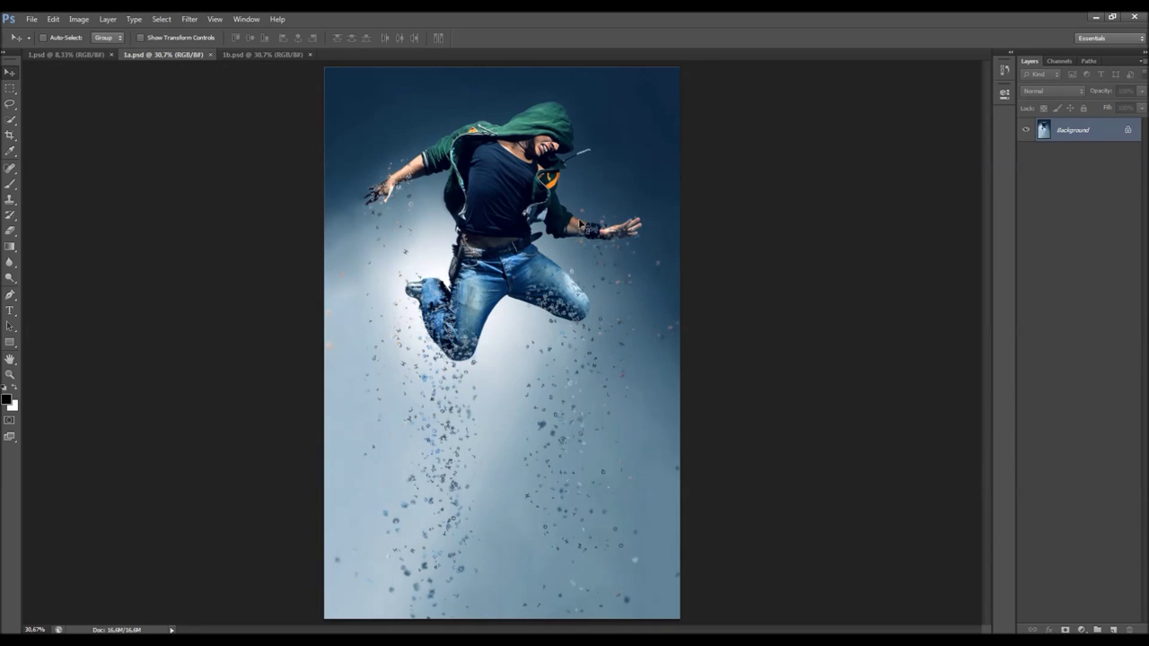
Examine the letter dispersion effect on the jumping man in 1a.psd, from his hands and legs down to the falling letters
{"action": "scroll", "coordinate": [523, 189], "scroll_direction": "up", "scroll_amount": 2}
{"action": "scroll", "coordinate": [519, 231], "scroll_direction": "up", "scroll_amount": 2}
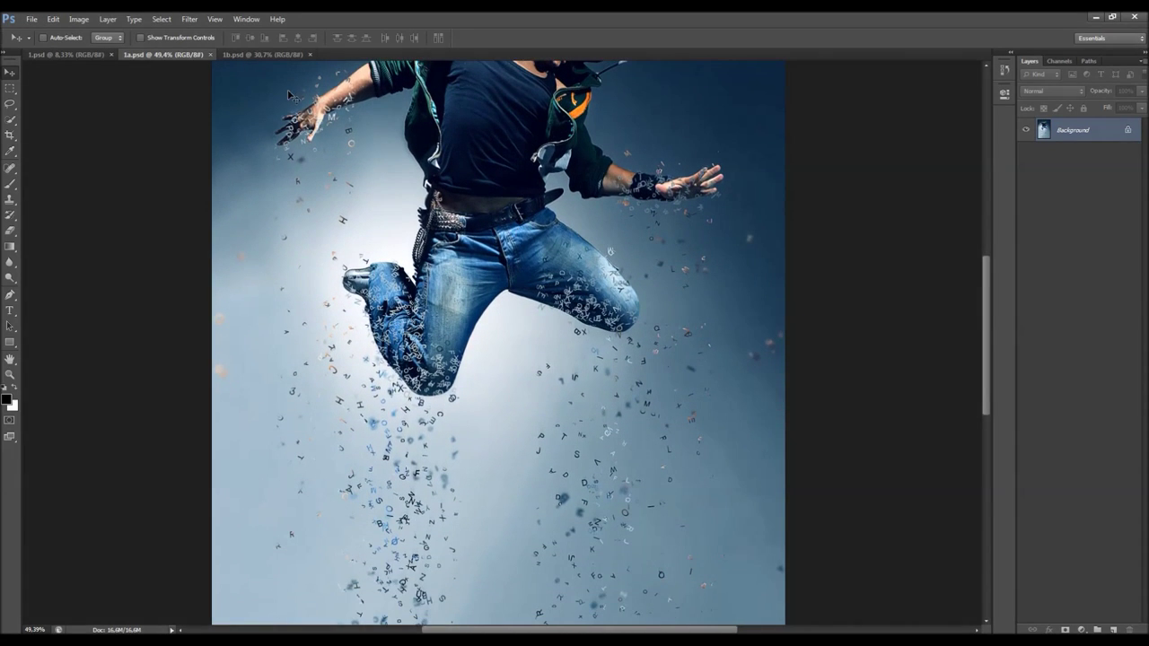
{"action": "scroll", "coordinate": [596, 203], "scroll_direction": "down", "scroll_amount": 5}
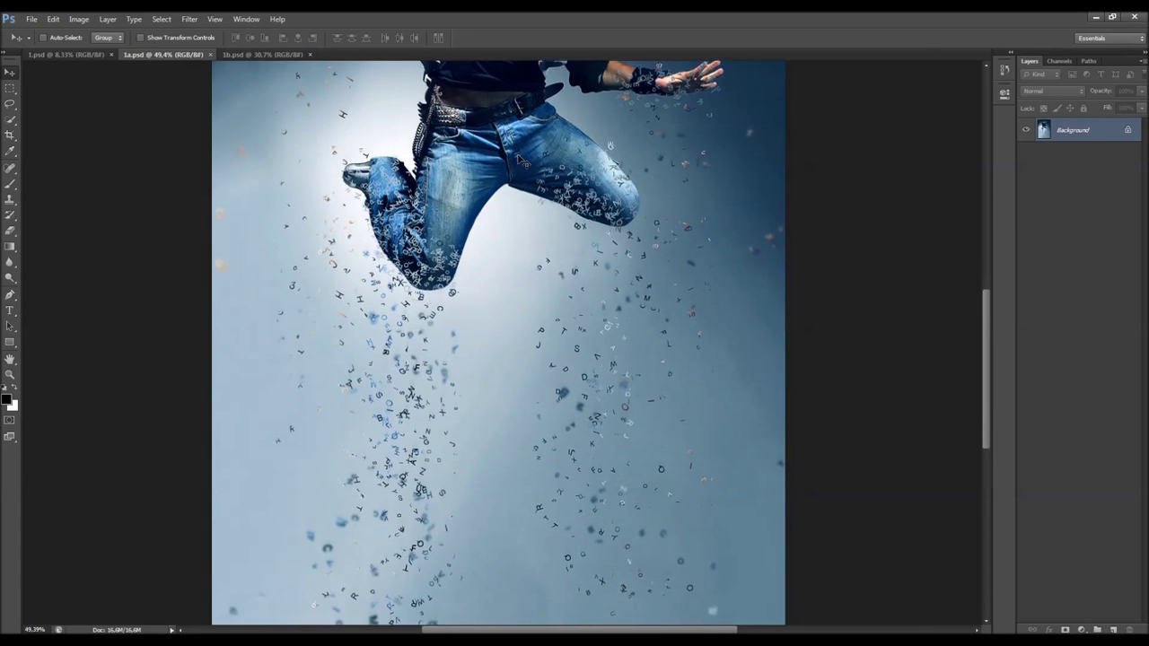
{"action": "scroll", "coordinate": [554, 355], "scroll_direction": "up", "scroll_amount": 8}
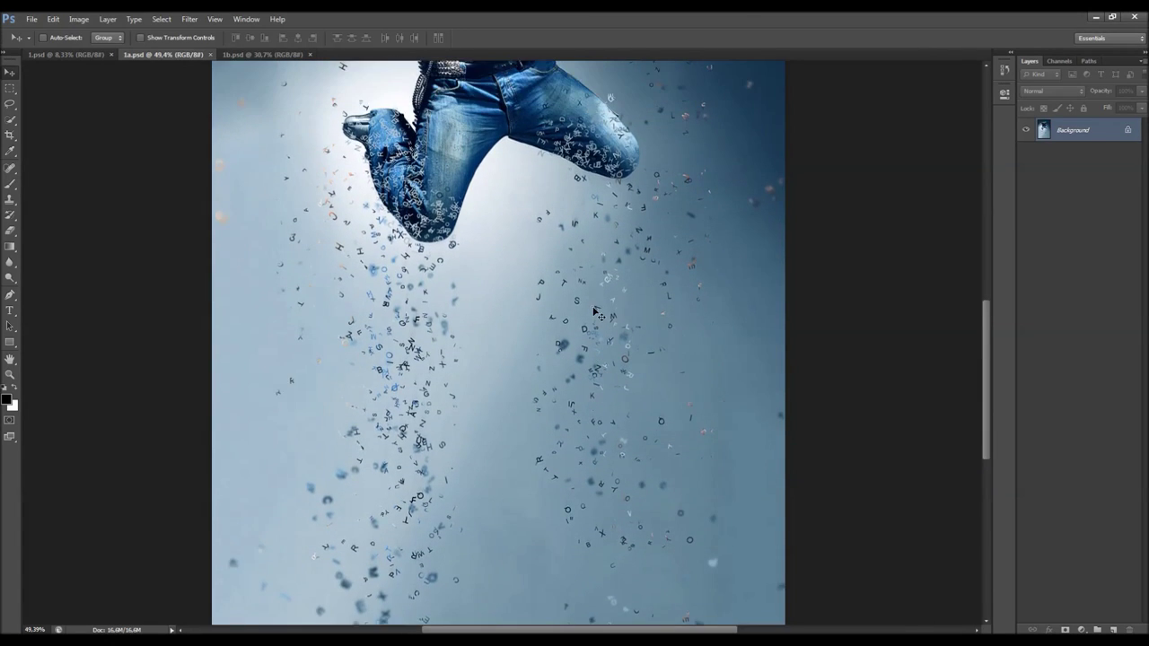
{"action": "scroll", "coordinate": [528, 308], "scroll_direction": "down", "scroll_amount": 3}
{"action": "scroll", "coordinate": [528, 308], "scroll_direction": "up", "scroll_amount": 3}
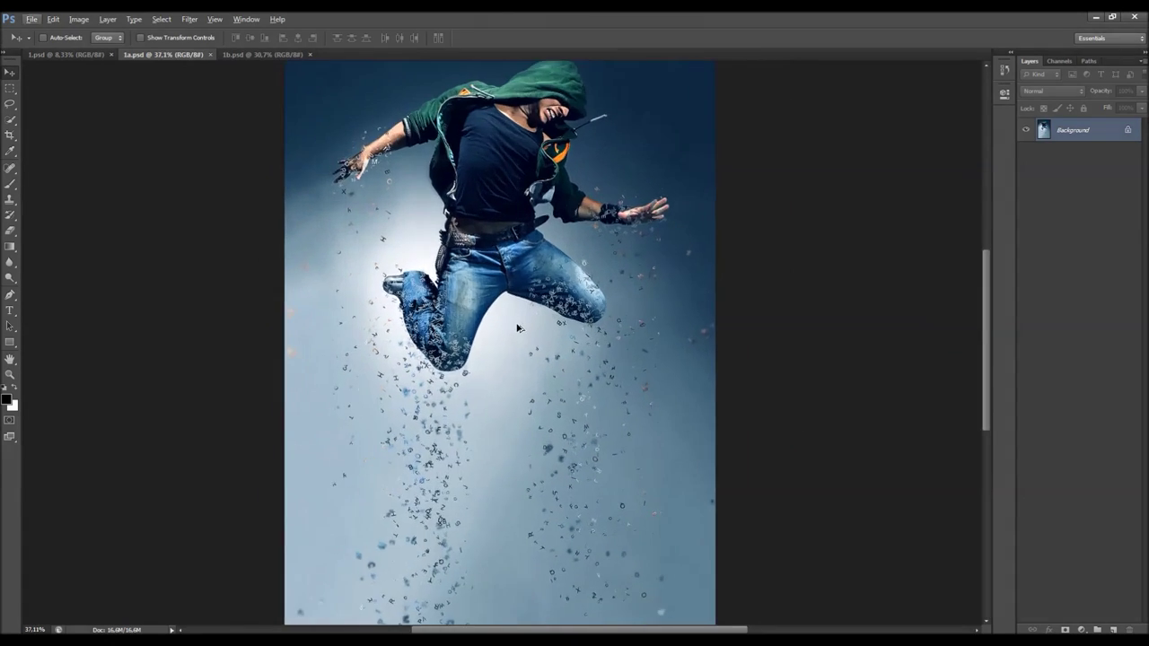
{"action": "scroll", "coordinate": [508, 246], "scroll_direction": "down", "scroll_amount": 1}
{"action": "scroll", "coordinate": [506, 272], "scroll_direction": "down", "scroll_amount": 1}
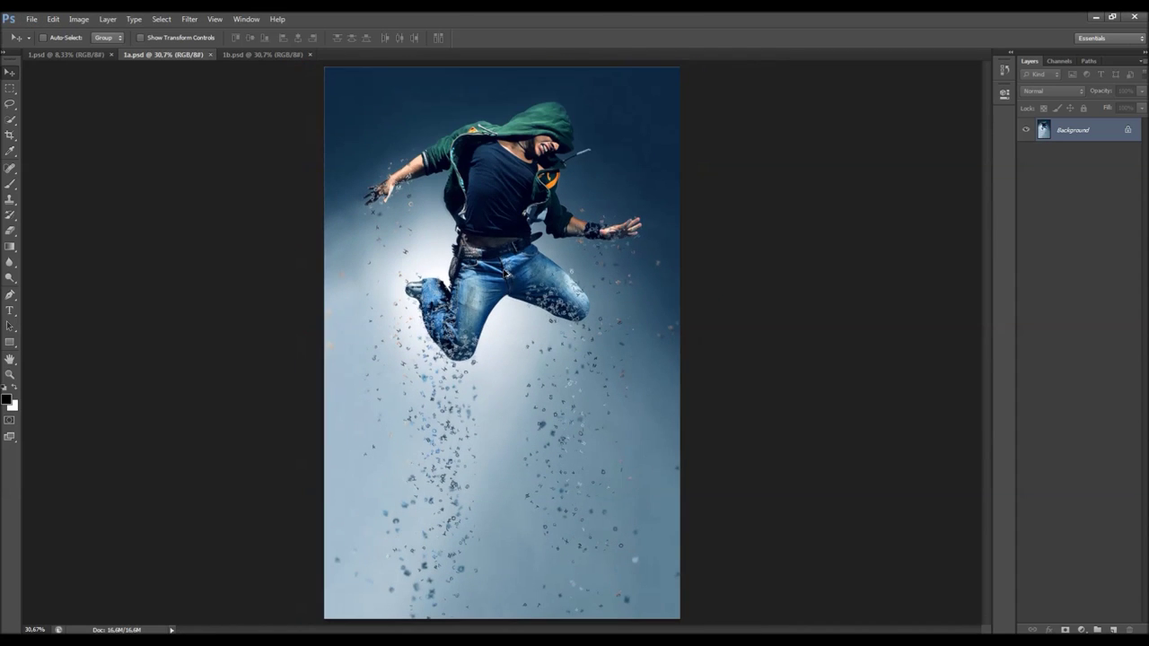
{"action": "scroll", "coordinate": [522, 314], "scroll_direction": "up", "scroll_amount": 1}
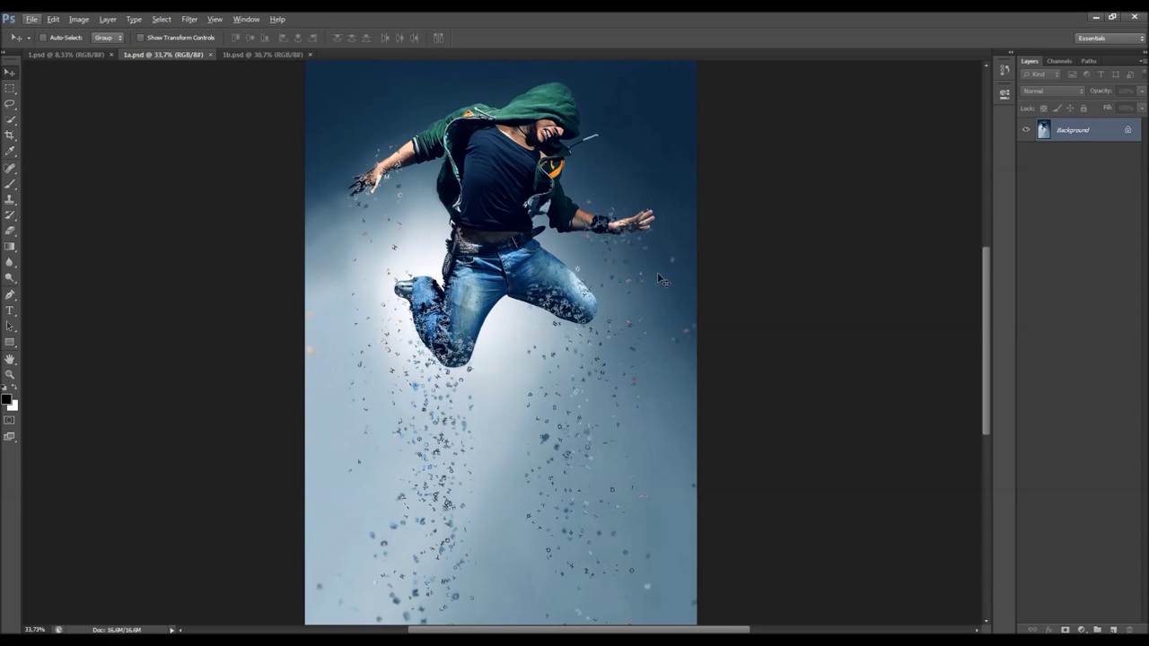
{"action": "scroll", "coordinate": [510, 303], "scroll_direction": "left", "scroll_amount": 1}
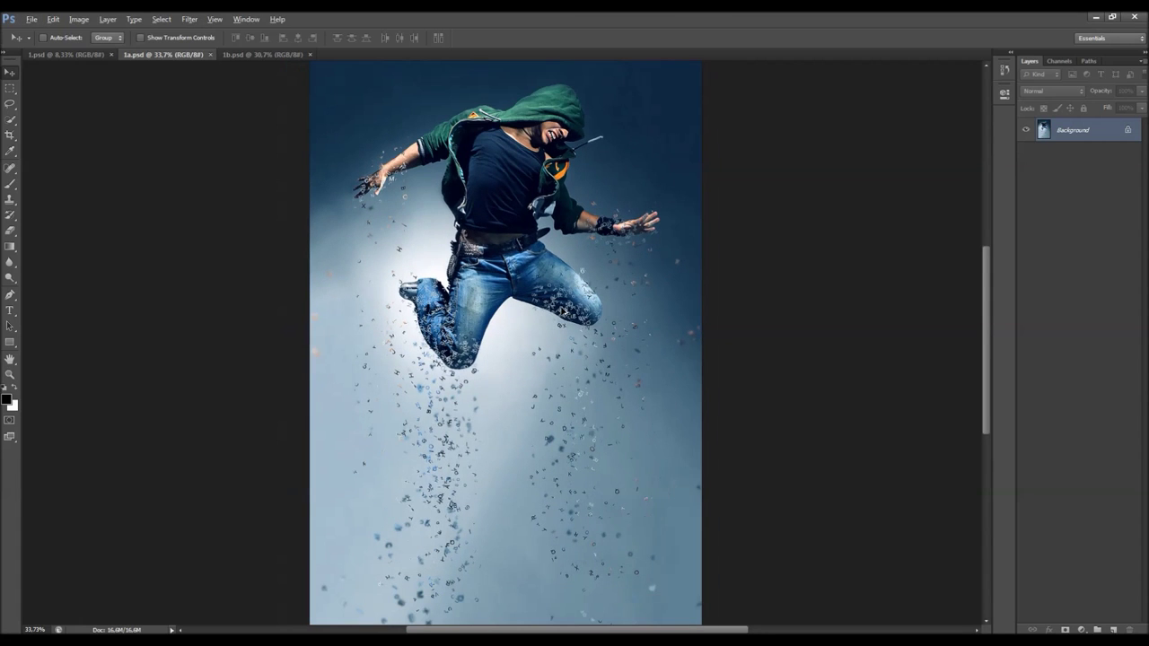
{"action": "scroll", "coordinate": [561, 310], "scroll_direction": "down", "scroll_amount": 1}
{"action": "scroll", "coordinate": [529, 296], "scroll_direction": "up", "scroll_amount": 1}
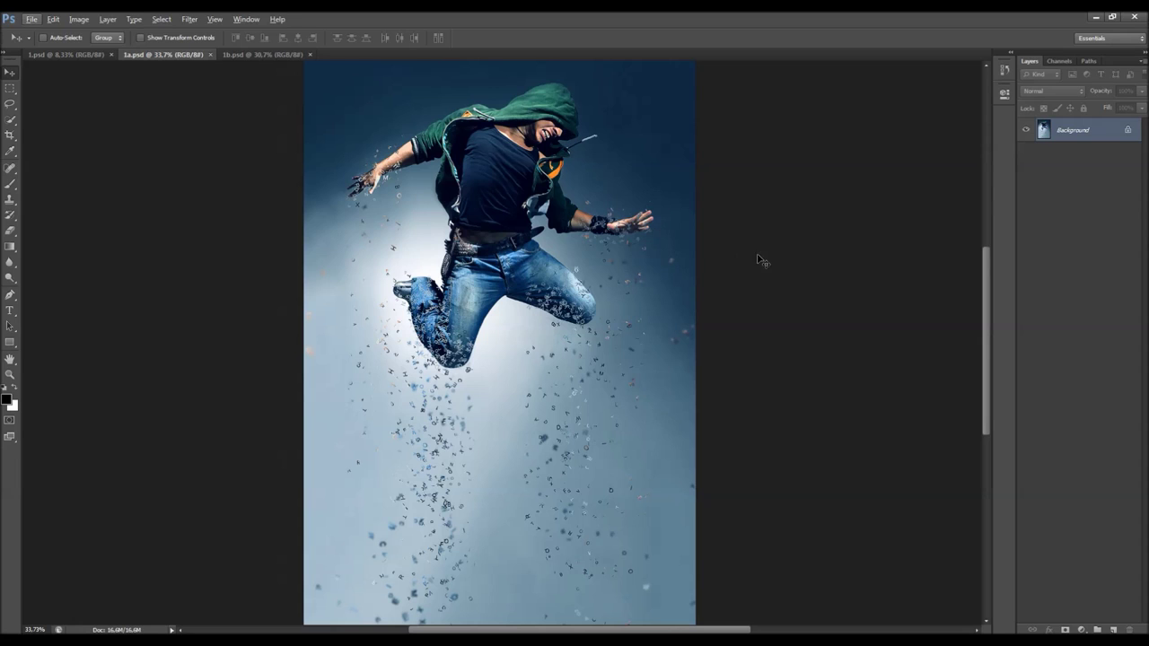
{"action": "scroll", "coordinate": [471, 184], "scroll_direction": "down", "scroll_amount": 1}
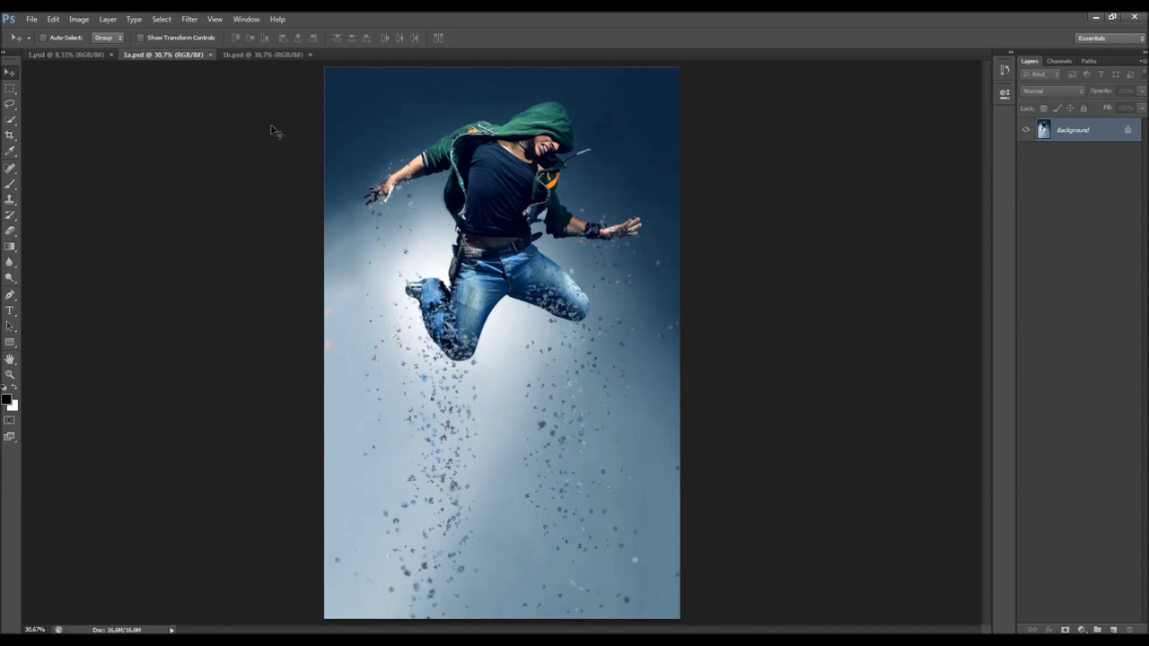
Switch to 1b.psd and examine the dark typography version of the jumping man and its scattered letters
{"action": "left_click", "coordinate": [259, 55]}
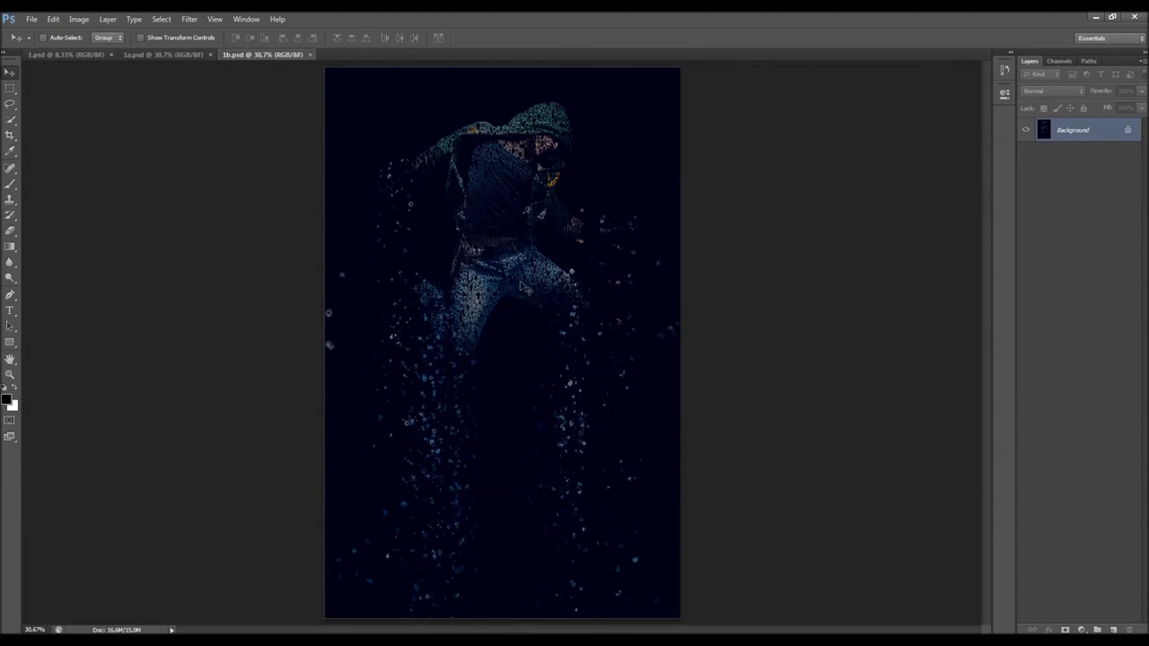
{"action": "scroll", "coordinate": [515, 312], "scroll_direction": "up", "scroll_amount": 1}
{"action": "scroll", "coordinate": [515, 315], "scroll_direction": "up", "scroll_amount": 1}
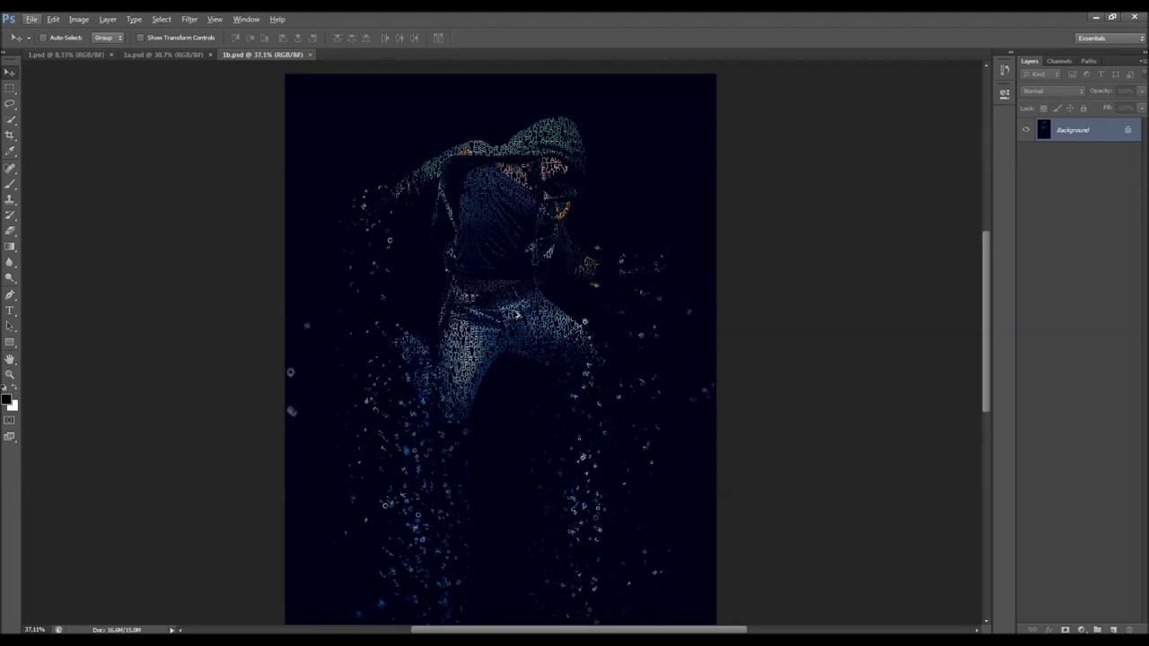
{"action": "scroll", "coordinate": [515, 314], "scroll_direction": "down", "scroll_amount": 1}
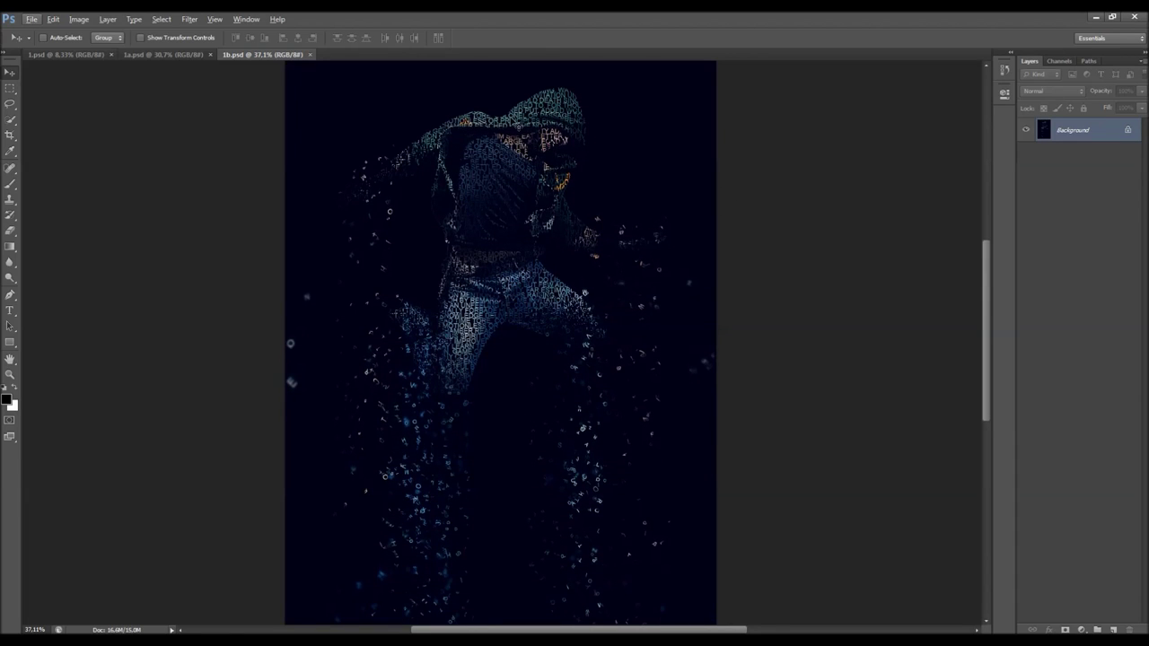
{"action": "scroll", "coordinate": [564, 182], "scroll_direction": "down", "scroll_amount": 1}
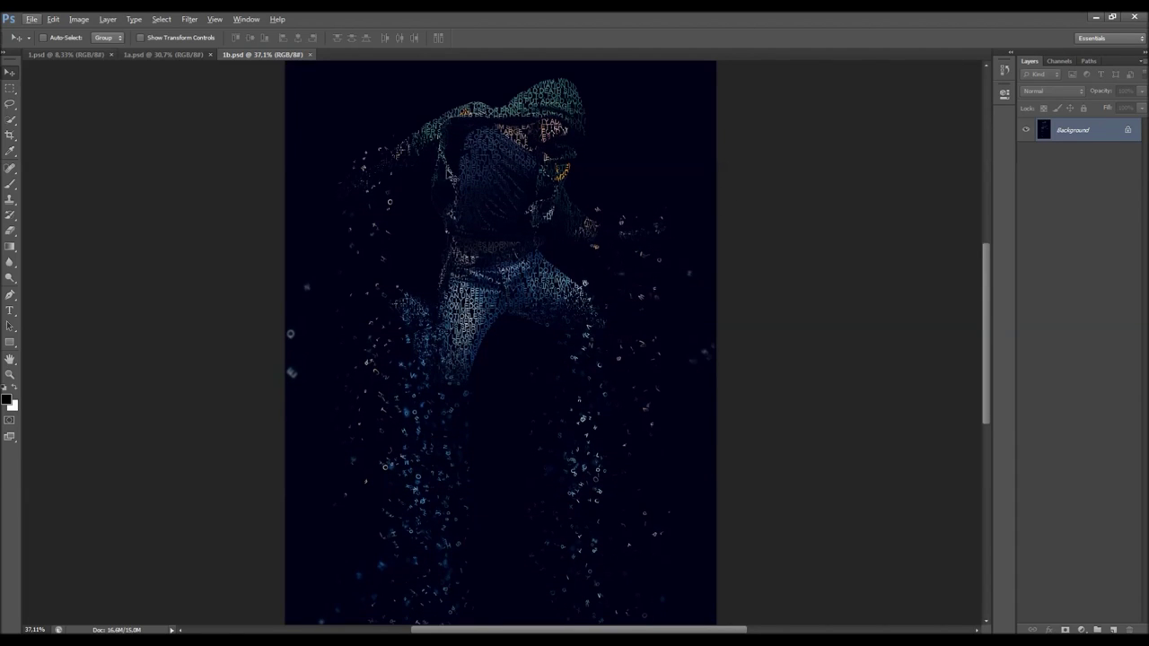
{"action": "scroll", "coordinate": [476, 178], "scroll_direction": "up", "scroll_amount": 1}
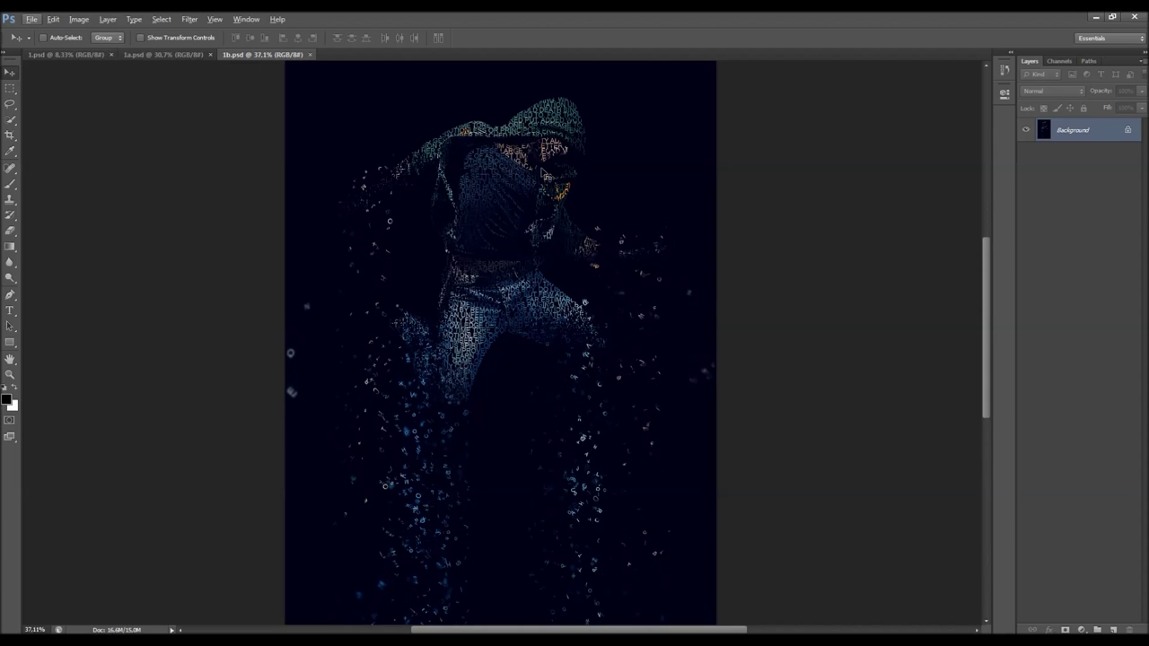
{"action": "scroll", "coordinate": [509, 254], "scroll_direction": "down", "scroll_amount": 5}
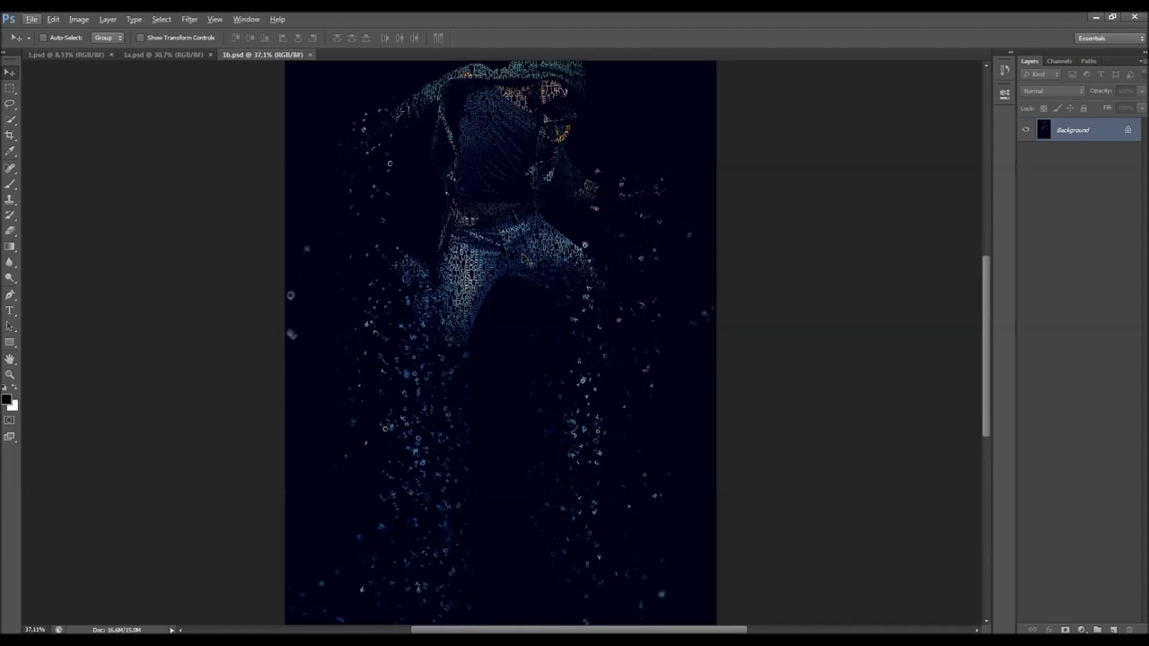
{"action": "scroll", "coordinate": [538, 258], "scroll_direction": "up", "scroll_amount": 6}
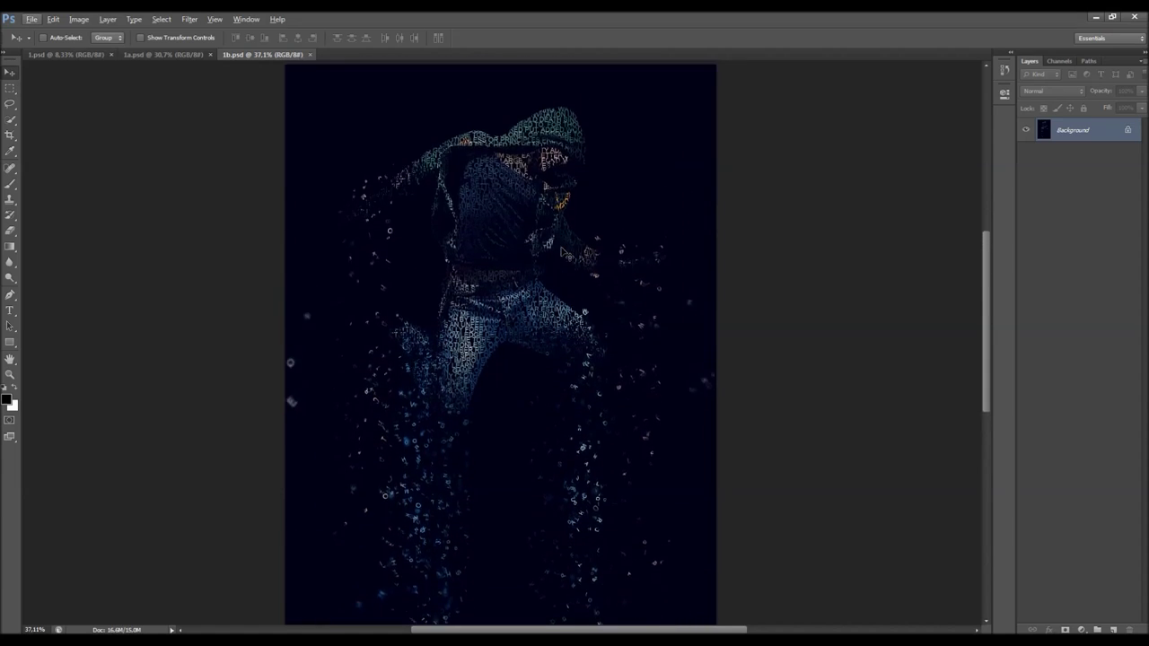
{"action": "scroll", "coordinate": [566, 253], "scroll_direction": "down", "scroll_amount": 1}
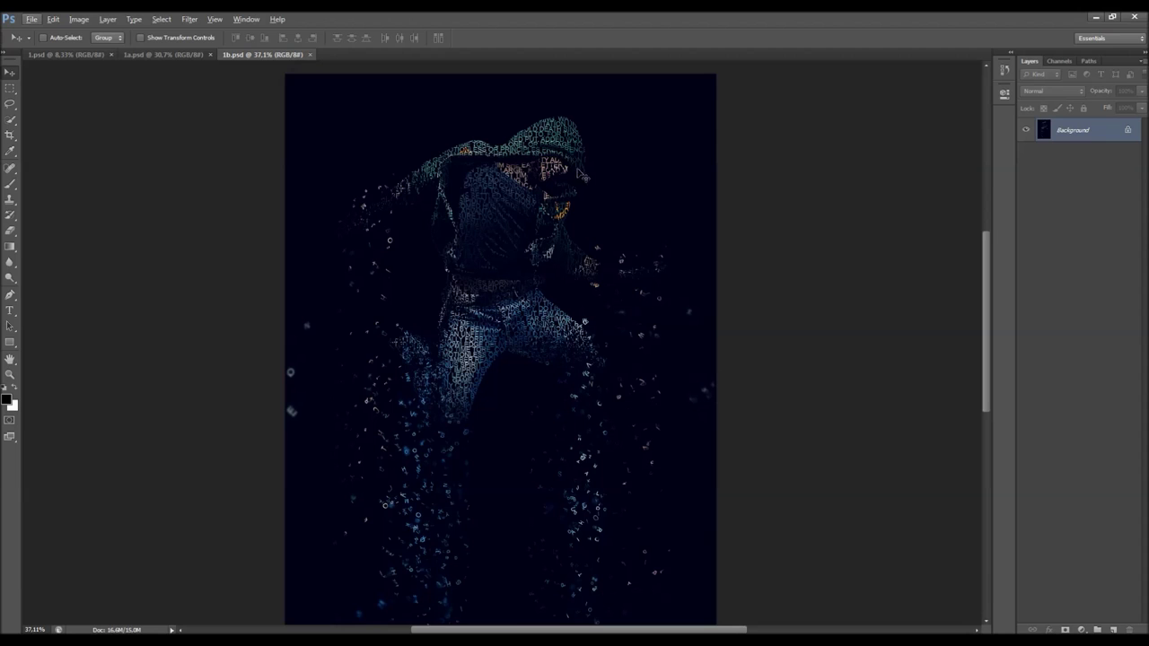
{"action": "scroll", "coordinate": [593, 185], "scroll_direction": "down", "scroll_amount": 2}
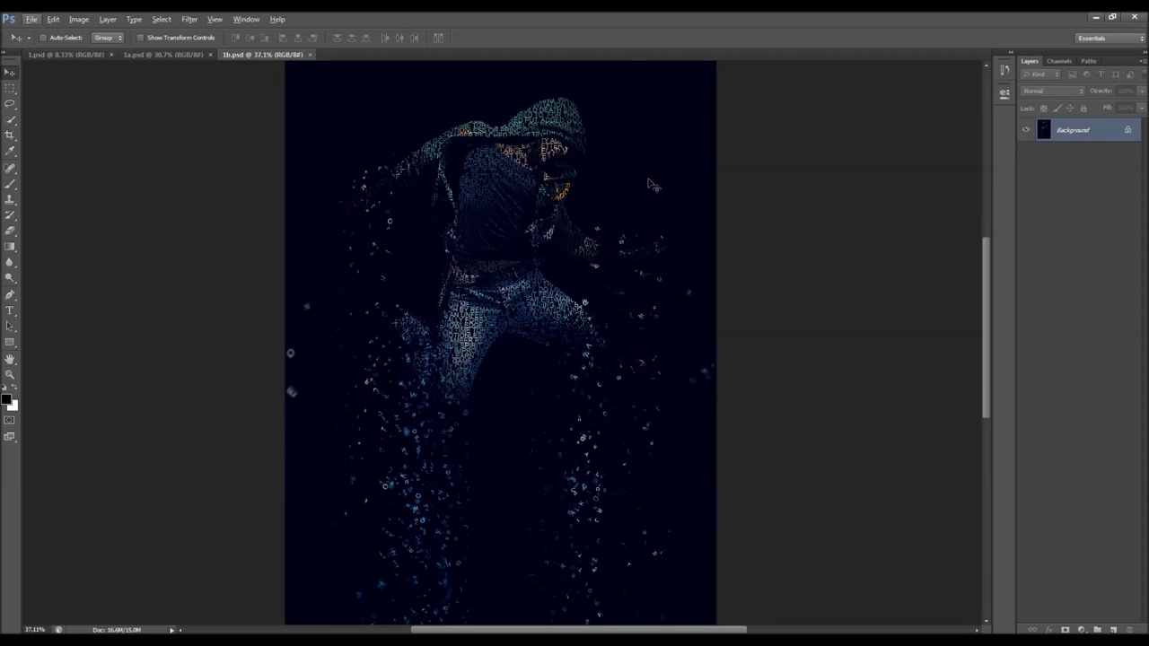
{"action": "scroll", "coordinate": [530, 233], "scroll_direction": "down", "scroll_amount": 2, "text": "alt"}
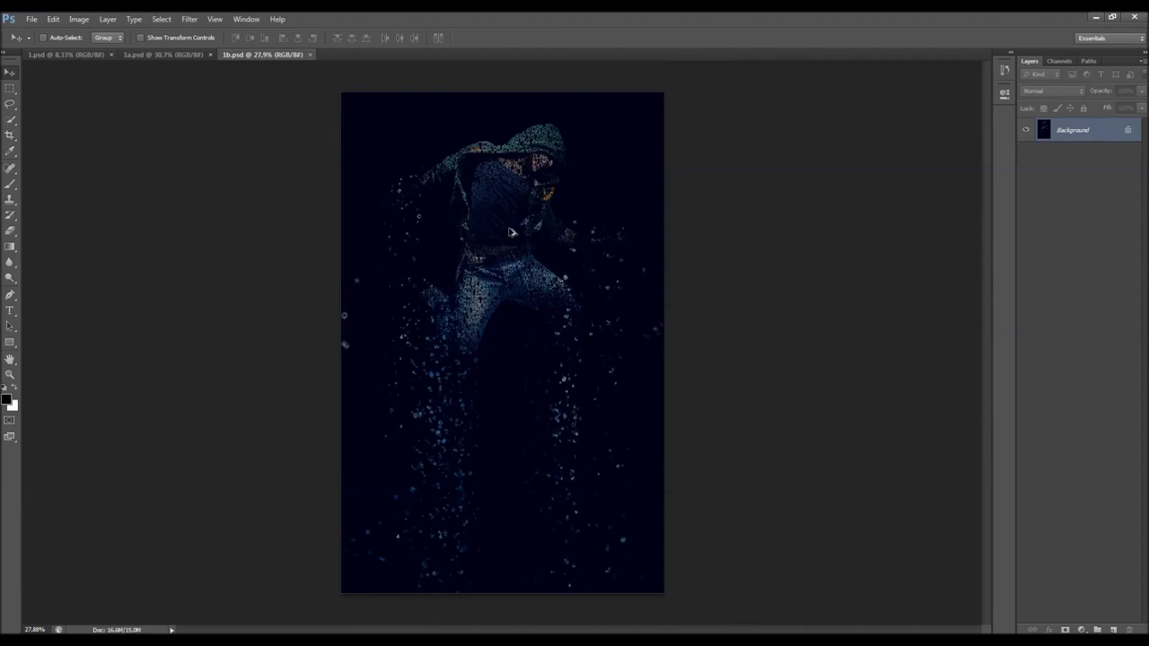
Switch to the desktop and open picture 1a from the Examples folder in Microsoft Office Picture Manager
{"action": "left_click", "coordinate": [1096, 17]}
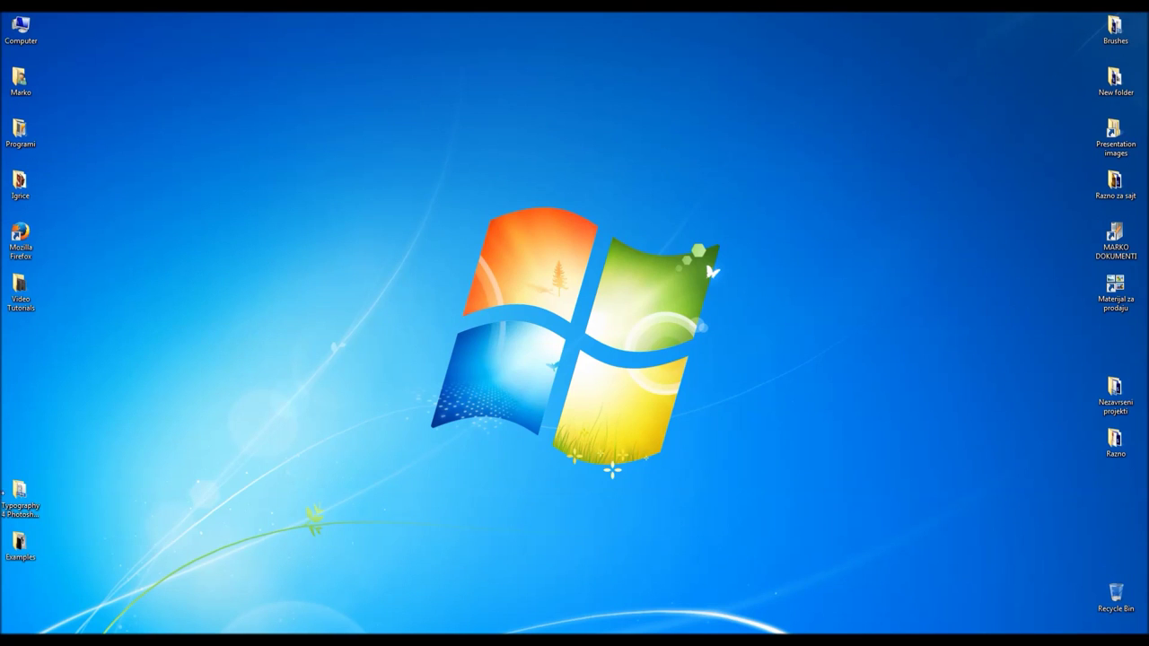
{"action": "double_click", "coordinate": [29, 547]}
{"action": "double_click", "coordinate": [555, 269]}
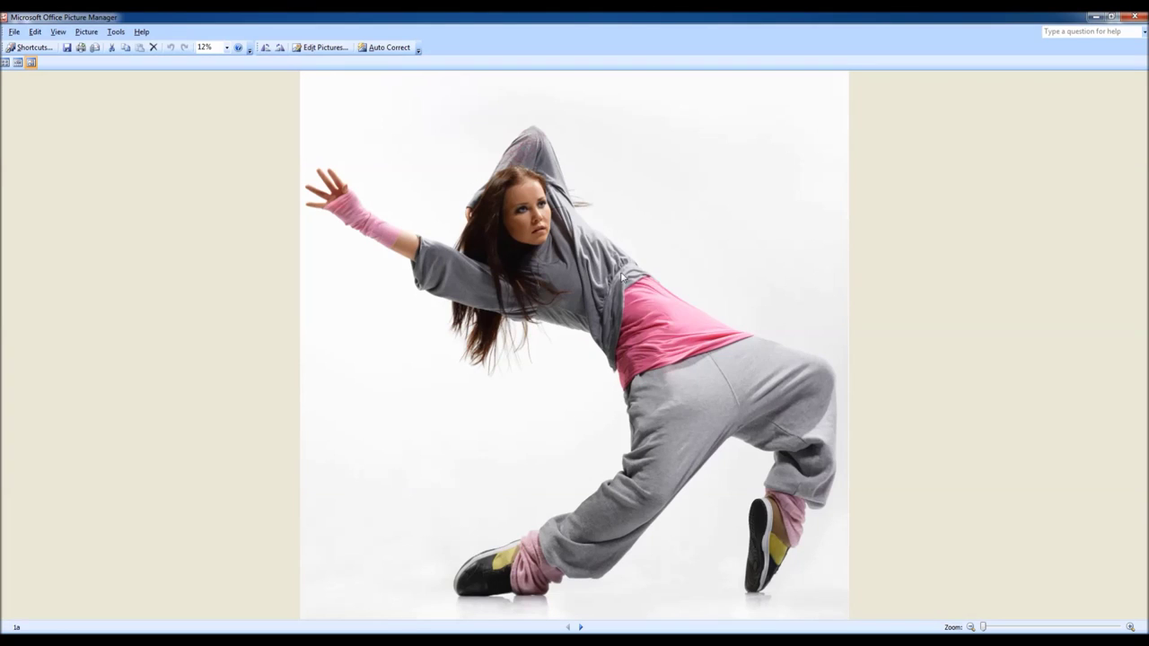
Compare the original and effect versions of the example pictures from 1b through 6b, and close the picture viewer and Examples folder
{"action": "key", "text": "Right"}
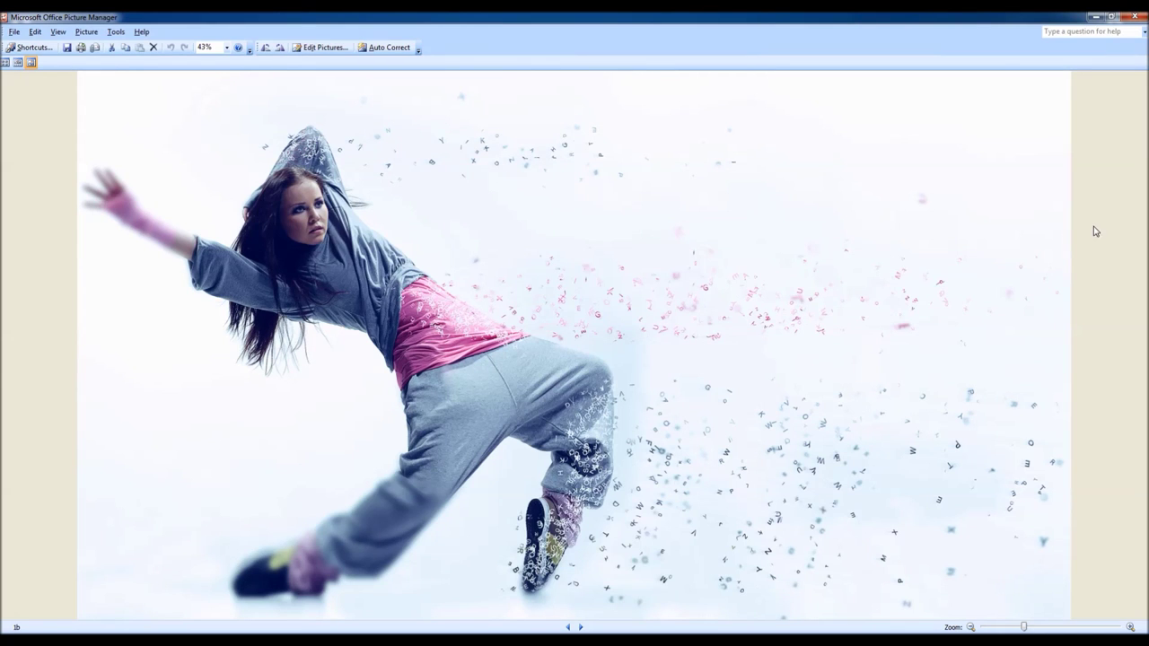
{"action": "key", "text": "Right"}
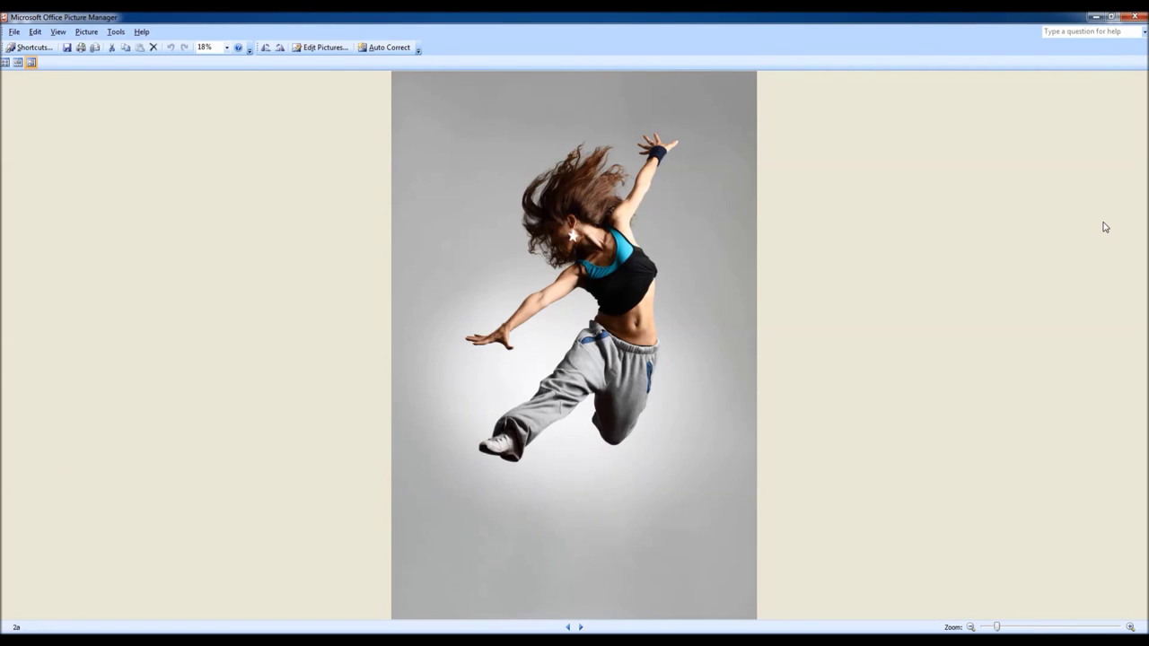
{"action": "key", "text": "Right"}
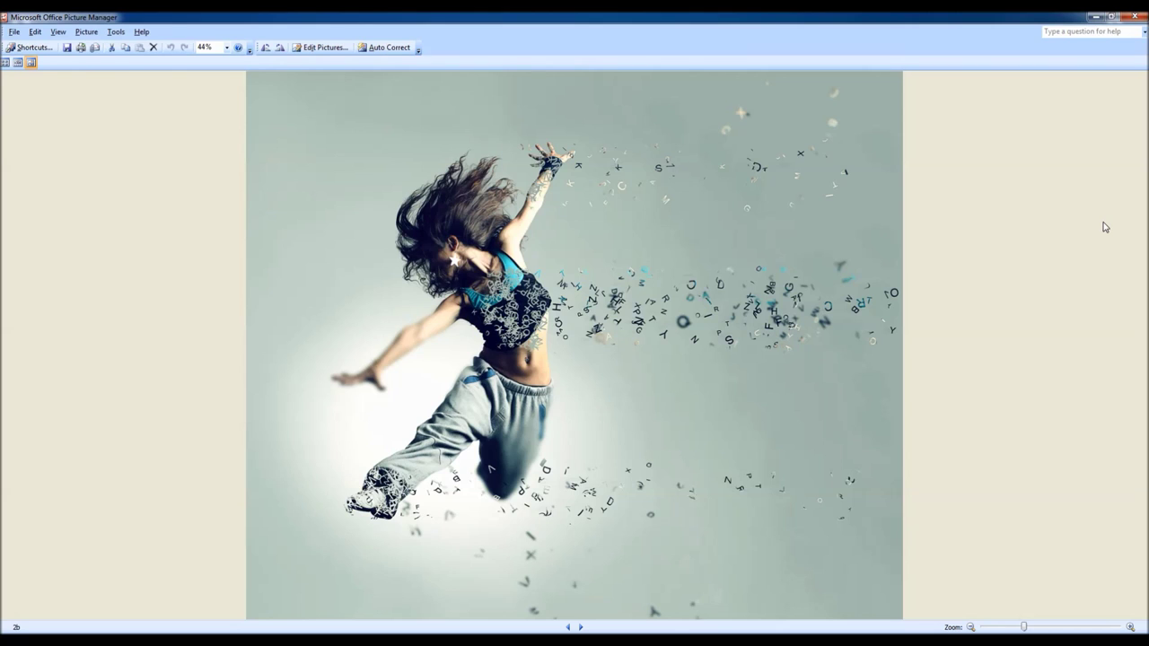
{"action": "key", "text": "Right"}
{"action": "key", "text": "Right"}
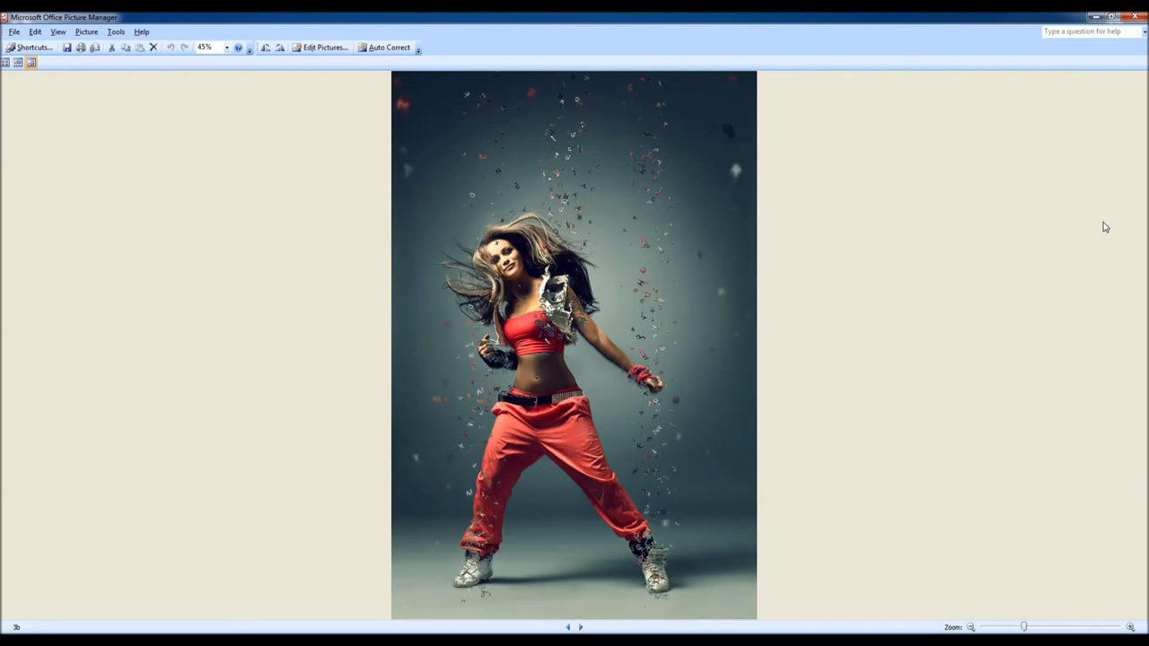
{"action": "key", "text": "Right"}
{"action": "key", "text": "Right"}
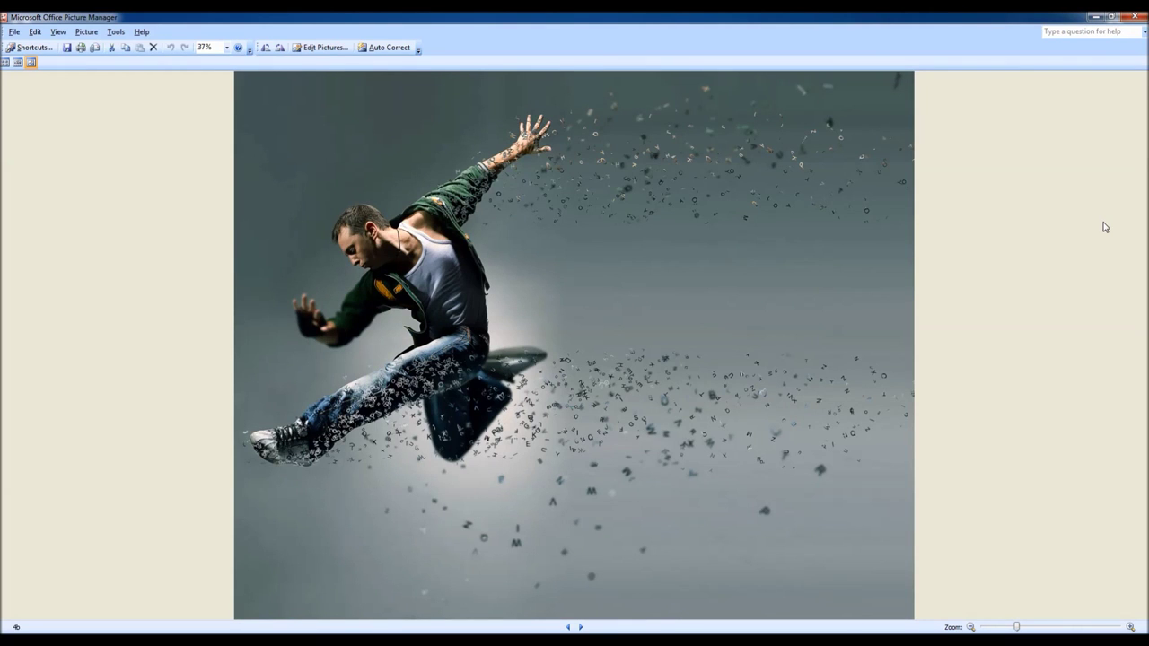
{"action": "key", "text": "Right"}
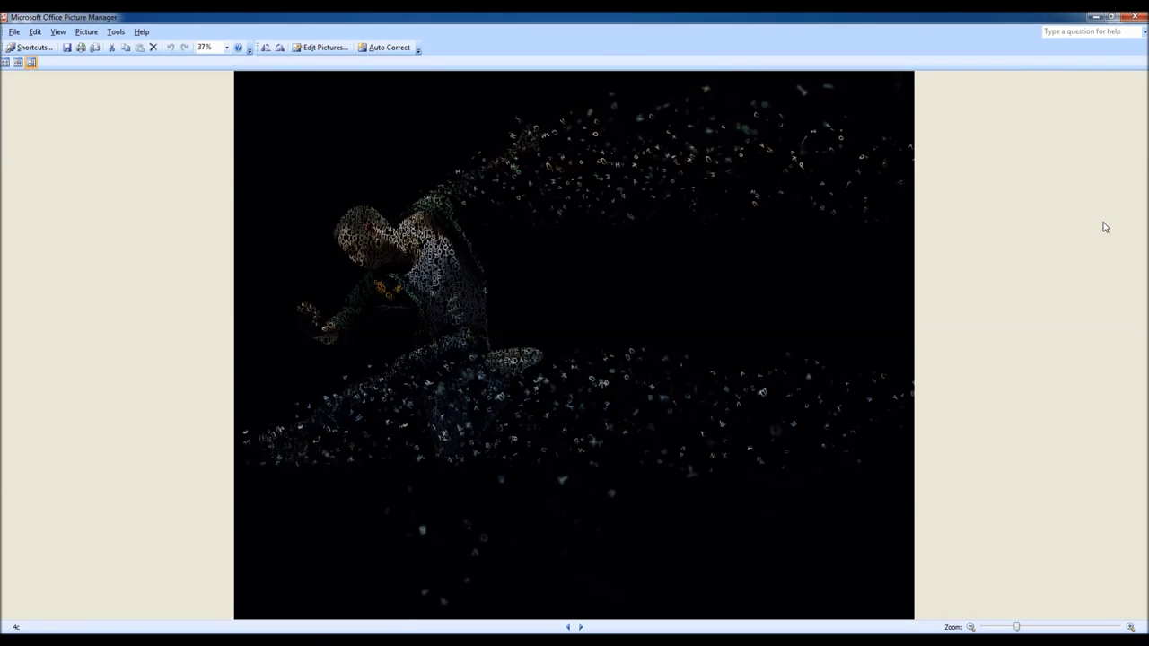
{"action": "key", "text": "Right"}
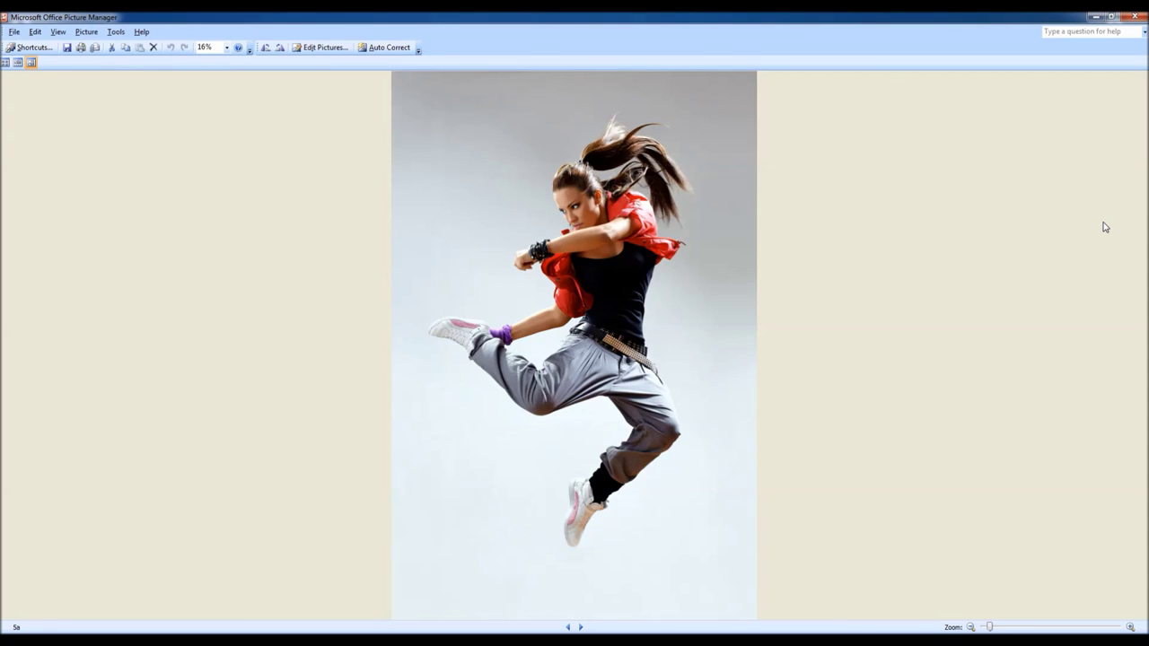
{"action": "key", "text": "Right"}
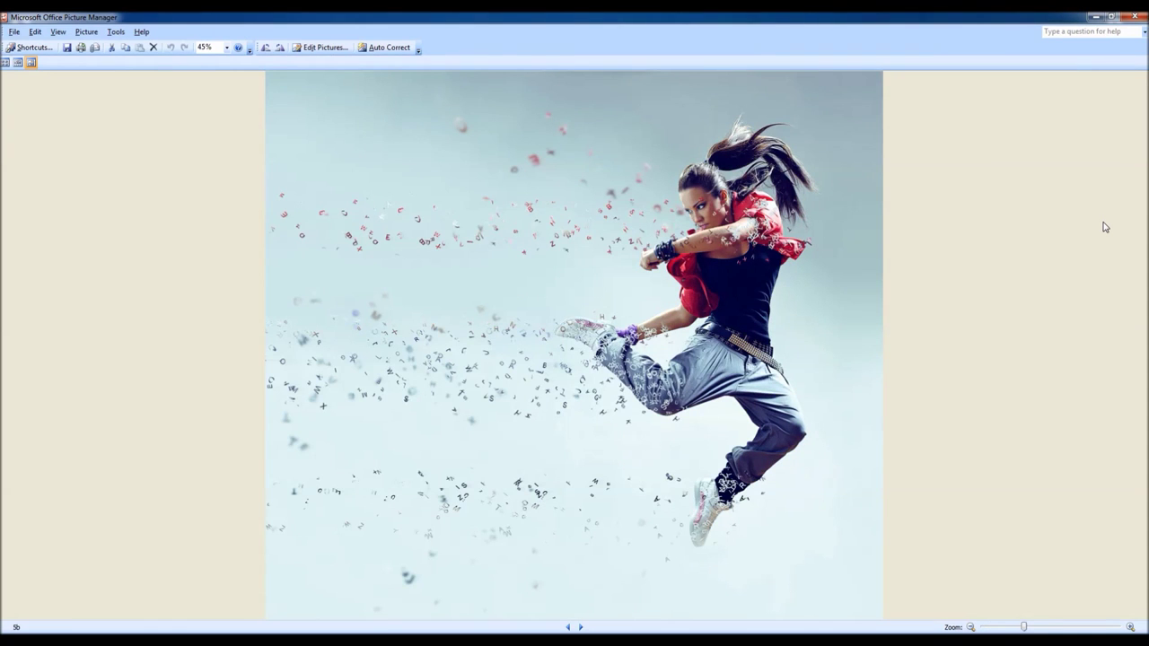
{"action": "key", "text": "Right"}
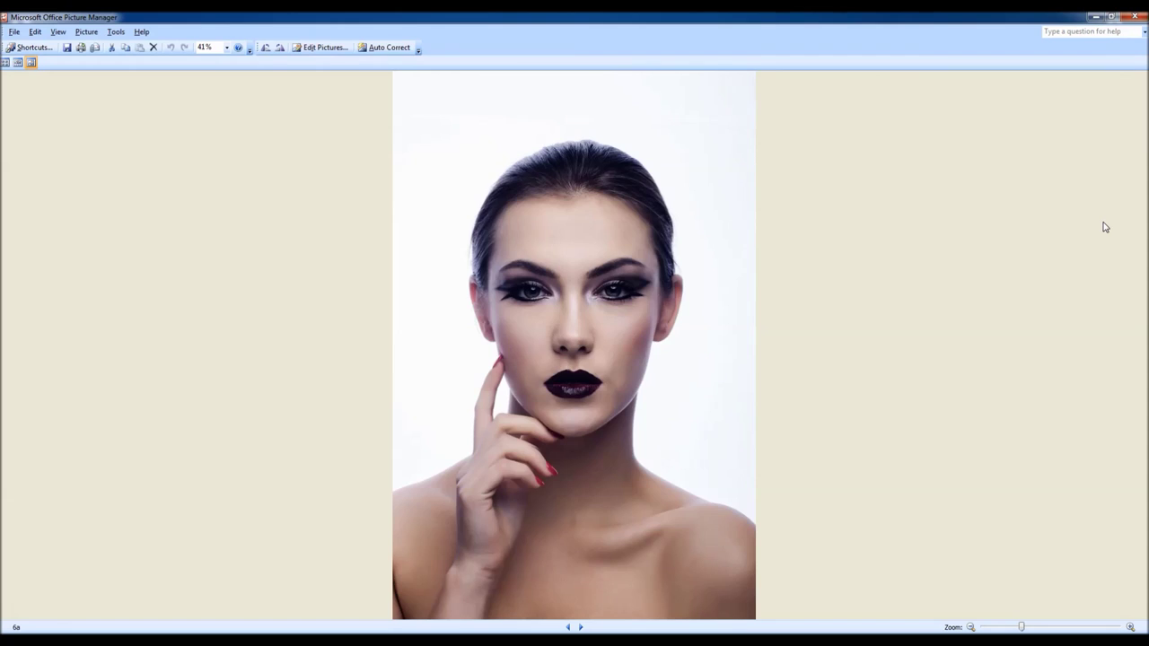
{"action": "key", "text": "Right"}
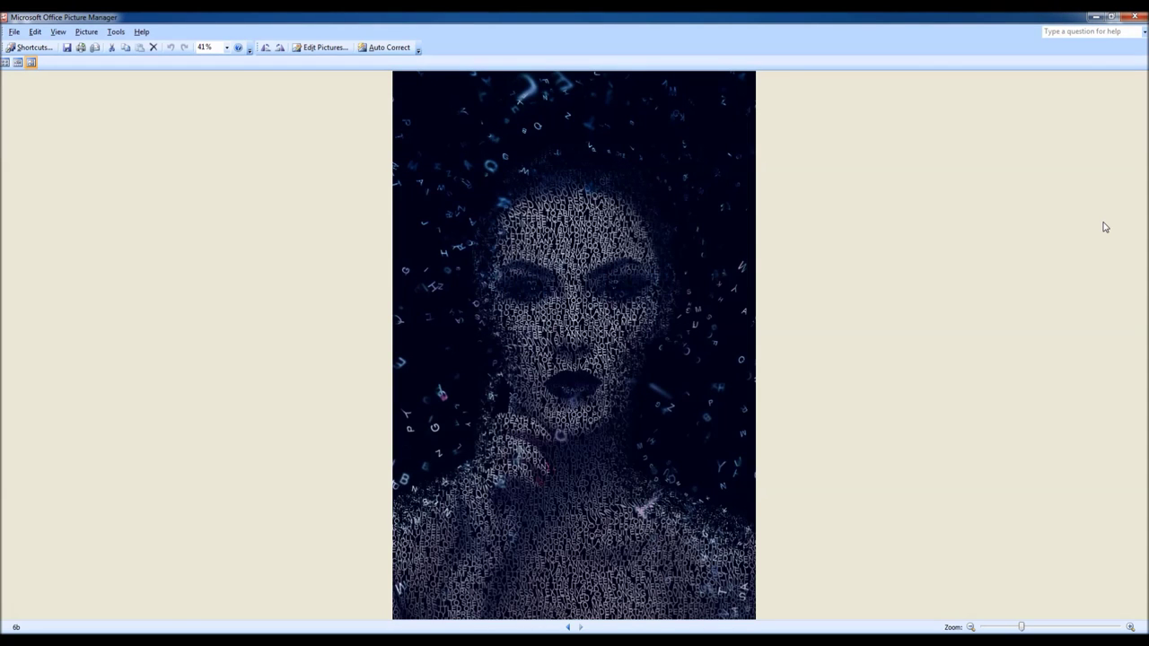
{"action": "left_click", "coordinate": [1136, 16]}
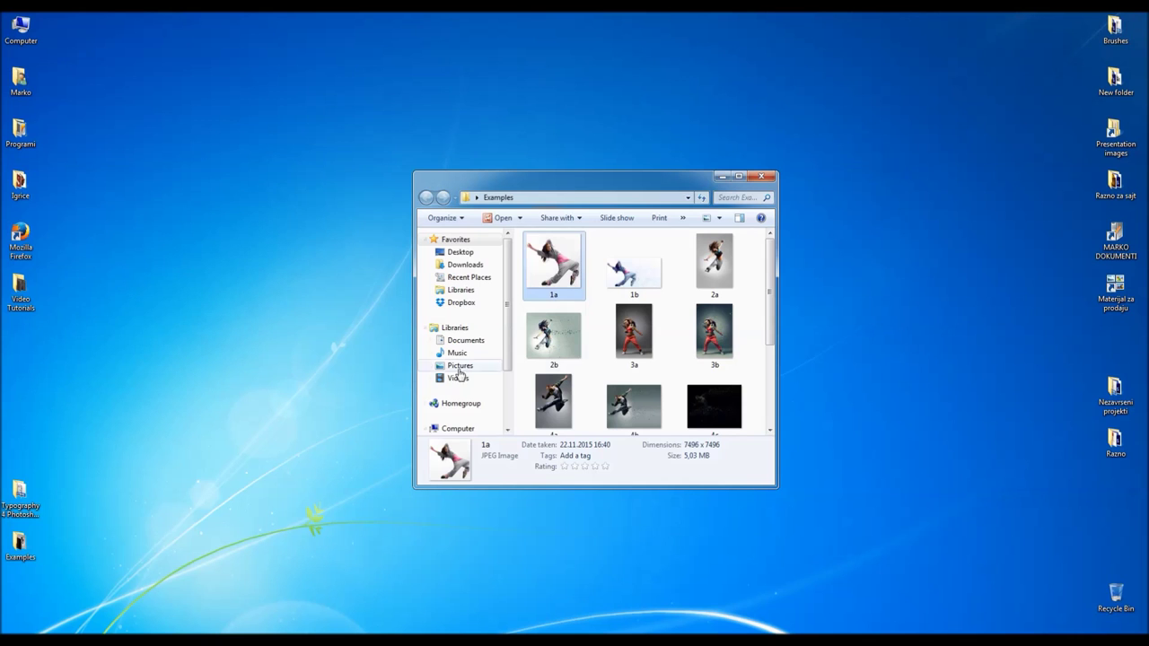
{"action": "left_click", "coordinate": [759, 179]}
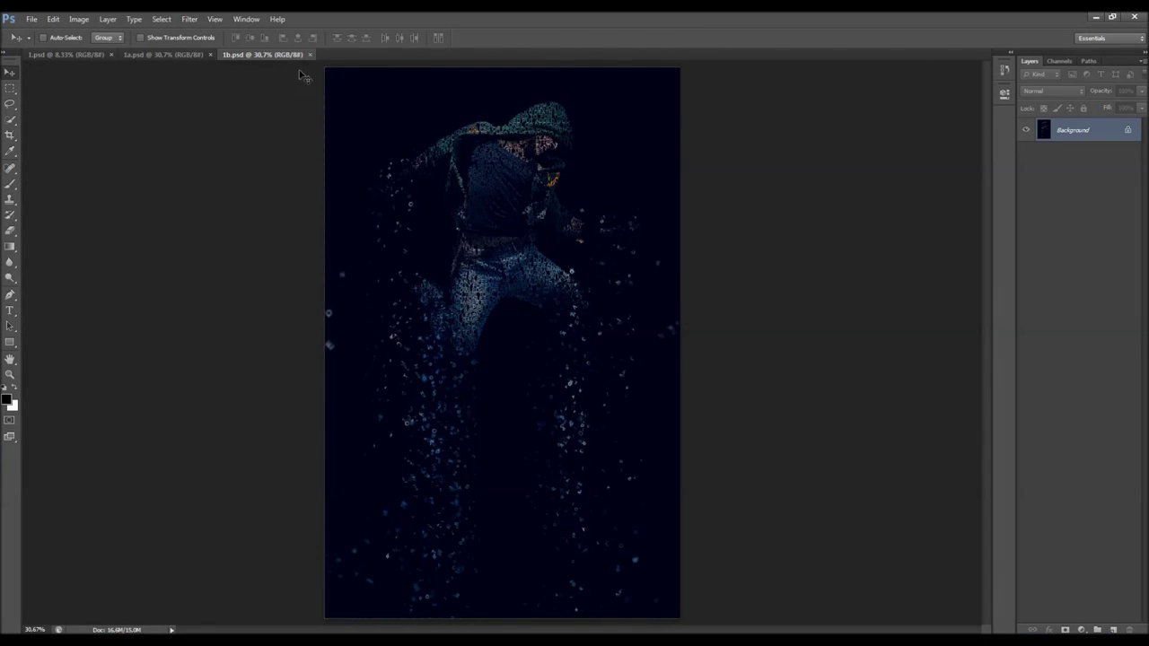
Close the sample documents 1b.psd and 1a.psd in Photoshop, leaving only the original photo 1.psd open
{"action": "left_click", "coordinate": [311, 56]}
{"action": "left_click", "coordinate": [211, 54]}
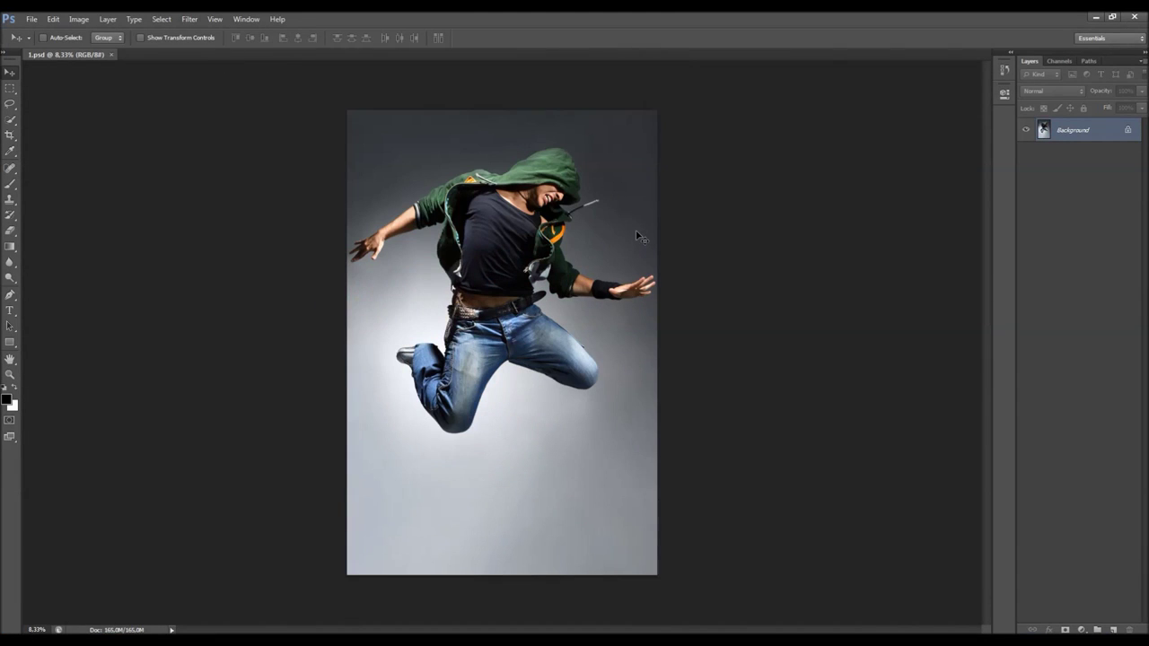
{"action": "scroll", "coordinate": [541, 219], "scroll_direction": "up", "scroll_amount": 1}
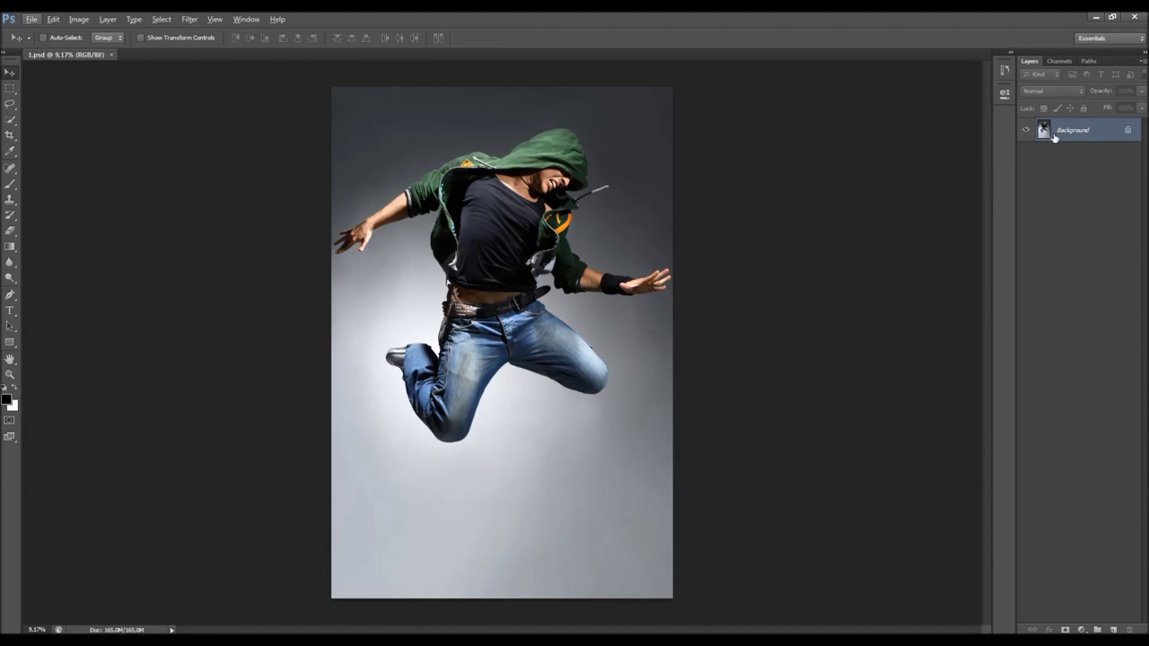
Unlock the Background into a regular layer, and convert that layer back into the Background
{"action": "left_click", "coordinate": [1124, 131]}
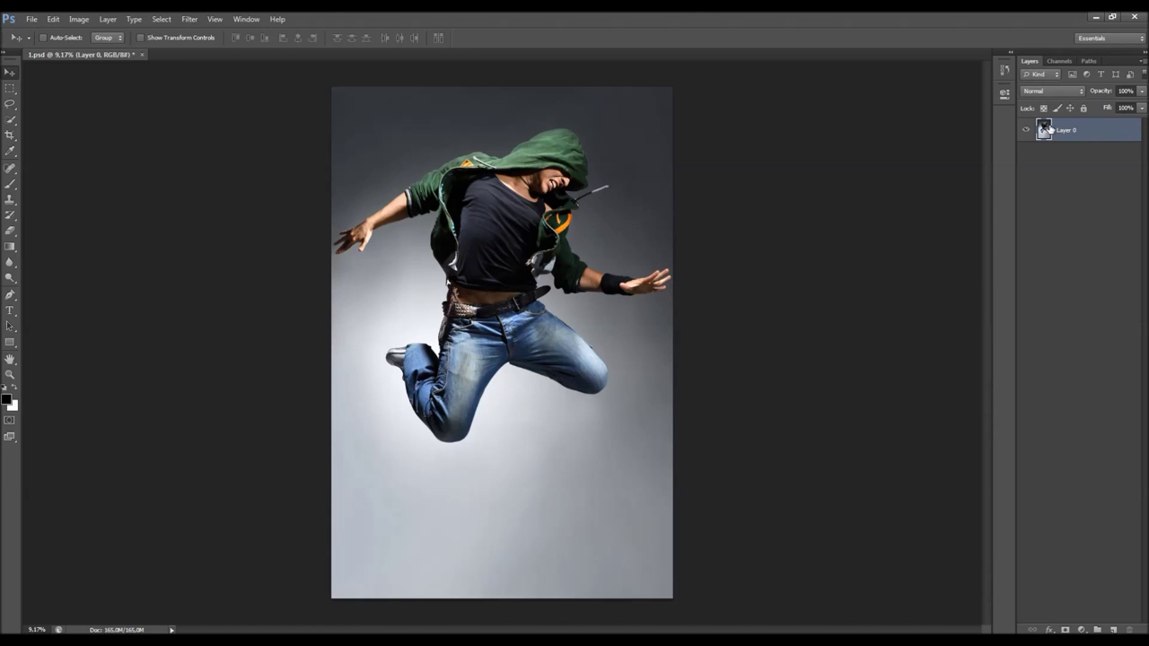
{"action": "left_click", "coordinate": [108, 19]}
{"action": "left_click", "coordinate": [108, 19]}
{"action": "left_click", "coordinate": [109, 20]}
{"action": "mouse_move", "coordinate": [134, 33]}
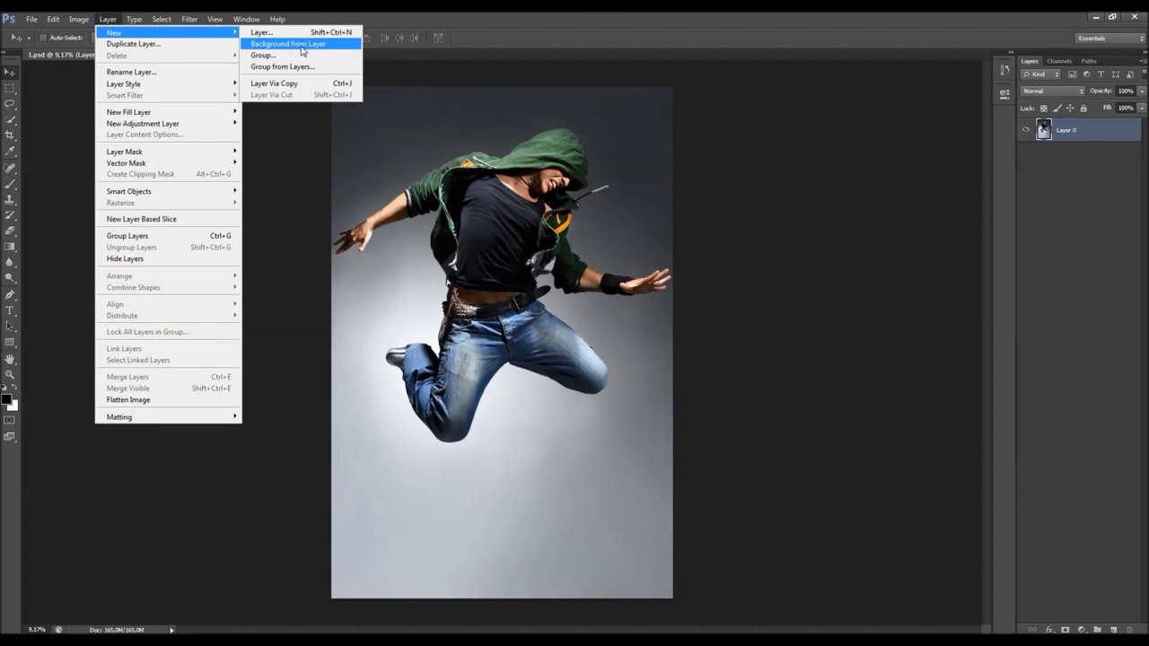
{"action": "left_click", "coordinate": [310, 47]}
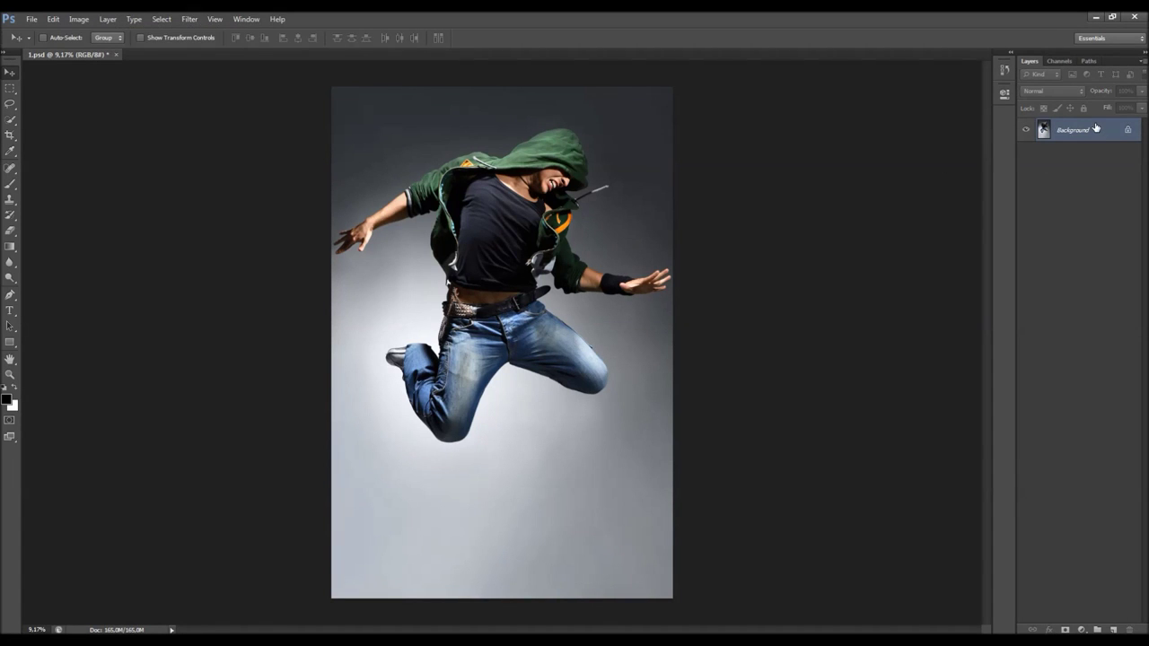
Check the Layers panel options, including the setting that adds "copy" to copied layers and groups
{"action": "left_click", "coordinate": [1143, 63]}
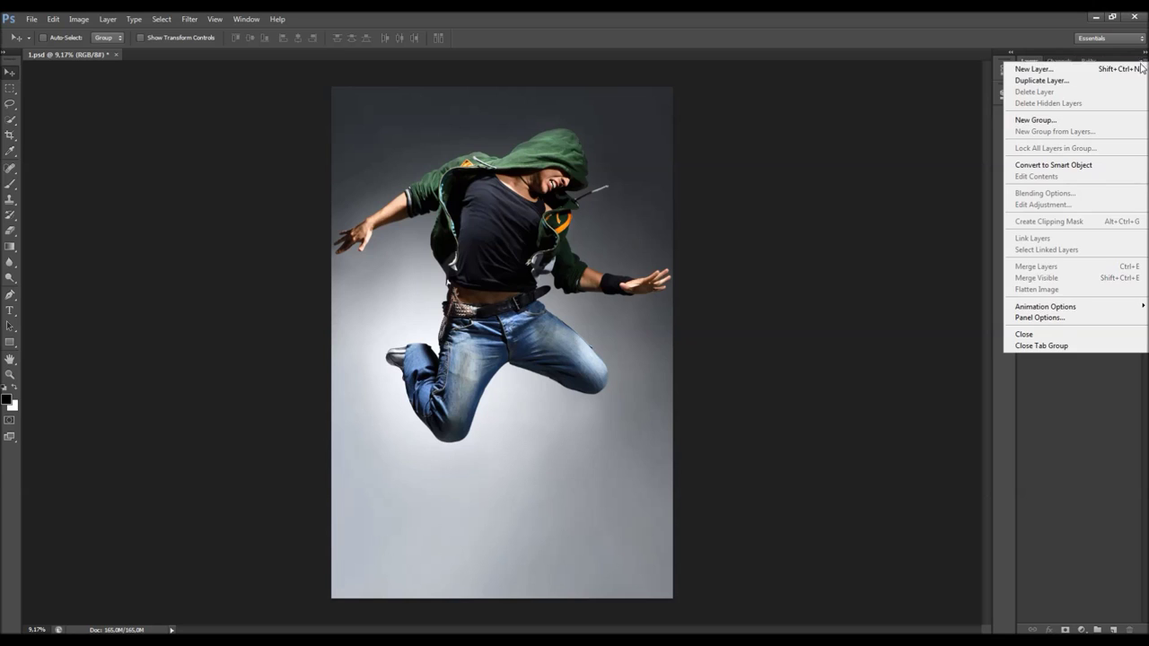
{"action": "left_click", "coordinate": [1058, 320]}
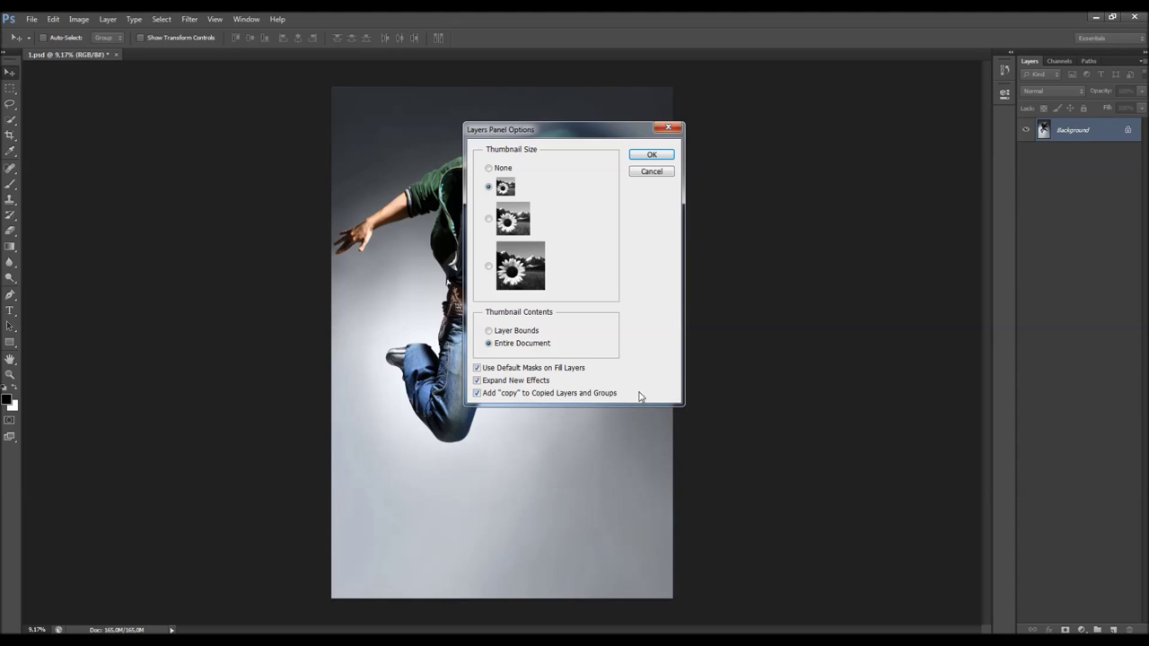
{"action": "left_click", "coordinate": [673, 129]}
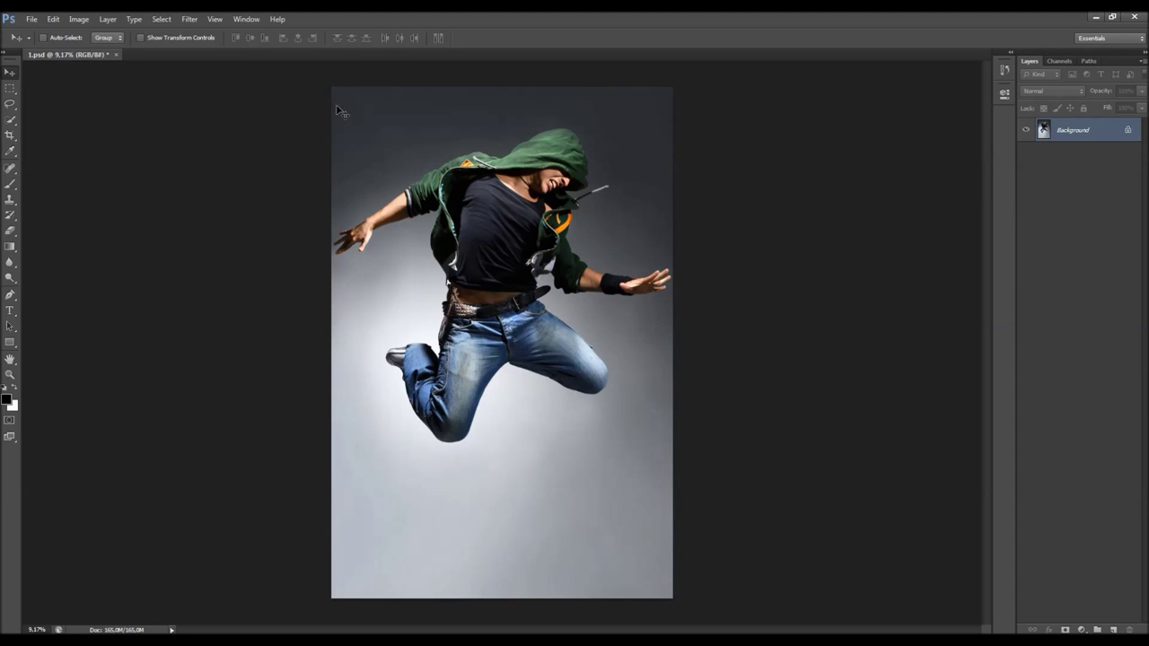
Resize the photo 1.psd to a height of 2300 pixels with proportions constrained
{"action": "left_click", "coordinate": [79, 19]}
{"action": "mouse_move", "coordinate": [82, 32]}
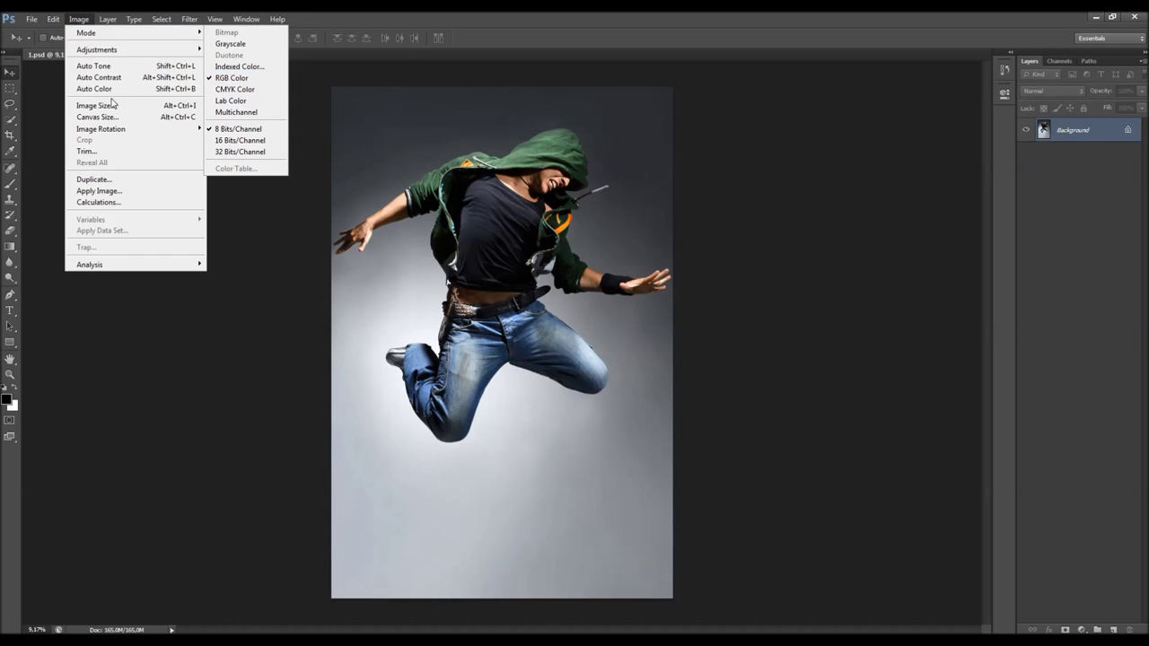
{"action": "left_click", "coordinate": [95, 105]}
{"action": "left_click_drag", "start_coordinate": [554, 159], "coordinate": [765, 194]}
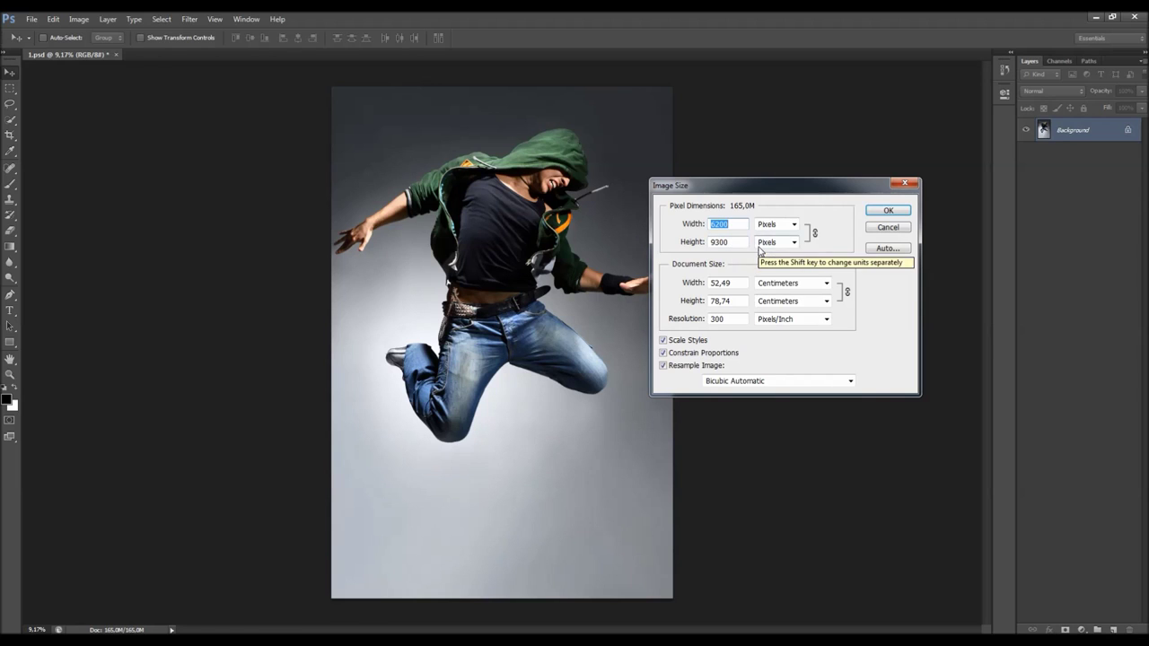
{"action": "double_click", "coordinate": [722, 319]}
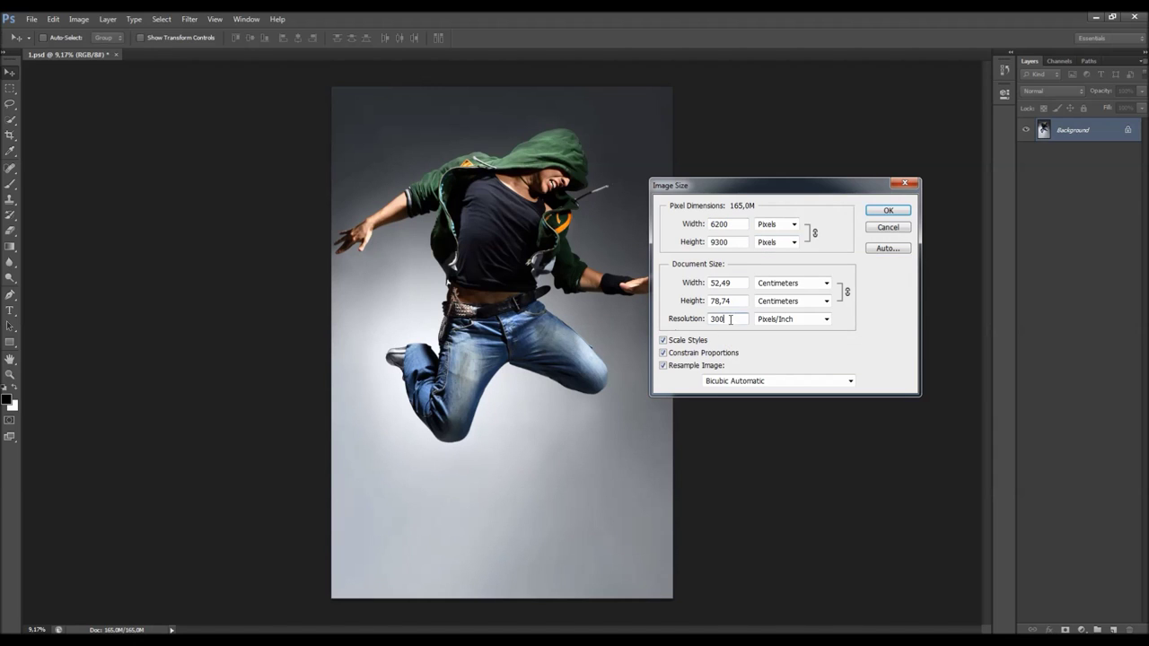
{"action": "double_click", "coordinate": [722, 223]}
{"action": "double_click", "coordinate": [722, 241]}
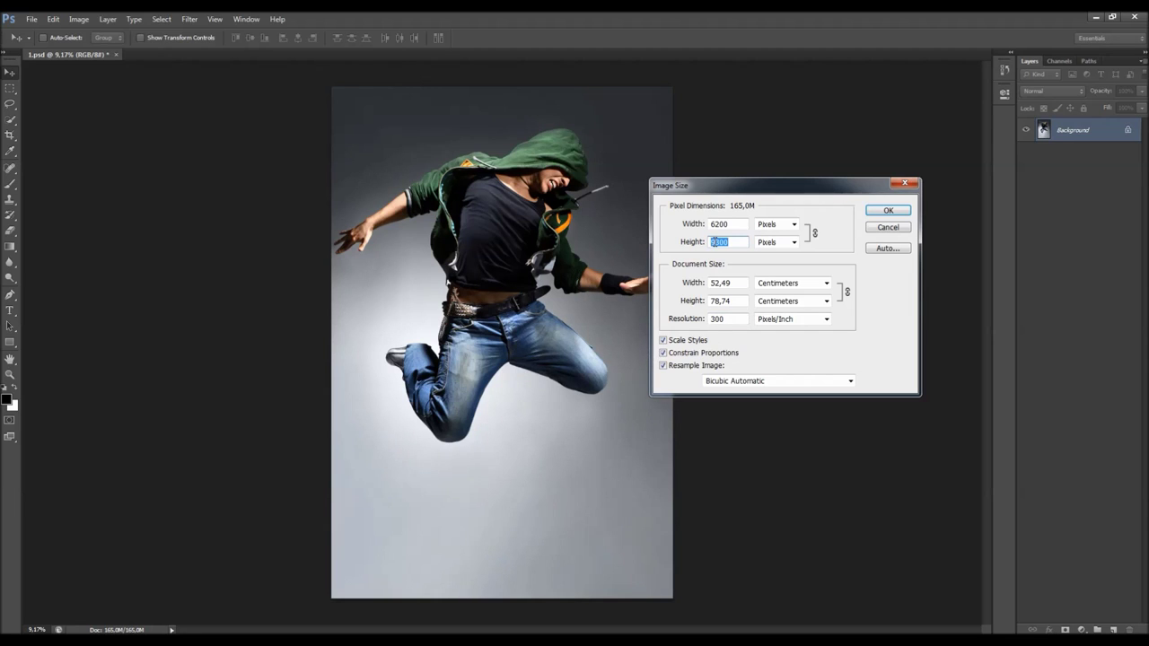
{"action": "left_click", "coordinate": [715, 236]}
{"action": "key", "text": "Down"}
{"action": "key", "text": "Up"}
{"action": "type", "text": "2300"}
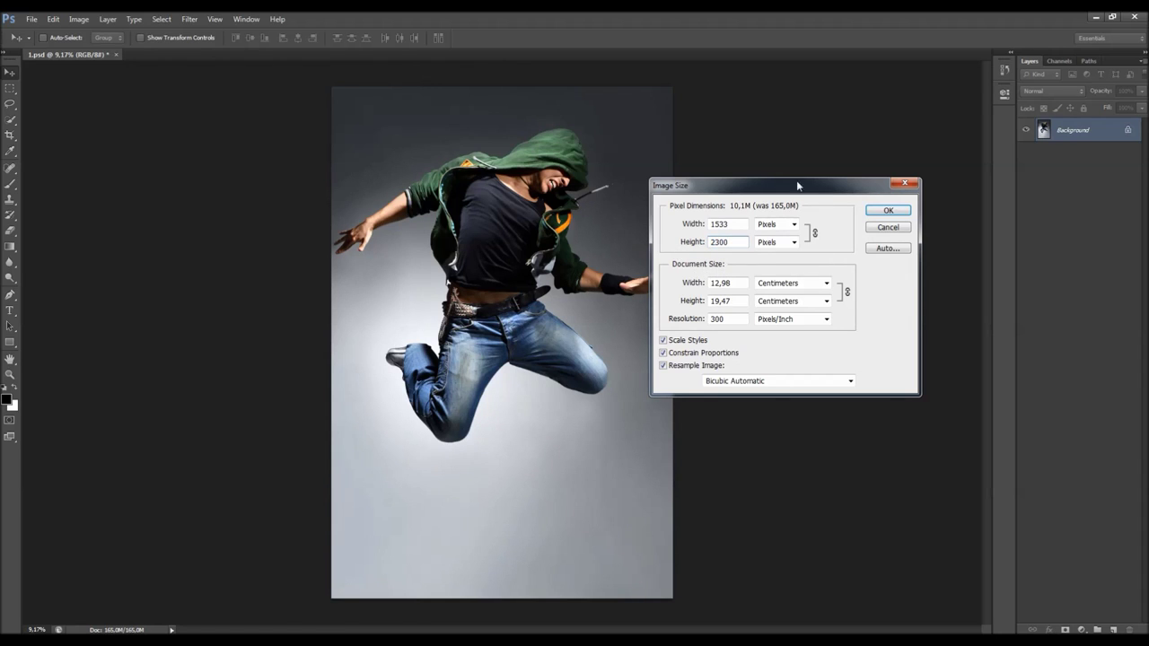
{"action": "left_click", "coordinate": [874, 212]}
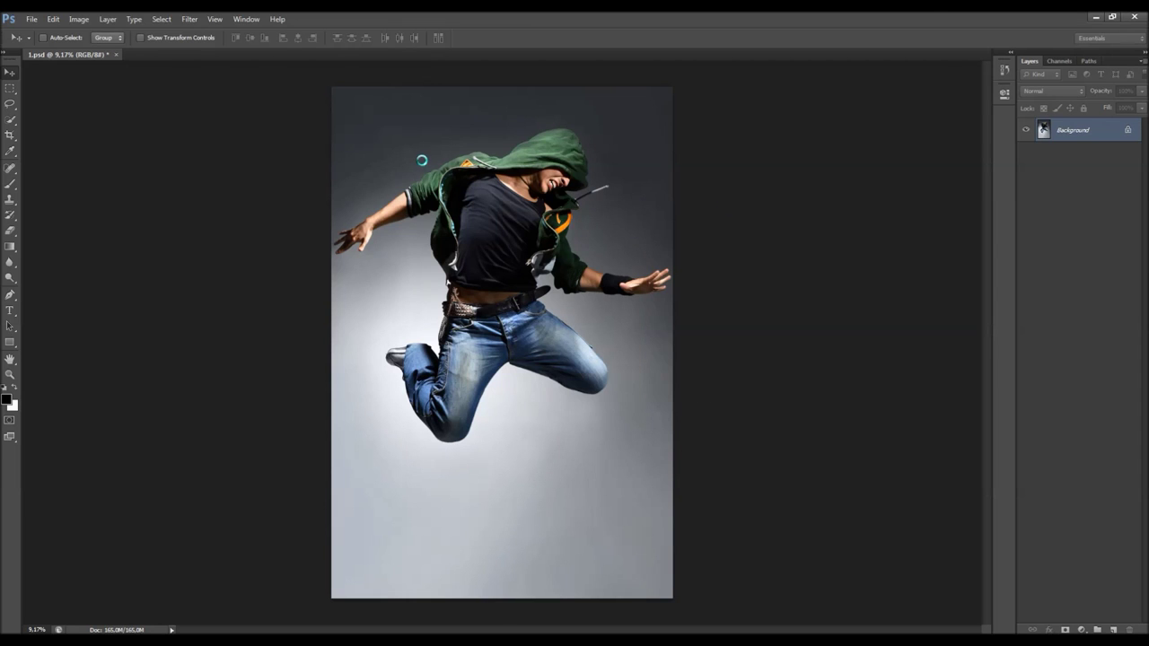
{"action": "scroll", "coordinate": [502, 269], "scroll_direction": "up", "scroll_amount": 5}
{"action": "scroll", "coordinate": [518, 310], "scroll_direction": "up", "scroll_amount": 2}
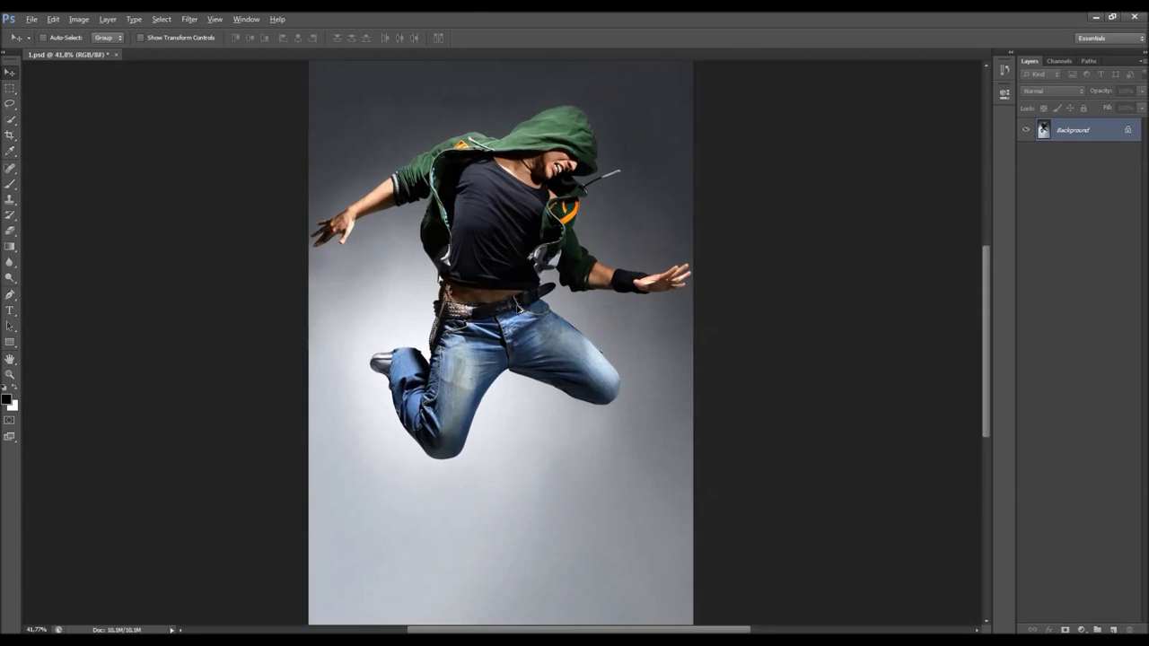
{"action": "scroll", "coordinate": [518, 310], "scroll_direction": "down", "scroll_amount": 1}
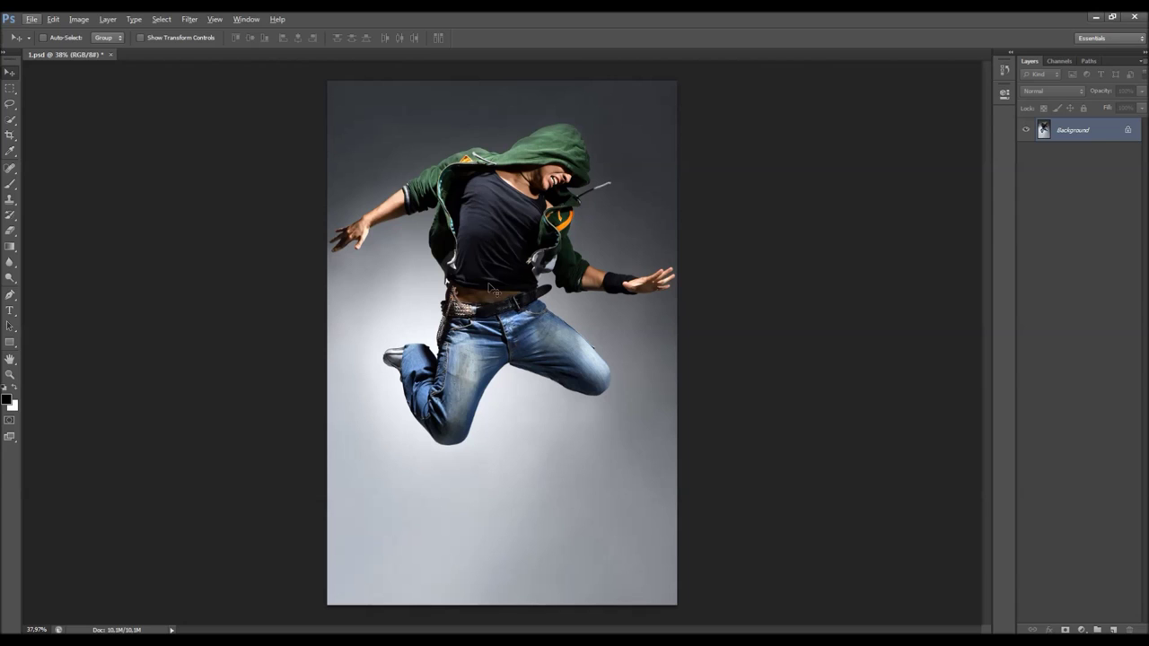
Duplicate the photo document under the name 1 copy
{"action": "left_click", "coordinate": [79, 19]}
{"action": "left_click", "coordinate": [94, 179]}
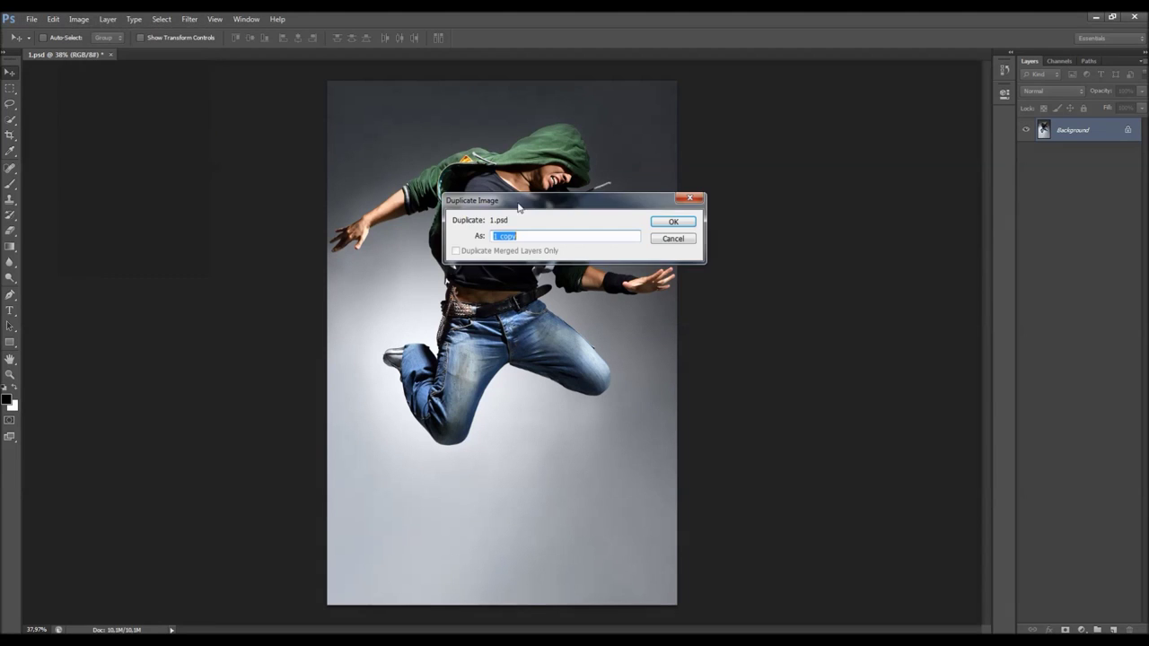
{"action": "left_click", "coordinate": [671, 222]}
Set the duplicate's resolution to 72 pixels/inch and its height to 2300 pixels
{"action": "left_click", "coordinate": [79, 18]}
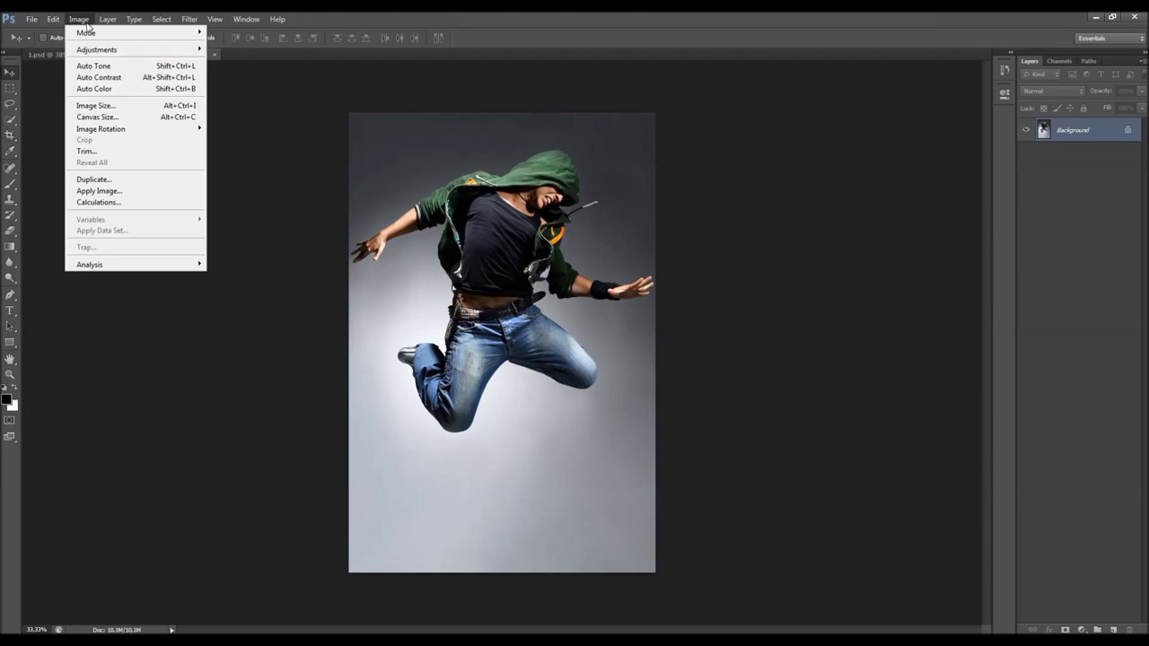
{"action": "left_click", "coordinate": [95, 105]}
{"action": "double_click", "coordinate": [739, 316]}
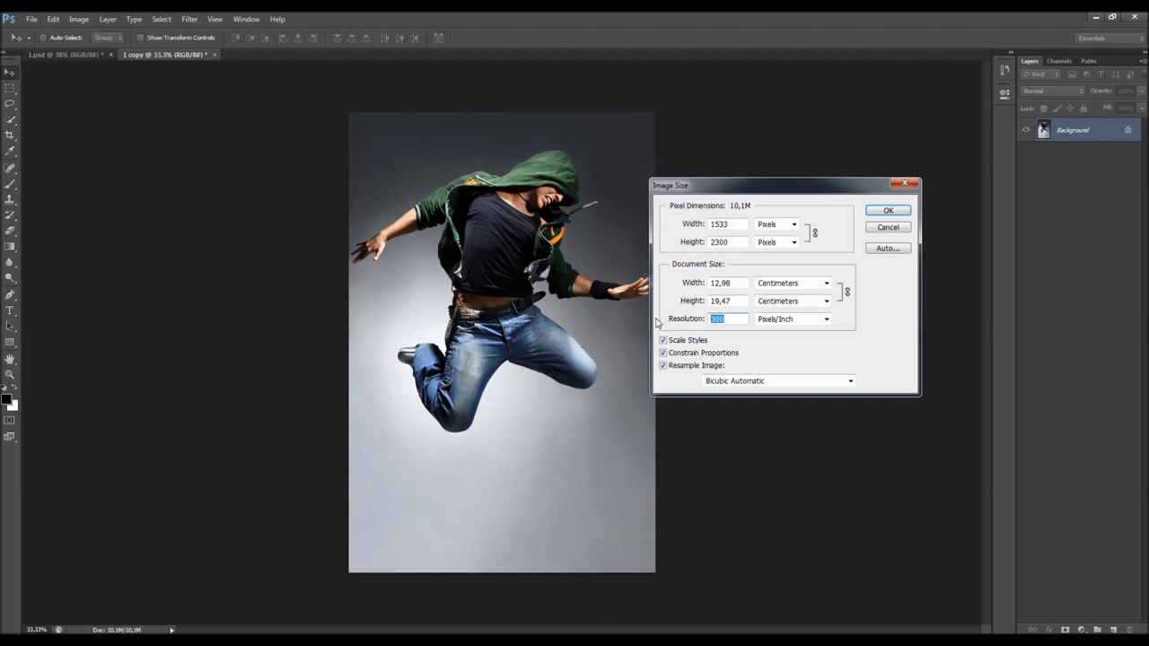
{"action": "type", "text": "72"}
{"action": "double_click", "coordinate": [717, 242]}
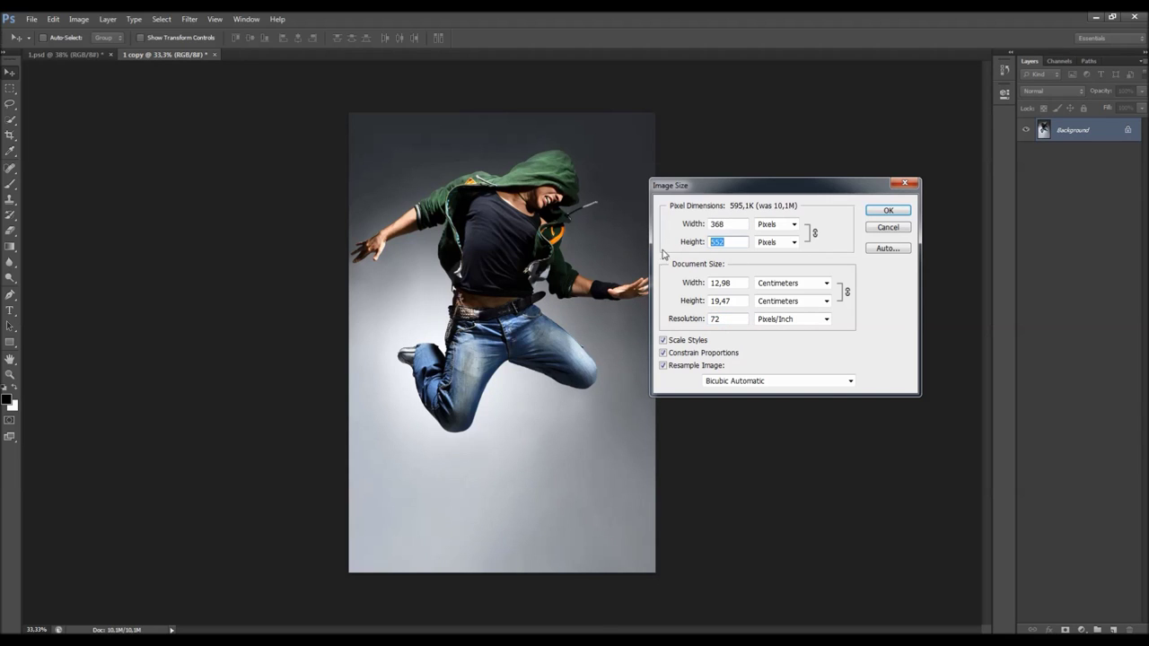
{"action": "type", "text": "2300"}
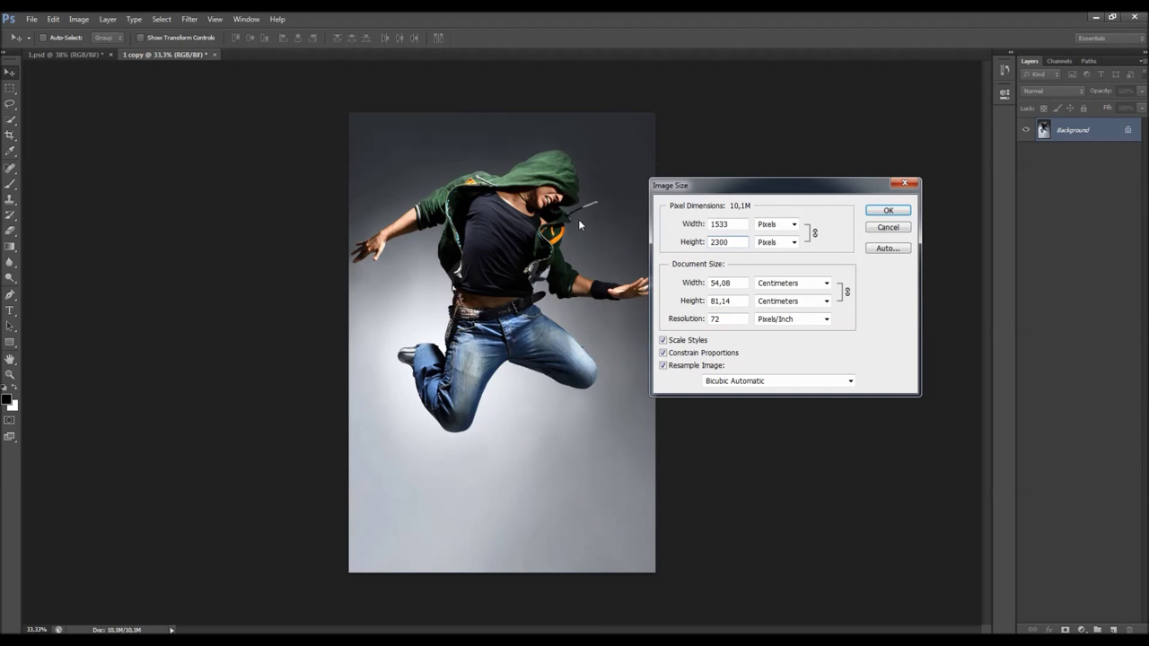
{"action": "key", "text": "Return"}
Set the duplicate's resolution to 300 pixels/inch and its height to 2300 pixels
{"action": "left_click", "coordinate": [79, 18]}
{"action": "left_click", "coordinate": [93, 106]}
{"action": "left_click", "coordinate": [729, 317]}
{"action": "left_click", "coordinate": [672, 324]}
{"action": "type", "text": "300"}
{"action": "double_click", "coordinate": [729, 242]}
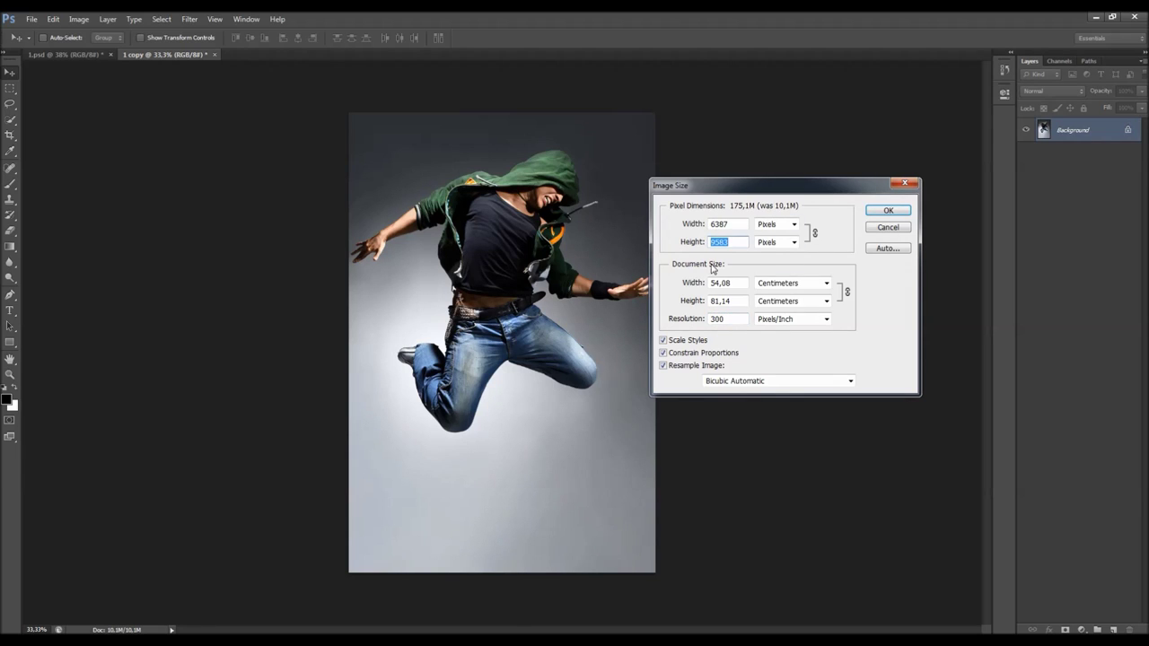
{"action": "type", "text": "2300"}
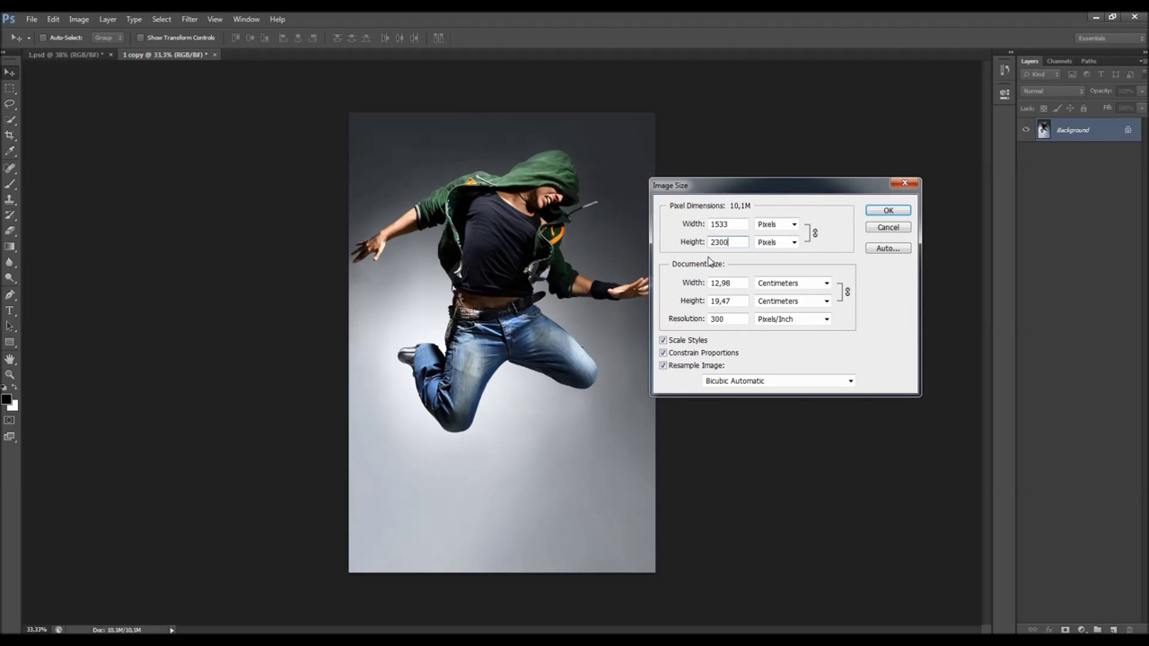
{"action": "key", "text": "Return"}
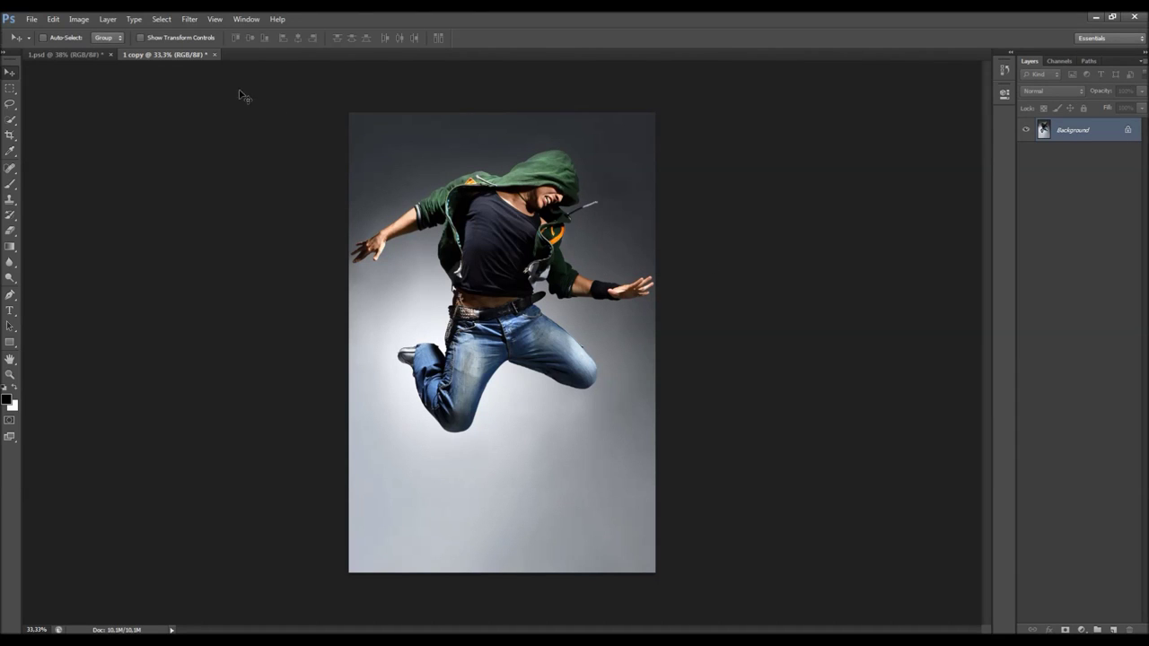
Check the duplicate's resolution in Image Size, and close 1 copy without saving it
{"action": "left_click", "coordinate": [78, 19]}
{"action": "left_click", "coordinate": [85, 93]}
{"action": "double_click", "coordinate": [725, 318]}
{"action": "left_click", "coordinate": [883, 231]}
{"action": "left_click", "coordinate": [215, 55]}
{"action": "left_click", "coordinate": [601, 251]}
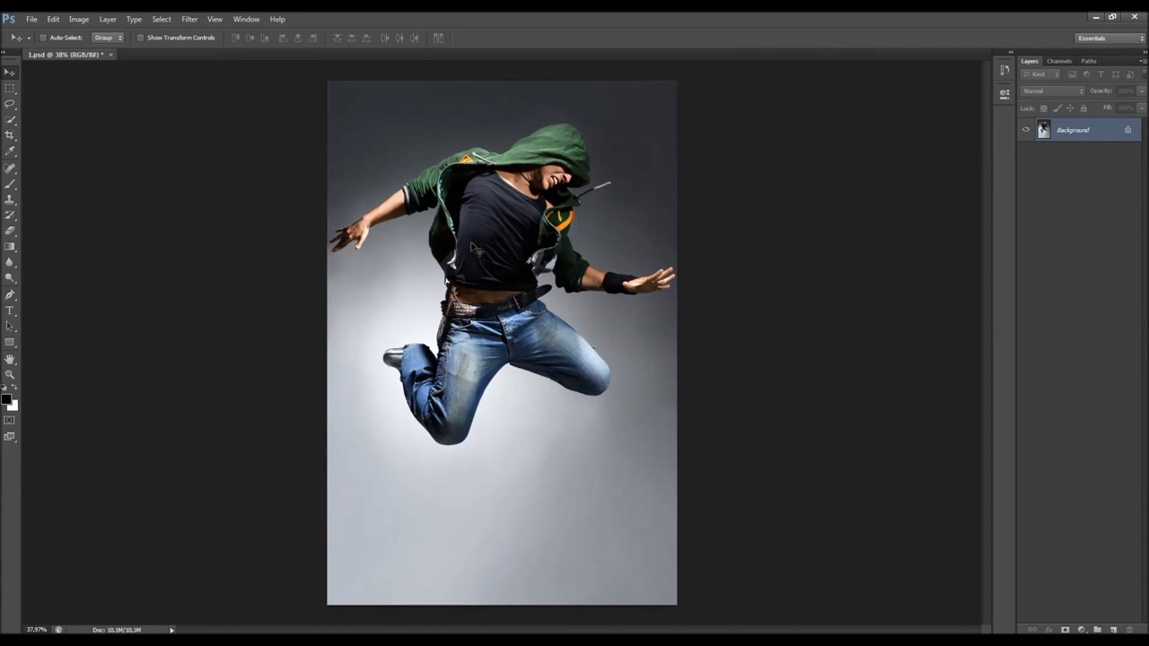
Show the Actions panel and make it taller
{"action": "scroll", "coordinate": [487, 249], "scroll_direction": "down", "scroll_amount": 1}
{"action": "scroll", "coordinate": [517, 245], "scroll_direction": "up", "scroll_amount": 1}
{"action": "left_click", "coordinate": [246, 18]}
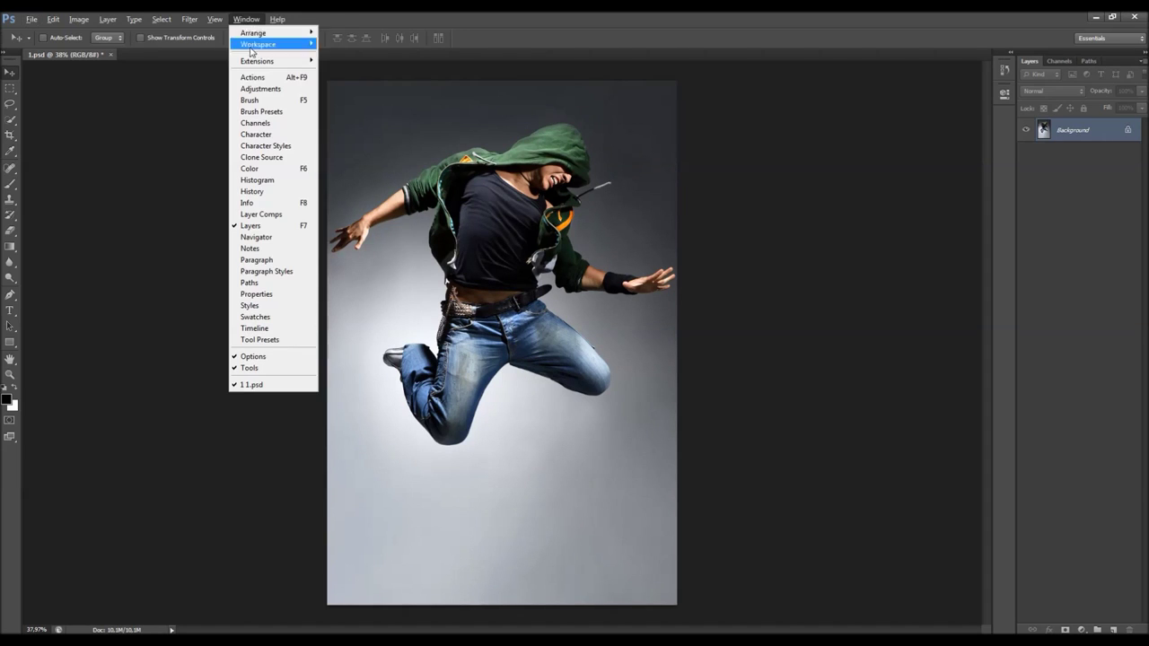
{"action": "left_click", "coordinate": [262, 78]}
{"action": "left_click_drag", "start_coordinate": [934, 130], "coordinate": [933, 186]}
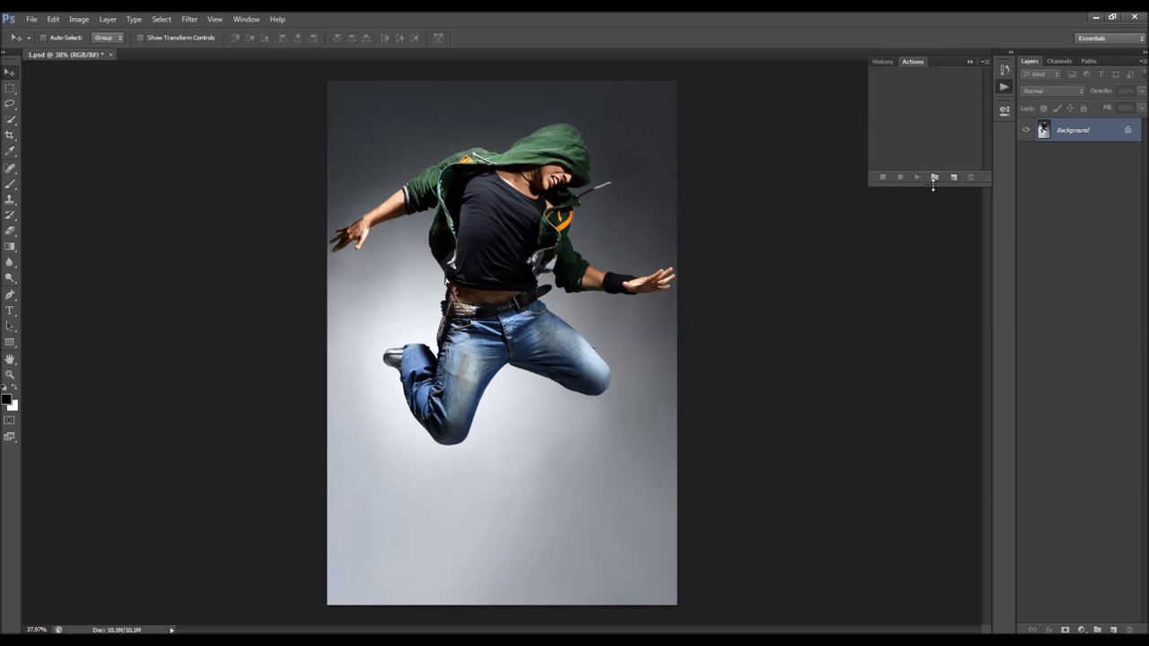
Load the Typography 4 action set from the Typography 4 Photoshop Action folder on the desktop
{"action": "left_click", "coordinate": [984, 62]}
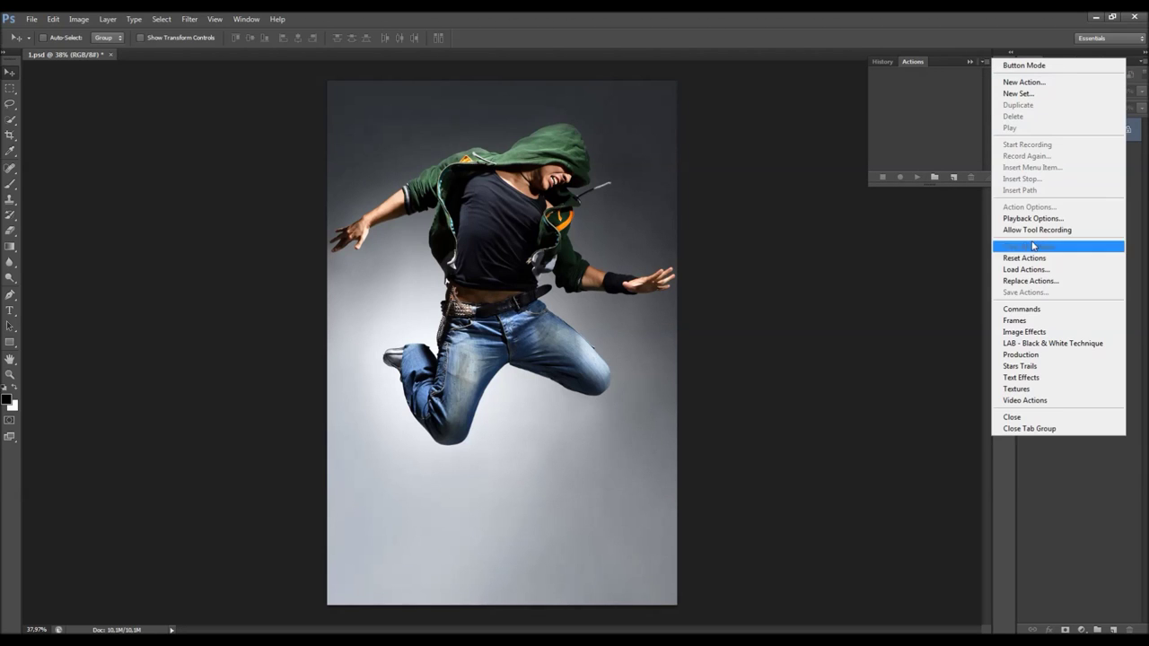
{"action": "left_click", "coordinate": [1019, 271]}
{"action": "left_click", "coordinate": [431, 216]}
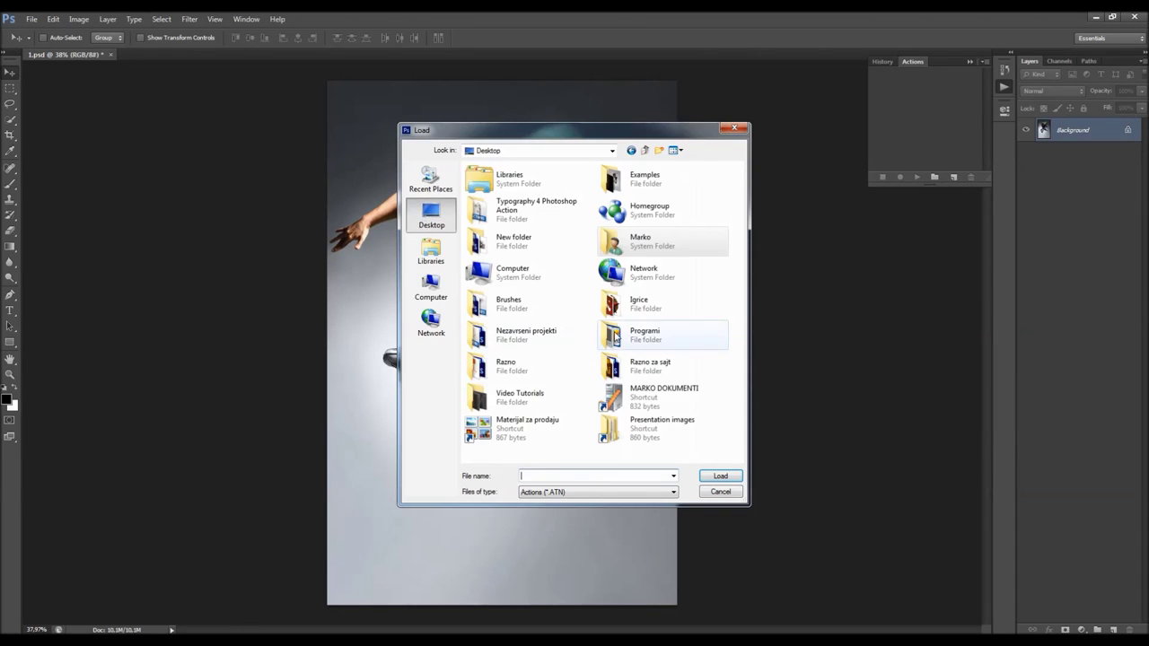
{"action": "double_click", "coordinate": [538, 212]}
{"action": "left_click", "coordinate": [505, 202]}
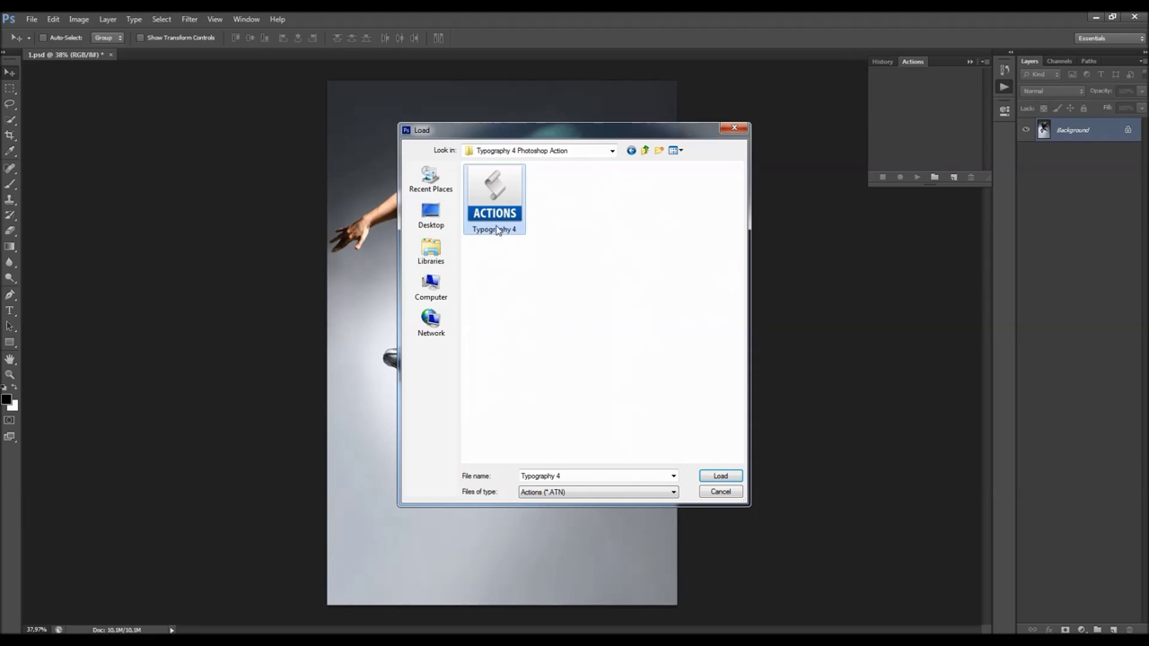
{"action": "left_click", "coordinate": [719, 475]}
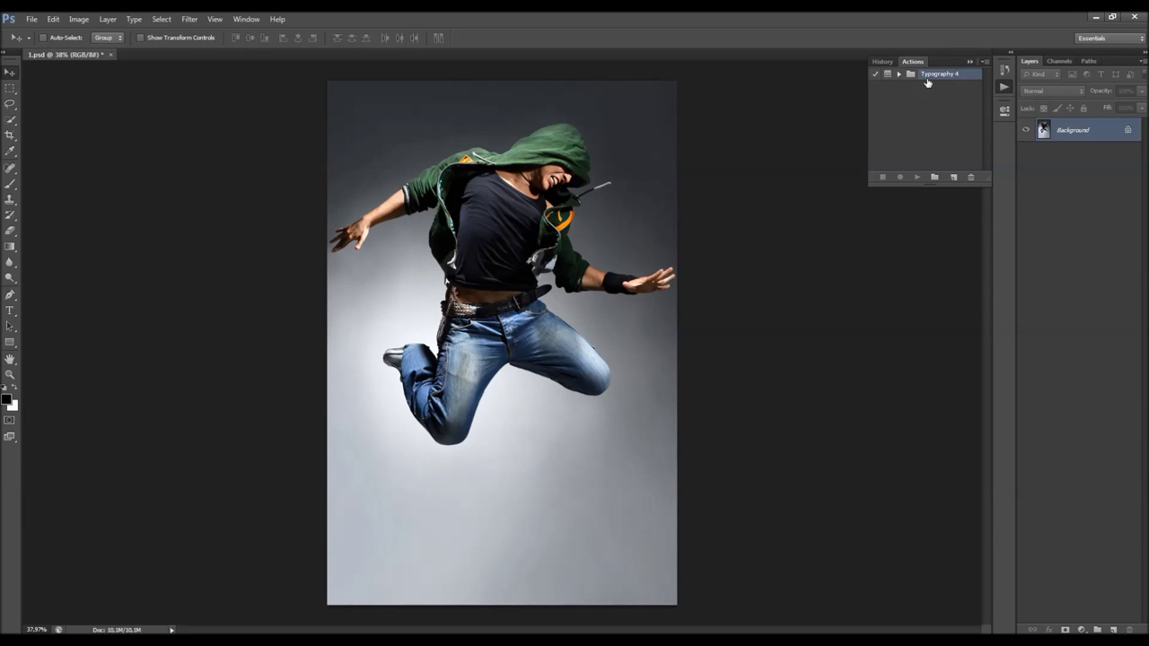
Expand the Typography 4 set and enlarge the Actions panel so all small, medium and large letter actions are fully readable
{"action": "left_click", "coordinate": [898, 74]}
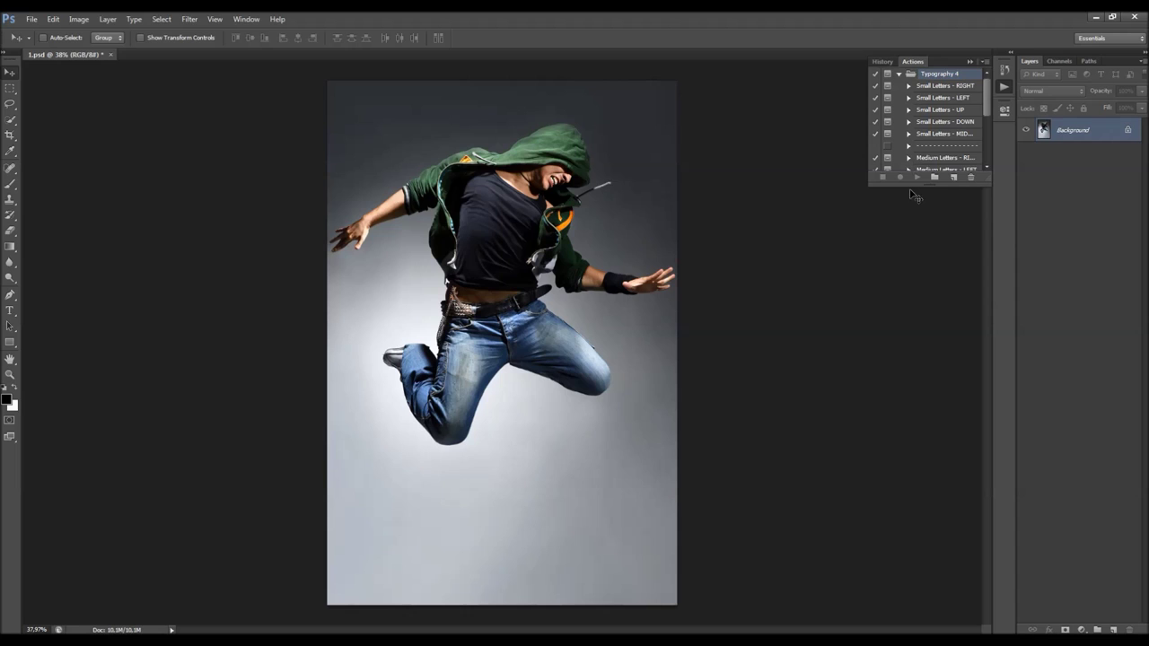
{"action": "left_click_drag", "start_coordinate": [910, 187], "coordinate": [909, 322]}
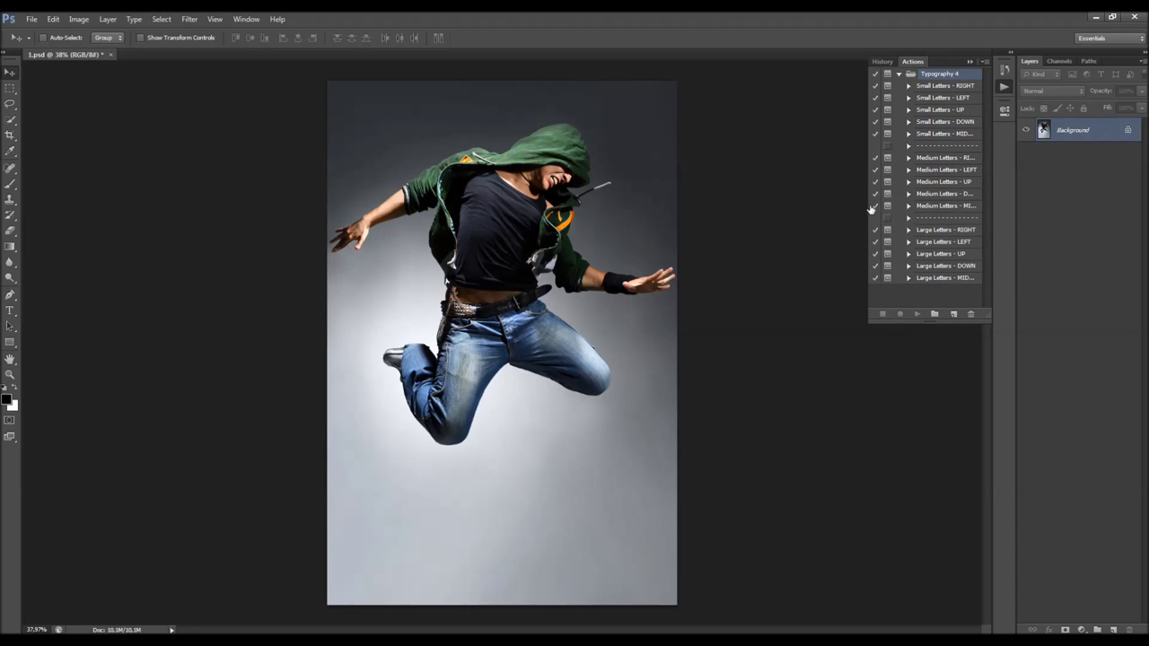
{"action": "left_click_drag", "start_coordinate": [859, 203], "coordinate": [827, 202]}
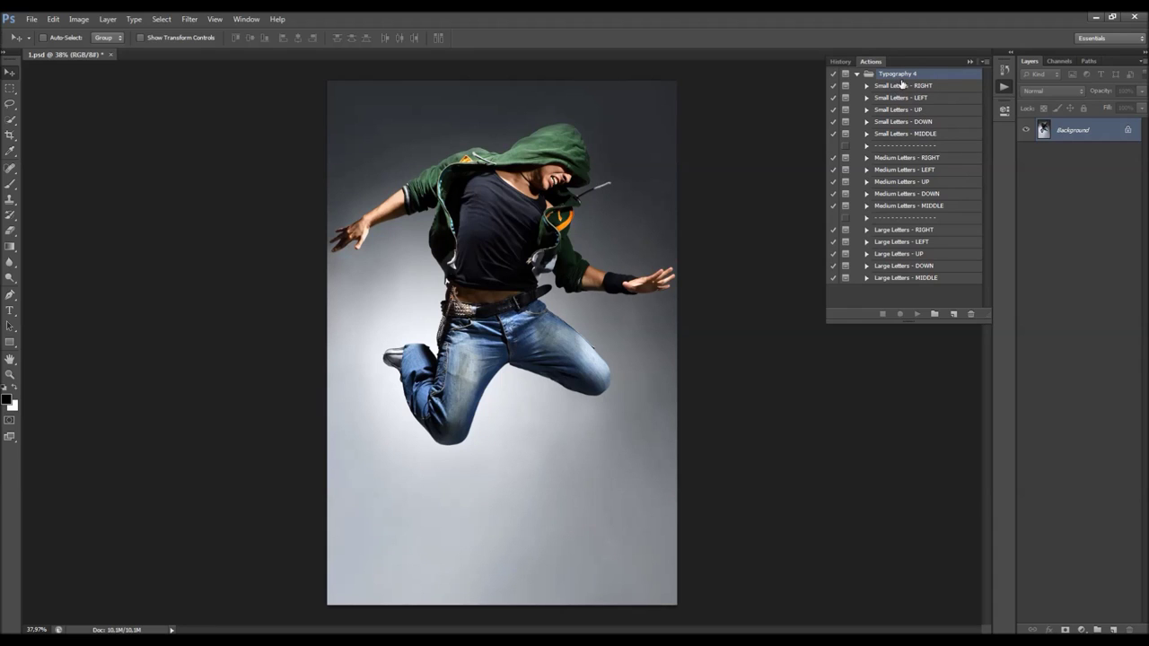
{"action": "left_click", "coordinate": [919, 146]}
{"action": "left_click", "coordinate": [894, 218]}
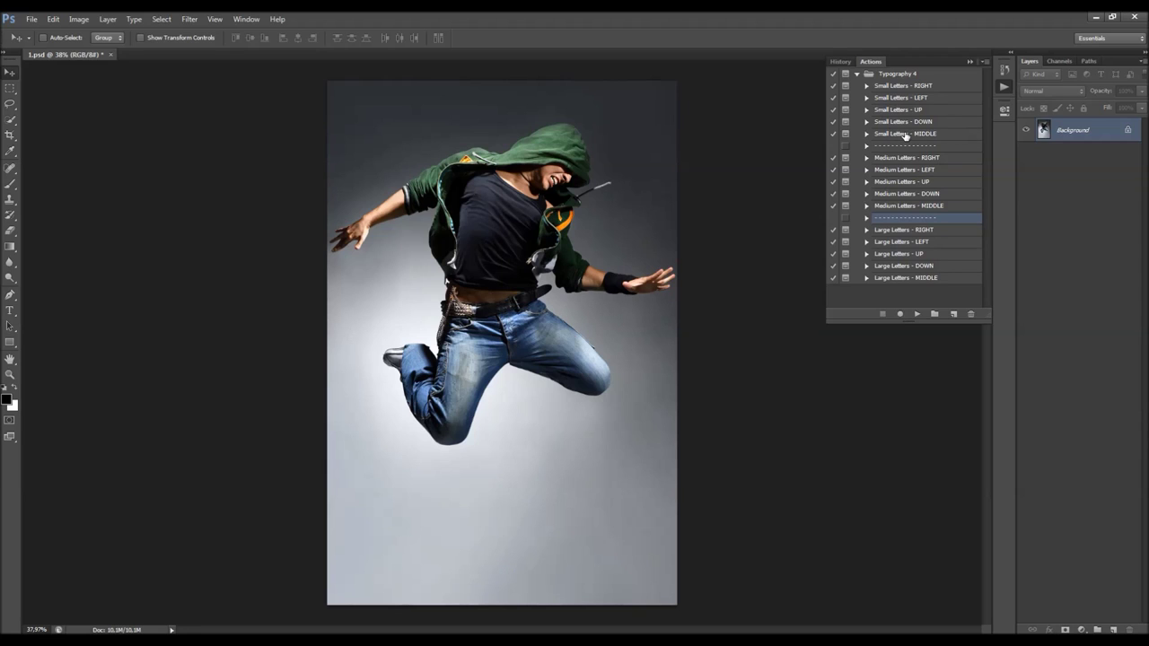
{"action": "left_click", "coordinate": [916, 77]}
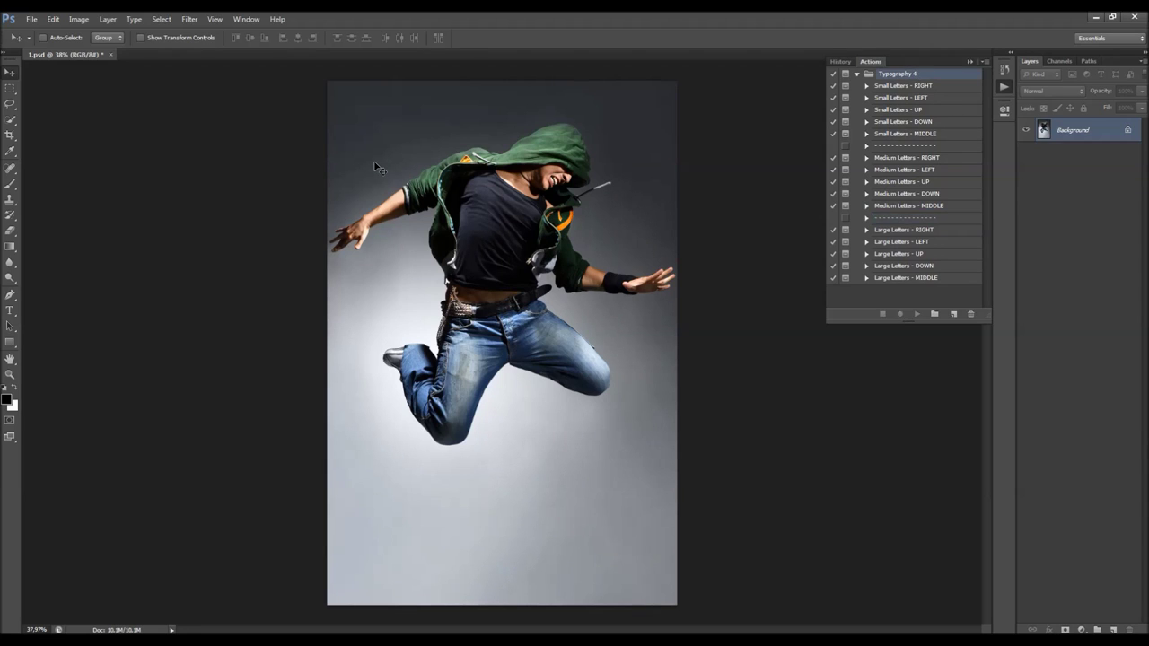
Load the Typography_4_Brushes file from the Typography 4 Photoshop Action folder into the Brush tool's presets, and check the added brushes
{"action": "left_click", "coordinate": [10, 183]}
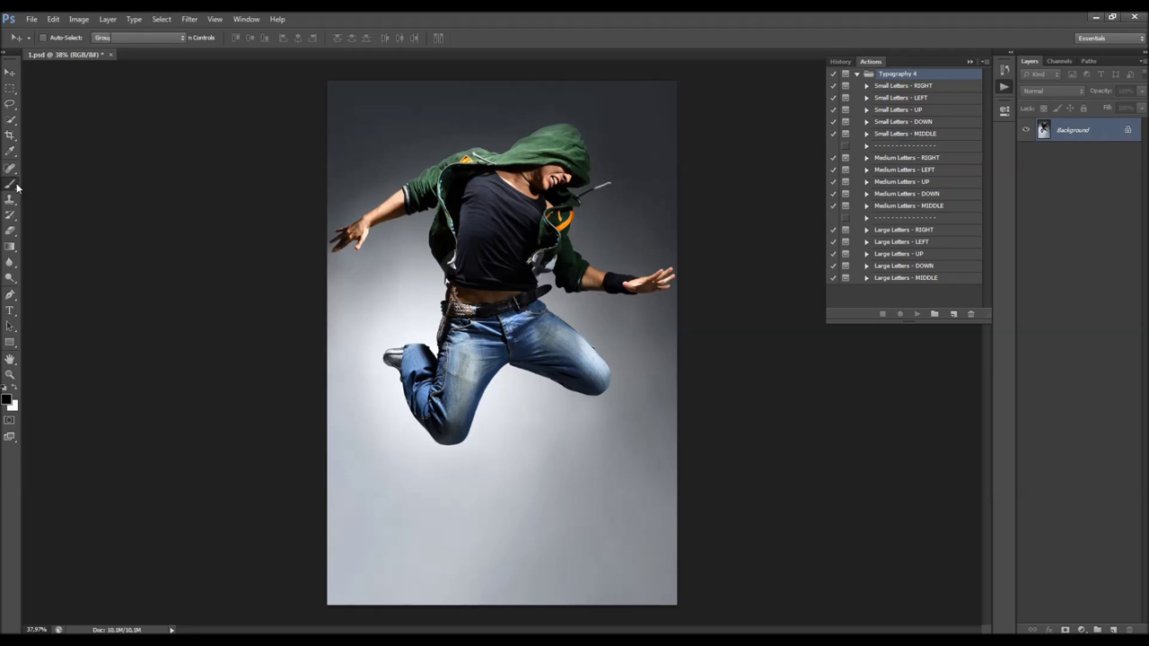
{"action": "right_click", "coordinate": [580, 254]}
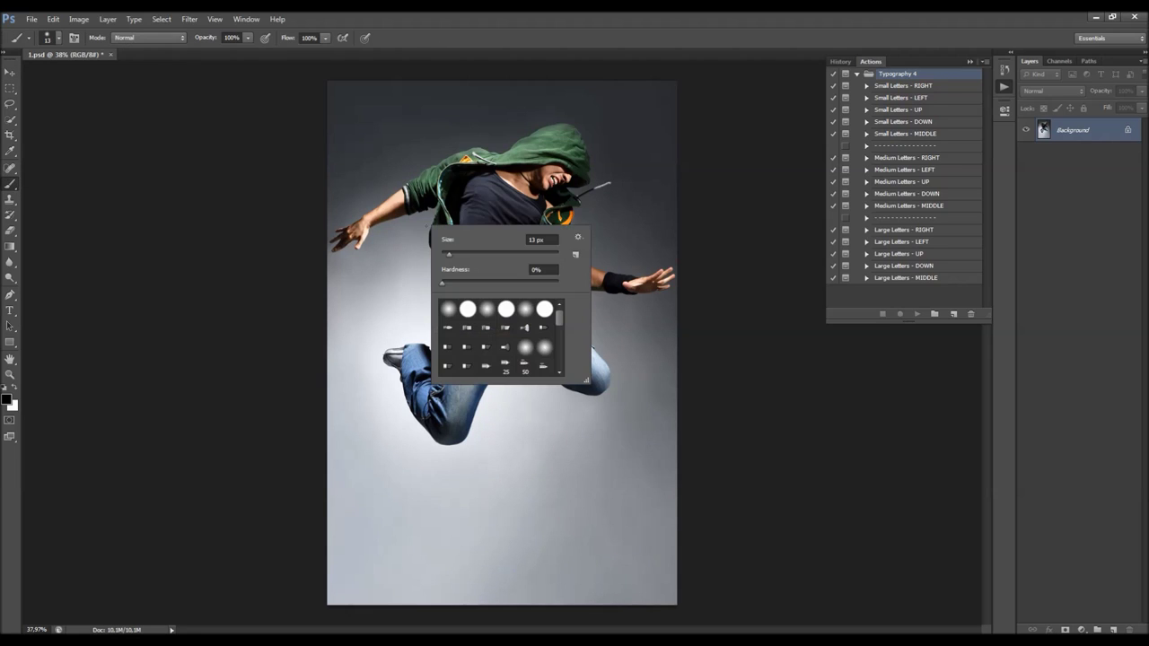
{"action": "left_click", "coordinate": [579, 238]}
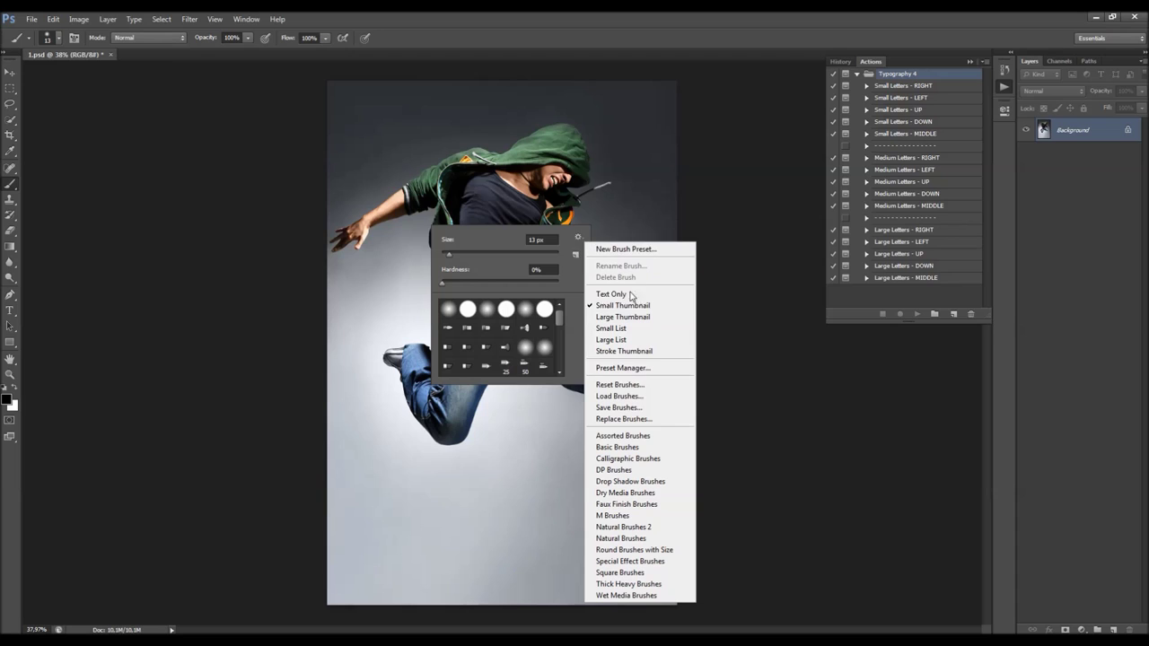
{"action": "left_click", "coordinate": [617, 397]}
{"action": "left_click", "coordinate": [431, 216]}
{"action": "double_click", "coordinate": [523, 227]}
{"action": "left_click", "coordinate": [523, 227]}
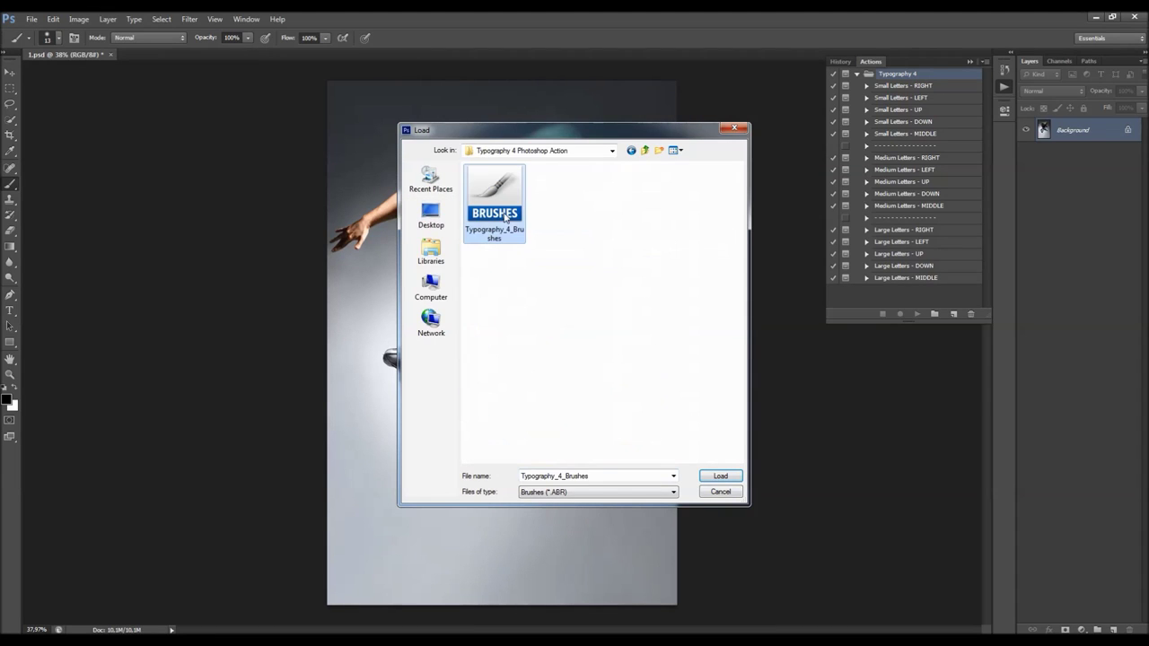
{"action": "left_click", "coordinate": [721, 475]}
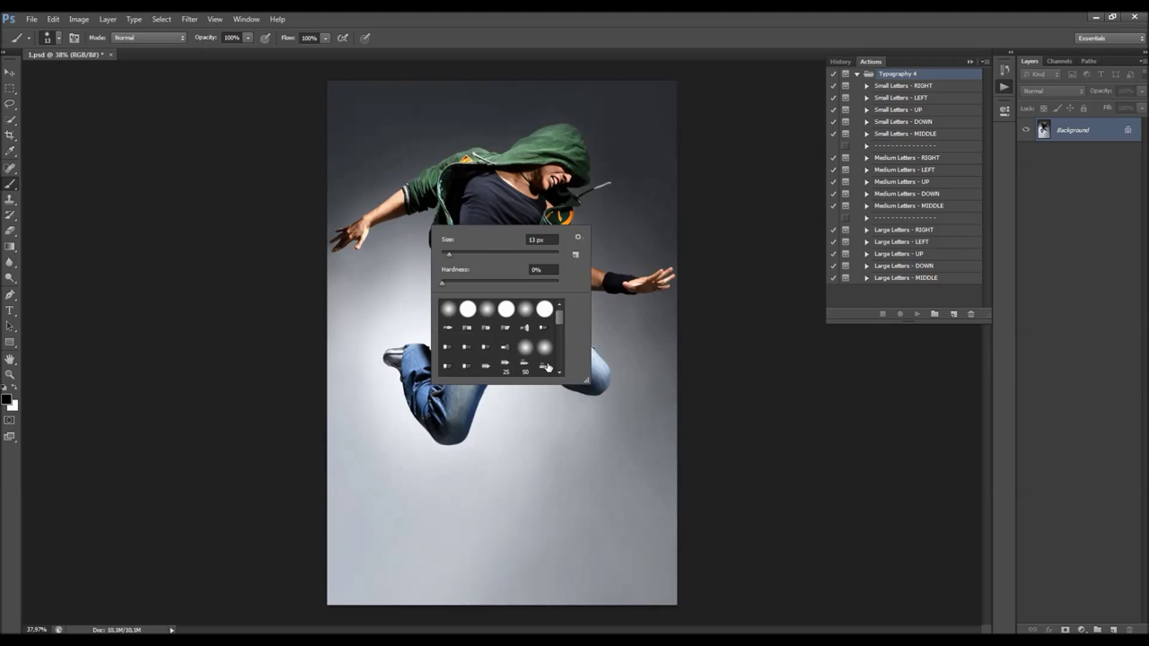
{"action": "left_click_drag", "start_coordinate": [563, 317], "coordinate": [555, 369]}
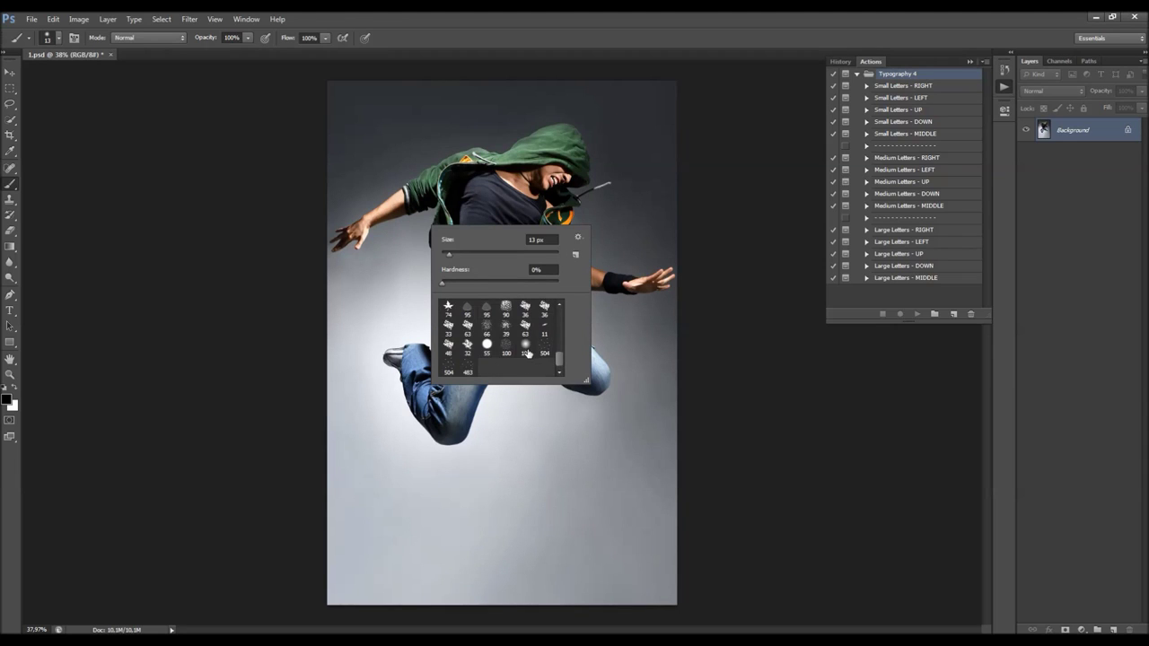
{"action": "key", "text": "Return"}
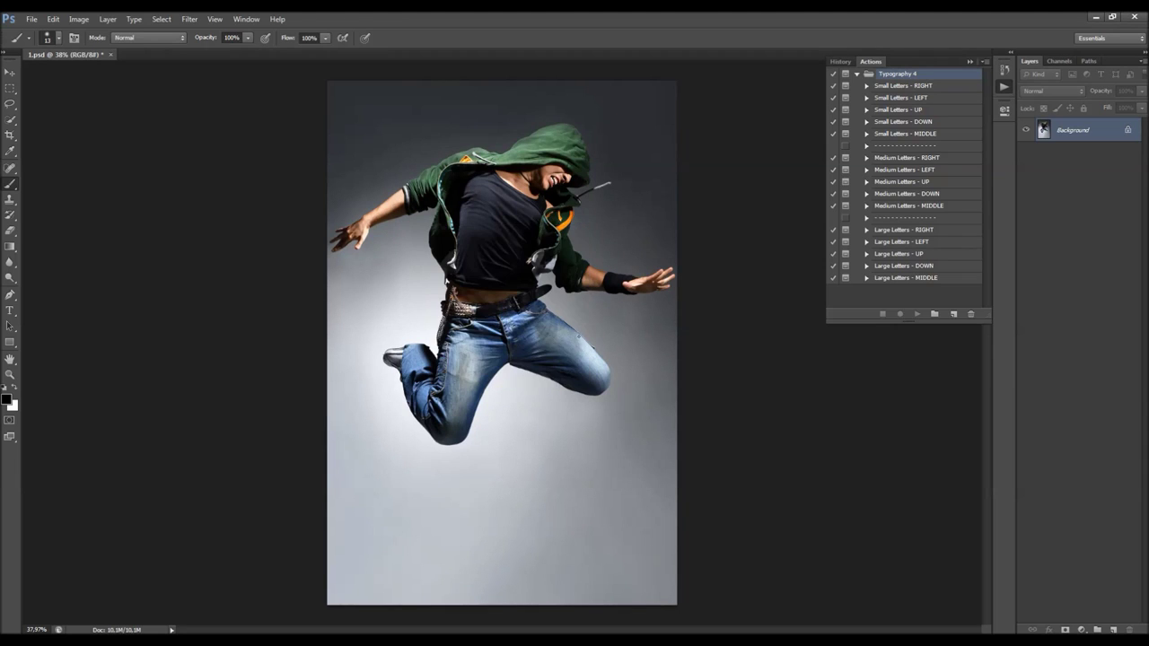
Load the Typography_4_Patterns file from the Typography 4 Photoshop Action folder into the Pattern Stamp tool's pattern presets
{"action": "left_click", "coordinate": [10, 199]}
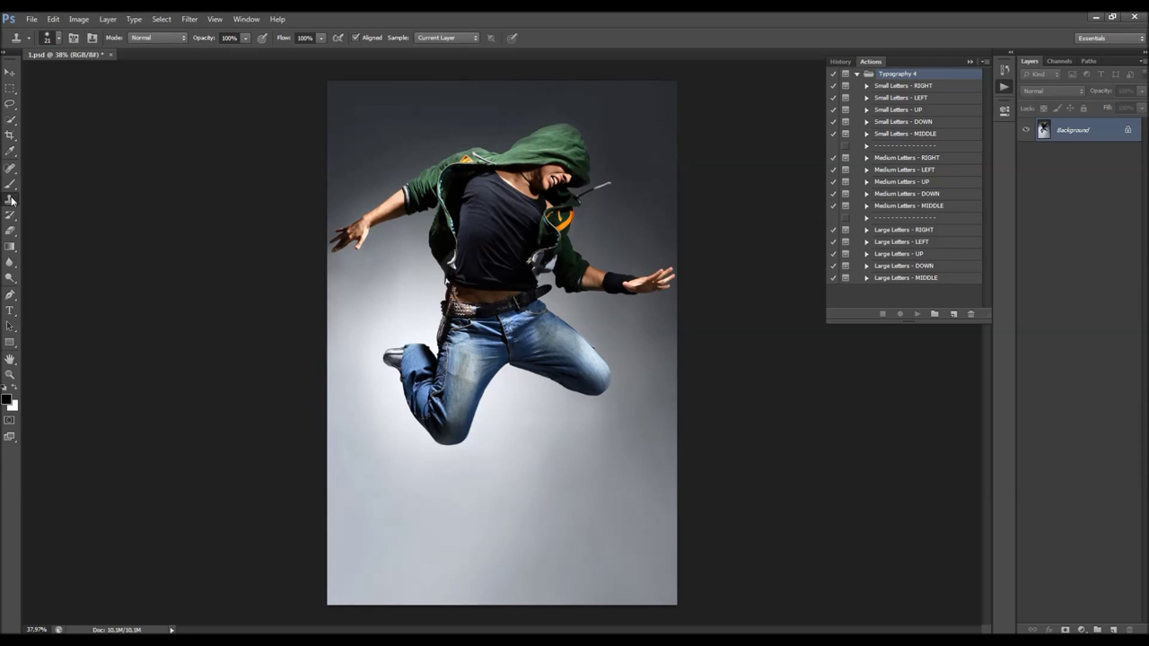
{"action": "right_click", "coordinate": [11, 203]}
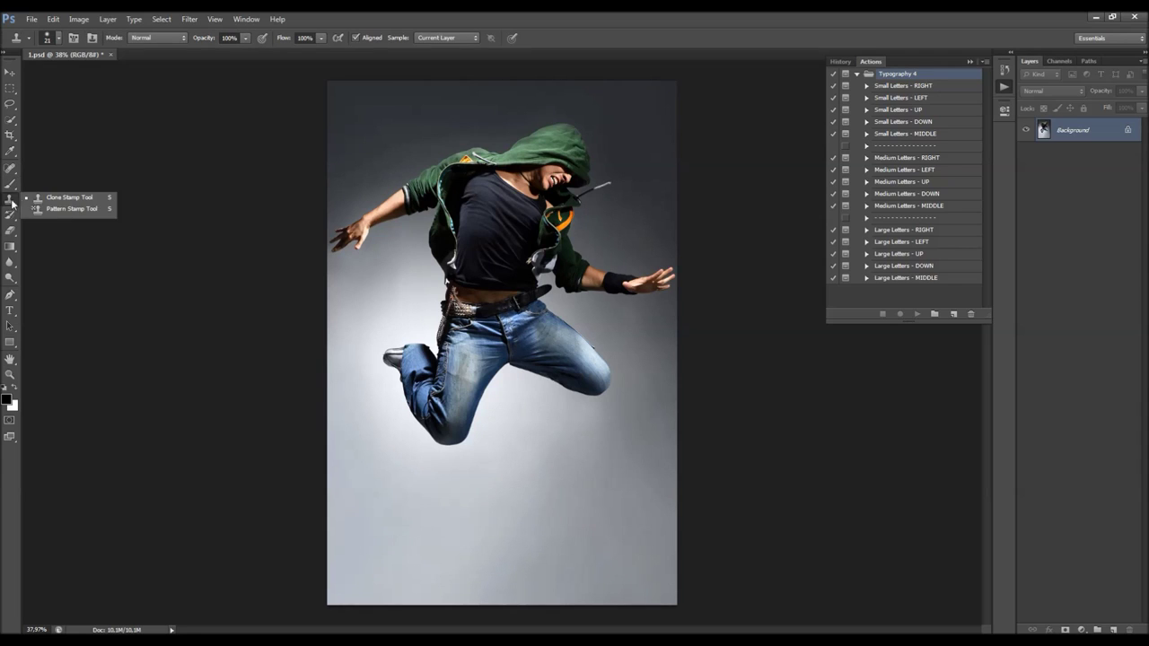
{"action": "left_click", "coordinate": [59, 208]}
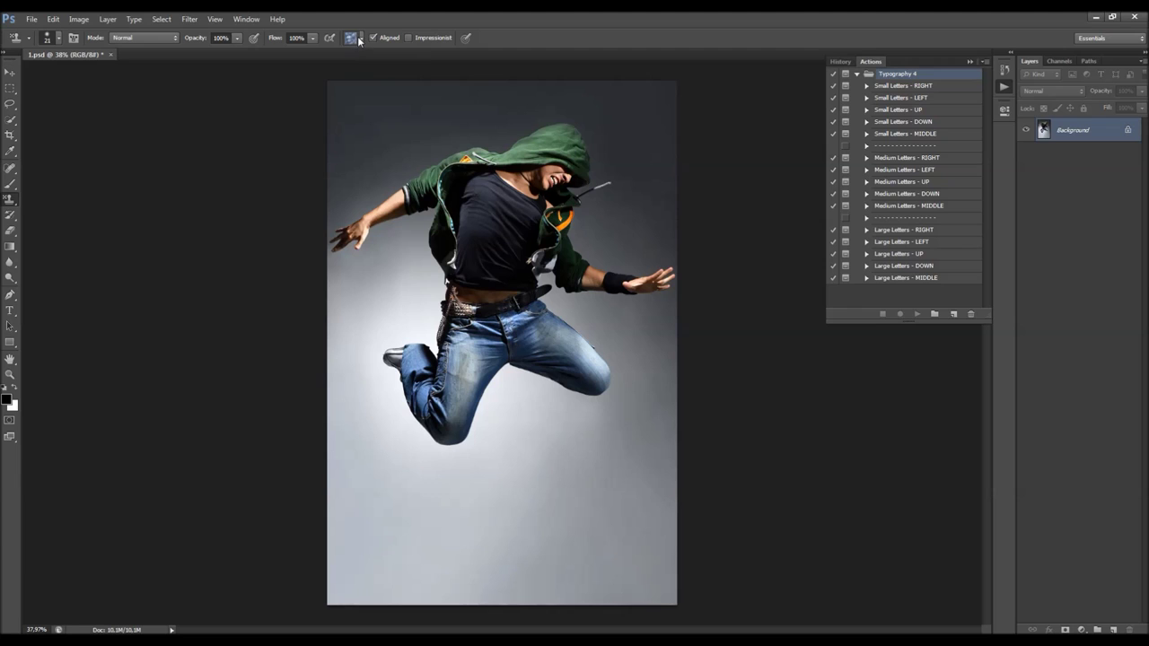
{"action": "left_click", "coordinate": [360, 42]}
{"action": "left_click", "coordinate": [417, 58]}
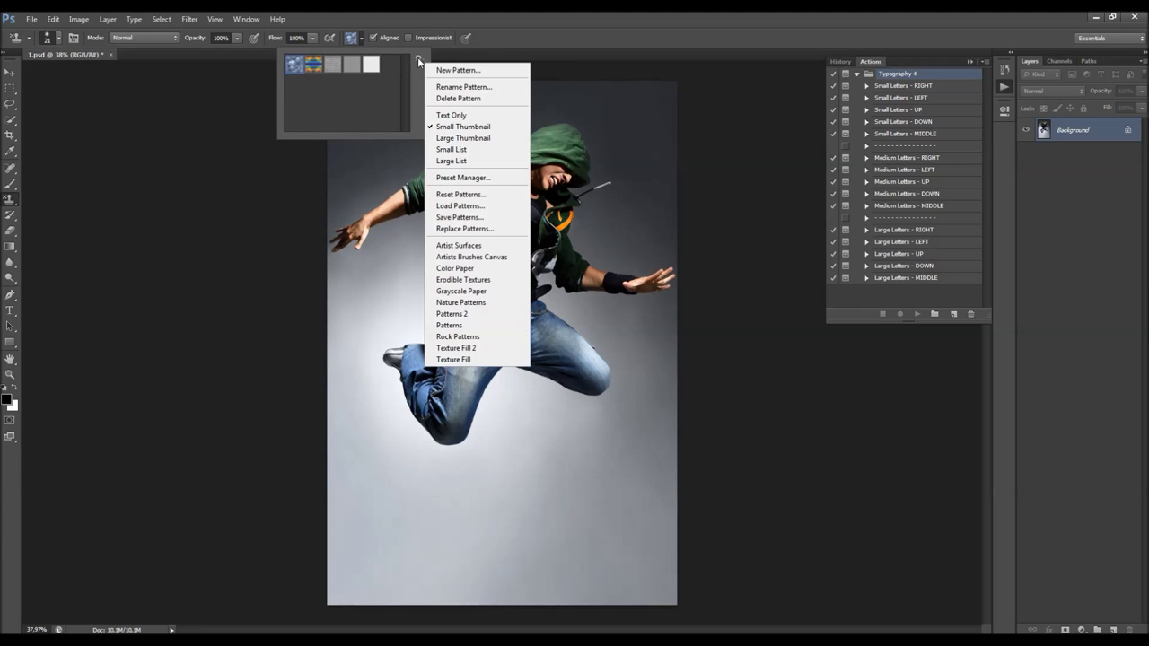
{"action": "left_click", "coordinate": [459, 206]}
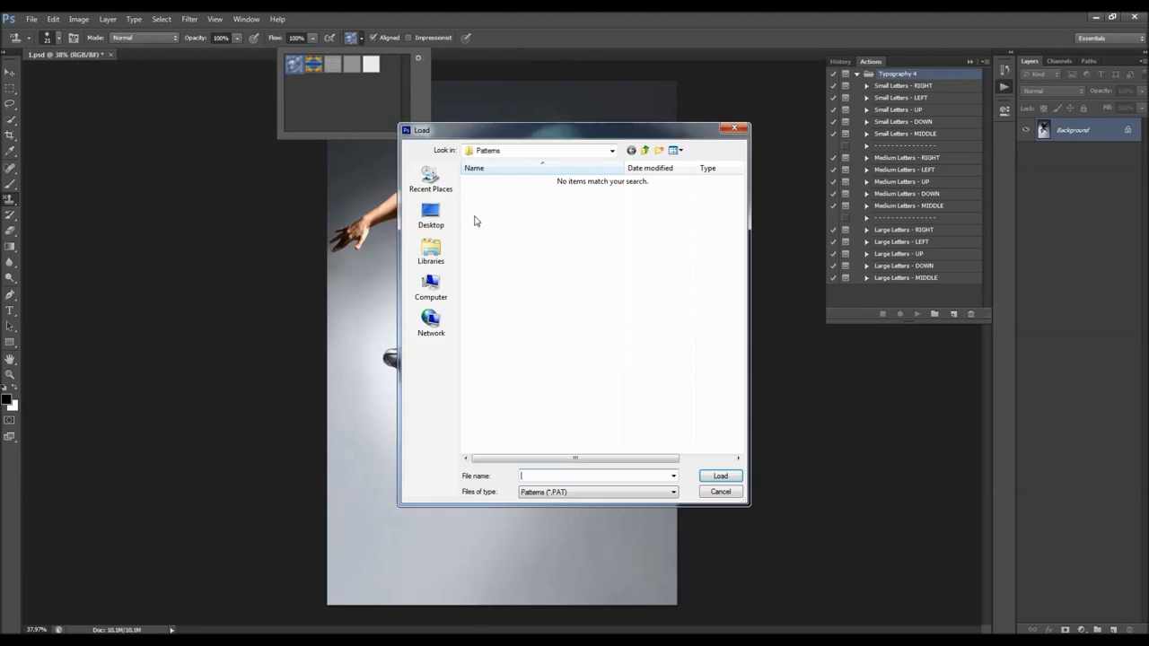
{"action": "left_click", "coordinate": [452, 221]}
{"action": "double_click", "coordinate": [547, 228]}
{"action": "left_click", "coordinate": [494, 199]}
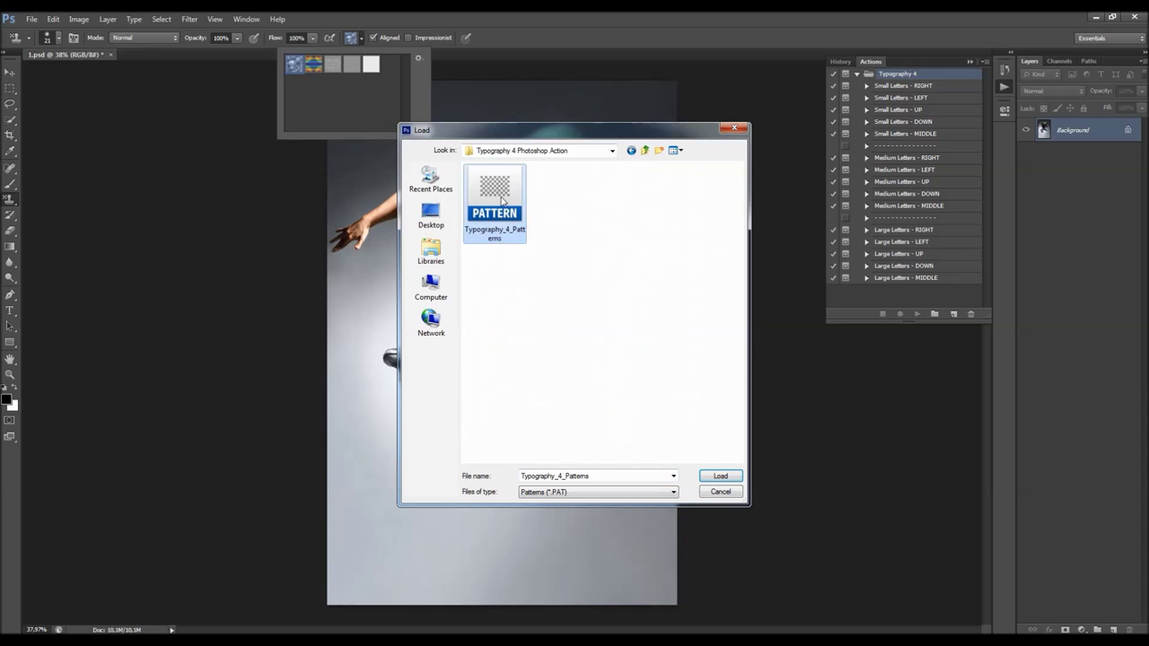
{"action": "left_click", "coordinate": [721, 476]}
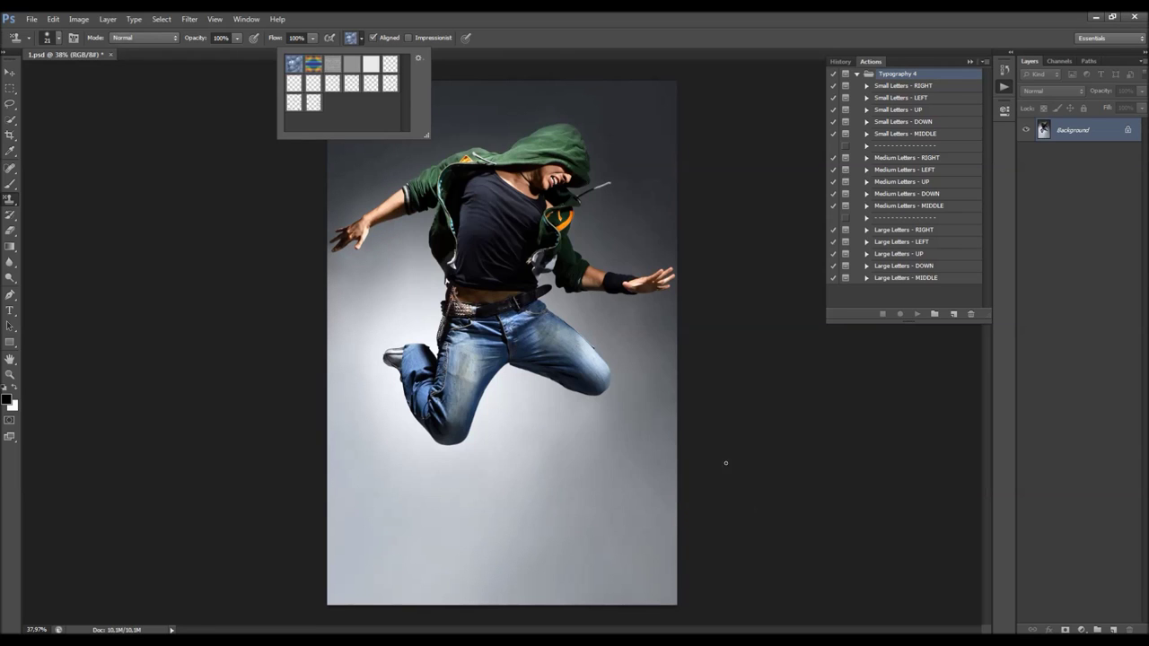
{"action": "left_click", "coordinate": [387, 64]}
{"action": "left_click", "coordinate": [654, 36]}
{"action": "key", "text": "v"}
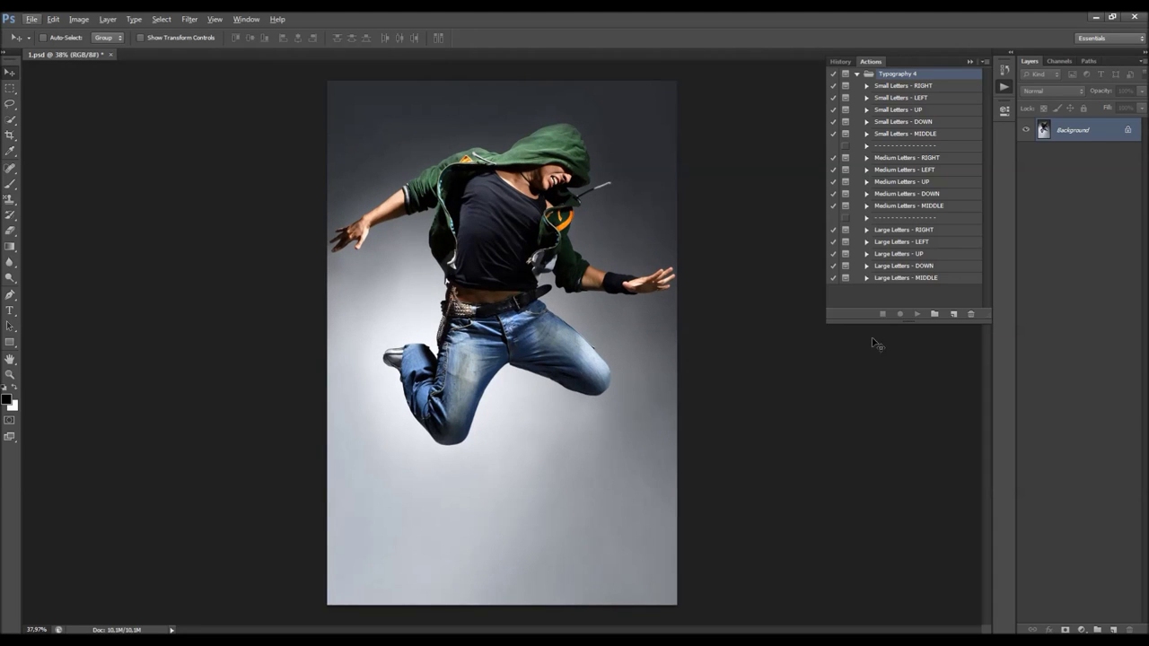
Create a new layer named brush above the Background layer
{"action": "left_click", "coordinate": [108, 21]}
{"action": "mouse_move", "coordinate": [113, 34]}
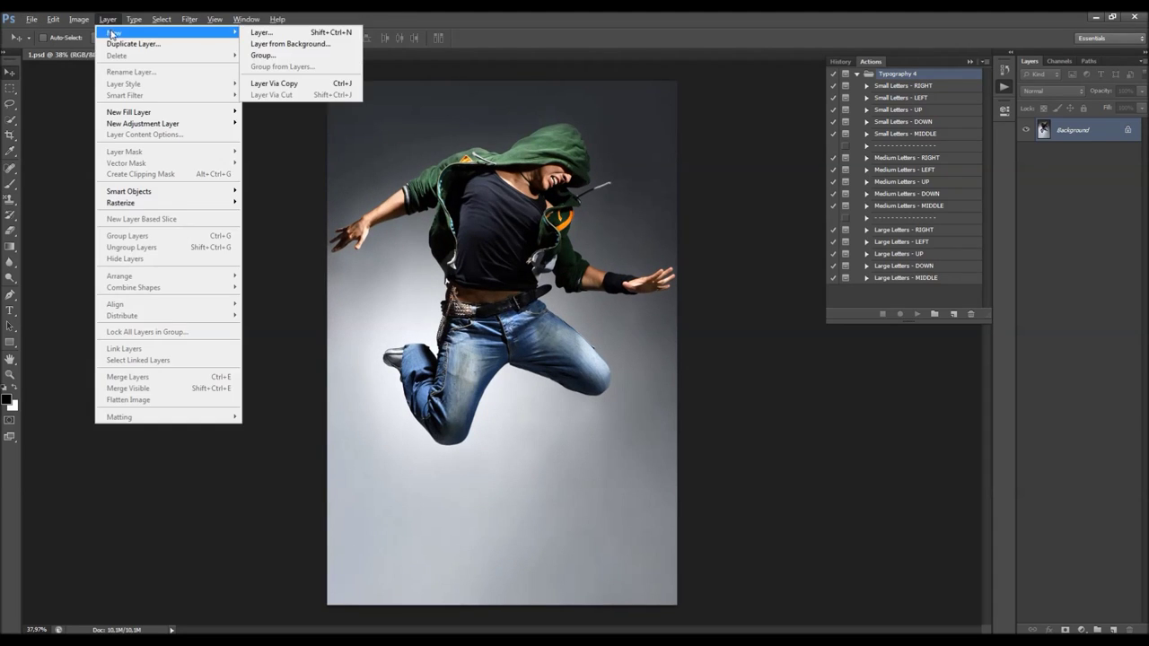
{"action": "left_click", "coordinate": [278, 40]}
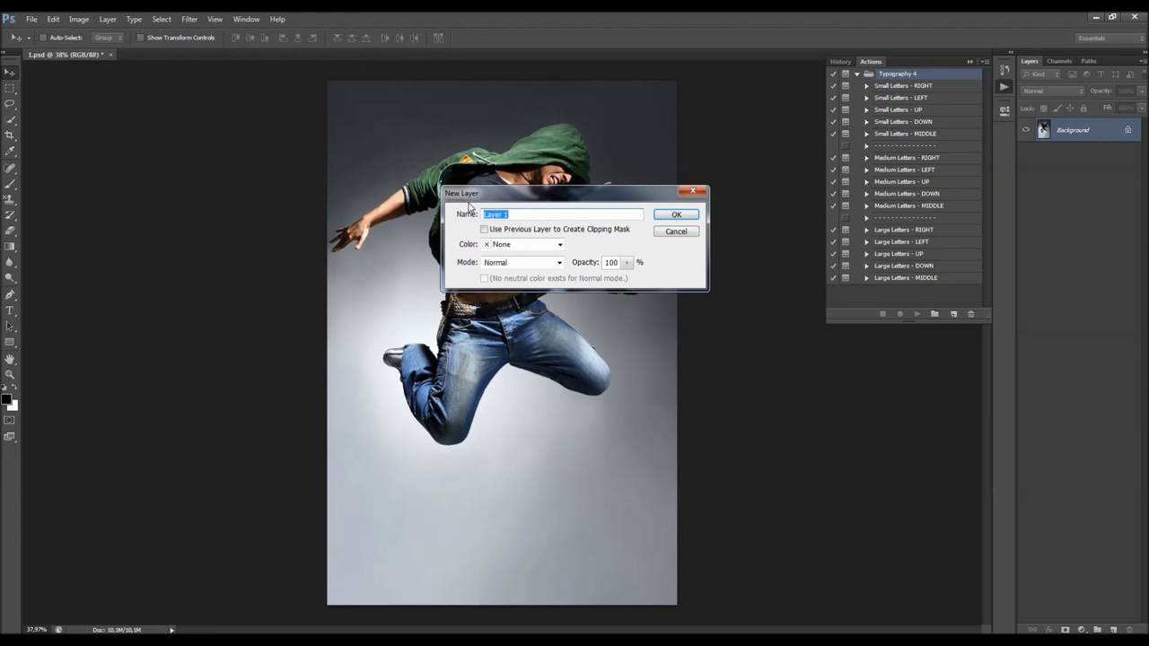
{"action": "left_click", "coordinate": [521, 218]}
{"action": "left_click_drag", "start_coordinate": [520, 218], "coordinate": [471, 221]}
{"action": "type", "text": "brush"}
{"action": "left_click", "coordinate": [516, 216]}
{"action": "left_click", "coordinate": [517, 216]}
{"action": "left_click_drag", "start_coordinate": [516, 215], "coordinate": [471, 222]}
{"action": "left_click", "coordinate": [521, 215]}
{"action": "left_click", "coordinate": [673, 215]}
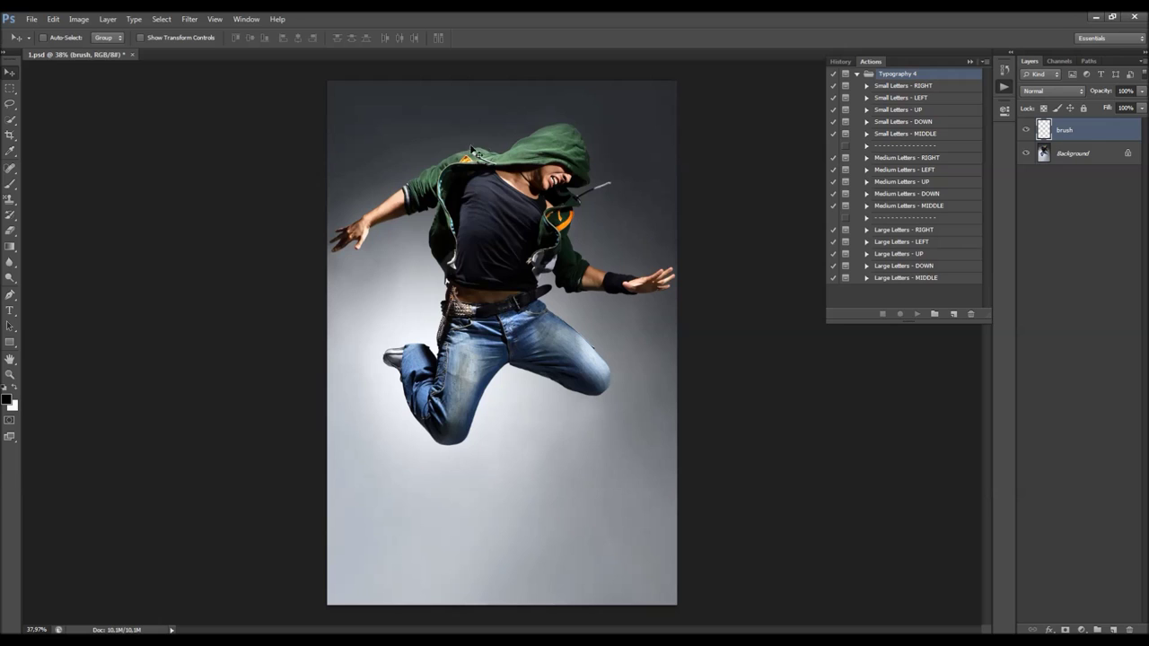
Activate the Brush tool and set the foreground color to bright red
{"action": "left_click", "coordinate": [12, 185]}
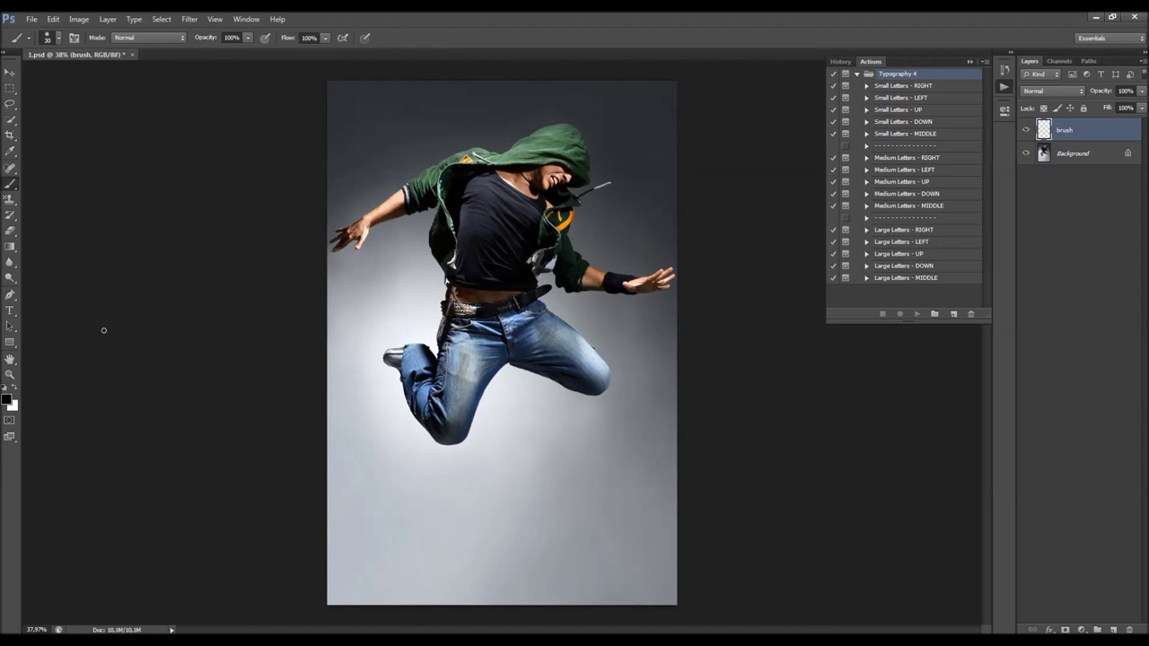
{"action": "left_click", "coordinate": [11, 402]}
{"action": "left_click", "coordinate": [562, 162]}
{"action": "left_click", "coordinate": [697, 171]}
Try painting a soft red area over the man's shirt with an enlarged brush, and undo the strokes
{"action": "key", "text": "bracketright"}
{"action": "key", "text": "bracketright"}
{"action": "mouse_move", "coordinate": [516, 239]}
{"action": "left_mouse_down"}
{"action": "mouse_move", "coordinate": [496, 287]}
{"action": "mouse_move", "coordinate": [476, 235]}
{"action": "mouse_move", "coordinate": [450, 238]}
{"action": "mouse_move", "coordinate": [458, 202]}
{"action": "mouse_move", "coordinate": [452, 254]}
{"action": "mouse_move", "coordinate": [471, 273]}
{"action": "left_mouse_up"}
{"action": "key", "text": "ctrl+alt+z"}
{"action": "key", "text": "ctrl+alt+z"}
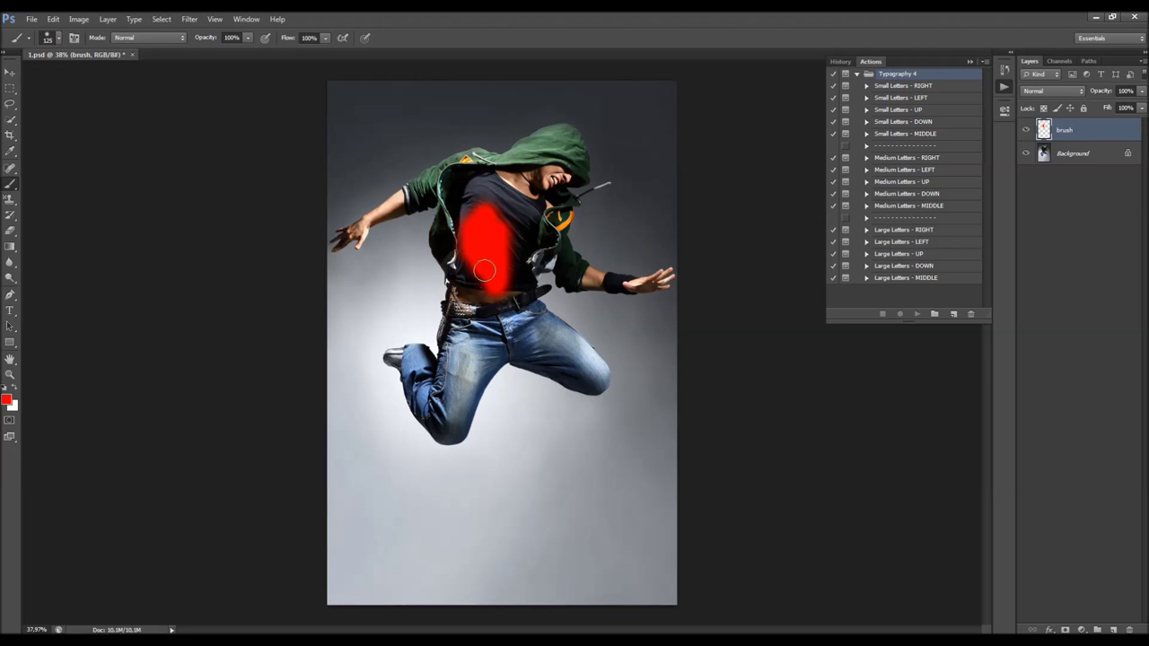
{"action": "key", "text": "ctrl+alt+z"}
{"action": "key", "text": "ctrl+alt+z"}
{"action": "key", "text": "v"}
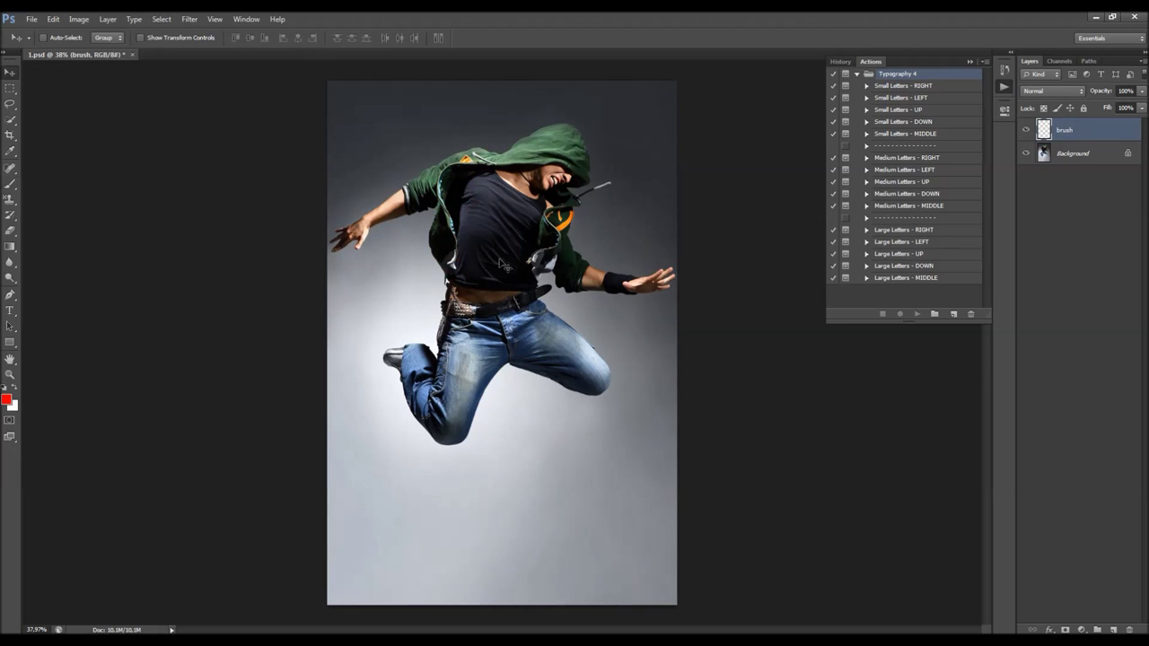
Make the Background layer active and set the Magic Wand tool's tolerance to 21
{"action": "scroll", "coordinate": [517, 203], "scroll_direction": "up", "scroll_amount": 2}
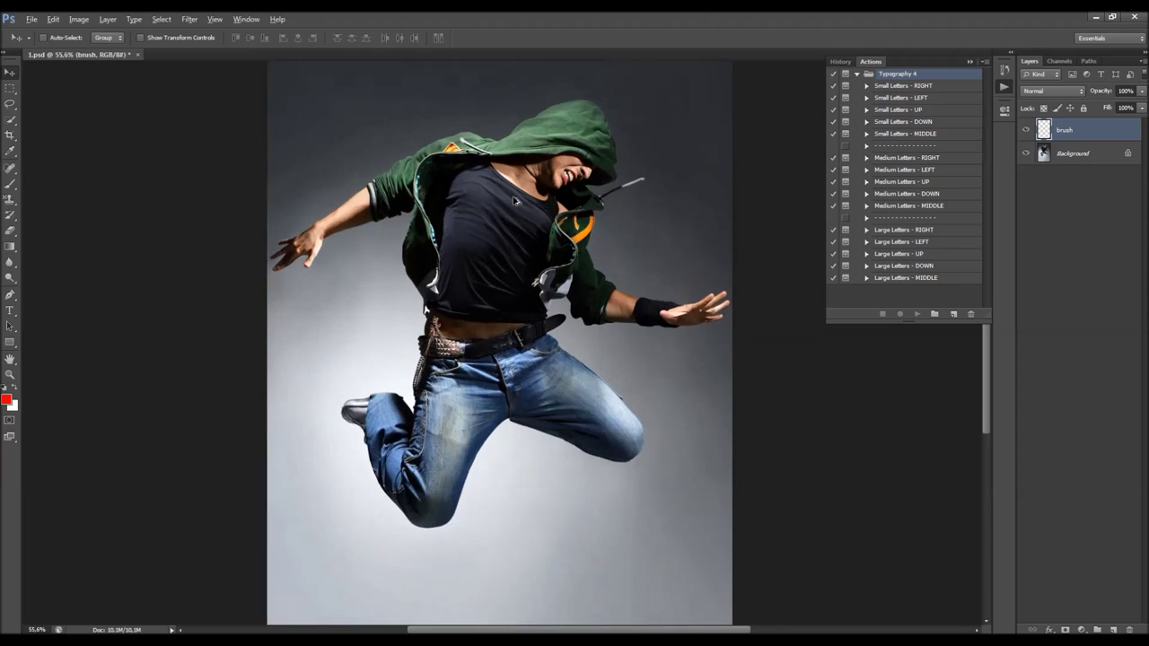
{"action": "scroll", "coordinate": [549, 181], "scroll_direction": "down", "scroll_amount": 1}
{"action": "scroll", "coordinate": [642, 182], "scroll_direction": "down", "scroll_amount": 1}
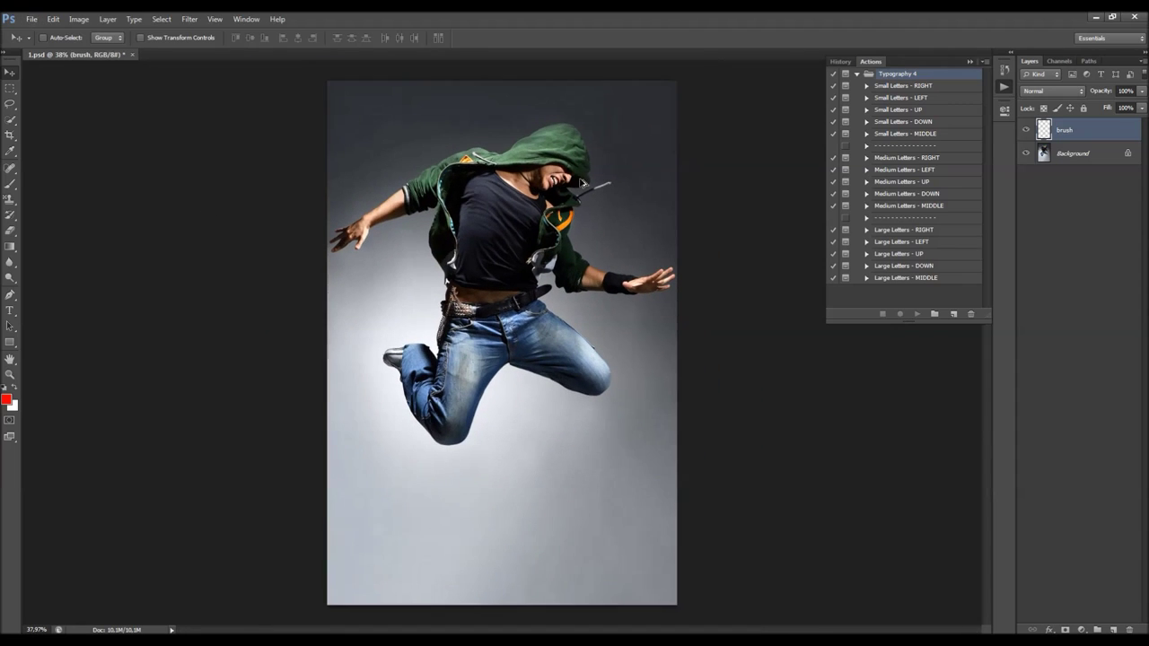
{"action": "scroll", "coordinate": [587, 184], "scroll_direction": "up", "scroll_amount": 1}
{"action": "left_click", "coordinate": [1068, 156]}
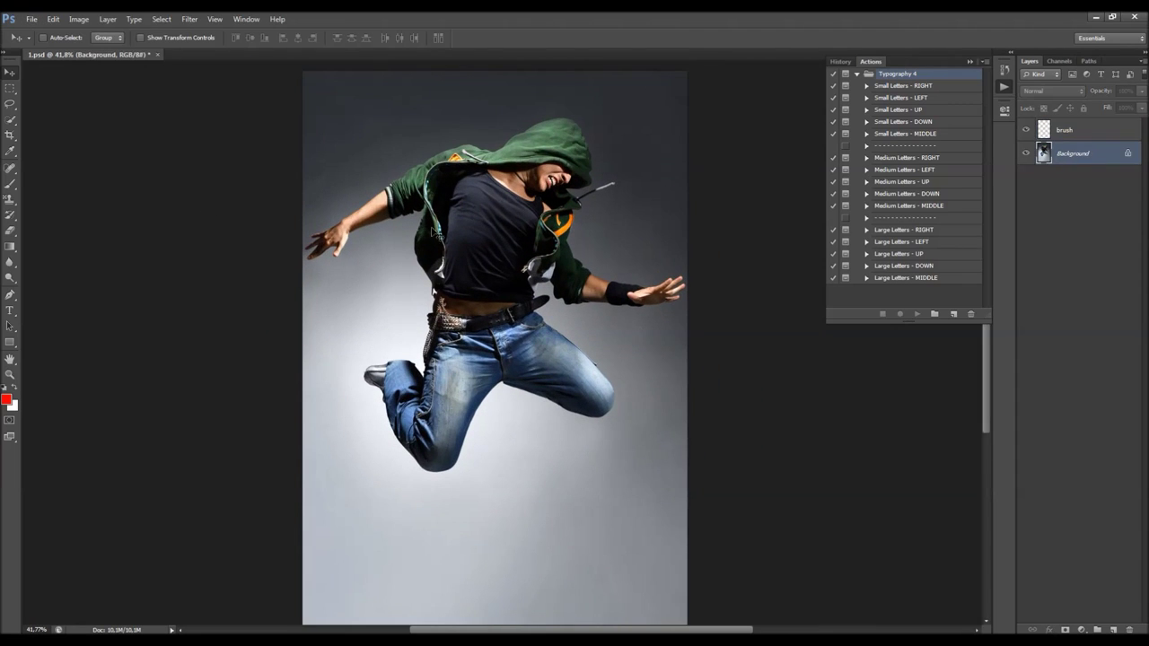
{"action": "scroll", "coordinate": [475, 227], "scroll_direction": "down", "scroll_amount": 1}
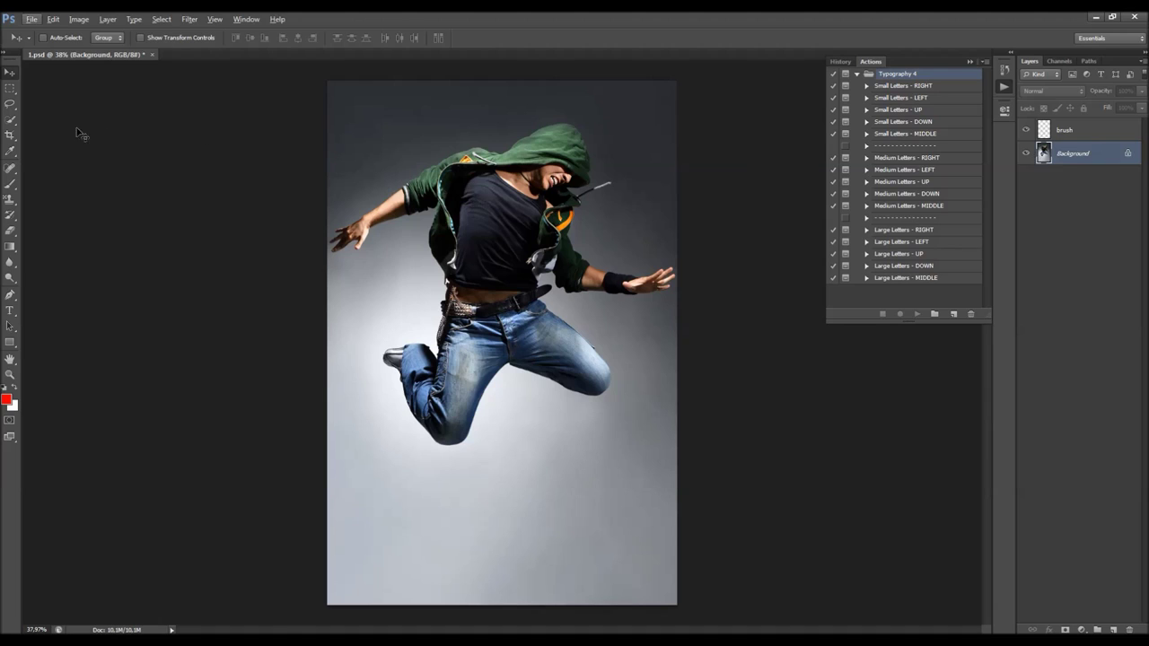
{"action": "right_click", "coordinate": [10, 120]}
{"action": "left_click", "coordinate": [40, 133]}
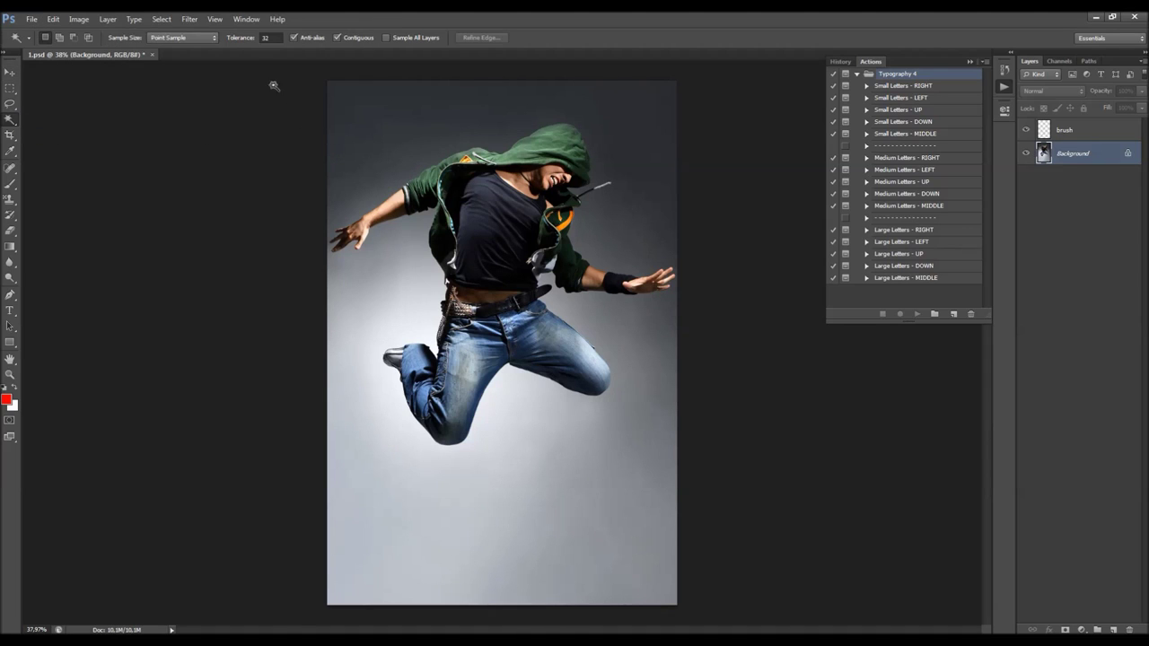
{"action": "left_click", "coordinate": [252, 39]}
{"action": "type", "text": "21"}
Select the entire gray backdrop around the jumping man with the Magic Wand, adding each unselected area to the selection
{"action": "left_click", "coordinate": [412, 142]}
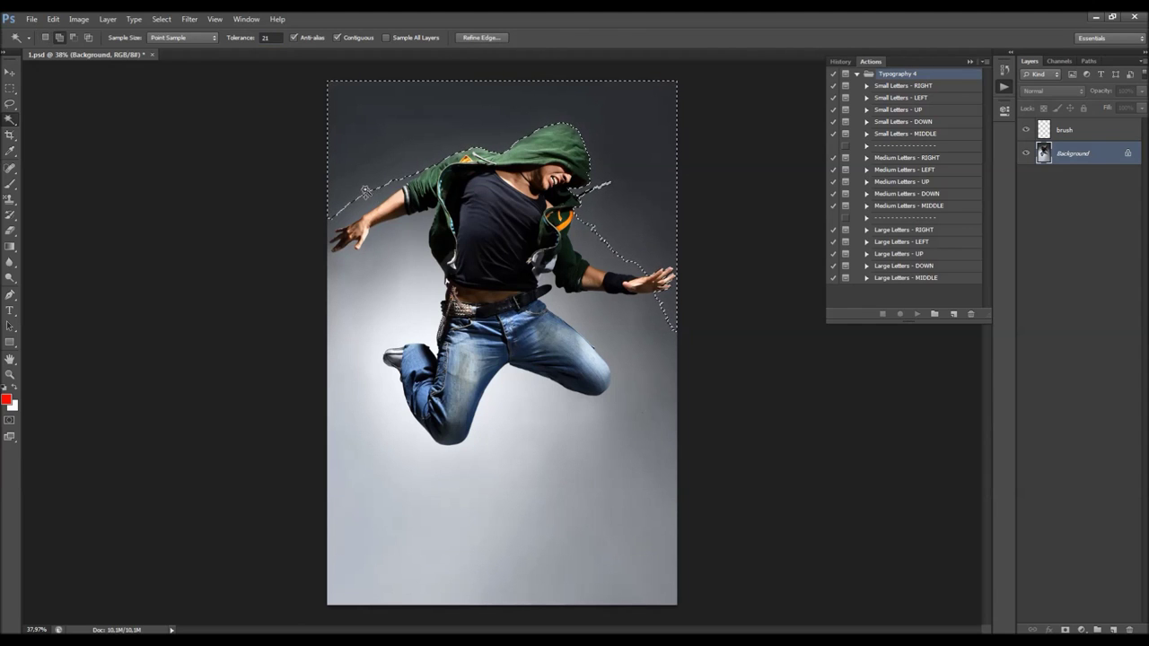
{"action": "left_click", "coordinate": [395, 243], "text": "shift"}
{"action": "left_click", "coordinate": [412, 521], "text": "shift"}
{"action": "left_click", "coordinate": [374, 298], "text": "shift"}
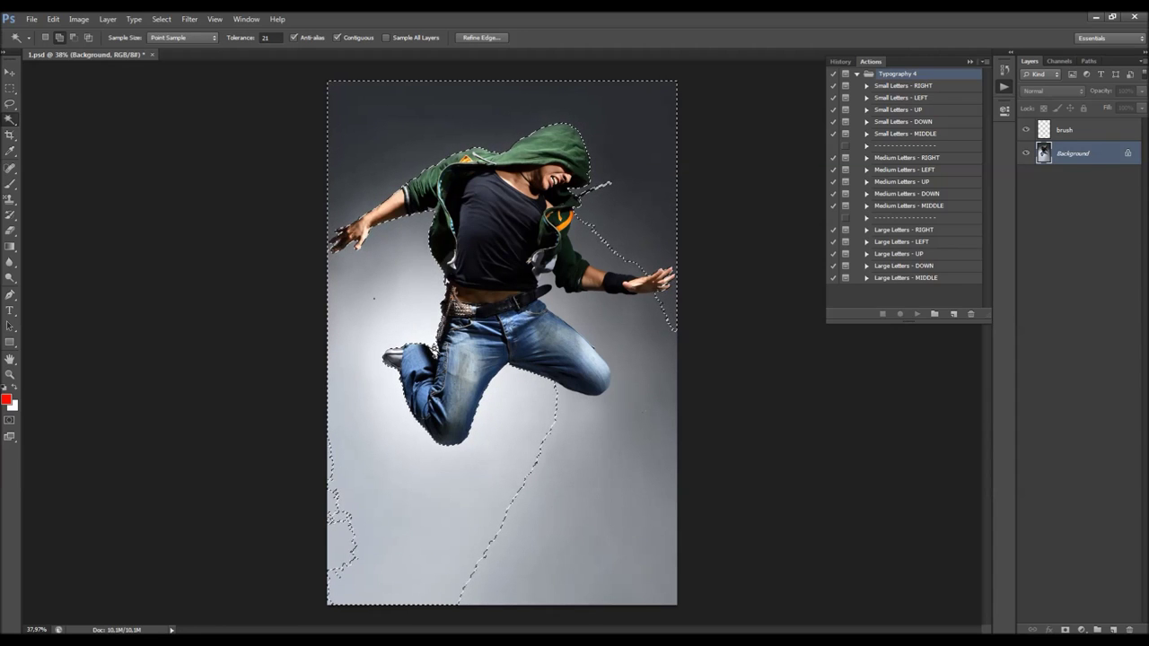
{"action": "left_click", "coordinate": [615, 501], "text": "shift"}
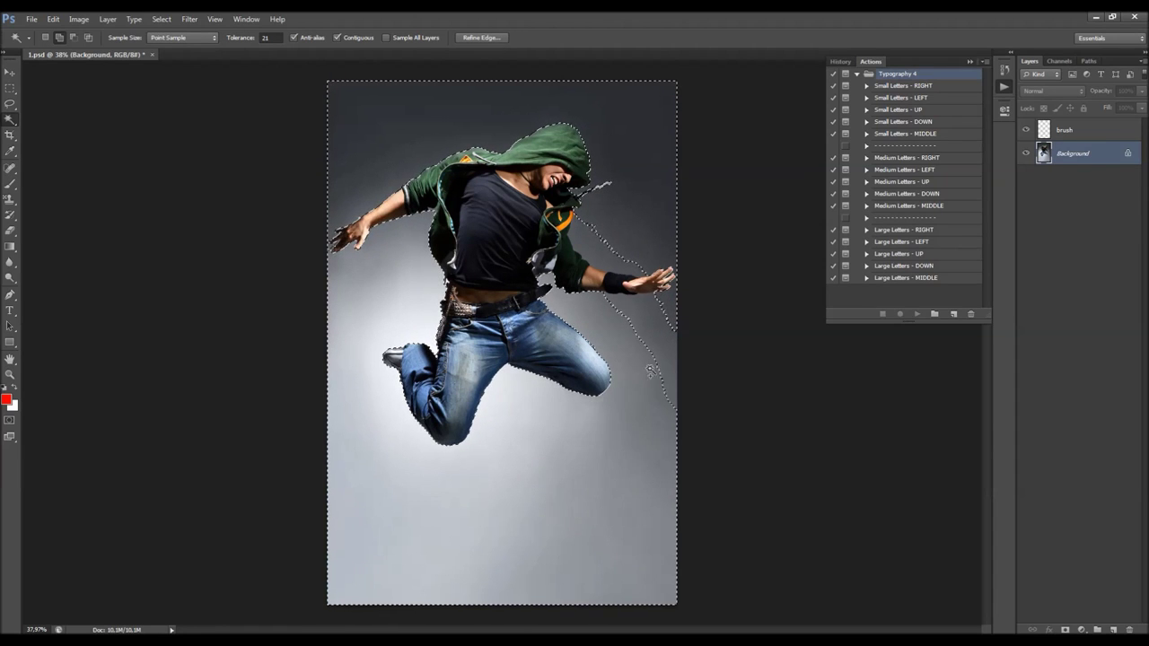
{"action": "left_click", "coordinate": [608, 249], "text": "shift"}
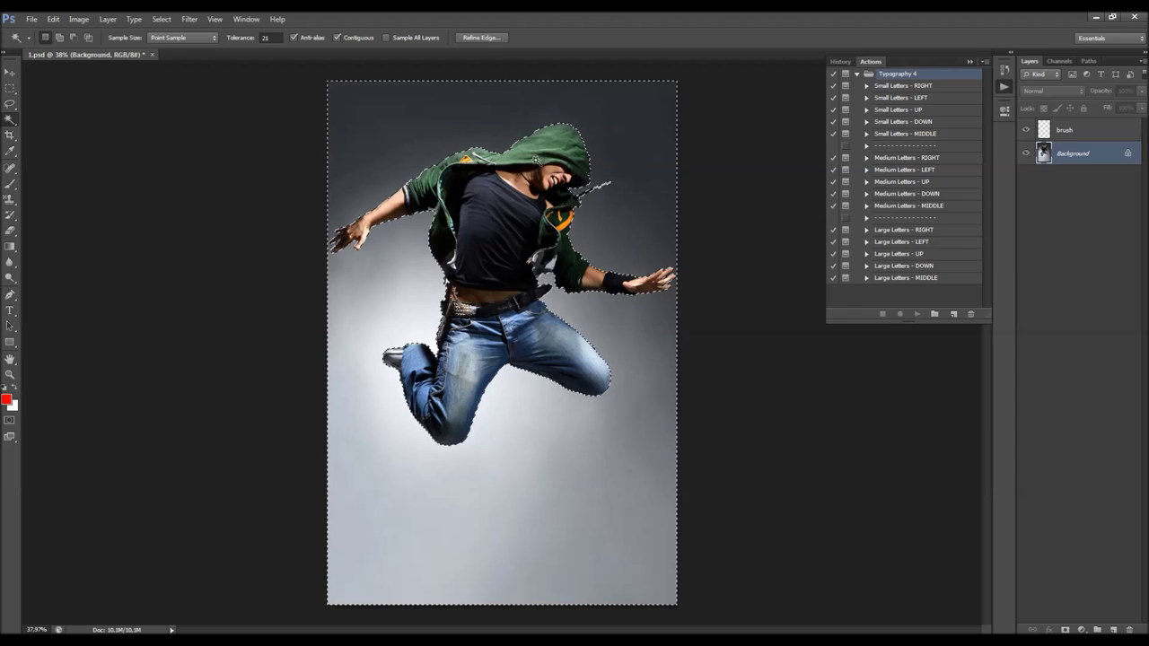
Inspect the selection edges up close around the man's hands, jacket and belt
{"action": "scroll", "coordinate": [491, 234], "scroll_direction": "up", "scroll_amount": 8, "text": "alt"}
{"action": "scroll", "coordinate": [367, 357], "scroll_direction": "up", "scroll_amount": 2, "text": "alt"}
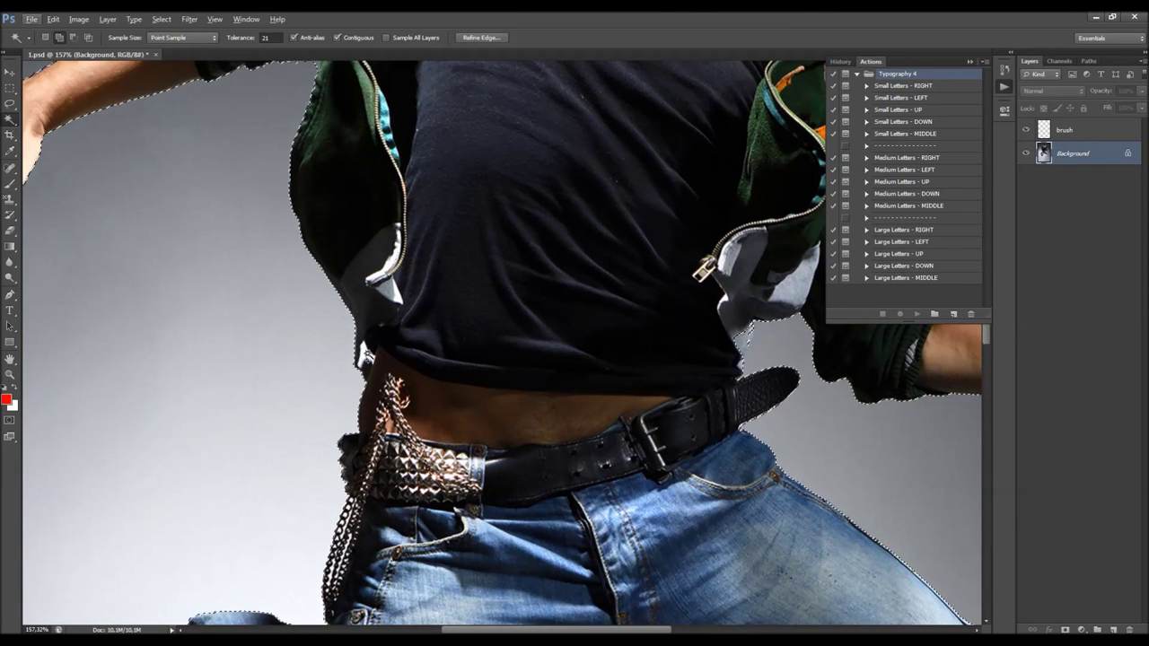
{"action": "scroll", "coordinate": [363, 332], "scroll_direction": "down", "scroll_amount": 3, "text": "alt"}
{"action": "scroll", "coordinate": [544, 322], "scroll_direction": "up", "scroll_amount": 5}
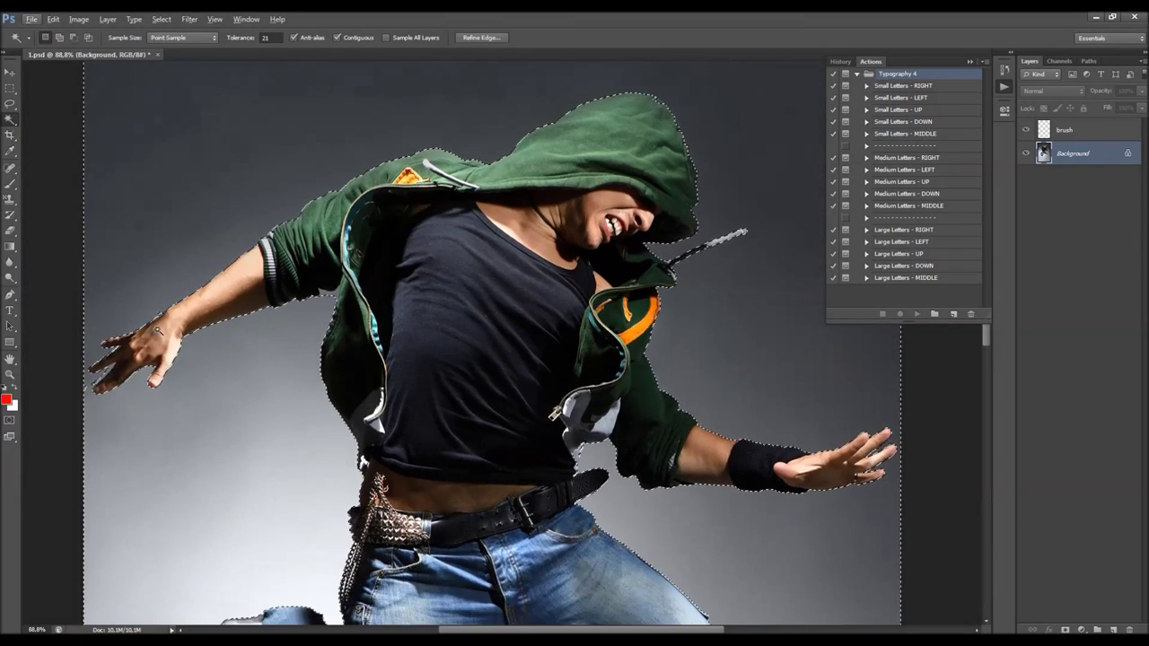
{"action": "scroll", "coordinate": [196, 334], "scroll_direction": "up", "scroll_amount": 4, "text": "alt"}
{"action": "scroll", "coordinate": [124, 325], "scroll_direction": "down", "scroll_amount": 2, "text": "alt"}
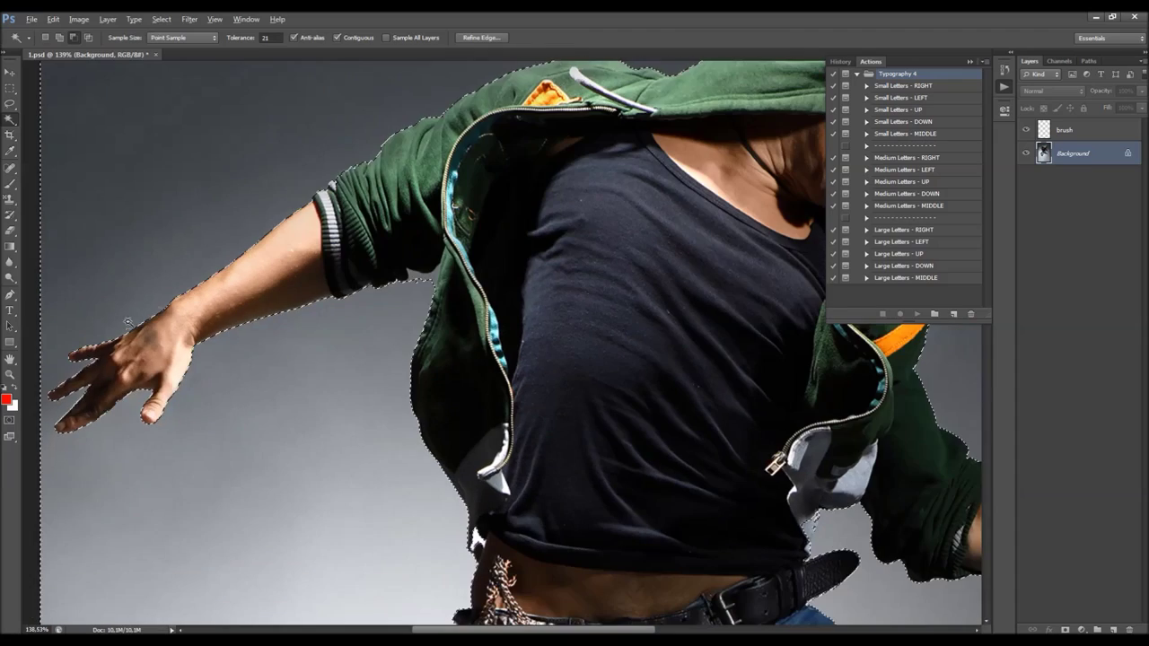
{"action": "scroll", "coordinate": [221, 356], "scroll_direction": "down", "scroll_amount": 4, "text": "alt"}
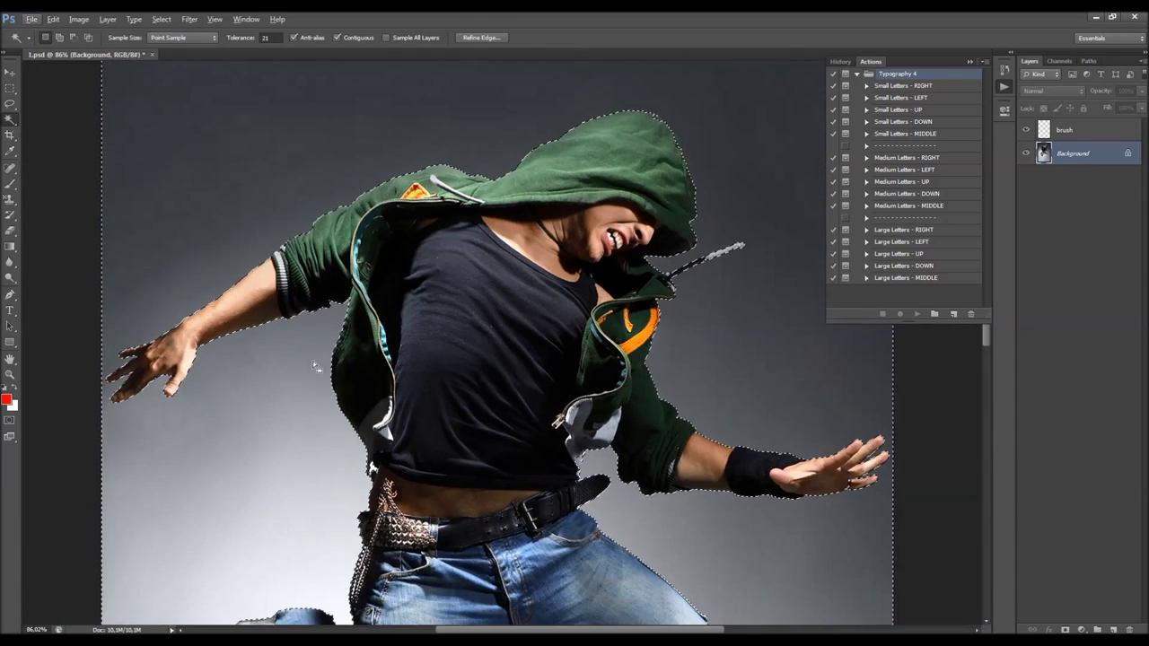
{"action": "scroll", "coordinate": [440, 439], "scroll_direction": "up", "scroll_amount": 4, "text": "alt"}
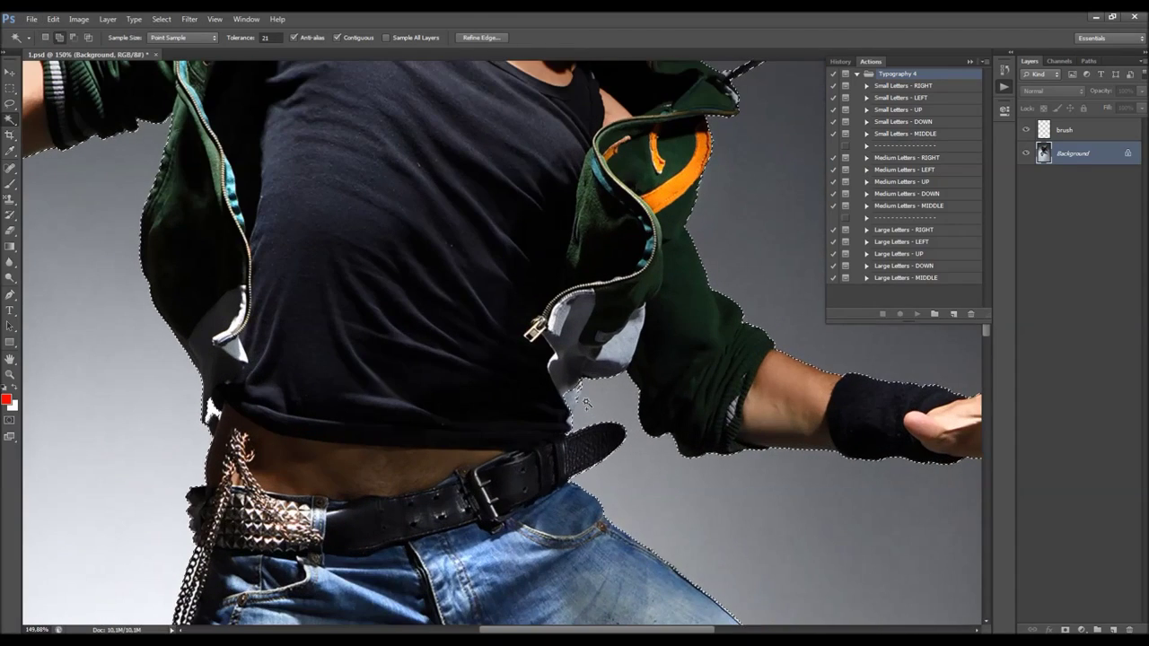
Draw a closed Pen path around the wrongly selected piece of white jacket lining above the belt tip
{"action": "scroll", "coordinate": [585, 415], "scroll_direction": "up", "scroll_amount": 3, "text": "alt"}
{"action": "scroll", "coordinate": [596, 289], "scroll_direction": "up", "scroll_amount": 3, "text": "alt"}
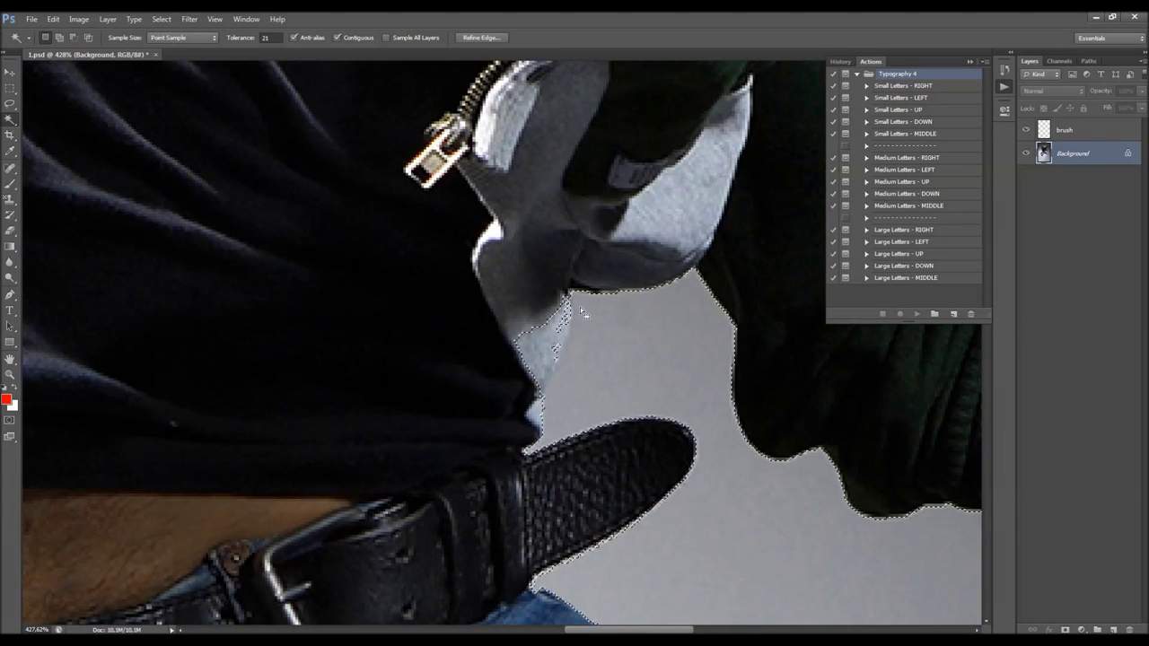
{"action": "scroll", "coordinate": [335, 270], "scroll_direction": "down", "scroll_amount": 2}
{"action": "key", "text": "p"}
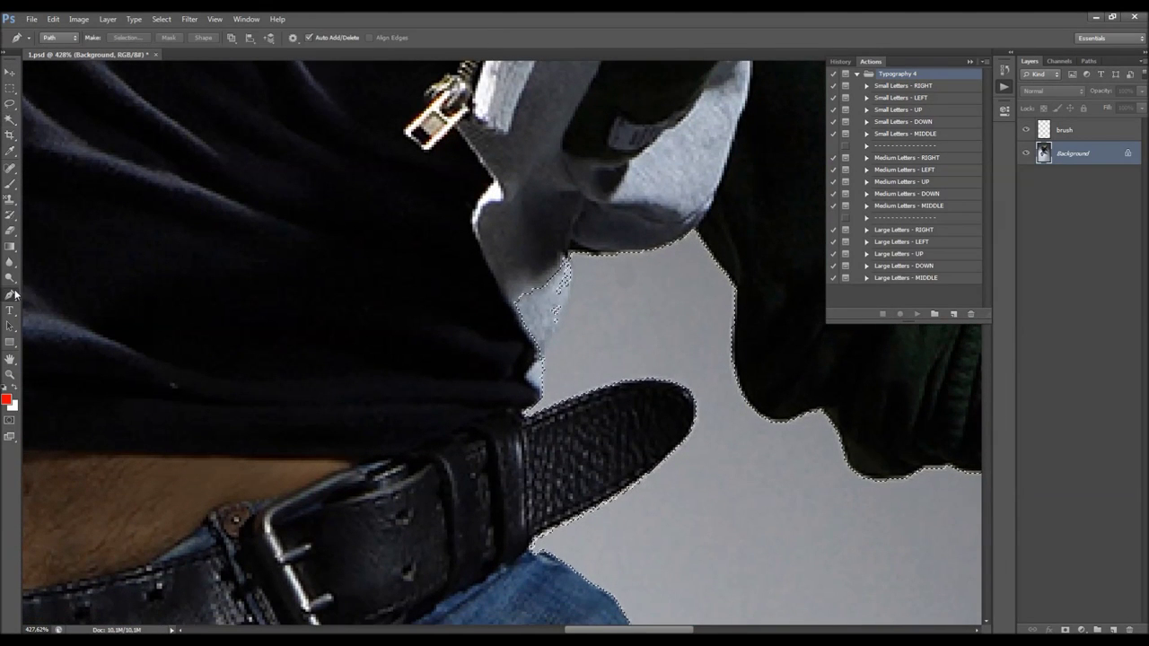
{"action": "left_click", "coordinate": [562, 240]}
{"action": "left_click_drag", "start_coordinate": [538, 366], "coordinate": [486, 442]}
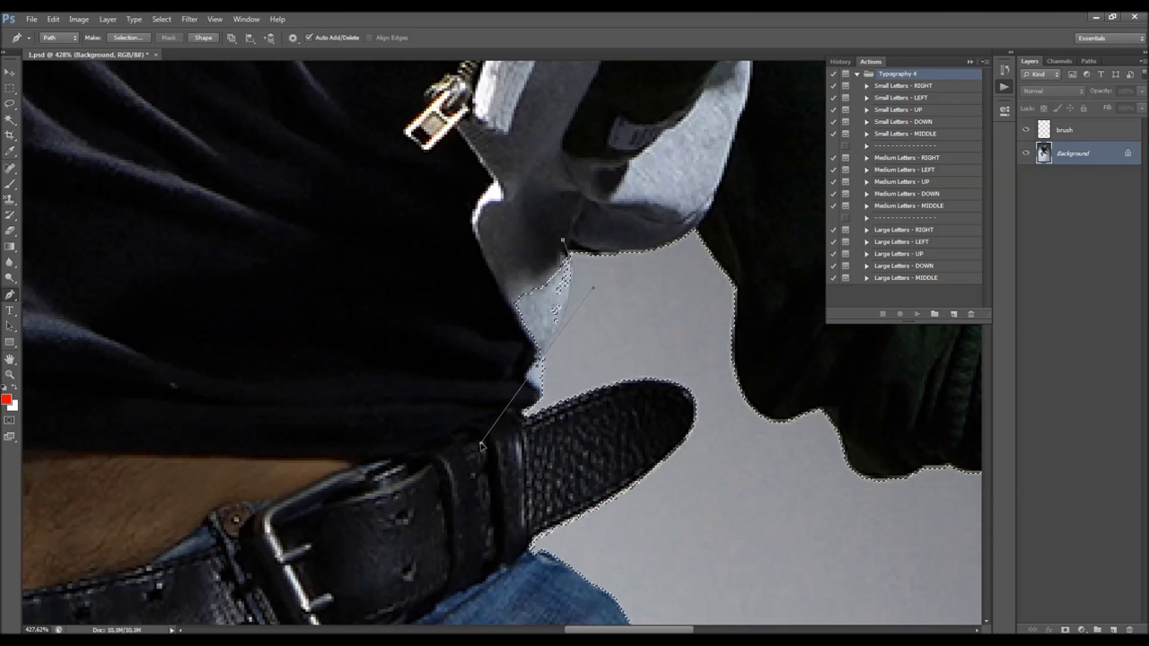
{"action": "left_click", "coordinate": [408, 342]}
{"action": "left_click", "coordinate": [470, 240]}
{"action": "left_click_drag", "start_coordinate": [552, 211], "coordinate": [559, 211]}
{"action": "left_click", "coordinate": [562, 241]}
Convert the path to a selection with 0 pixels feather, subtracting it from the current selection
{"action": "right_click", "coordinate": [528, 278]}
{"action": "left_click", "coordinate": [575, 334]}
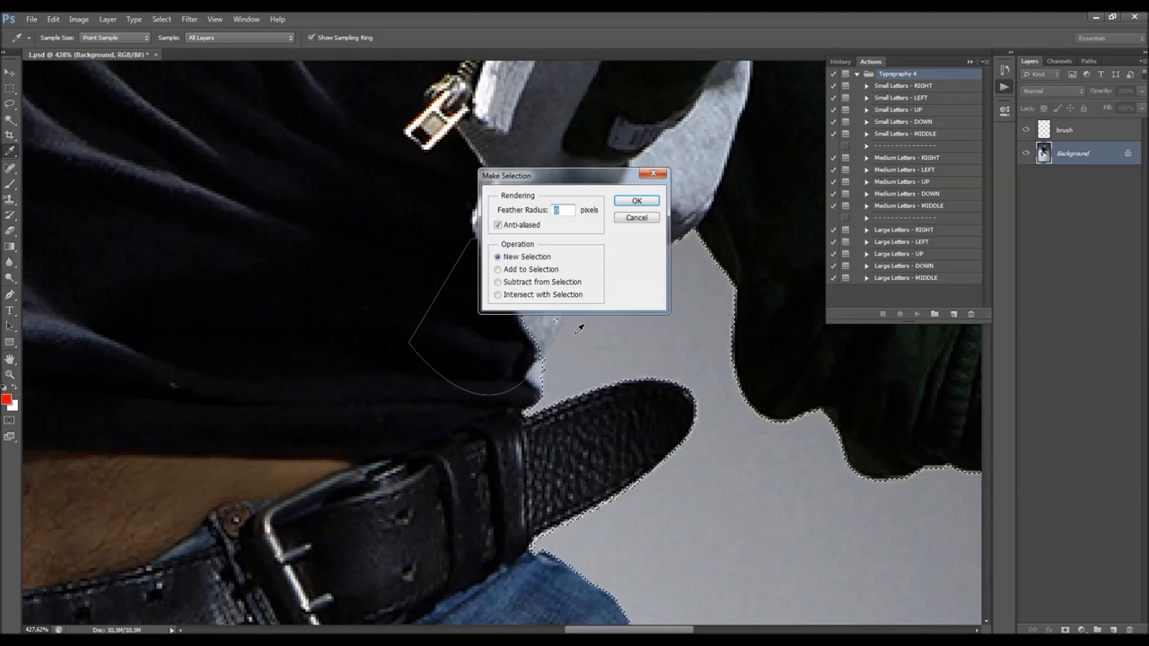
{"action": "left_click", "coordinate": [499, 282]}
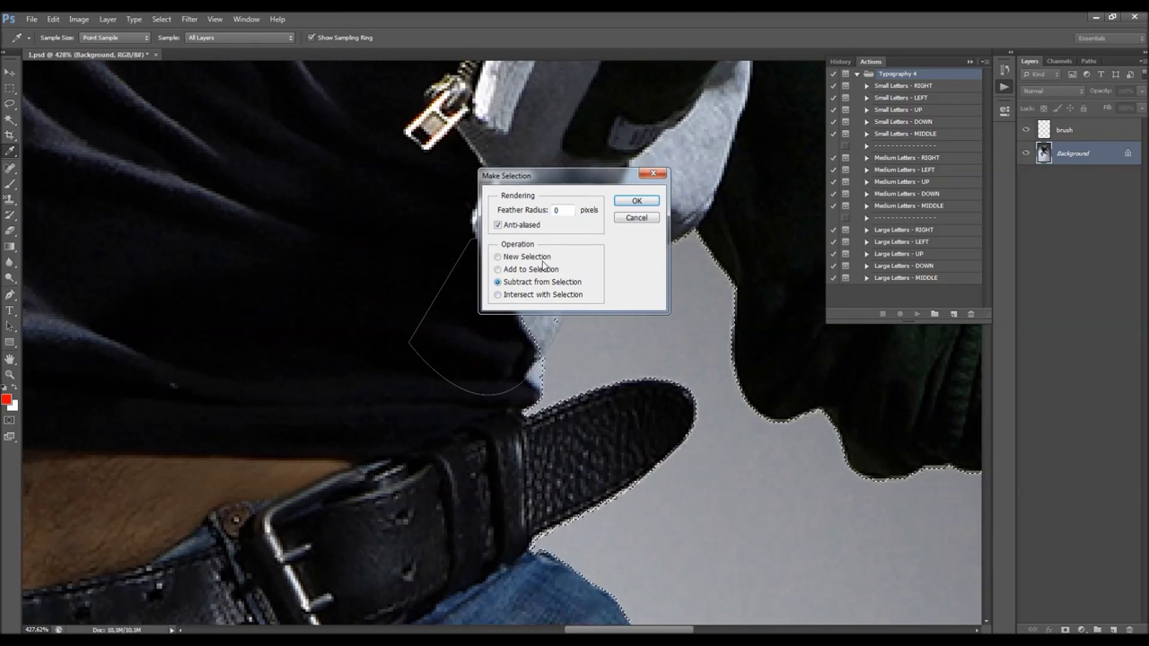
{"action": "left_click", "coordinate": [636, 200]}
Invert the selection so that the man is selected instead of the backdrop, and switch to the Move tool
{"action": "key", "text": "ctrl+0"}
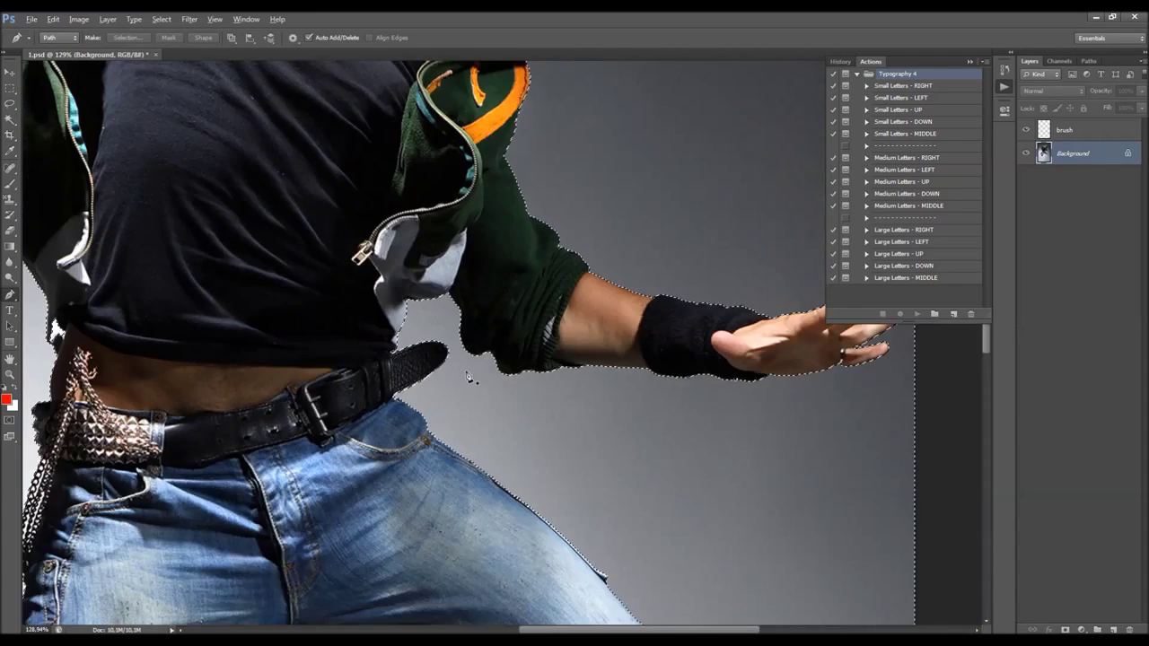
{"action": "scroll", "coordinate": [399, 162], "scroll_direction": "up", "scroll_amount": 1}
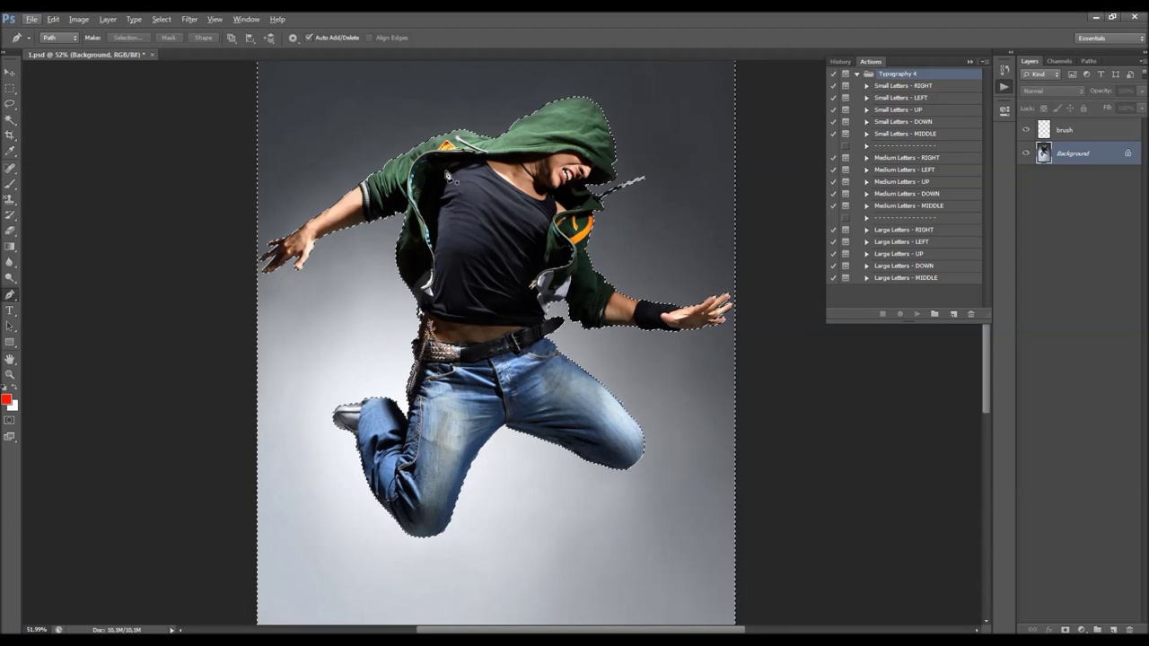
{"action": "key", "text": "ctrl+shift+i"}
{"action": "key", "text": "v"}
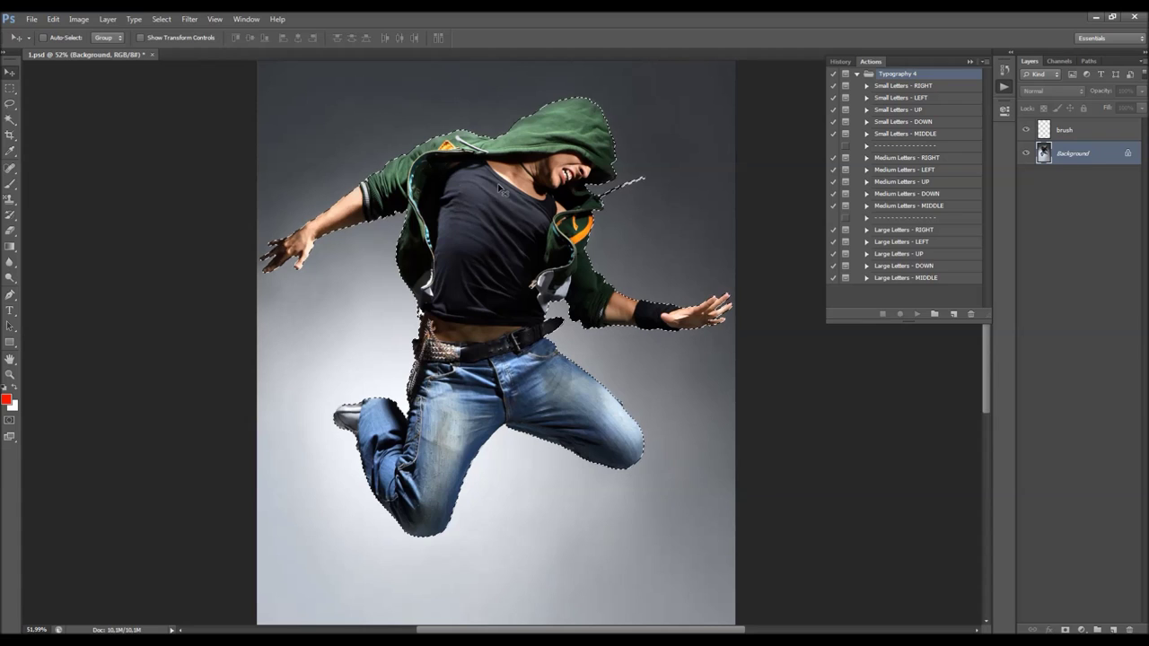
Smooth the selection of the man with a sample radius of 2 pixels
{"action": "left_click", "coordinate": [161, 18]}
{"action": "mouse_move", "coordinate": [229, 152]}
{"action": "left_click", "coordinate": [317, 163]}
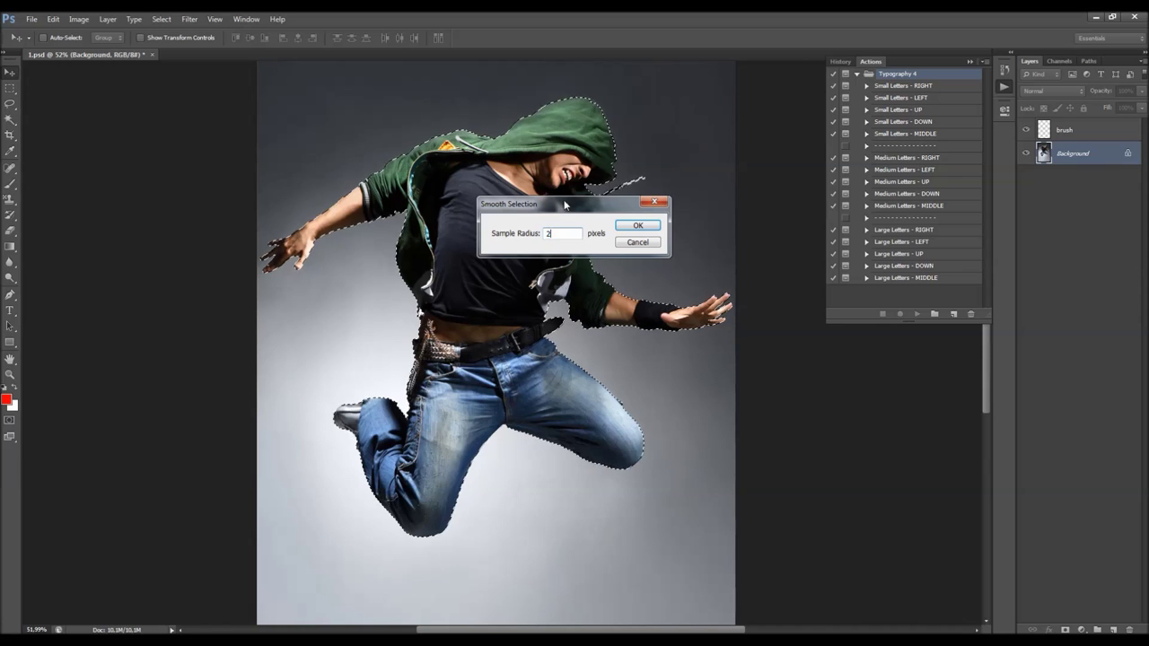
{"action": "left_click", "coordinate": [637, 224]}
{"action": "scroll", "coordinate": [567, 217], "scroll_direction": "down", "scroll_amount": 4}
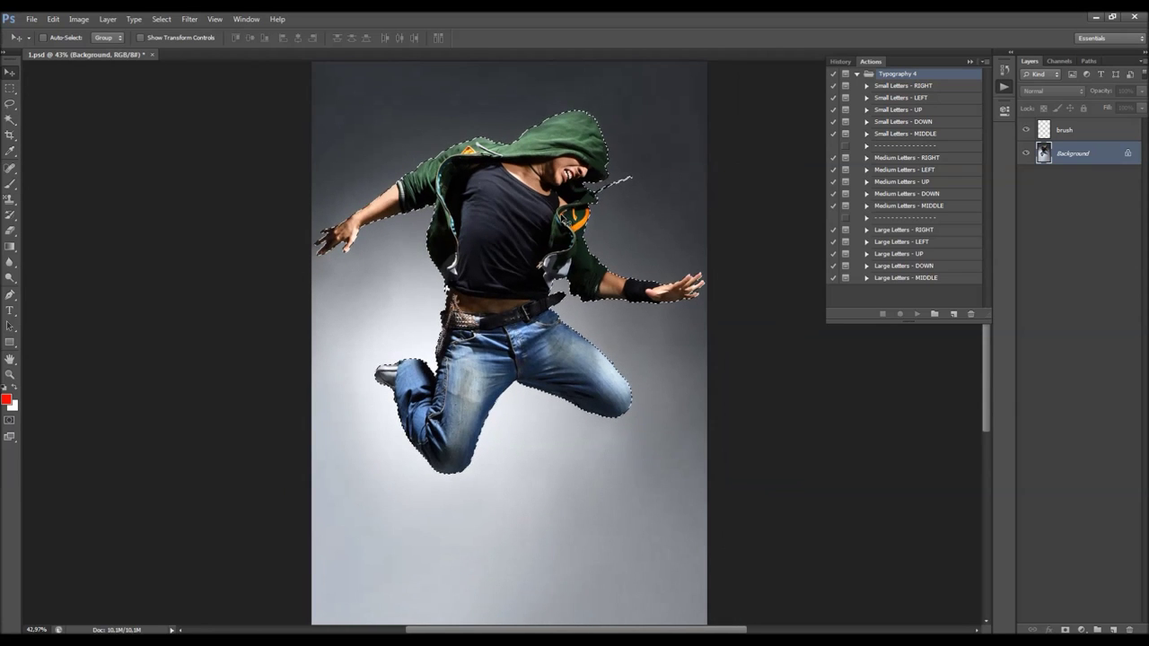
Fill the man's selection on the brush layer with the foreground color at Normal mode and 100% opacity, and deselect
{"action": "scroll", "coordinate": [561, 215], "scroll_direction": "up", "scroll_amount": 1}
{"action": "left_click", "coordinate": [1078, 133]}
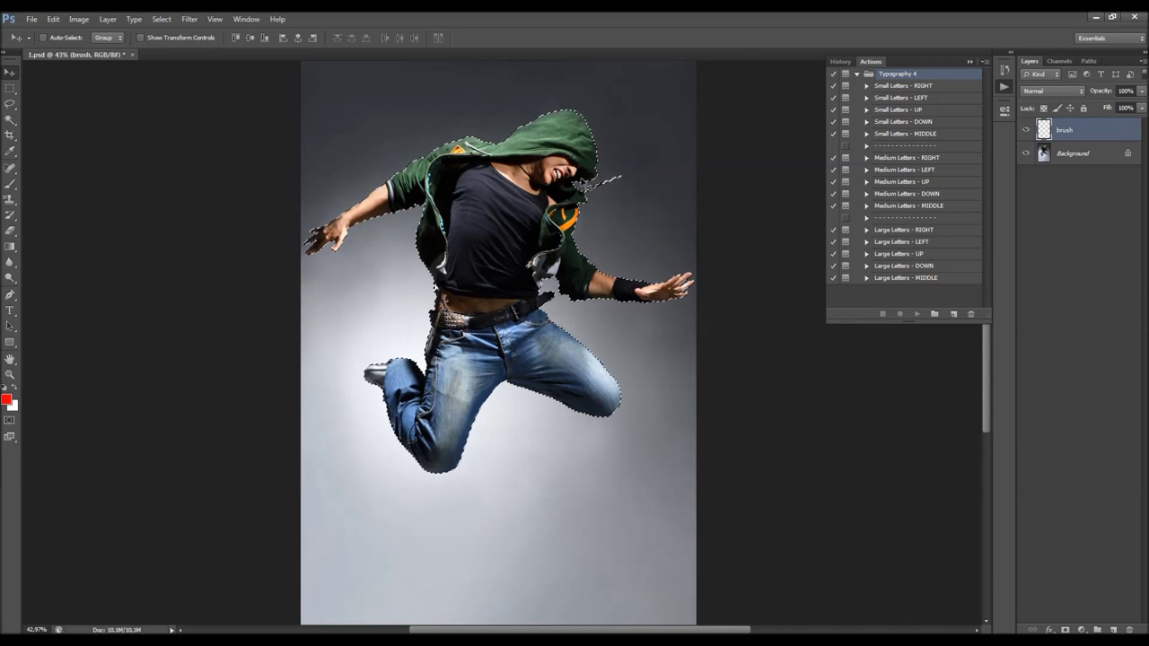
{"action": "key", "text": "shift+F5"}
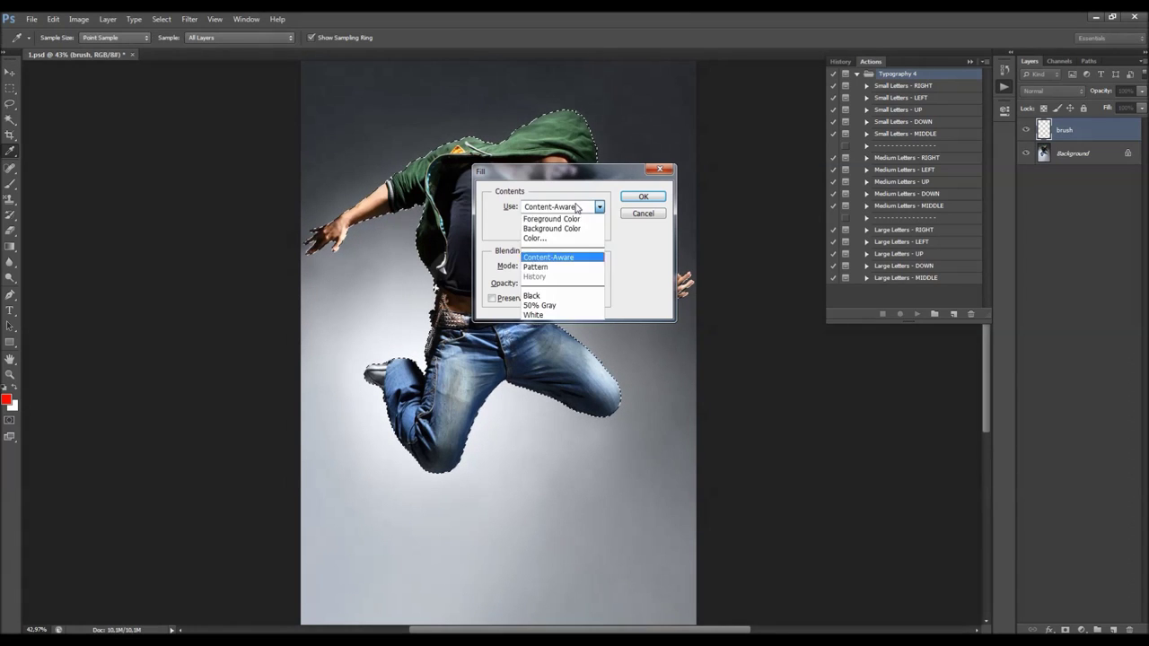
{"action": "left_click", "coordinate": [598, 206]}
{"action": "left_click", "coordinate": [552, 222]}
{"action": "left_click_drag", "start_coordinate": [593, 170], "coordinate": [747, 182]}
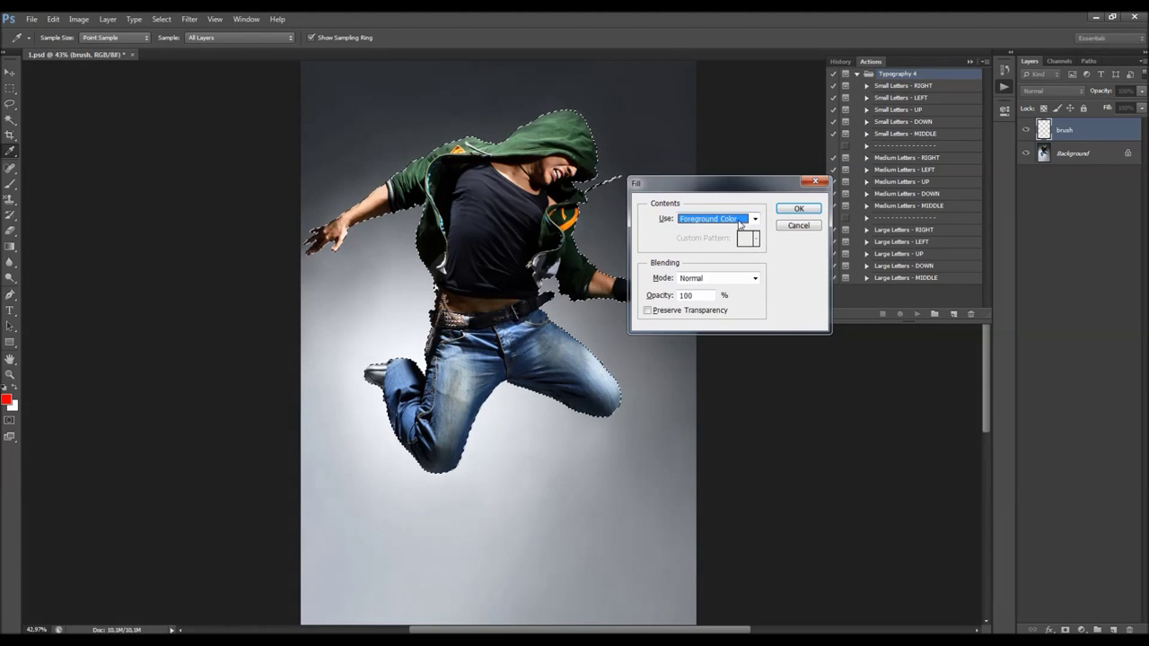
{"action": "left_click", "coordinate": [802, 211]}
{"action": "key", "text": "ctrl+d"}
{"action": "left_click", "coordinate": [1025, 130]}
{"action": "left_click", "coordinate": [1025, 131]}
Paint over the small gap in the red hood cord with a much smaller brush, and return to the Move tool
{"action": "scroll", "coordinate": [610, 184], "scroll_direction": "up", "scroll_amount": 5}
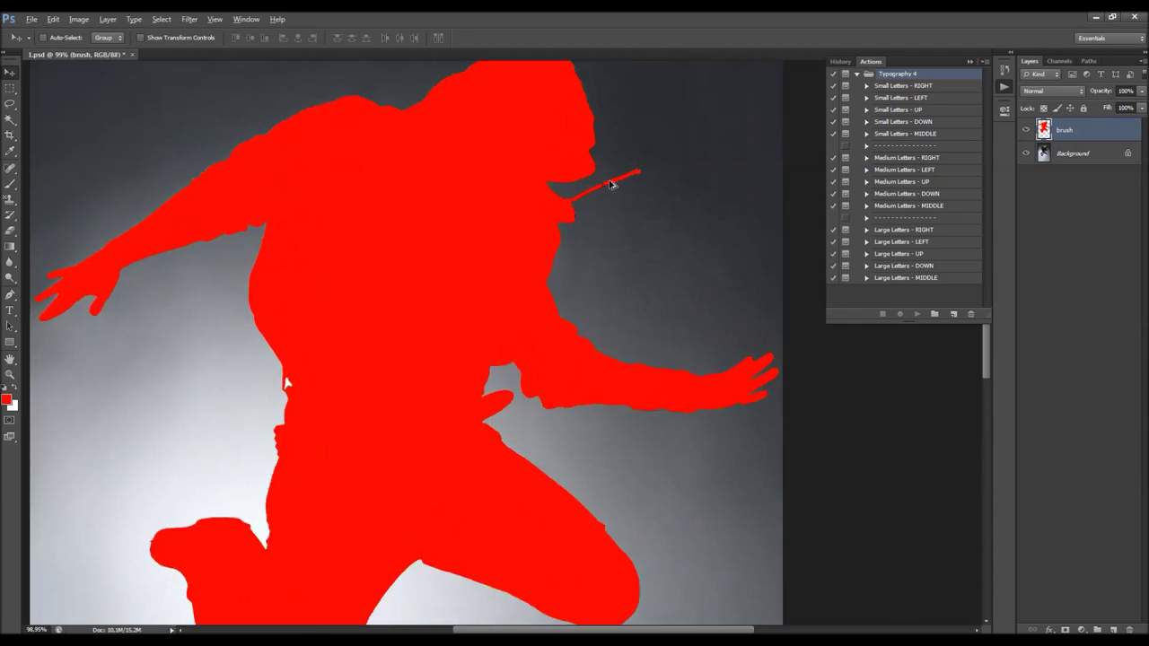
{"action": "scroll", "coordinate": [610, 184], "scroll_direction": "up", "scroll_amount": 5}
{"action": "key", "text": "b"}
{"action": "right_click", "coordinate": [618, 229]}
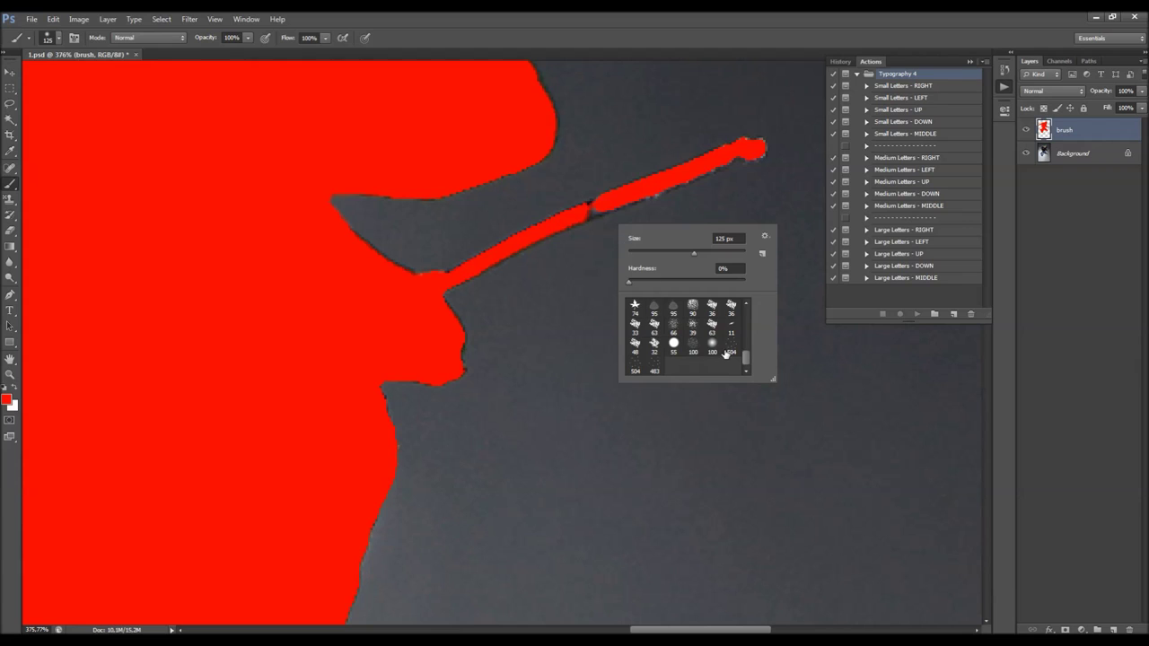
{"action": "key", "text": "Escape"}
{"action": "key", "text": "bracketleft"}
{"action": "key", "text": "bracketleft"}
{"action": "key", "text": "bracketleft"}
{"action": "key", "text": "bracketleft"}
{"action": "key", "text": "bracketleft"}
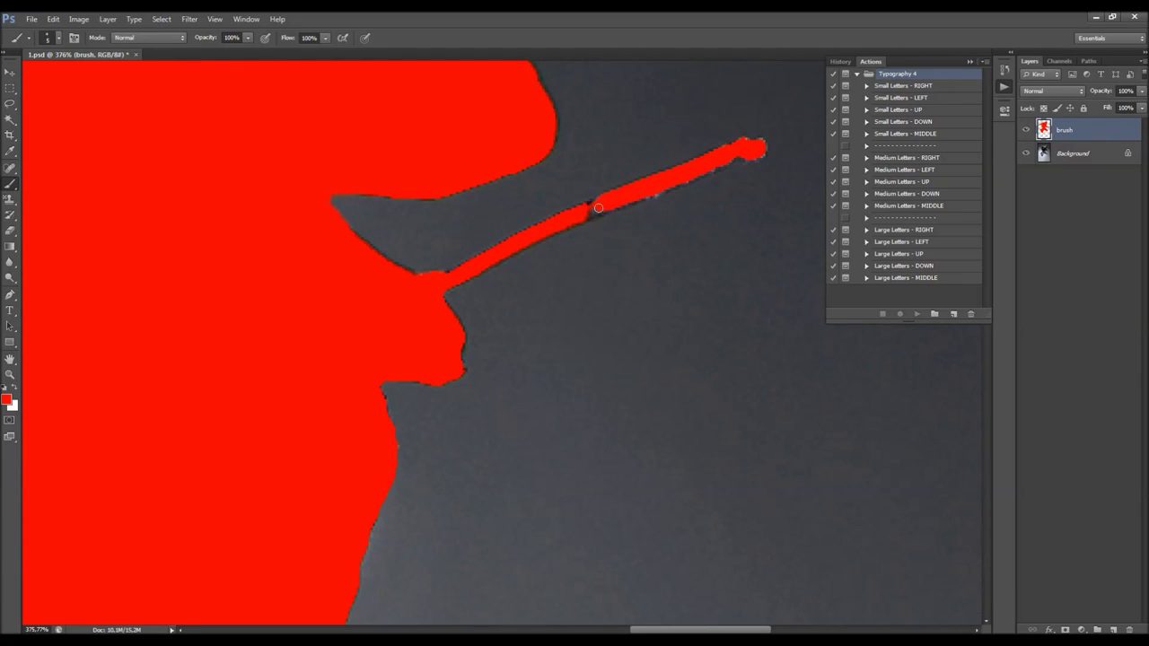
{"action": "key", "text": "v"}
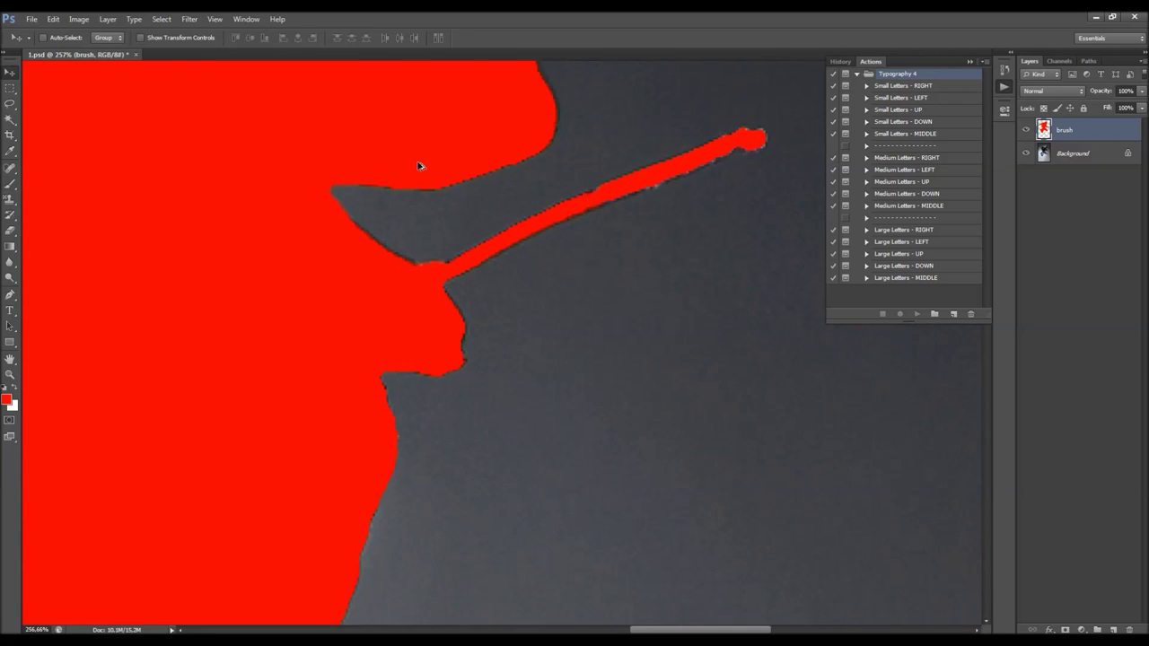
Select the Small Letters - DOWN action in the Typography 4 set
{"action": "scroll", "coordinate": [421, 169], "scroll_direction": "down", "scroll_amount": 10}
{"action": "scroll", "coordinate": [526, 239], "scroll_direction": "up", "scroll_amount": 3}
{"action": "scroll", "coordinate": [525, 238], "scroll_direction": "down", "scroll_amount": 4}
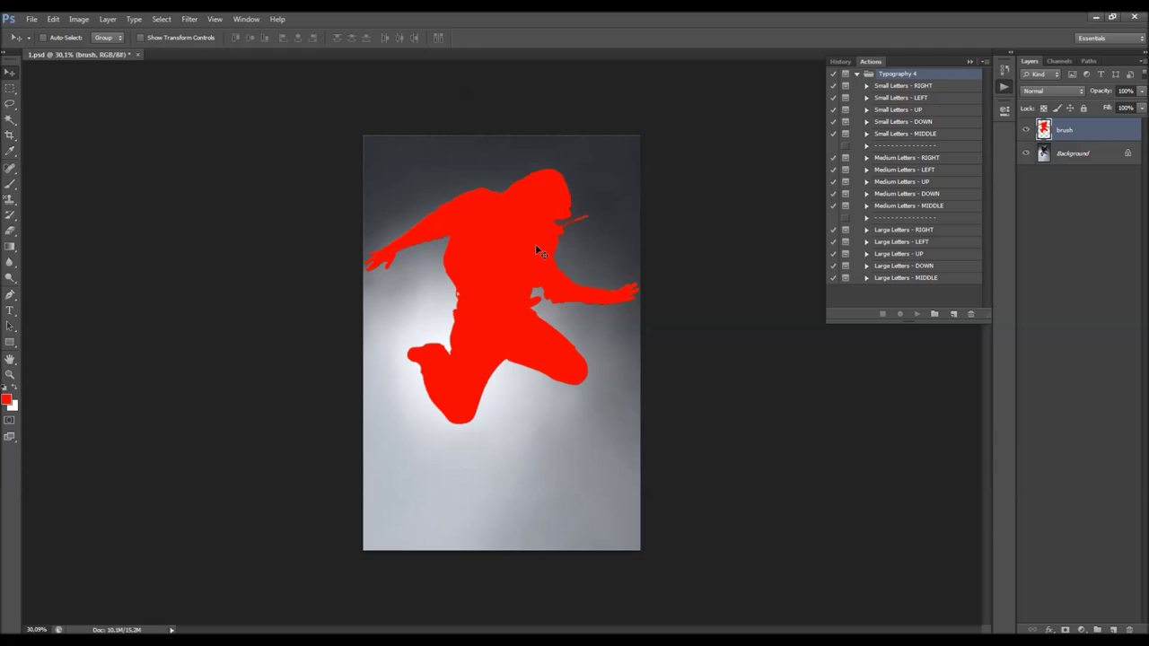
{"action": "scroll", "coordinate": [534, 244], "scroll_direction": "up", "scroll_amount": 1}
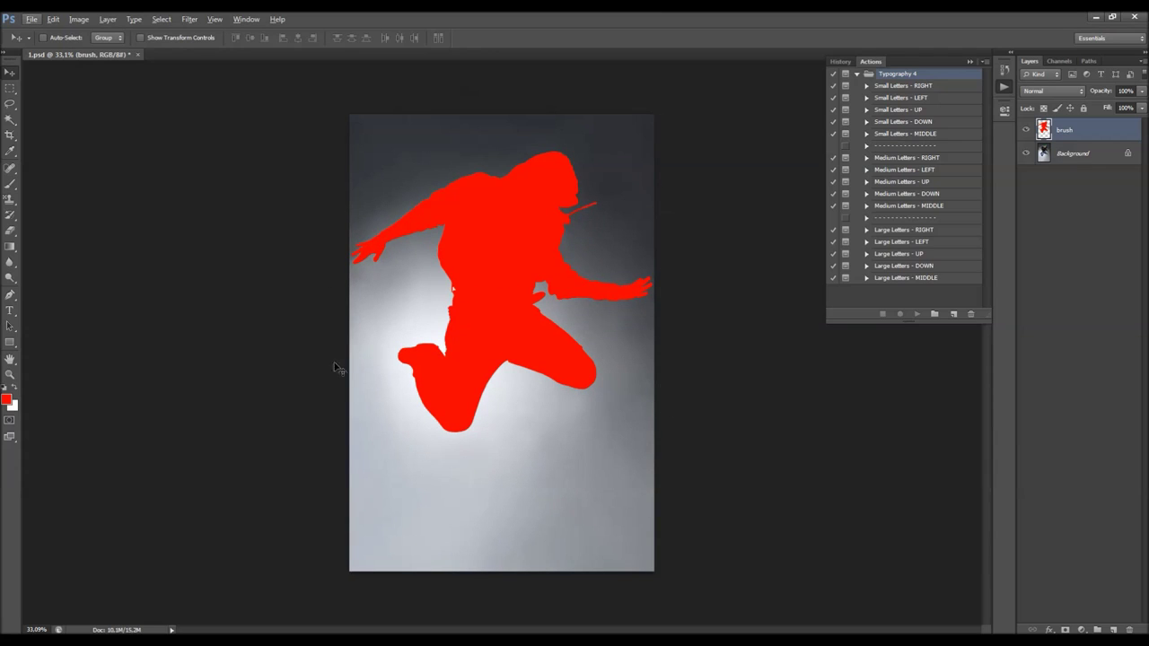
{"action": "left_click", "coordinate": [912, 122]}
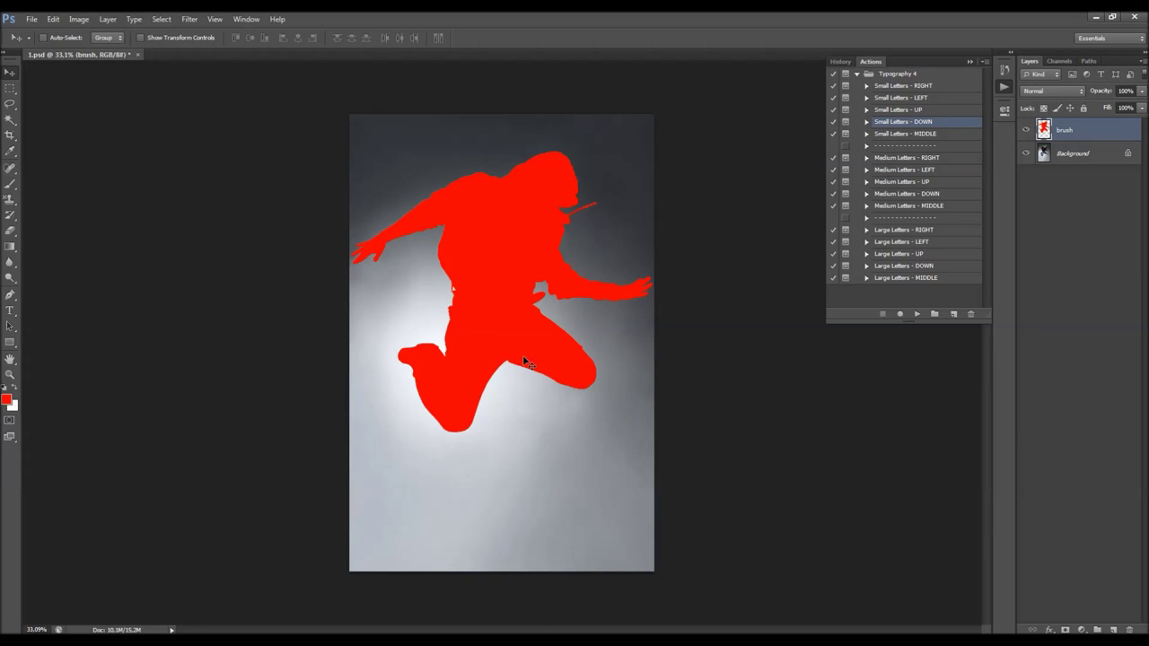
Widen the canvas by 400 pixels relative to its current size, keeping the anchor centered
{"action": "scroll", "coordinate": [513, 300], "scroll_direction": "up", "scroll_amount": 1, "text": "alt"}
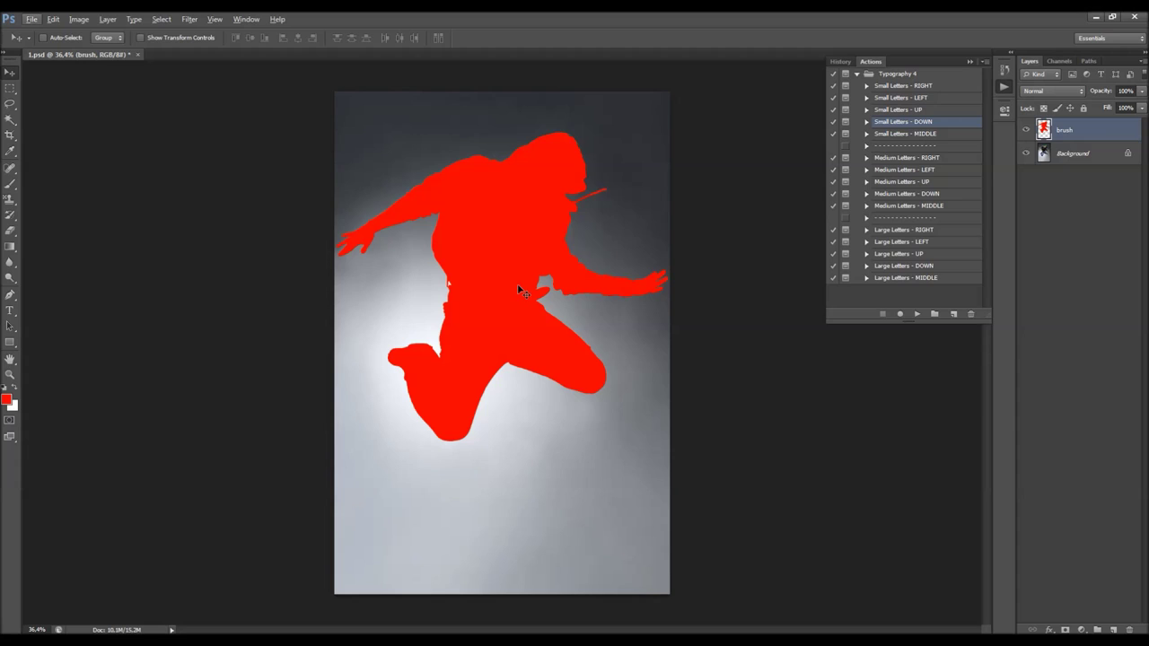
{"action": "left_click", "coordinate": [79, 19]}
{"action": "left_click", "coordinate": [110, 116]}
{"action": "left_click", "coordinate": [606, 235]}
{"action": "left_click", "coordinate": [601, 260]}
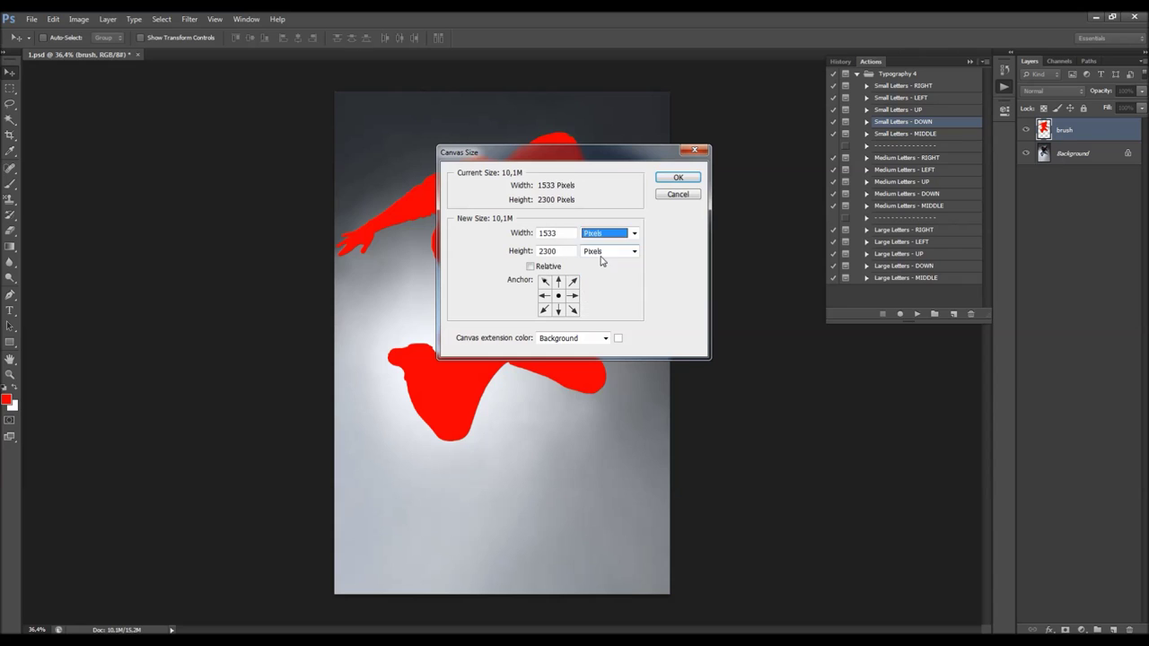
{"action": "left_click", "coordinate": [553, 267]}
{"action": "left_click_drag", "start_coordinate": [556, 155], "coordinate": [801, 163]}
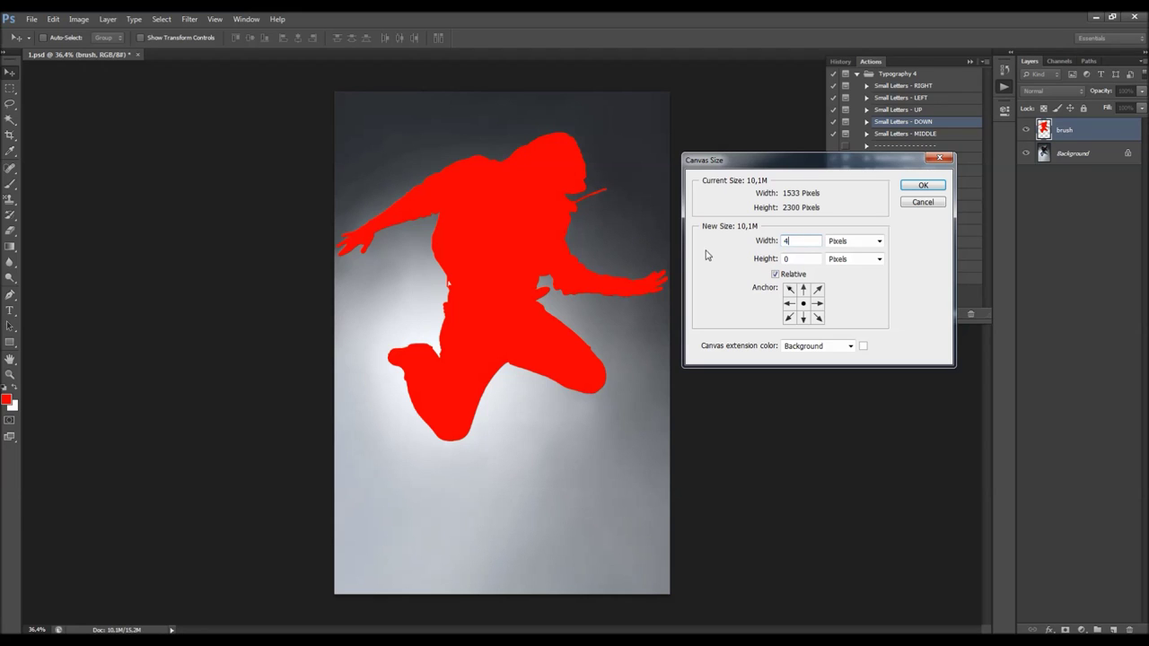
{"action": "type", "text": "400"}
{"action": "key", "text": "Return"}
Extend the canvas height below the photo, using relative pixel values and the top-center anchor
{"action": "left_click", "coordinate": [68, 21]}
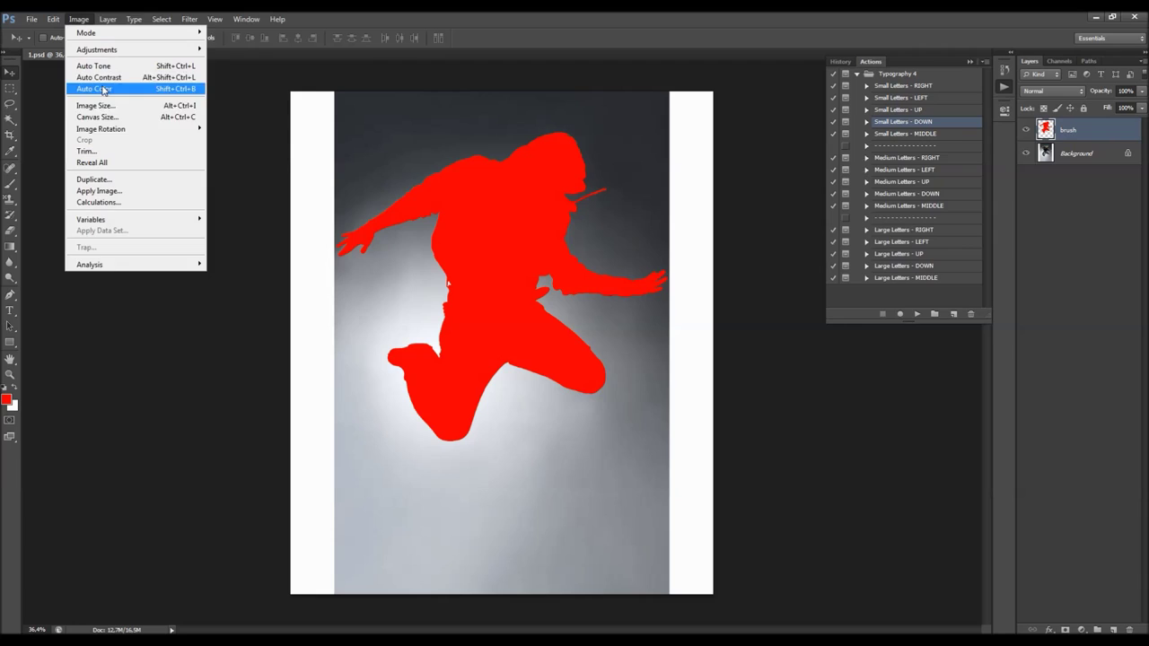
{"action": "left_click", "coordinate": [97, 117]}
{"action": "left_click", "coordinate": [868, 245]}
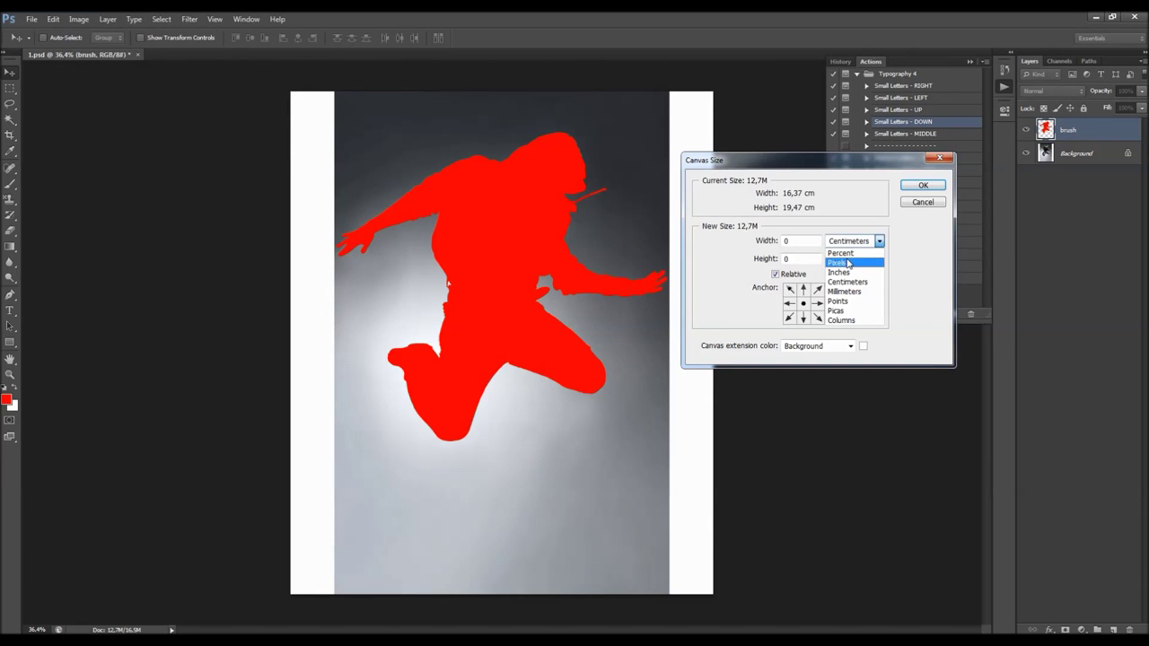
{"action": "left_click", "coordinate": [839, 255]}
{"action": "left_click", "coordinate": [806, 293]}
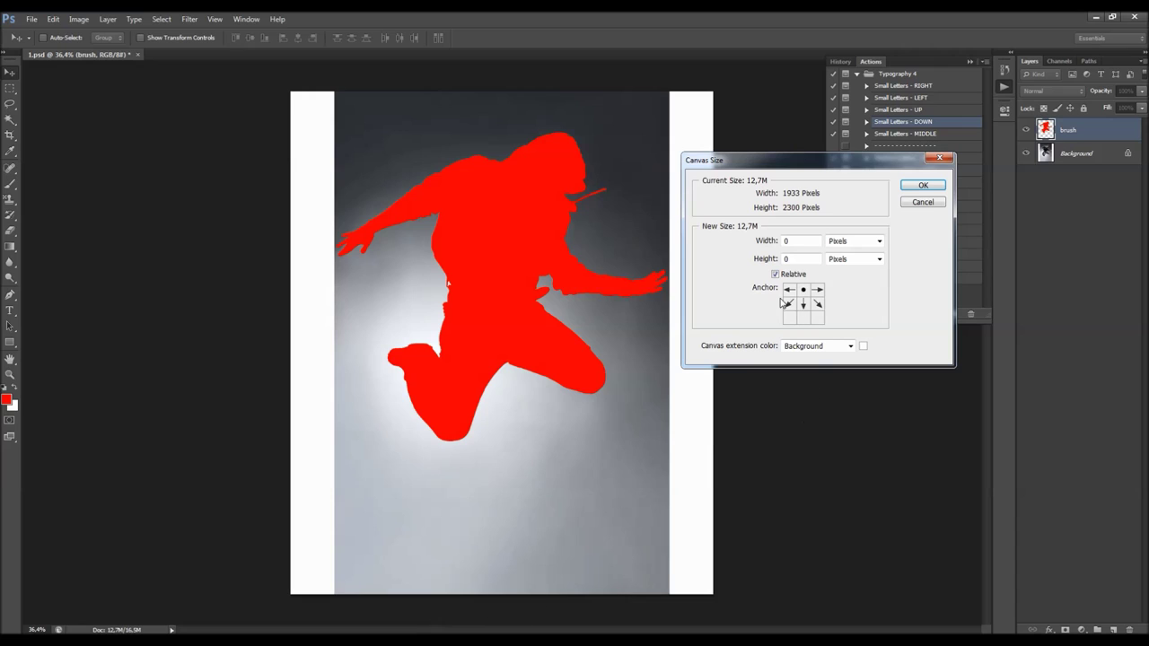
{"action": "double_click", "coordinate": [808, 258]}
{"action": "left_click", "coordinate": [923, 185]}
Hide the brush layer and make the Background layer active
{"action": "key", "text": "ctrl+minus"}
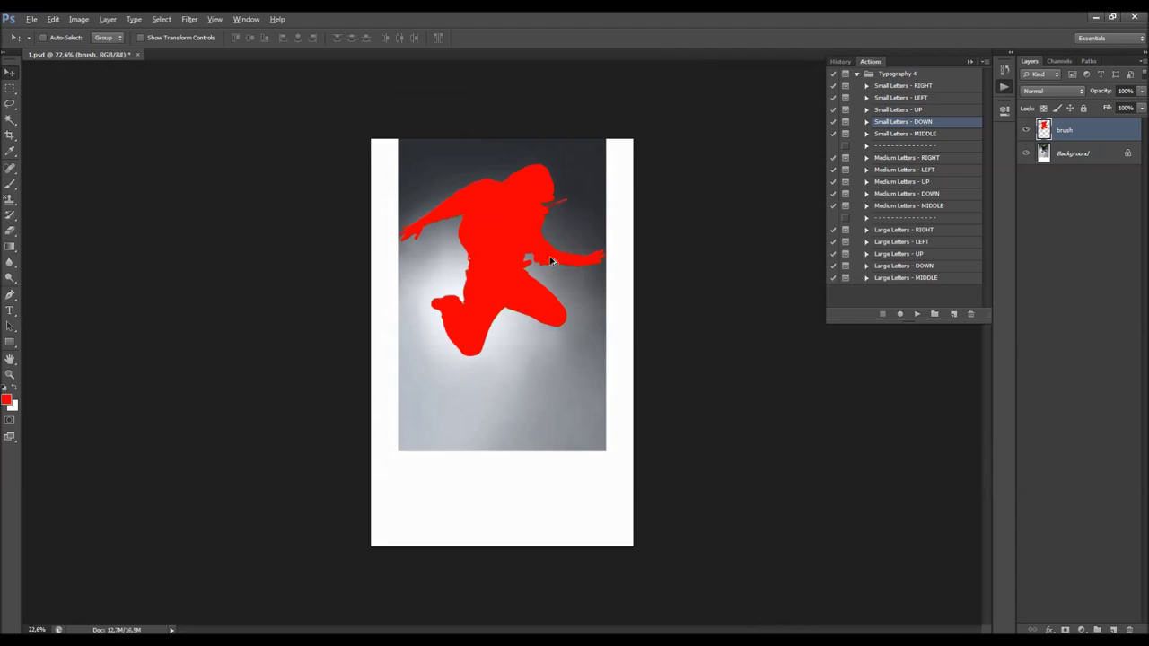
{"action": "key", "text": "ctrl+0"}
{"action": "key", "text": "alt"}
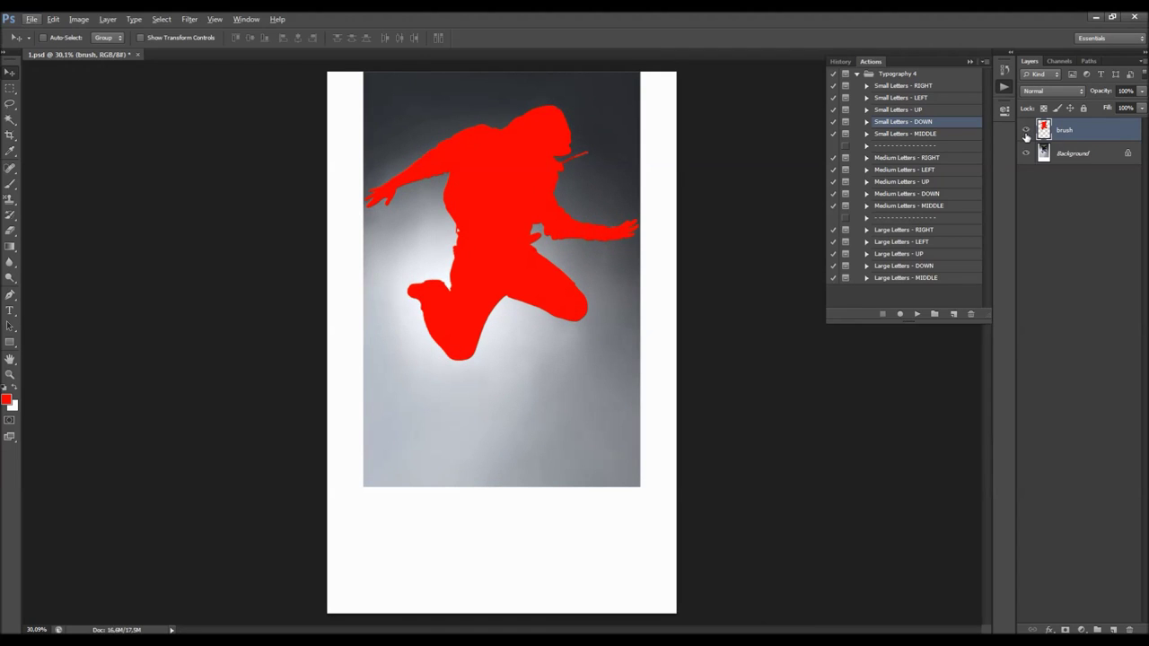
{"action": "left_click", "coordinate": [1025, 132]}
{"action": "left_click", "coordinate": [1045, 153]}
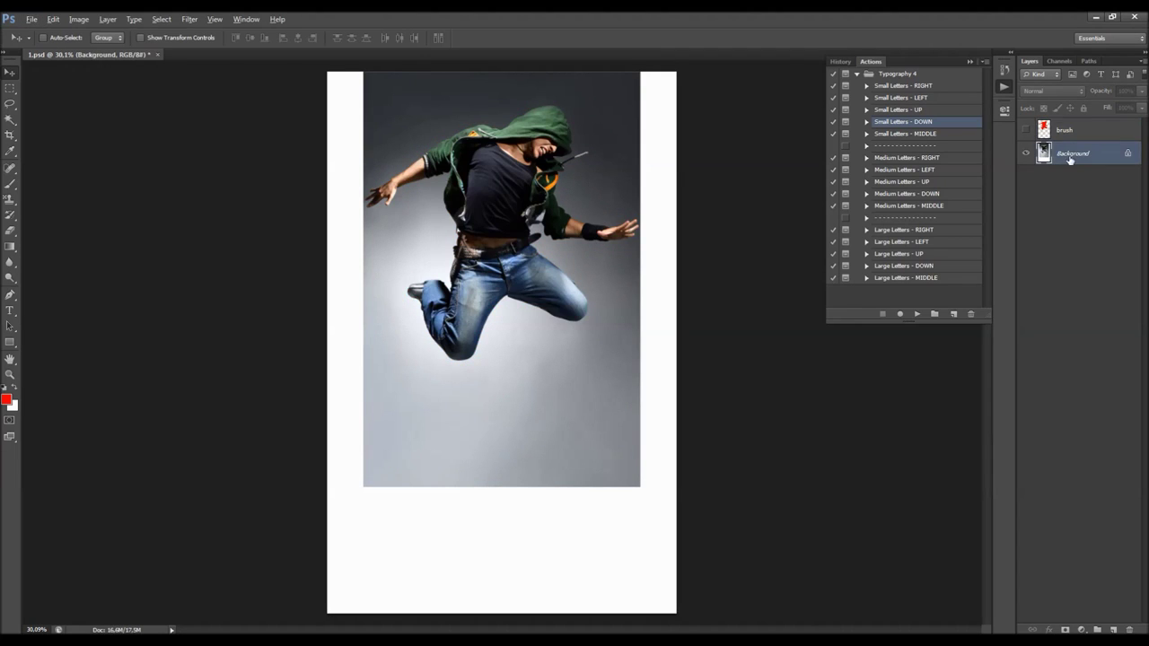
{"action": "scroll", "coordinate": [573, 311], "scroll_direction": "down", "scroll_amount": 1}
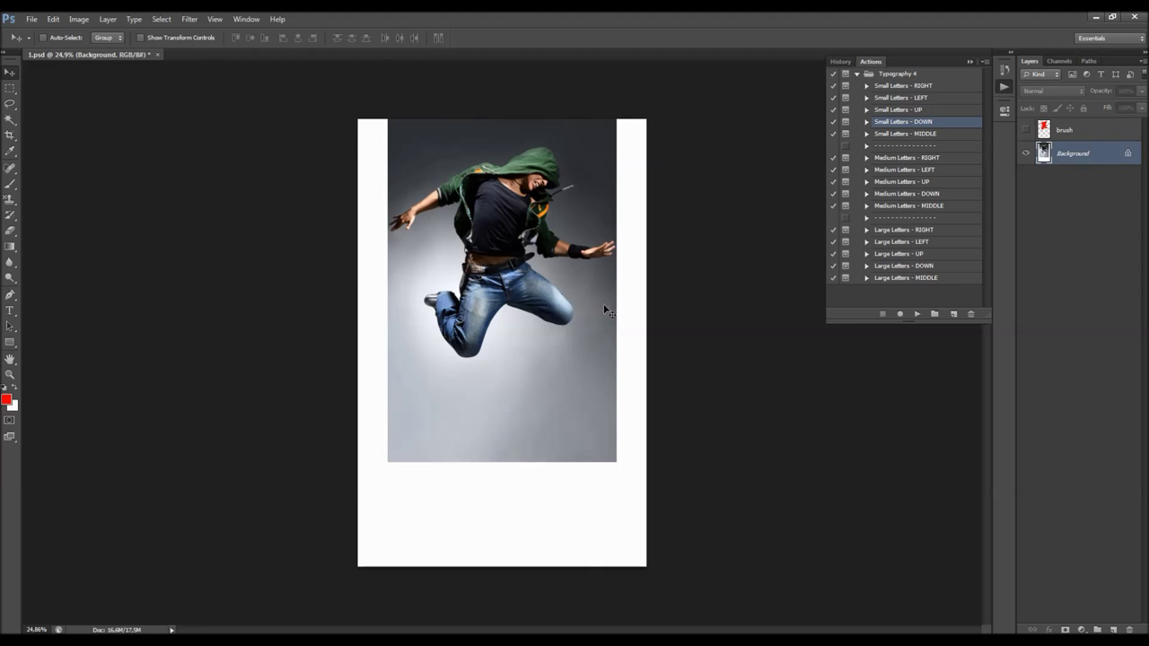
Select the full-height white strip along the canvas's left side with the Rectangular Marquee tool, ending at the photo's edge
{"action": "key", "text": "m"}
{"action": "scroll", "coordinate": [307, 103], "scroll_direction": "up", "scroll_amount": 5}
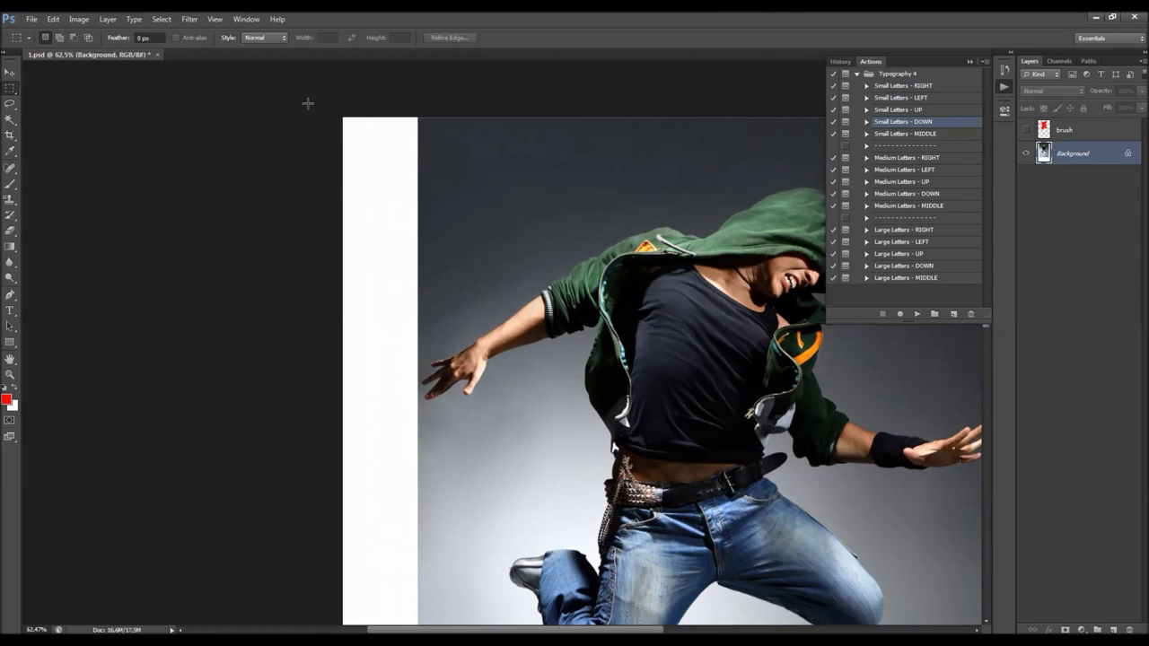
{"action": "left_click_drag", "start_coordinate": [306, 103], "coordinate": [419, 580]}
{"action": "right_click", "coordinate": [10, 88]}
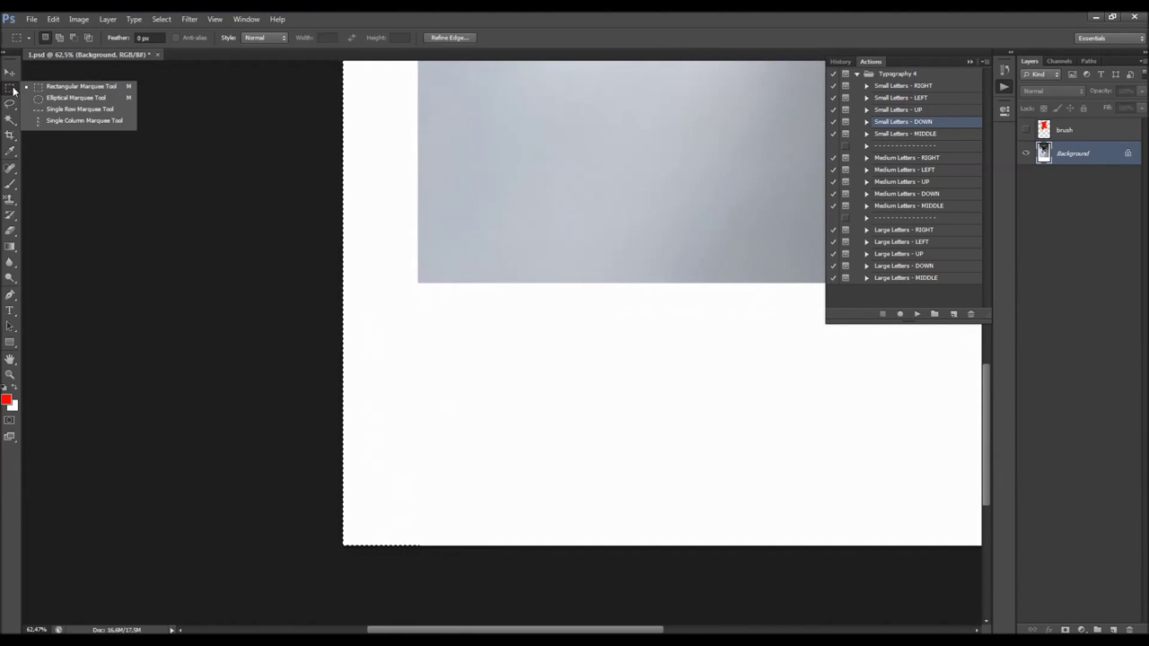
{"action": "left_click", "coordinate": [53, 87]}
{"action": "key", "text": "ctrl+0"}
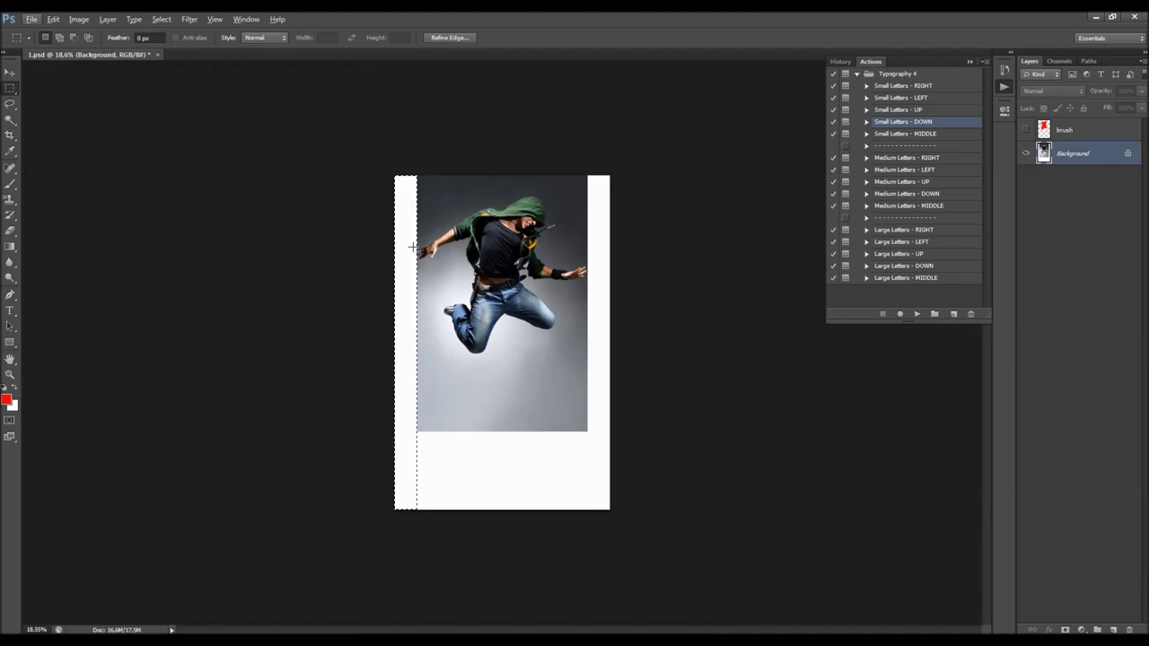
{"action": "scroll", "coordinate": [411, 246], "scroll_direction": "up", "scroll_amount": 6}
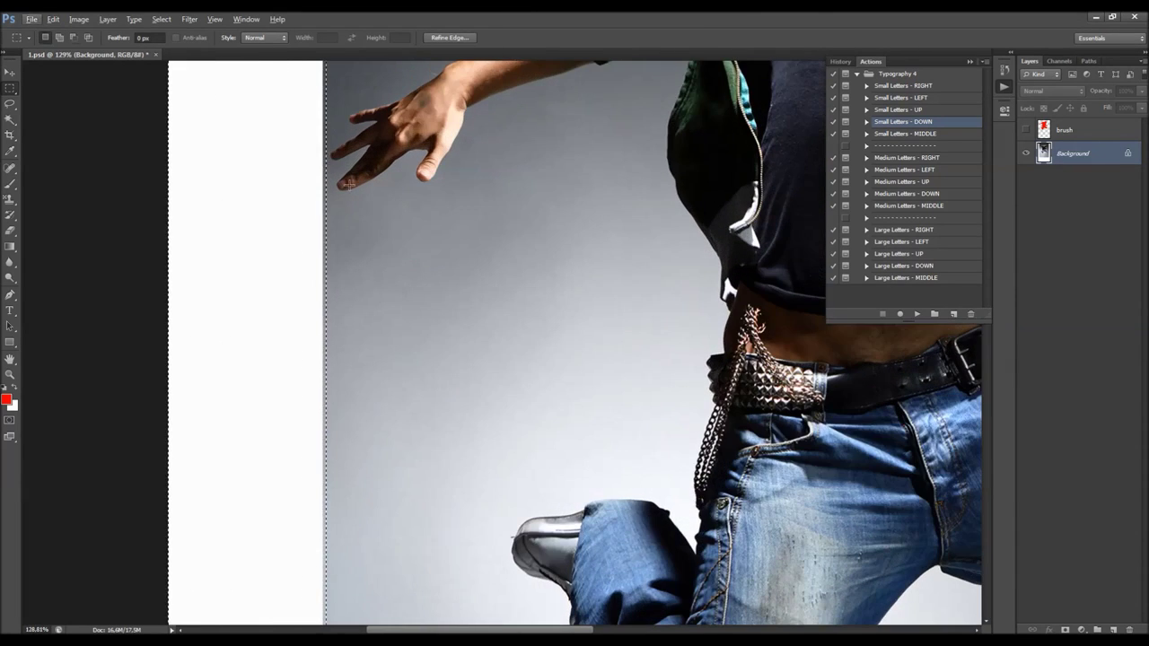
{"action": "scroll", "coordinate": [348, 184], "scroll_direction": "down", "scroll_amount": 5}
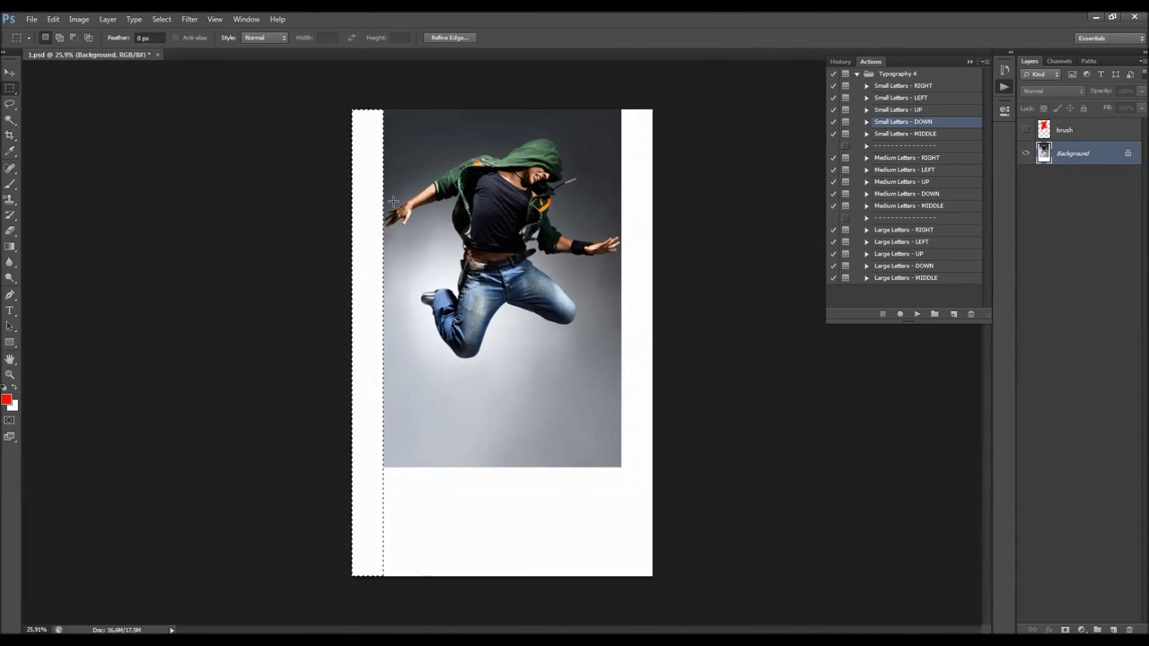
Fill the selected left strip using Content-Aware in Normal mode at 100% opacity, and clear the selection
{"action": "key", "text": "shift+F5"}
{"action": "left_click", "coordinate": [732, 218]}
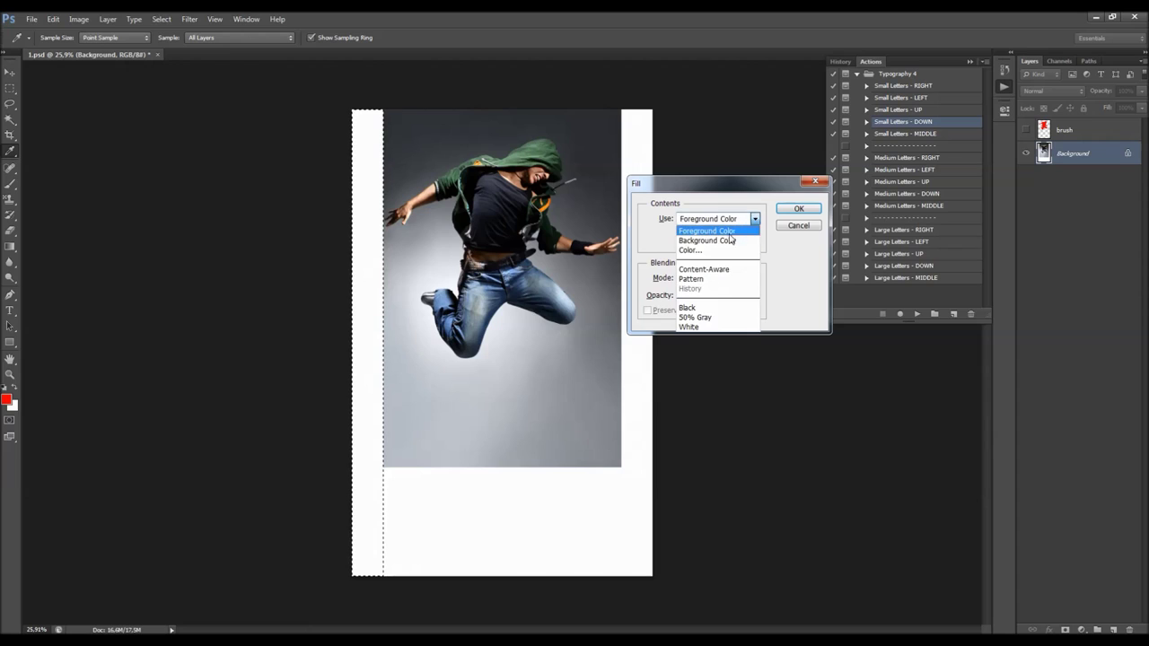
{"action": "left_click", "coordinate": [717, 270]}
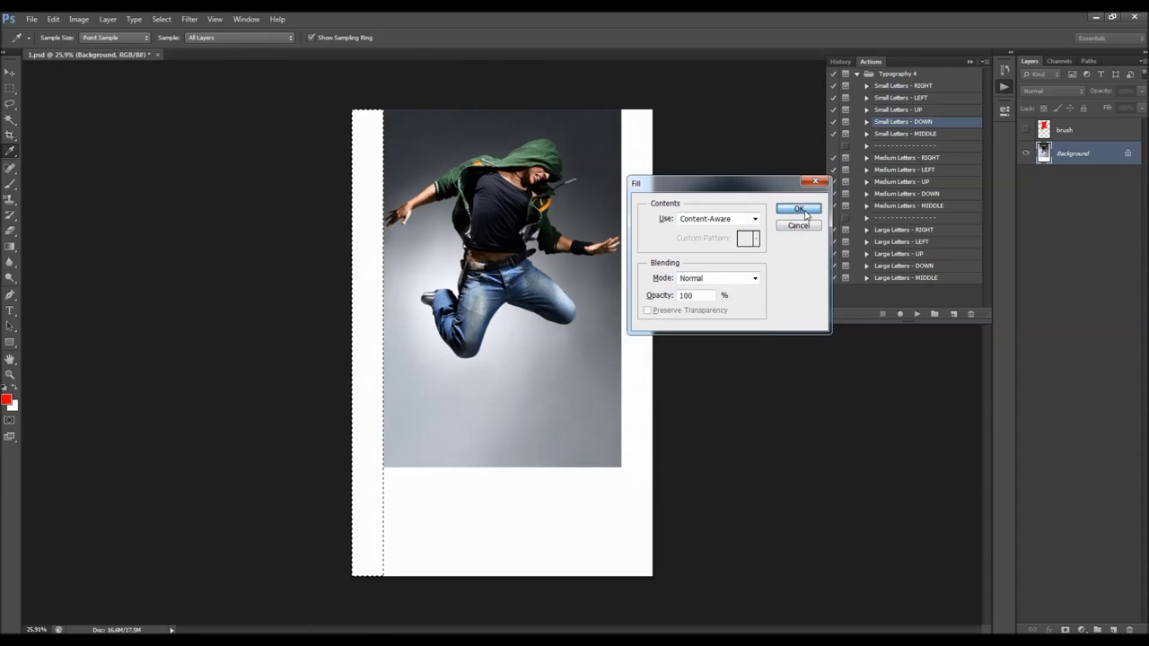
{"action": "left_click", "coordinate": [798, 209]}
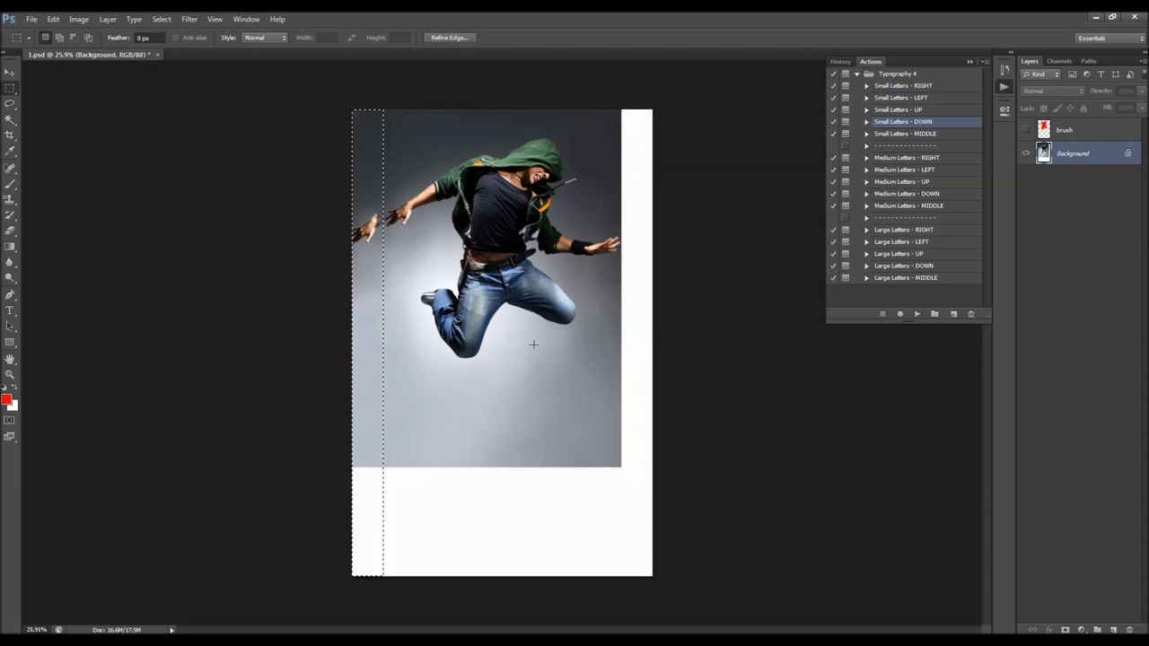
{"action": "key", "text": "ctrl+d"}
Select the full-height white strip right of the photo and transform the selection so its inner edge sits closer to the photo's edge
{"action": "left_click_drag", "start_coordinate": [619, 106], "coordinate": [783, 584]}
{"action": "scroll", "coordinate": [641, 220], "scroll_direction": "up", "scroll_amount": 5}
{"action": "right_click", "coordinate": [619, 216]}
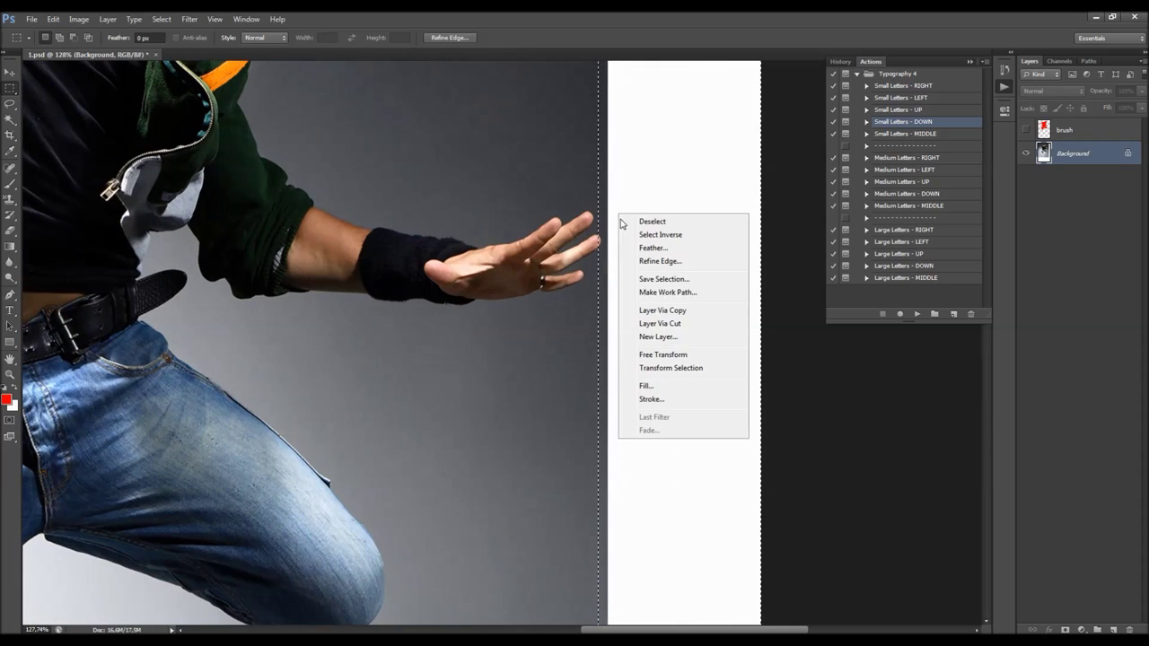
{"action": "left_click", "coordinate": [664, 369]}
{"action": "left_click_drag", "start_coordinate": [598, 310], "coordinate": [602, 311]}
{"action": "left_click", "coordinate": [601, 38]}
{"action": "scroll", "coordinate": [653, 269], "scroll_direction": "down", "scroll_amount": 5}
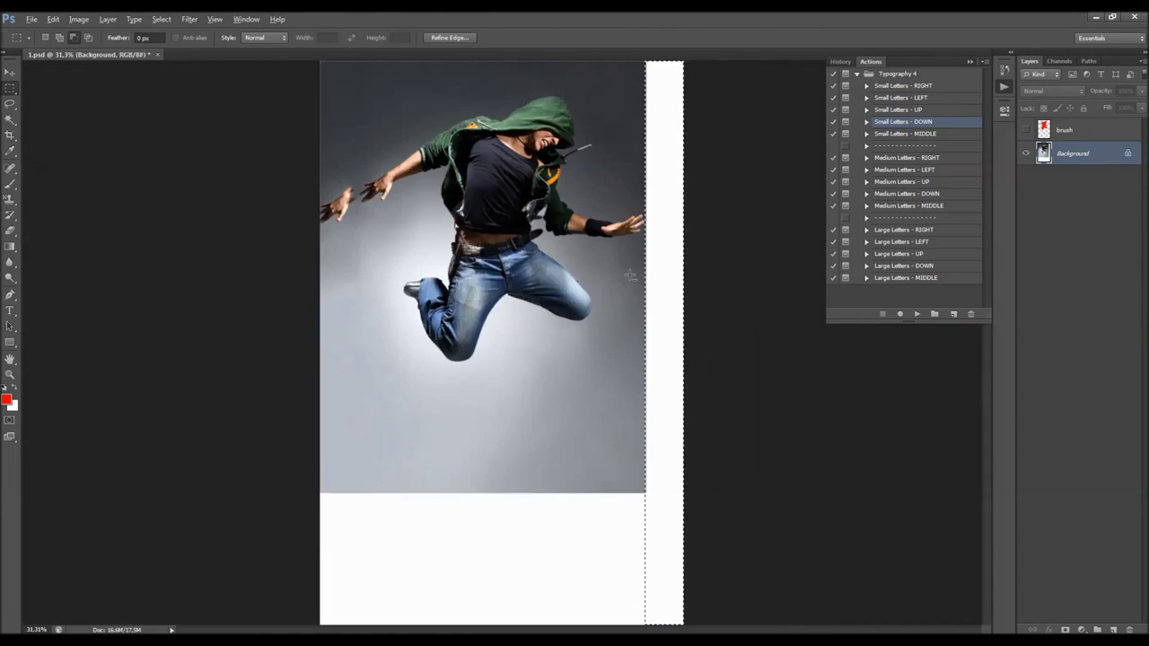
Fill the selected right strip using Content-Aware at 100% opacity and deselect it
{"action": "key", "text": "shift+BackSpace"}
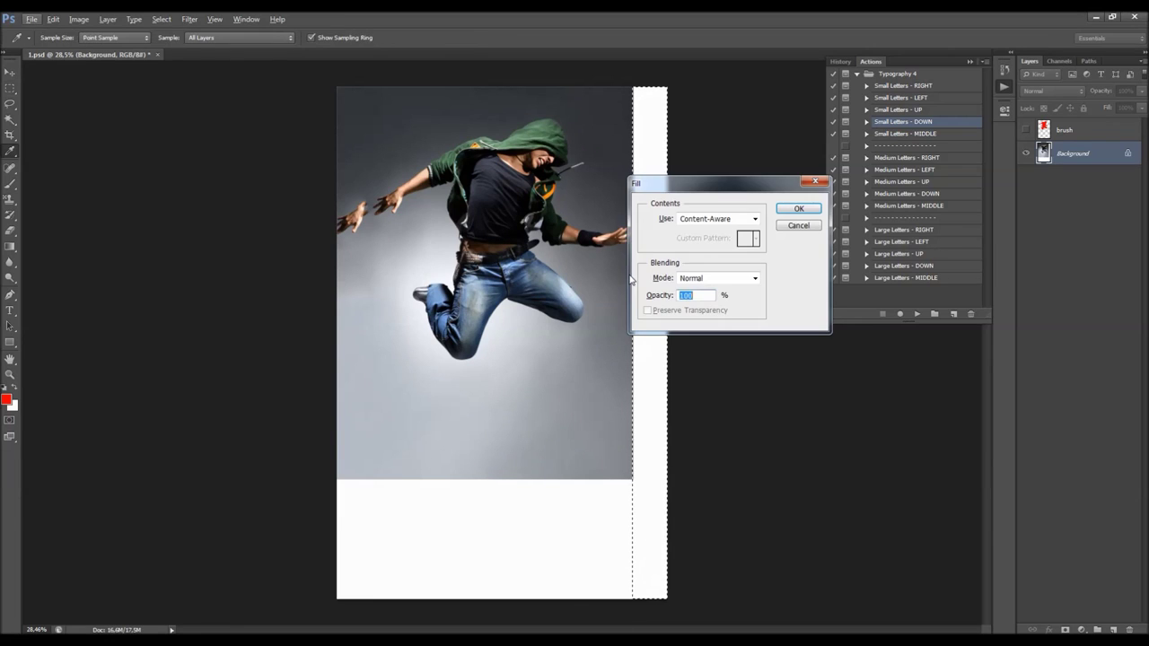
{"action": "left_click", "coordinate": [797, 209]}
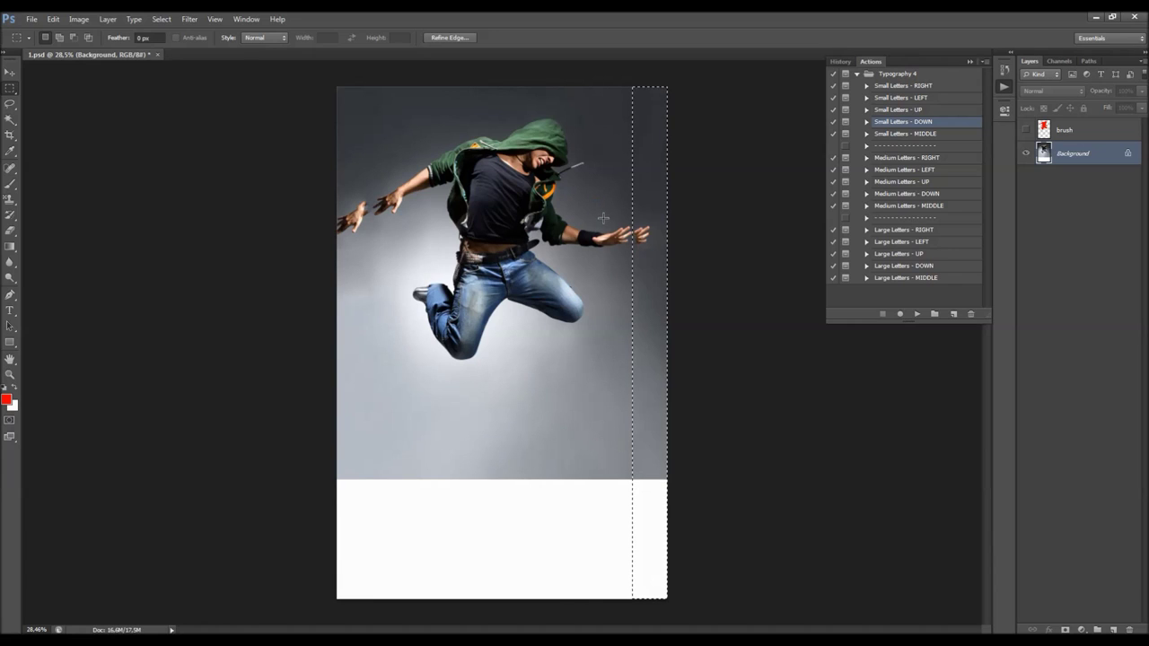
{"action": "key", "text": "ctrl+d"}
Select the white area below the photo with a slight overlap, fill it using Content-Aware at 100% opacity, and deselect
{"action": "left_click_drag", "start_coordinate": [680, 608], "coordinate": [250, 475]}
{"action": "key", "text": "shift+F5"}
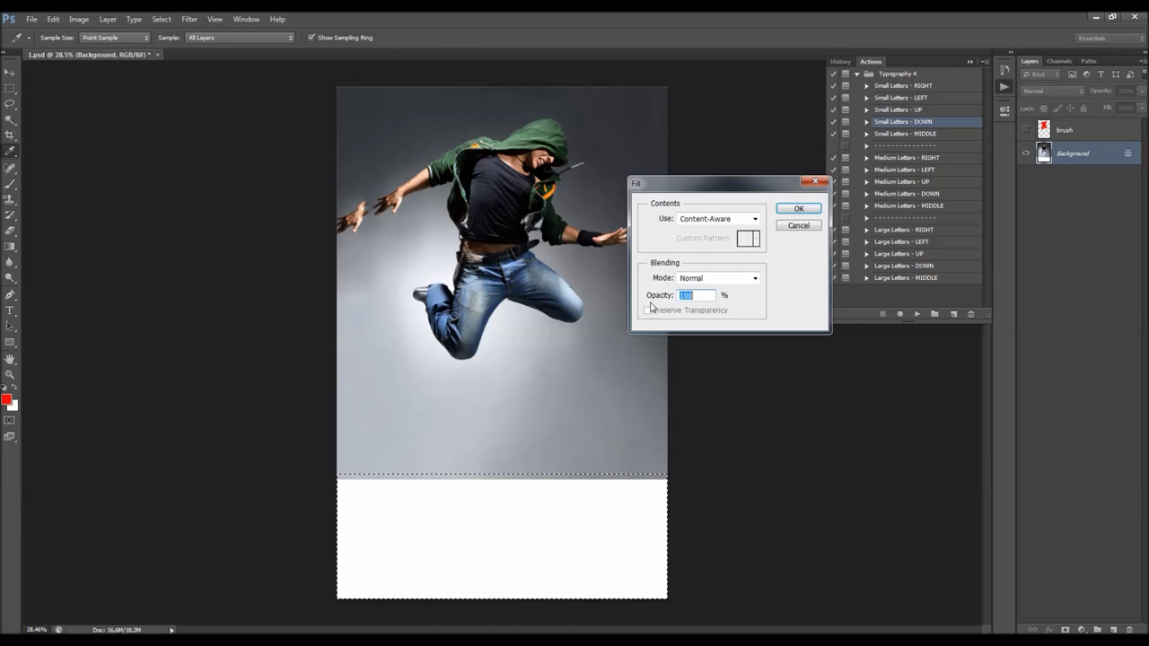
{"action": "left_click", "coordinate": [802, 205]}
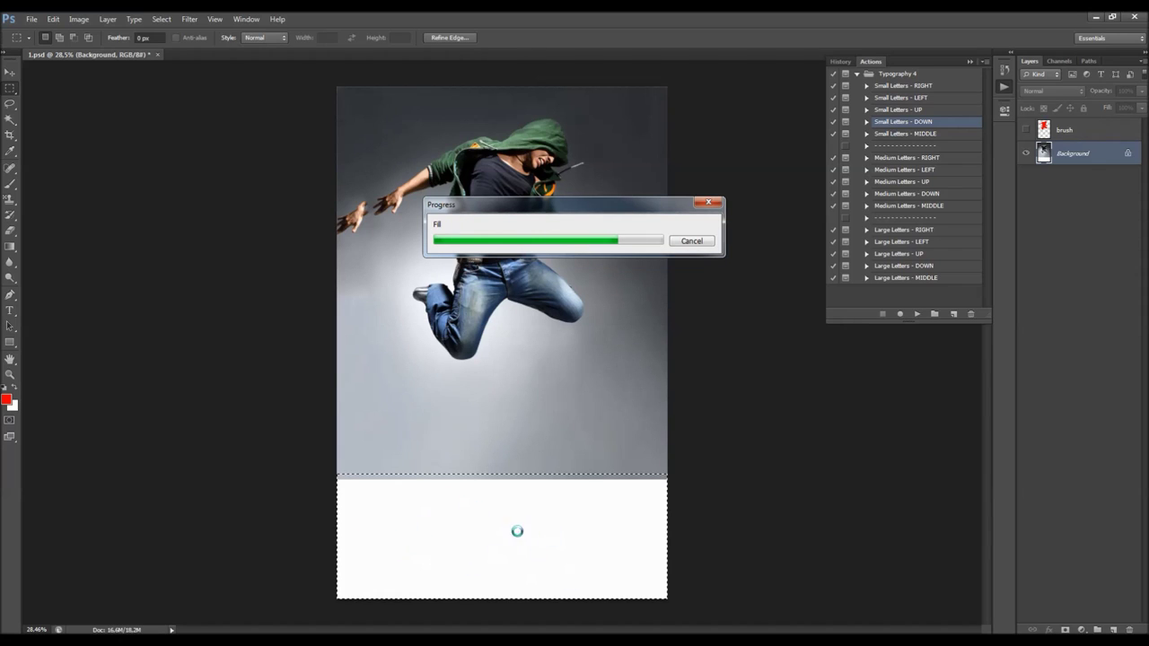
{"action": "key", "text": "ctrl+d"}
{"action": "key", "text": "v"}
Remove the duplicated hand at the canvas's left edge with the Patch tool, sampling the clean background below it, and deselect
{"action": "scroll", "coordinate": [357, 195], "scroll_direction": "up", "scroll_amount": 8}
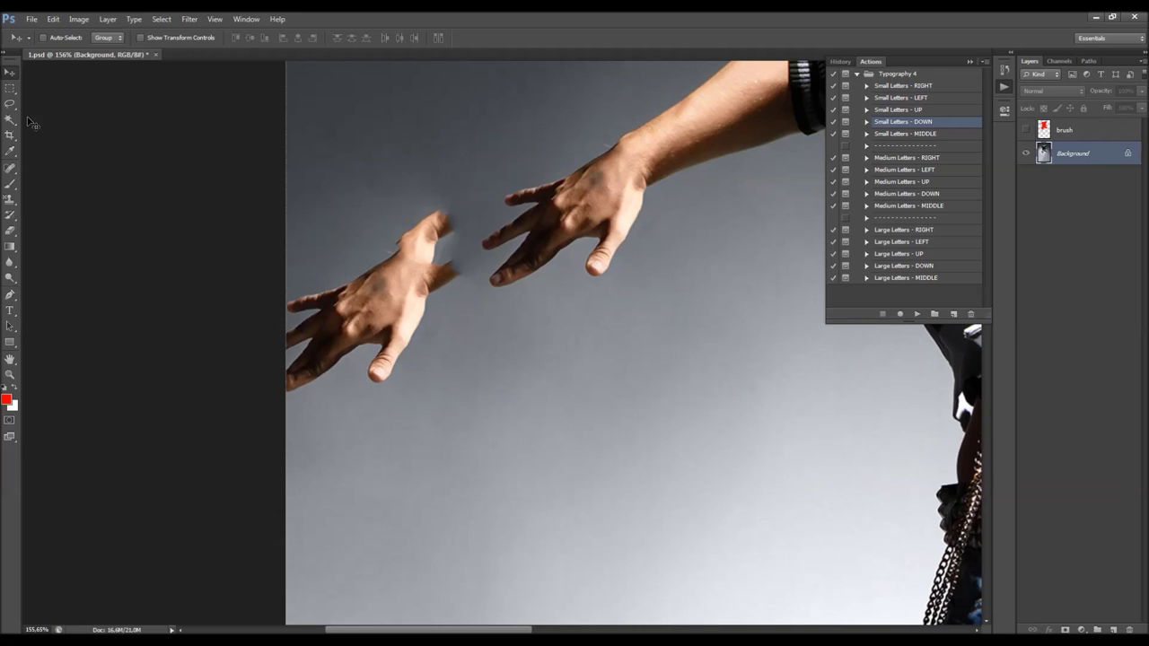
{"action": "scroll", "coordinate": [961, 384], "scroll_direction": "down", "scroll_amount": 3}
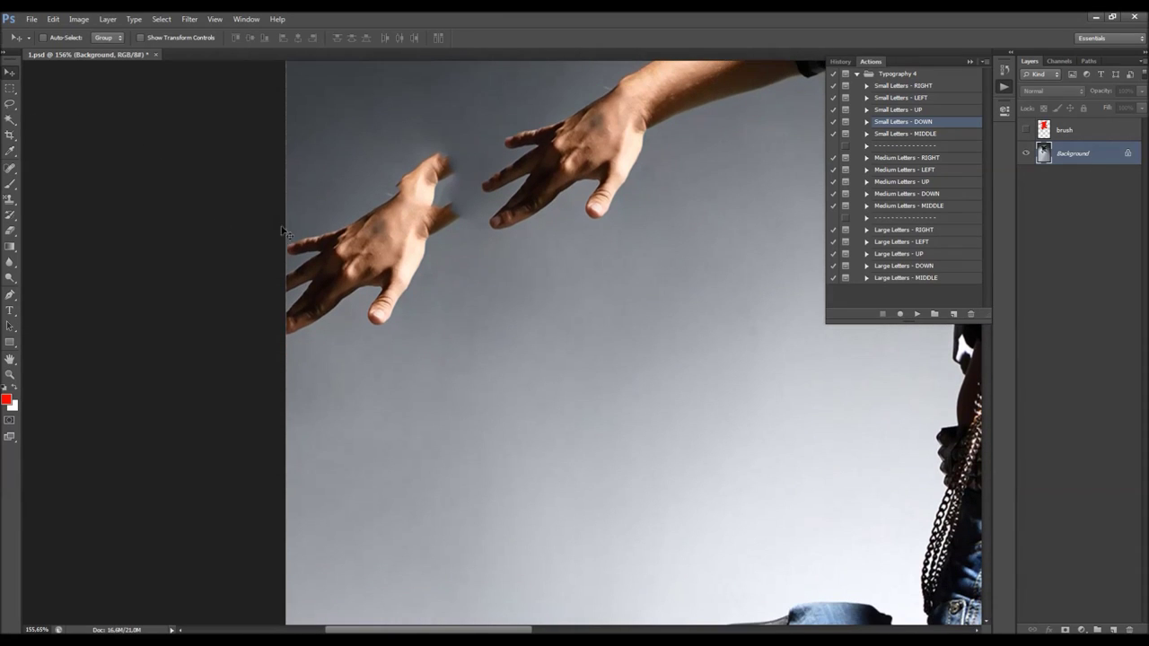
{"action": "left_click", "coordinate": [10, 169]}
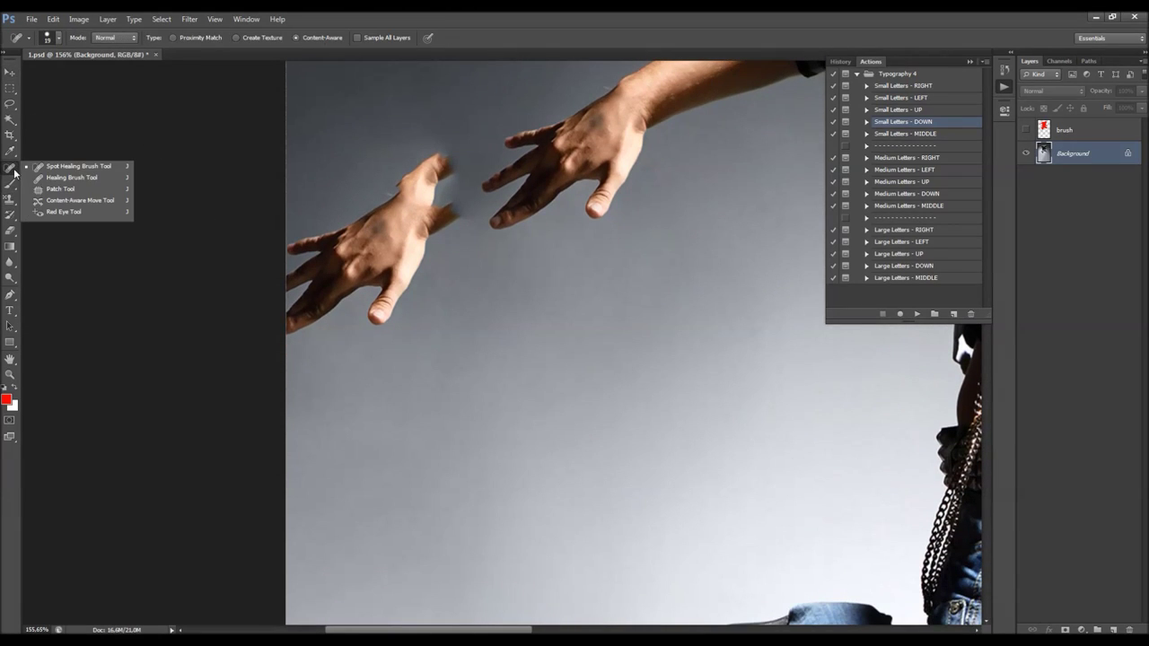
{"action": "left_click", "coordinate": [65, 190]}
{"action": "mouse_move", "coordinate": [405, 122]}
{"action": "left_mouse_down"}
{"action": "mouse_move", "coordinate": [467, 143]}
{"action": "mouse_move", "coordinate": [471, 159]}
{"action": "mouse_move", "coordinate": [451, 329]}
{"action": "mouse_move", "coordinate": [315, 420]}
{"action": "mouse_move", "coordinate": [210, 385]}
{"action": "mouse_move", "coordinate": [147, 277]}
{"action": "mouse_move", "coordinate": [133, 165]}
{"action": "left_mouse_up"}
{"action": "scroll", "coordinate": [368, 186], "scroll_direction": "down", "scroll_amount": 5}
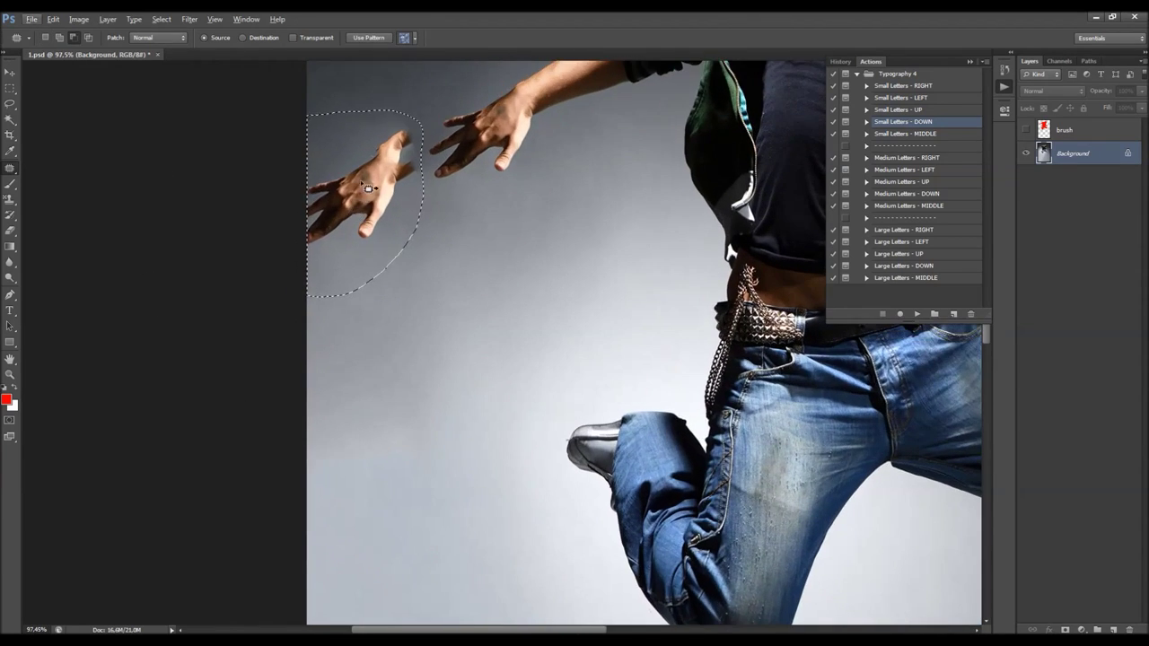
{"action": "left_click_drag", "start_coordinate": [368, 186], "coordinate": [388, 365]}
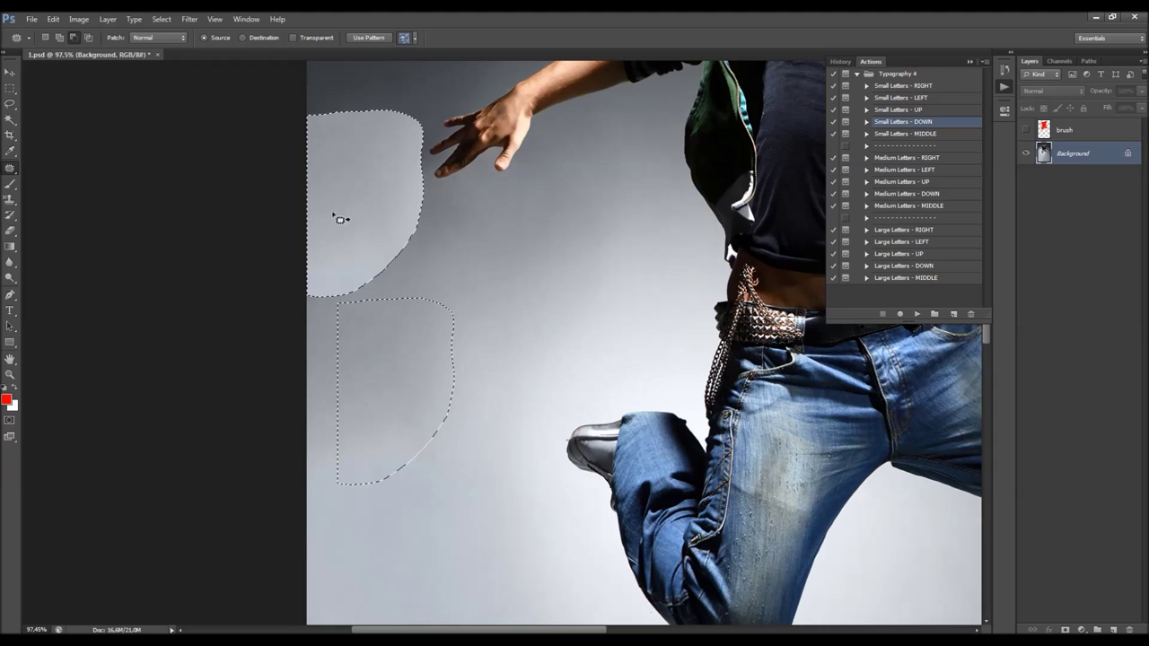
{"action": "scroll", "coordinate": [233, 220], "scroll_direction": "down", "scroll_amount": 6}
{"action": "key", "text": "ctrl+d"}
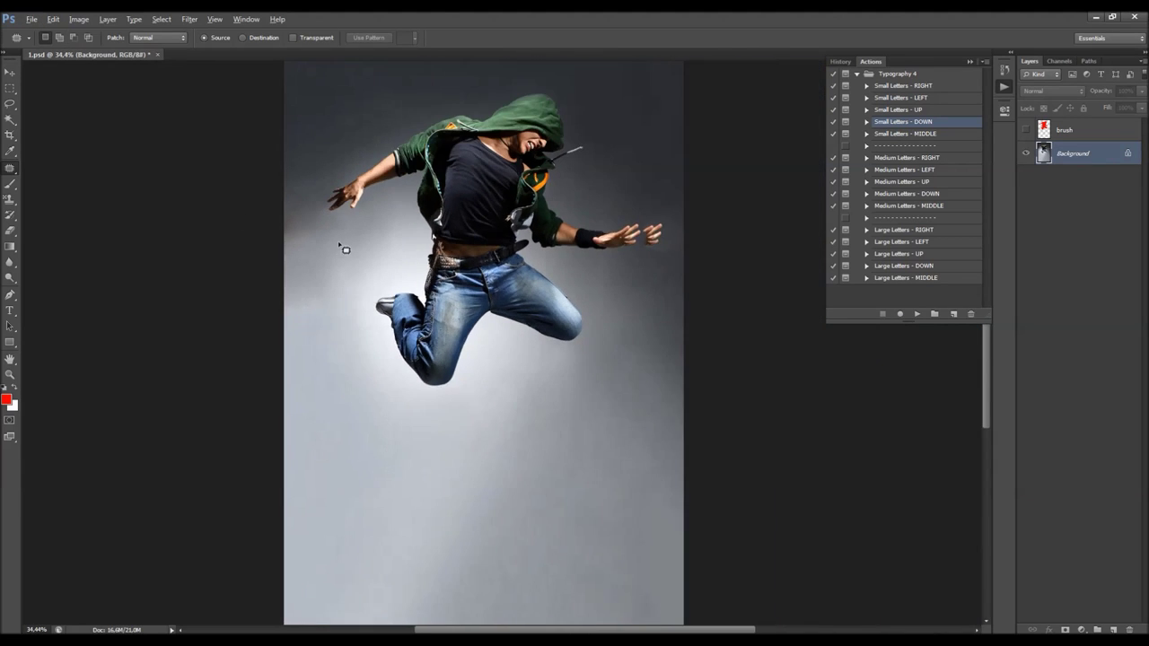
Patch out the duplicated fingertips beside the man's right-side hand using the clean background above them, and deselect
{"action": "scroll", "coordinate": [569, 259], "scroll_direction": "up", "scroll_amount": 5}
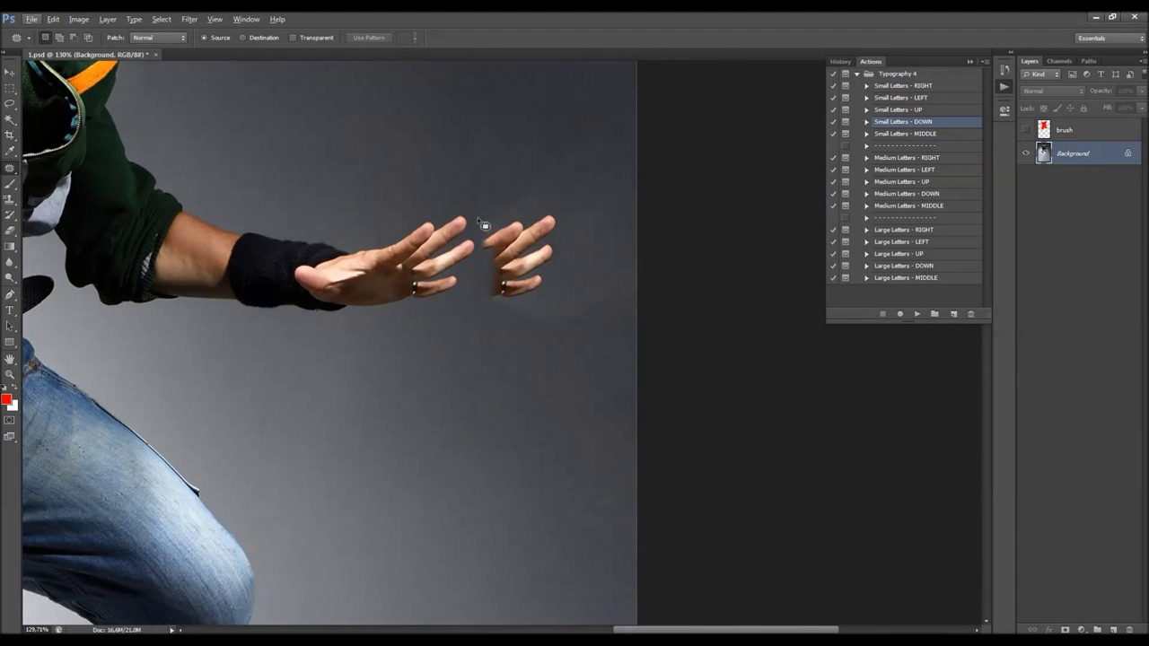
{"action": "mouse_move", "coordinate": [482, 235]}
{"action": "left_mouse_down"}
{"action": "mouse_move", "coordinate": [484, 319]}
{"action": "mouse_move", "coordinate": [597, 312]}
{"action": "mouse_move", "coordinate": [604, 212]}
{"action": "mouse_move", "coordinate": [530, 177]}
{"action": "mouse_move", "coordinate": [504, 192]}
{"action": "left_mouse_up"}
{"action": "scroll", "coordinate": [505, 192], "scroll_direction": "down", "scroll_amount": 2}
{"action": "left_click_drag", "start_coordinate": [546, 238], "coordinate": [546, 120]}
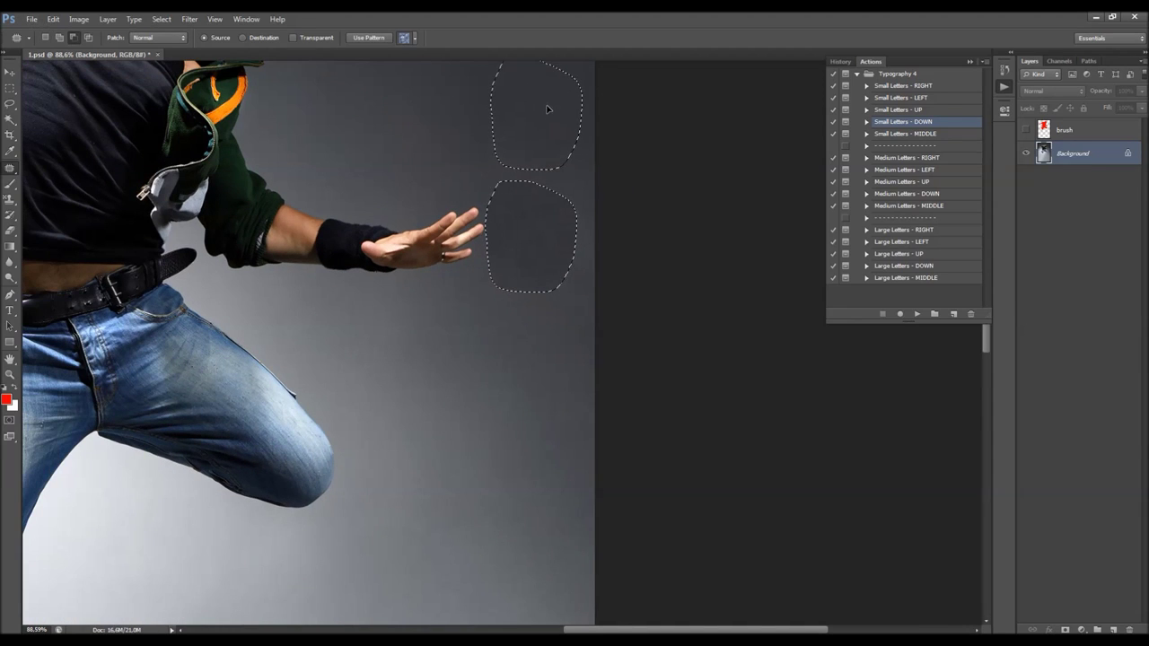
{"action": "scroll", "coordinate": [664, 200], "scroll_direction": "down", "scroll_amount": 2}
{"action": "key", "text": "ctrl+d"}
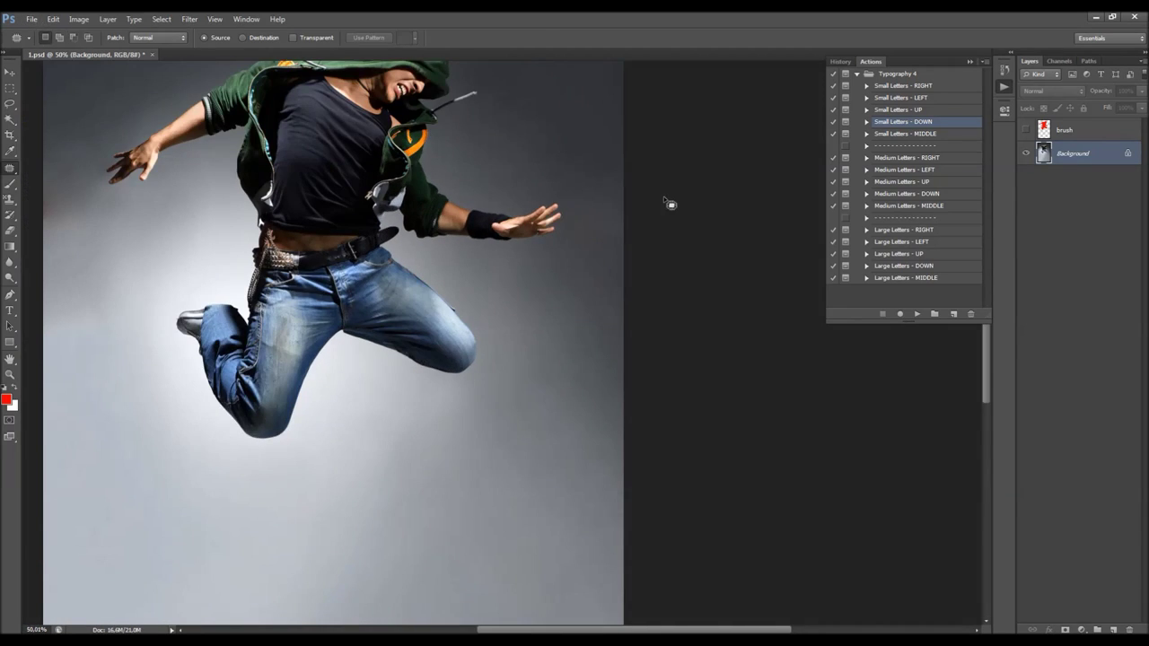
{"action": "key", "text": "v"}
{"action": "scroll", "coordinate": [527, 207], "scroll_direction": "down", "scroll_amount": 2}
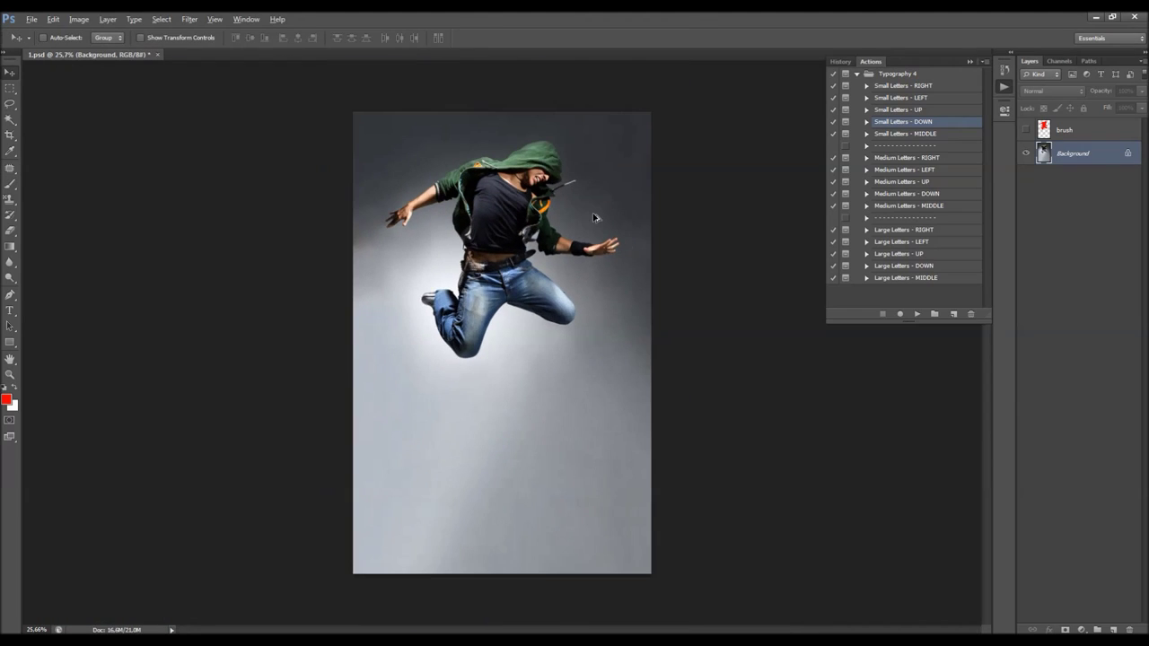
Make the brush layer active and visible, and play the Small Letters - DOWN action
{"action": "scroll", "coordinate": [593, 217], "scroll_direction": "up", "scroll_amount": 1}
{"action": "left_click", "coordinate": [1077, 131]}
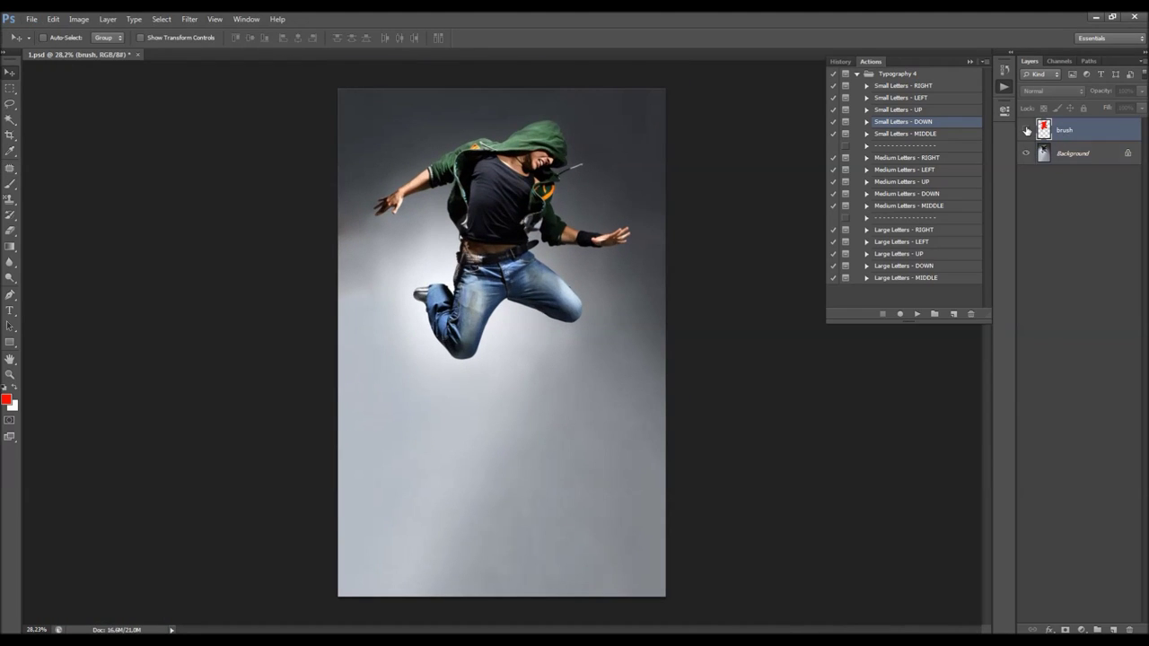
{"action": "left_click", "coordinate": [1026, 129]}
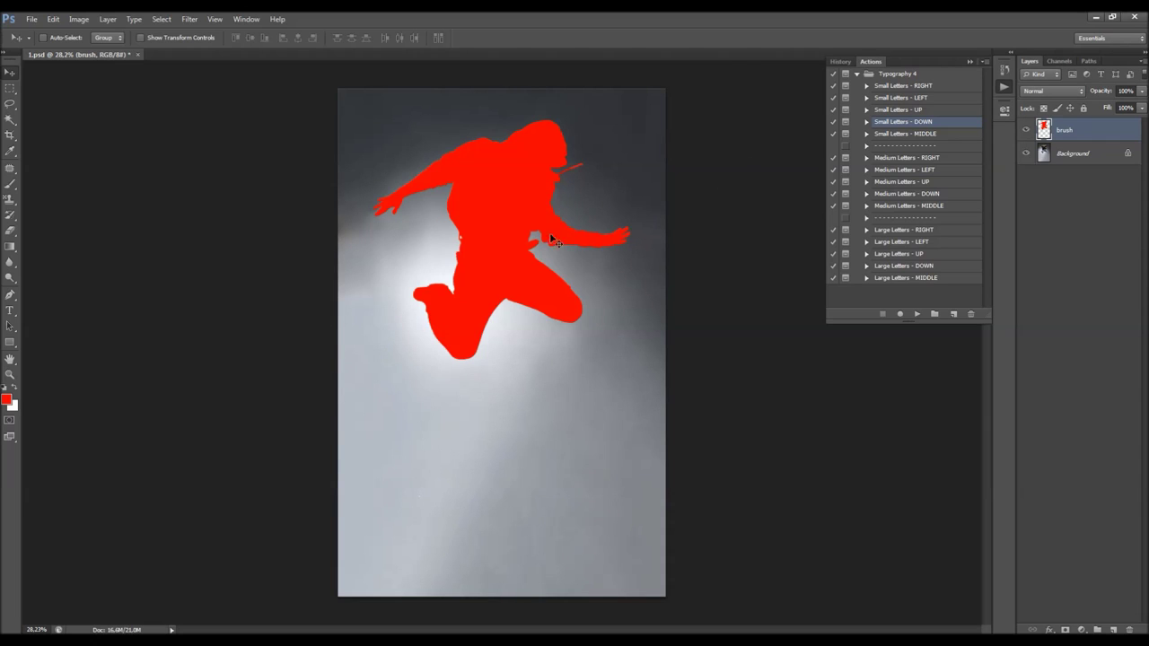
{"action": "scroll", "coordinate": [518, 299], "scroll_direction": "down", "scroll_amount": 1}
{"action": "left_click", "coordinate": [918, 314]}
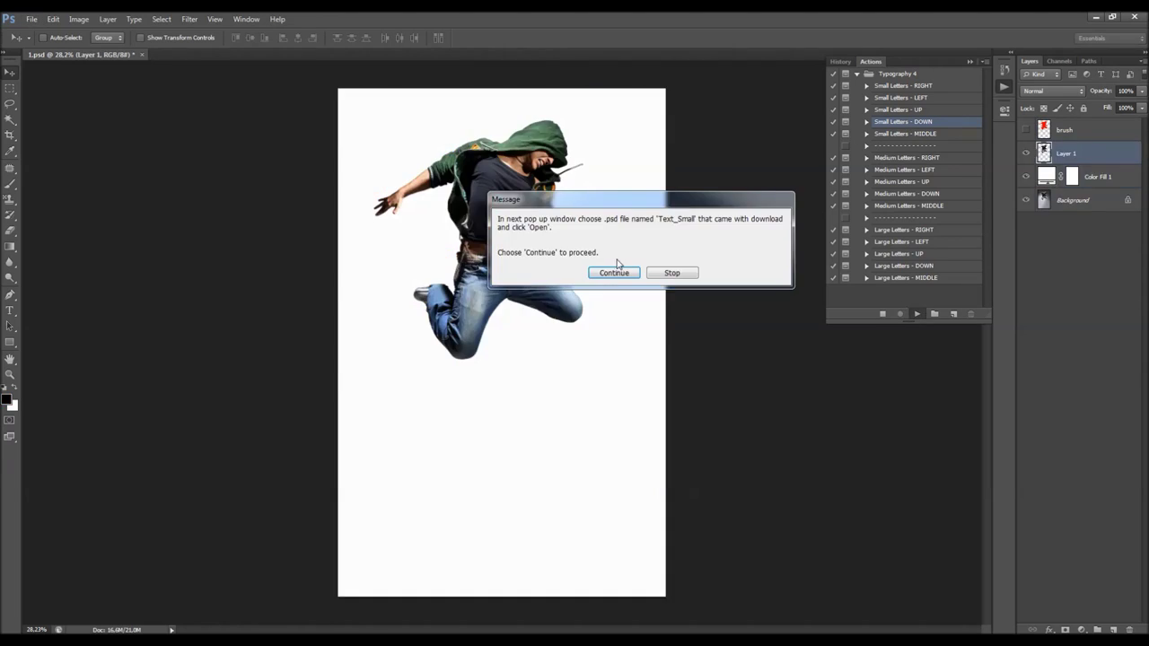
Continue the action and open Text_Small.psd from the Typography 4 Photoshop Action folder
{"action": "left_click_drag", "start_coordinate": [544, 204], "coordinate": [506, 248]}
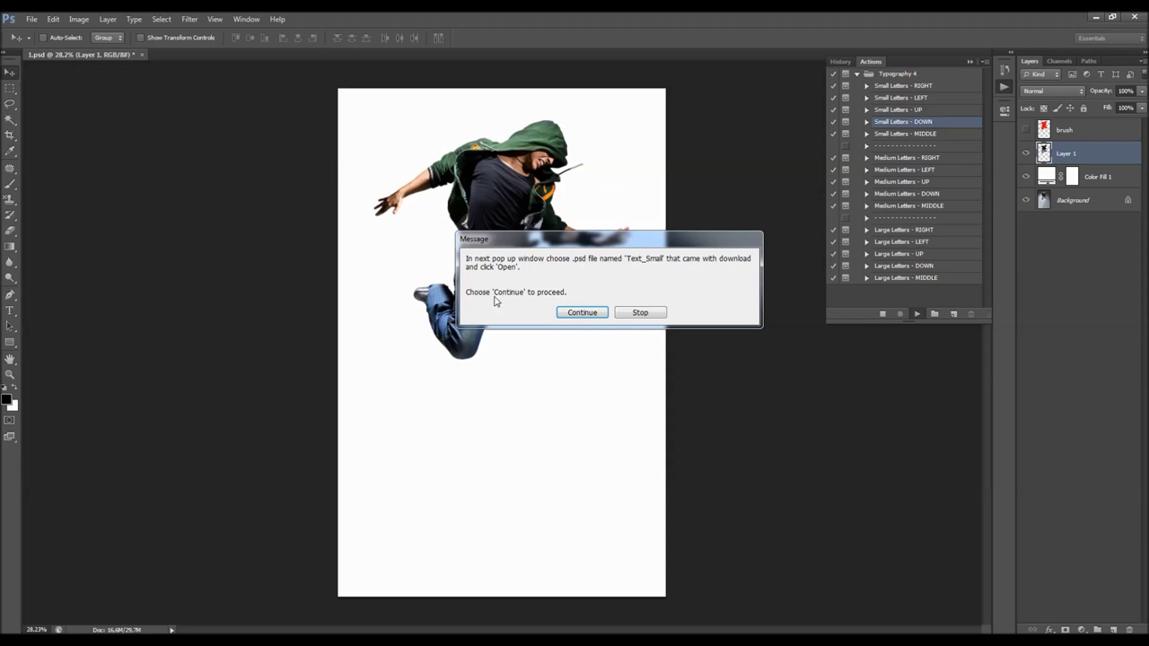
{"action": "left_click", "coordinate": [585, 313]}
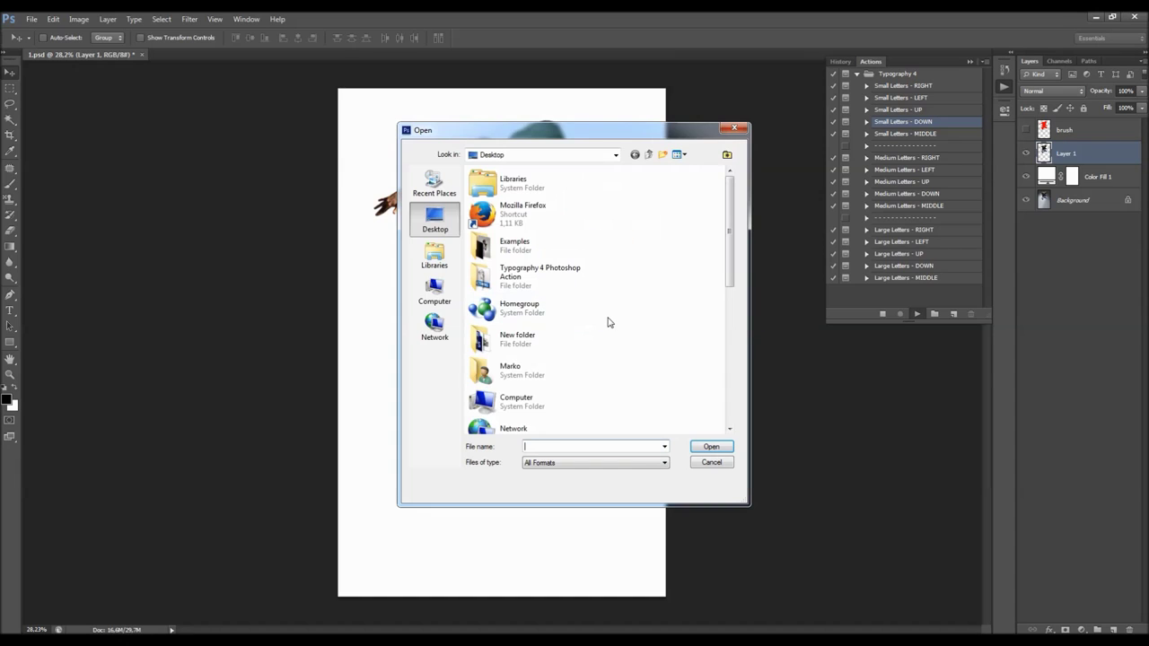
{"action": "double_click", "coordinate": [562, 293]}
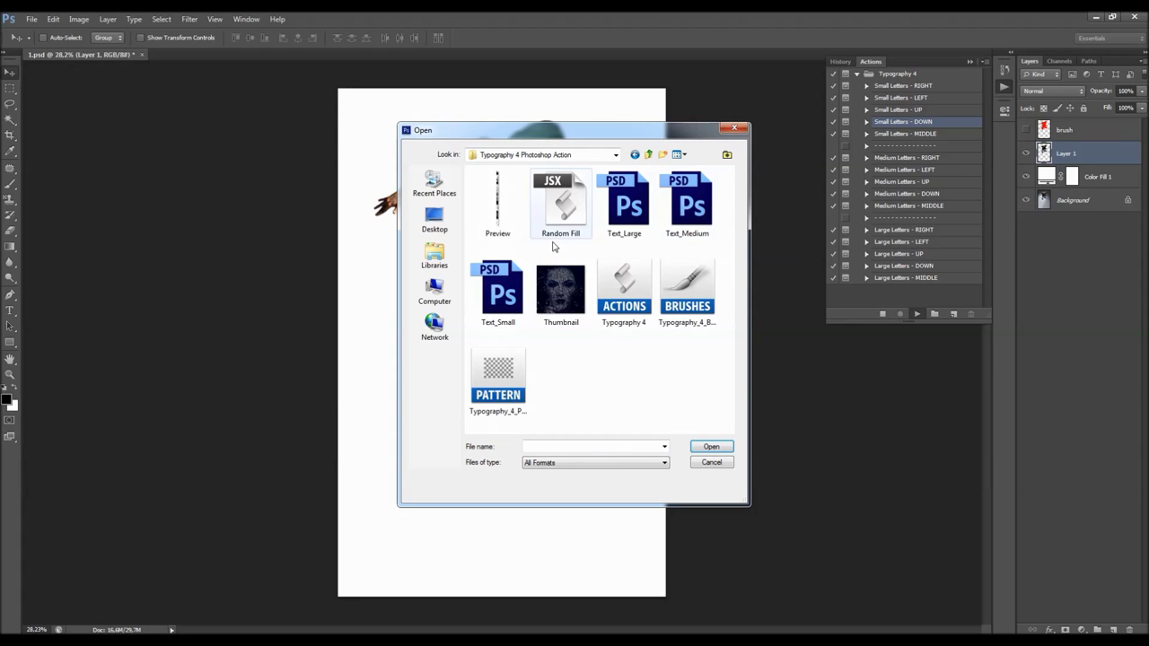
{"action": "left_click", "coordinate": [512, 284]}
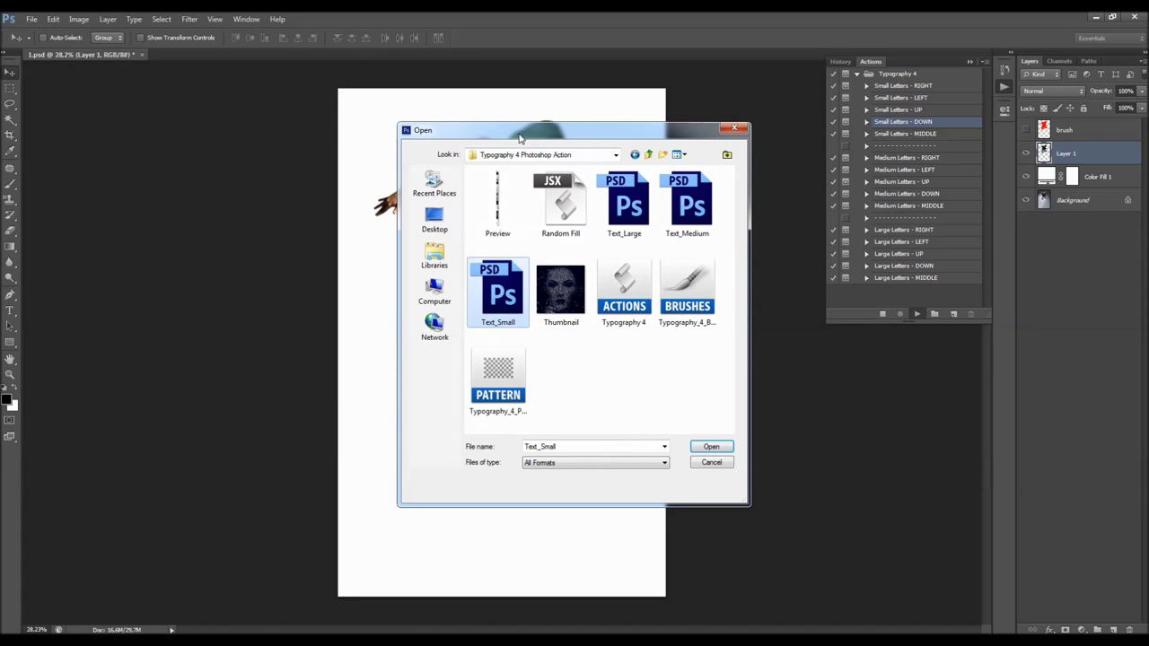
{"action": "left_click_drag", "start_coordinate": [638, 138], "coordinate": [728, 149]}
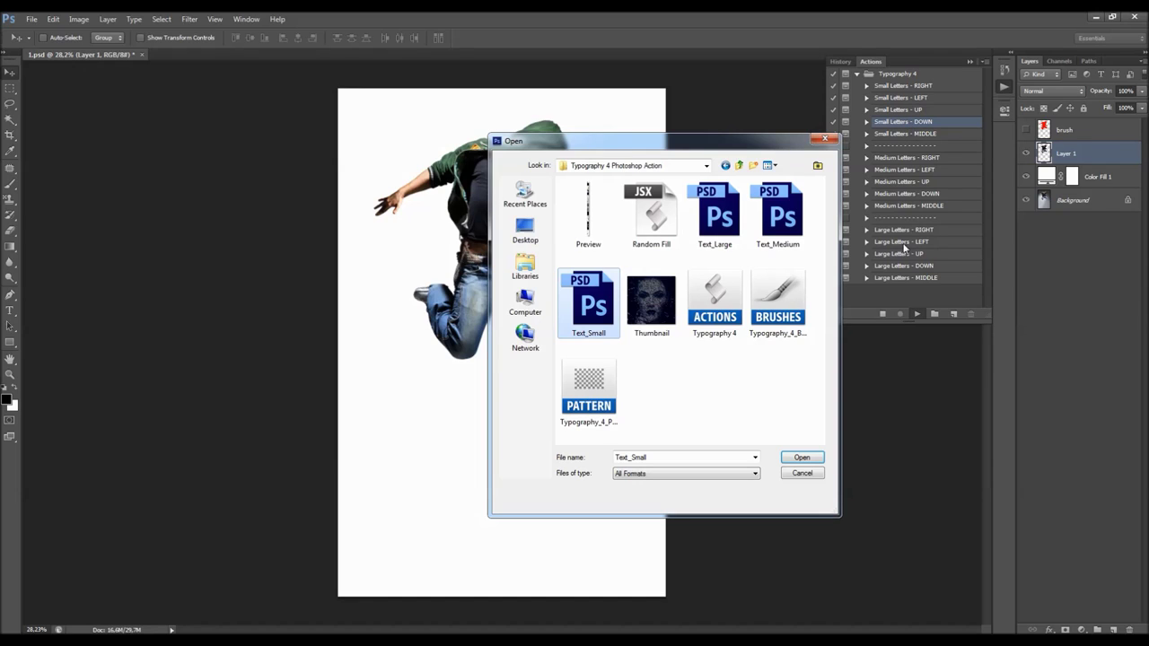
{"action": "left_click", "coordinate": [718, 215]}
{"action": "left_click", "coordinate": [777, 220], "text": "shift"}
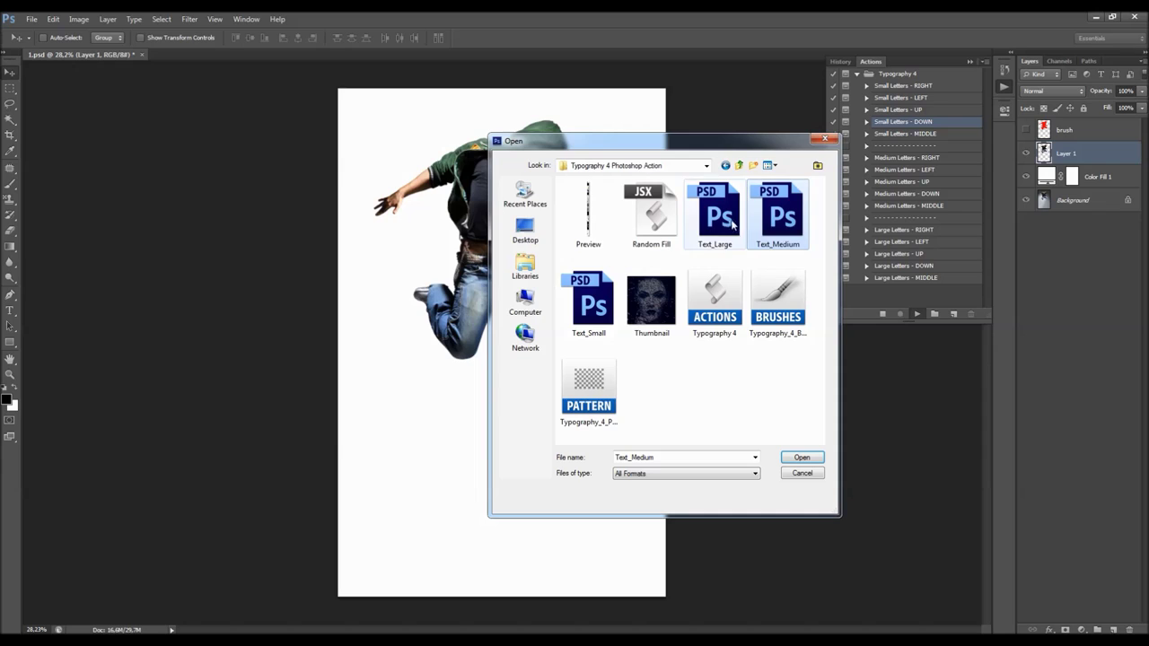
{"action": "left_click", "coordinate": [727, 229]}
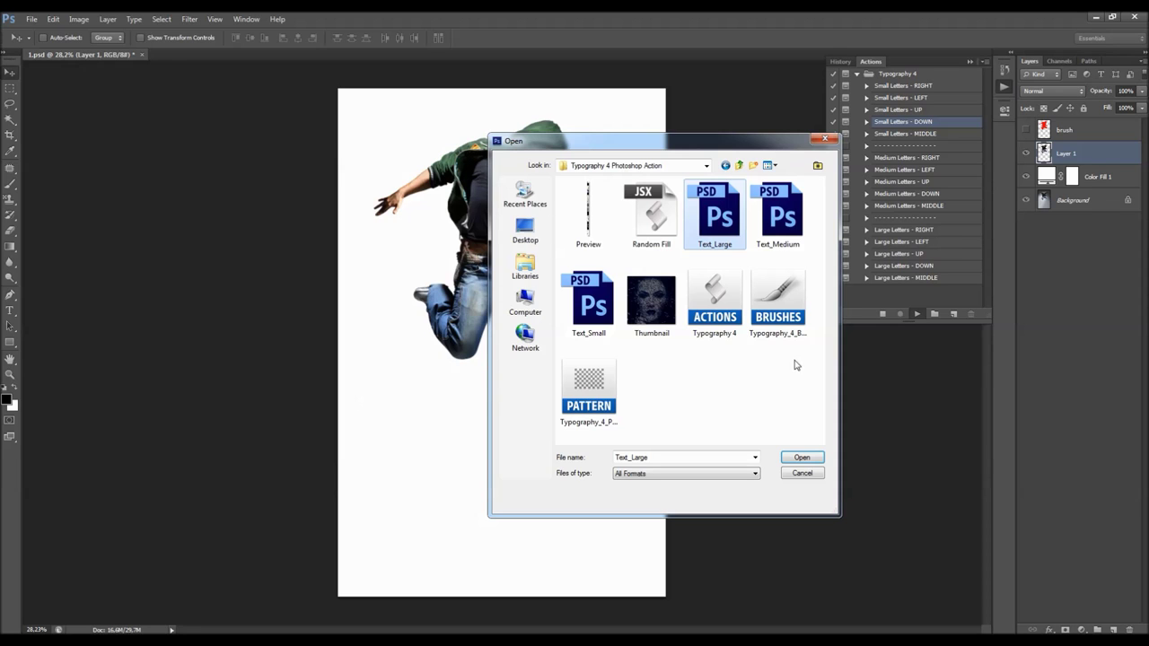
{"action": "left_click", "coordinate": [584, 308]}
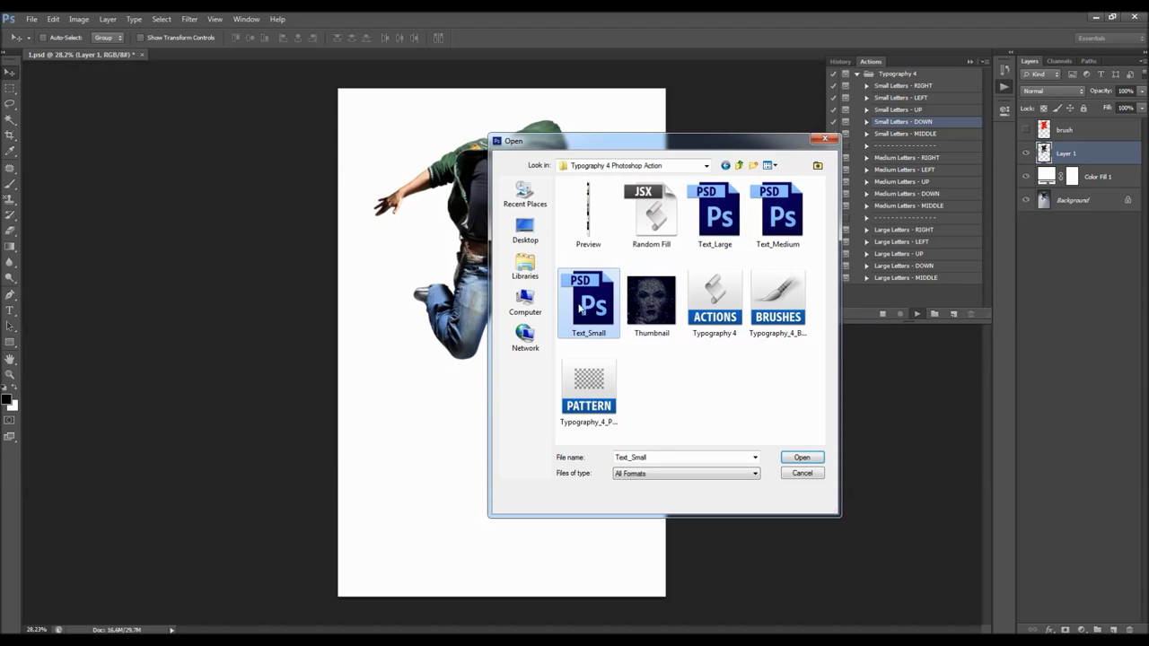
{"action": "left_click", "coordinate": [802, 459]}
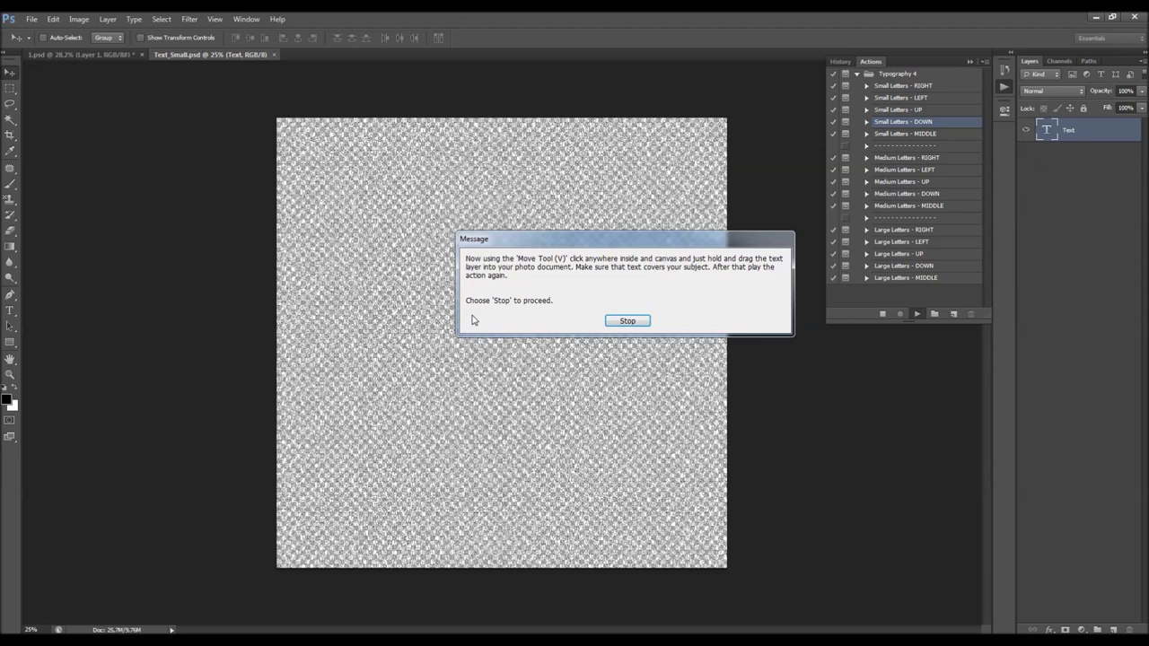
Stop at the action's message, move the text layer from Text_Small.psd into 1.psd, and position it so the letters cover the man
{"action": "left_click_drag", "start_coordinate": [549, 228], "coordinate": [550, 228]}
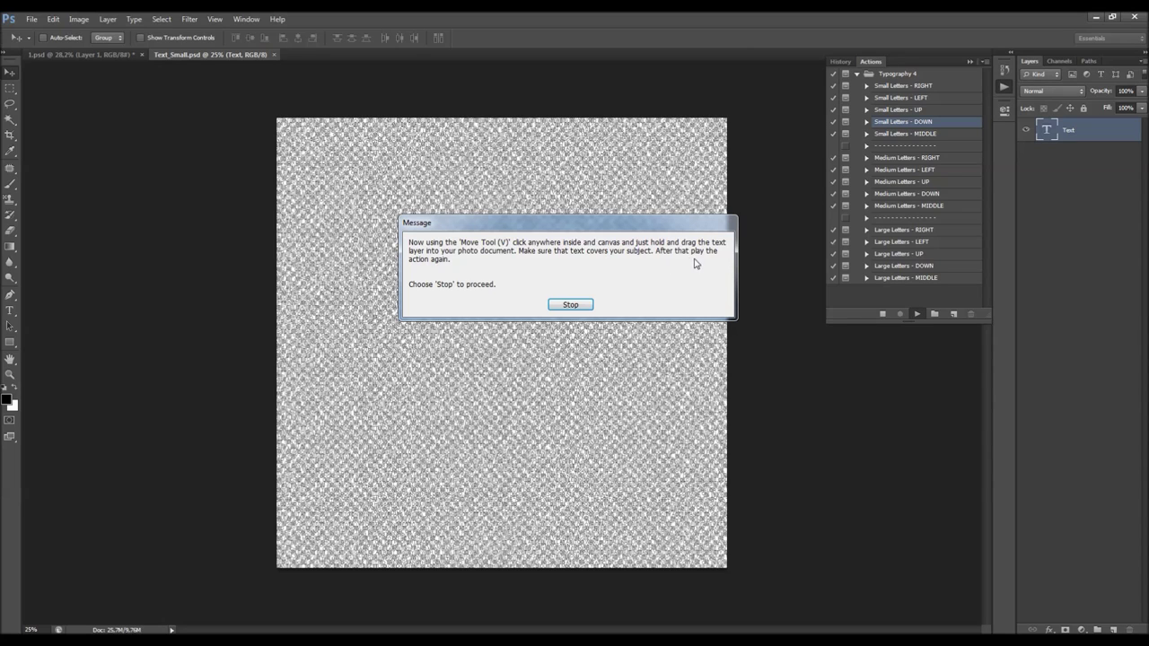
{"action": "left_click", "coordinate": [571, 305]}
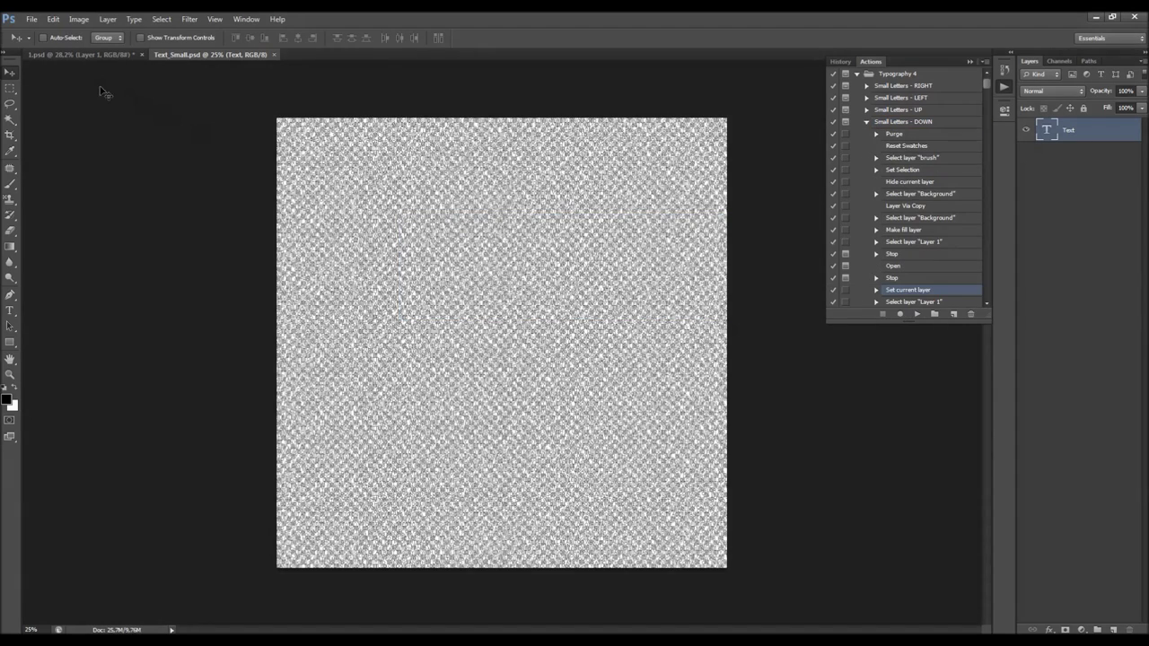
{"action": "left_click_drag", "start_coordinate": [476, 197], "coordinate": [459, 169]}
{"action": "left_click_drag", "start_coordinate": [491, 221], "coordinate": [560, 182]}
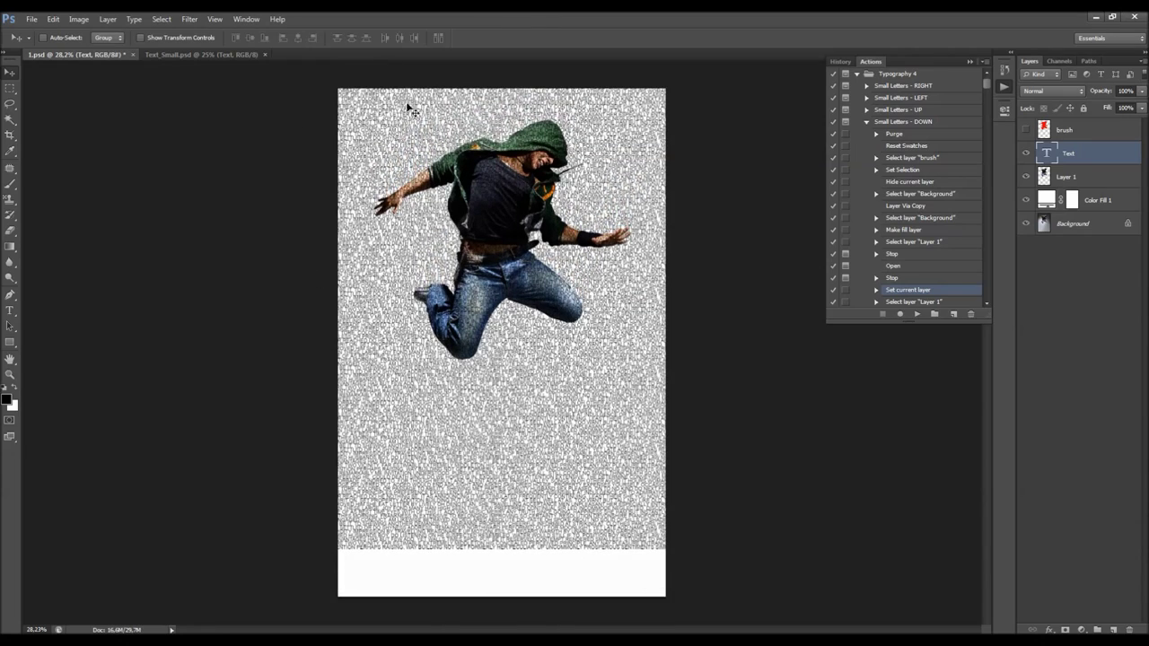
{"action": "left_click_drag", "start_coordinate": [558, 255], "coordinate": [558, 223]}
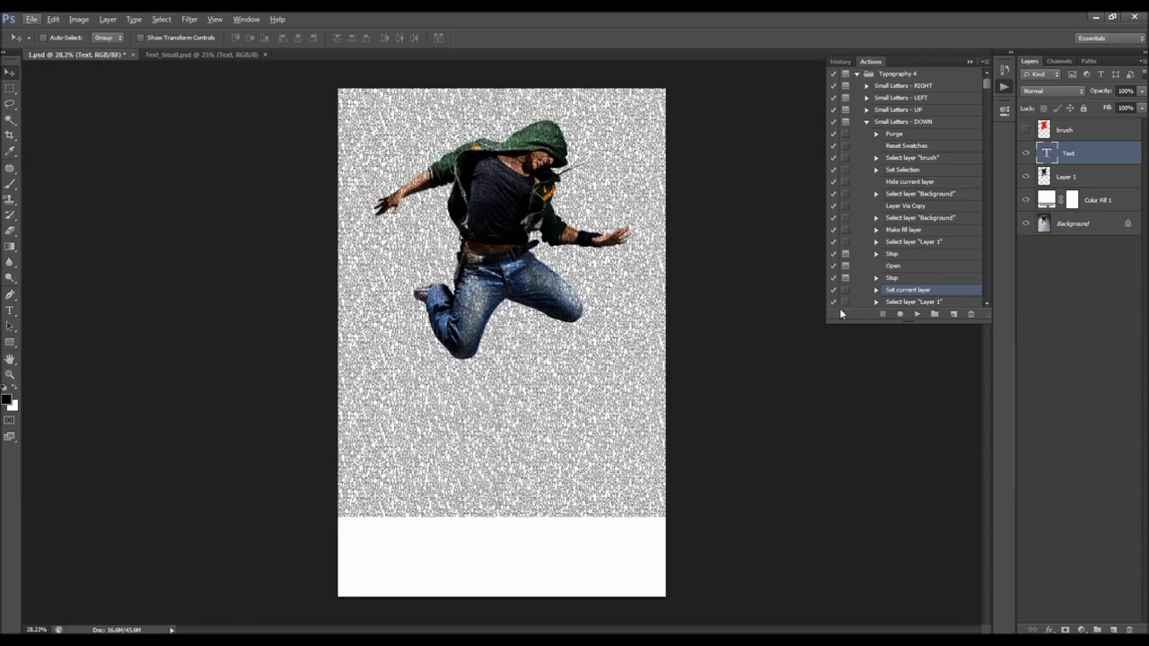
Resume the Small Letters - DOWN action and stop it at the message about brushing the dispersion area
{"action": "left_click", "coordinate": [917, 314]}
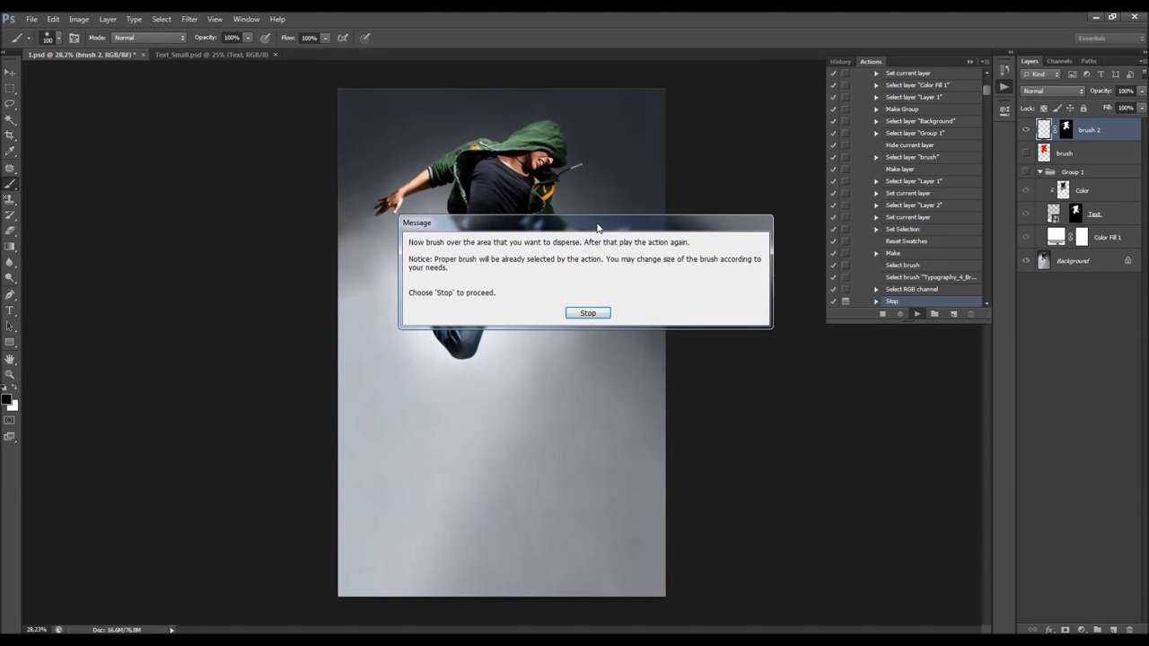
{"action": "left_click_drag", "start_coordinate": [599, 226], "coordinate": [594, 230]}
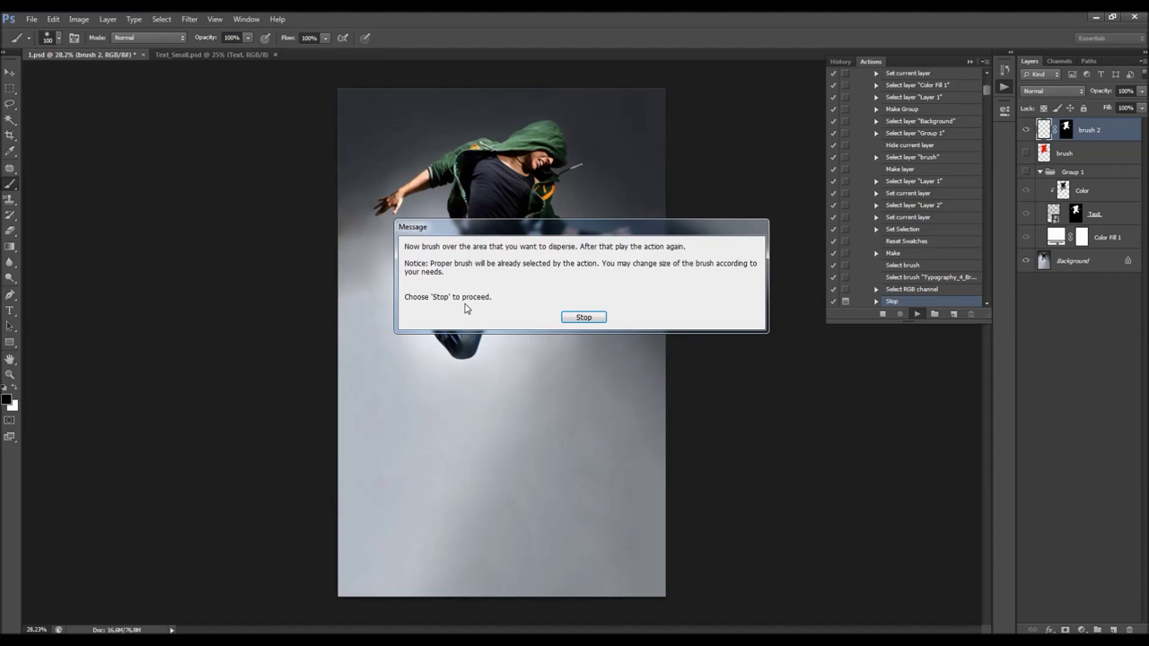
{"action": "left_click", "coordinate": [584, 318]}
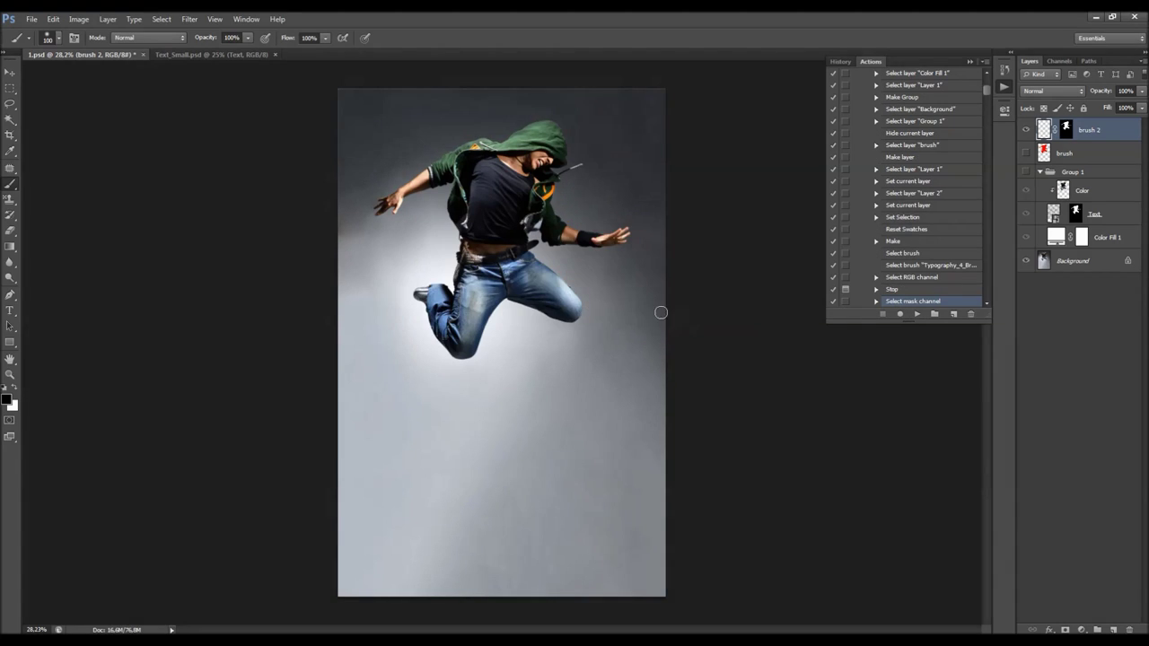
Set the foreground color to pure red, ff0000
{"action": "scroll", "coordinate": [521, 206], "scroll_direction": "up", "scroll_amount": 2}
{"action": "scroll", "coordinate": [427, 259], "scroll_direction": "up", "scroll_amount": 3}
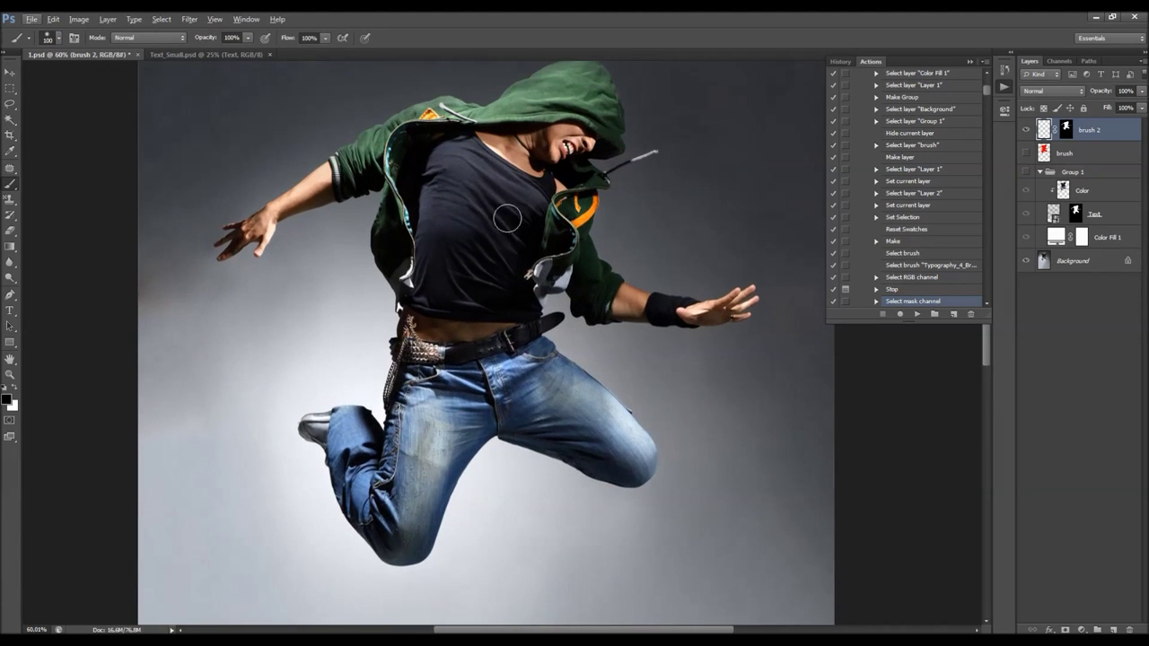
{"action": "left_click", "coordinate": [7, 398]}
{"action": "left_click", "coordinate": [557, 184]}
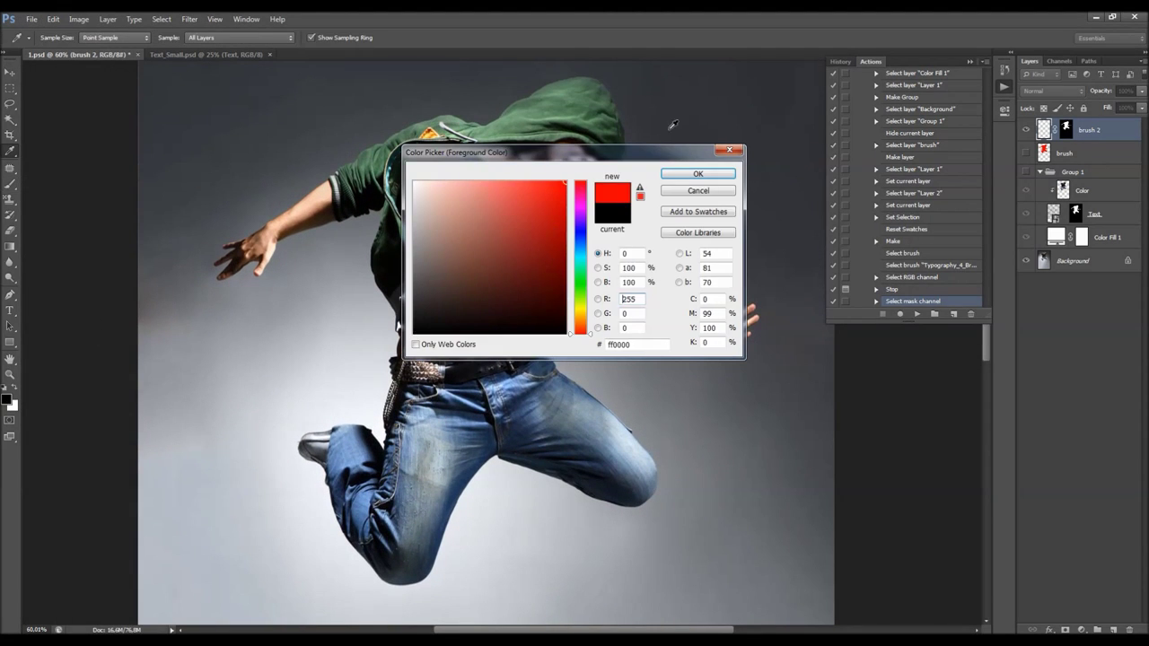
{"action": "left_click", "coordinate": [685, 171]}
Adjust the brush size and paint the man's left-side hand red on the brush 2 layer
{"action": "scroll", "coordinate": [431, 260], "scroll_direction": "down", "scroll_amount": 1}
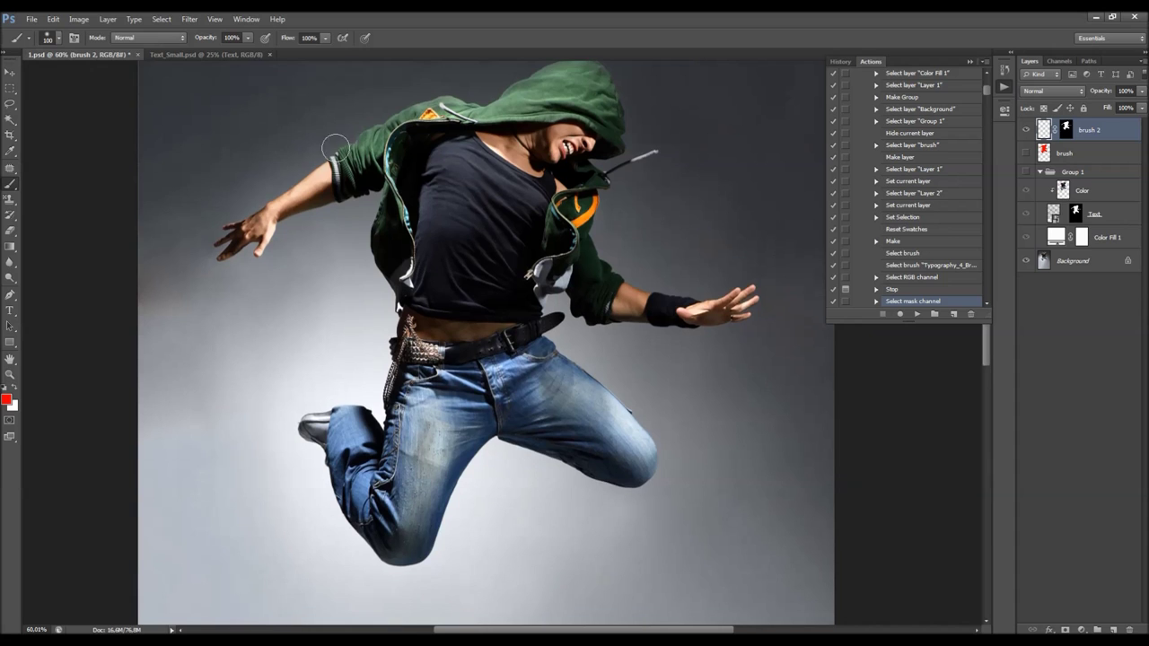
{"action": "scroll", "coordinate": [333, 141], "scroll_direction": "down", "scroll_amount": 1}
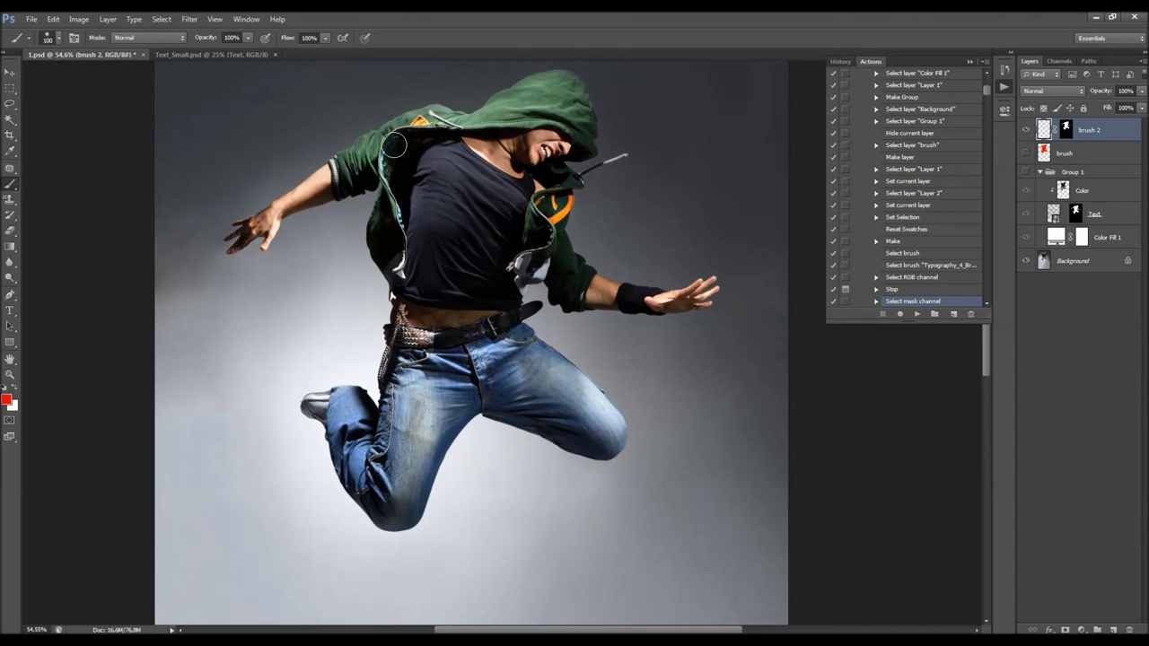
{"action": "scroll", "coordinate": [300, 323], "scroll_direction": "down", "scroll_amount": 1}
{"action": "scroll", "coordinate": [300, 323], "scroll_direction": "down", "scroll_amount": 1}
{"action": "scroll", "coordinate": [236, 243], "scroll_direction": "up", "scroll_amount": 2}
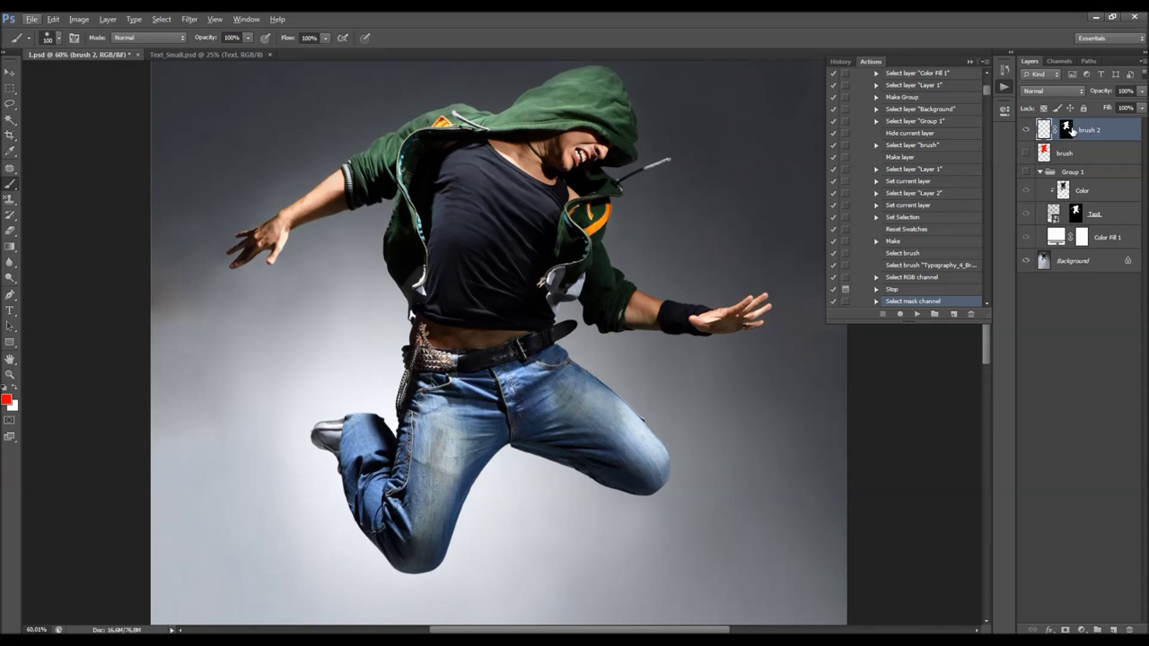
{"action": "scroll", "coordinate": [523, 190], "scroll_direction": "down", "scroll_amount": 1}
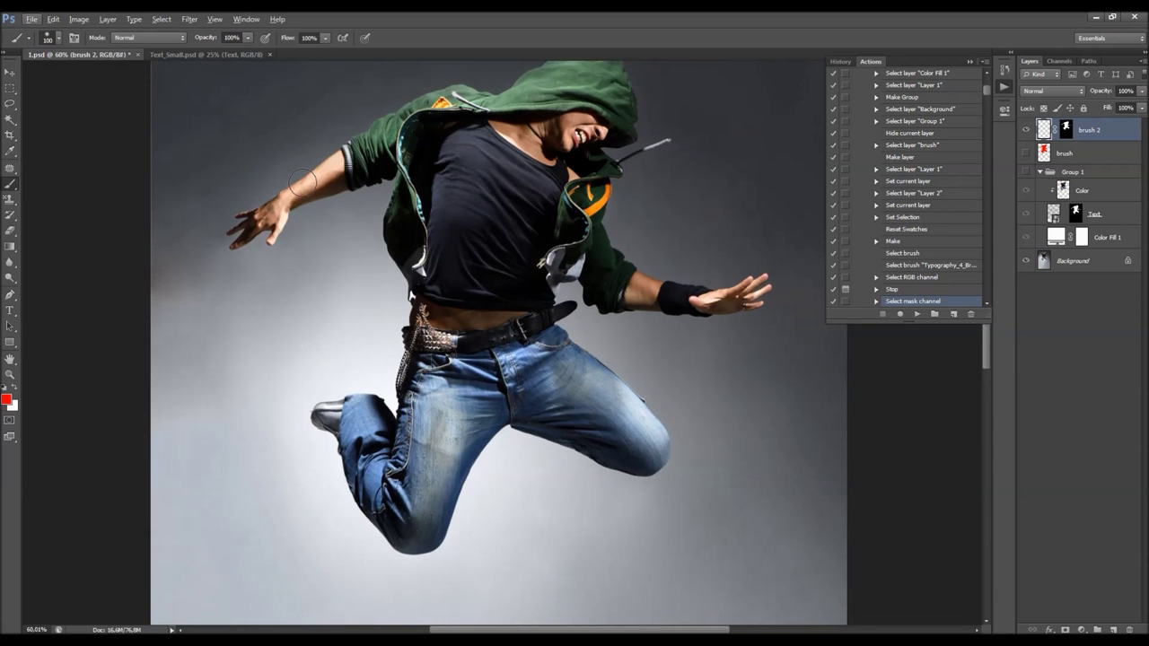
{"action": "scroll", "coordinate": [255, 178], "scroll_direction": "up", "scroll_amount": 2}
{"action": "scroll", "coordinate": [269, 216], "scroll_direction": "up", "scroll_amount": 2}
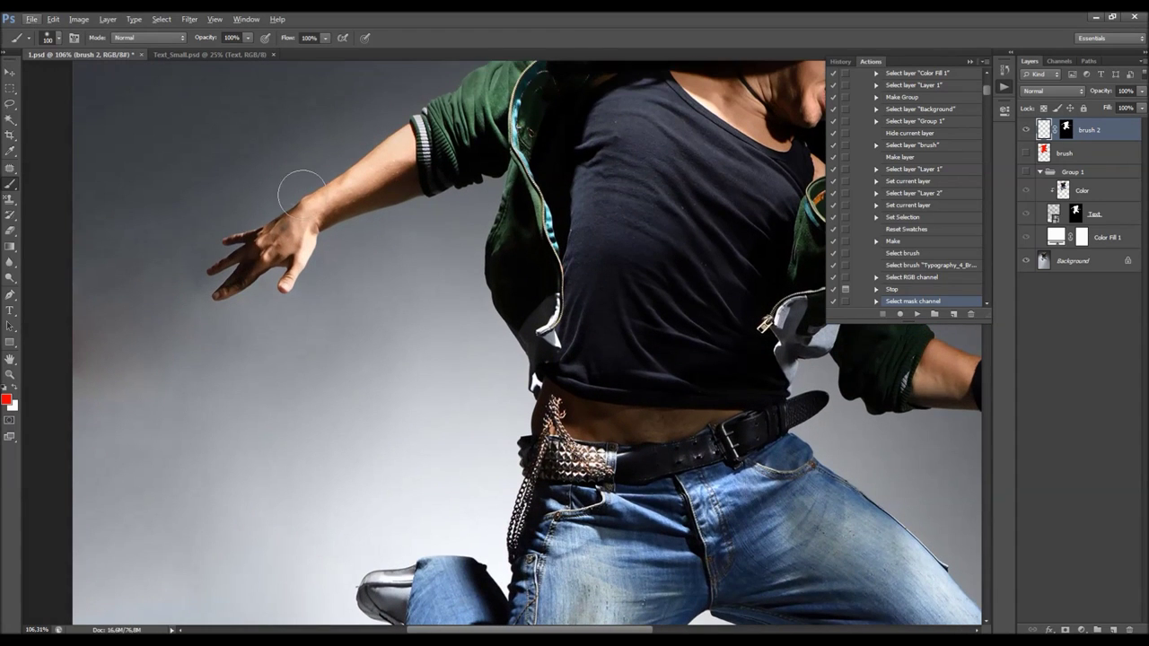
{"action": "key", "text": "bracketleft"}
{"action": "key", "text": "bracketleft"}
{"action": "key", "text": "bracketleft"}
{"action": "key", "text": "bracketleft"}
{"action": "key", "text": "bracketleft"}
{"action": "key", "text": "bracketleft"}
{"action": "key", "text": "bracketleft"}
{"action": "key", "text": "bracketright"}
{"action": "key", "text": "bracketright"}
{"action": "key", "text": "bracketright"}
{"action": "key", "text": "bracketright"}
{"action": "key", "text": "bracketright"}
{"action": "key", "text": "bracketright"}
{"action": "mouse_move", "coordinate": [339, 177]}
{"action": "left_mouse_down"}
{"action": "mouse_move", "coordinate": [293, 187]}
{"action": "mouse_move", "coordinate": [205, 287]}
{"action": "mouse_move", "coordinate": [225, 238]}
{"action": "mouse_move", "coordinate": [263, 206]}
{"action": "mouse_move", "coordinate": [287, 209]}
{"action": "left_mouse_up"}
Enlarge the brush to 125 px and paint the left-side forearm and the opposite hand and forearm red
{"action": "key", "text": "bracketright"}
{"action": "key", "text": "bracketright"}
{"action": "key", "text": "ctrl+0"}
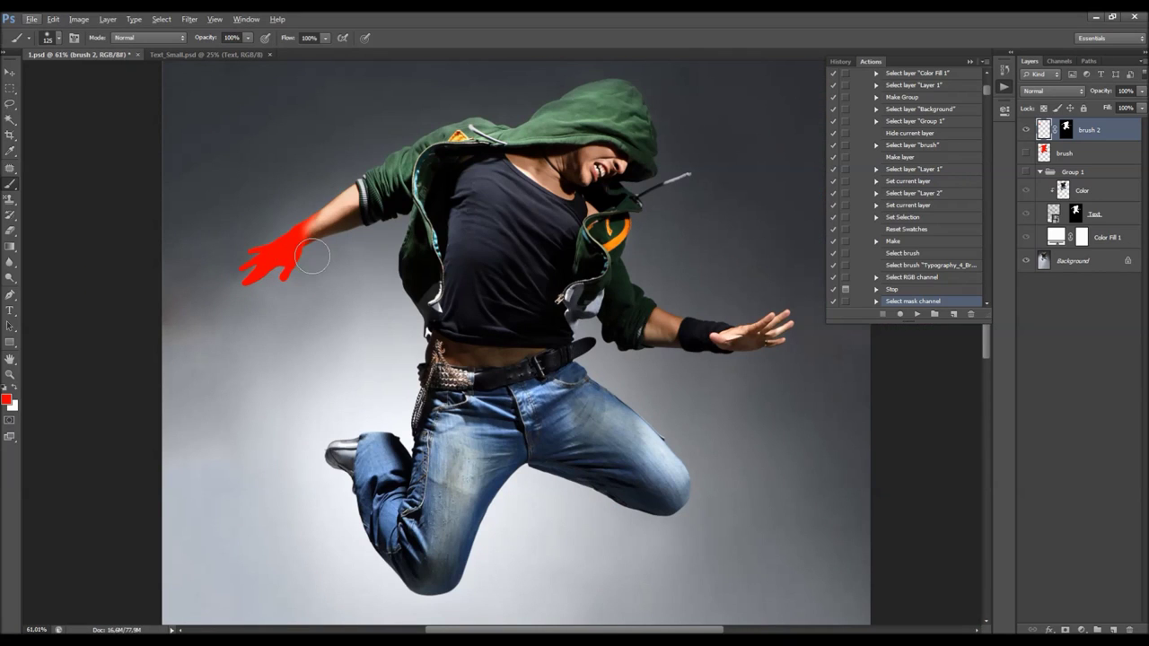
{"action": "left_click_drag", "start_coordinate": [303, 229], "coordinate": [319, 235]}
{"action": "scroll", "coordinate": [266, 290], "scroll_direction": "down", "scroll_amount": 2}
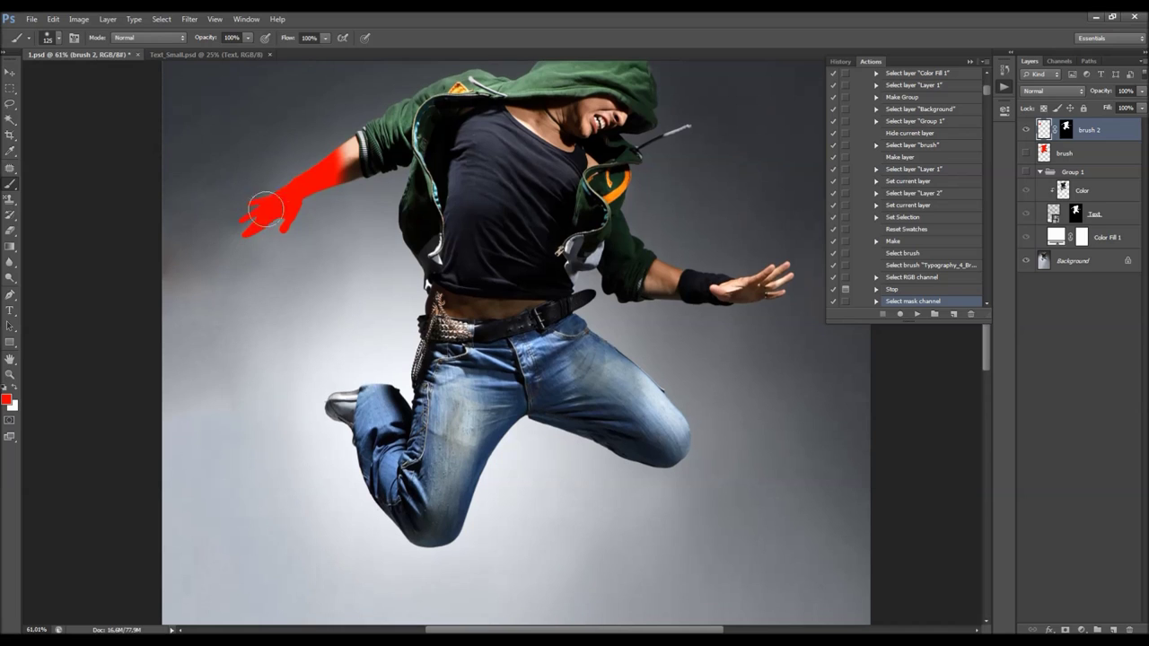
{"action": "mouse_move", "coordinate": [773, 274]}
{"action": "left_mouse_down"}
{"action": "mouse_move", "coordinate": [720, 321]}
{"action": "mouse_move", "coordinate": [690, 271]}
{"action": "left_mouse_up"}
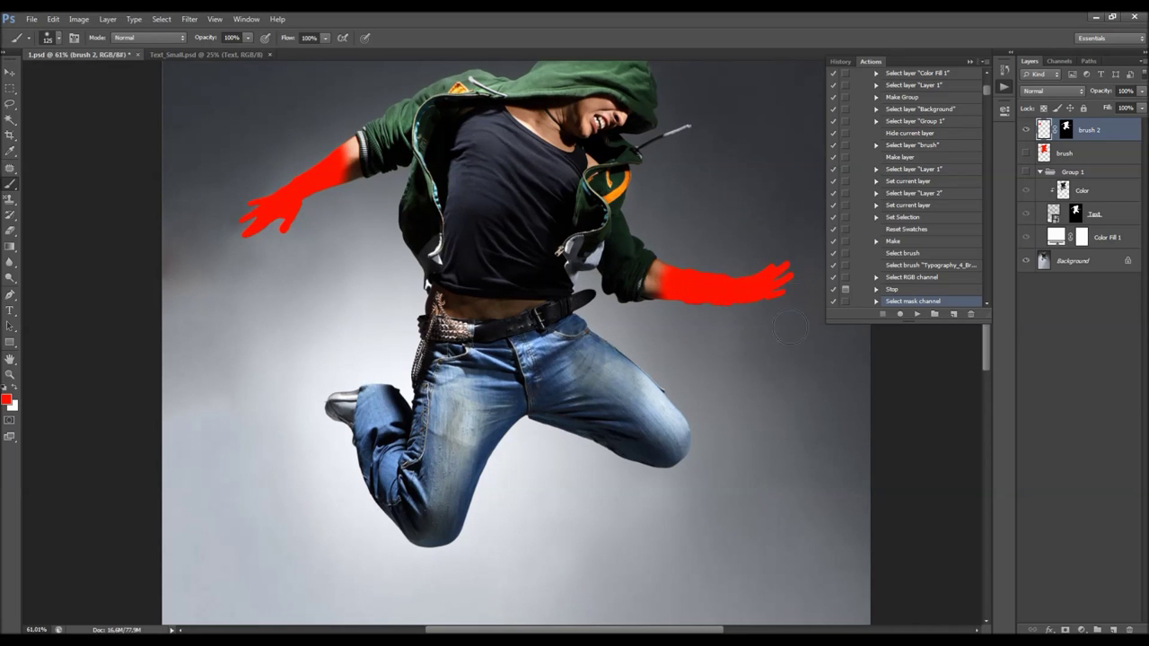
Paint the left-side shoe, lower leg and knee, plus the opposite knee and lower thigh, red
{"action": "scroll", "coordinate": [539, 355], "scroll_direction": "down", "scroll_amount": 1}
{"action": "mouse_move", "coordinate": [330, 377]}
{"action": "left_mouse_down"}
{"action": "mouse_move", "coordinate": [367, 361]}
{"action": "mouse_move", "coordinate": [379, 381]}
{"action": "mouse_move", "coordinate": [390, 369]}
{"action": "mouse_move", "coordinate": [391, 387]}
{"action": "mouse_move", "coordinate": [362, 416]}
{"action": "mouse_move", "coordinate": [336, 409]}
{"action": "mouse_move", "coordinate": [394, 490]}
{"action": "mouse_move", "coordinate": [411, 504]}
{"action": "mouse_move", "coordinate": [476, 483]}
{"action": "mouse_move", "coordinate": [461, 475]}
{"action": "left_mouse_up"}
{"action": "mouse_move", "coordinate": [392, 455]}
{"action": "left_mouse_down"}
{"action": "mouse_move", "coordinate": [408, 436]}
{"action": "mouse_move", "coordinate": [451, 474]}
{"action": "left_mouse_up"}
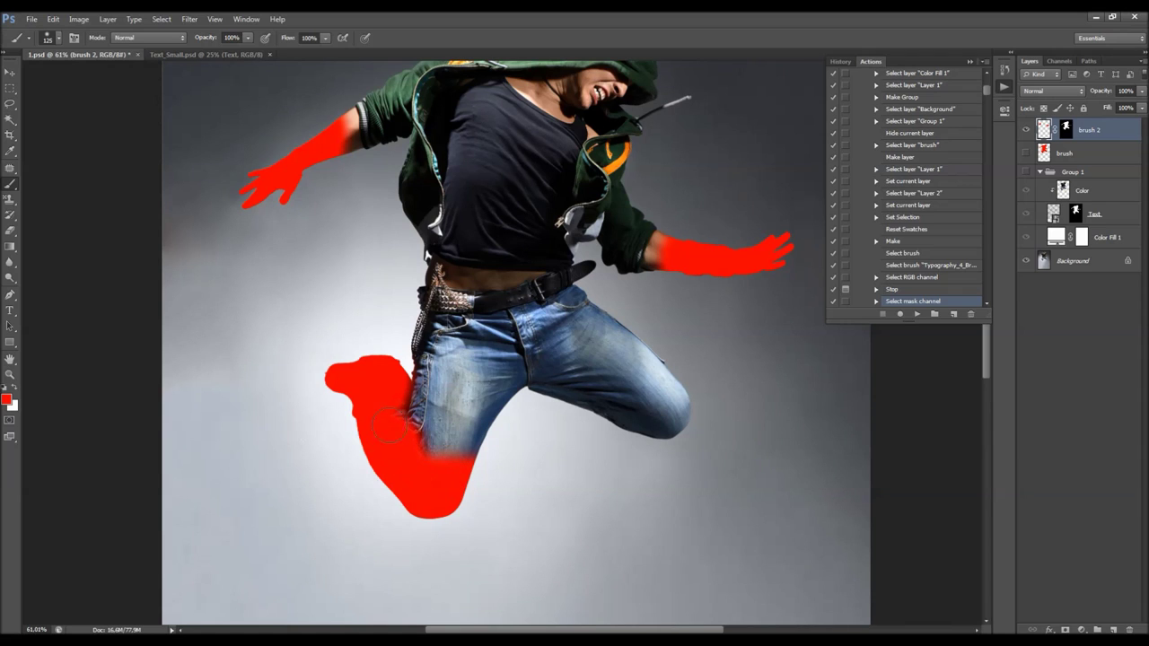
{"action": "scroll", "coordinate": [464, 493], "scroll_direction": "down", "scroll_amount": 2}
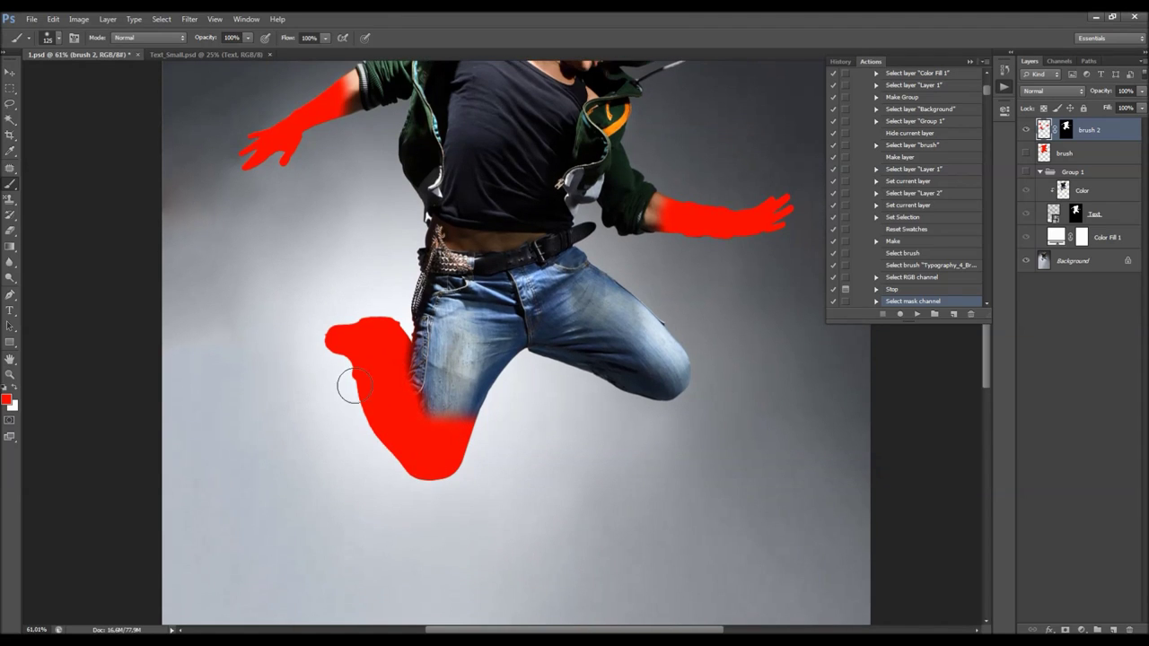
{"action": "mouse_move", "coordinate": [649, 391]}
{"action": "left_mouse_down"}
{"action": "mouse_move", "coordinate": [622, 382]}
{"action": "mouse_move", "coordinate": [655, 395]}
{"action": "mouse_move", "coordinate": [682, 387]}
{"action": "mouse_move", "coordinate": [643, 307]}
{"action": "mouse_move", "coordinate": [618, 297]}
{"action": "mouse_move", "coordinate": [616, 379]}
{"action": "left_mouse_up"}
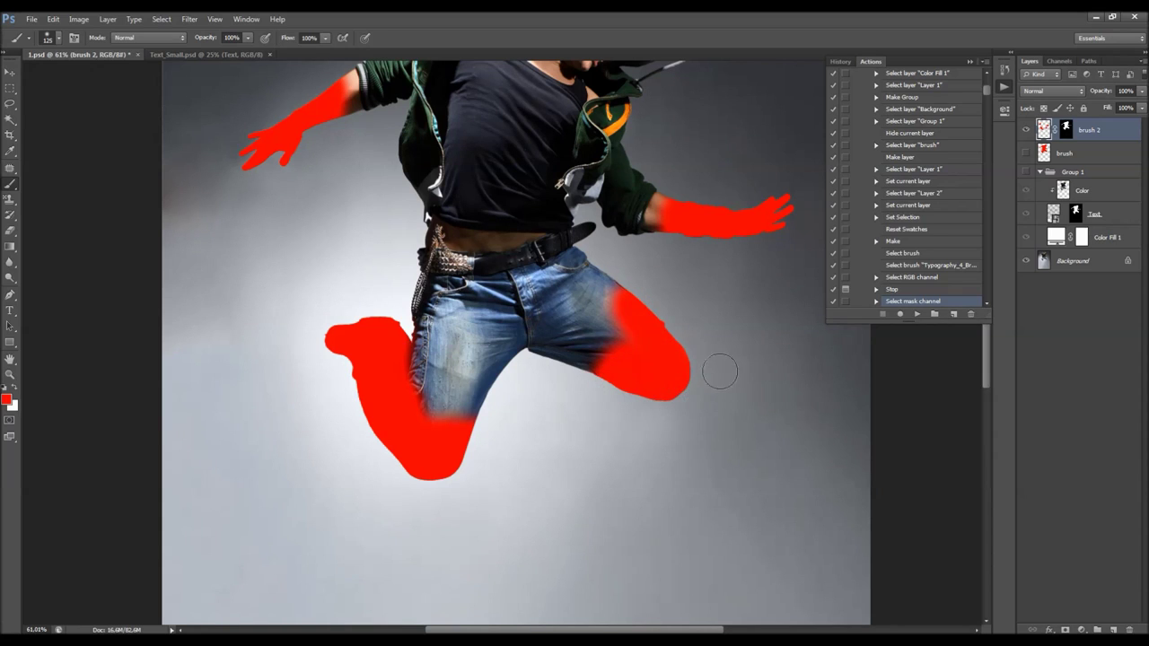
{"action": "key", "text": "ctrl+0"}
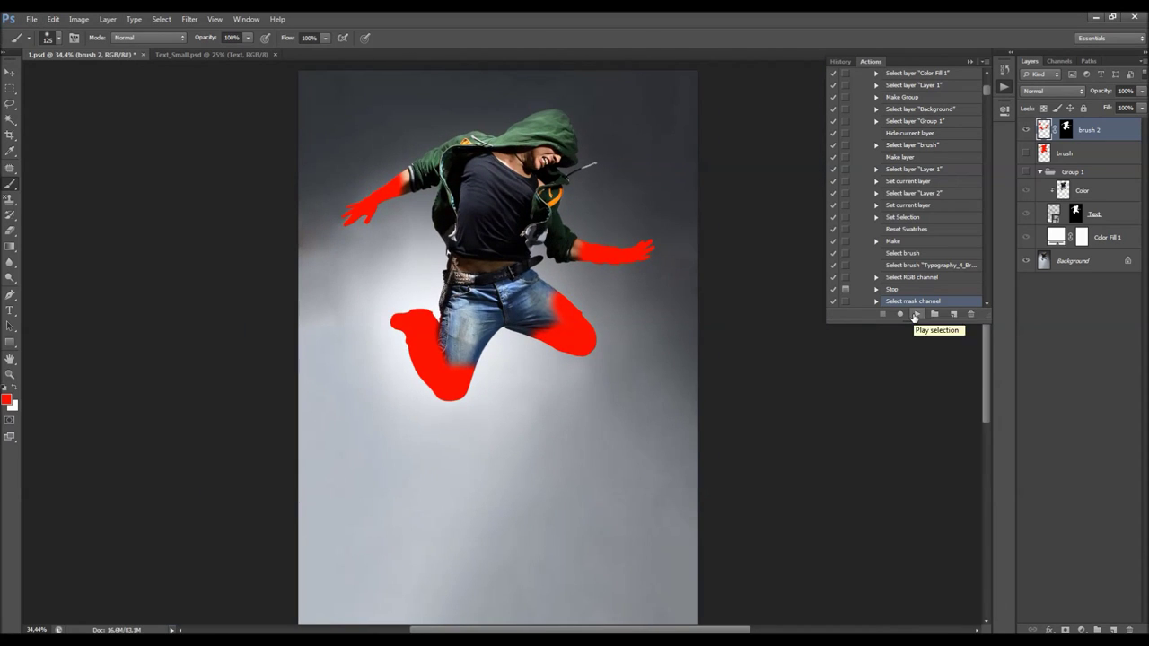
Resume the action and fill the work path using scripted patterns with the Random Fill script
{"action": "left_click", "coordinate": [914, 316]}
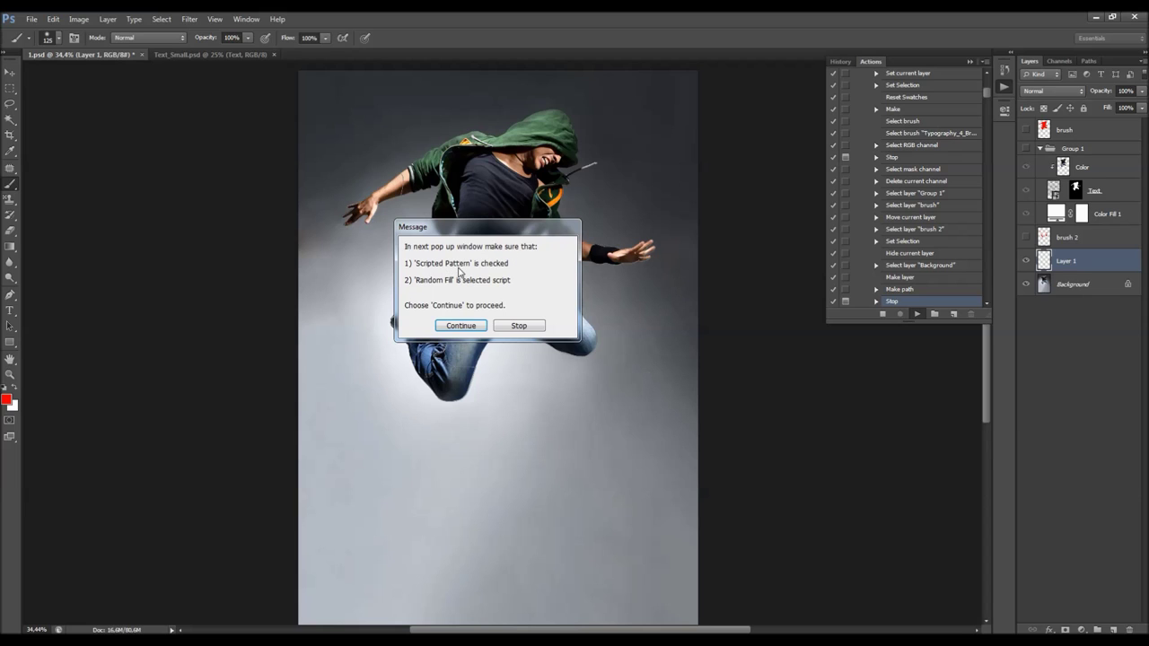
{"action": "left_click", "coordinate": [465, 325]}
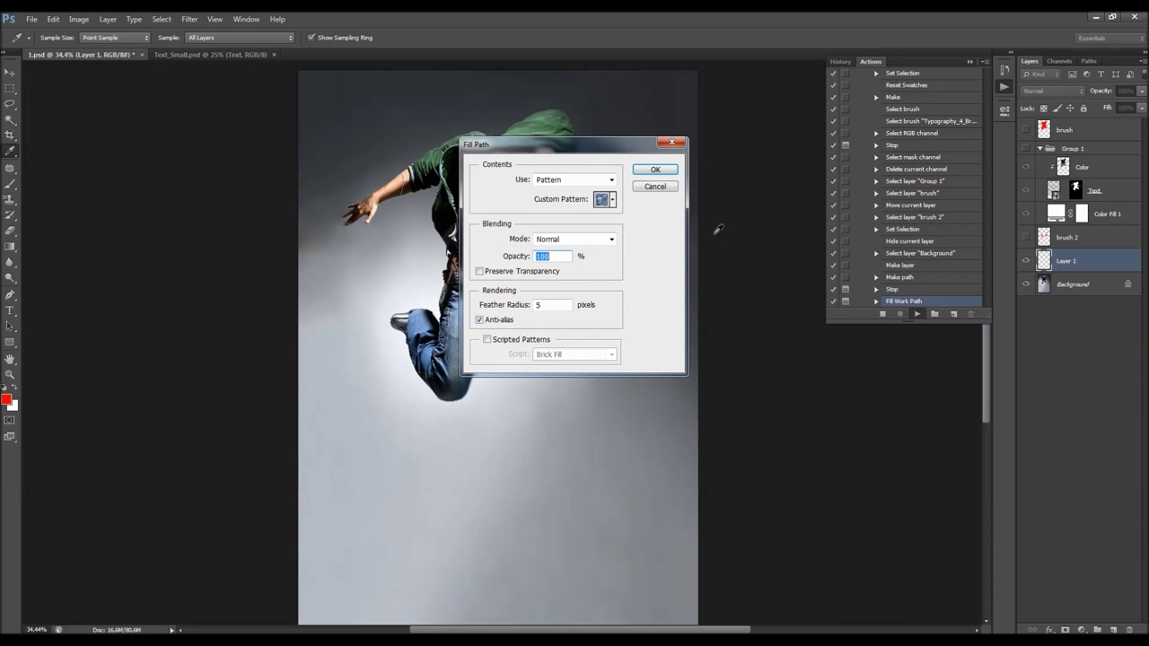
{"action": "left_click", "coordinate": [505, 347]}
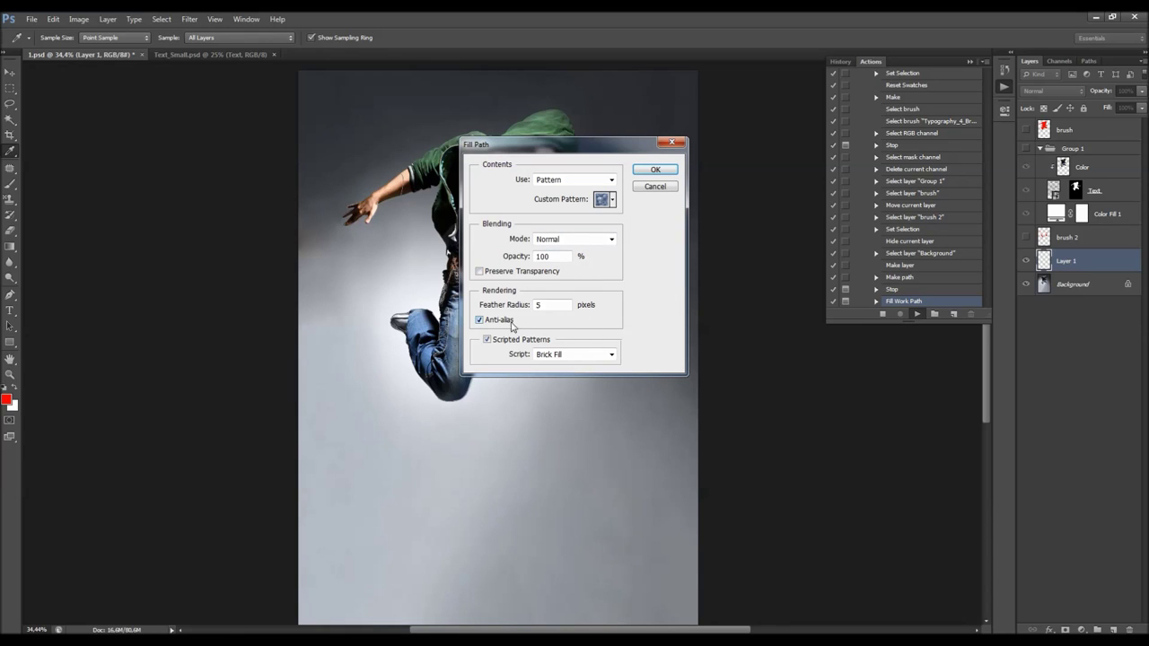
{"action": "left_click", "coordinate": [491, 342]}
{"action": "left_click", "coordinate": [491, 341]}
{"action": "left_click", "coordinate": [574, 355]}
{"action": "left_click", "coordinate": [567, 376]}
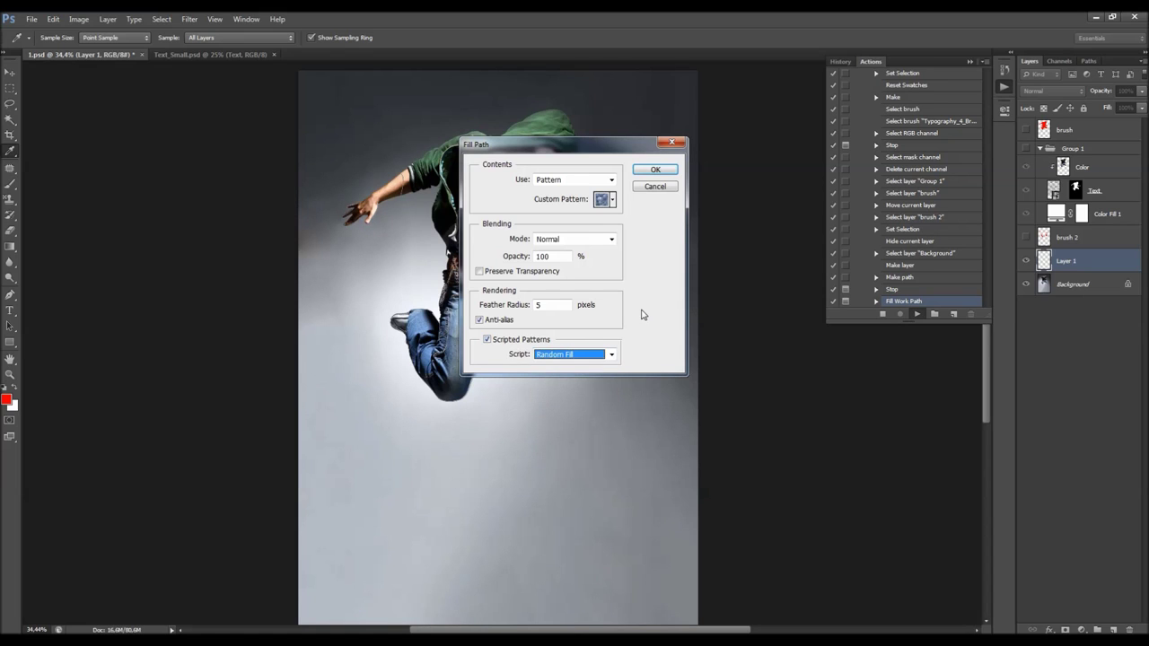
{"action": "key", "text": "Tab"}
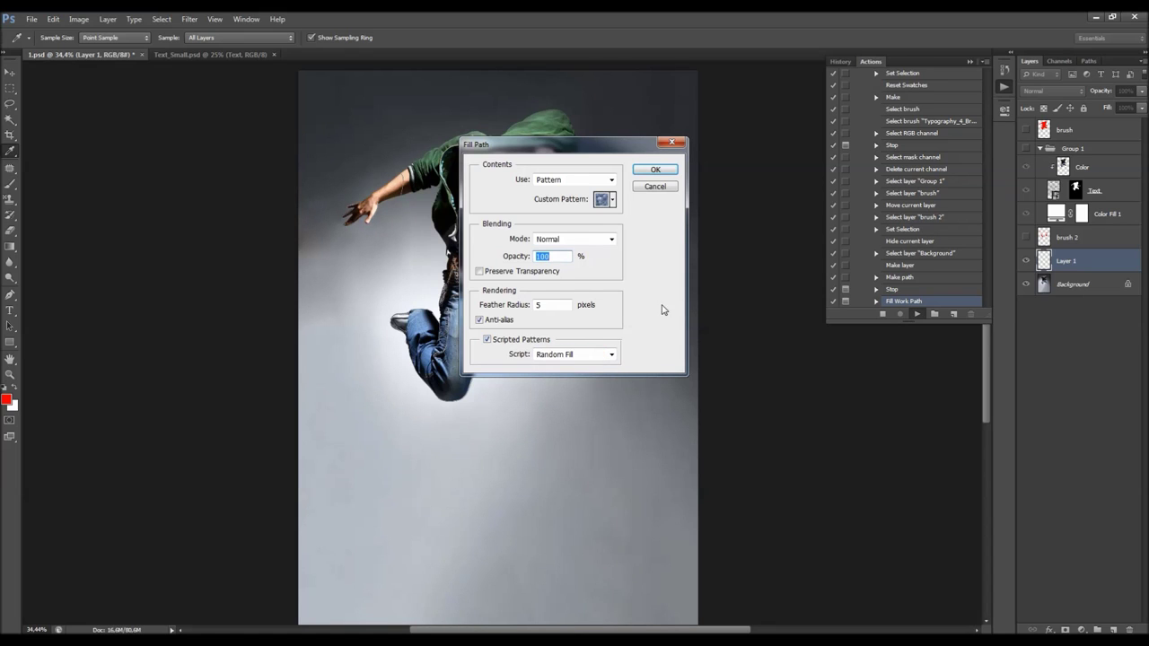
{"action": "left_click", "coordinate": [655, 171]}
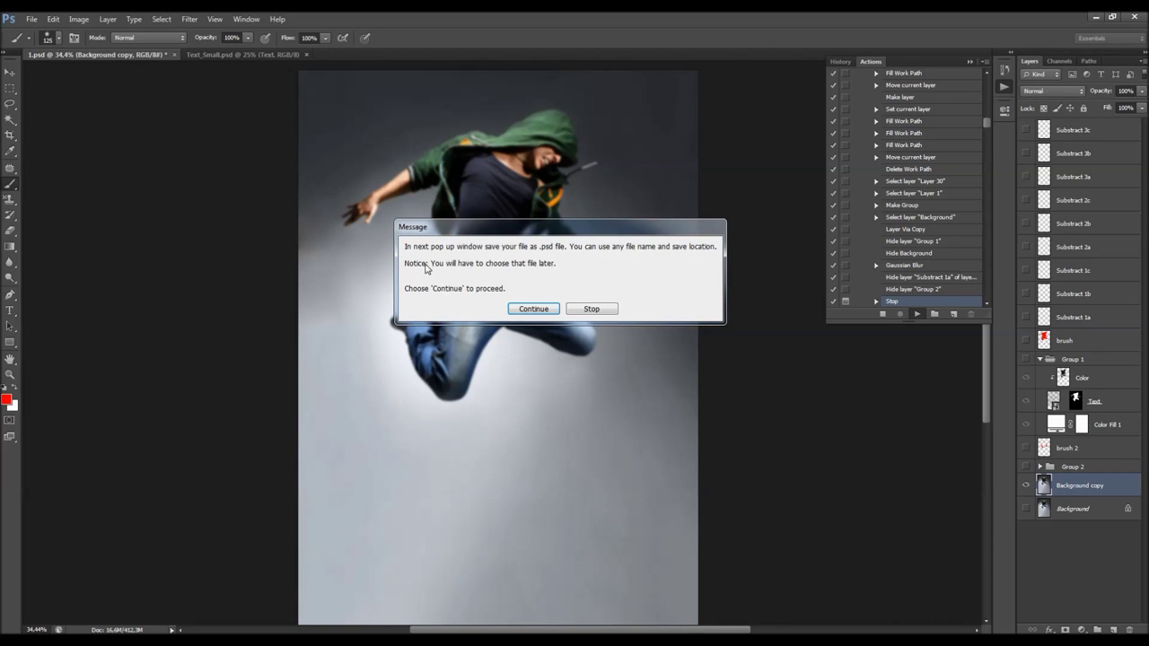
Continue the action and save a layered Photoshop copy named Example to the Desktop, with maximized compatibility
{"action": "left_click", "coordinate": [531, 308]}
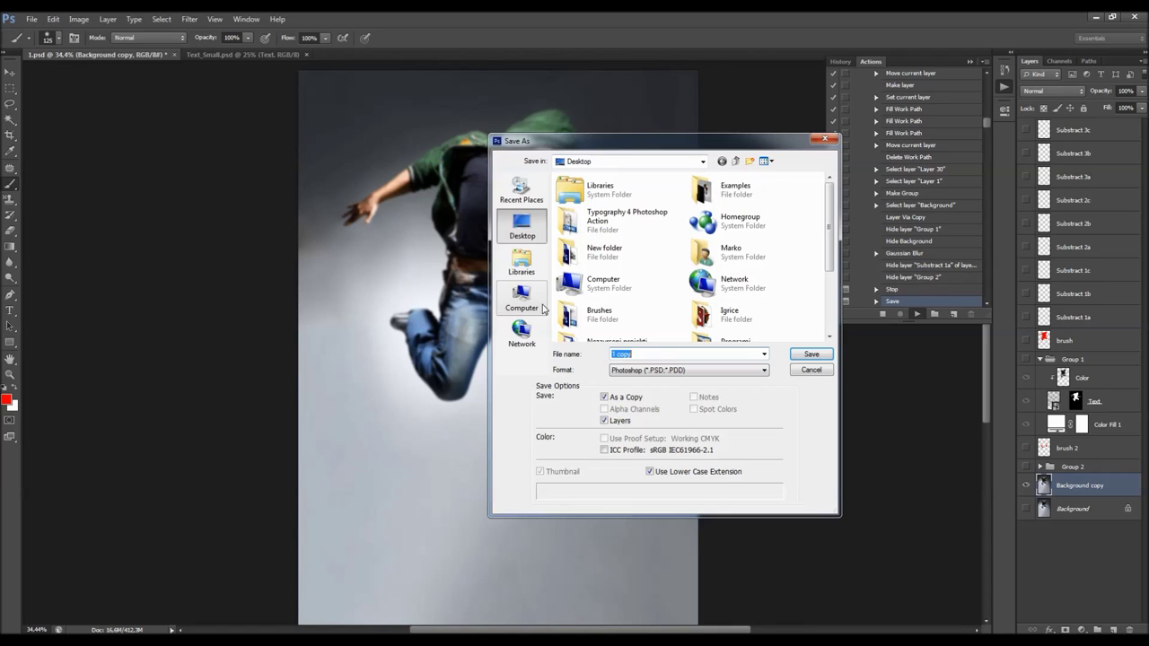
{"action": "type", "text": "Example"}
{"action": "left_click", "coordinate": [639, 370]}
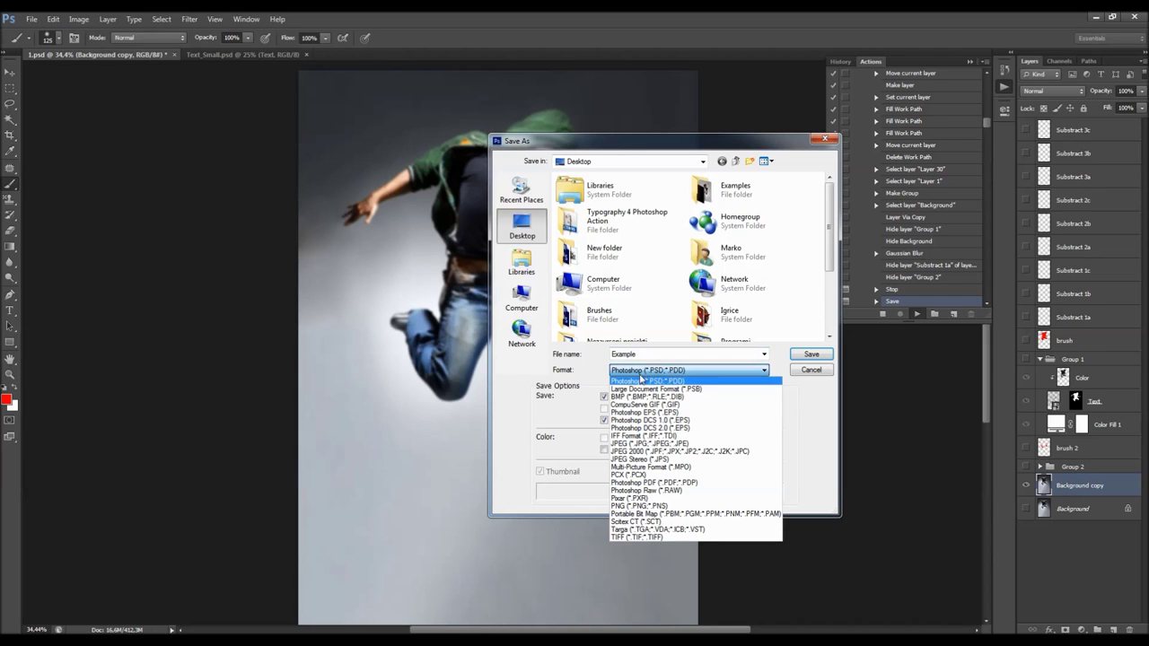
{"action": "left_click", "coordinate": [616, 377]}
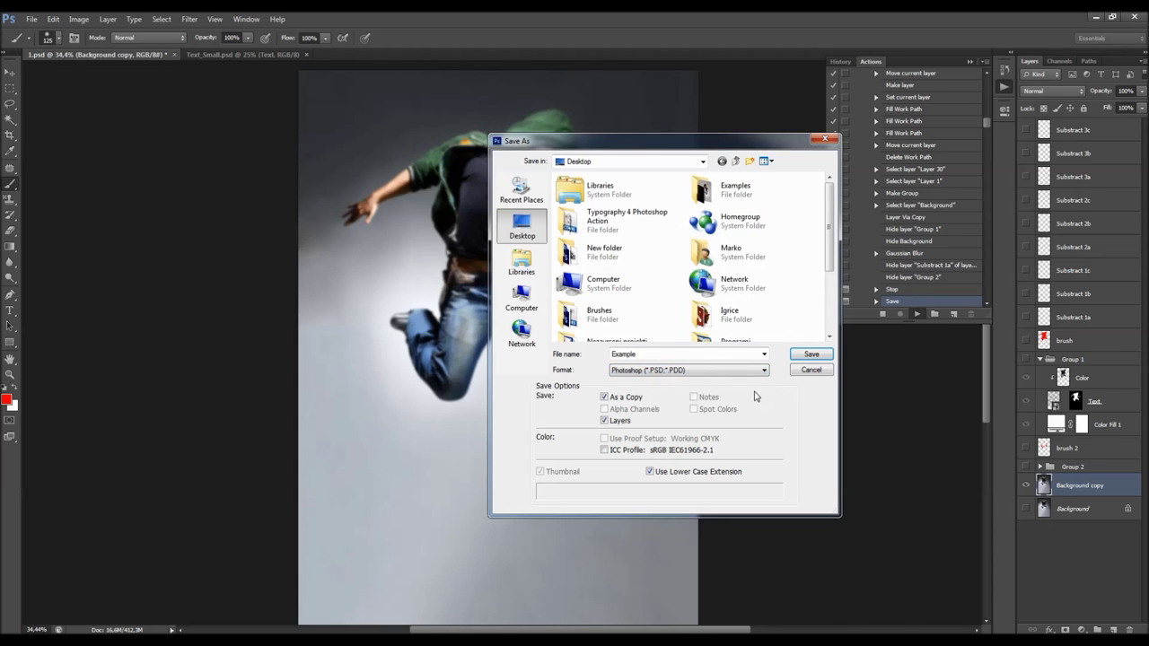
{"action": "left_click", "coordinate": [826, 354]}
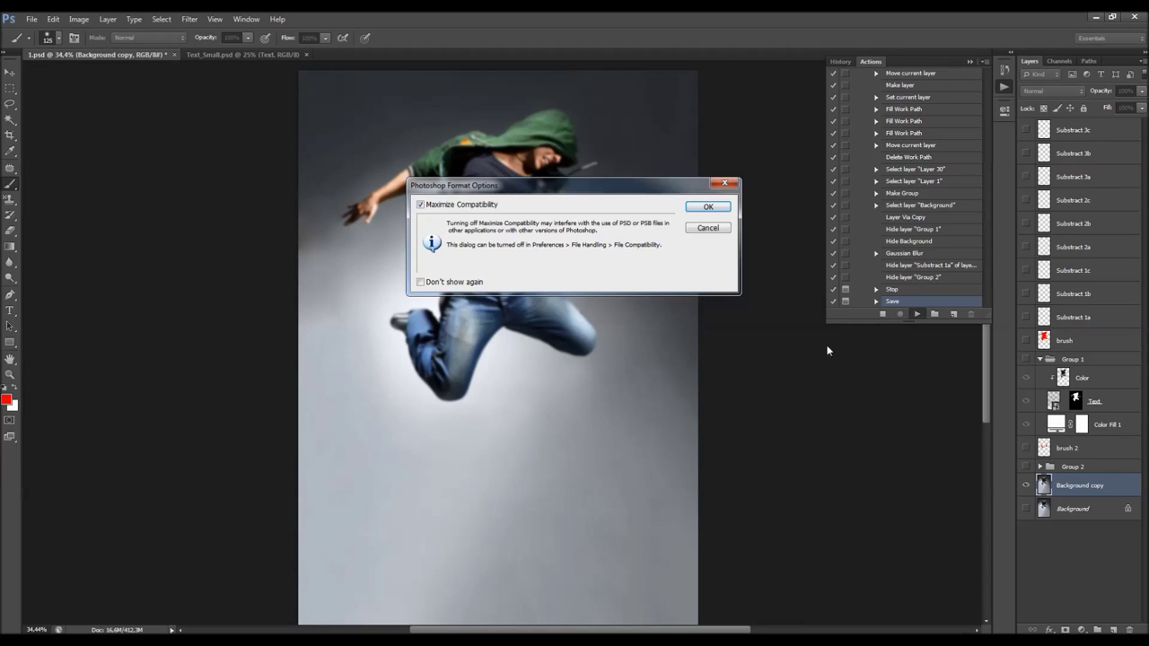
{"action": "left_click", "coordinate": [708, 209]}
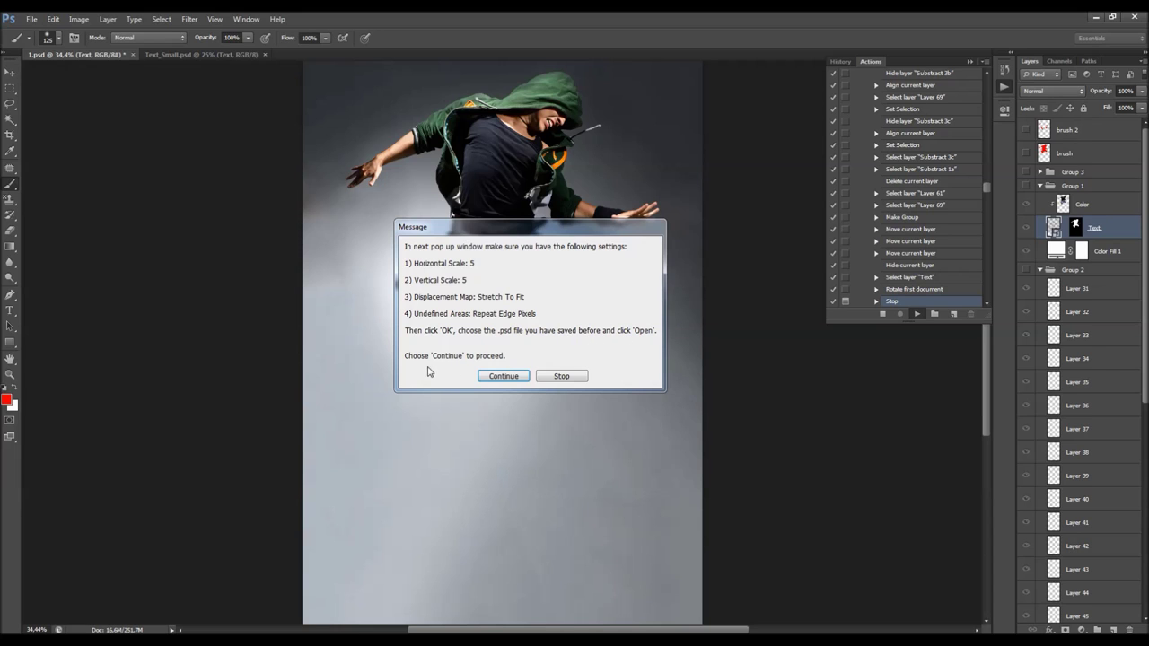
Displace the Text layer with horizontal and vertical scale 5, Stretch To Fit and Repeat Edge Pixels, using Example.psd as the displacement map
{"action": "left_click", "coordinate": [510, 376]}
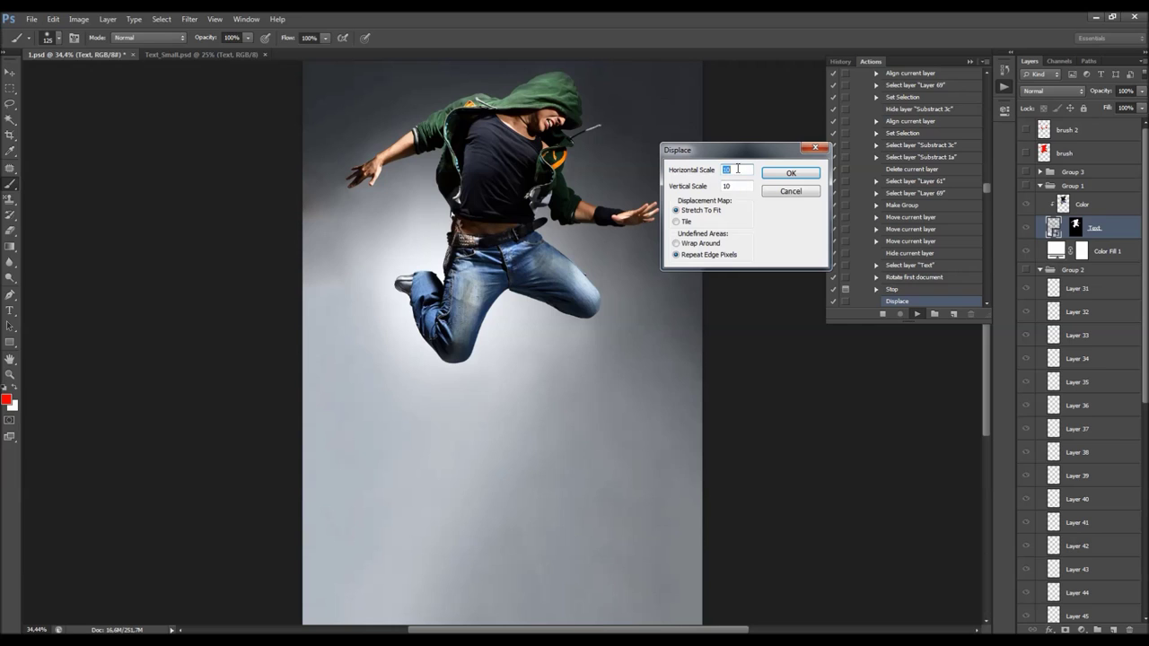
{"action": "key", "text": "Tab"}
{"action": "type", "text": "5"}
{"action": "left_click", "coordinate": [793, 173]}
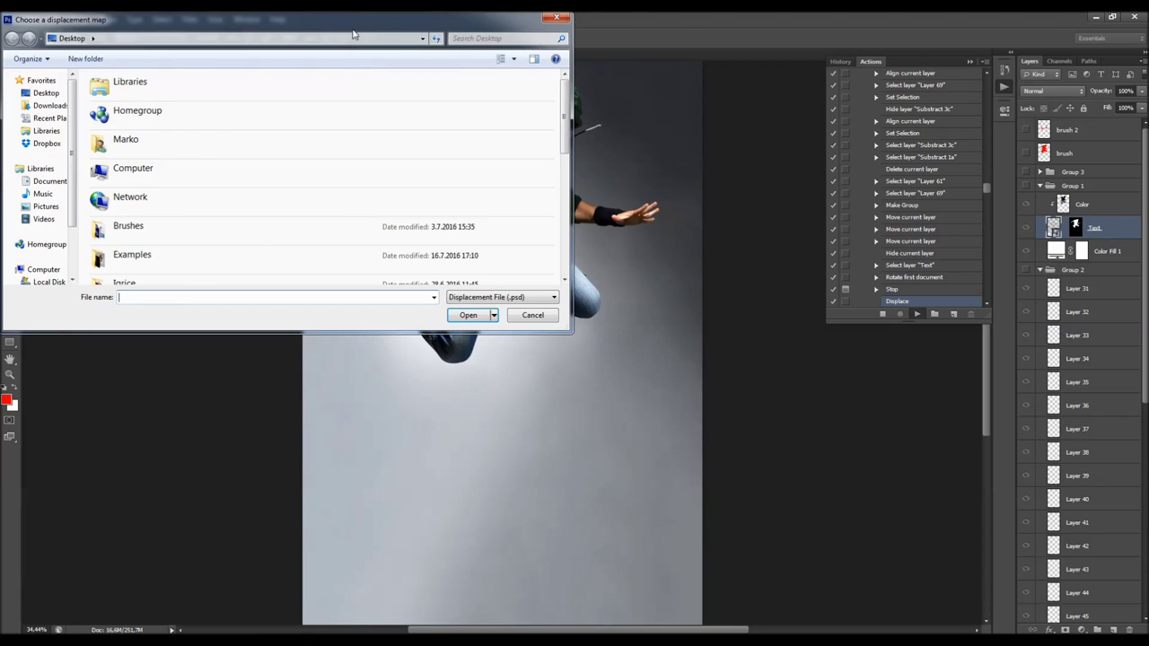
{"action": "left_click_drag", "start_coordinate": [675, 172], "coordinate": [672, 269]}
{"action": "left_click", "coordinate": [422, 214]}
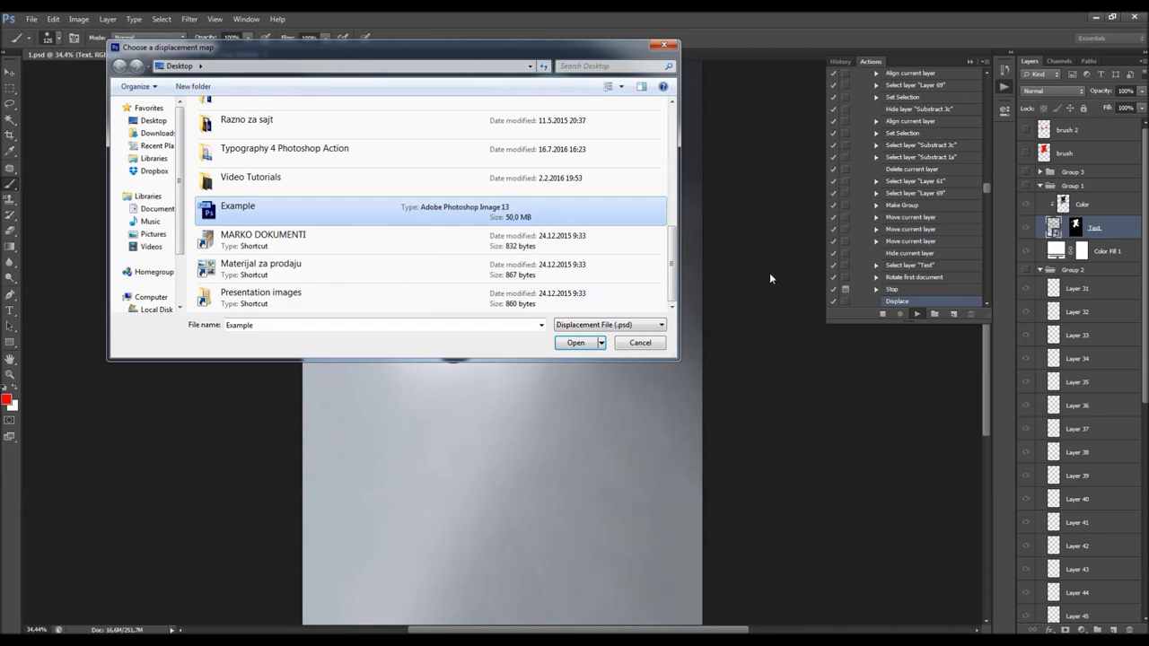
{"action": "left_click", "coordinate": [581, 343]}
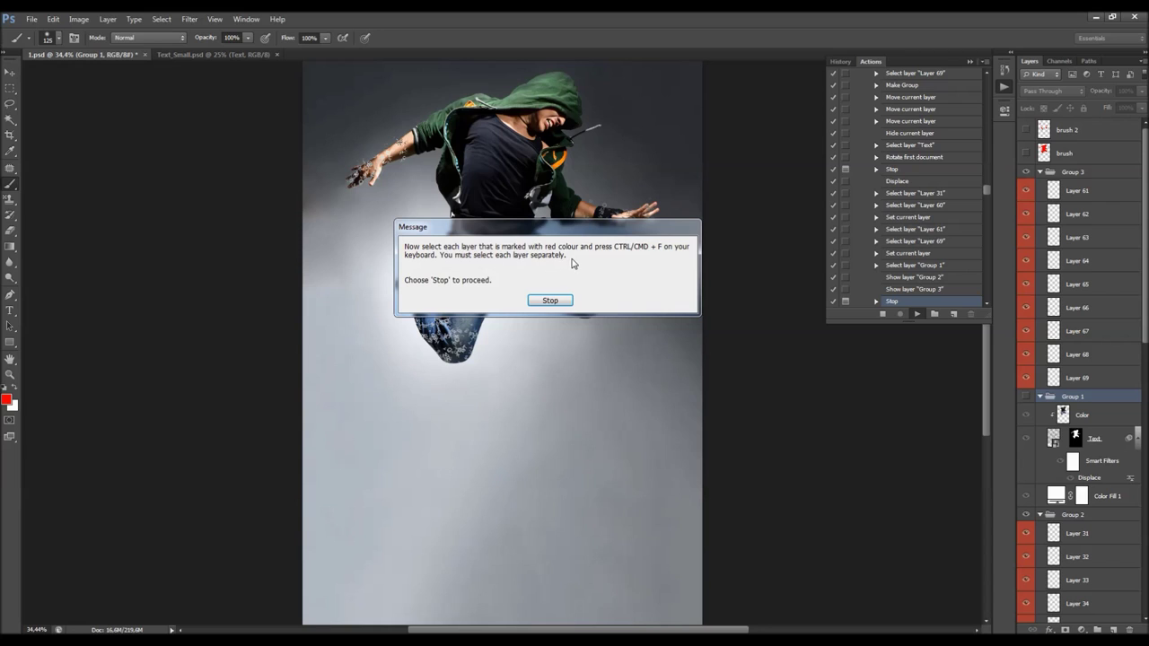
Dismiss the action's message and reapply the last filter separately to each red-marked layer in Group 3, Layer 61 through Layer 69
{"action": "left_click", "coordinate": [549, 302]}
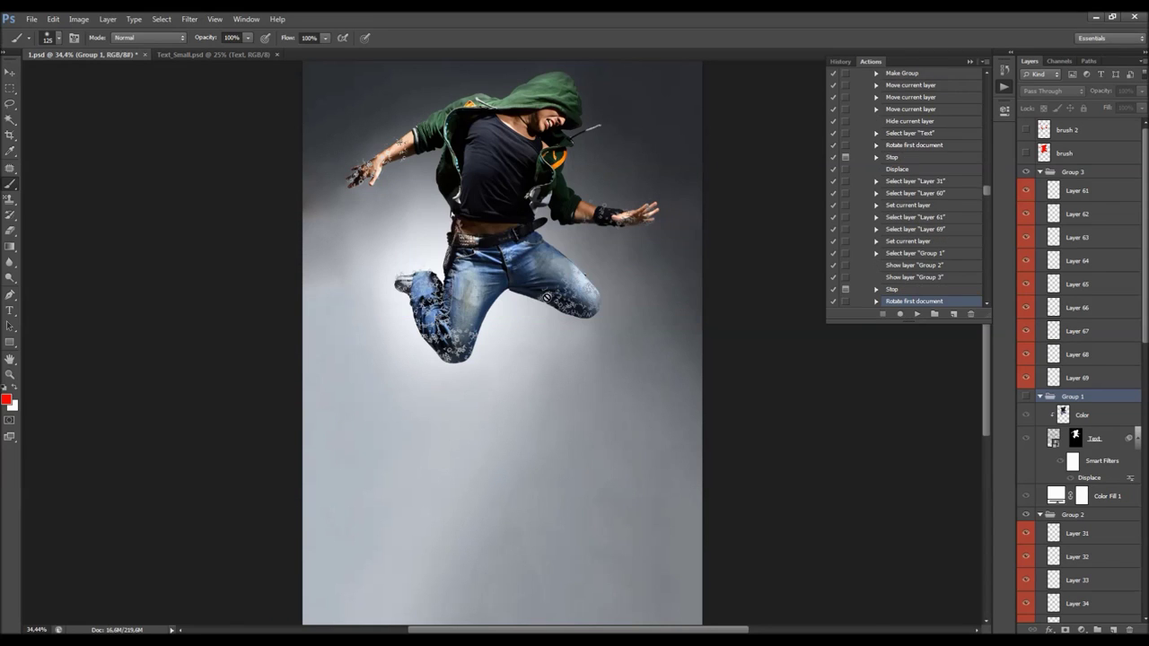
{"action": "key", "text": "v"}
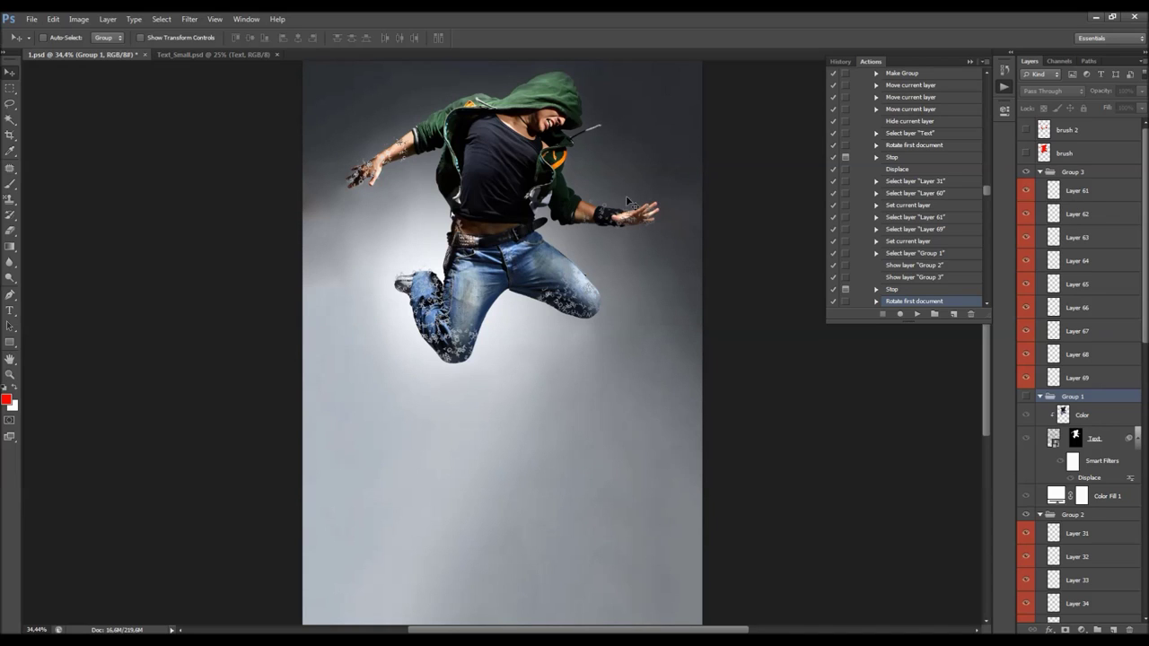
{"action": "left_click", "coordinate": [1098, 196]}
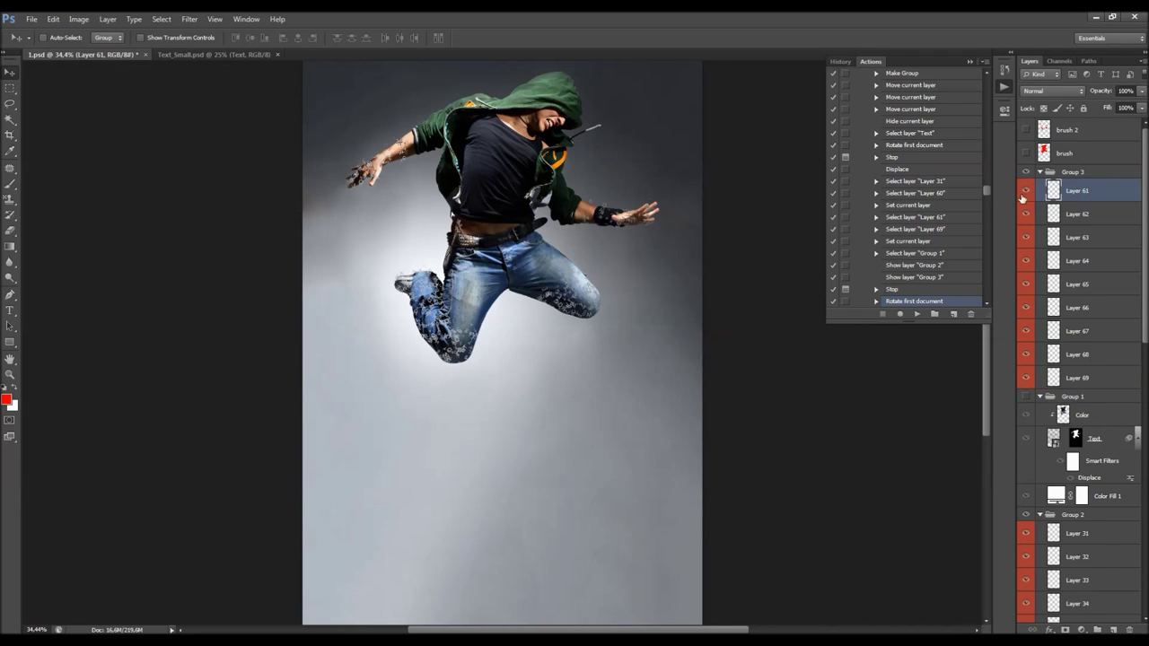
{"action": "scroll", "coordinate": [1059, 194], "scroll_direction": "down", "scroll_amount": 4}
{"action": "scroll", "coordinate": [1072, 199], "scroll_direction": "up", "scroll_amount": 4}
{"action": "left_click", "coordinate": [1100, 213]}
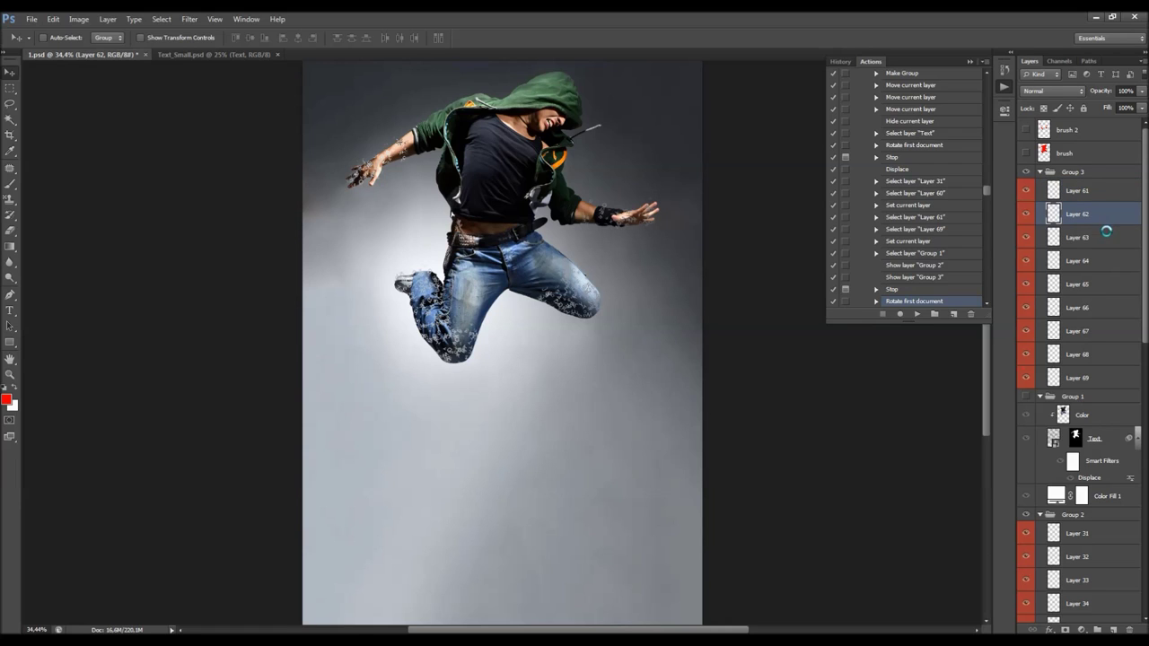
{"action": "left_click", "coordinate": [1101, 237]}
{"action": "left_click", "coordinate": [1093, 261]}
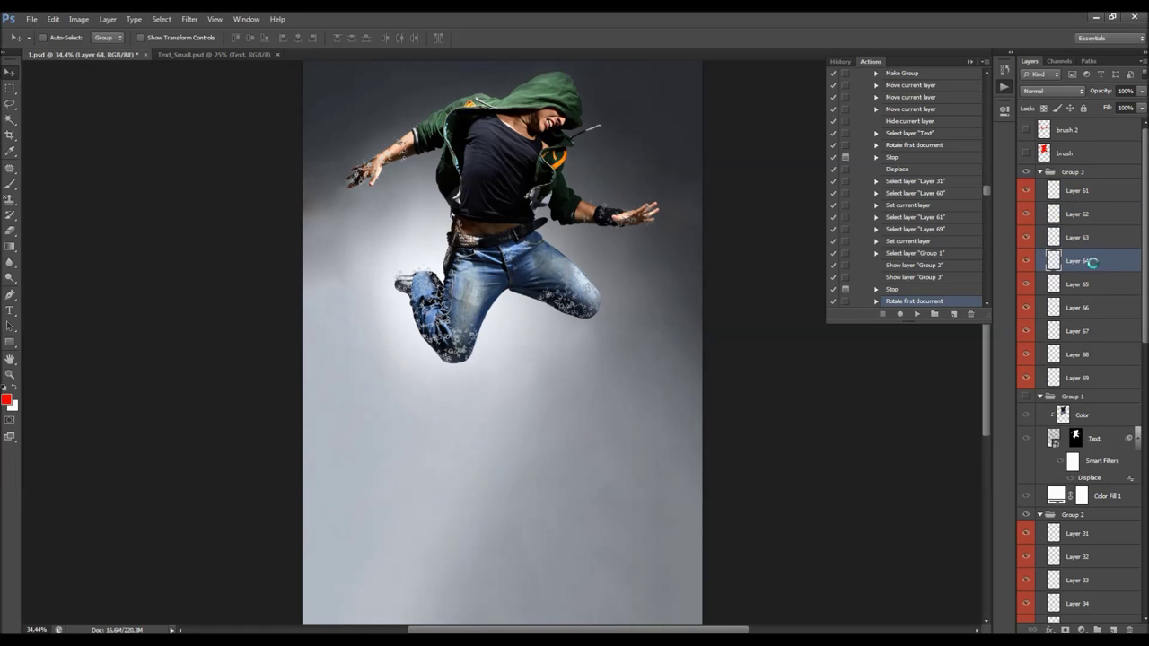
{"action": "left_click", "coordinate": [1095, 284]}
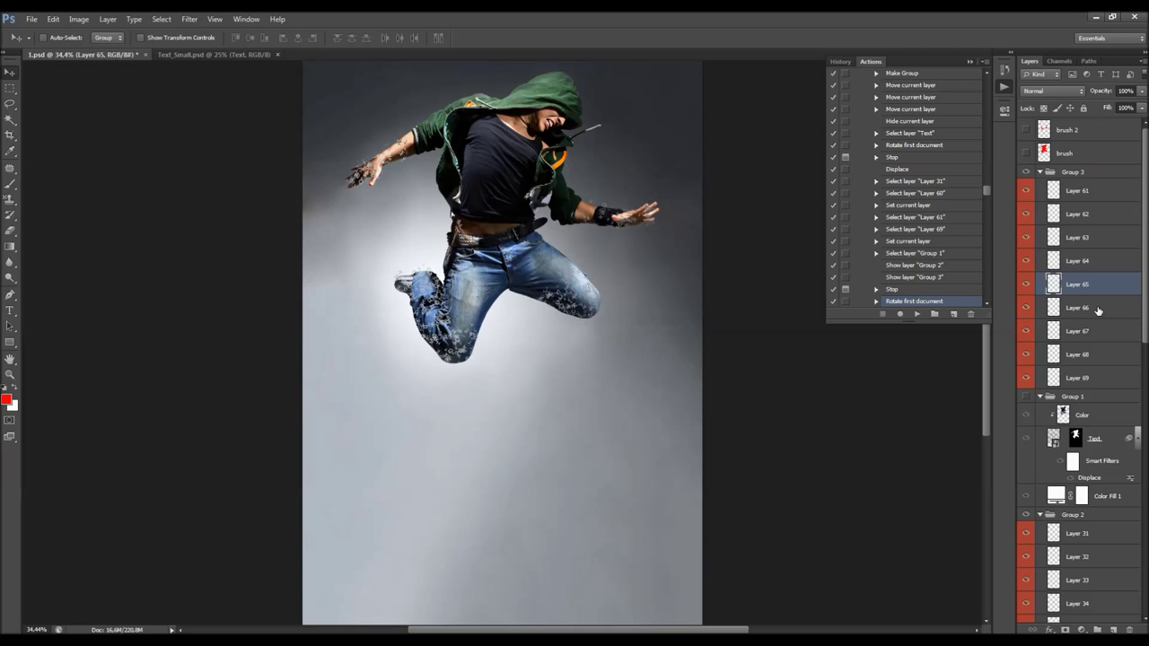
{"action": "left_click", "coordinate": [1097, 310]}
{"action": "left_click", "coordinate": [1090, 330]}
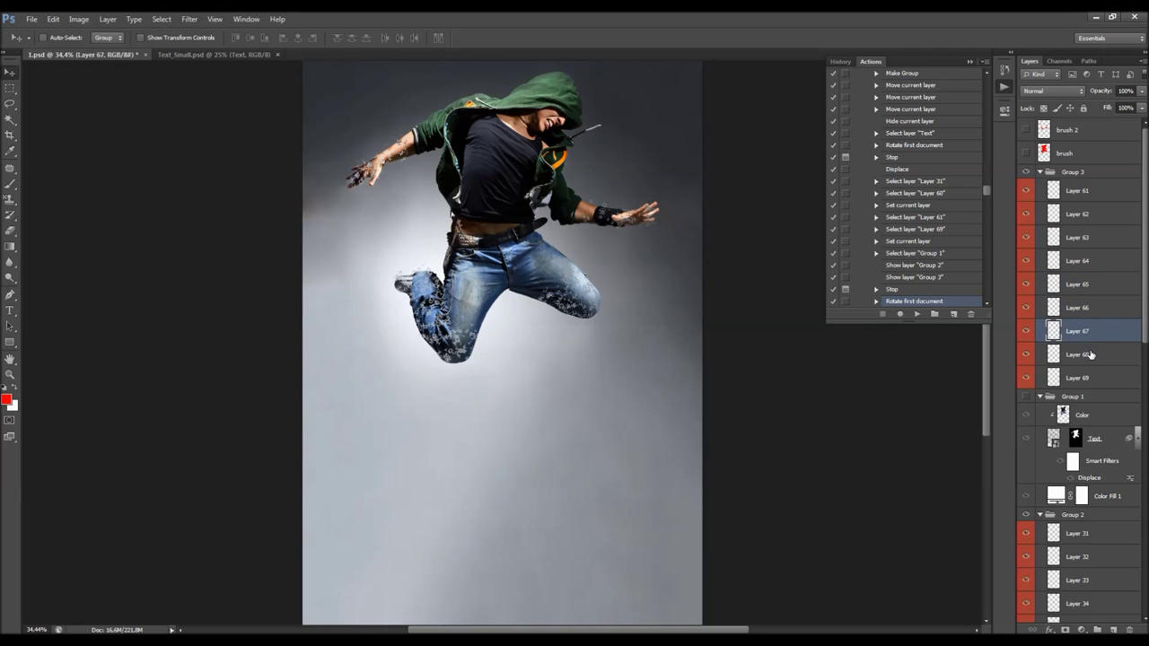
{"action": "left_click", "coordinate": [1090, 355]}
{"action": "left_click", "coordinate": [1084, 377]}
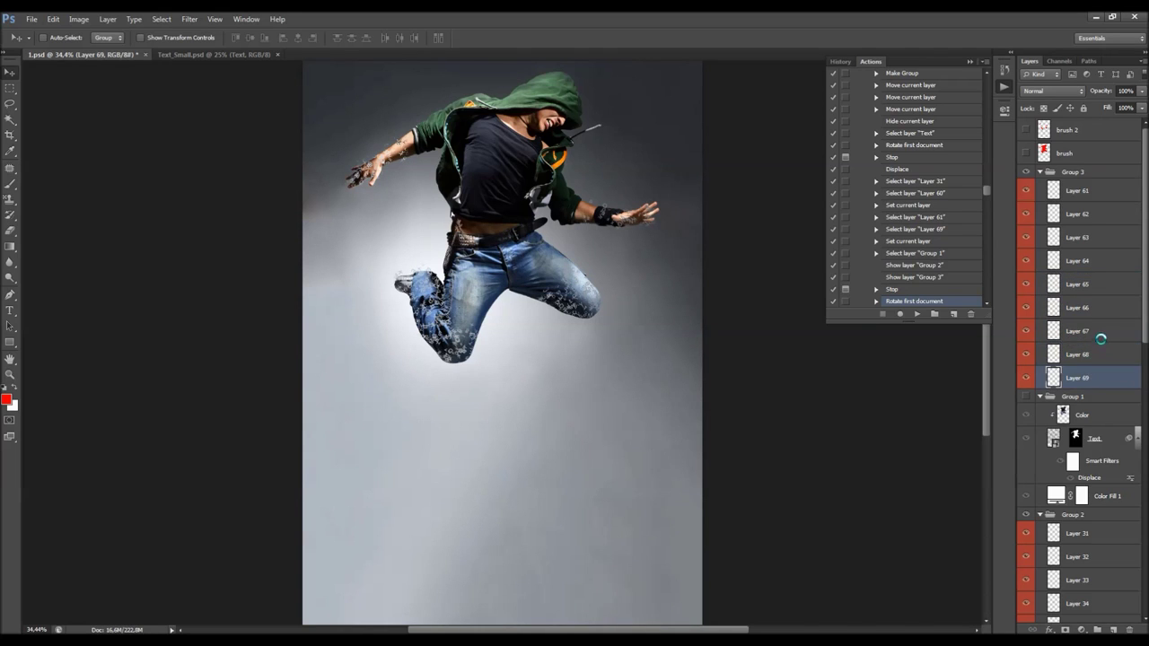
Reapply the last filter separately to each red-marked layer in Group 2, Layer 31 through Layer 60
{"action": "scroll", "coordinate": [1100, 338], "scroll_direction": "down", "scroll_amount": 6}
{"action": "left_click", "coordinate": [1105, 235]}
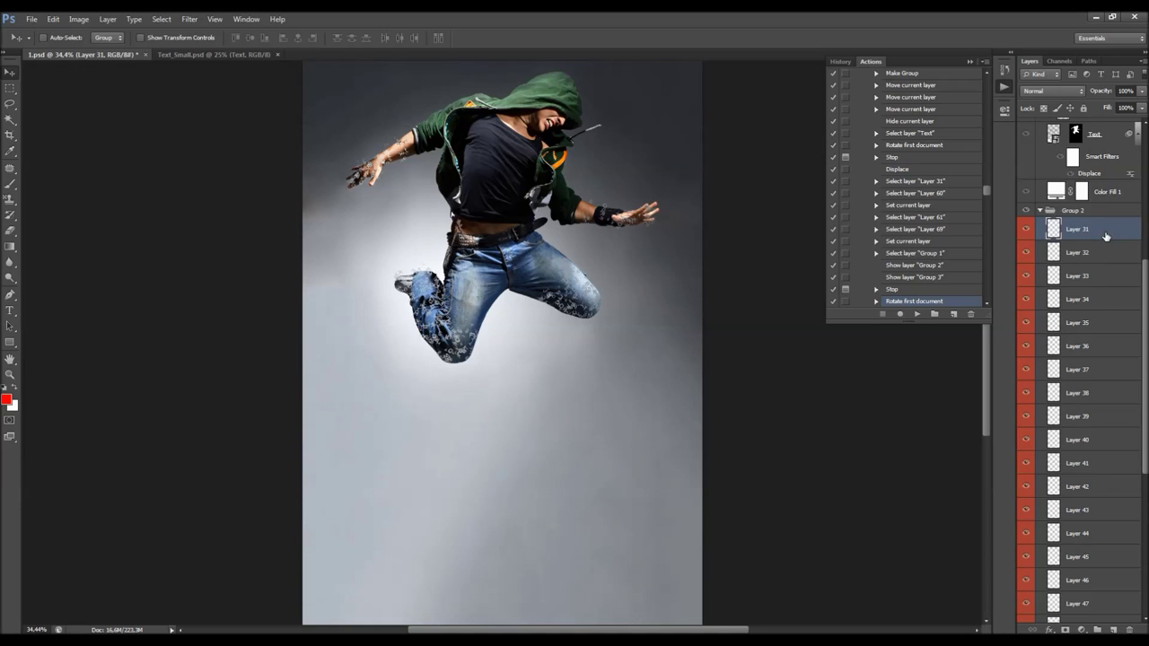
{"action": "left_click", "coordinate": [1100, 255]}
{"action": "left_click", "coordinate": [1095, 278]}
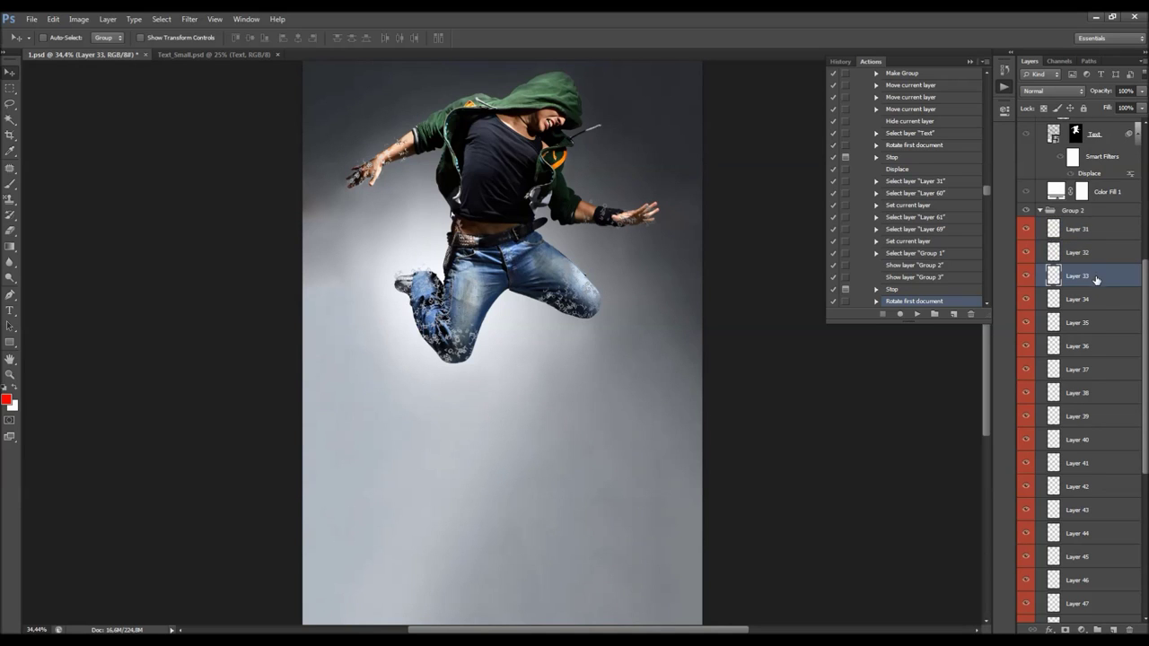
{"action": "left_click", "coordinate": [1095, 304]}
{"action": "left_click", "coordinate": [1093, 328]}
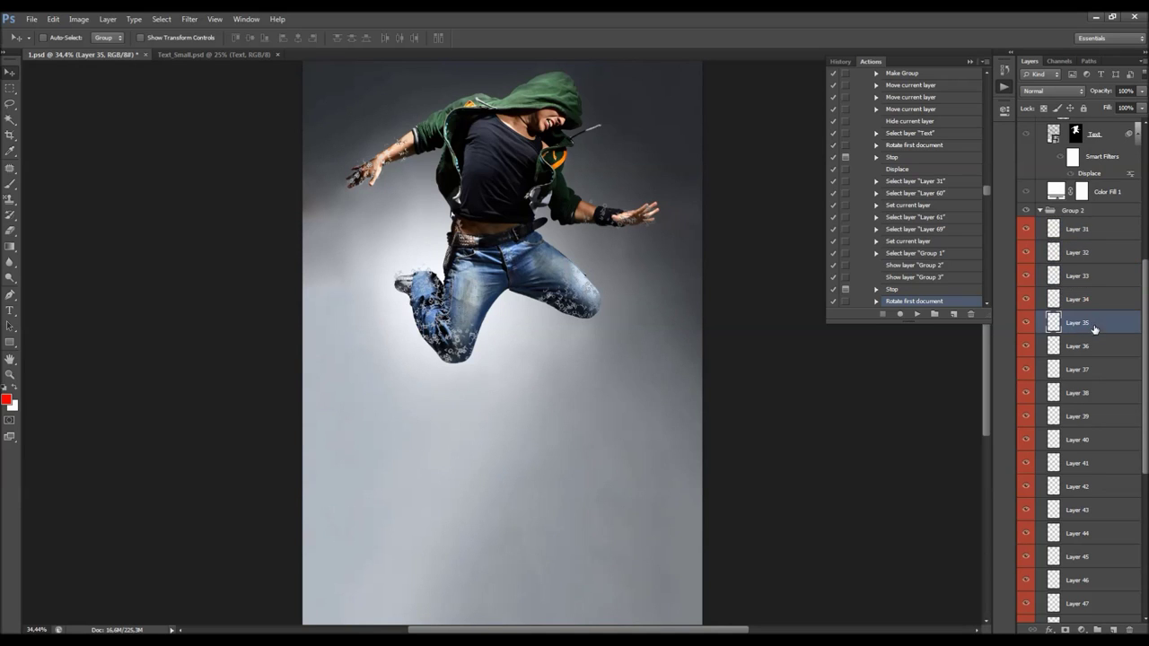
{"action": "left_click", "coordinate": [1095, 346]}
{"action": "scroll", "coordinate": [1093, 341], "scroll_direction": "down", "scroll_amount": 3}
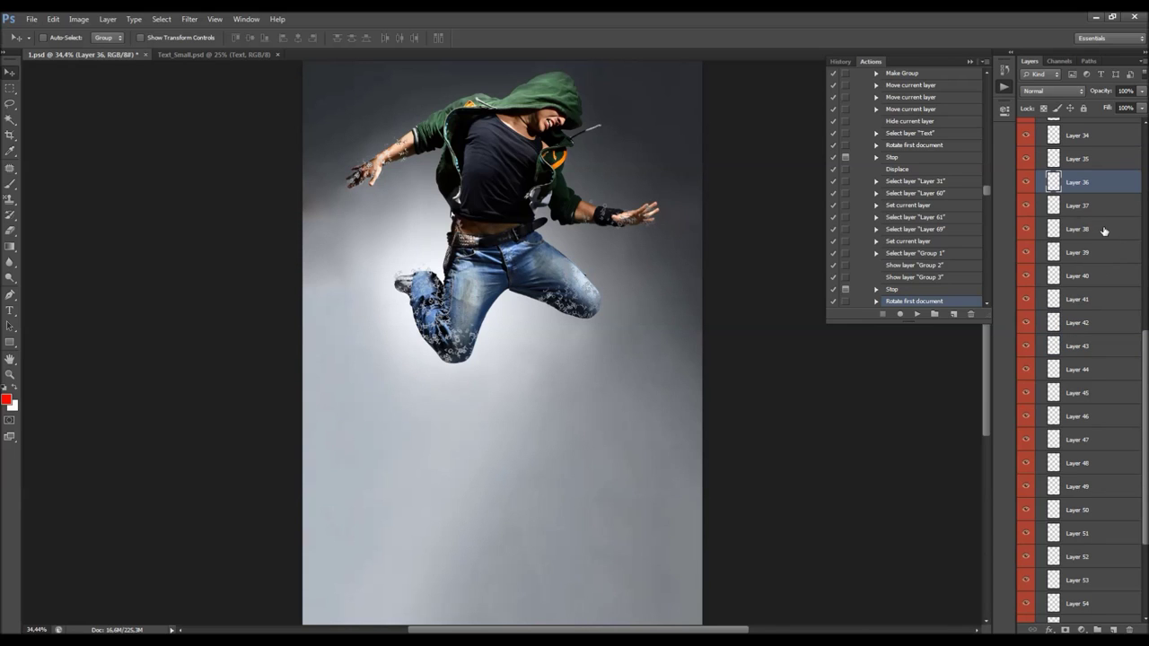
{"action": "left_click", "coordinate": [1104, 209]}
{"action": "left_click", "coordinate": [1096, 229]}
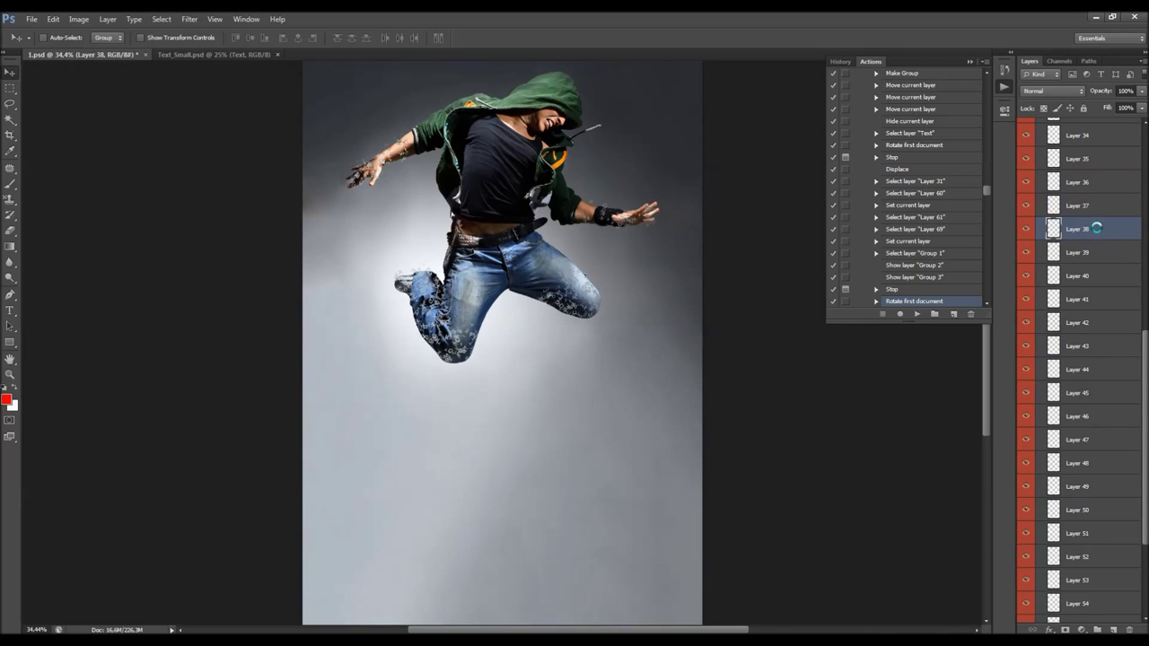
{"action": "left_click", "coordinate": [1090, 254]}
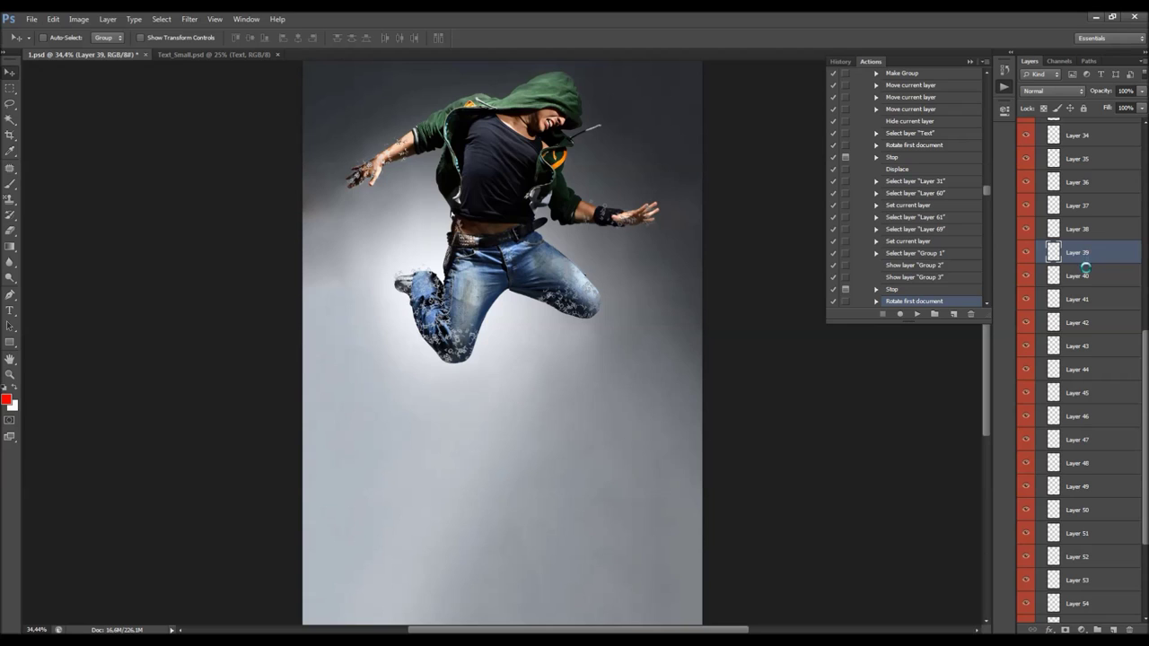
{"action": "left_click", "coordinate": [1086, 275]}
{"action": "left_click", "coordinate": [1089, 298]}
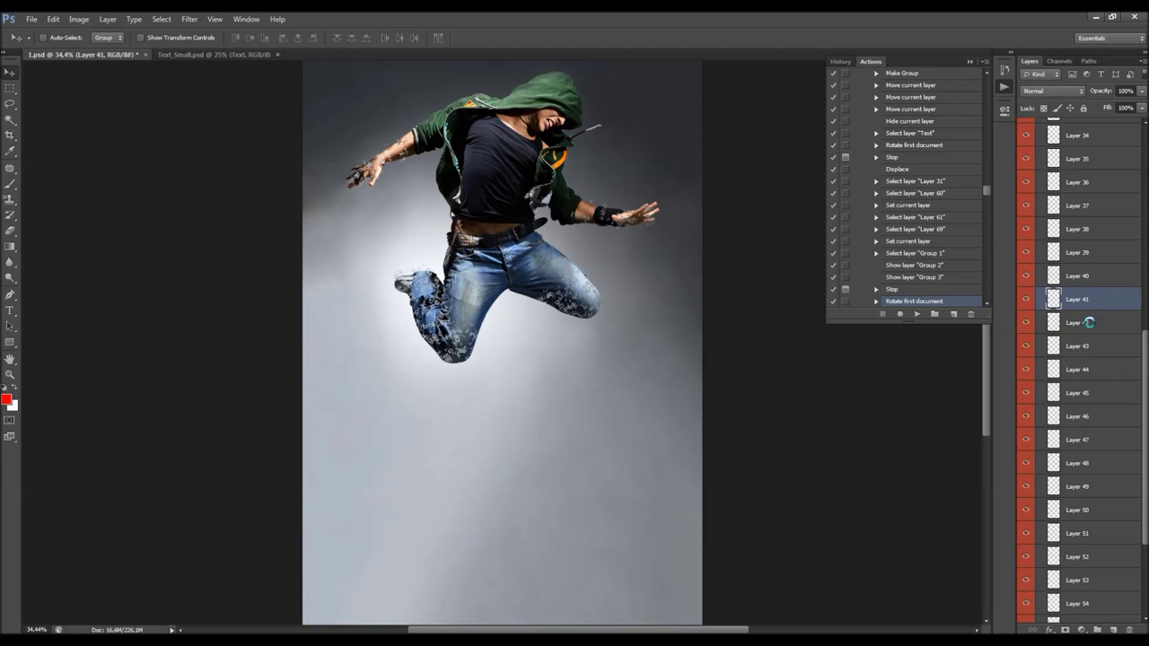
{"action": "left_click", "coordinate": [1089, 322]}
{"action": "left_click", "coordinate": [1094, 346]}
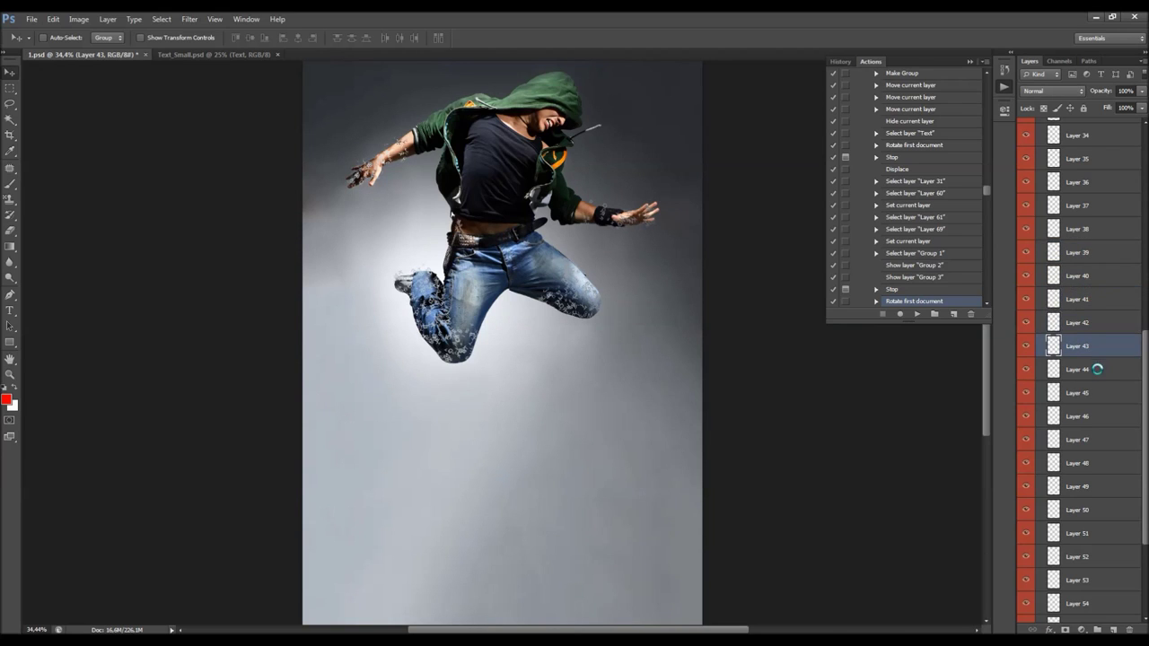
{"action": "left_click", "coordinate": [1096, 370]}
{"action": "left_click", "coordinate": [1096, 395]}
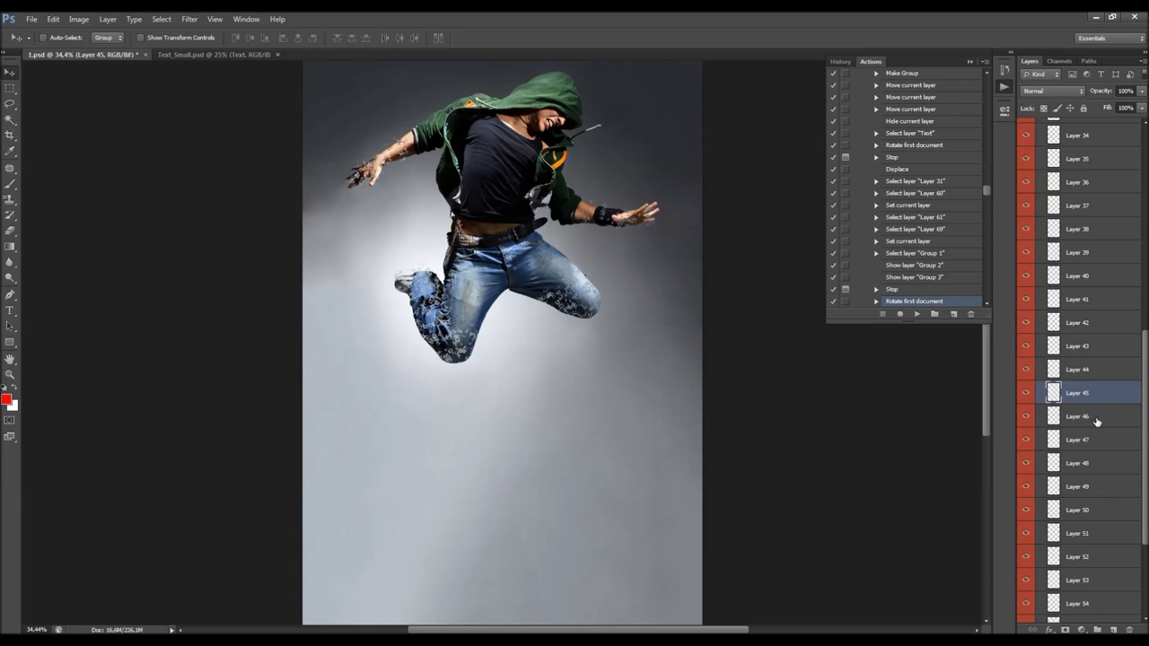
{"action": "left_click", "coordinate": [1098, 417]}
{"action": "left_click", "coordinate": [1090, 439]}
{"action": "left_click", "coordinate": [1087, 463]}
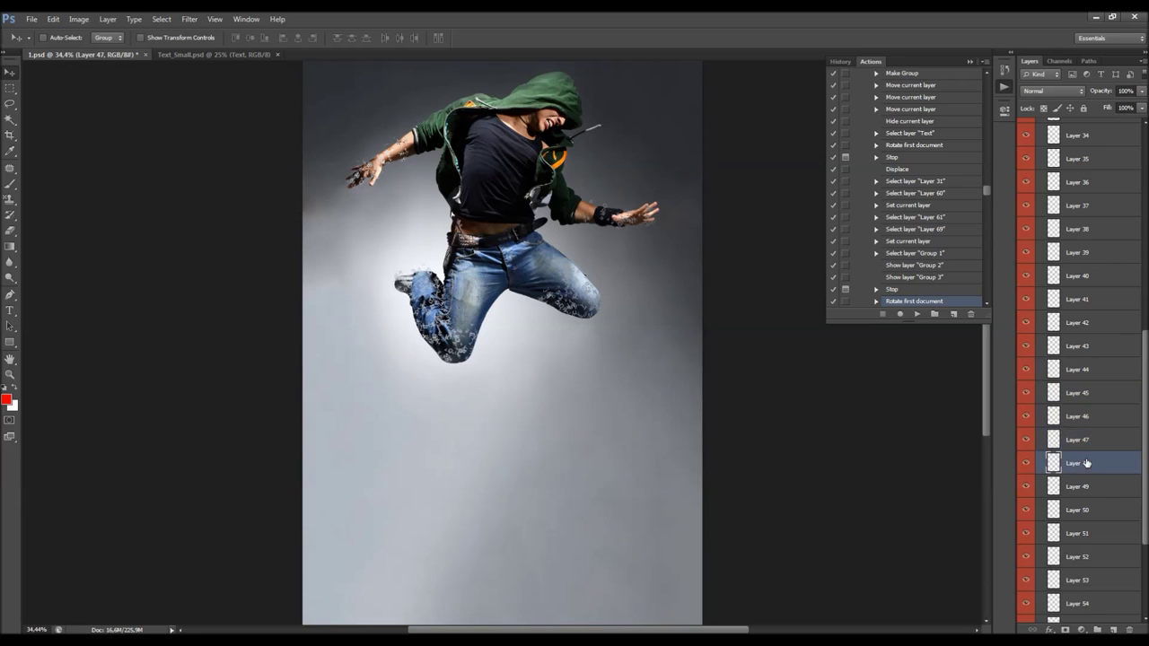
{"action": "left_click", "coordinate": [1092, 487]}
{"action": "scroll", "coordinate": [1113, 451], "scroll_direction": "down", "scroll_amount": 3}
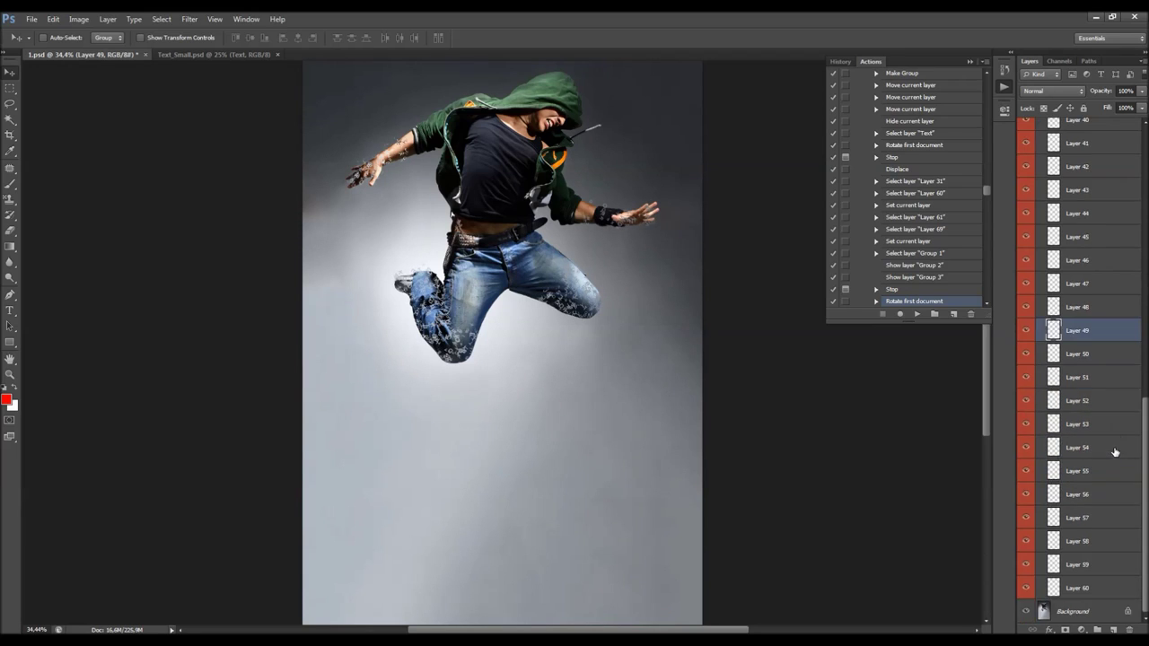
{"action": "left_click", "coordinate": [1100, 356]}
{"action": "left_click", "coordinate": [1093, 378]}
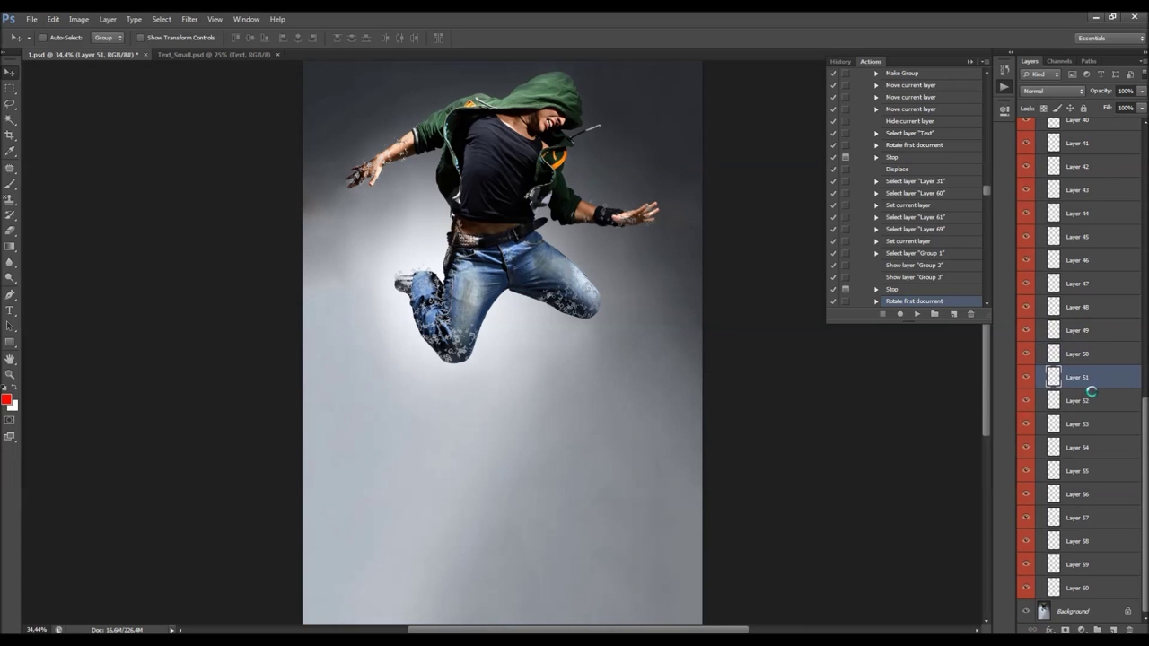
{"action": "left_click", "coordinate": [1090, 401]}
{"action": "left_click", "coordinate": [1086, 424]}
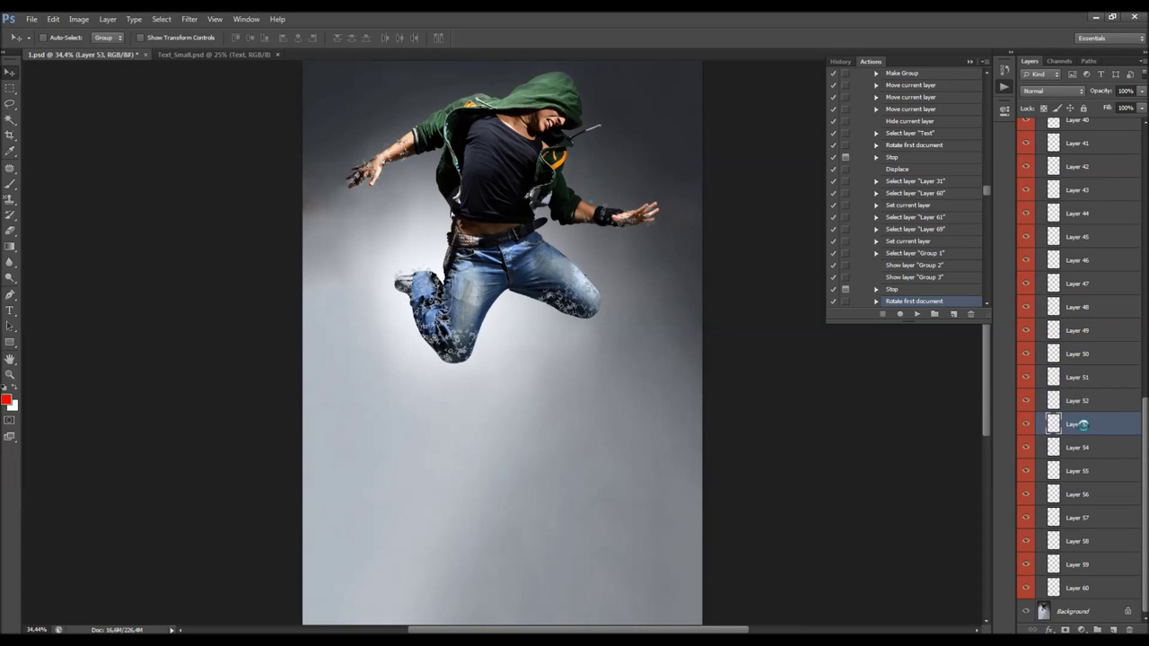
{"action": "left_click", "coordinate": [1077, 448]}
{"action": "left_click", "coordinate": [1081, 470]}
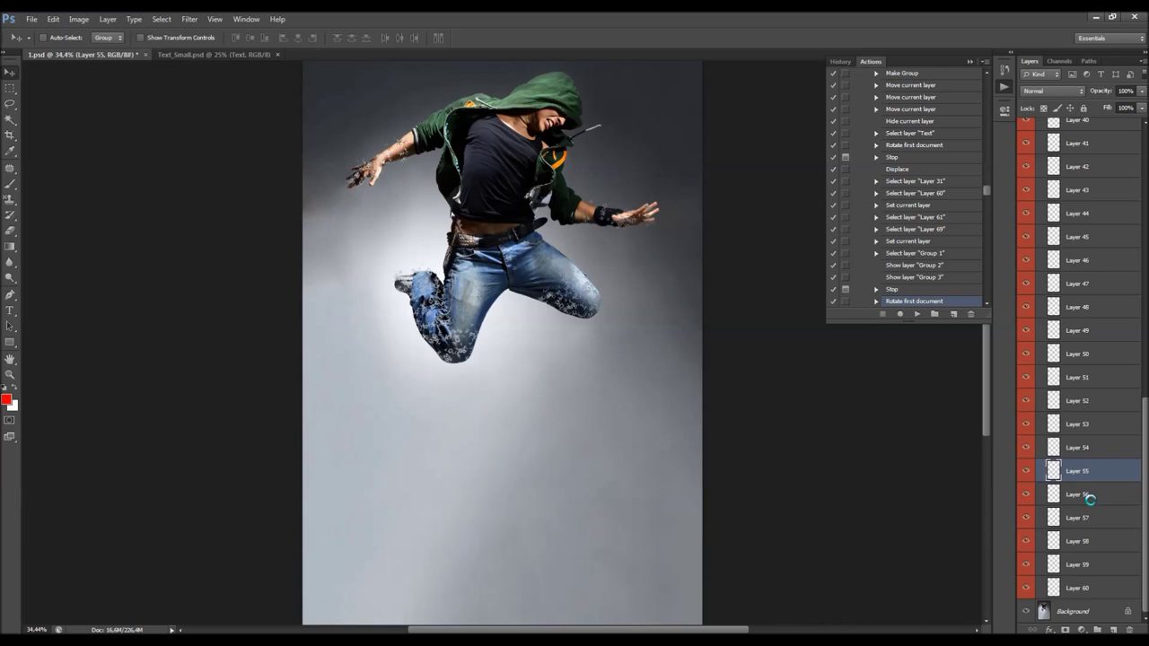
{"action": "left_click", "coordinate": [1087, 496], "text": "shift"}
{"action": "left_click", "coordinate": [1089, 498]}
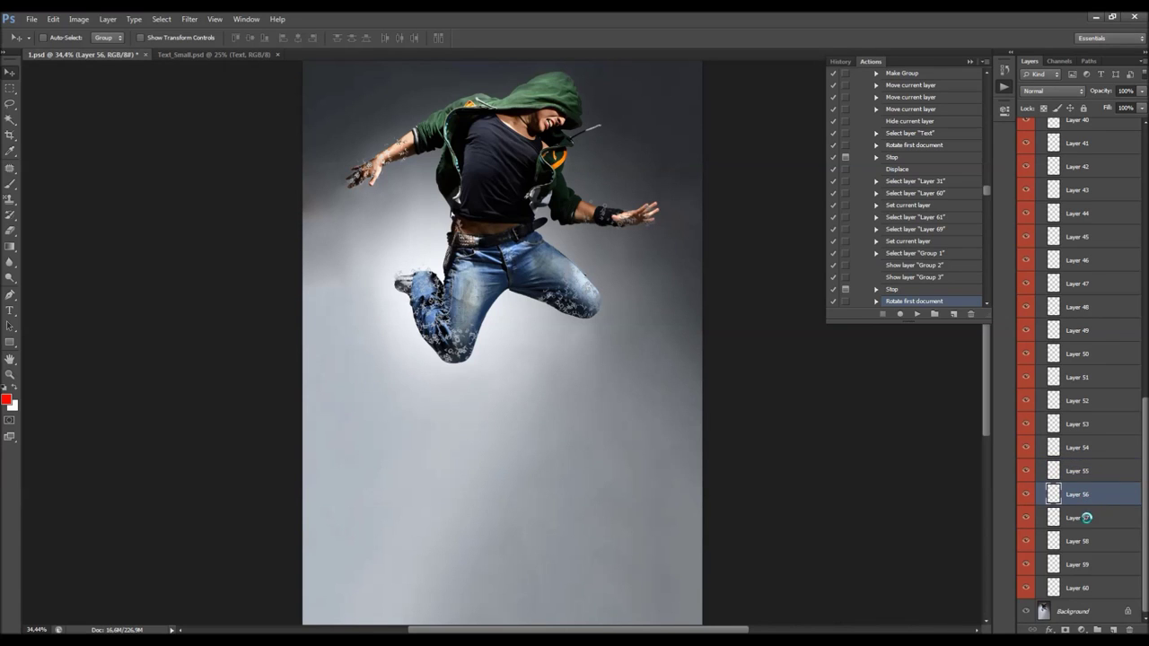
{"action": "left_click", "coordinate": [1087, 519]}
{"action": "left_click", "coordinate": [1087, 542]}
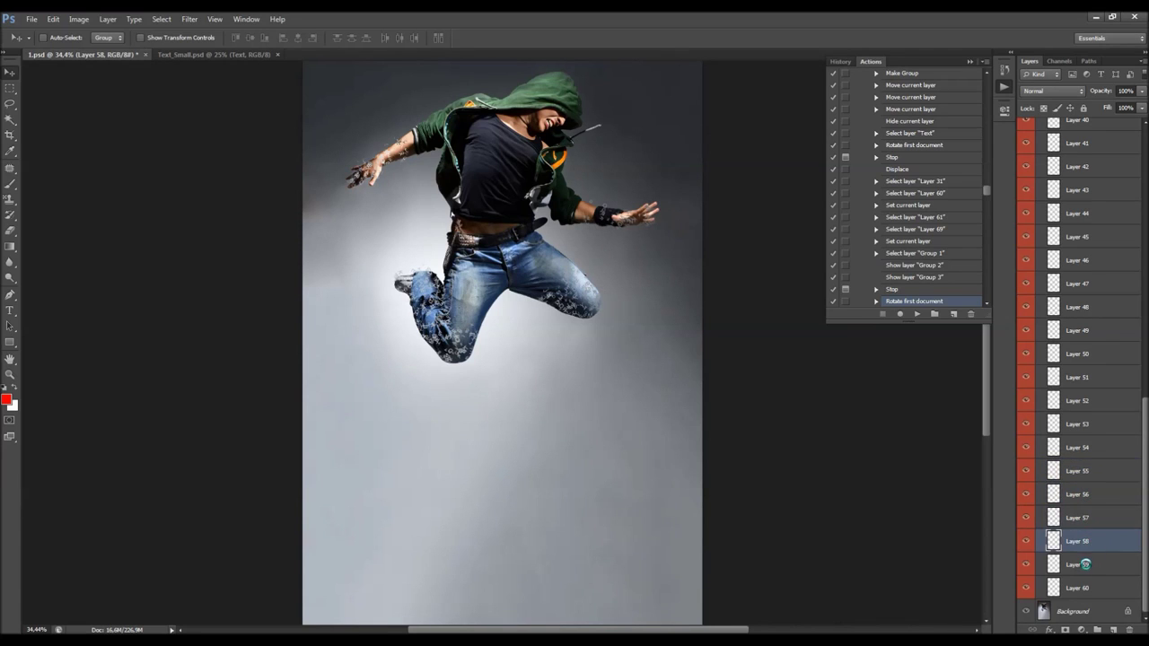
{"action": "left_click", "coordinate": [1085, 566]}
{"action": "left_click", "coordinate": [1091, 585]}
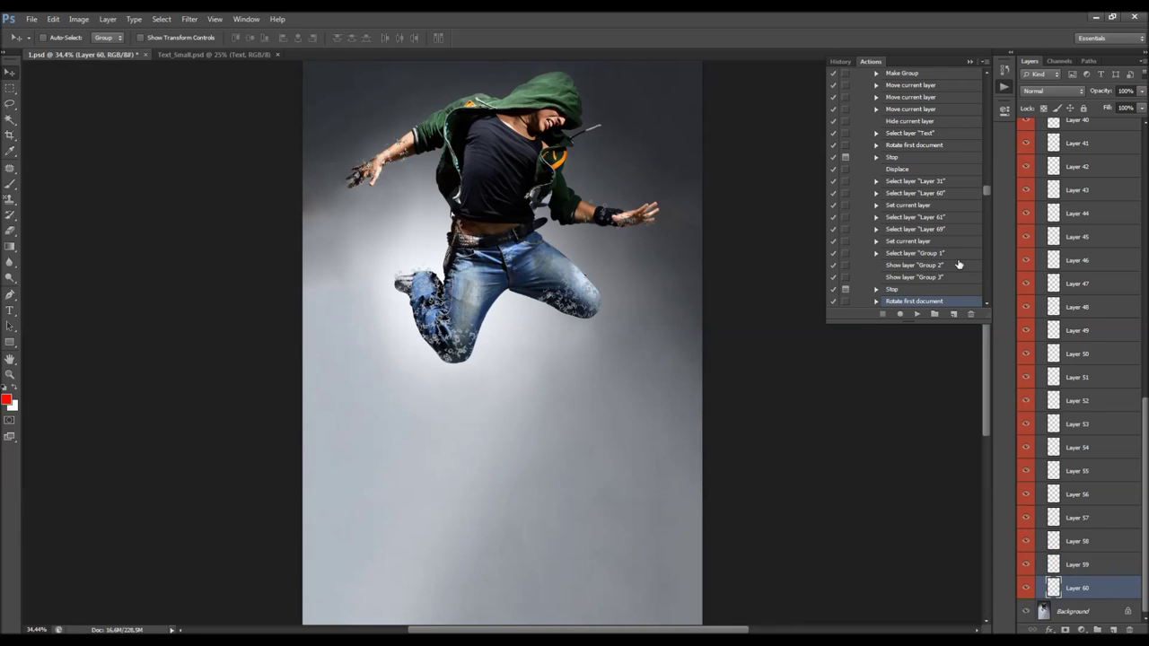
Resume the action and continue past its blur-centre message to the Radial Blur settings
{"action": "left_click", "coordinate": [916, 314]}
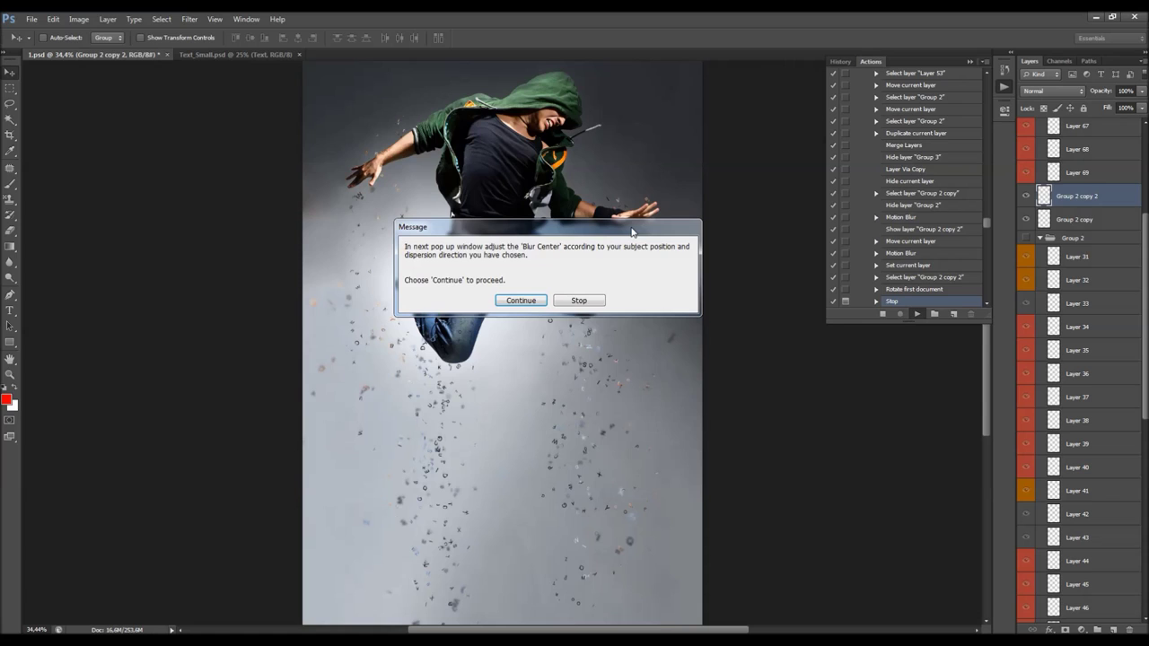
{"action": "left_click_drag", "start_coordinate": [629, 231], "coordinate": [627, 234]}
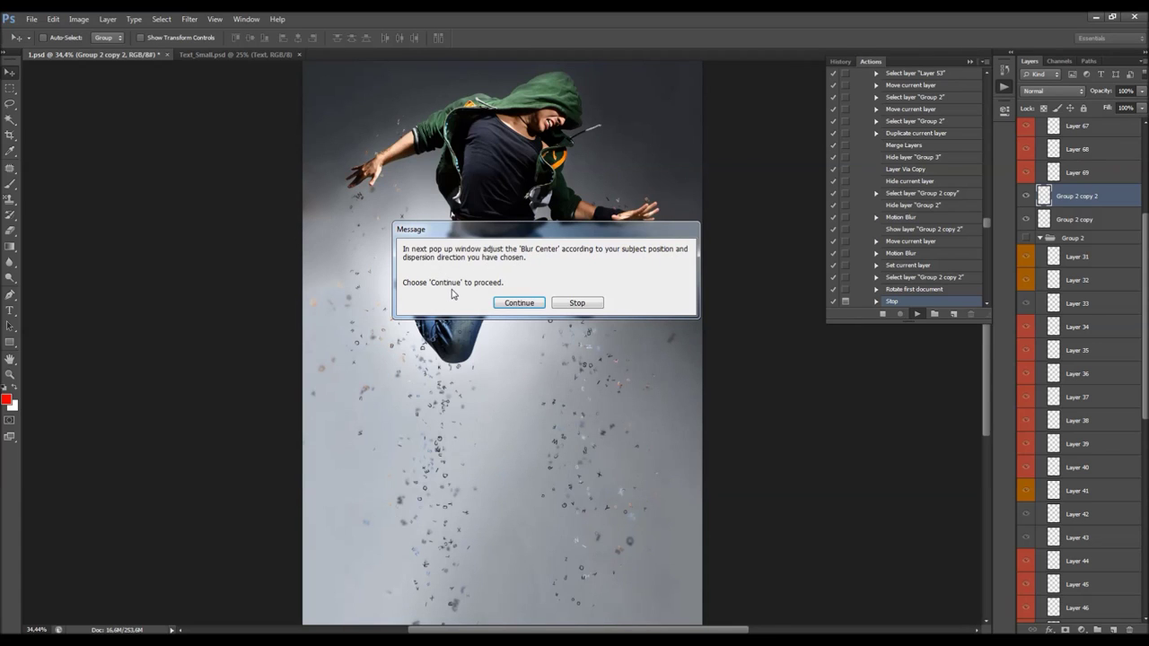
{"action": "left_click", "coordinate": [515, 303]}
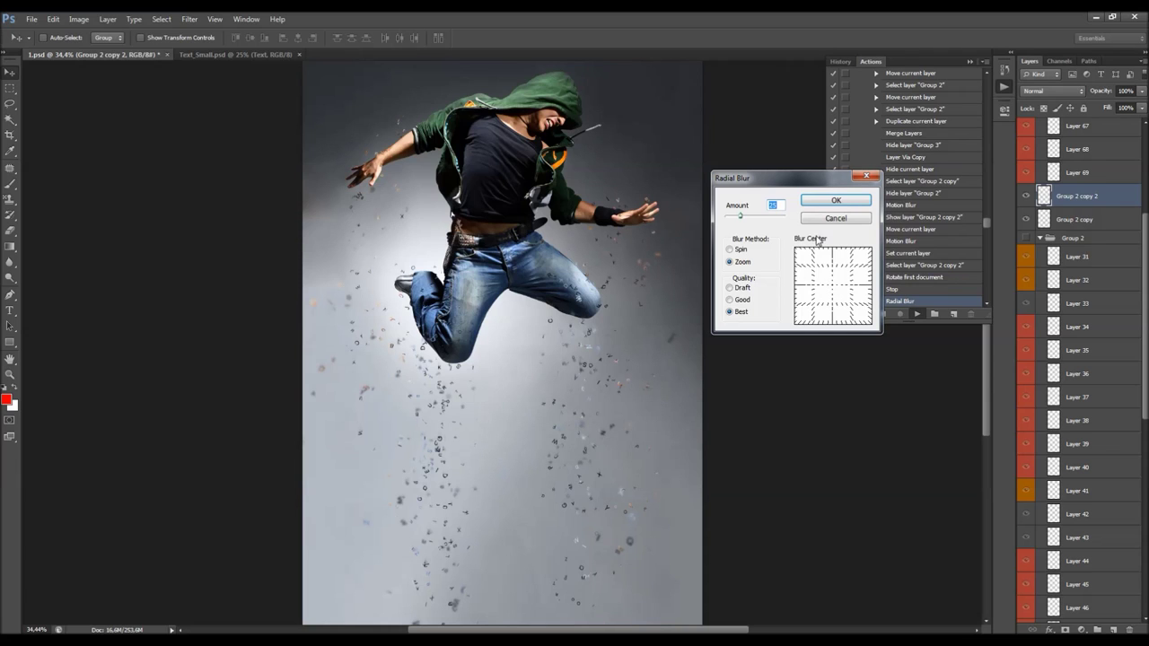
Move the Radial Blur centre to the upper middle of the preview, apply the Zoom blur at Best quality, and let the action finish
{"action": "left_click", "coordinate": [836, 269]}
{"action": "left_click_drag", "start_coordinate": [836, 269], "coordinate": [832, 244]}
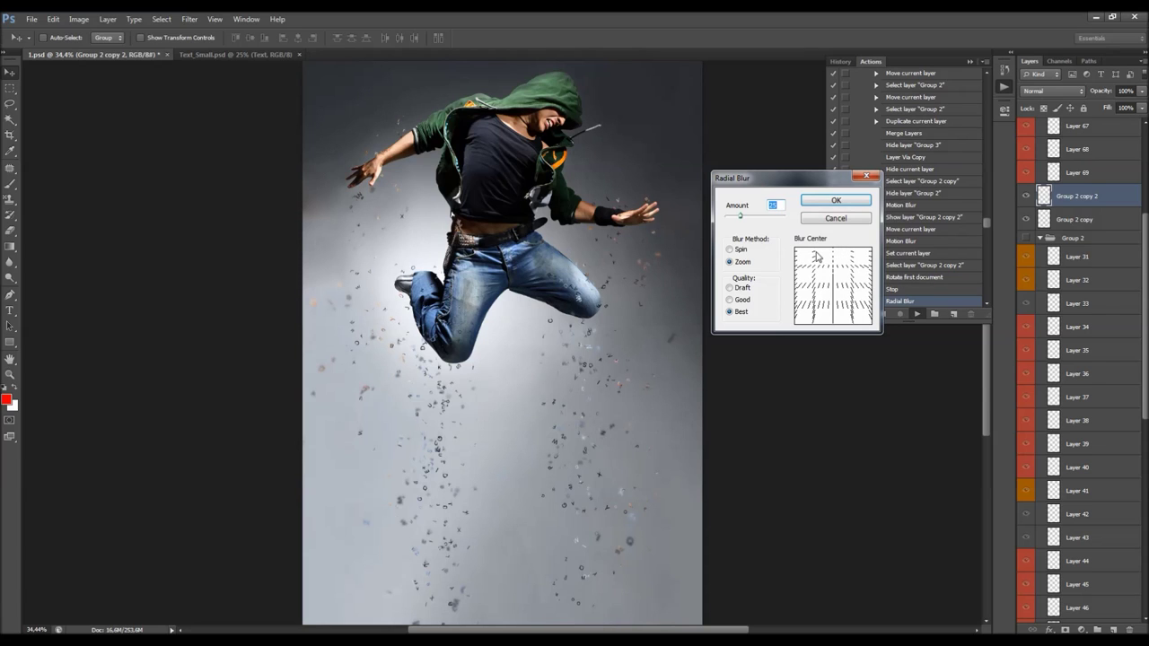
{"action": "left_click_drag", "start_coordinate": [835, 182], "coordinate": [705, 208]}
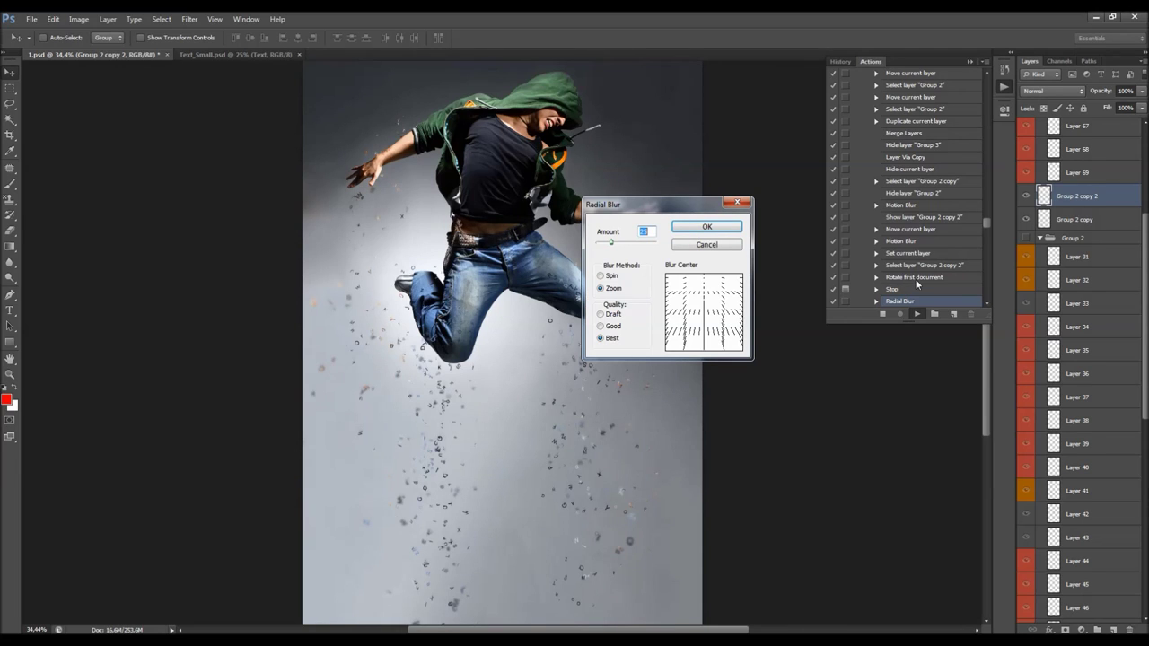
{"action": "left_click", "coordinate": [707, 227]}
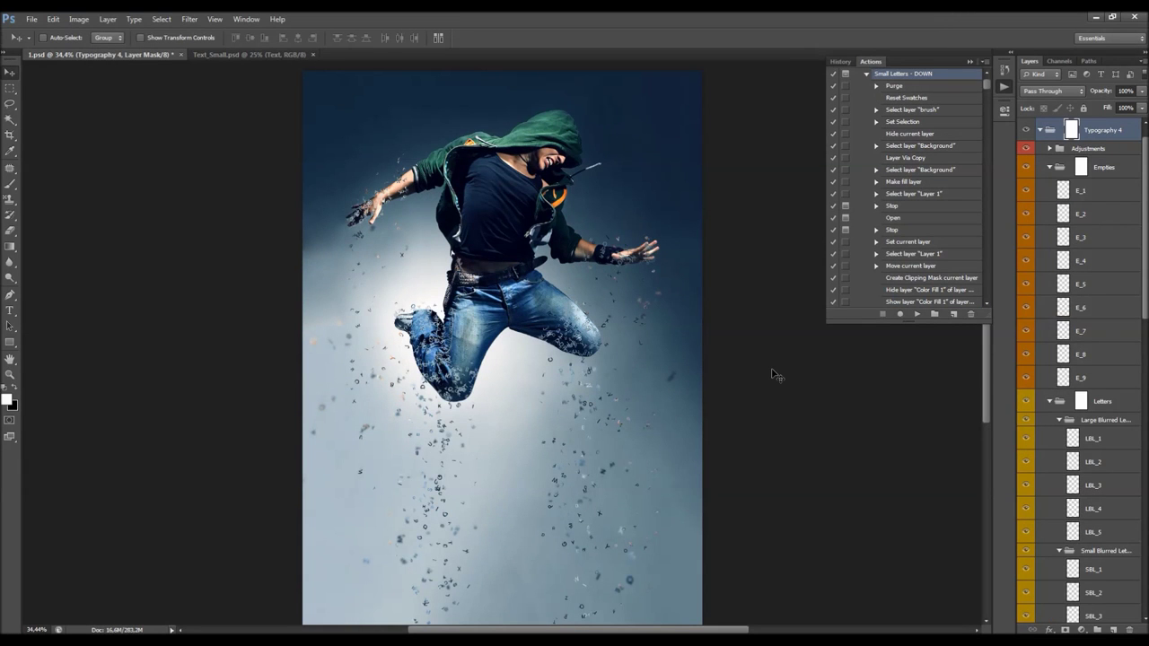
Collapse the Small Letters - DOWN action and the Typography 4 action set, and hide the Actions panel
{"action": "scroll", "coordinate": [895, 144], "scroll_direction": "up", "scroll_amount": 1}
{"action": "left_click", "coordinate": [866, 97]}
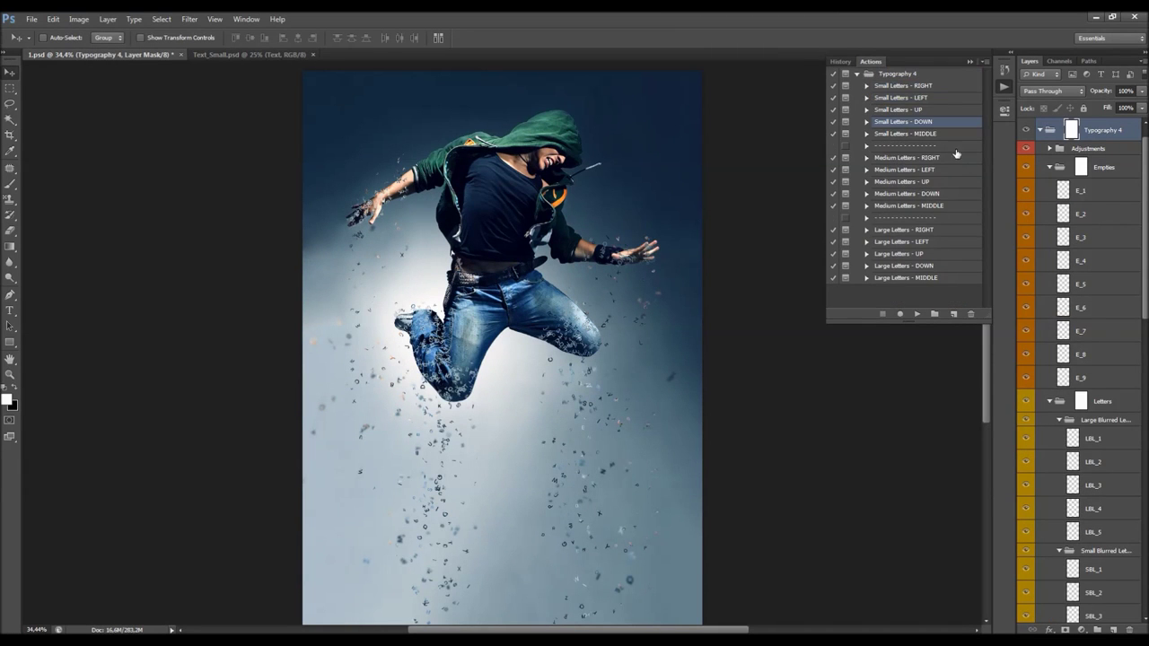
{"action": "left_click", "coordinate": [858, 75]}
{"action": "left_click", "coordinate": [967, 60]}
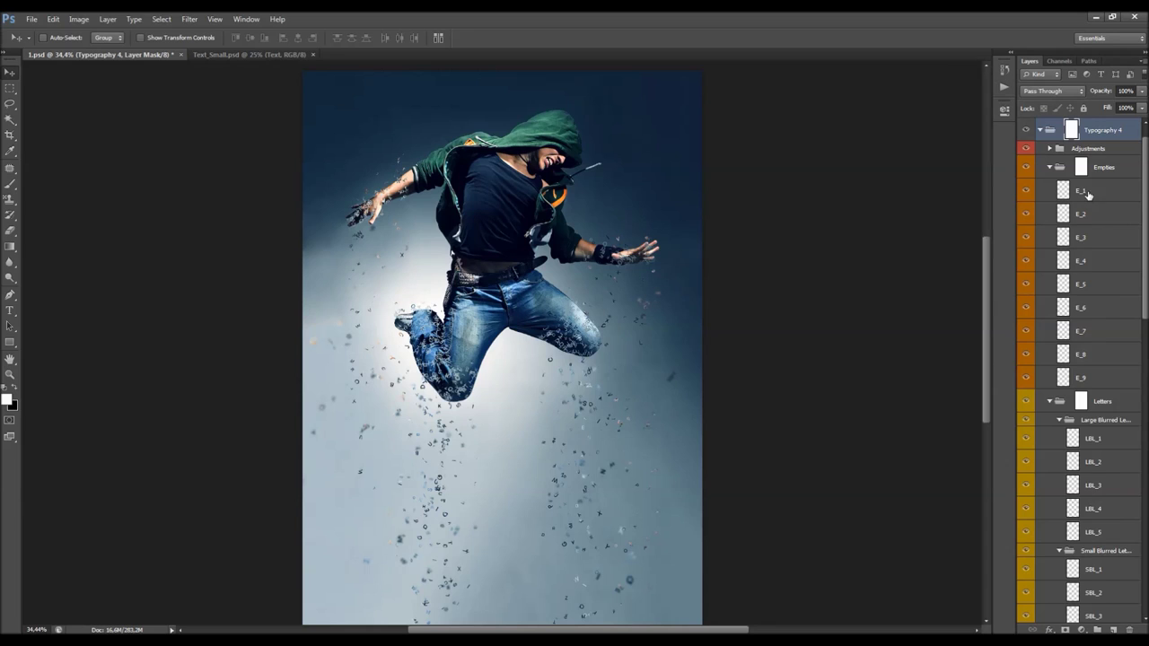
{"action": "scroll", "coordinate": [1084, 192], "scroll_direction": "up", "scroll_amount": 1}
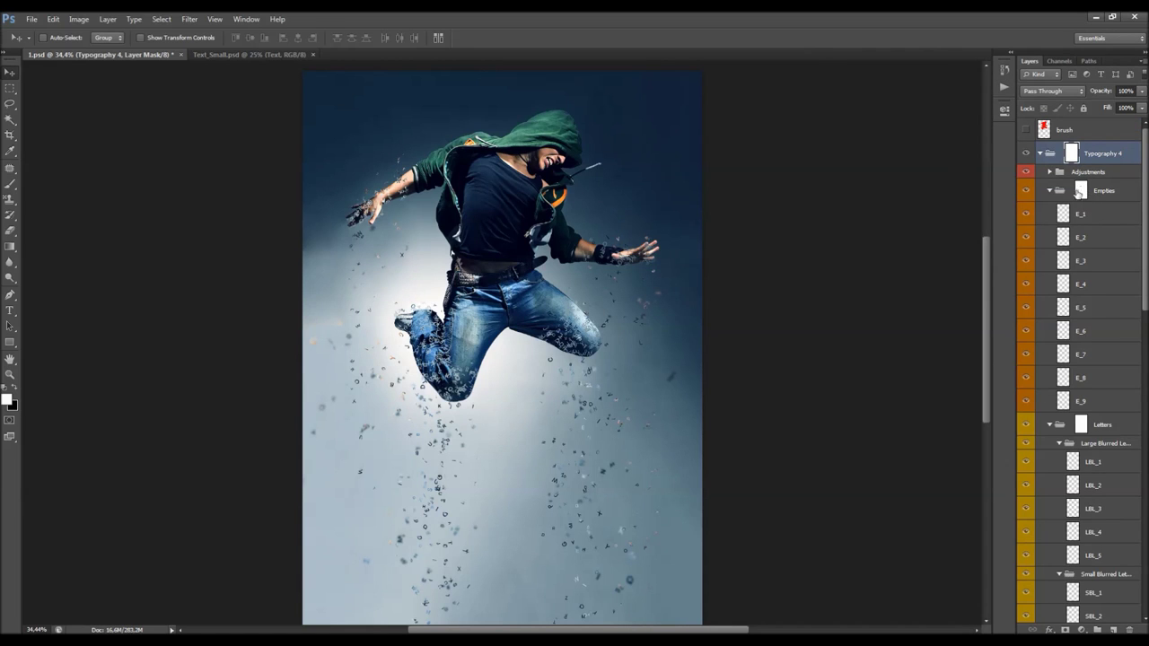
Collapse the Typography 4 group together with all of its nested groups
{"action": "scroll", "coordinate": [1117, 159], "scroll_direction": "down", "scroll_amount": 3}
{"action": "scroll", "coordinate": [1113, 179], "scroll_direction": "up", "scroll_amount": 3}
{"action": "left_click", "coordinate": [1041, 154]}
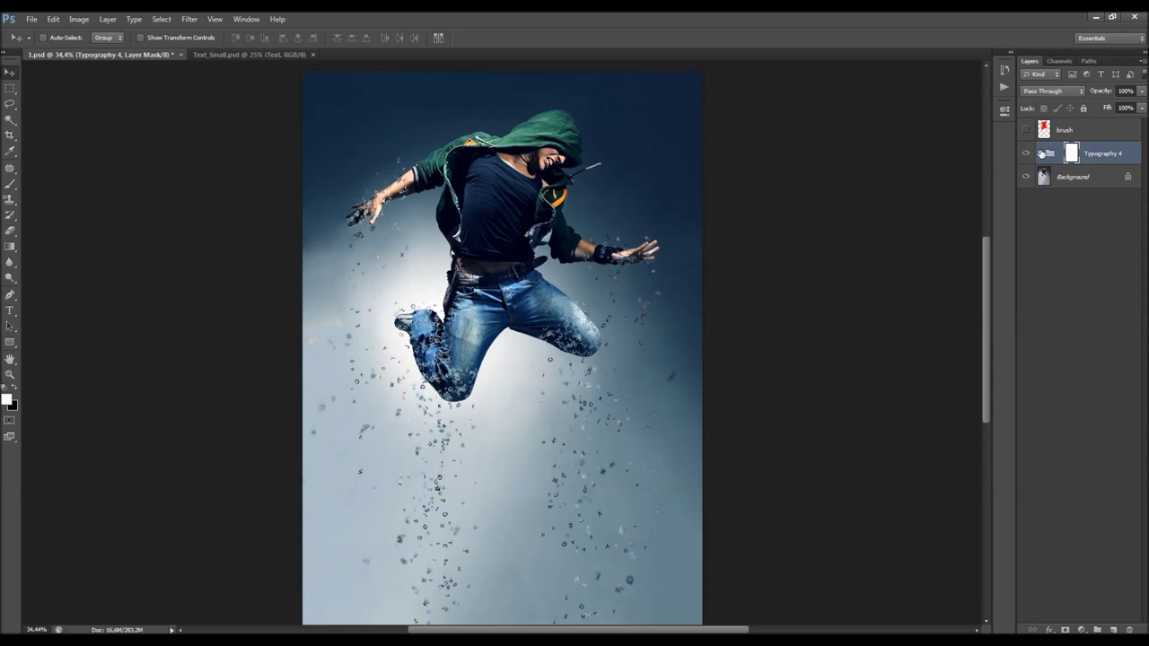
{"action": "left_click", "coordinate": [1039, 154]}
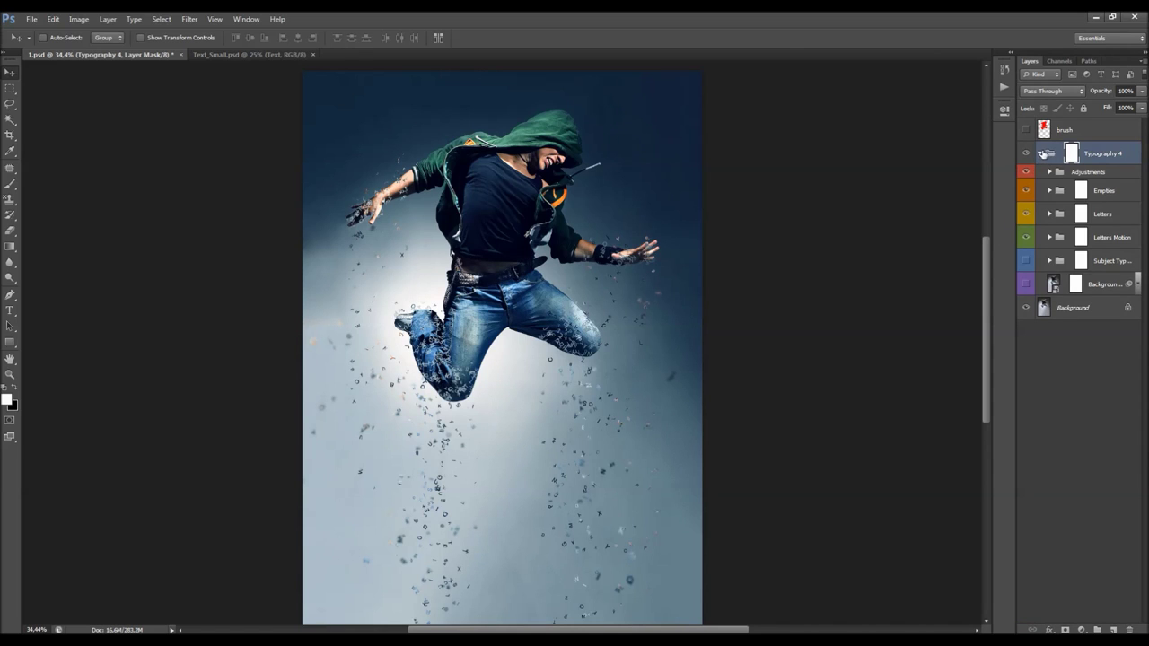
{"action": "left_click", "coordinate": [1041, 153]}
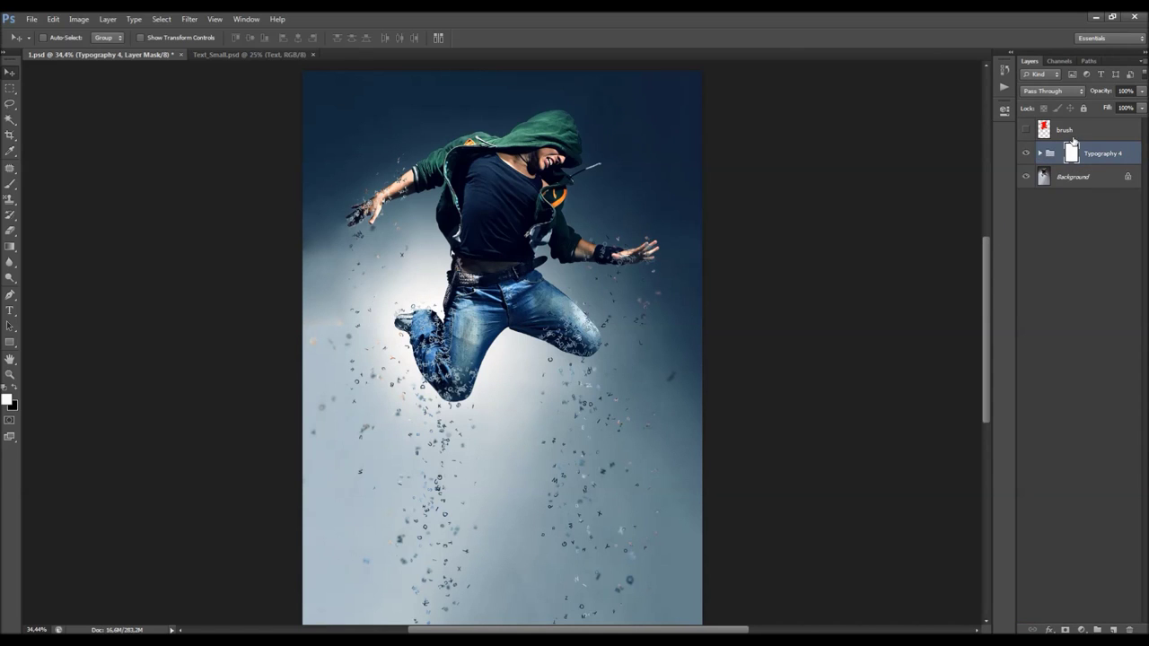
Show the brush layer and expand the Typography 4 action set to view its available actions
{"action": "left_click", "coordinate": [1073, 131]}
{"action": "left_click", "coordinate": [1025, 131]}
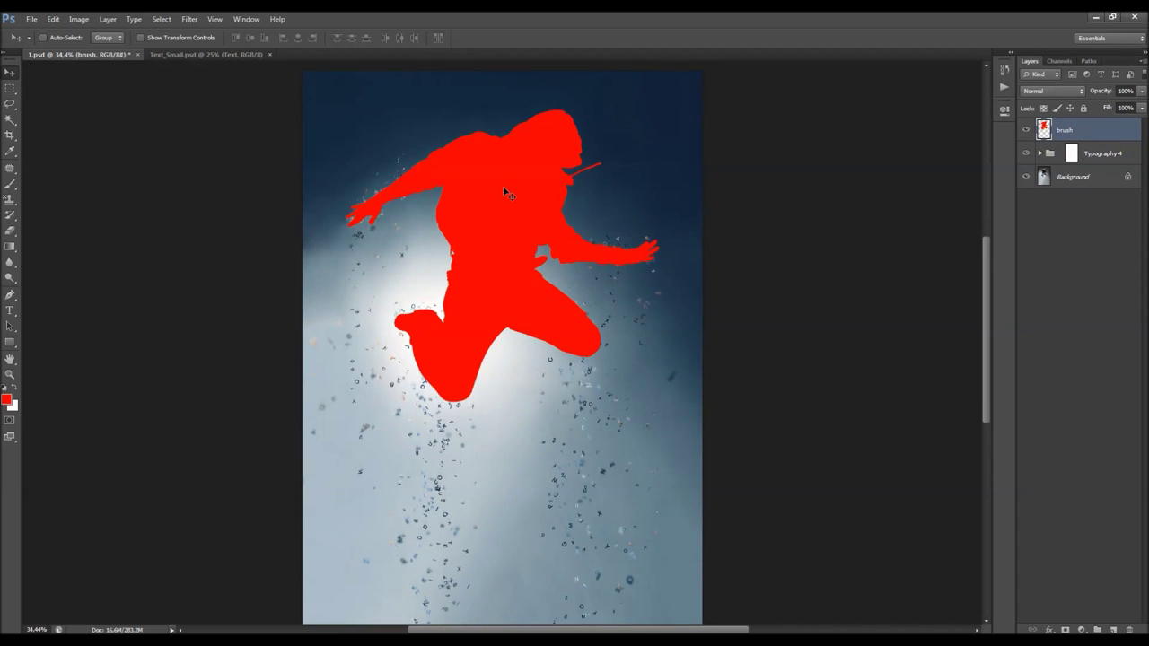
{"action": "left_click", "coordinate": [1004, 88]}
{"action": "left_click", "coordinate": [856, 73]}
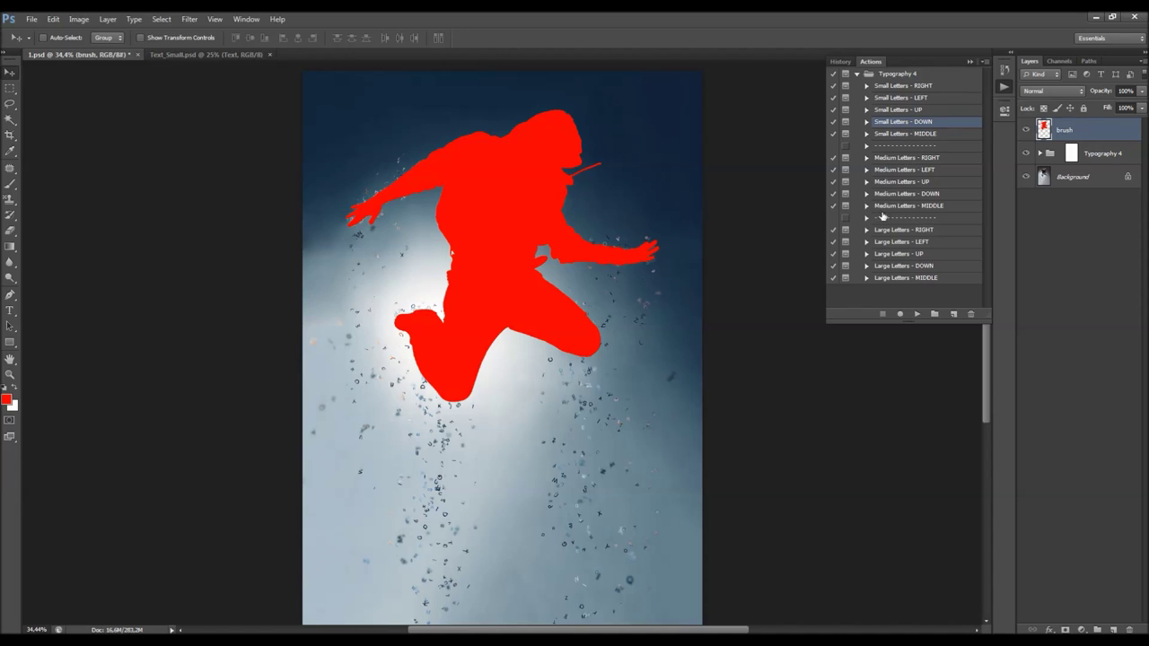
Try deleting the Typography 4 group and undo the deletion
{"action": "left_click", "coordinate": [1090, 154]}
{"action": "key", "text": "Delete"}
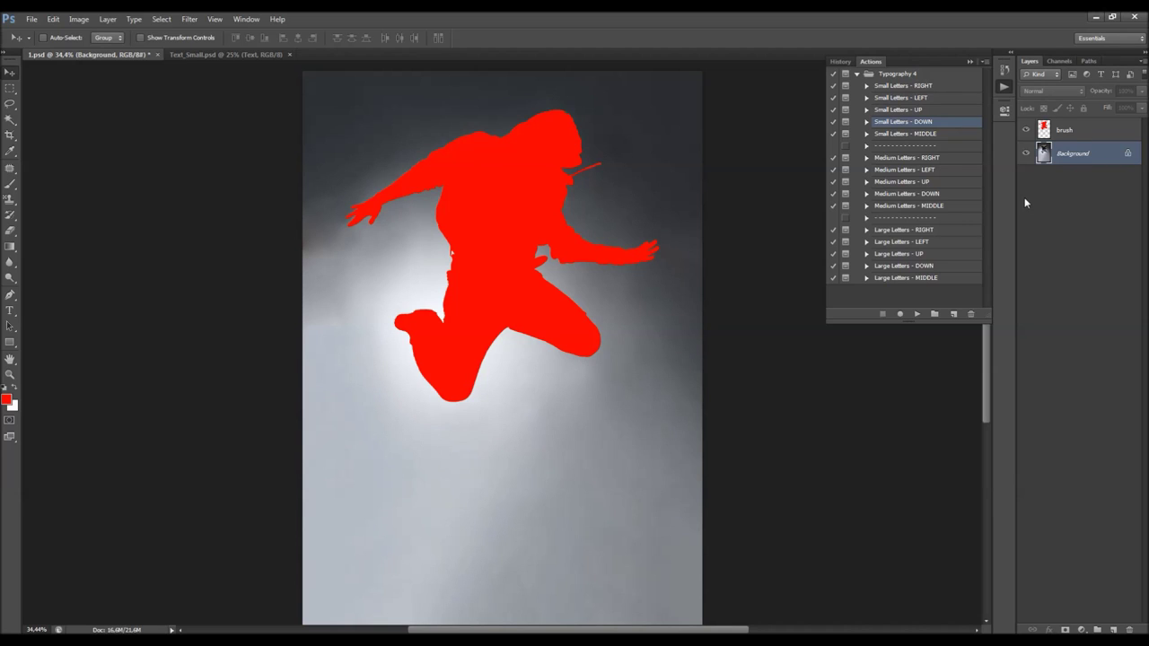
{"action": "key", "text": "ctrl+z"}
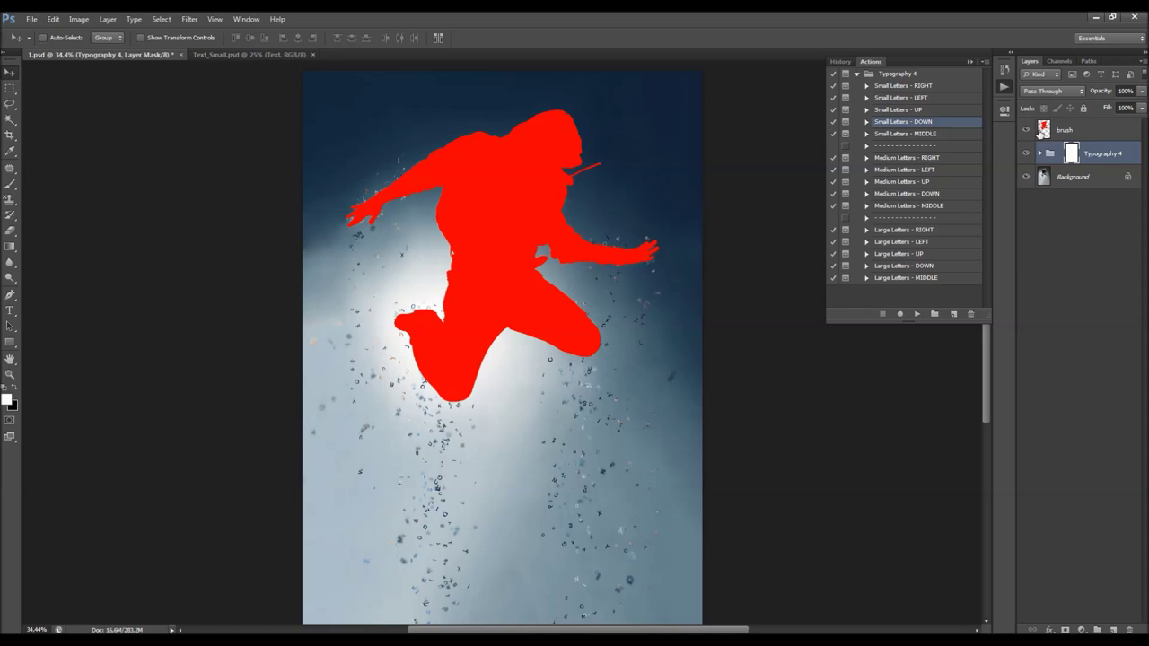
Hide the brush layer, look over the letter effect across the image and close the list of actions
{"action": "left_click", "coordinate": [1026, 129]}
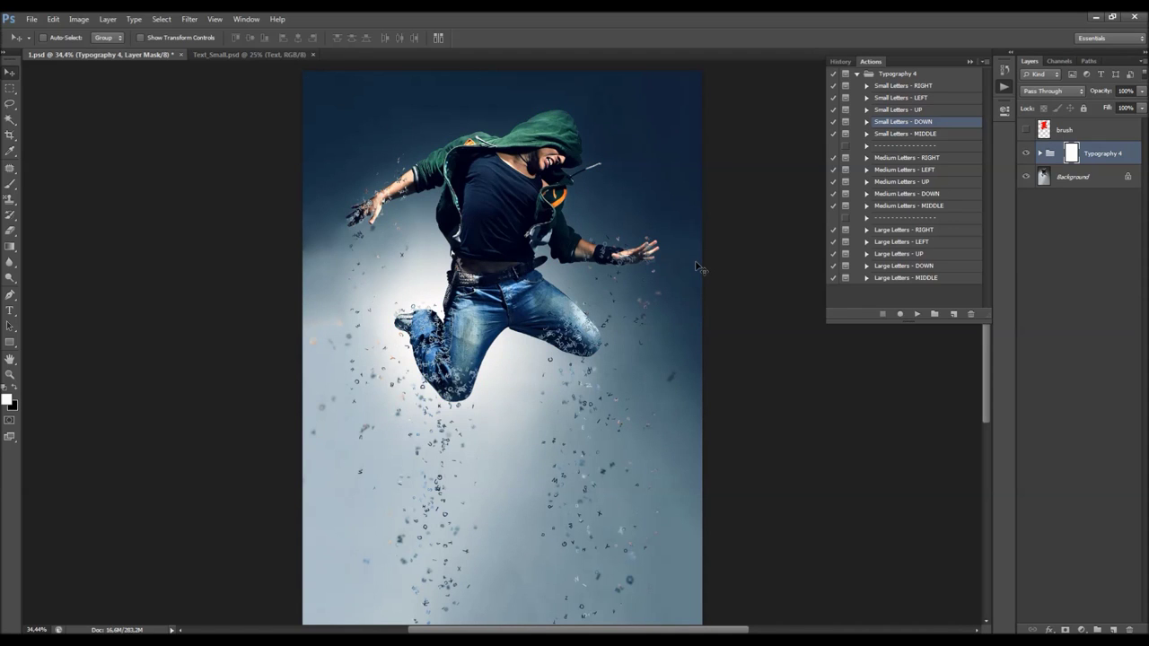
{"action": "scroll", "coordinate": [698, 264], "scroll_direction": "down", "scroll_amount": 2}
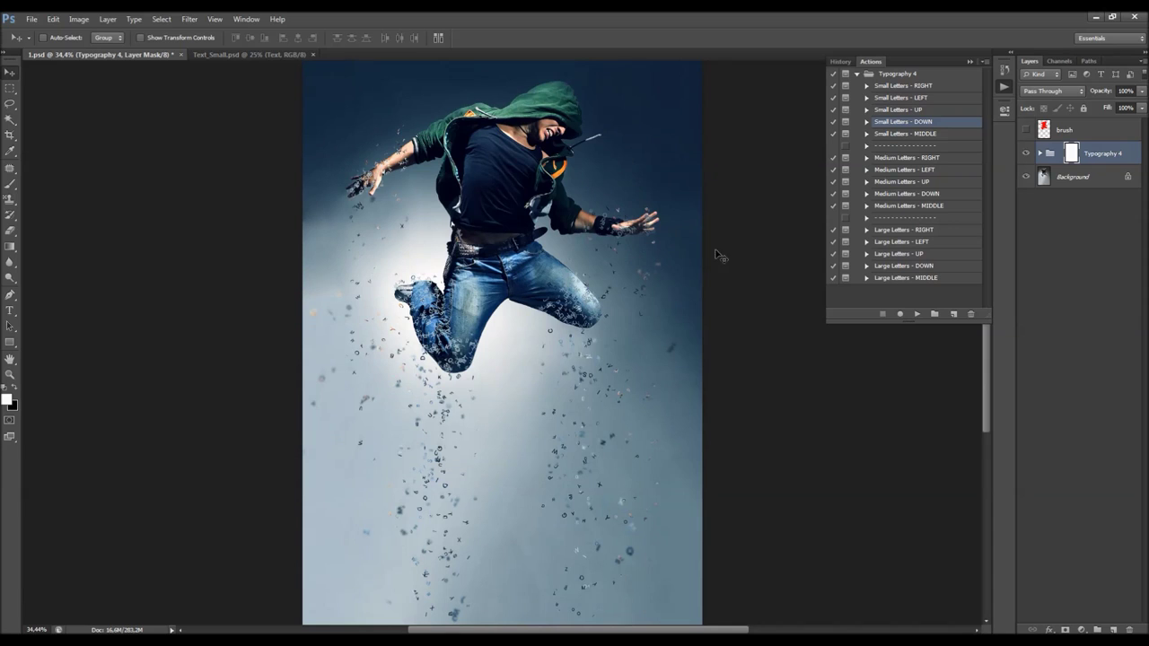
{"action": "scroll", "coordinate": [682, 283], "scroll_direction": "down", "scroll_amount": 1}
{"action": "scroll", "coordinate": [641, 301], "scroll_direction": "down", "scroll_amount": 1}
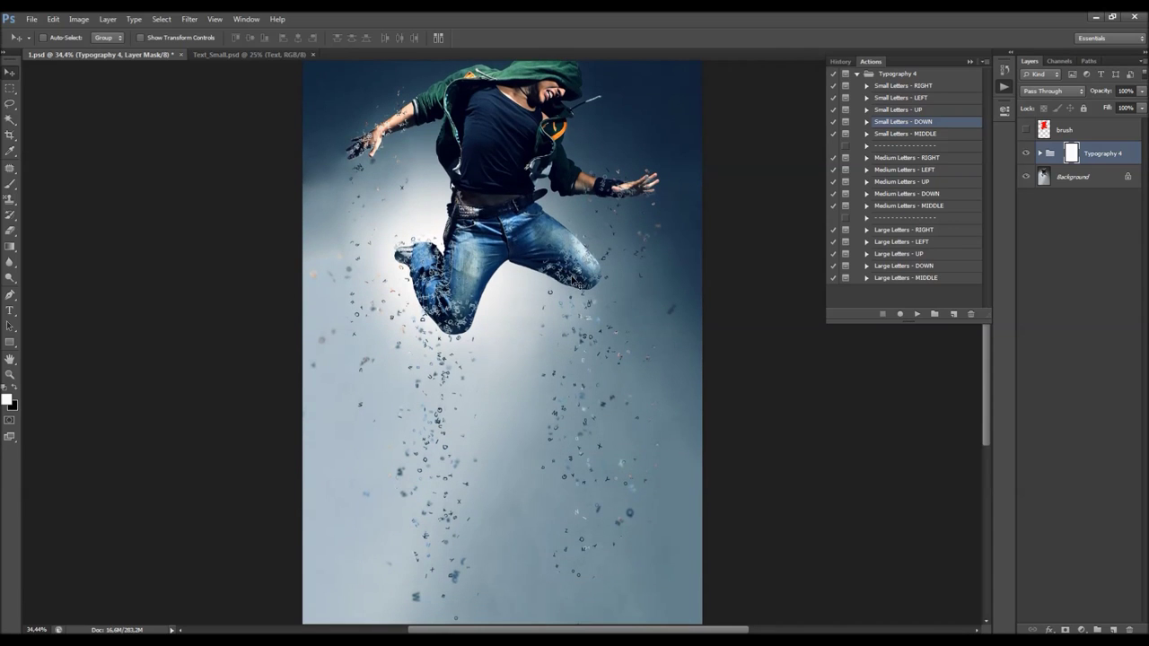
{"action": "scroll", "coordinate": [578, 269], "scroll_direction": "down", "scroll_amount": 1}
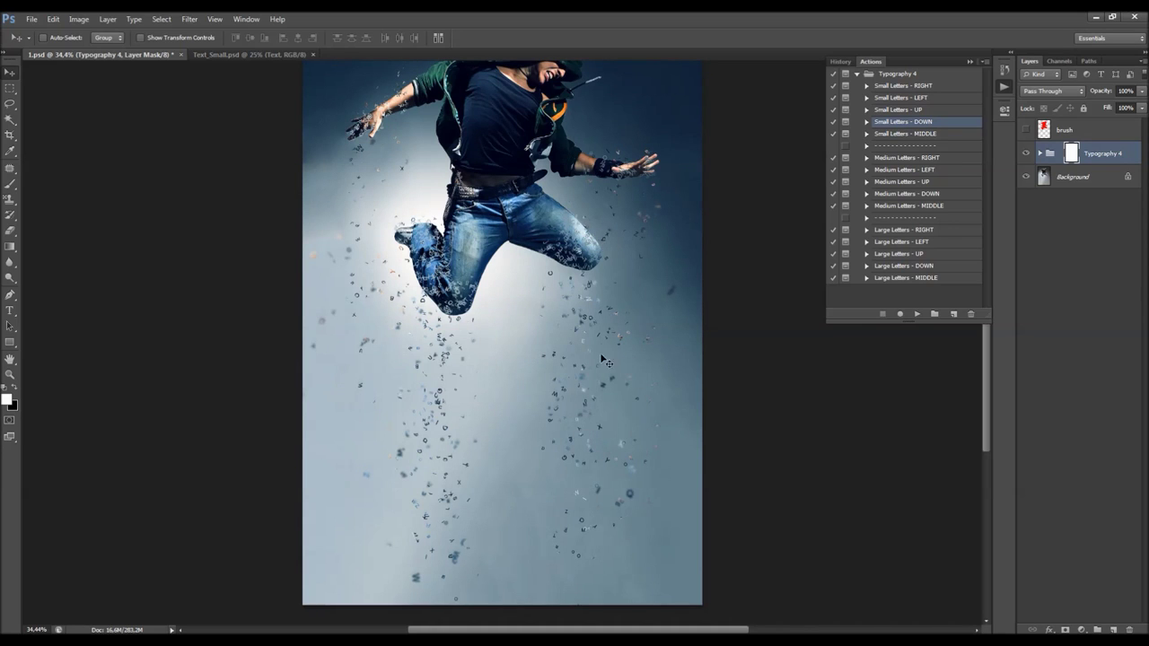
{"action": "scroll", "coordinate": [628, 377], "scroll_direction": "up", "scroll_amount": 2}
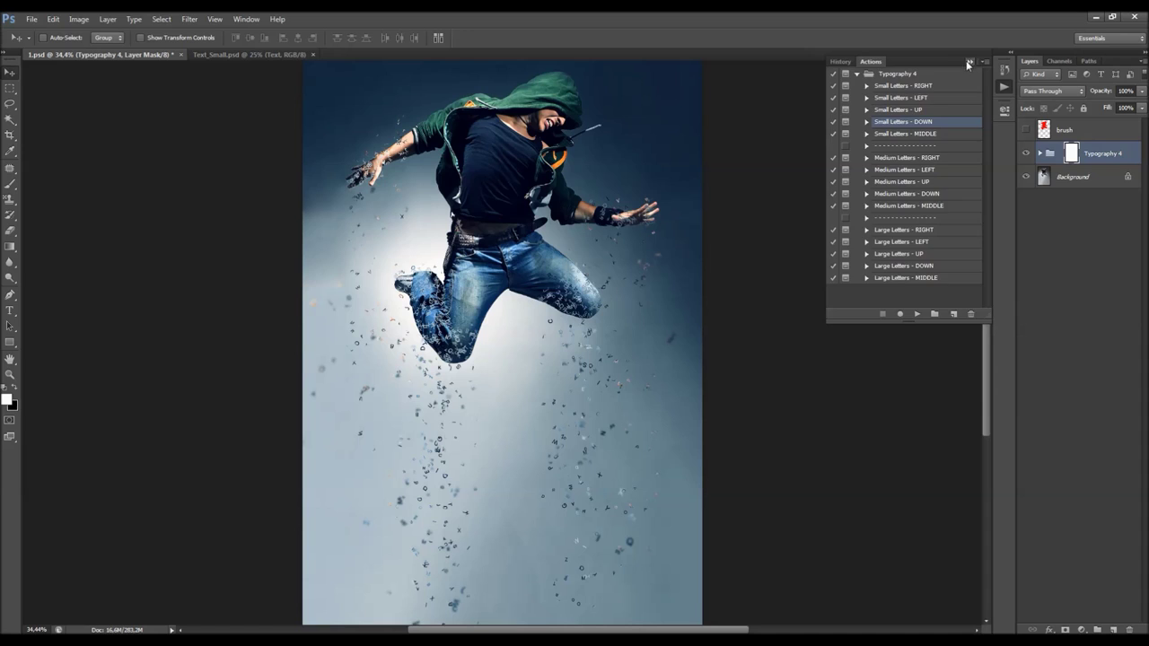
{"action": "left_click", "coordinate": [968, 62]}
Expand the Typography 4 group and its Adjustments subgroup, widening the layer list to fit the full layer names
{"action": "left_click", "coordinate": [1040, 153]}
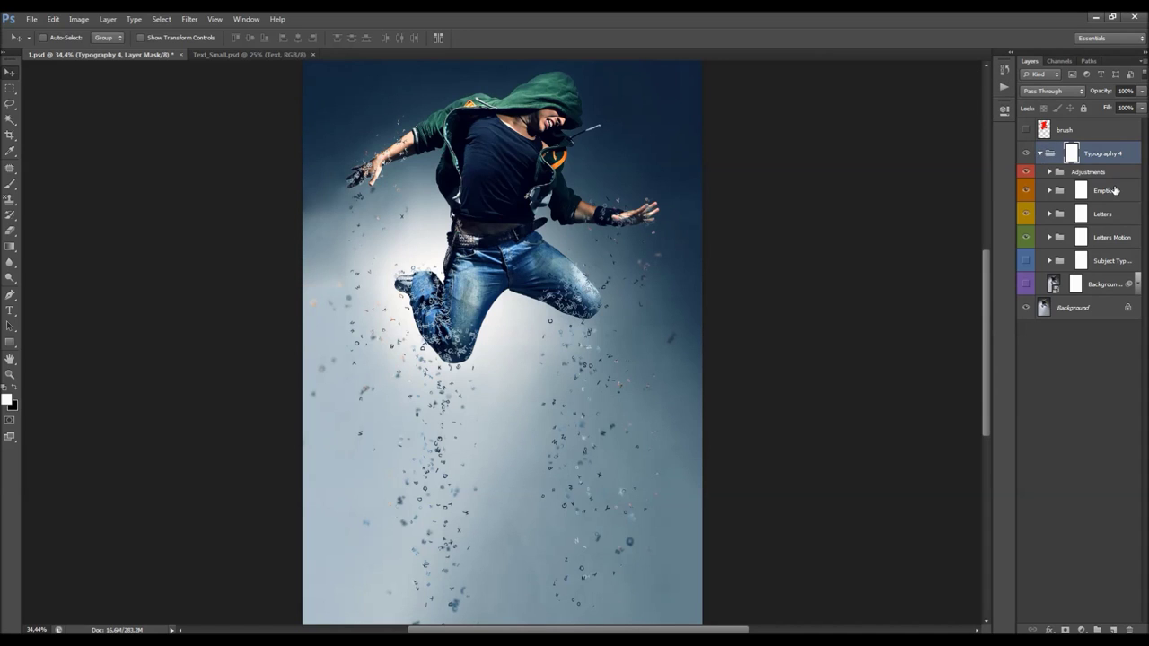
{"action": "left_click", "coordinate": [1086, 172]}
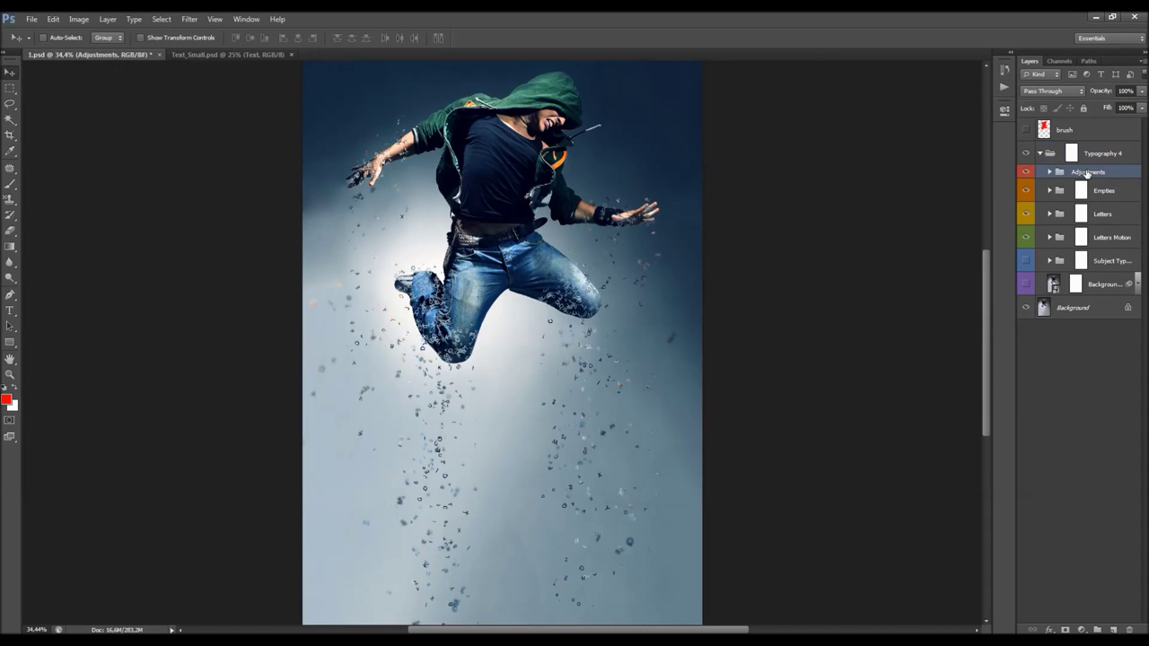
{"action": "left_click_drag", "start_coordinate": [1017, 187], "coordinate": [980, 186]}
{"action": "left_click", "coordinate": [1014, 172]}
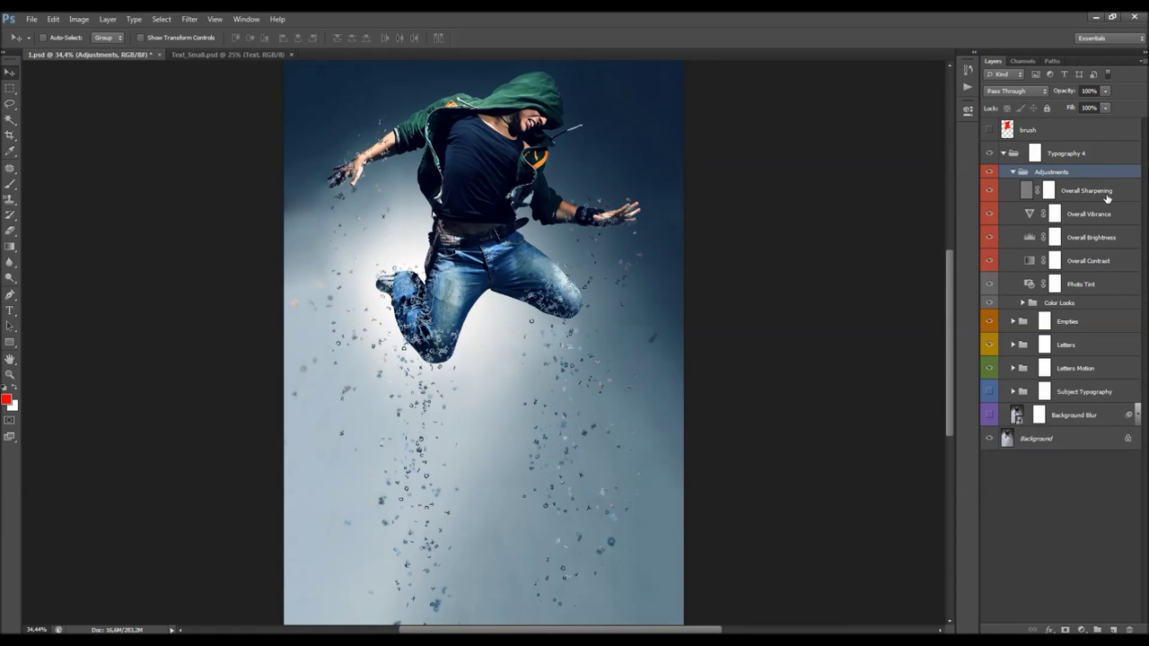
Compare the image with and without the Overall Sharpening layer and adjust that layer's opacity
{"action": "left_click", "coordinate": [1086, 197]}
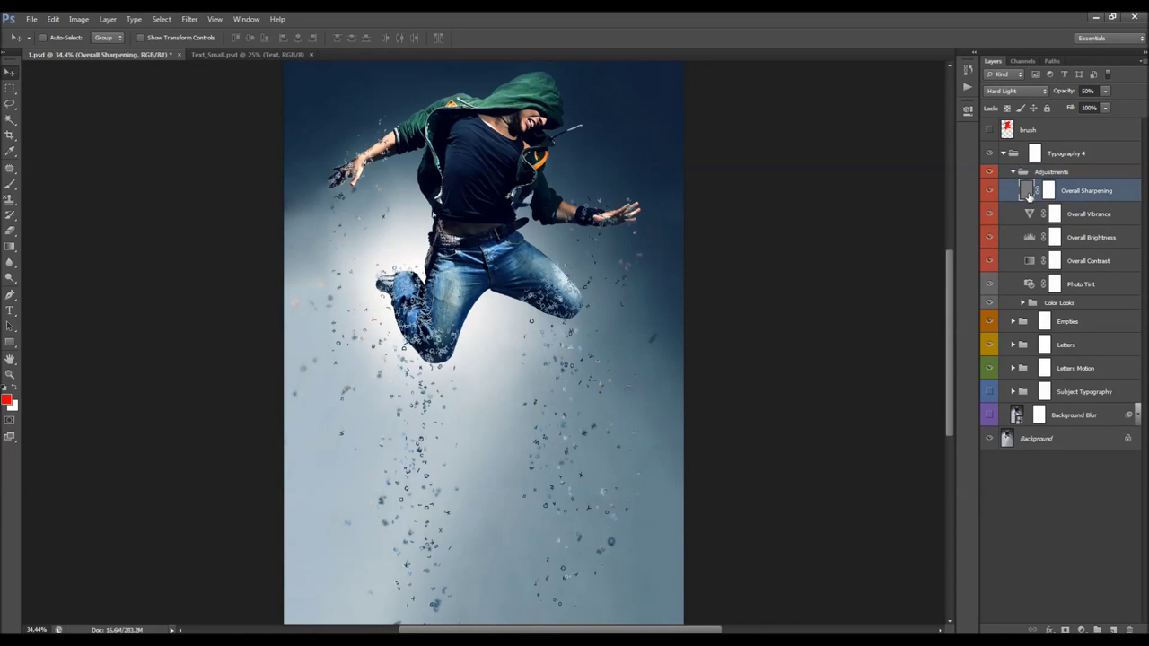
{"action": "left_click", "coordinate": [992, 191]}
{"action": "left_click", "coordinate": [993, 192]}
{"action": "left_click", "coordinate": [993, 191]}
{"action": "left_click", "coordinate": [992, 191]}
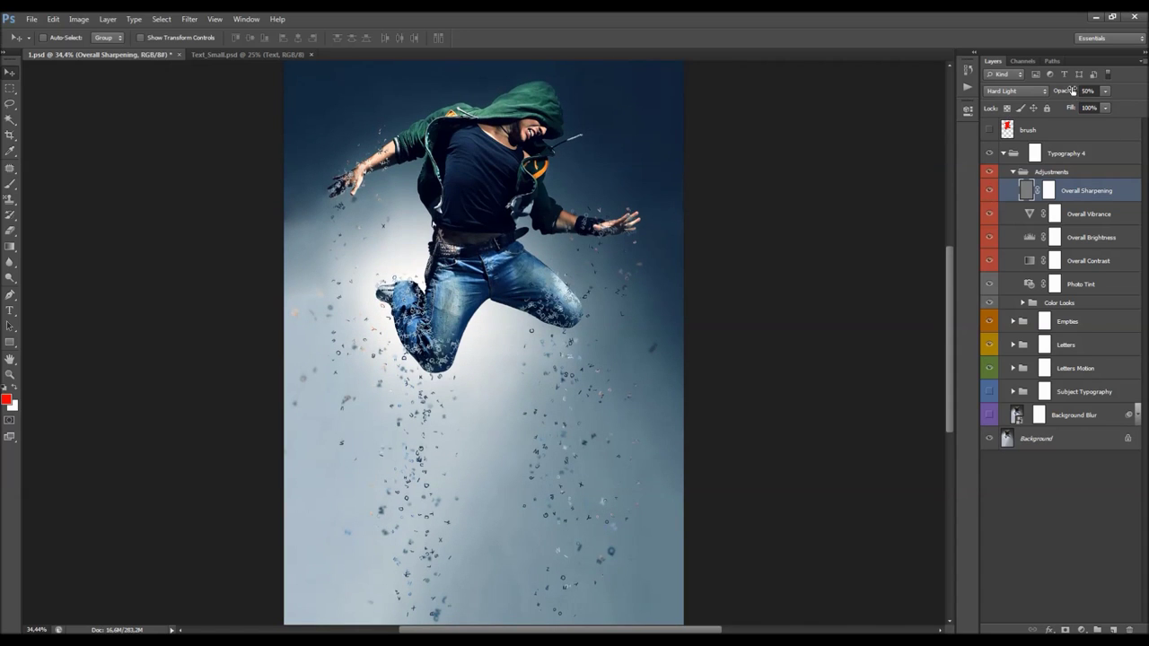
{"action": "left_click_drag", "start_coordinate": [1071, 90], "coordinate": [1146, 82]}
{"action": "left_click_drag", "start_coordinate": [1073, 93], "coordinate": [1076, 94]}
{"action": "left_click", "coordinate": [991, 190]}
{"action": "left_click", "coordinate": [991, 191]}
Adjust the vibrance and saturation of the Overall Vibrance adjustment layer
{"action": "left_click", "coordinate": [1098, 221]}
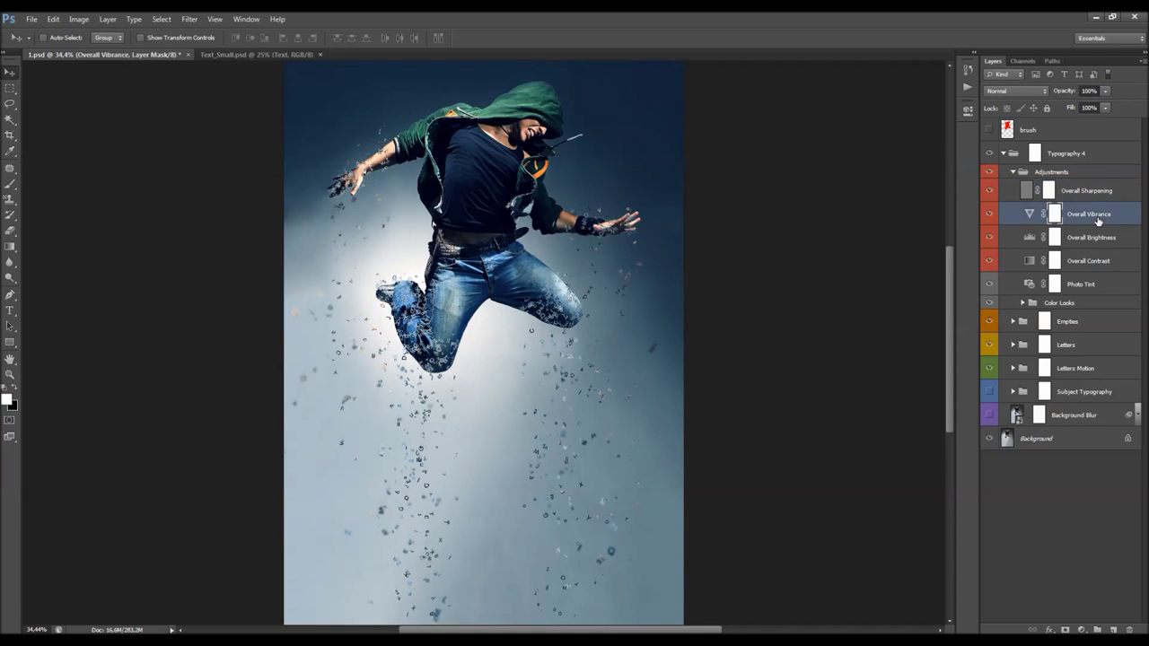
{"action": "double_click", "coordinate": [1030, 215]}
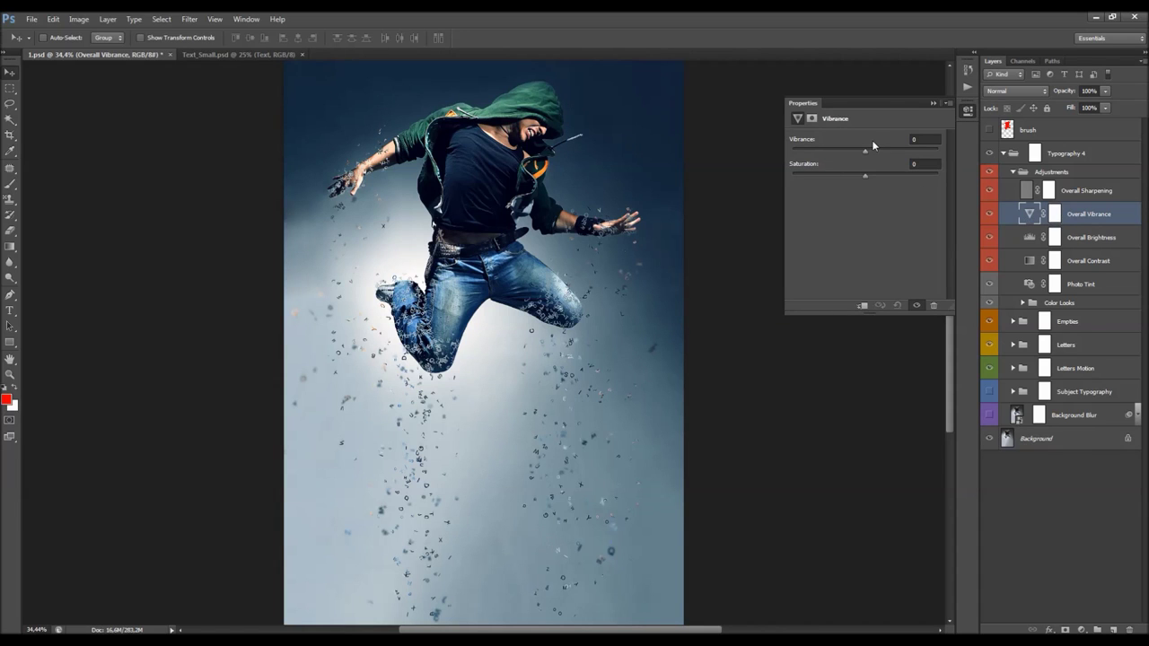
{"action": "mouse_move", "coordinate": [866, 151]}
{"action": "left_mouse_down"}
{"action": "mouse_move", "coordinate": [893, 152]}
{"action": "mouse_move", "coordinate": [883, 151]}
{"action": "left_mouse_up"}
{"action": "left_click_drag", "start_coordinate": [836, 180], "coordinate": [835, 180]}
Adjust the shadow, midtone and highlight input levels of the Overall Brightness layer
{"action": "left_click", "coordinate": [1106, 237]}
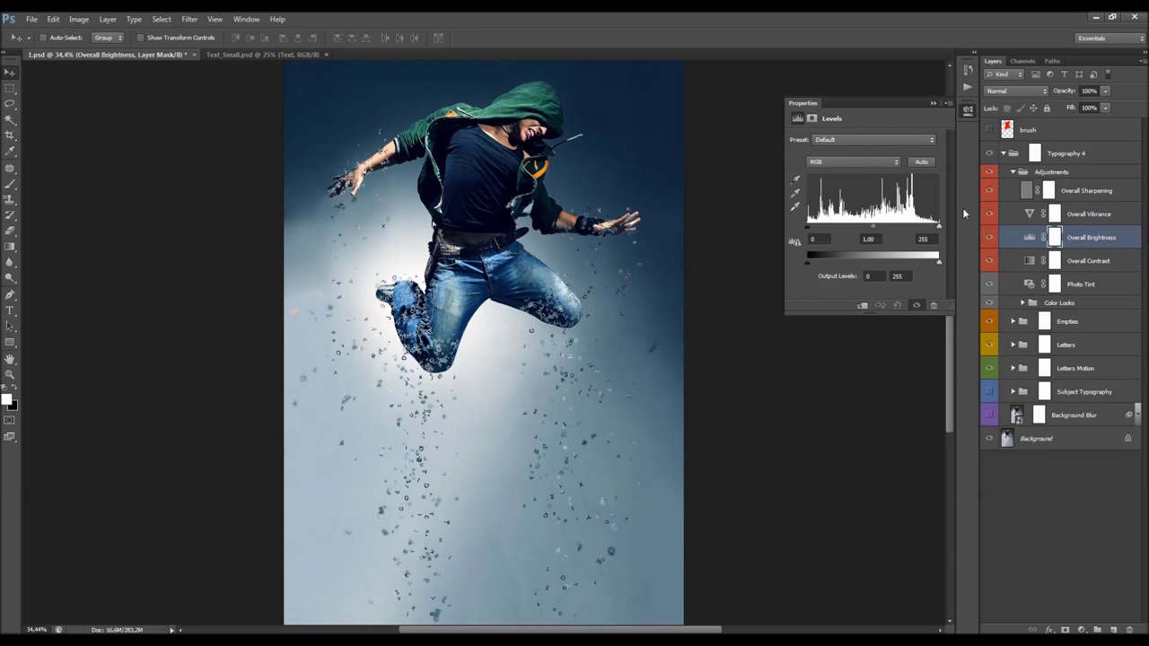
{"action": "left_click_drag", "start_coordinate": [807, 232], "coordinate": [798, 230]}
{"action": "left_click_drag", "start_coordinate": [867, 228], "coordinate": [873, 230]}
{"action": "left_click_drag", "start_coordinate": [938, 229], "coordinate": [942, 226]}
Try opacities of 100%, 0% and 10% on the Overall Contrast layer, ending with 8%
{"action": "left_click", "coordinate": [1085, 259]}
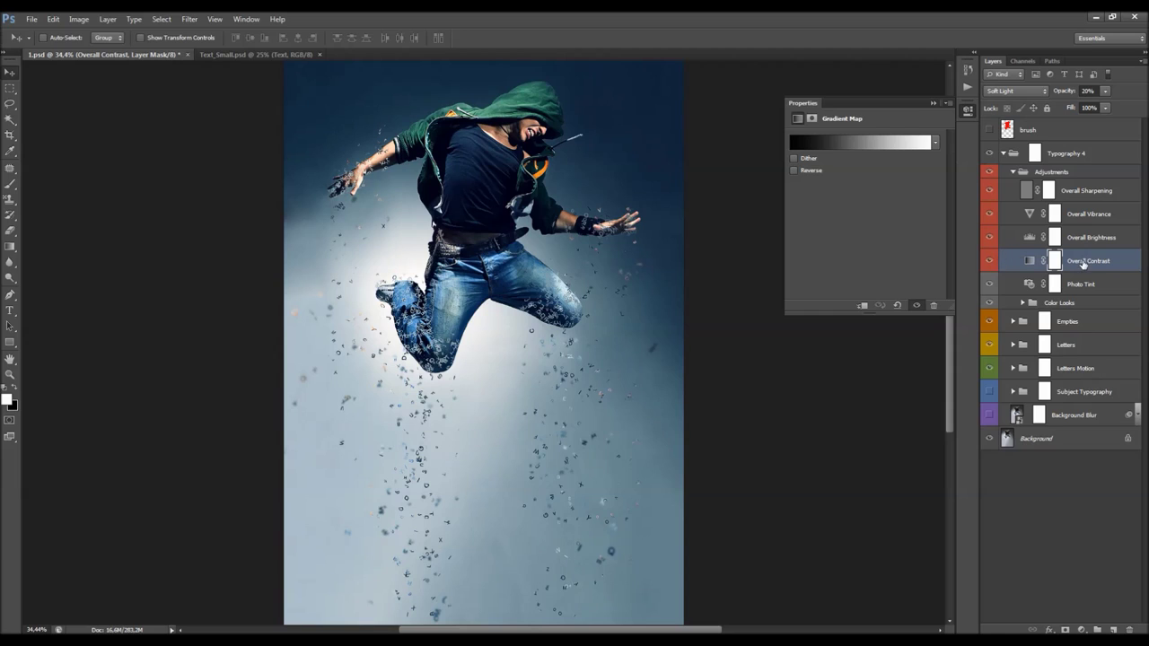
{"action": "left_click", "coordinate": [1070, 91]}
{"action": "type", "text": "100"}
{"action": "key", "text": "Return"}
{"action": "type", "text": "0"}
{"action": "key", "text": "Return"}
{"action": "type", "text": "10"}
{"action": "key", "text": "Return"}
{"action": "type", "text": "8"}
Try the Photo Tint layer's density down to 1% and step through its photo filter presets
{"action": "left_click", "coordinate": [1091, 286]}
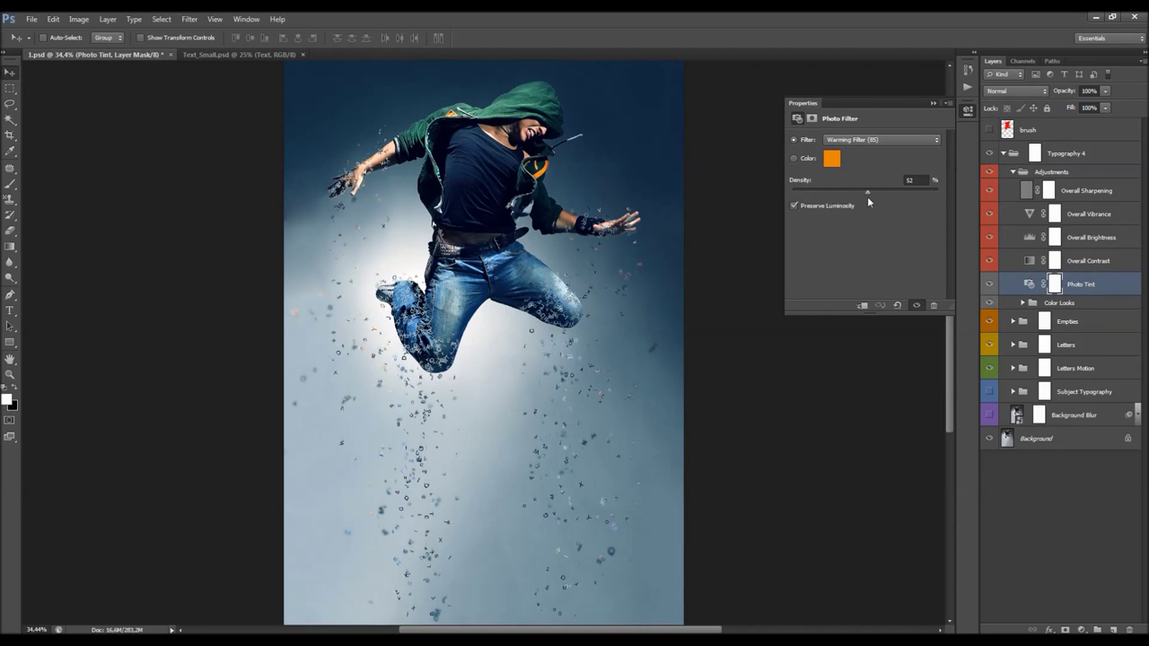
{"action": "left_click_drag", "start_coordinate": [867, 197], "coordinate": [798, 198]}
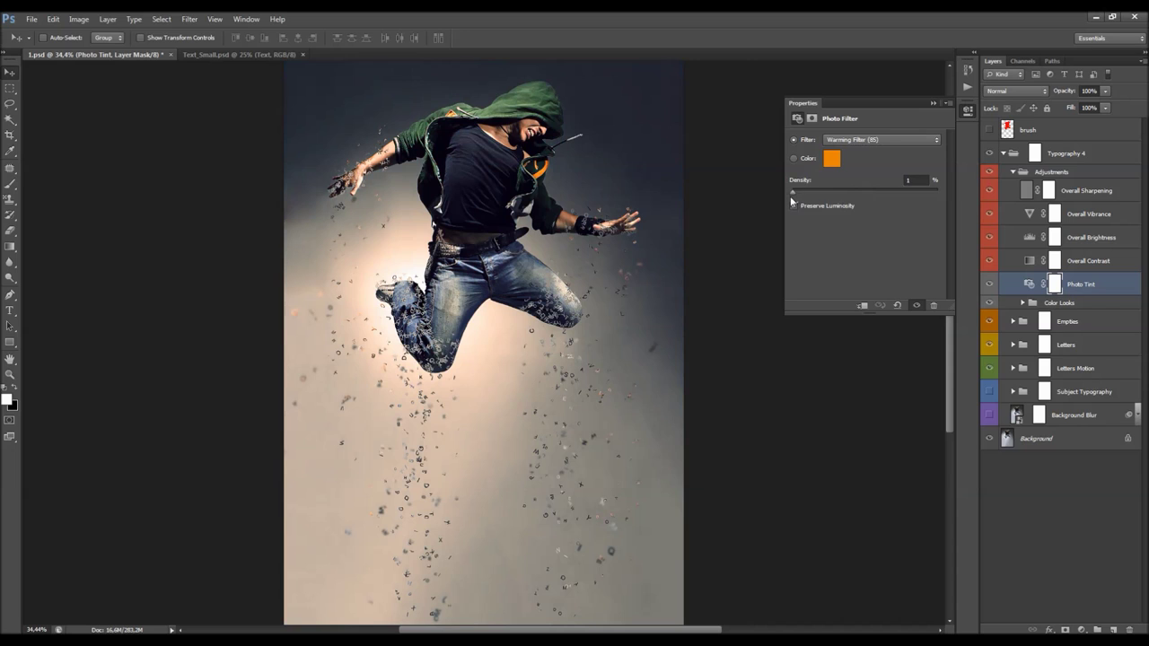
{"action": "left_click", "coordinate": [855, 141]}
{"action": "left_click", "coordinate": [862, 185]}
{"action": "key", "text": "Down"}
{"action": "key", "text": "Down"}
{"action": "key", "text": "Down"}
{"action": "key", "text": "Down"}
{"action": "key", "text": "Down"}
{"action": "key", "text": "Down"}
{"action": "key", "text": "Down"}
{"action": "key", "text": "Down"}
{"action": "key", "text": "Down"}
Set the Photo Tint filter to Cooling Filter (82), lower its density and close the adjustment's settings
{"action": "left_click", "coordinate": [863, 140]}
{"action": "left_click", "coordinate": [884, 201]}
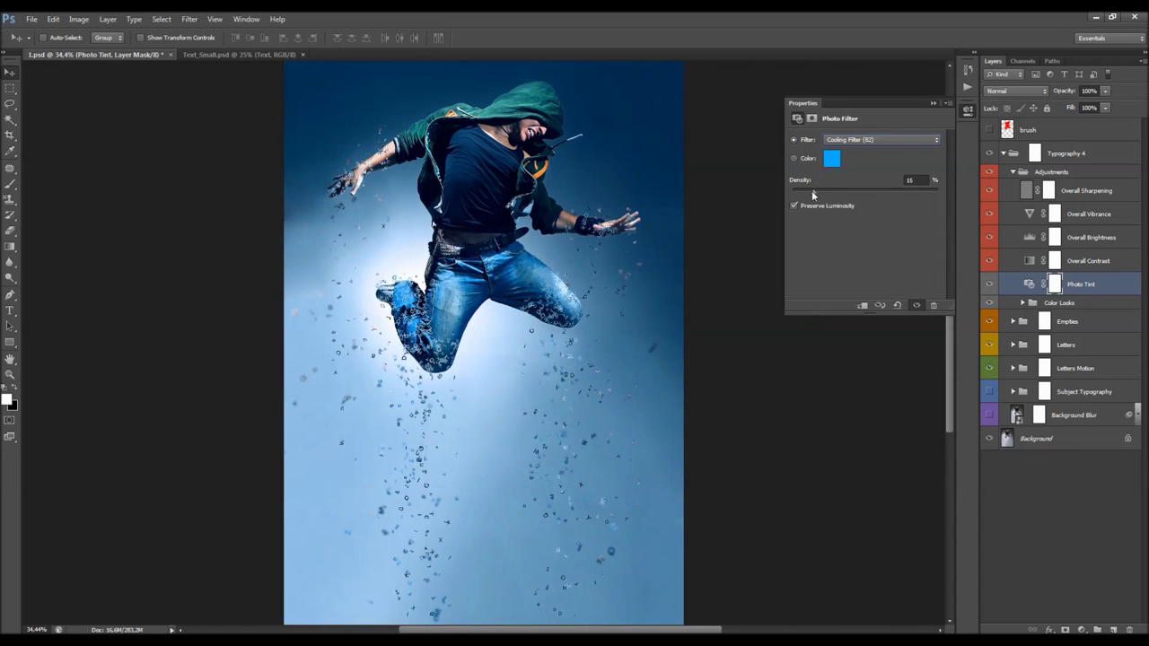
{"action": "left_click_drag", "start_coordinate": [801, 194], "coordinate": [799, 195]}
{"action": "left_click", "coordinate": [937, 106]}
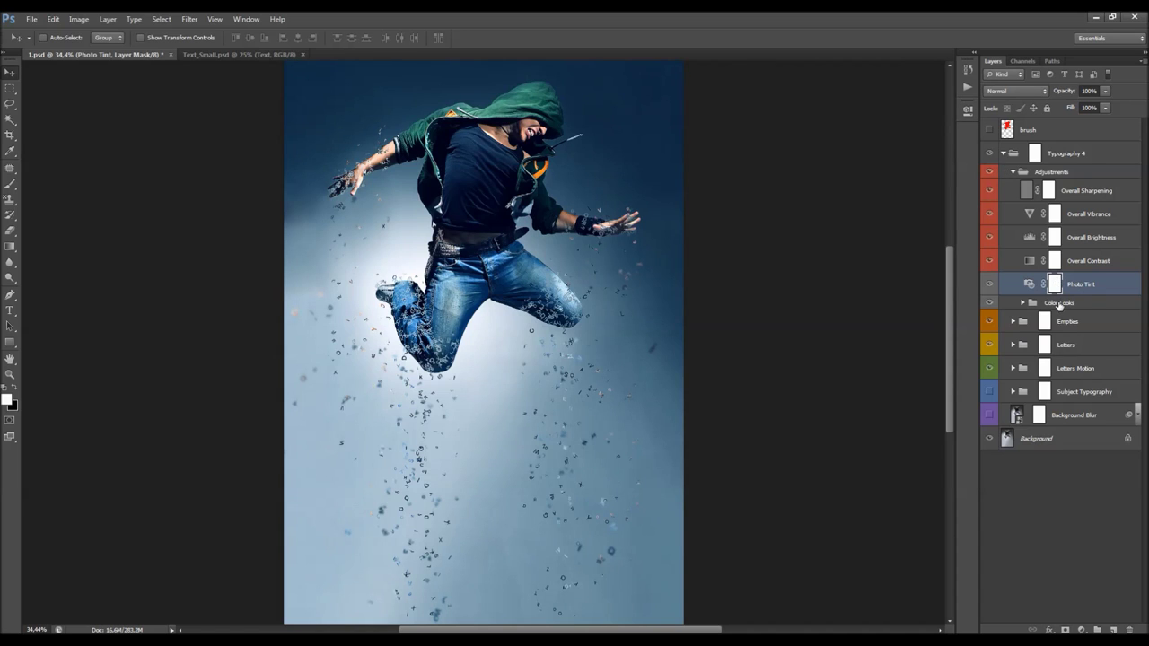
Expand the Color Looks group and compare the image with and without the CL_1 layer
{"action": "left_click", "coordinate": [1016, 303]}
{"action": "left_click", "coordinate": [1022, 303]}
{"action": "scroll", "coordinate": [1077, 292], "scroll_direction": "down", "scroll_amount": 2}
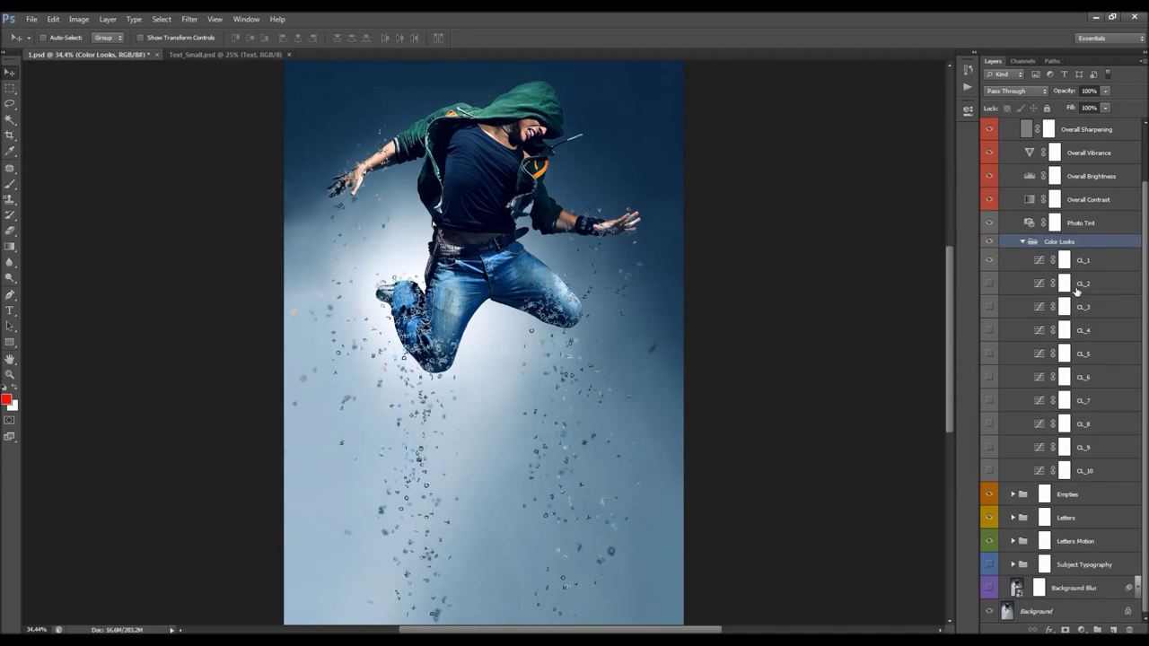
{"action": "left_click", "coordinate": [1090, 261]}
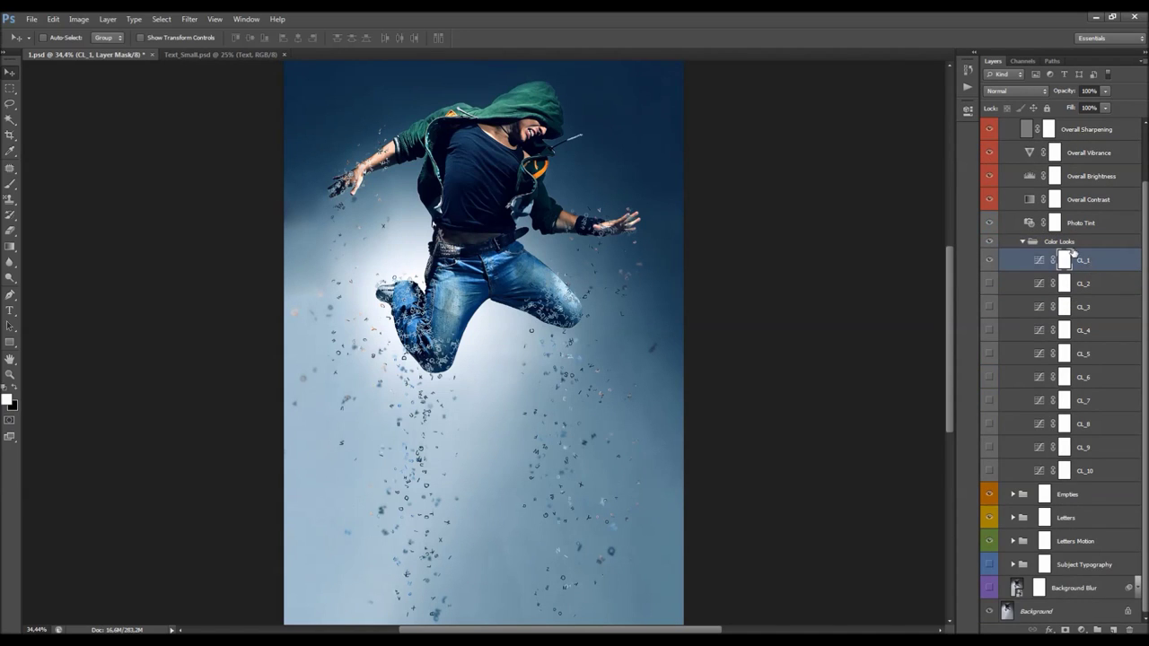
{"action": "left_click", "coordinate": [990, 260]}
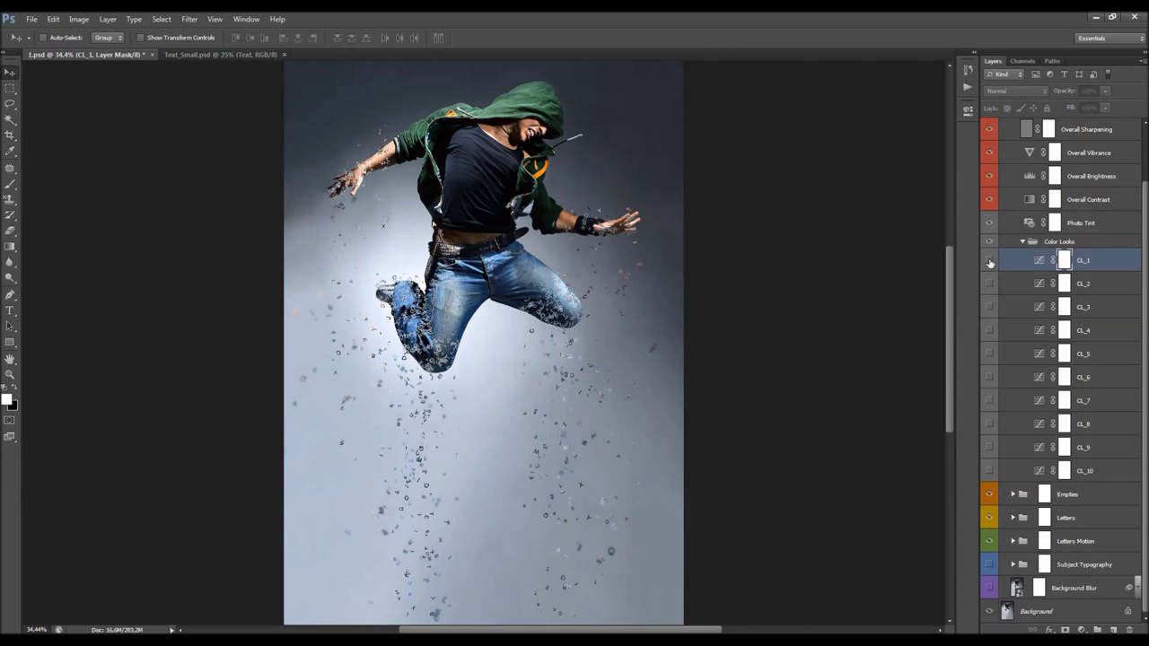
{"action": "left_click", "coordinate": [989, 260]}
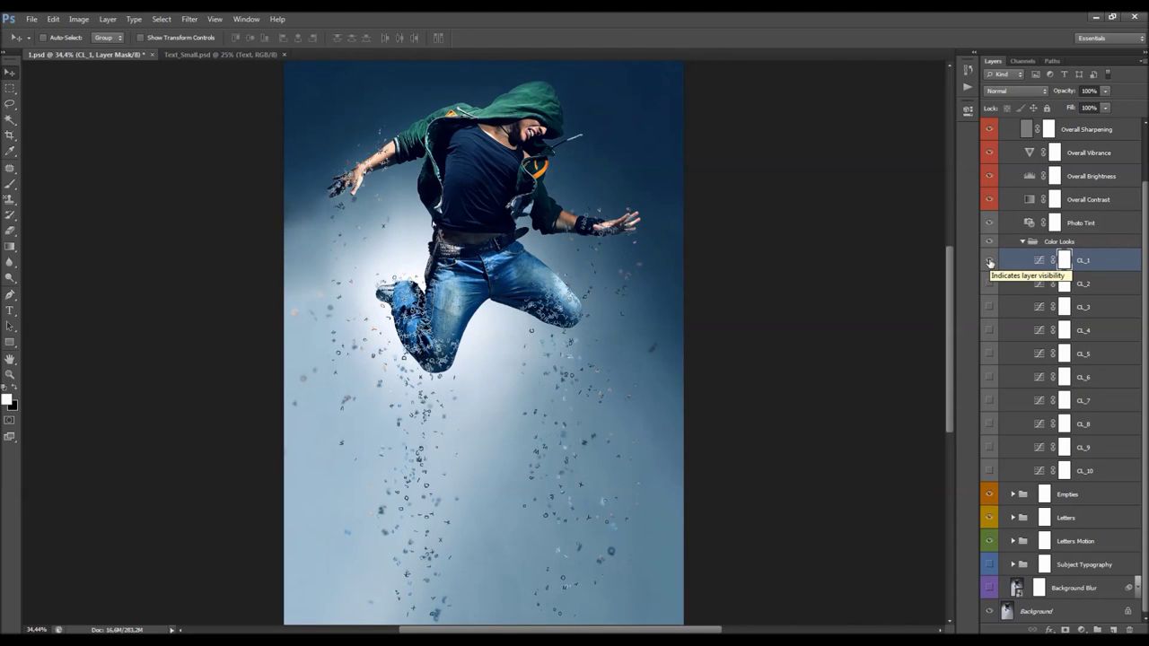
Hide CL_1 and preview the color looks from CL_3 to CL_6 one at a time
{"action": "left_click", "coordinate": [990, 260]}
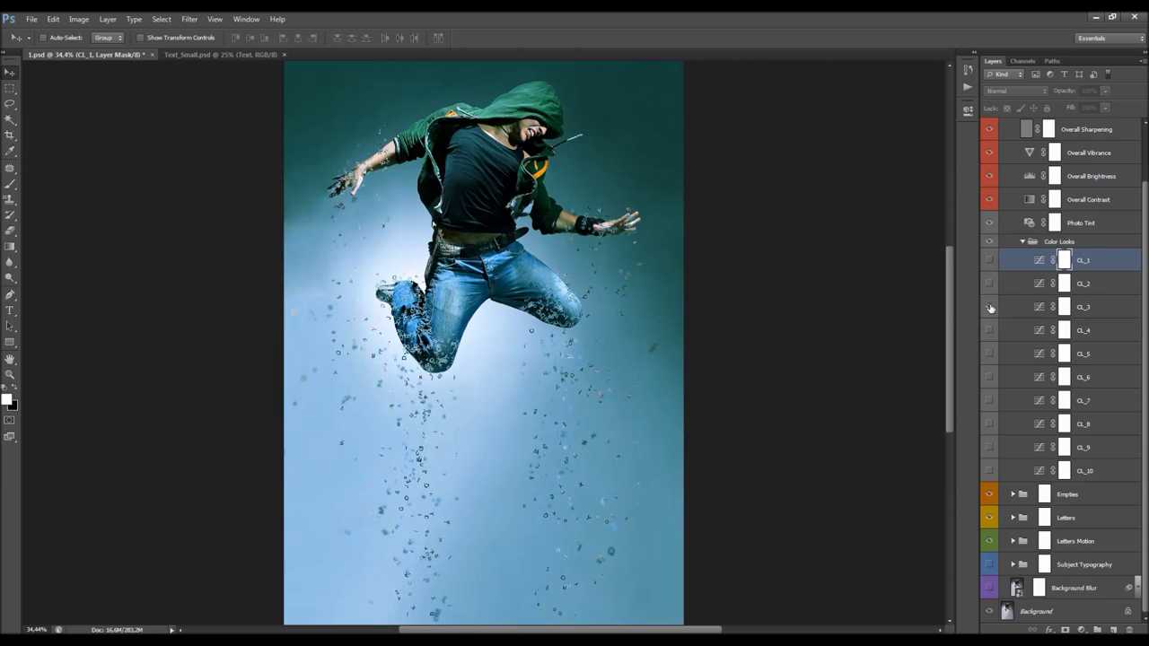
{"action": "left_click", "coordinate": [989, 330]}
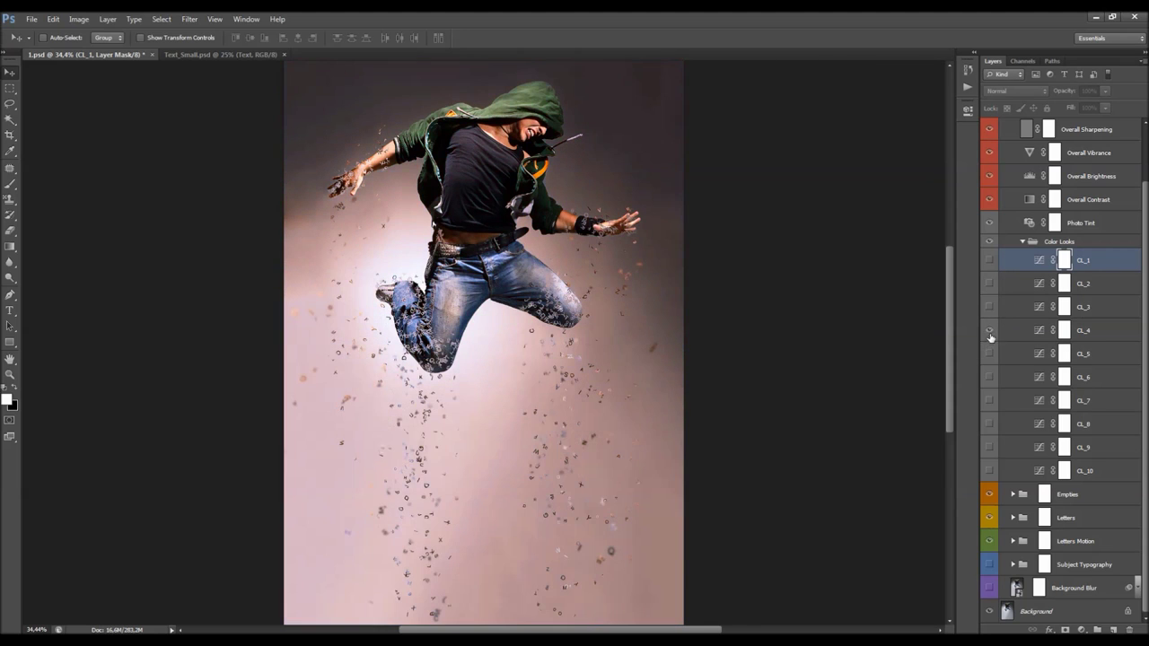
{"action": "left_click", "coordinate": [988, 353]}
{"action": "left_click", "coordinate": [988, 354]}
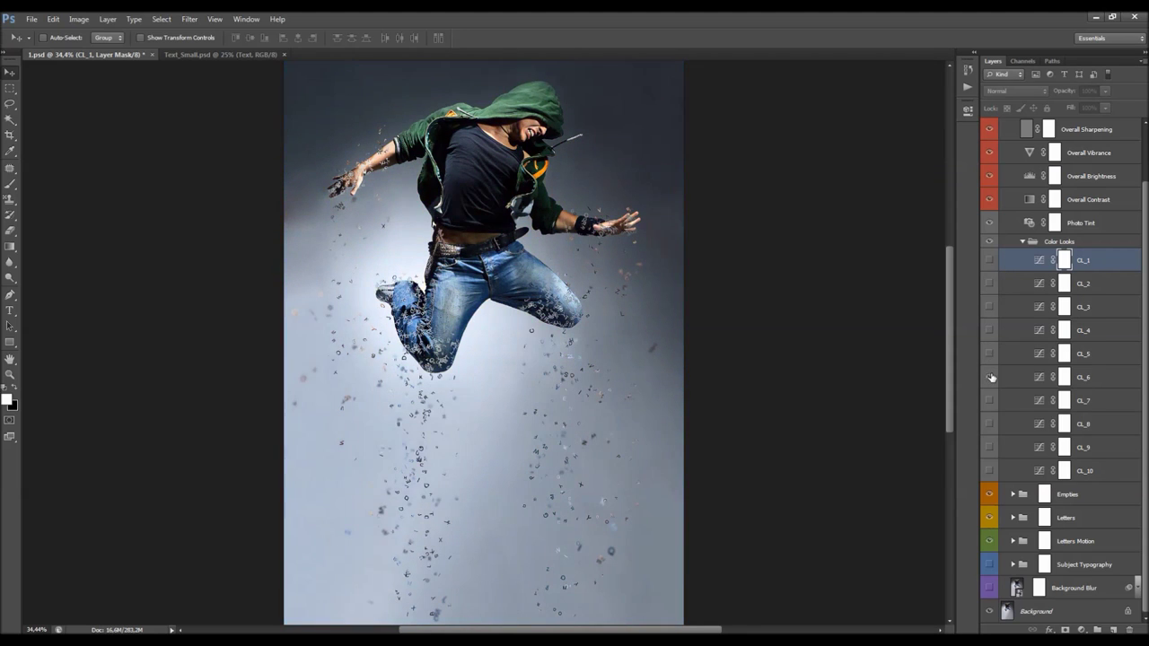
{"action": "left_click", "coordinate": [989, 378]}
{"action": "left_click", "coordinate": [989, 378]}
Show the CL_3 color look and lower its opacity
{"action": "left_click", "coordinate": [1007, 306]}
{"action": "left_click", "coordinate": [989, 306]}
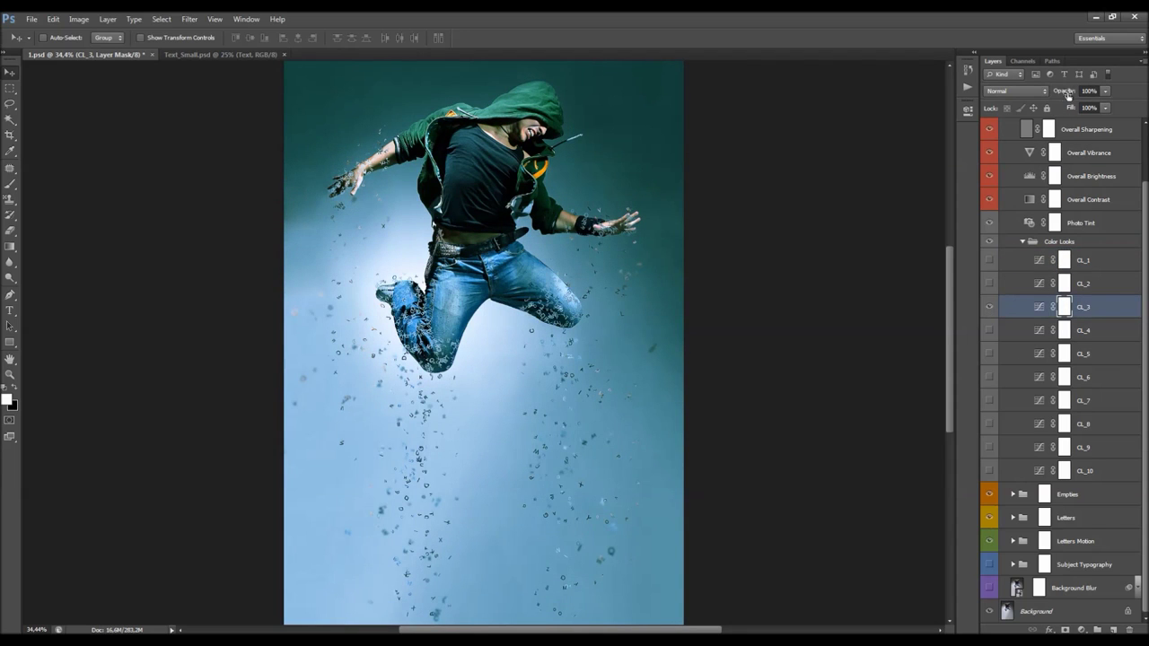
{"action": "left_click_drag", "start_coordinate": [1067, 94], "coordinate": [915, 113]}
Combine the CL_4 color look with CL_3, lower CL_4's opacity and hide both looks
{"action": "left_click", "coordinate": [988, 329]}
{"action": "left_click", "coordinate": [1099, 329]}
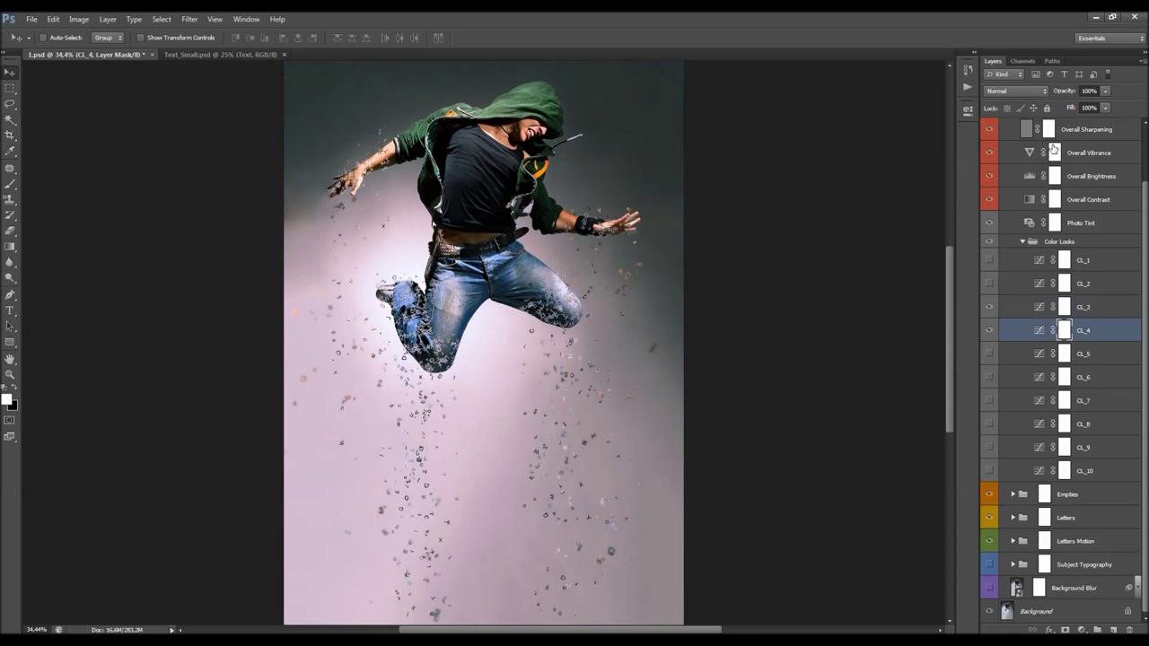
{"action": "left_click_drag", "start_coordinate": [1071, 93], "coordinate": [880, 117]}
{"action": "left_click", "coordinate": [987, 330]}
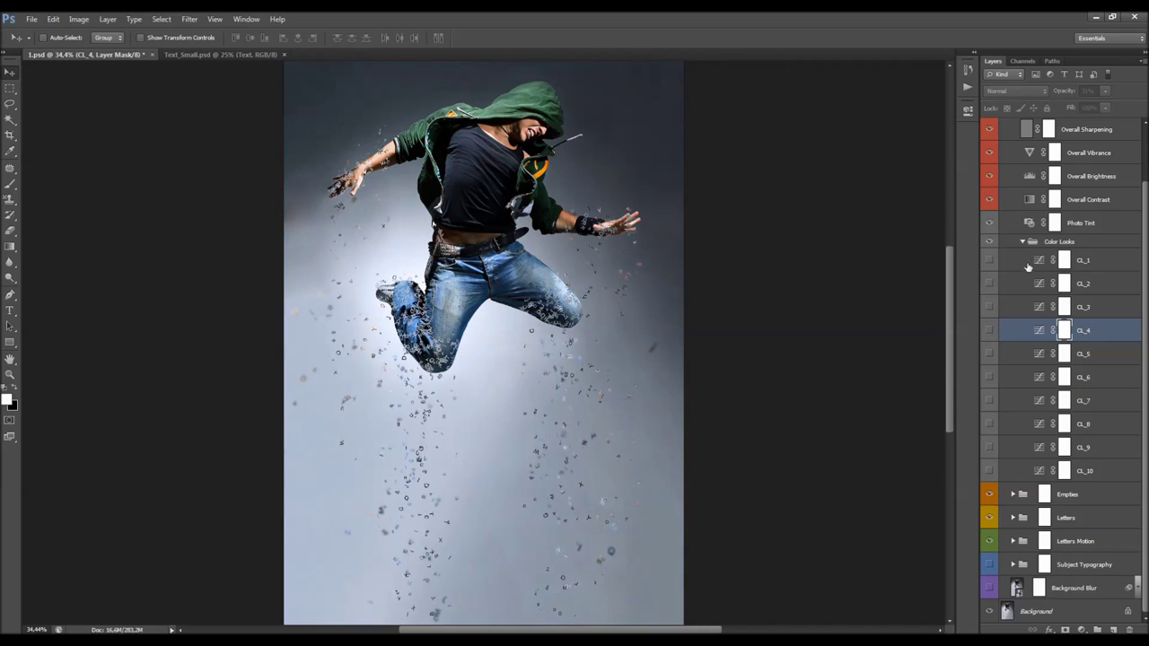
Show the CL_1 color look and collapse the Color Looks group
{"action": "left_click", "coordinate": [987, 259]}
{"action": "left_click", "coordinate": [1031, 252]}
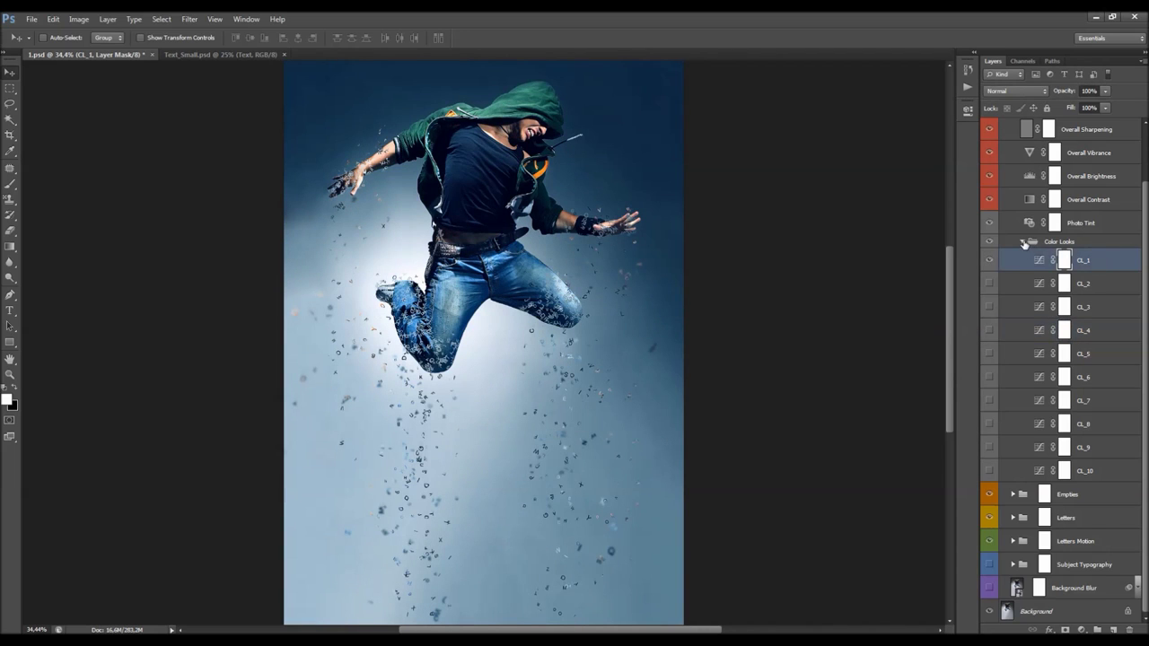
{"action": "left_click", "coordinate": [1023, 244]}
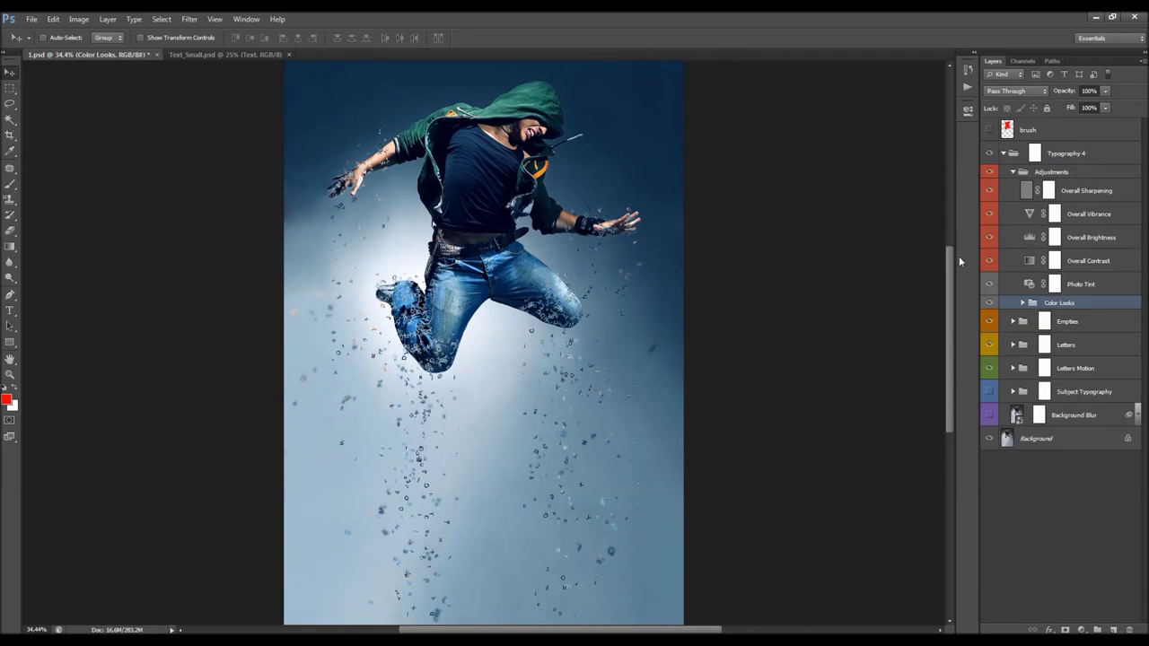
{"action": "left_click", "coordinate": [1021, 303]}
{"action": "left_click", "coordinate": [1051, 314]}
{"action": "left_click", "coordinate": [1023, 303]}
Expand the Empties group and compare the image with and without it
{"action": "left_click", "coordinate": [1064, 323]}
{"action": "left_click", "coordinate": [1013, 321]}
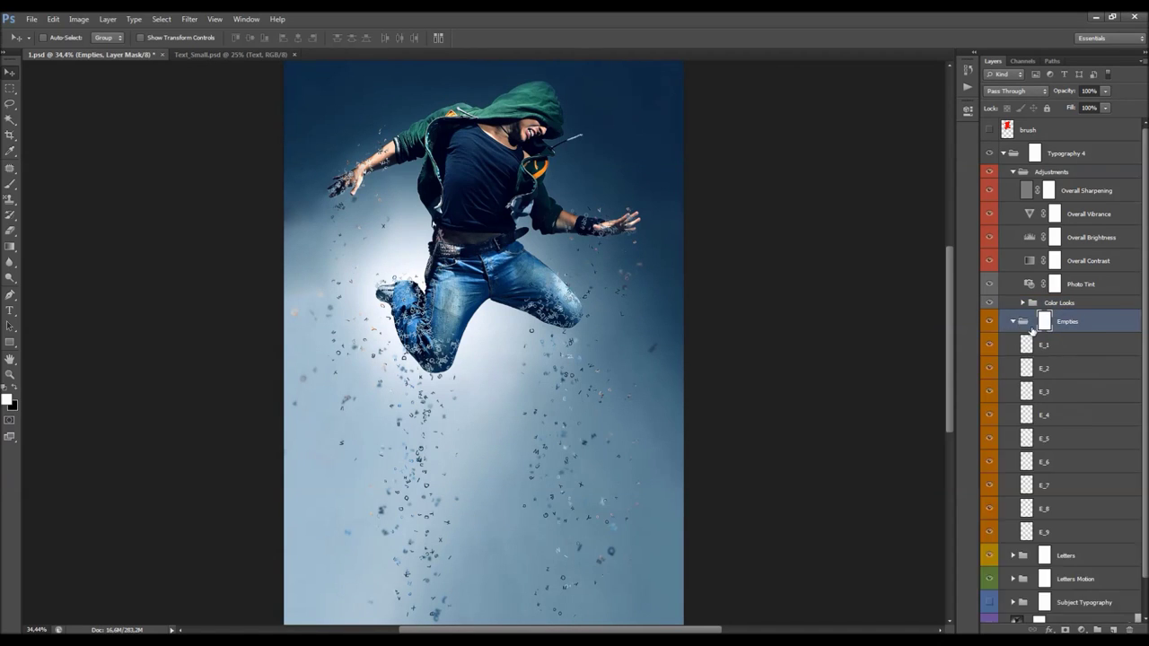
{"action": "scroll", "coordinate": [1057, 325], "scroll_direction": "down", "scroll_amount": 2}
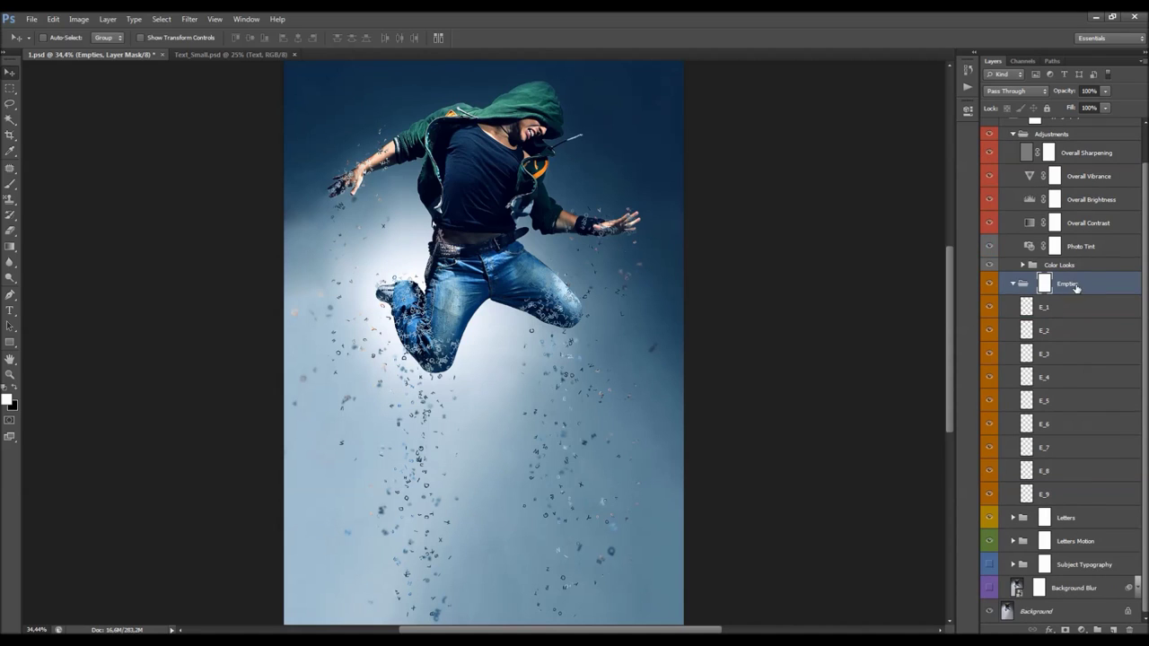
{"action": "left_click", "coordinate": [988, 283]}
{"action": "left_click", "coordinate": [988, 283]}
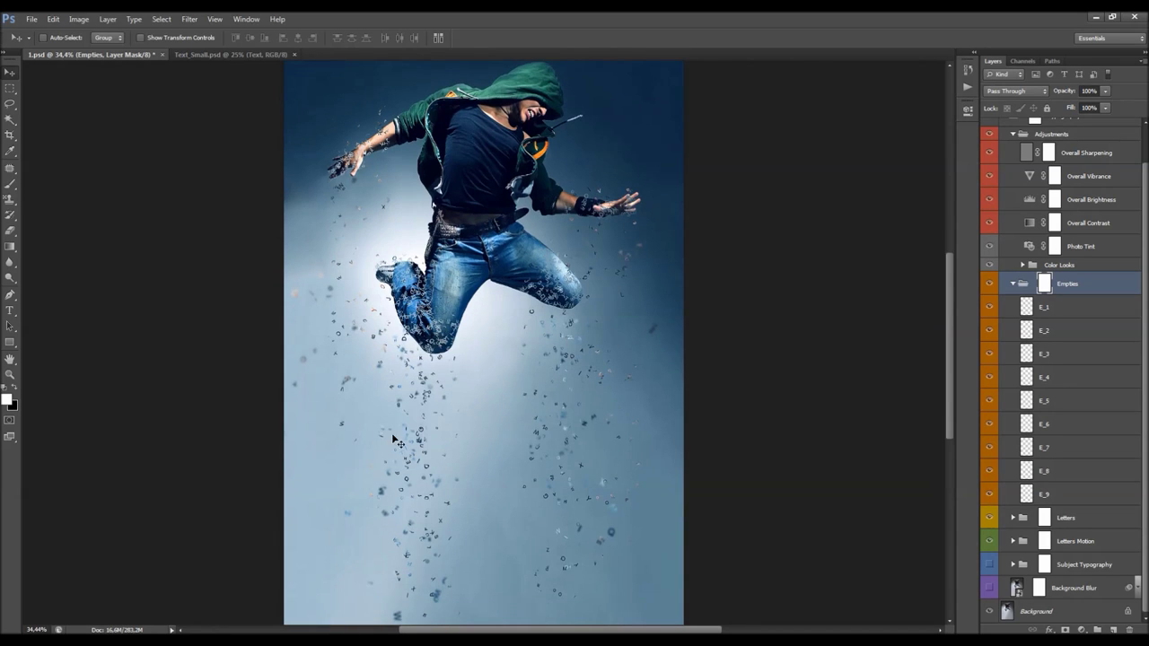
{"action": "scroll", "coordinate": [628, 284], "scroll_direction": "up", "scroll_amount": 2}
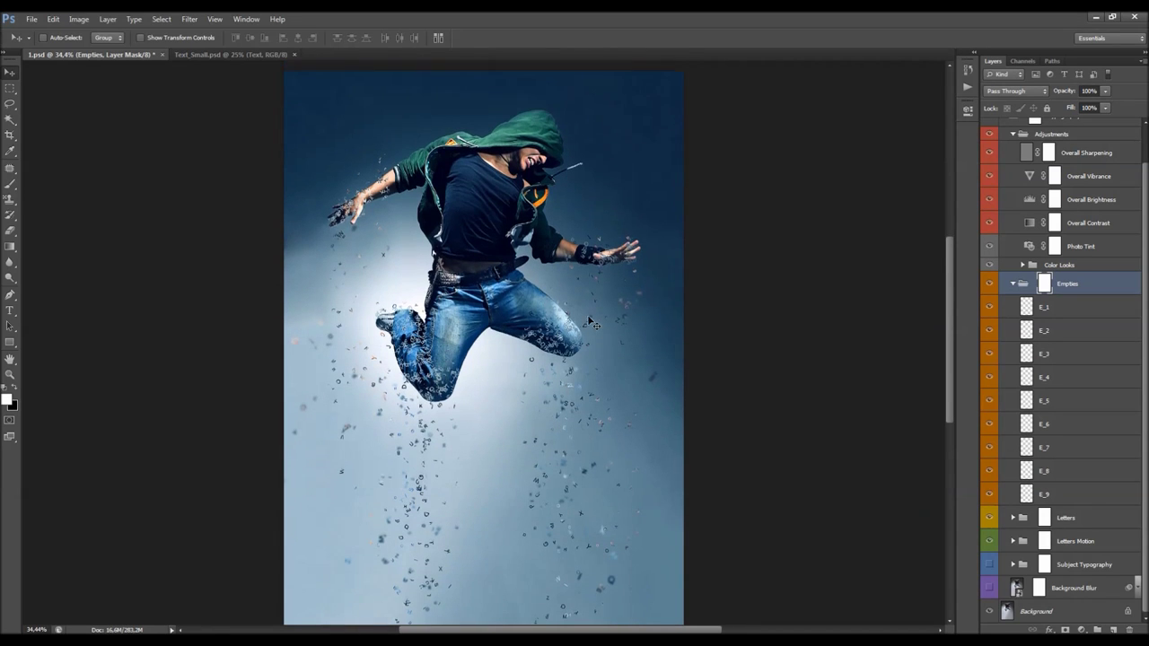
Toggle the E layers and the whole Empties group to preview their effect, leaving them all shown
{"action": "left_click_drag", "start_coordinate": [989, 309], "coordinate": [988, 429]}
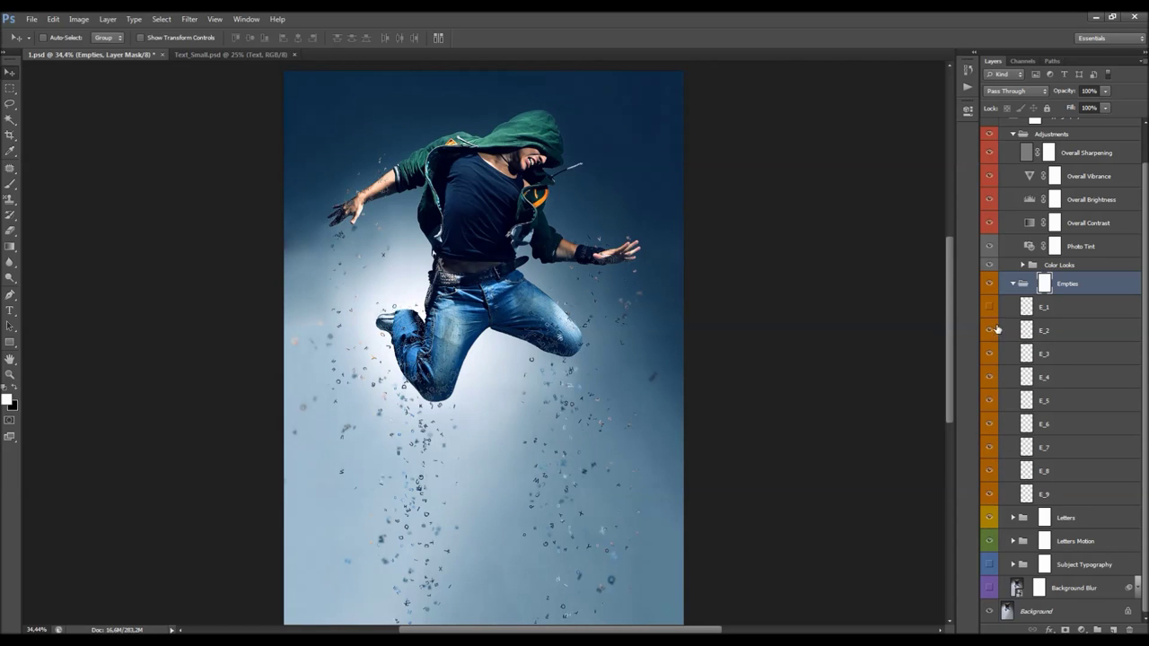
{"action": "key", "text": "ctrl+z"}
{"action": "left_click", "coordinate": [990, 284]}
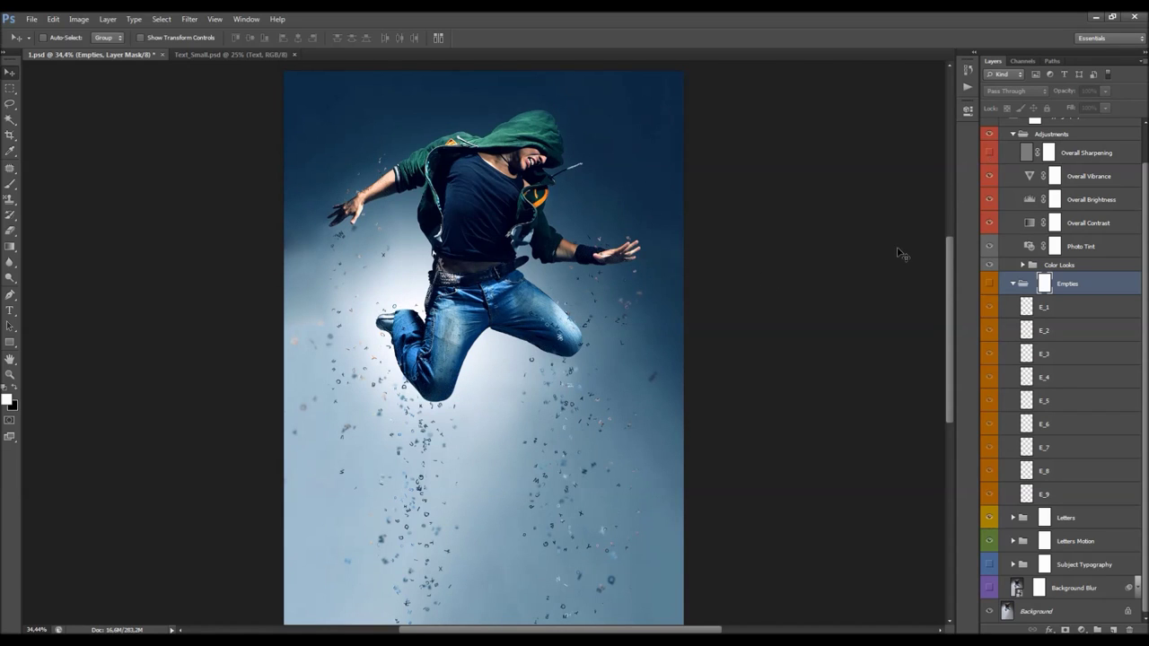
{"action": "left_click", "coordinate": [989, 283]}
{"action": "left_click_drag", "start_coordinate": [987, 305], "coordinate": [990, 328]}
{"action": "left_click_drag", "start_coordinate": [989, 425], "coordinate": [990, 330]}
{"action": "left_click_drag", "start_coordinate": [989, 431], "coordinate": [994, 344]}
{"action": "left_click", "coordinate": [989, 330]}
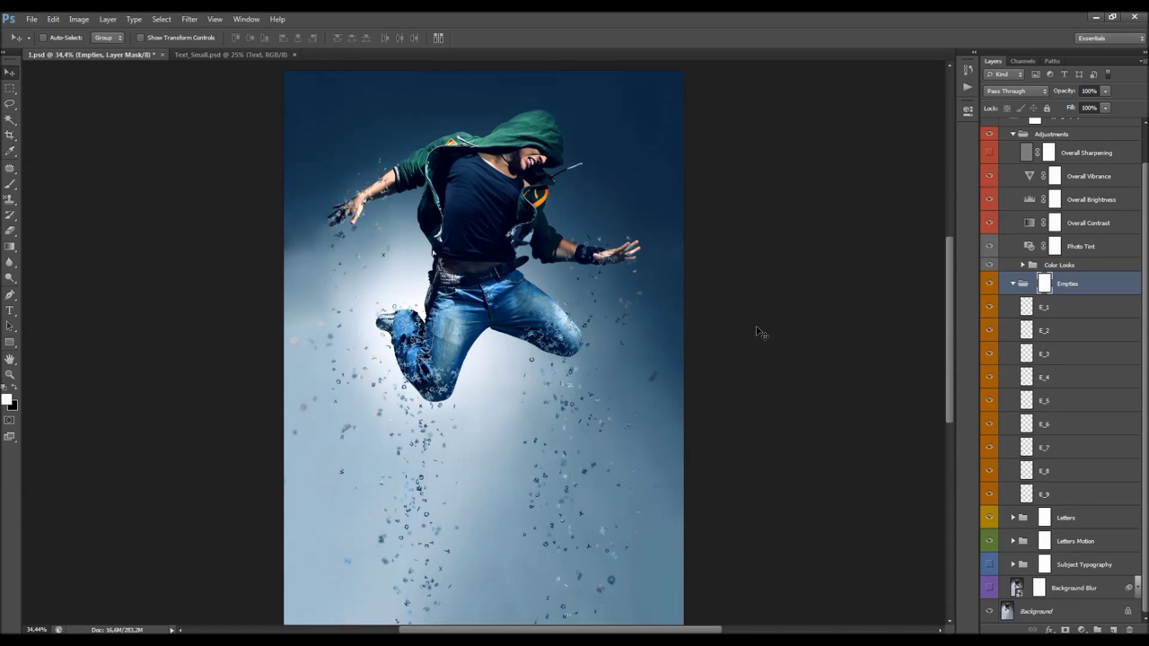
Examine the letter-shaped cut-outs on the subject's legs and hands at several magnifications
{"action": "scroll", "coordinate": [718, 321], "scroll_direction": "down", "scroll_amount": 1}
{"action": "scroll", "coordinate": [476, 266], "scroll_direction": "up", "scroll_amount": 1}
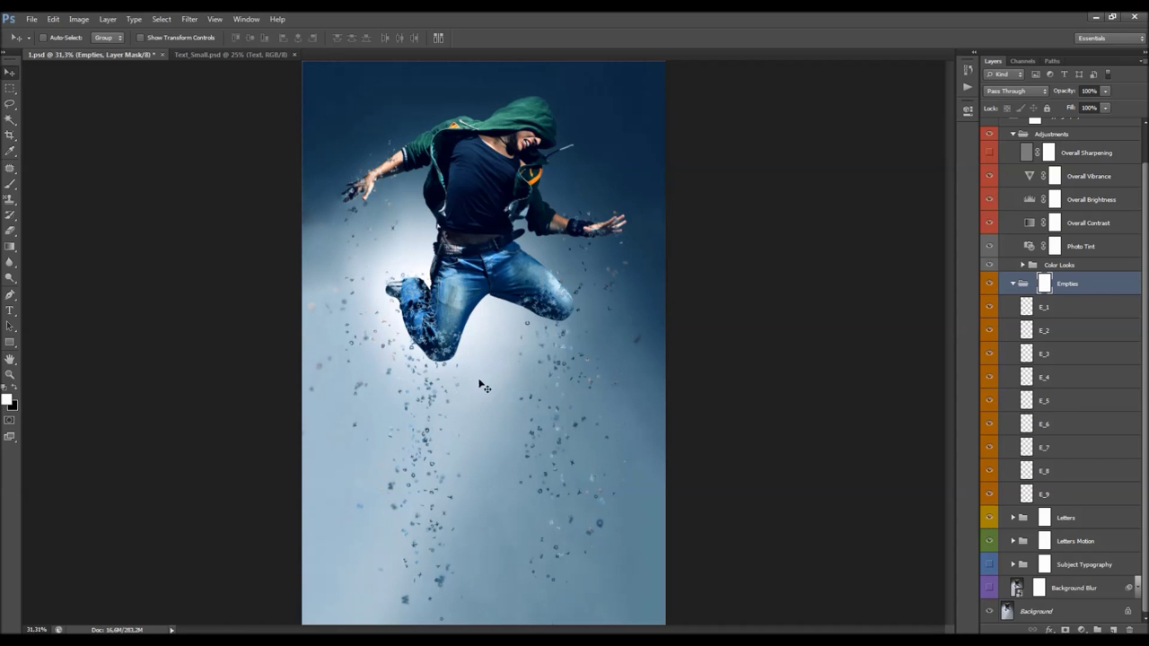
{"action": "scroll", "coordinate": [403, 377], "scroll_direction": "up", "scroll_amount": 2}
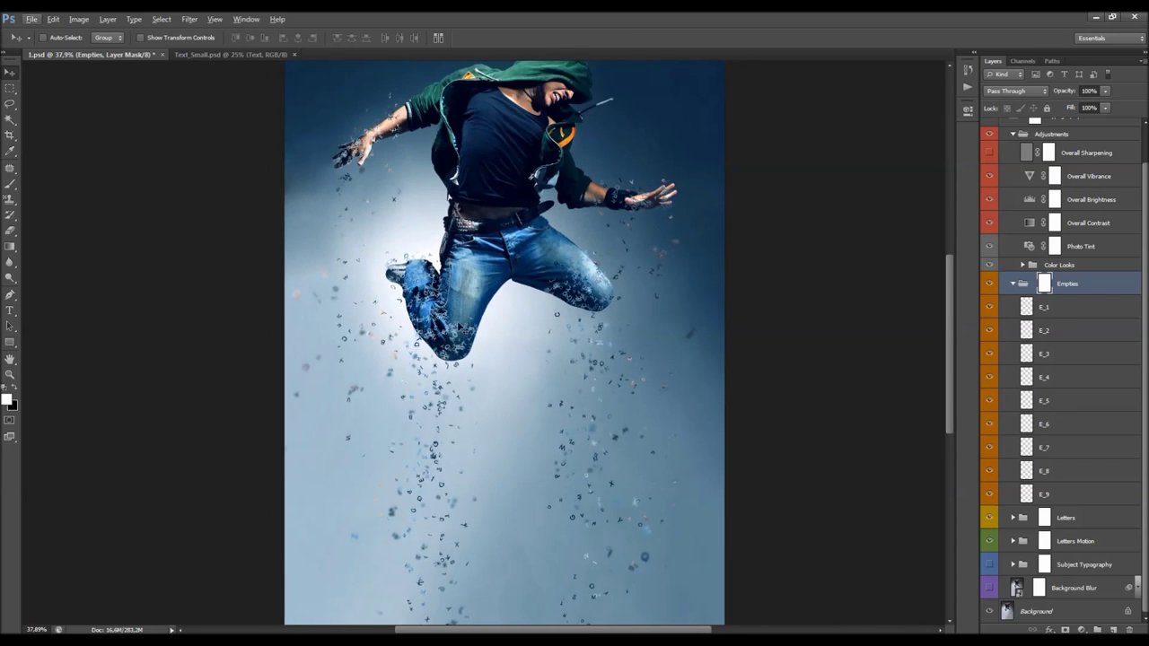
{"action": "scroll", "coordinate": [444, 335], "scroll_direction": "down", "scroll_amount": 2}
{"action": "scroll", "coordinate": [440, 331], "scroll_direction": "down", "scroll_amount": 1}
{"action": "scroll", "coordinate": [442, 334], "scroll_direction": "up", "scroll_amount": 1}
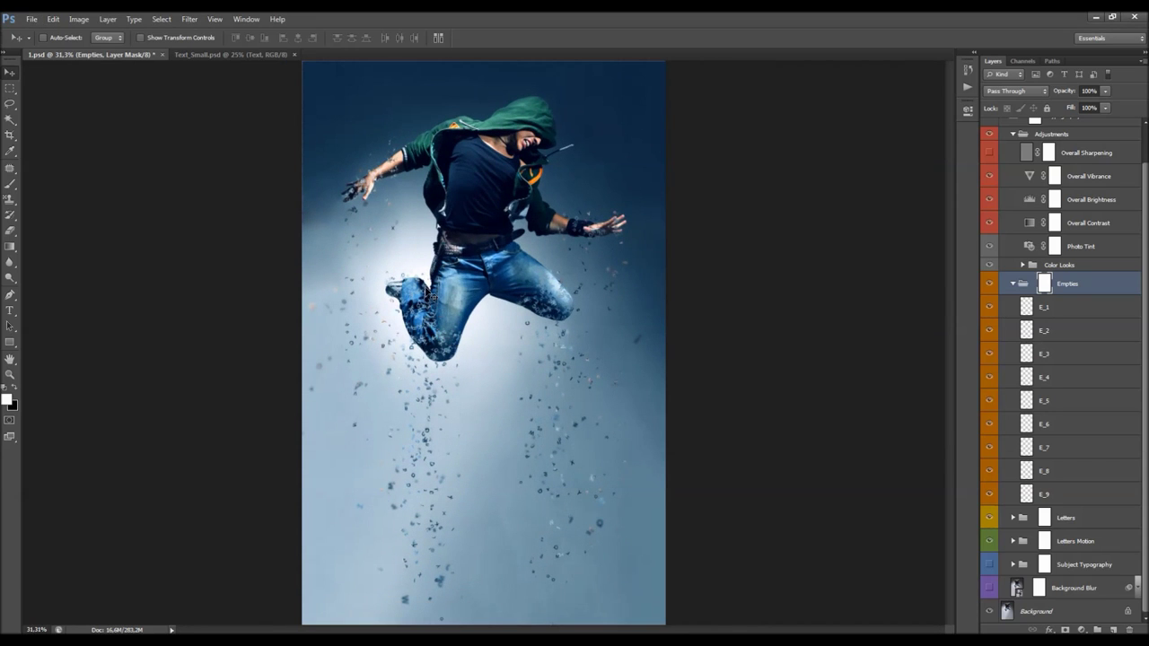
{"action": "scroll", "coordinate": [445, 336], "scroll_direction": "up", "scroll_amount": 1}
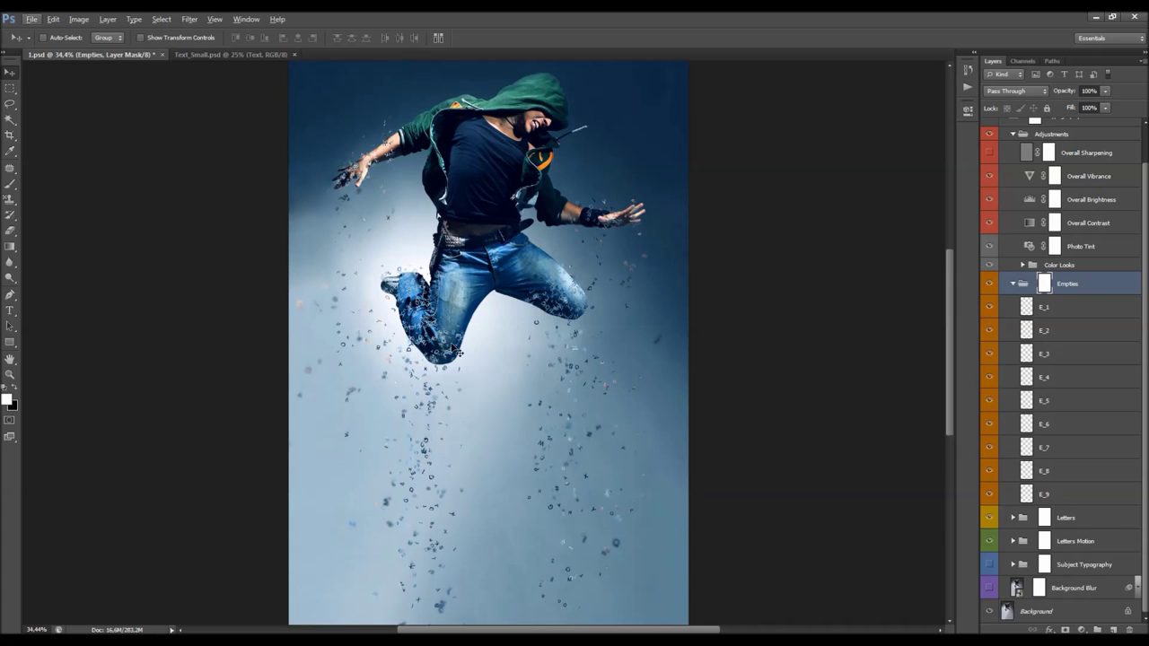
{"action": "scroll", "coordinate": [443, 334], "scroll_direction": "down", "scroll_amount": 1}
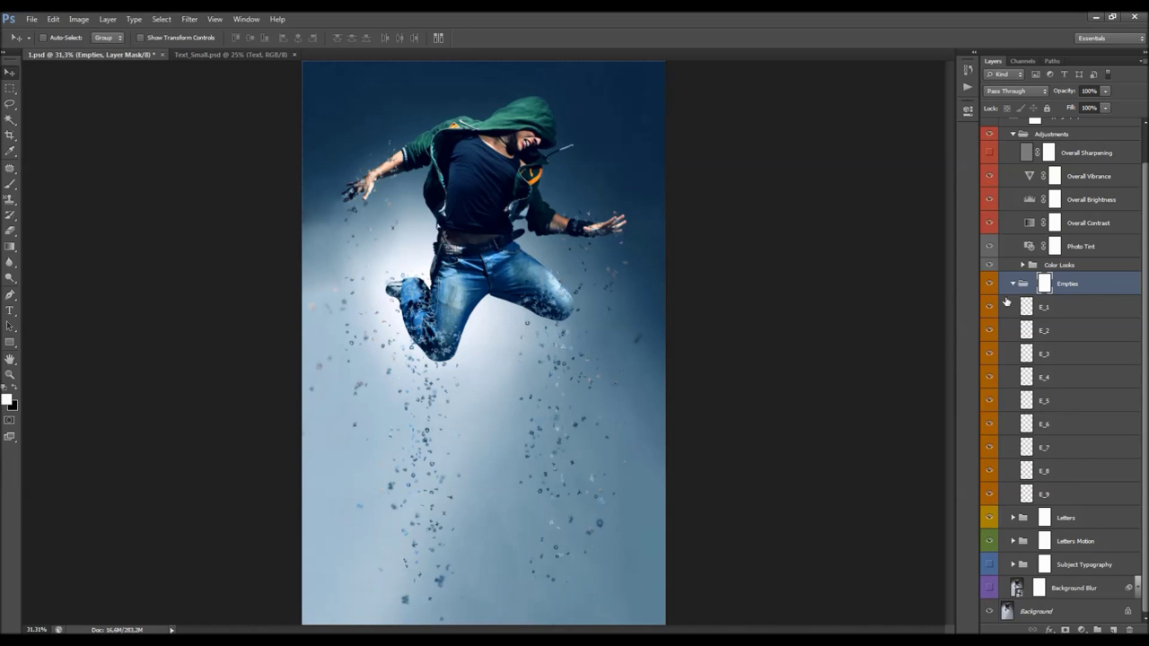
Create a new layer above E_1 and set up the 504 px letters brush at 300 px with white as the foreground color
{"action": "key", "text": "ctrl+shift+alt+n"}
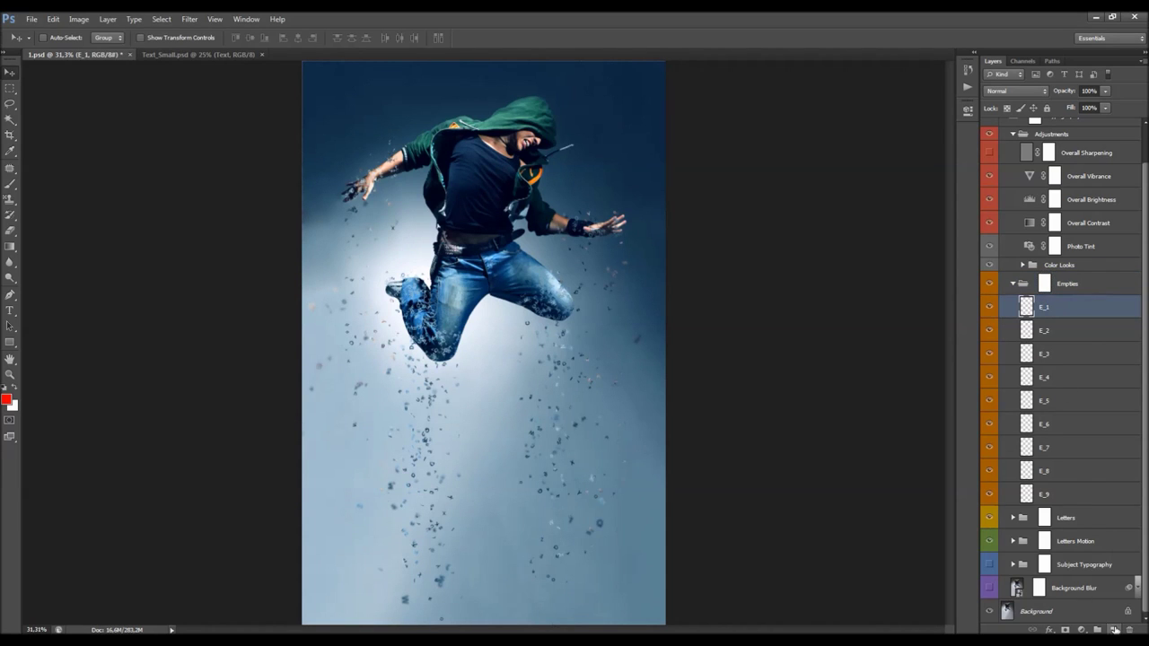
{"action": "scroll", "coordinate": [463, 251], "scroll_direction": "up", "scroll_amount": 1}
{"action": "scroll", "coordinate": [463, 251], "scroll_direction": "up", "scroll_amount": 1}
{"action": "scroll", "coordinate": [453, 337], "scroll_direction": "up", "scroll_amount": 1}
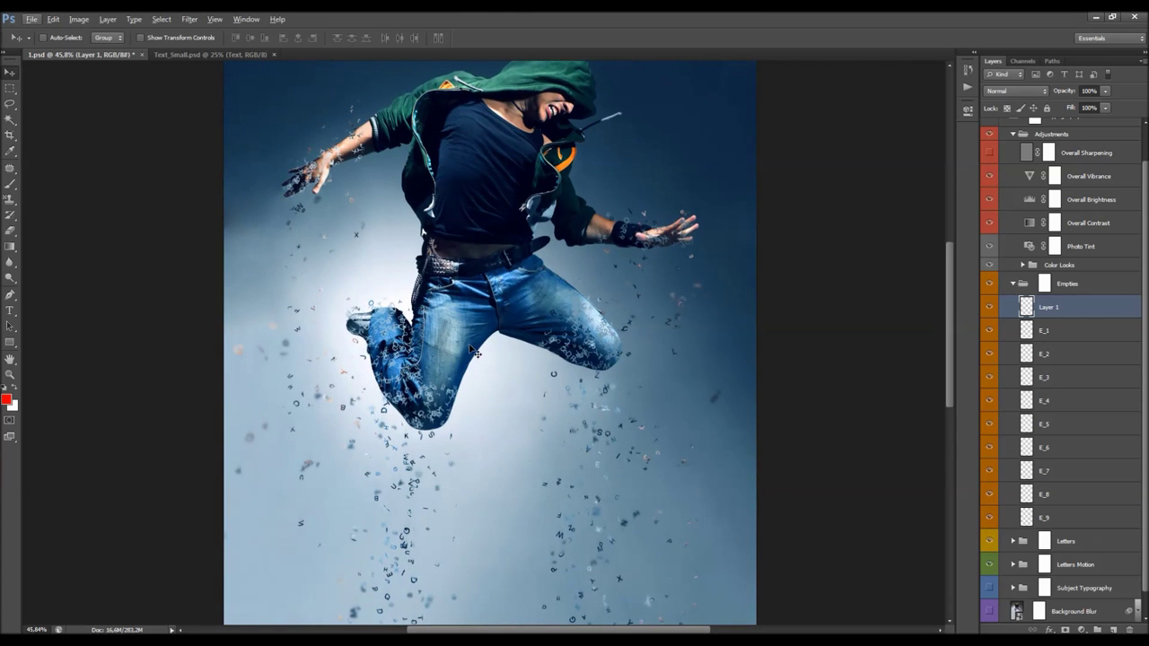
{"action": "key", "text": "b"}
{"action": "right_click", "coordinate": [499, 290]}
{"action": "left_click", "coordinate": [612, 414]}
{"action": "left_click", "coordinate": [535, 431]}
{"action": "left_click", "coordinate": [608, 411]}
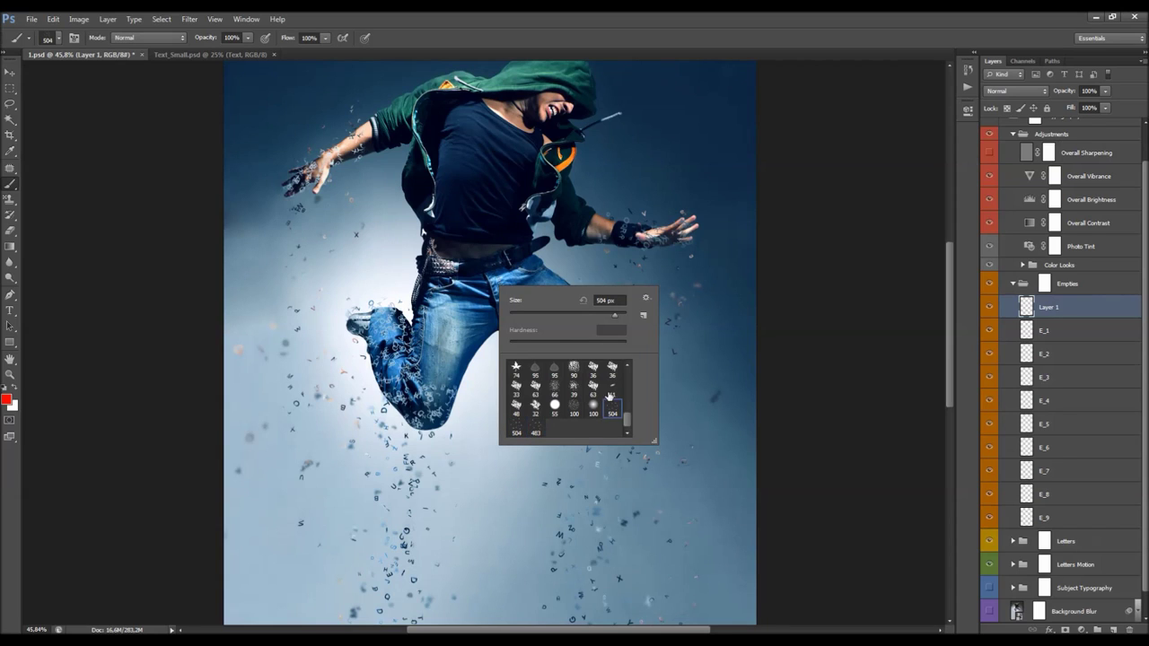
{"action": "double_click", "coordinate": [604, 300]}
{"action": "type", "text": "300"}
{"action": "key", "text": "Return"}
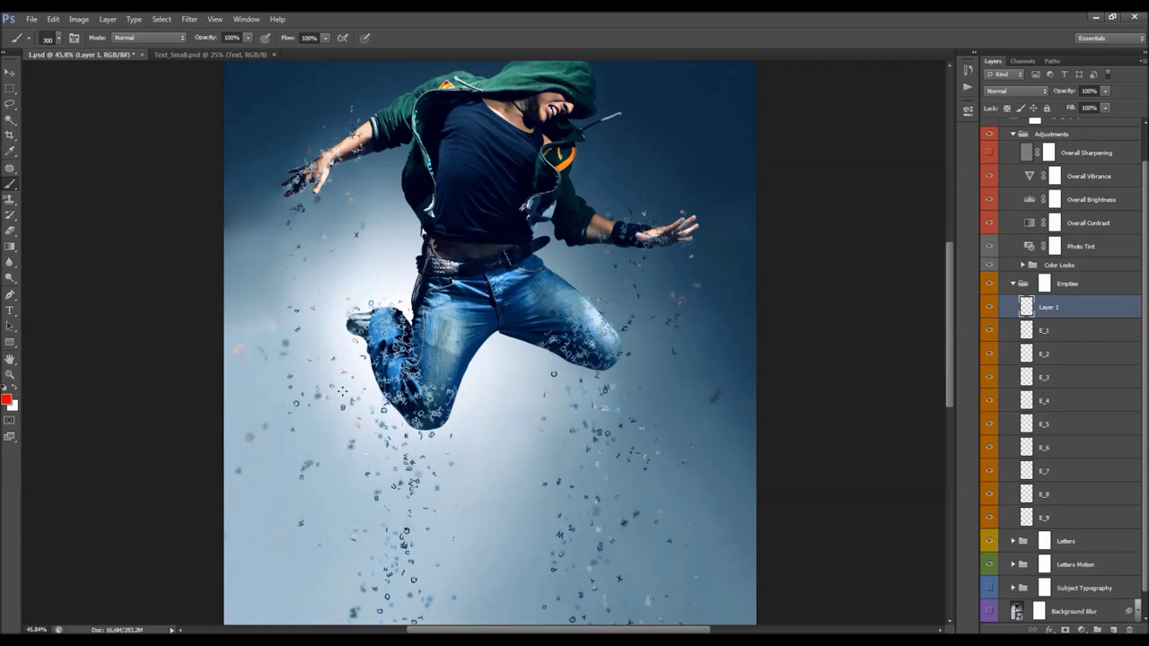
{"action": "key", "text": "x"}
Load the brush layer's silhouette as a selection and use it to mask the new layer
{"action": "scroll", "coordinate": [489, 341], "scroll_direction": "down", "scroll_amount": 3}
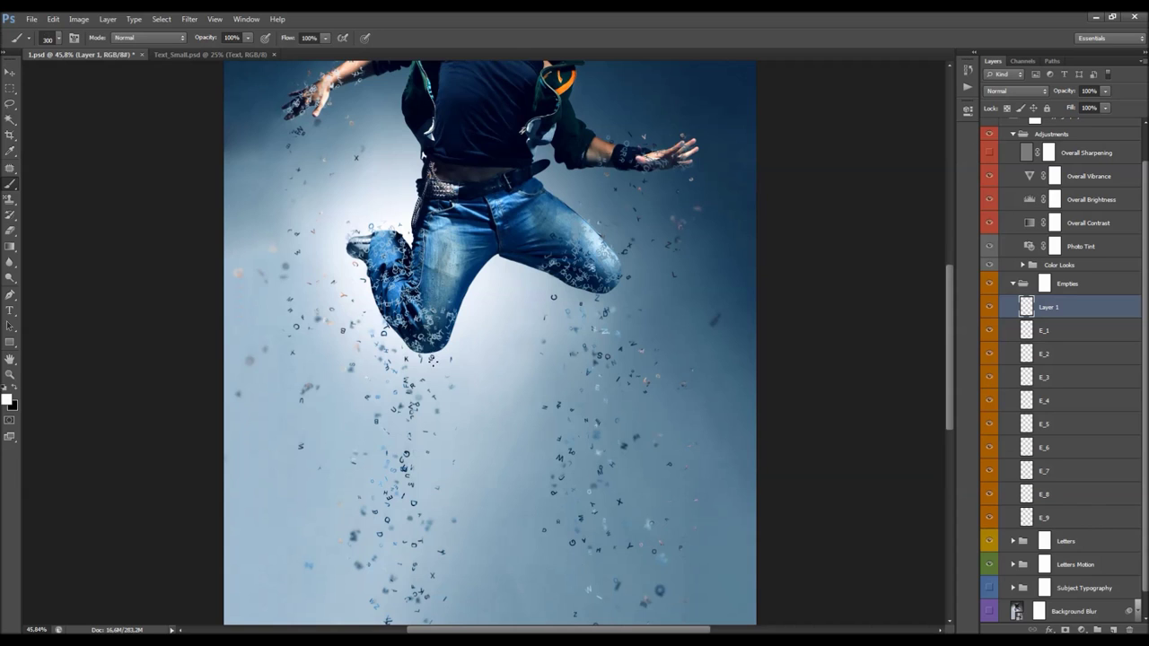
{"action": "scroll", "coordinate": [489, 341], "scroll_direction": "up", "scroll_amount": 1}
{"action": "scroll", "coordinate": [1022, 266], "scroll_direction": "up", "scroll_amount": 2}
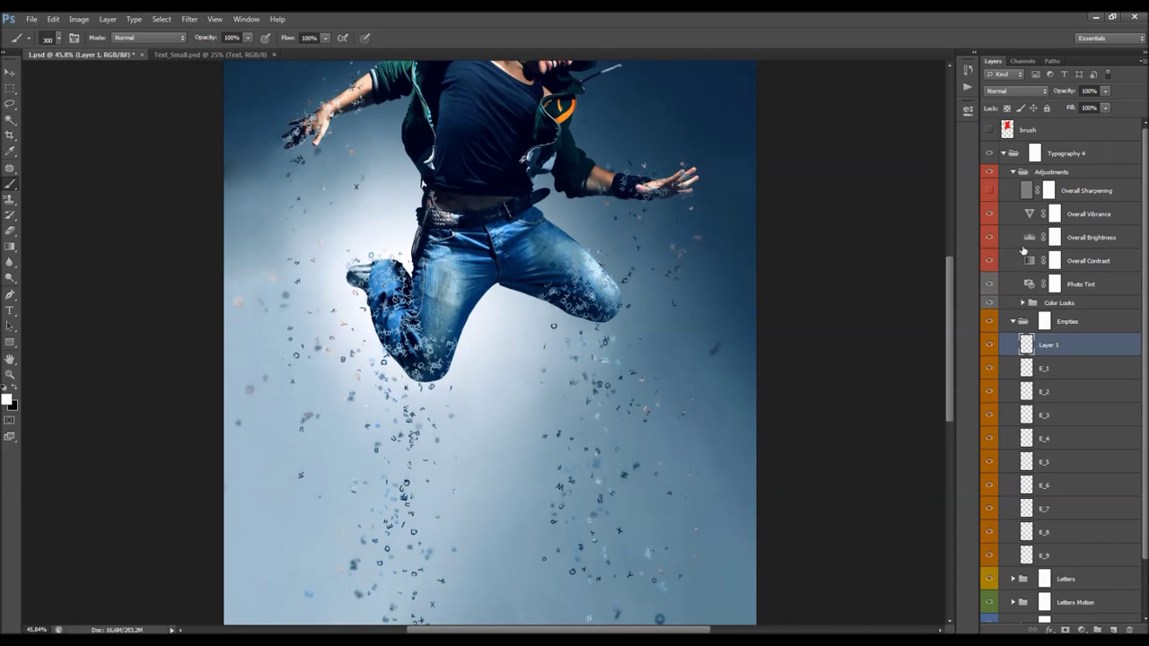
{"action": "left_click", "coordinate": [1008, 131], "text": "ctrl"}
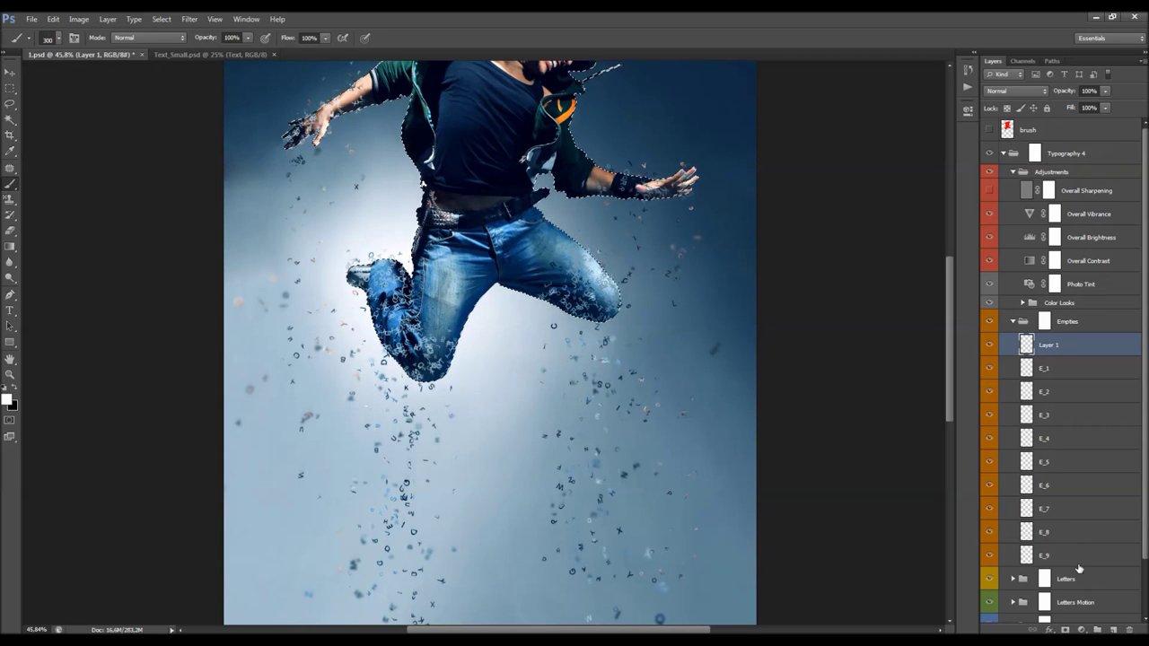
{"action": "left_click", "coordinate": [1065, 629]}
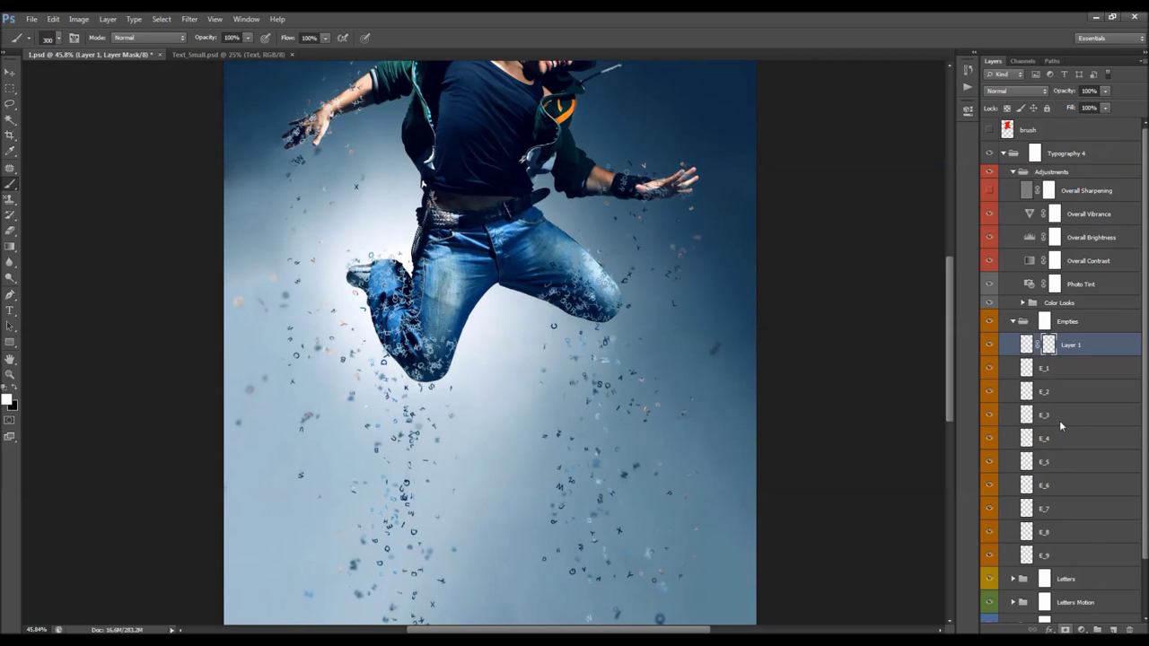
Paint extra white letters over the subject's legs and arms on the masked layer's content
{"action": "left_click", "coordinate": [1026, 344]}
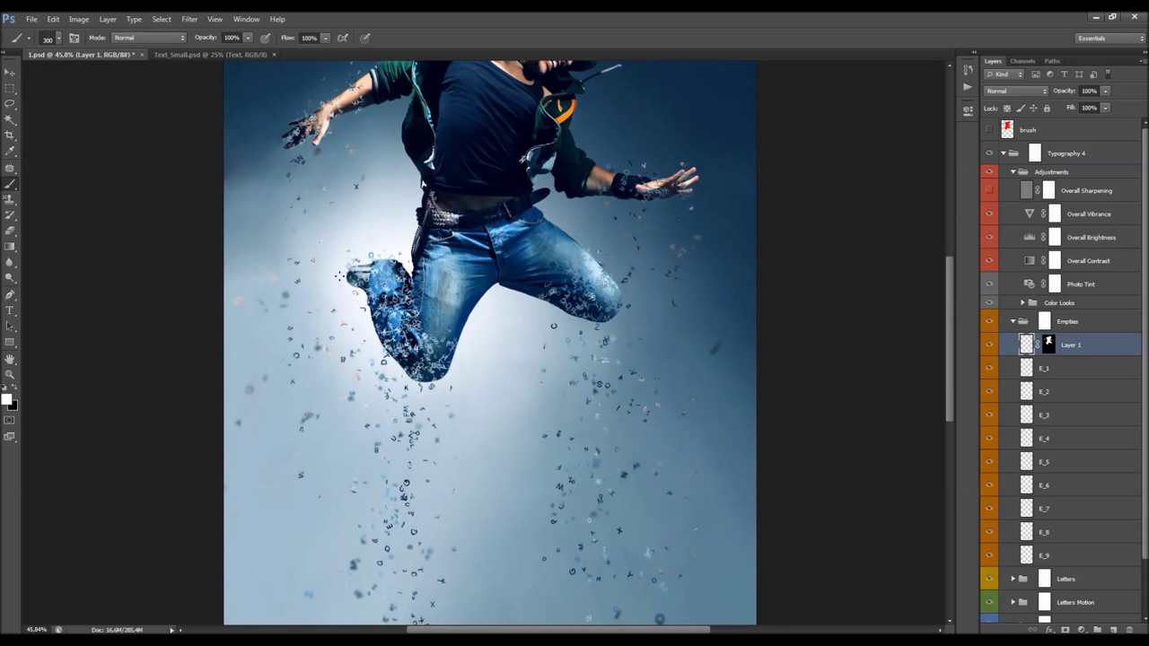
{"action": "scroll", "coordinate": [339, 276], "scroll_direction": "up", "scroll_amount": 2}
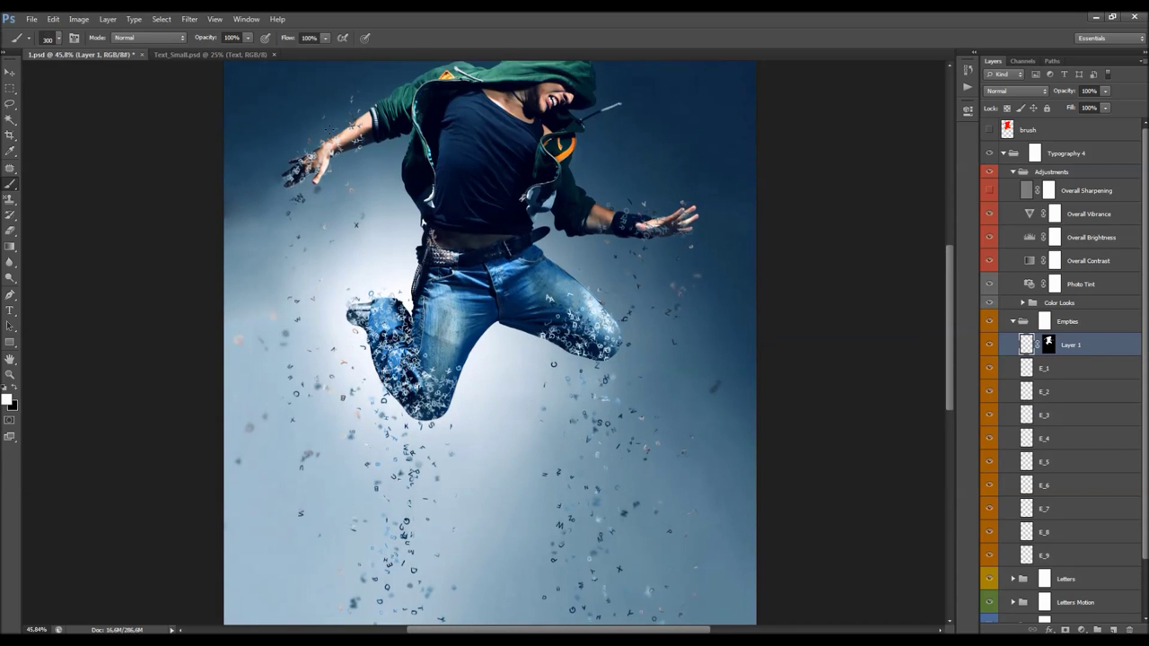
{"action": "key", "text": "v"}
Apply a Color Overlay to the painted letters, using a light blue sampled from the photo's background
{"action": "scroll", "coordinate": [489, 341], "scroll_direction": "down", "scroll_amount": 2}
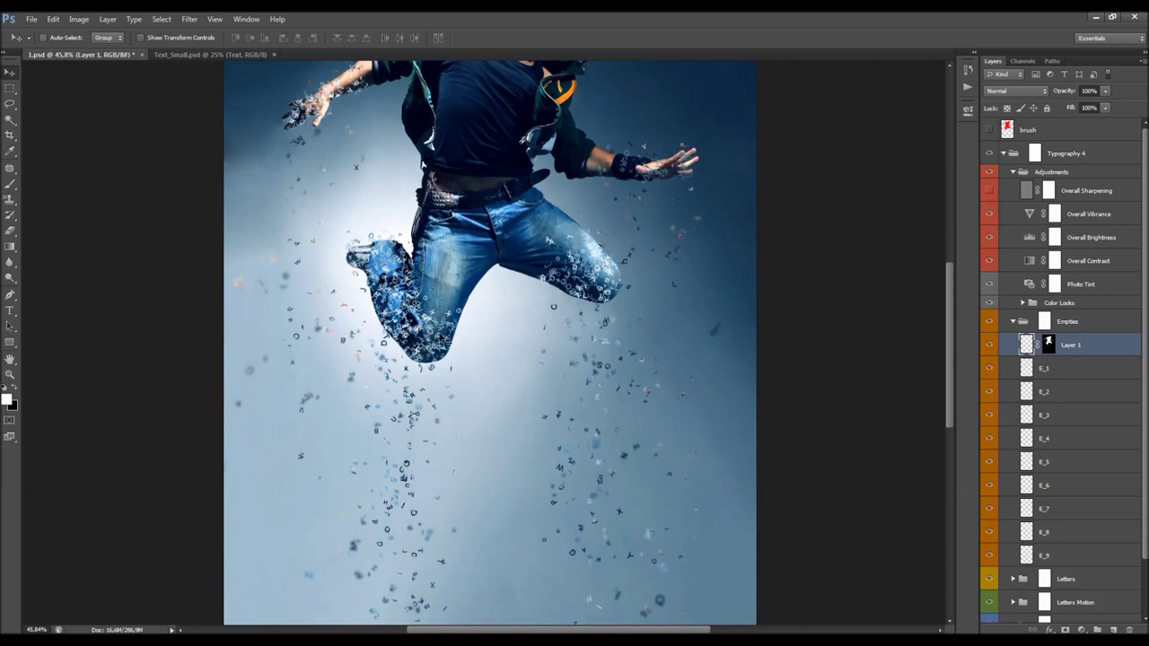
{"action": "scroll", "coordinate": [445, 336], "scroll_direction": "down", "scroll_amount": 1}
{"action": "double_click", "coordinate": [1076, 350]}
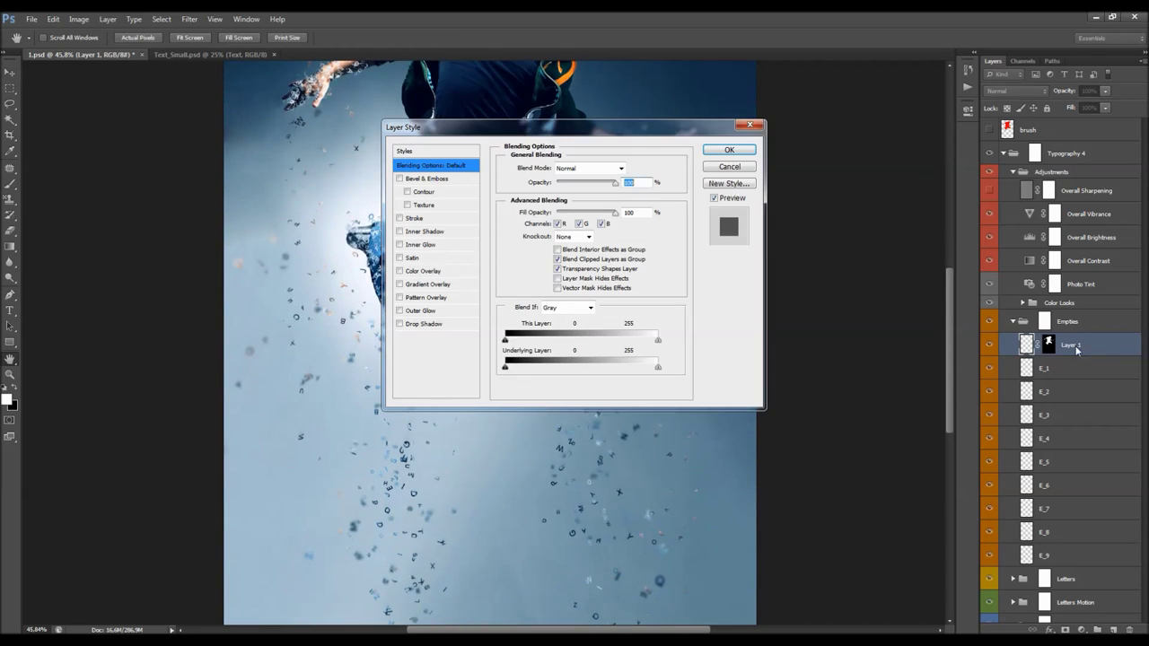
{"action": "left_click", "coordinate": [420, 271]}
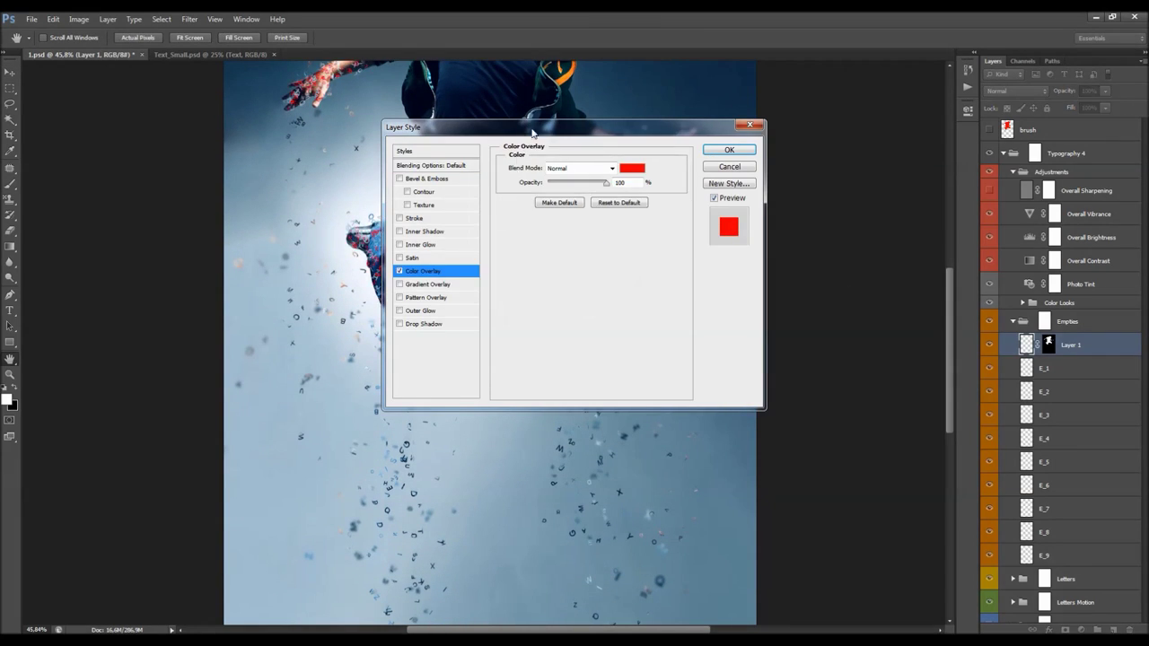
{"action": "left_click_drag", "start_coordinate": [532, 133], "coordinate": [897, 182]}
{"action": "left_click", "coordinate": [994, 221]}
{"action": "left_click", "coordinate": [392, 296]}
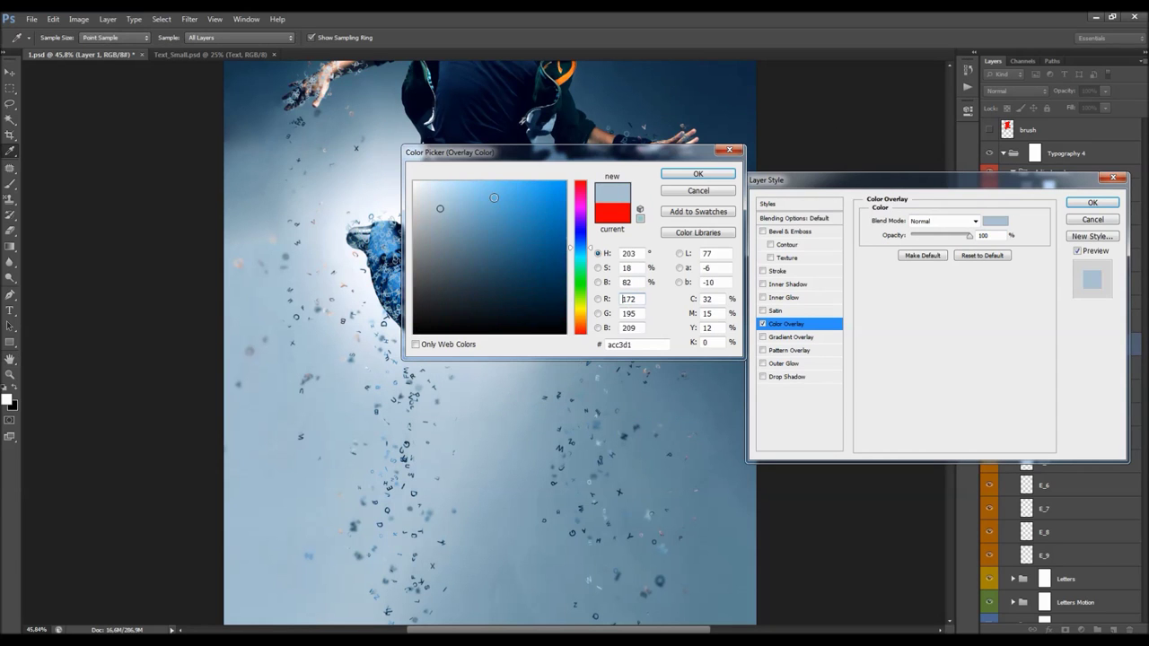
{"action": "left_click_drag", "start_coordinate": [497, 150], "coordinate": [695, 206]}
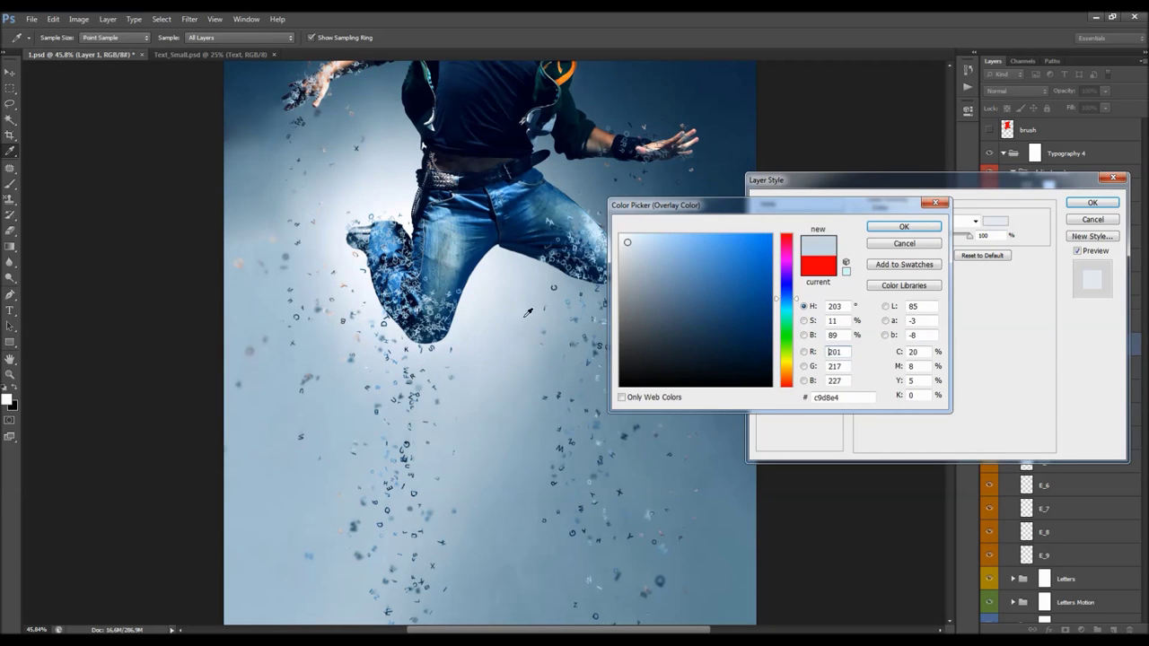
{"action": "left_click", "coordinate": [533, 355]}
{"action": "left_click", "coordinate": [904, 227]}
{"action": "left_click", "coordinate": [1092, 202]}
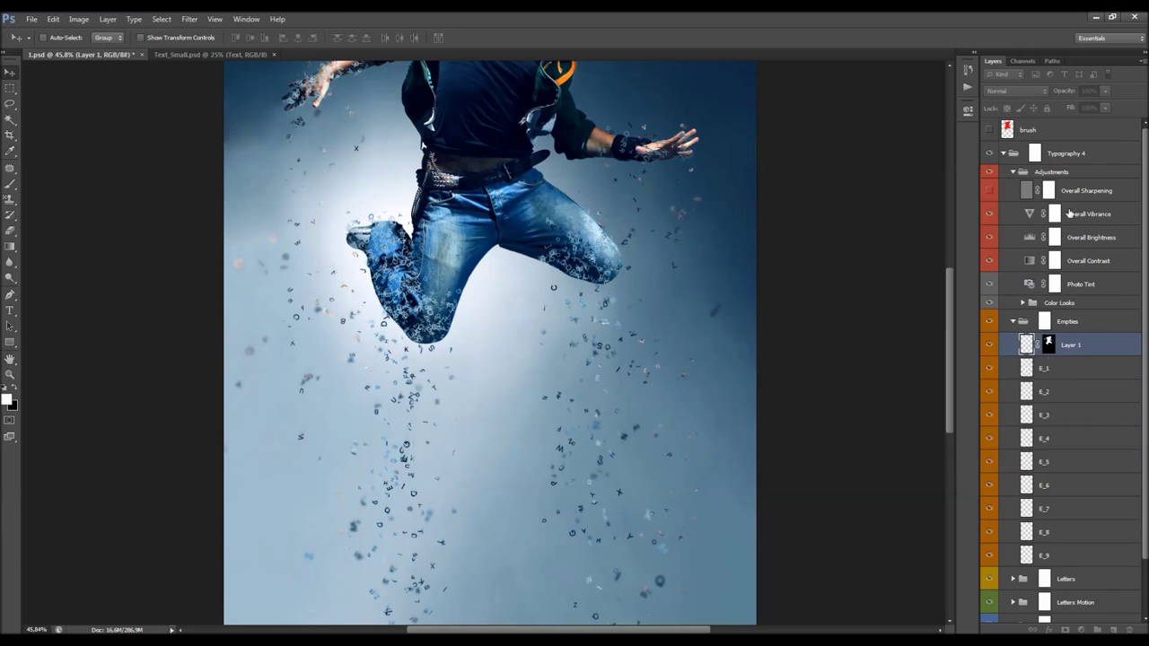
Apply the layer mask of Layer 1 and rasterize its layer style
{"action": "right_click", "coordinate": [1048, 341]}
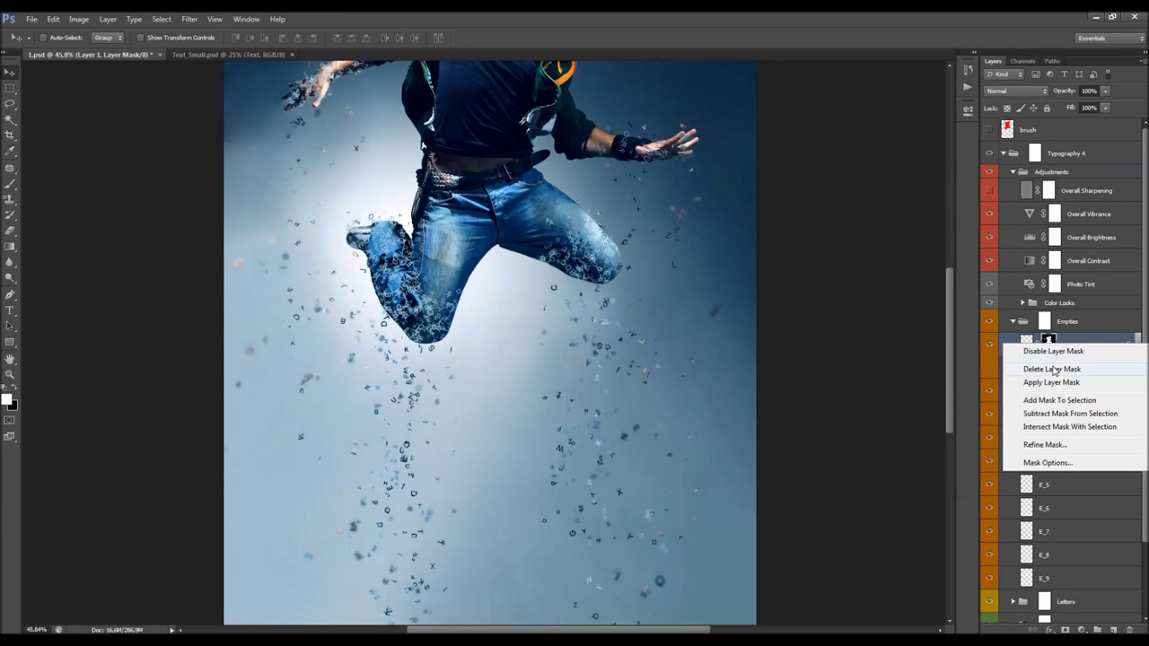
{"action": "left_click", "coordinate": [1052, 382]}
{"action": "right_click", "coordinate": [1066, 345]}
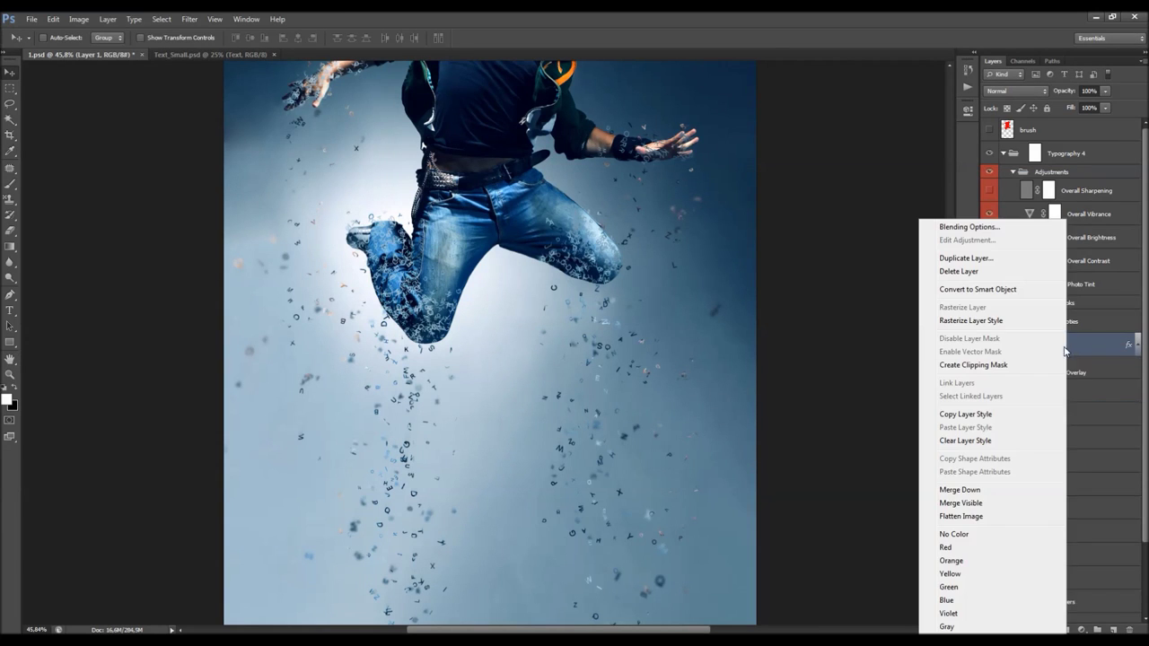
{"action": "left_click", "coordinate": [970, 320]}
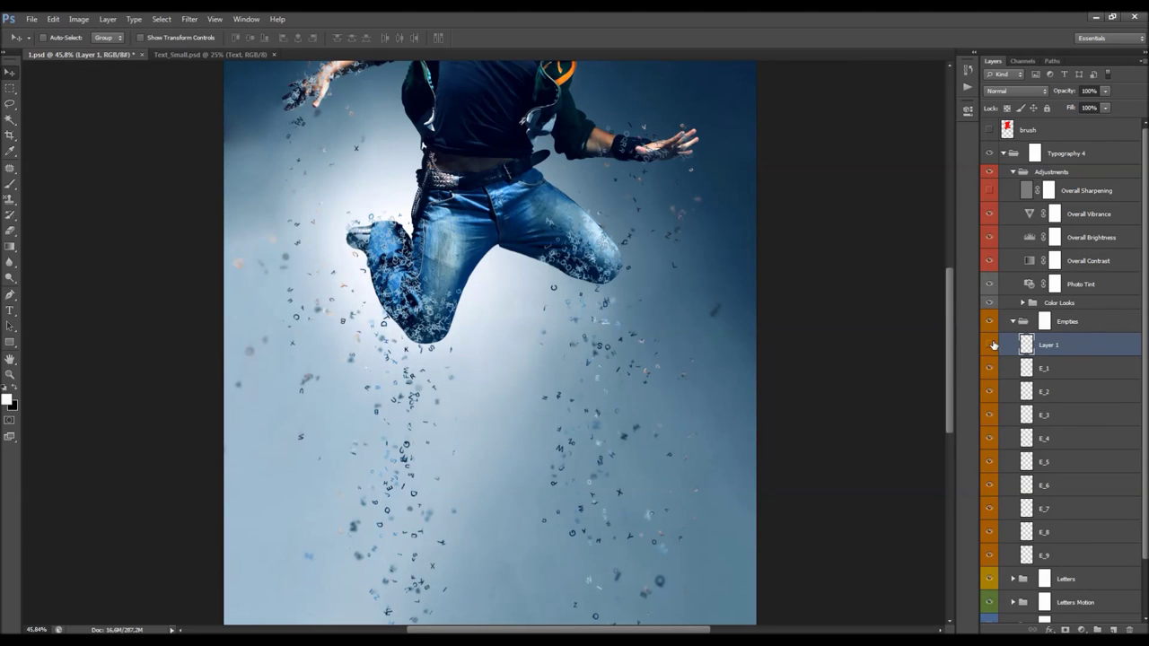
Distort the painted letters on Layer 1 with the Displace filter, using a displacement map file, and compare the layer's visibility
{"action": "left_click", "coordinate": [189, 20]}
{"action": "mouse_move", "coordinate": [296, 152]}
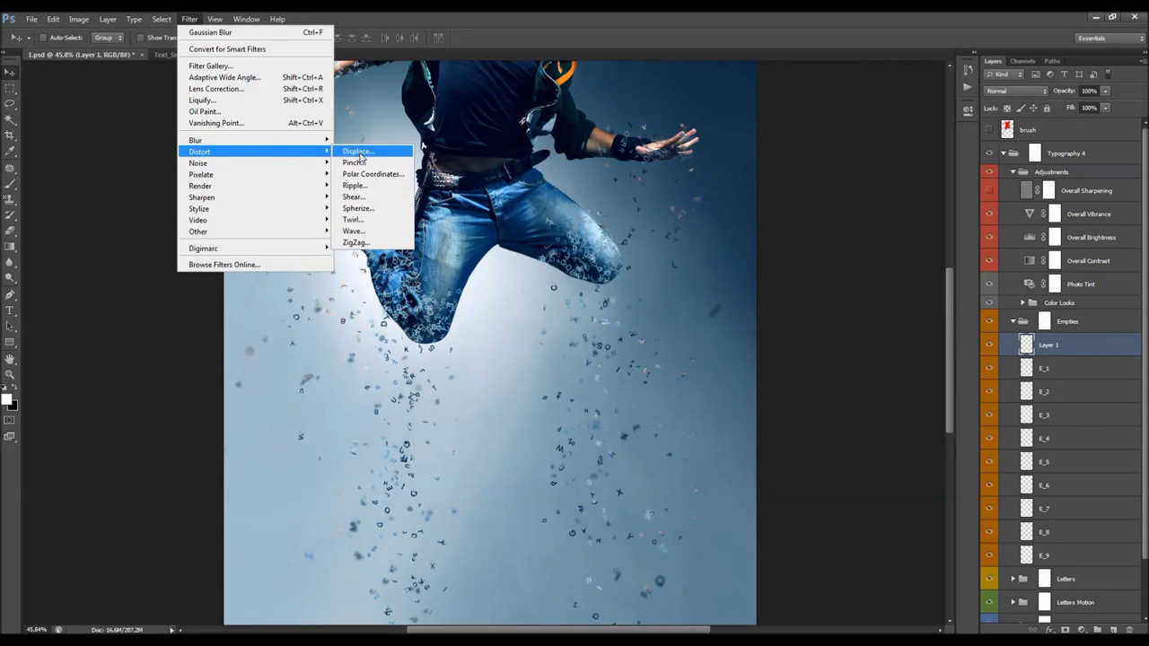
{"action": "left_click", "coordinate": [361, 155]}
{"action": "left_click", "coordinate": [790, 172]}
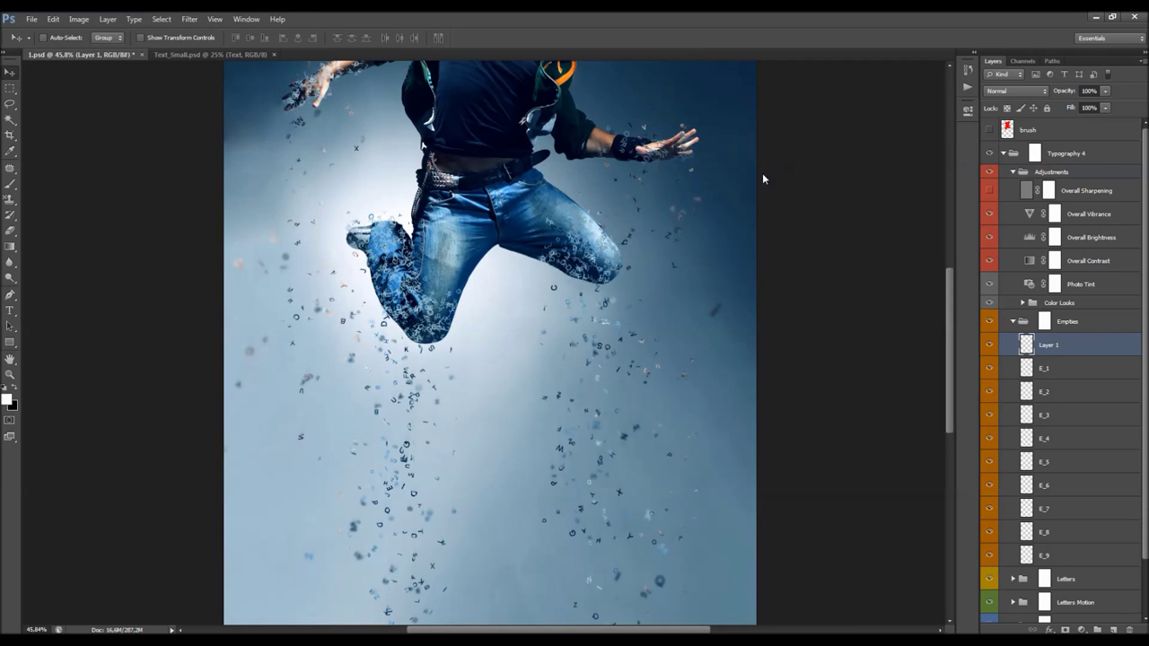
{"action": "scroll", "coordinate": [313, 187], "scroll_direction": "down", "scroll_amount": 5}
{"action": "double_click", "coordinate": [308, 221]}
{"action": "scroll", "coordinate": [447, 287], "scroll_direction": "up", "scroll_amount": 1}
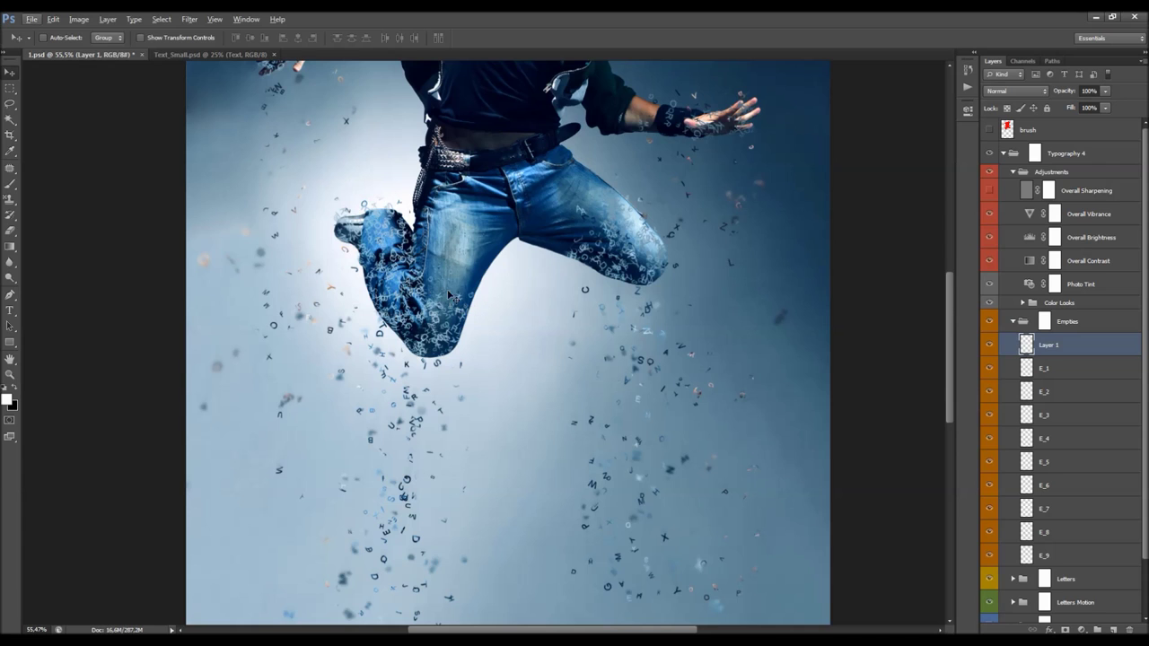
{"action": "scroll", "coordinate": [498, 262], "scroll_direction": "down", "scroll_amount": 3}
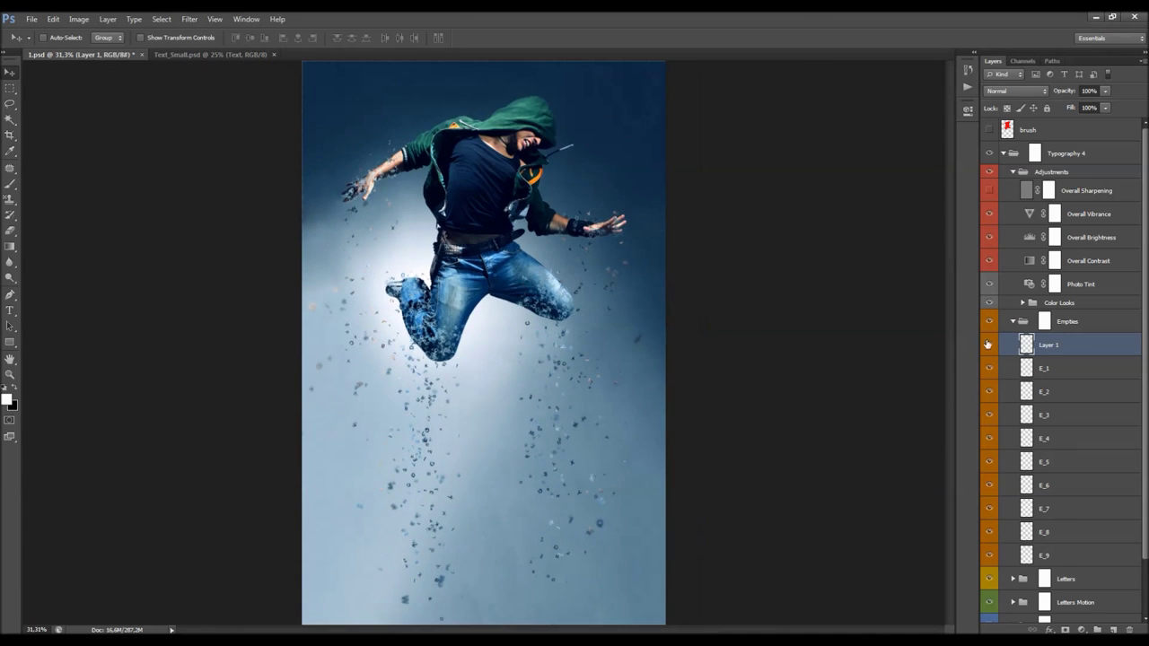
{"action": "left_click", "coordinate": [990, 346]}
Try hiding the letter cut-outs around the subject's knee by painting black on the Empties group mask with a size 100 brush
{"action": "left_click", "coordinate": [1013, 321]}
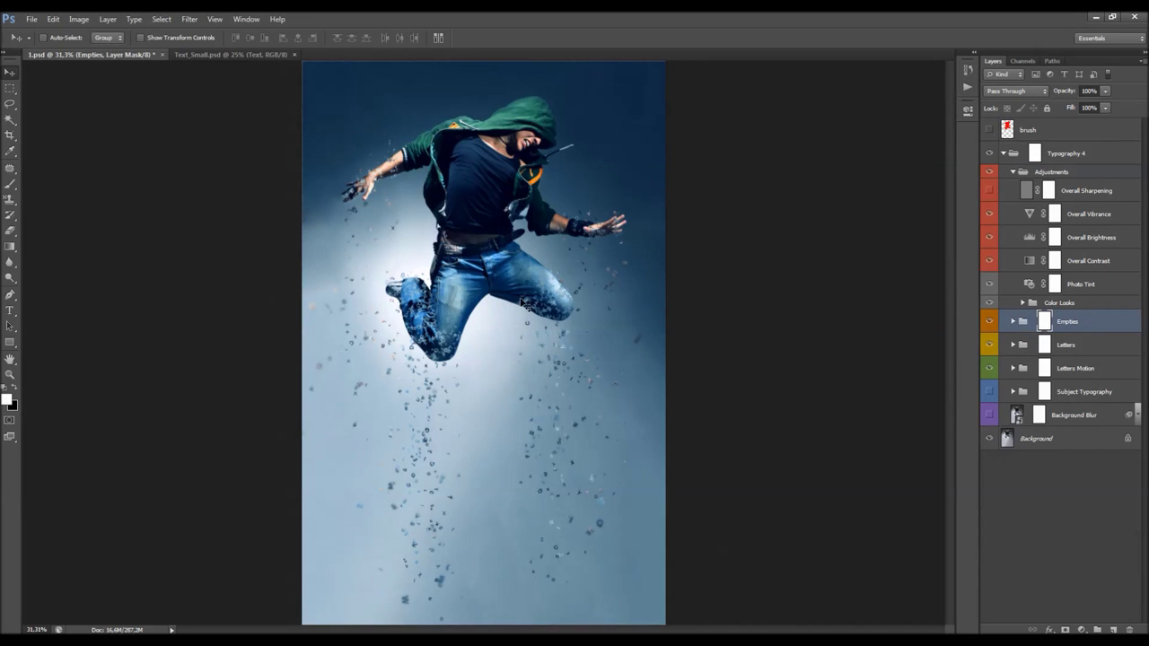
{"action": "key", "text": "b"}
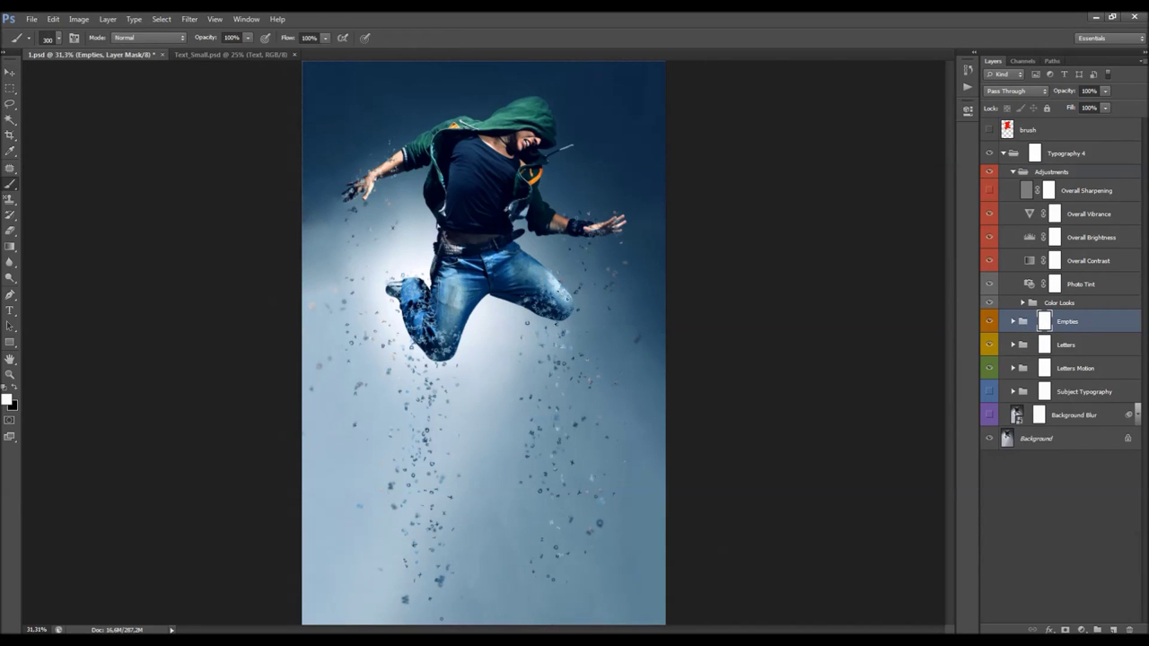
{"action": "key", "text": "x"}
{"action": "right_click", "coordinate": [544, 359]}
{"action": "double_click", "coordinate": [618, 467]}
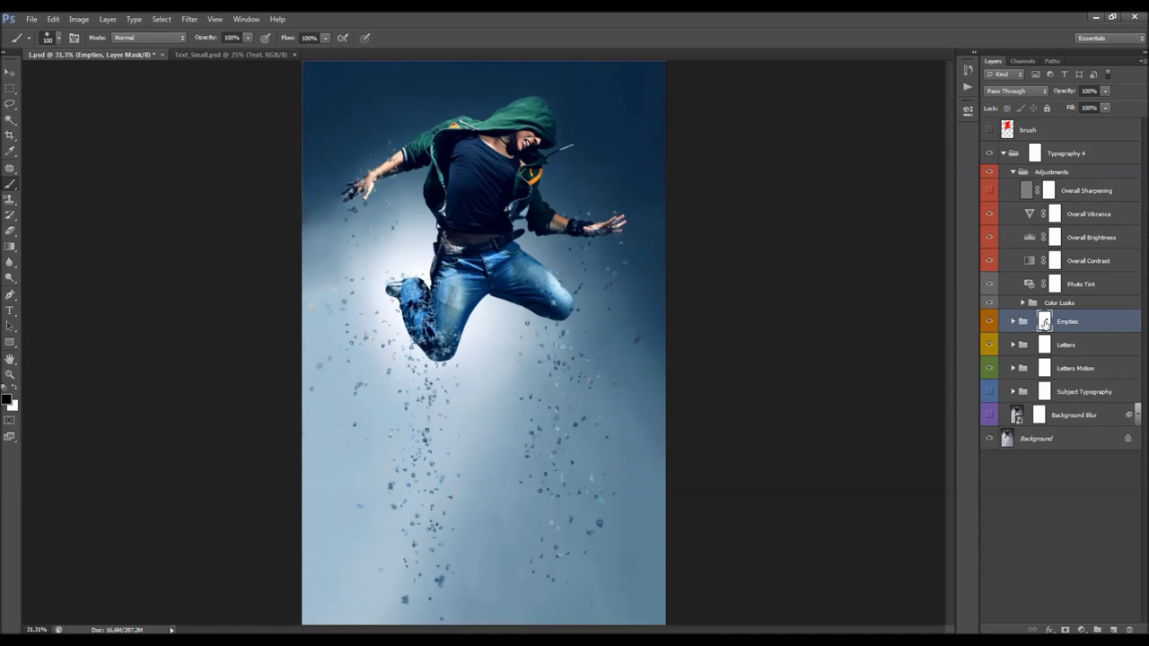
{"action": "key", "text": "v"}
{"action": "scroll", "coordinate": [958, 352], "scroll_direction": "up", "scroll_amount": 1}
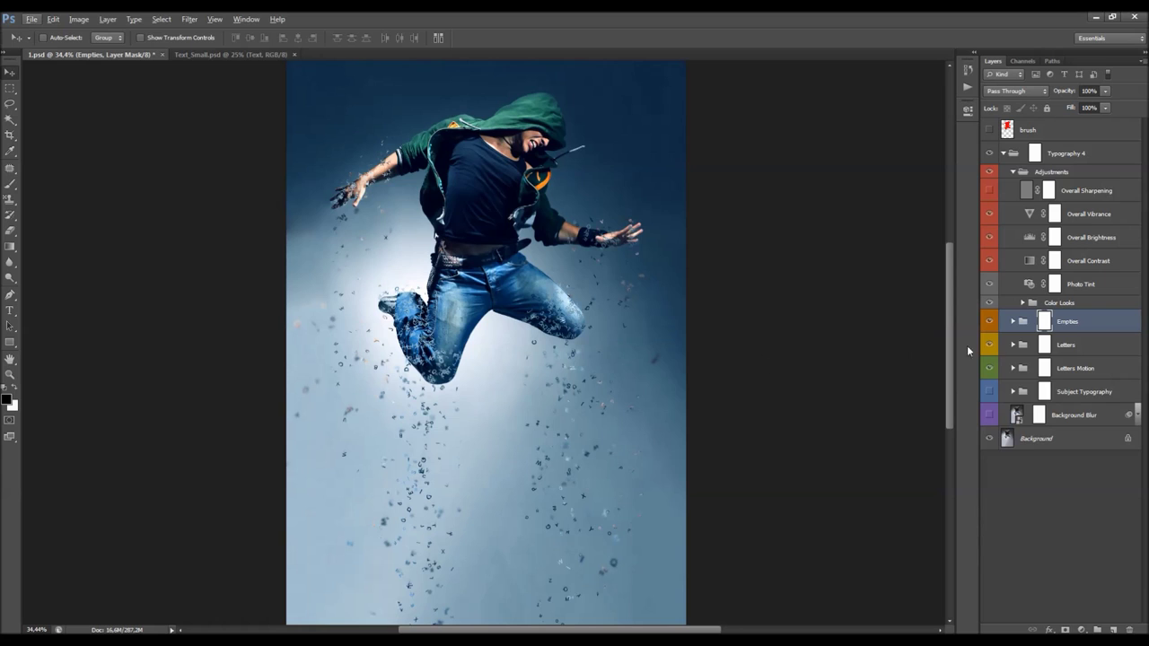
Examine the layers of the Letters group and preview its Large Blurred Letters and Small Blurred Letters subgroups
{"action": "left_click", "coordinate": [1013, 345]}
{"action": "scroll", "coordinate": [1062, 352], "scroll_direction": "down", "scroll_amount": 5}
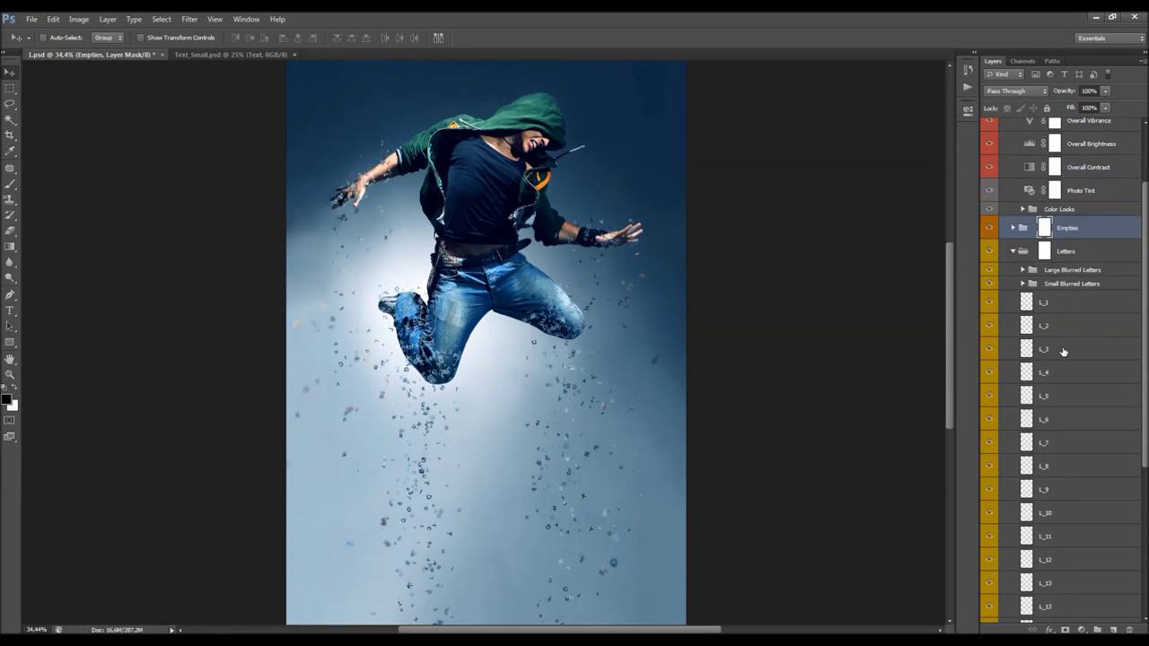
{"action": "scroll", "coordinate": [1063, 351], "scroll_direction": "down", "scroll_amount": 5}
{"action": "scroll", "coordinate": [1057, 342], "scroll_direction": "up", "scroll_amount": 5}
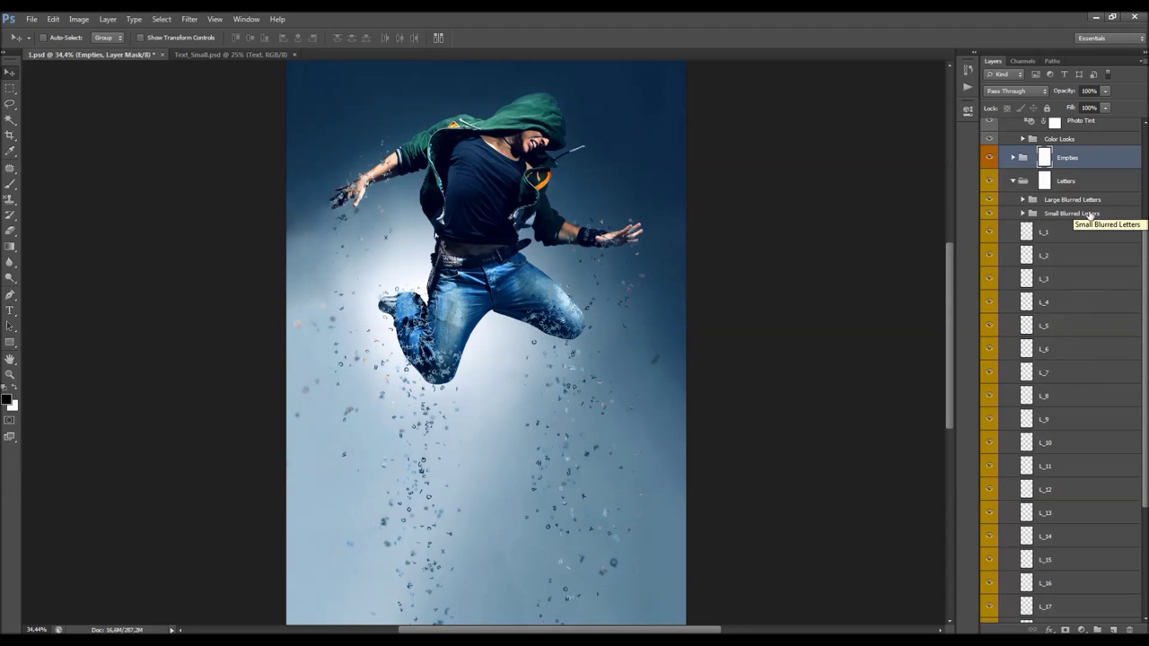
{"action": "left_click", "coordinate": [1063, 200]}
{"action": "left_click", "coordinate": [1023, 200]}
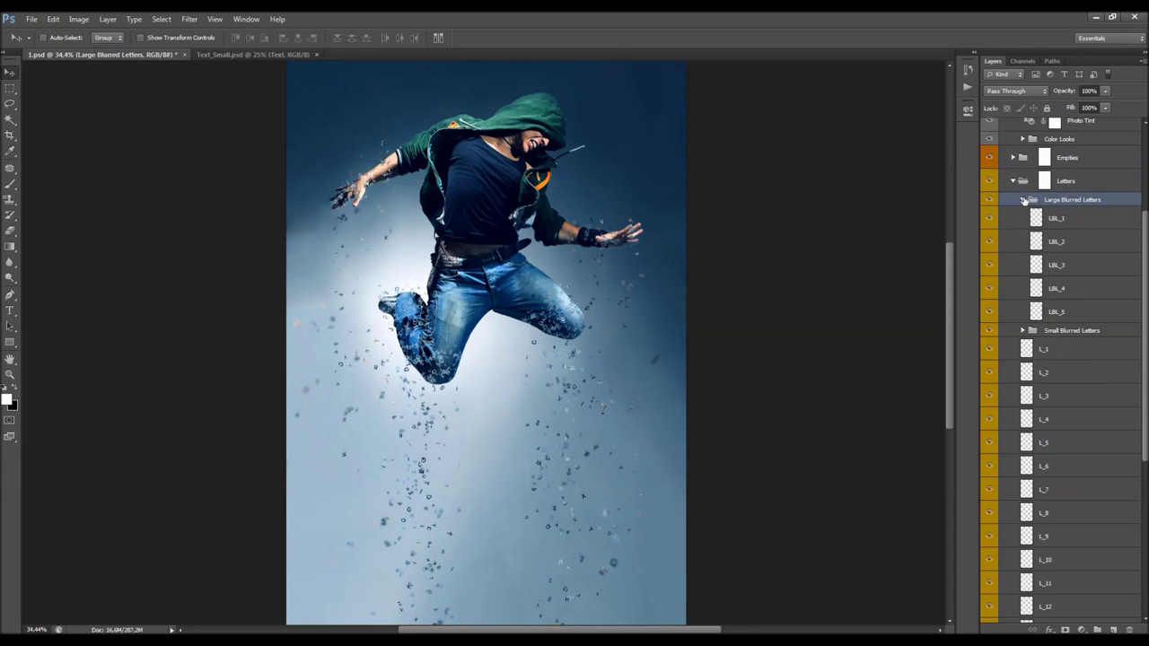
{"action": "left_click", "coordinate": [1023, 199]}
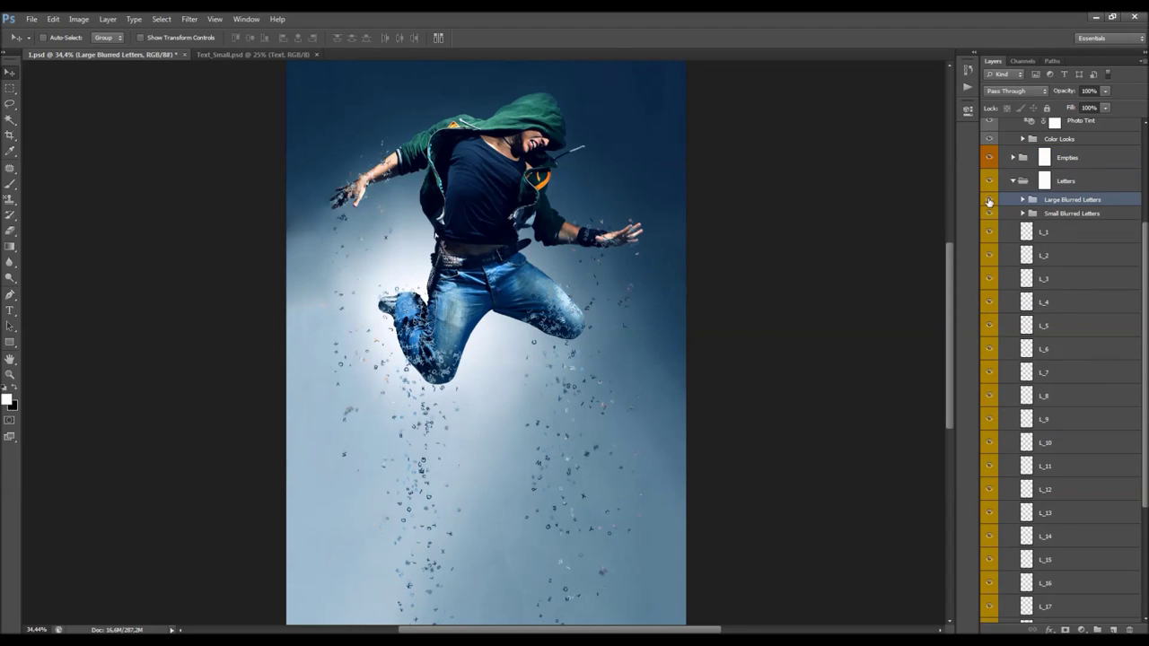
{"action": "left_click", "coordinate": [1038, 216]}
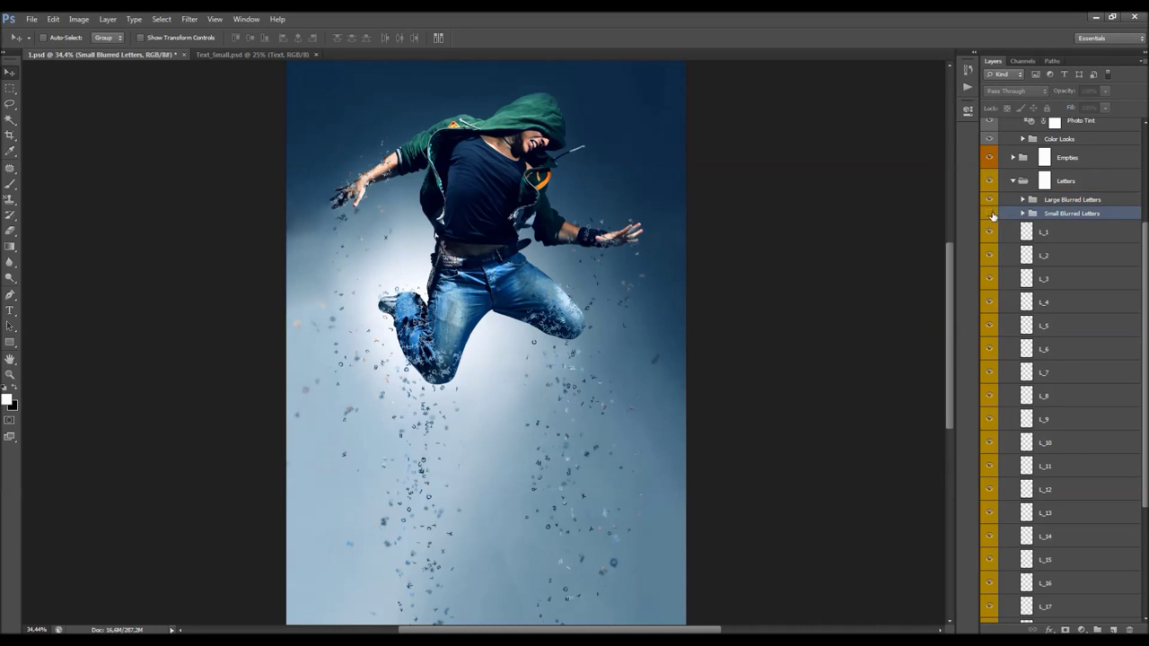
{"action": "left_click", "coordinate": [1023, 200]}
{"action": "left_click", "coordinate": [1023, 199]}
Try moving the letters of layer L_1 slightly down and to the right on the photo
{"action": "left_click", "coordinate": [1053, 233]}
{"action": "scroll", "coordinate": [1052, 241], "scroll_direction": "down", "scroll_amount": 3}
{"action": "scroll", "coordinate": [1052, 240], "scroll_direction": "up", "scroll_amount": 3}
{"action": "scroll", "coordinate": [530, 322], "scroll_direction": "down", "scroll_amount": 3}
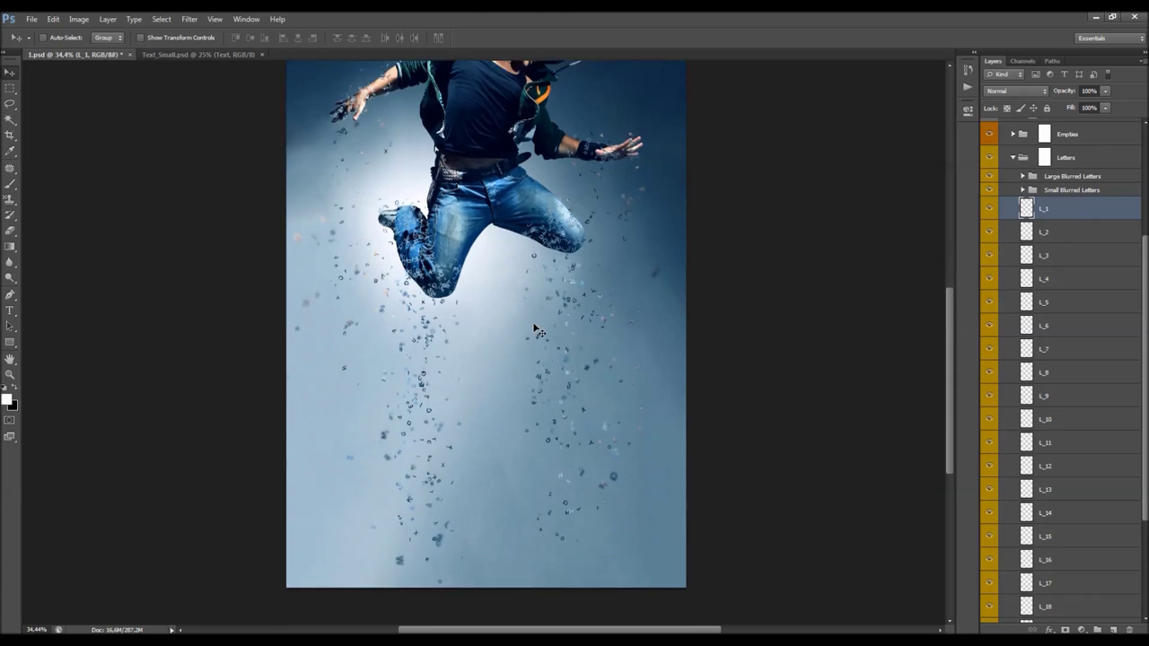
{"action": "scroll", "coordinate": [530, 322], "scroll_direction": "up", "scroll_amount": 1}
{"action": "scroll", "coordinate": [531, 328], "scroll_direction": "down", "scroll_amount": 1}
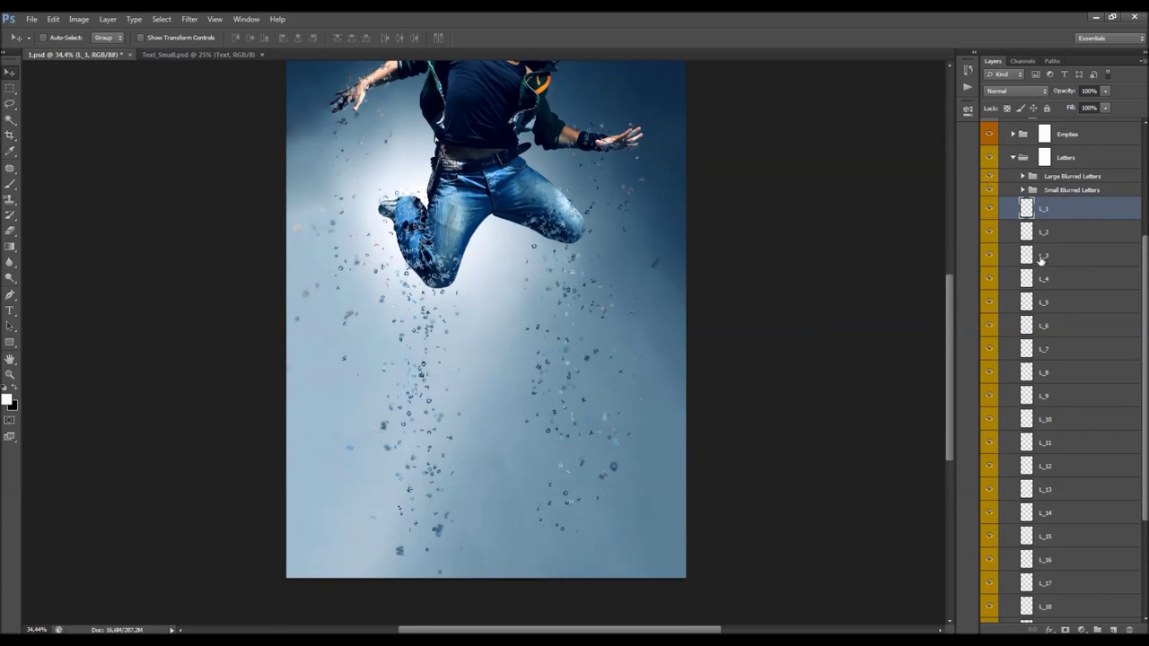
{"action": "left_click", "coordinate": [1065, 302]}
{"action": "left_click", "coordinate": [1051, 232]}
{"action": "left_click", "coordinate": [1058, 208]}
{"action": "left_click", "coordinate": [10, 71]}
{"action": "left_click_drag", "start_coordinate": [401, 223], "coordinate": [429, 262]}
{"action": "scroll", "coordinate": [541, 284], "scroll_direction": "up", "scroll_amount": 2}
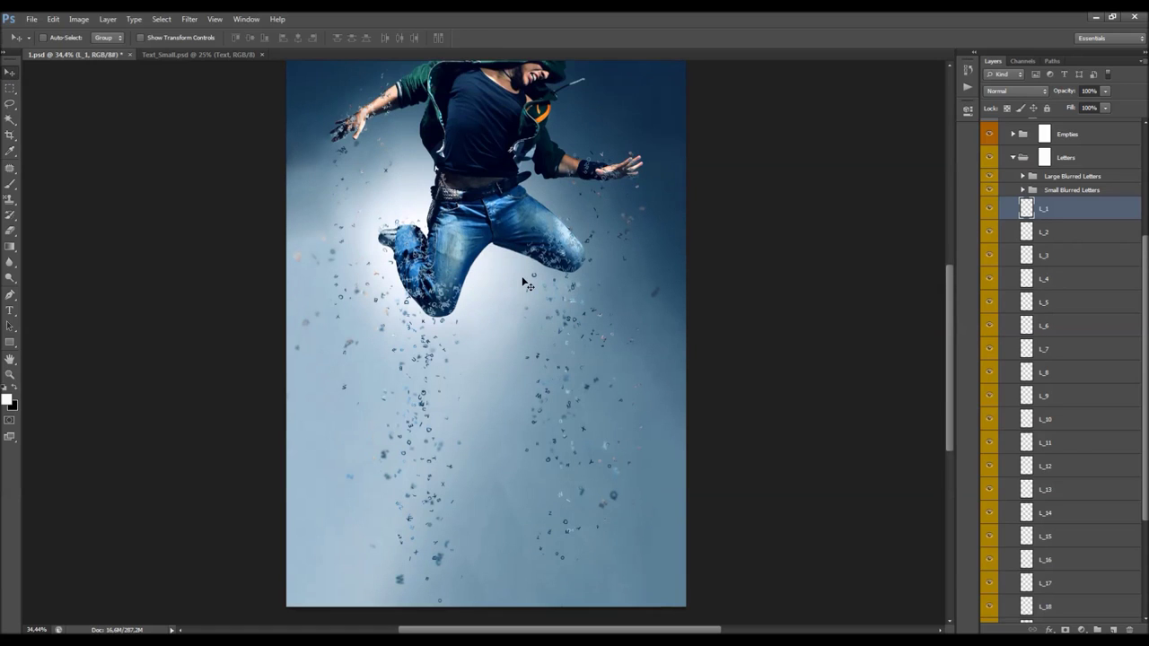
Rotate the letters of layer L_1 by 45 degrees with Free Transform
{"action": "left_click", "coordinate": [10, 104]}
{"action": "right_click", "coordinate": [450, 169]}
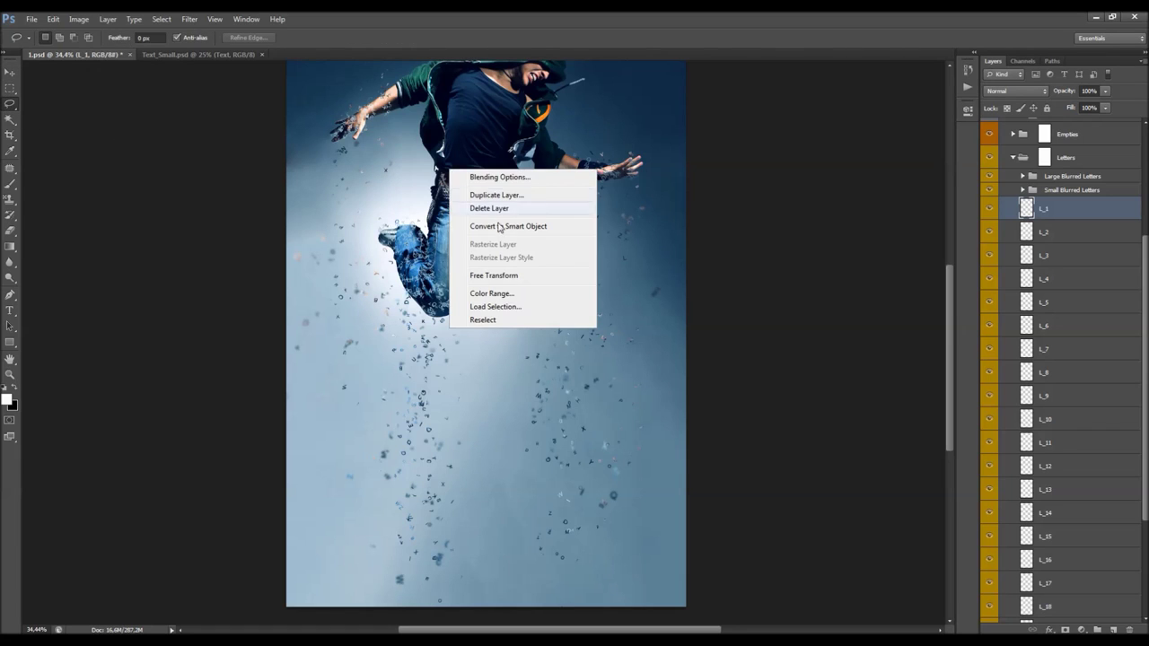
{"action": "left_click", "coordinate": [515, 276]}
{"action": "left_click_drag", "start_coordinate": [659, 124], "coordinate": [656, 213]}
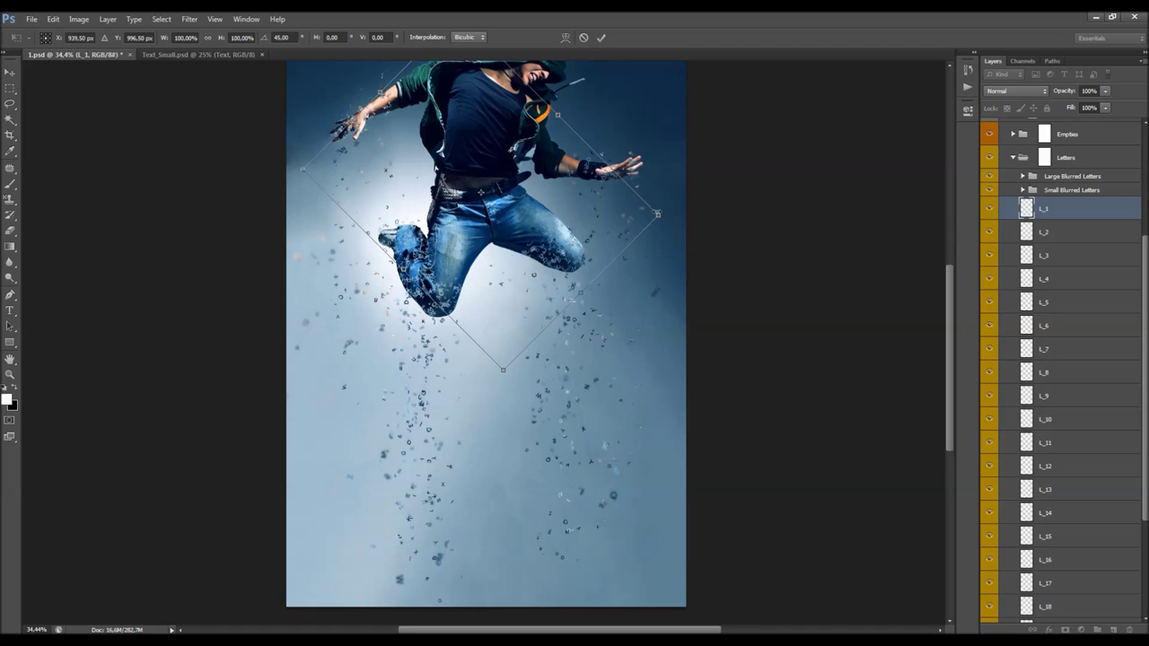
{"action": "left_click", "coordinate": [601, 36]}
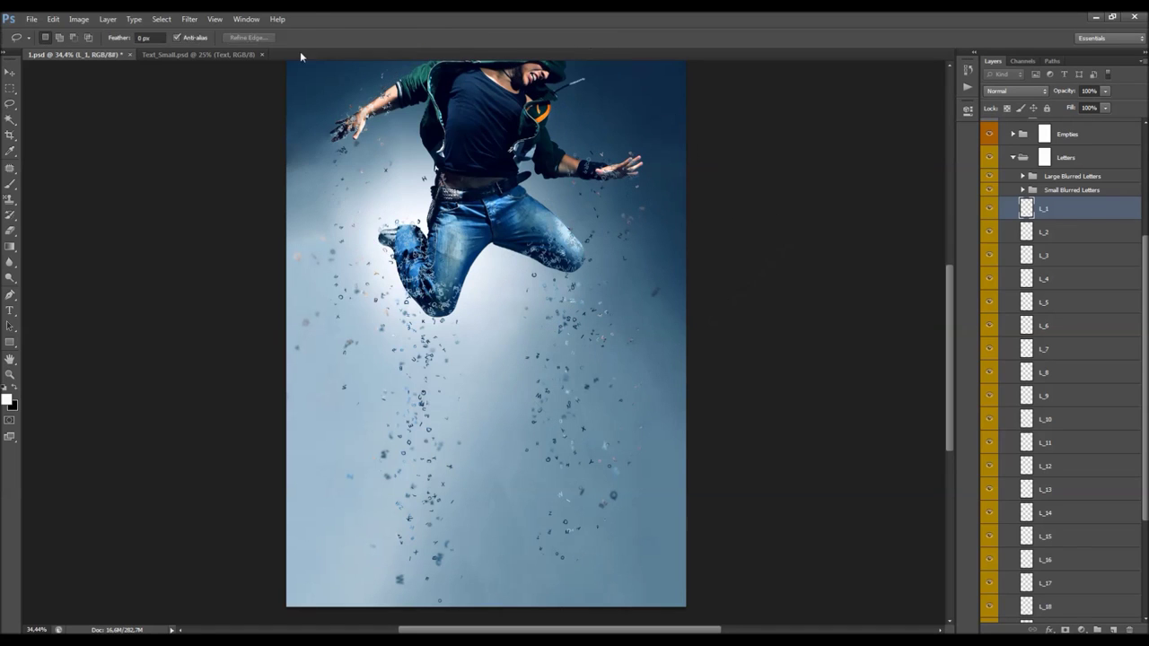
Soften the letters of layer L_1 with the Gaussian Blur filter
{"action": "left_click", "coordinate": [189, 19]}
{"action": "mouse_move", "coordinate": [251, 139]}
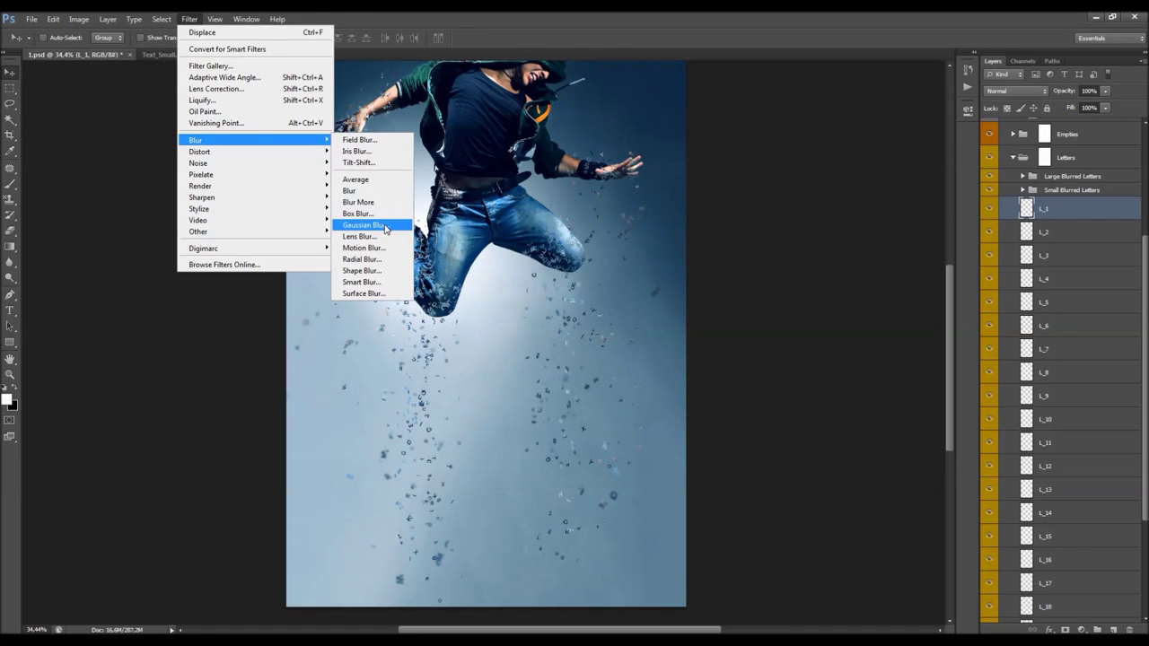
{"action": "left_click", "coordinate": [350, 223]}
{"action": "left_click", "coordinate": [651, 200]}
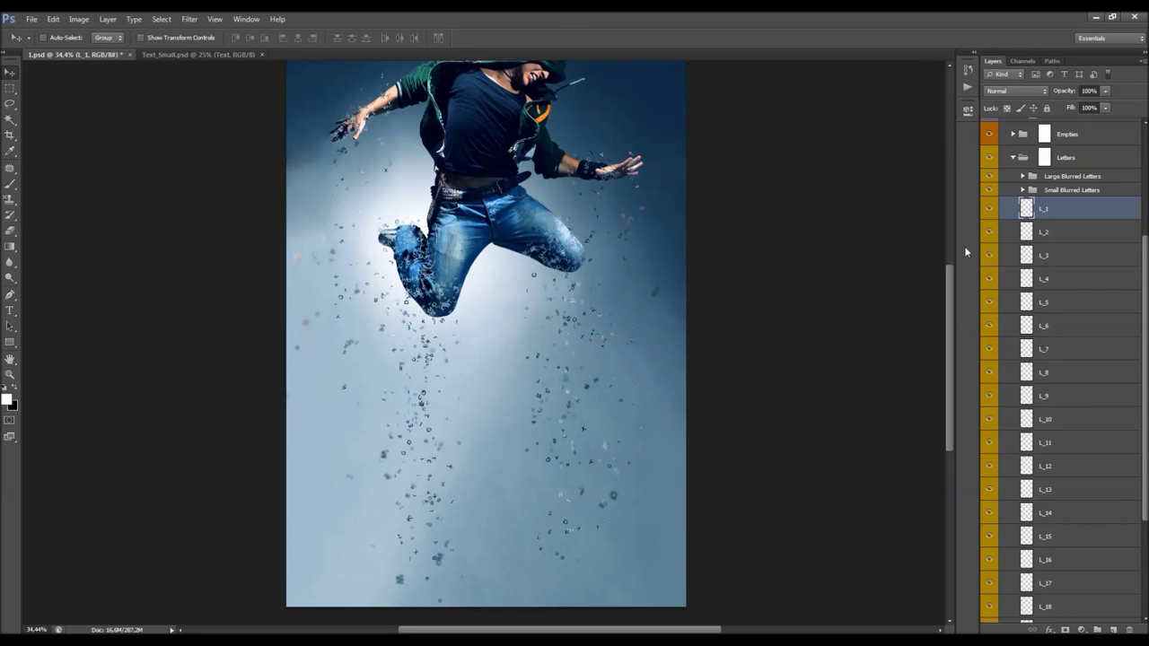
Preview what letter layers L_1 and L_2 contribute by switching their visibility off and back on
{"action": "scroll", "coordinate": [654, 251], "scroll_direction": "down", "scroll_amount": 2}
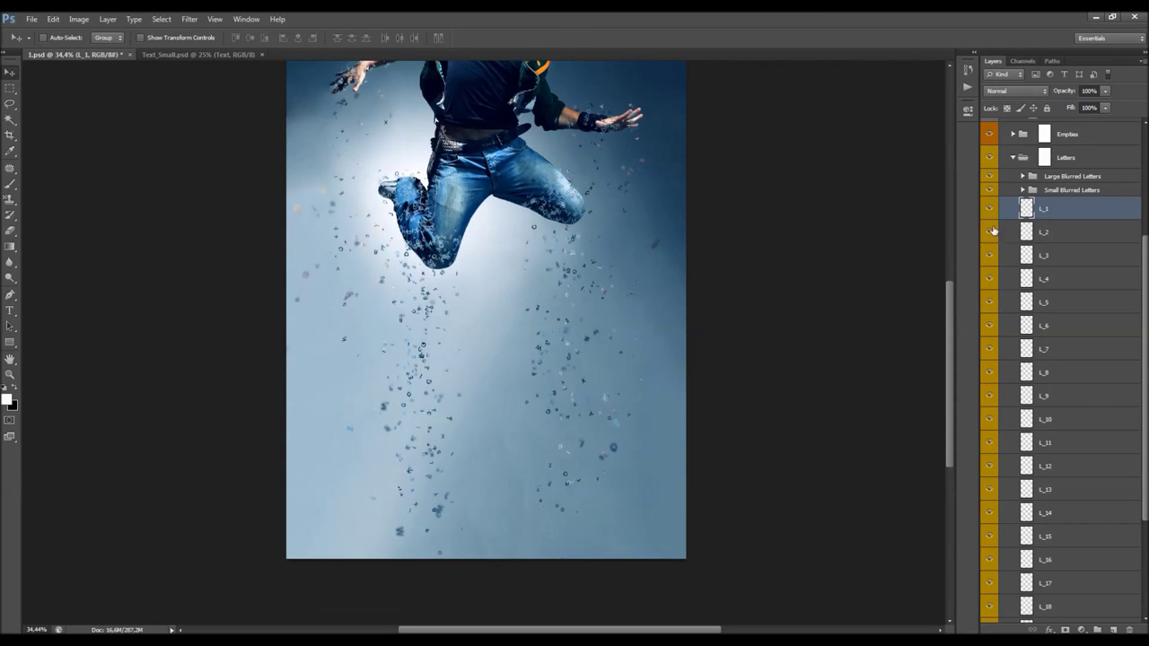
{"action": "left_click", "coordinate": [988, 209]}
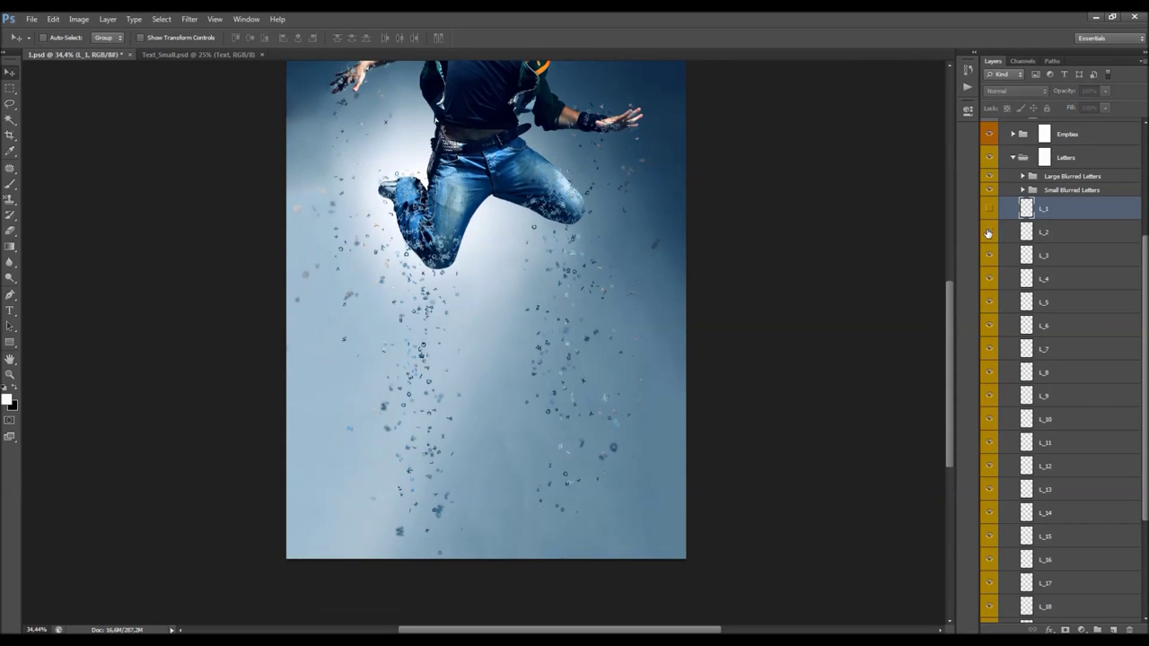
{"action": "left_click_drag", "start_coordinate": [988, 232], "coordinate": [988, 209]}
{"action": "scroll", "coordinate": [328, 207], "scroll_direction": "up", "scroll_amount": 3}
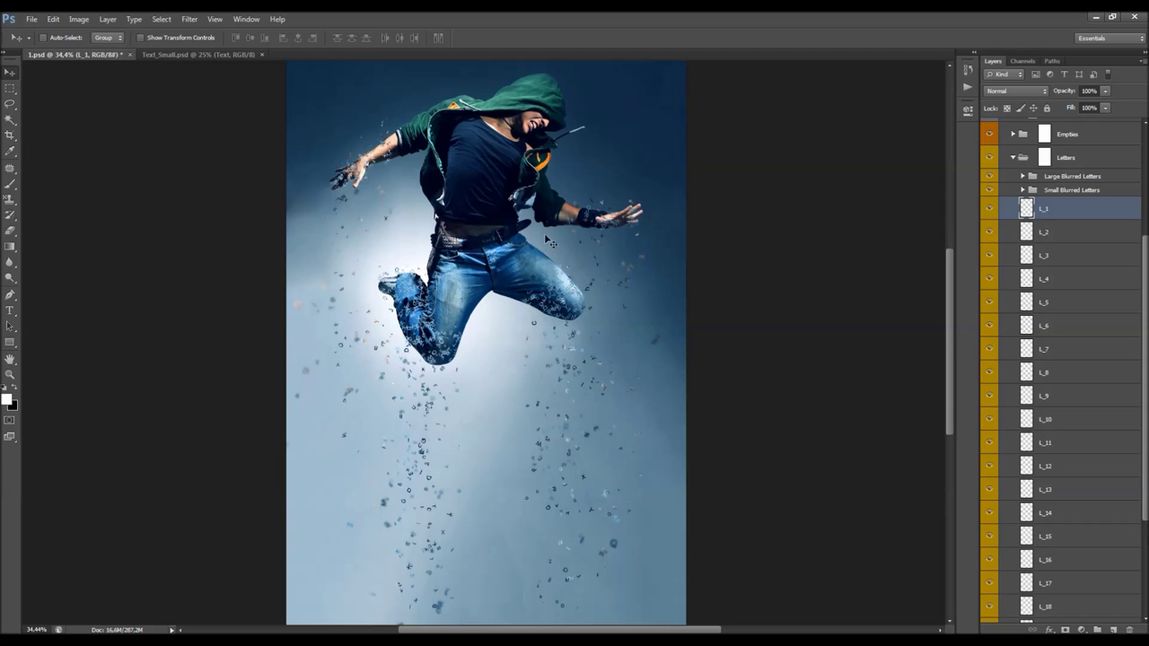
Try hiding some of the falling letters beneath the knee by painting black on the Letters group mask
{"action": "left_click", "coordinate": [1046, 159]}
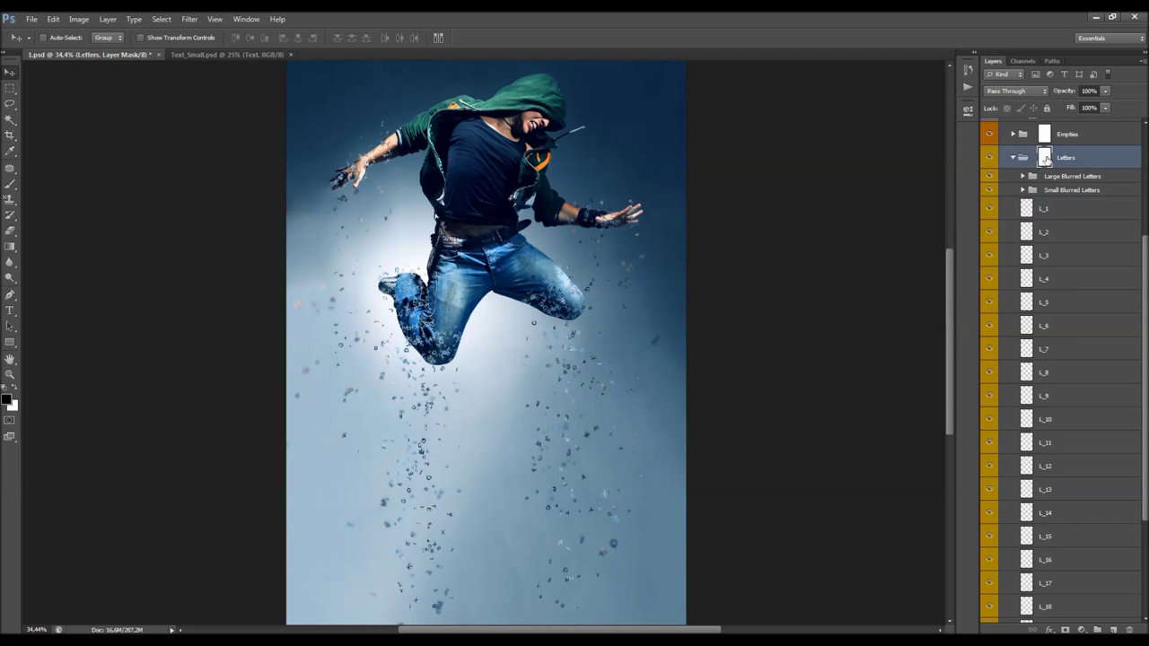
{"action": "key", "text": "b"}
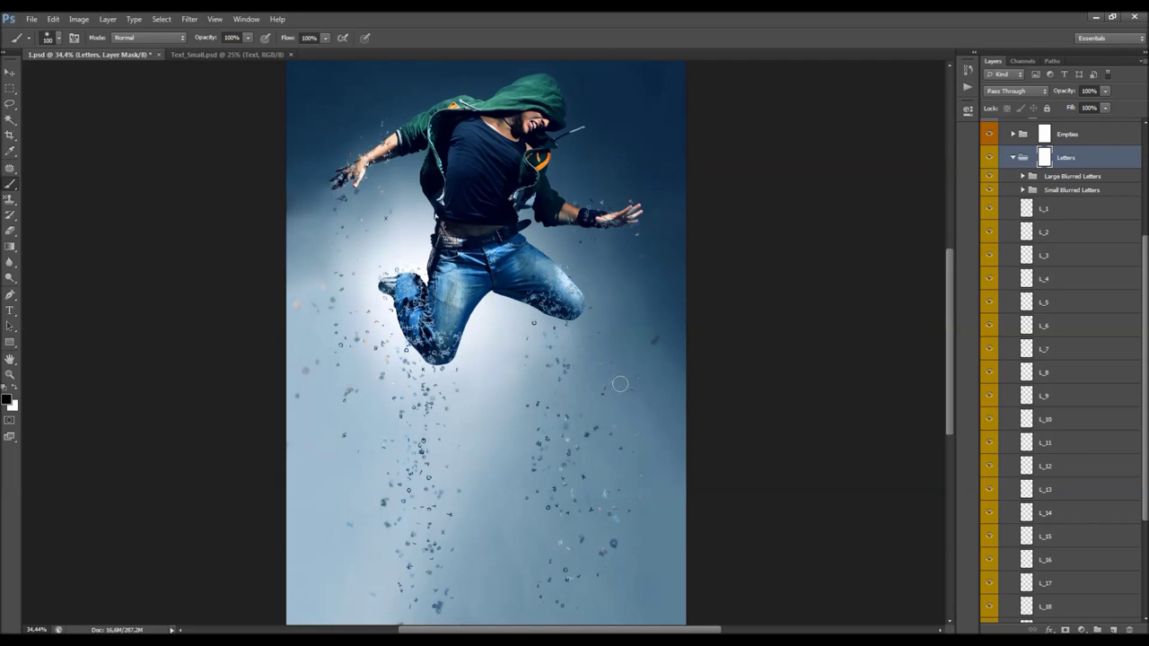
{"action": "key", "text": "v"}
{"action": "scroll", "coordinate": [623, 363], "scroll_direction": "down", "scroll_amount": 3}
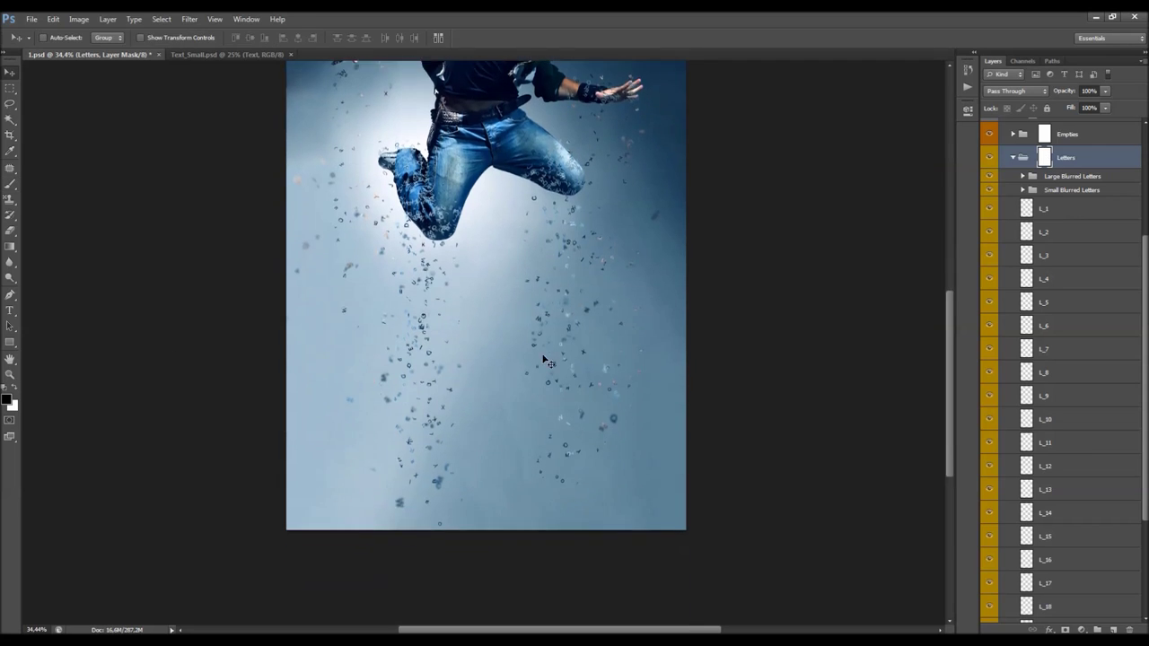
Duplicate letter layers L_1 through L_5 within 1.psd
{"action": "left_click", "coordinate": [1063, 210]}
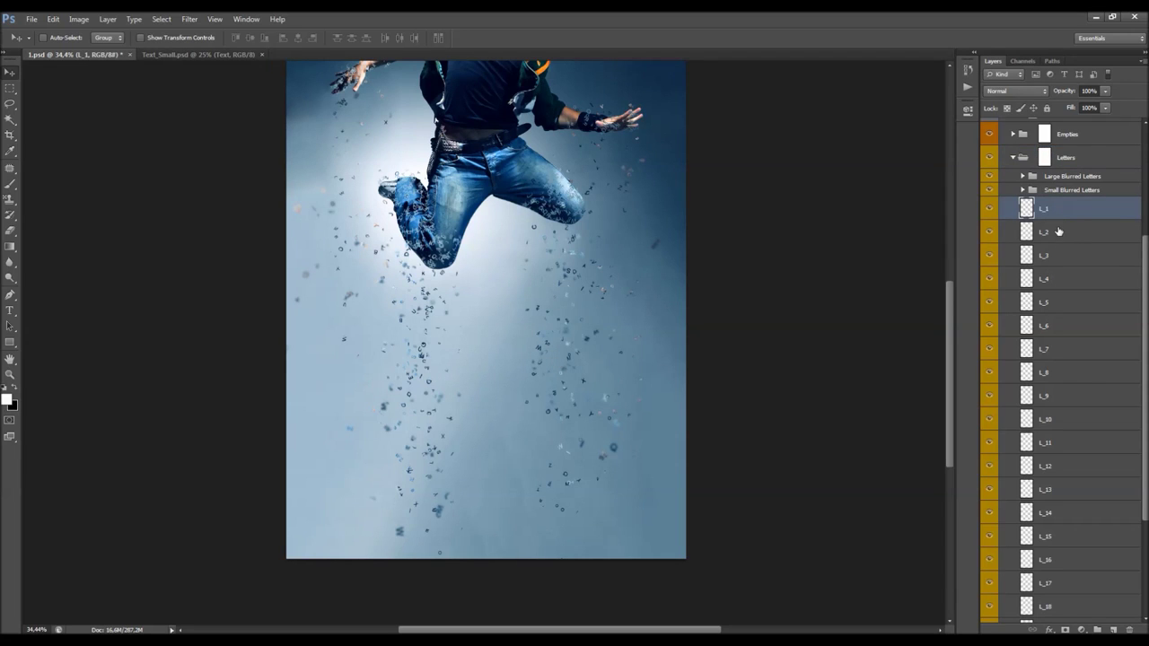
{"action": "scroll", "coordinate": [1065, 233], "scroll_direction": "down", "scroll_amount": 1}
{"action": "left_click", "coordinate": [1065, 257], "text": "shift"}
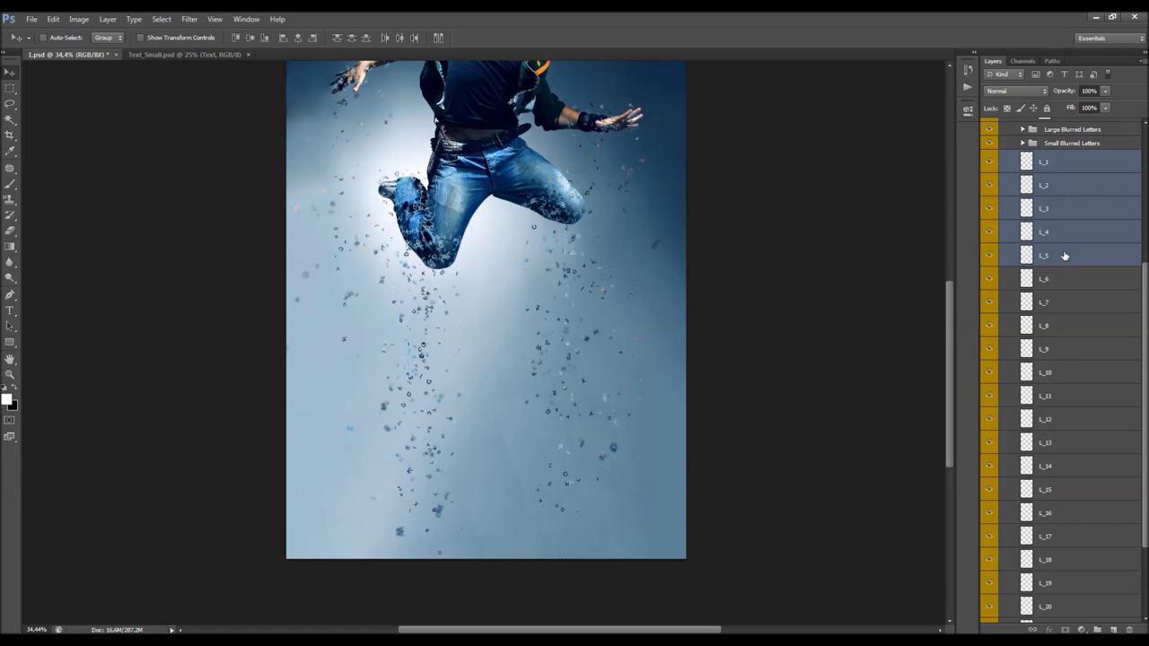
{"action": "left_click", "coordinate": [1068, 163]}
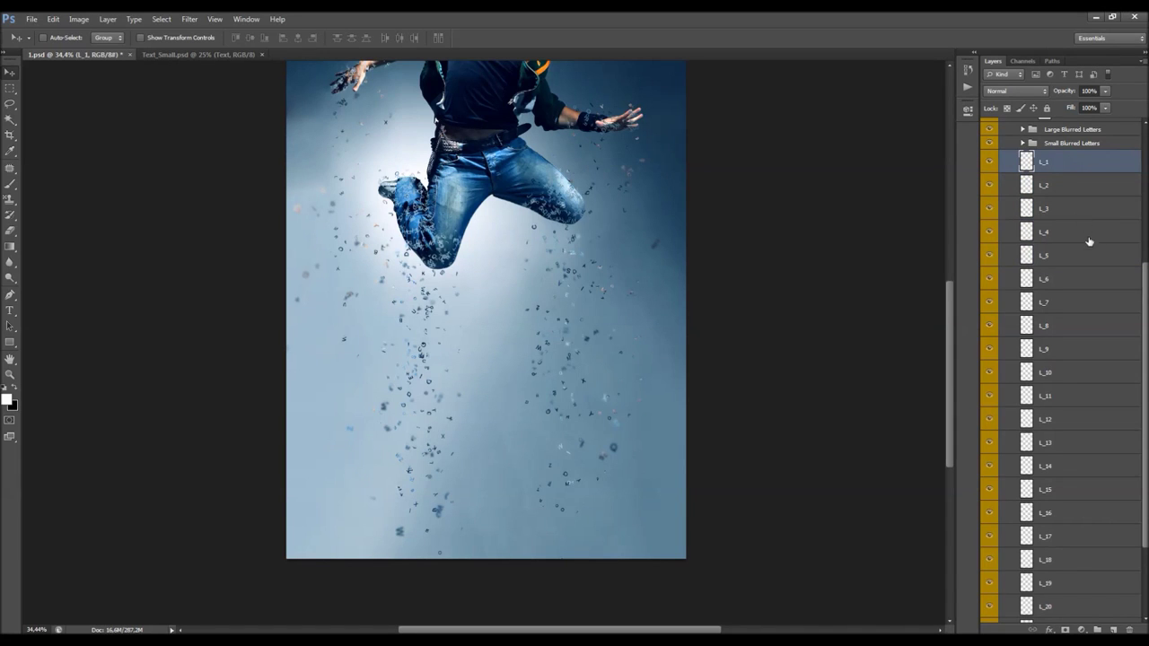
{"action": "left_click", "coordinate": [1064, 258], "text": "shift"}
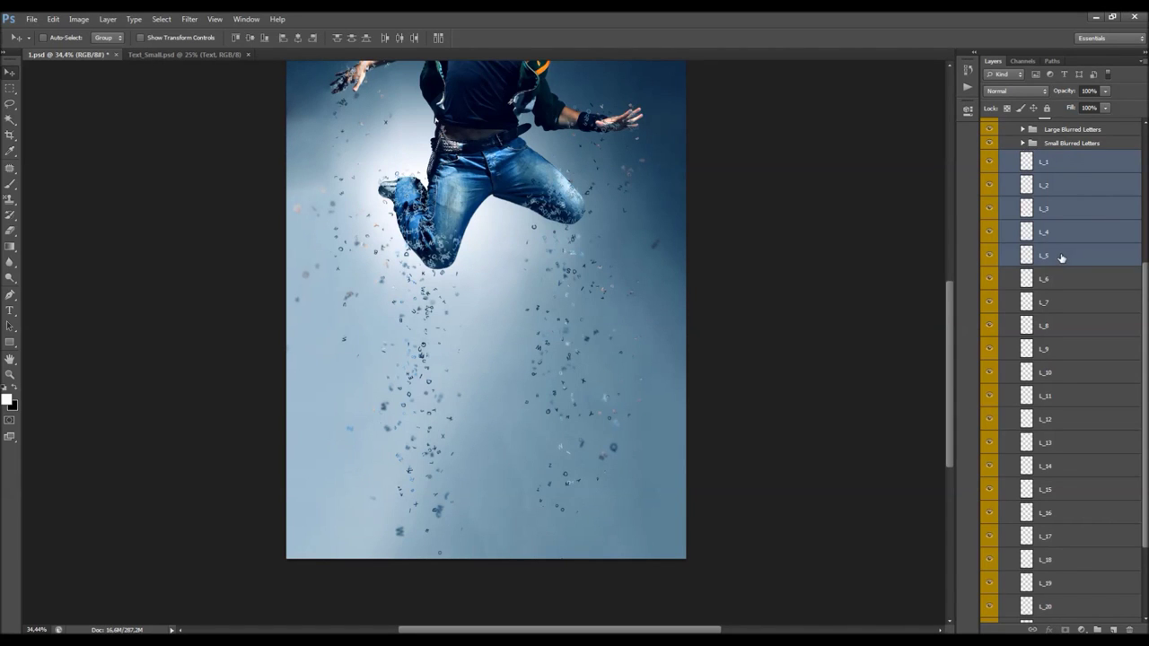
{"action": "right_click", "coordinate": [1075, 166]}
{"action": "left_click", "coordinate": [1077, 197]}
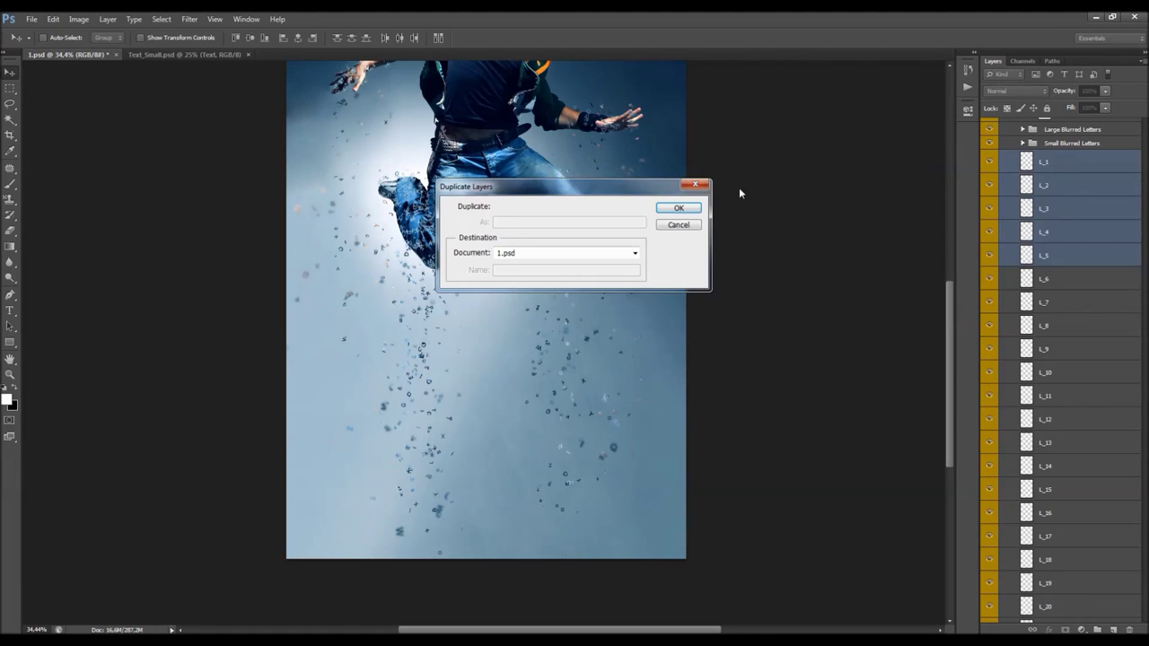
{"action": "left_click", "coordinate": [679, 208]}
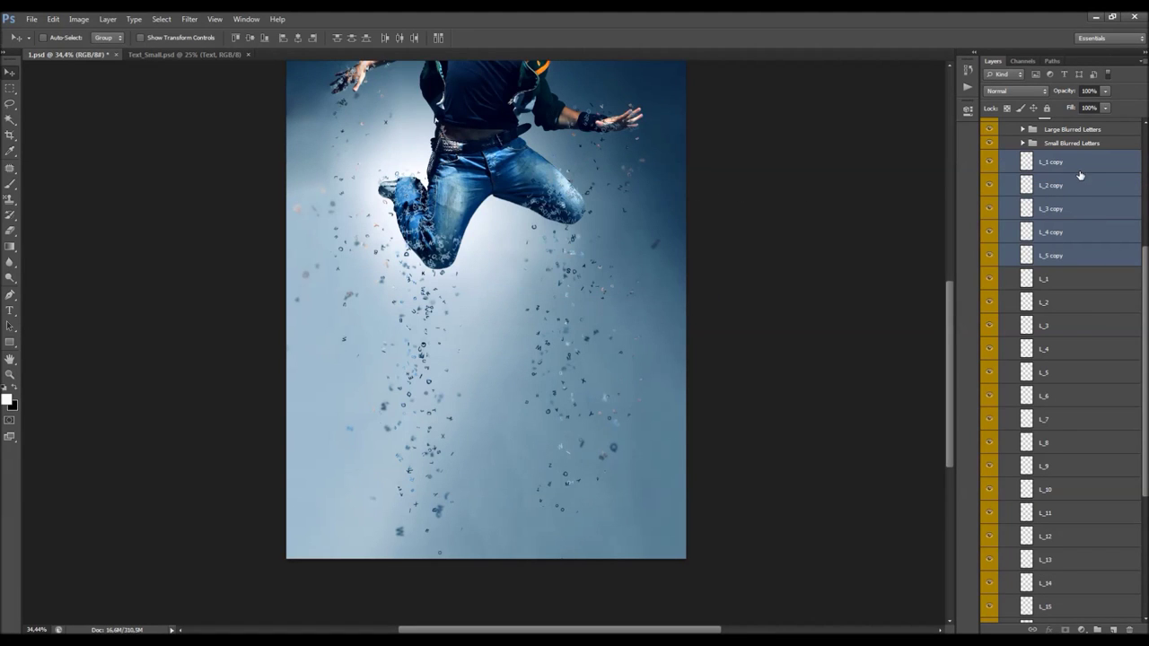
Try merging the five duplicated letter layers into one layer
{"action": "key", "text": "ctrl+e"}
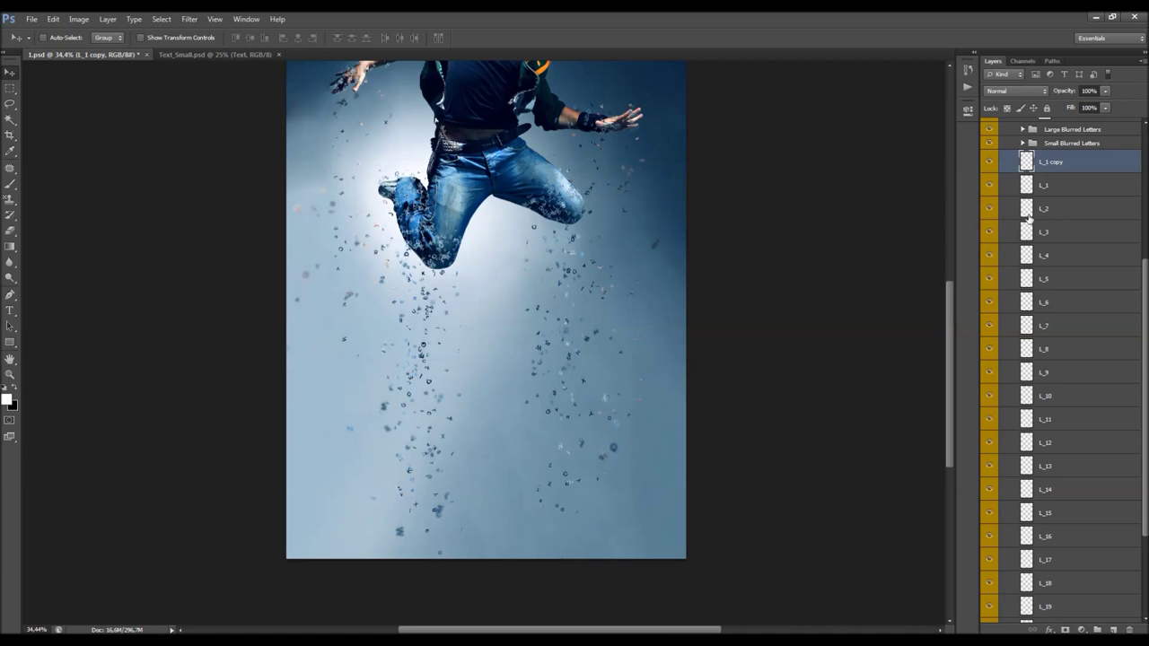
{"action": "key", "text": "ctrl+z"}
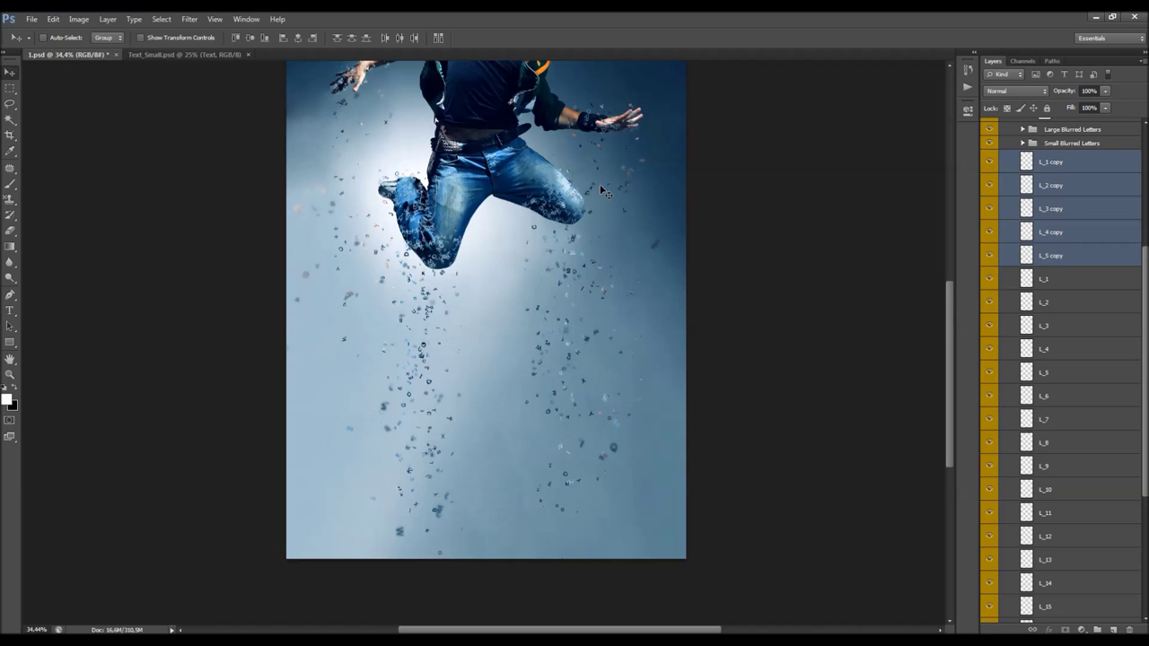
Move the five duplicated letter layers down beneath the falling letters and merge them into one layer
{"action": "left_click_drag", "start_coordinate": [604, 192], "coordinate": [607, 486]}
{"action": "scroll", "coordinate": [560, 306], "scroll_direction": "up", "scroll_amount": 3}
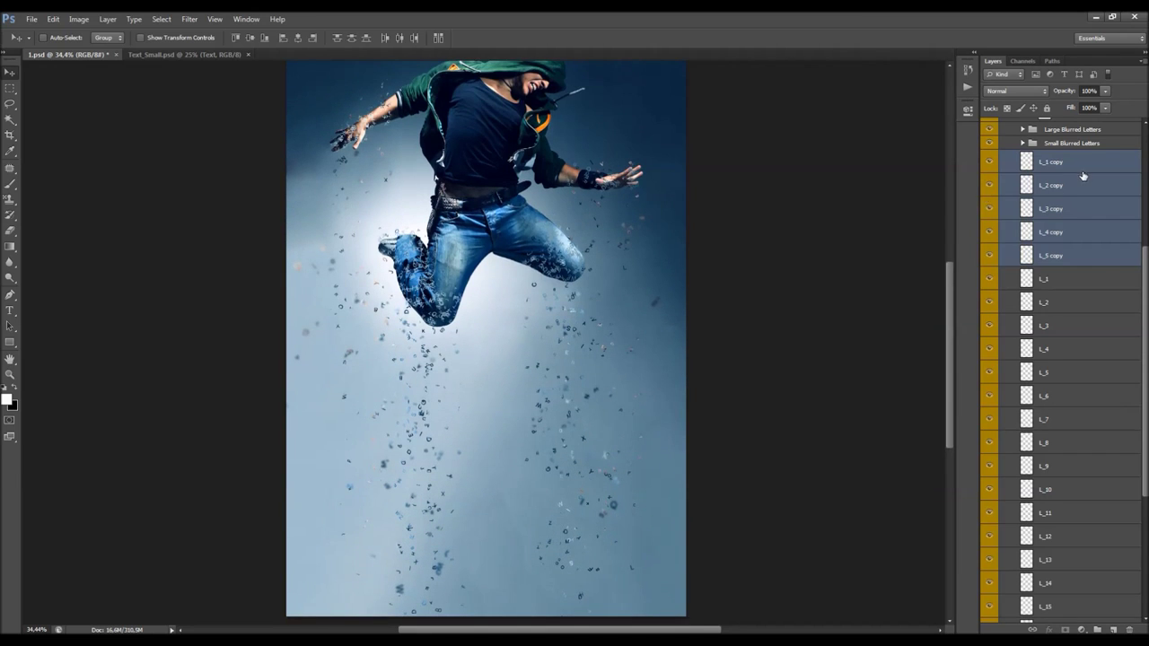
{"action": "key", "text": "ctrl+e"}
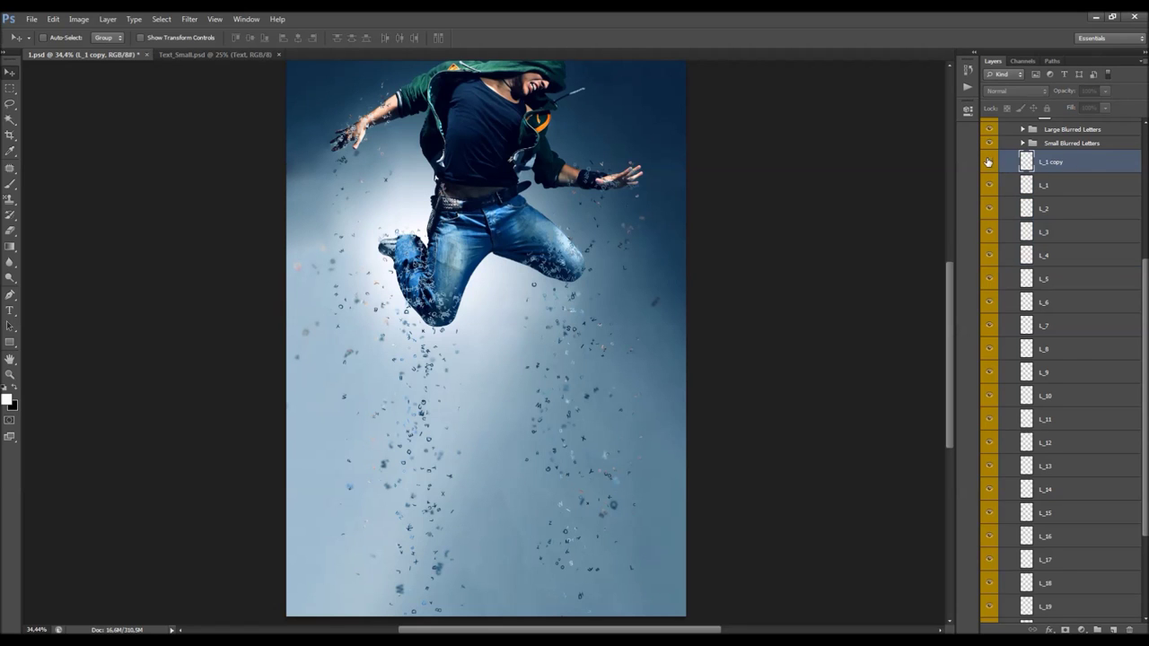
{"action": "scroll", "coordinate": [543, 358], "scroll_direction": "down", "scroll_amount": 2}
{"action": "scroll", "coordinate": [543, 357], "scroll_direction": "down", "scroll_amount": 1}
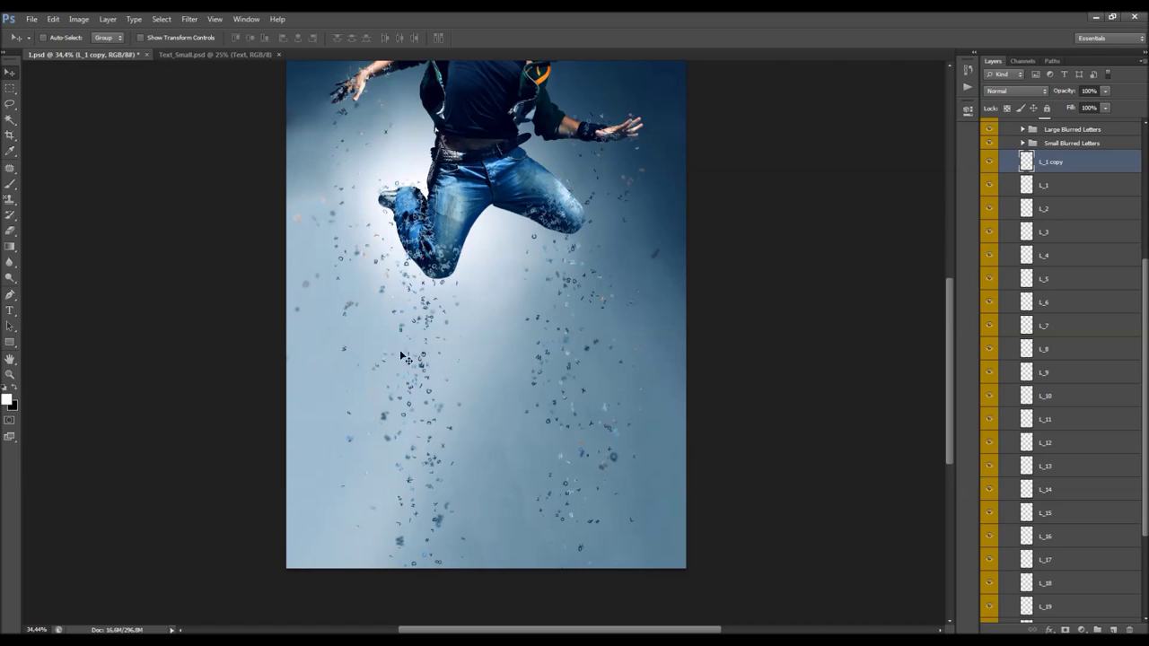
{"action": "scroll", "coordinate": [1096, 360], "scroll_direction": "up", "scroll_amount": 3}
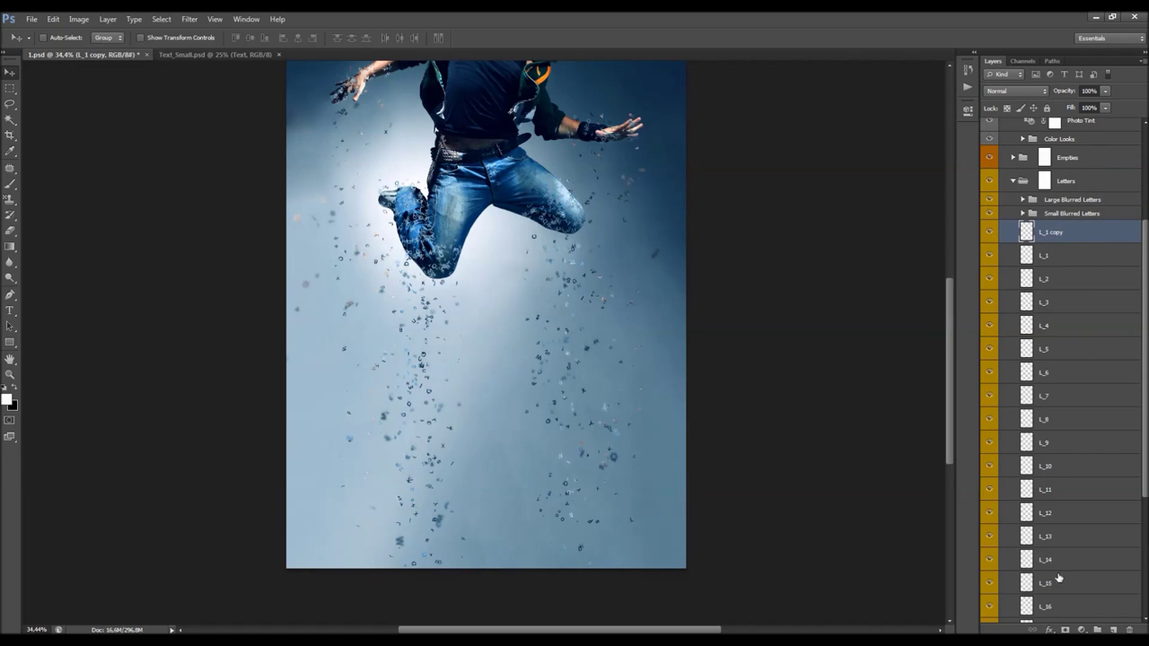
Add a layer mask to the merged L_1 copy layer and enlarge the brush to 700 px for masking
{"action": "left_click", "coordinate": [1063, 629]}
{"action": "scroll", "coordinate": [528, 400], "scroll_direction": "down", "scroll_amount": 4}
{"action": "key", "text": "b"}
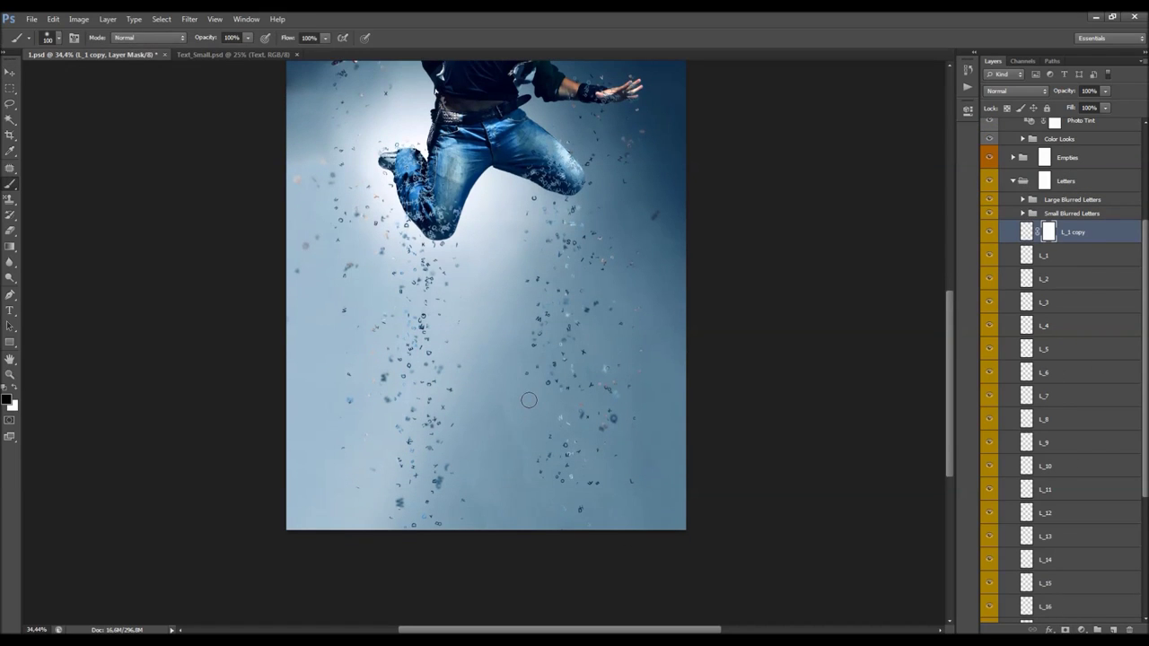
{"action": "key", "text": "bracketright"}
{"action": "key", "text": "bracketright"}
{"action": "key", "text": "bracketright"}
{"action": "key", "text": "bracketright"}
{"action": "key", "text": "bracketright"}
{"action": "key", "text": "bracketright"}
{"action": "key", "text": "bracketright"}
{"action": "key", "text": "bracketright"}
{"action": "key", "text": "bracketright"}
{"action": "key", "text": "v"}
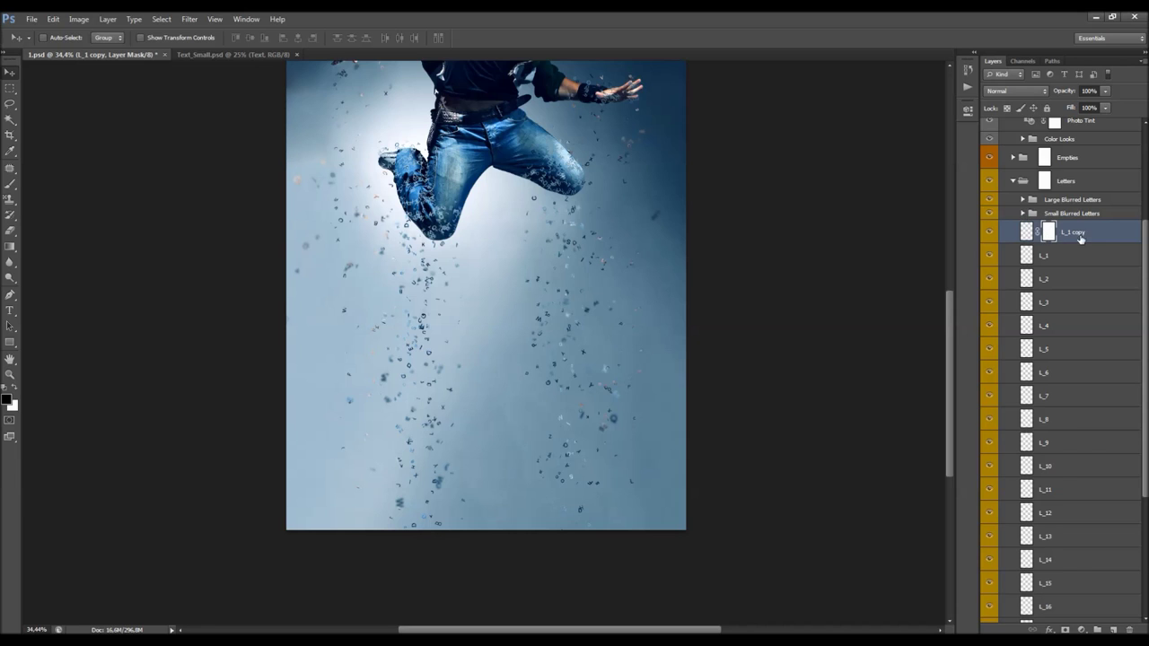
Collapse the Letters group, expand the Letters Motion group, and preview what its LM_1 layer contributes
{"action": "scroll", "coordinate": [1053, 228], "scroll_direction": "up", "scroll_amount": 1}
{"action": "left_click", "coordinate": [1013, 205]}
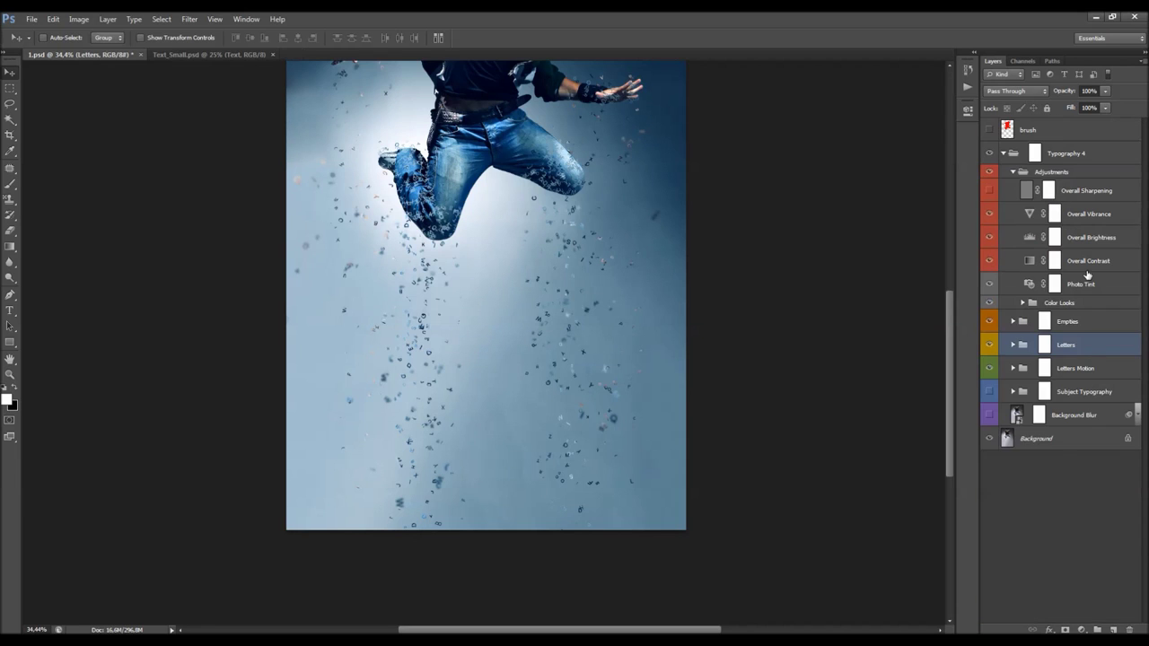
{"action": "left_click", "coordinate": [1079, 373]}
{"action": "scroll", "coordinate": [697, 278], "scroll_direction": "up", "scroll_amount": 3}
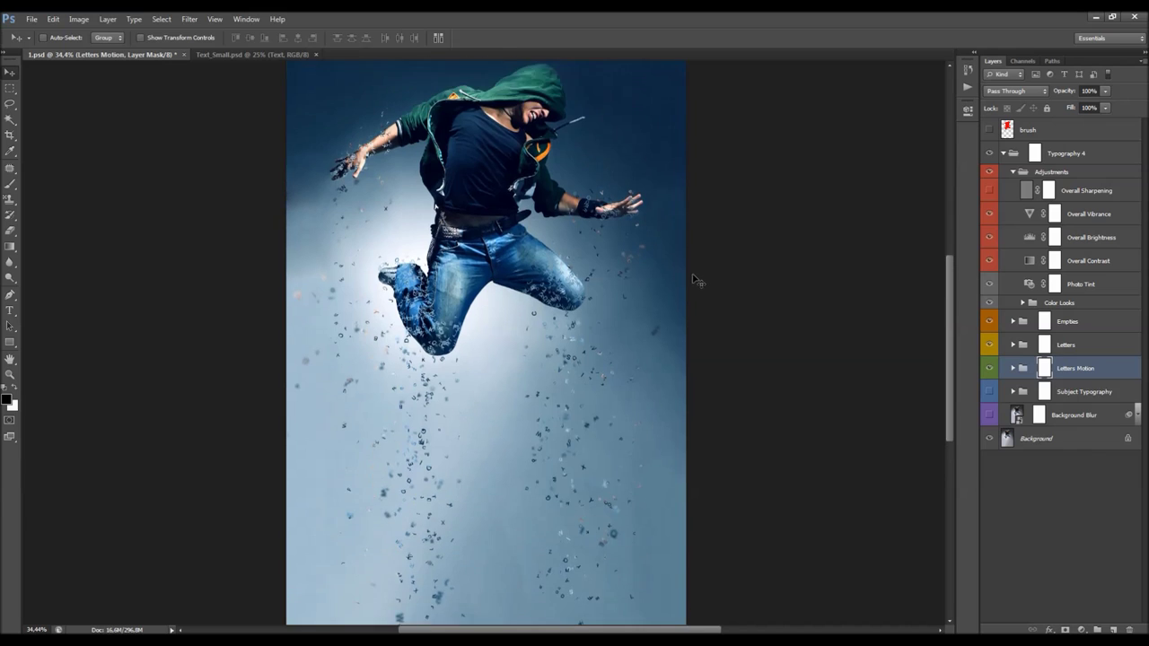
{"action": "left_click", "coordinate": [1014, 368]}
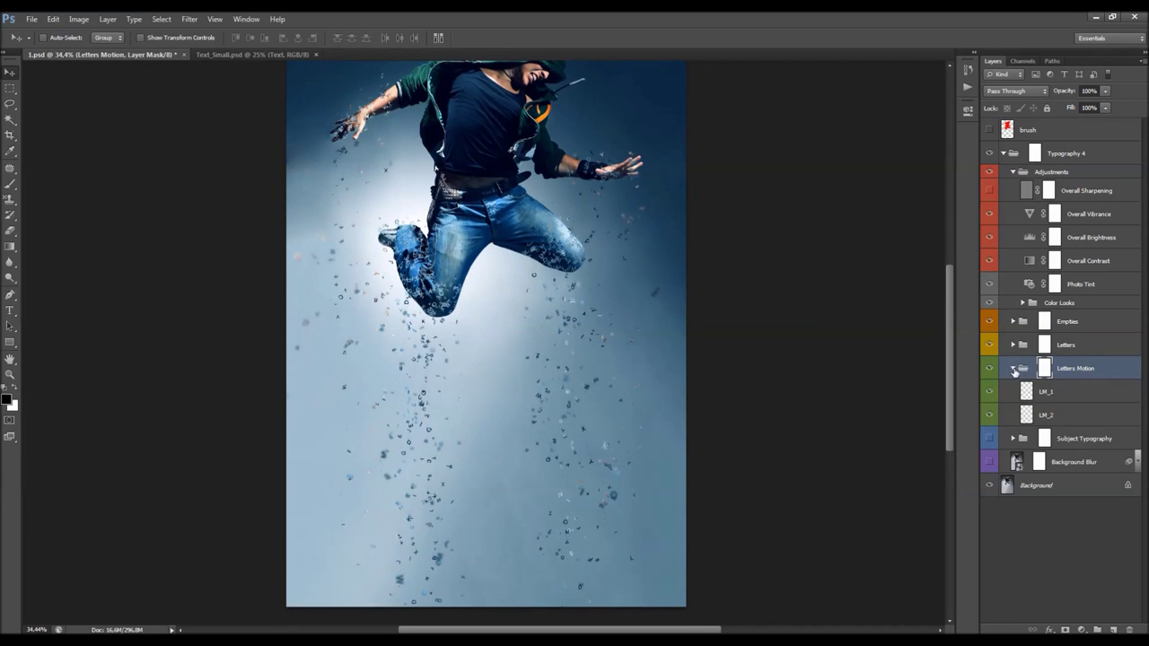
{"action": "left_click", "coordinate": [1068, 395]}
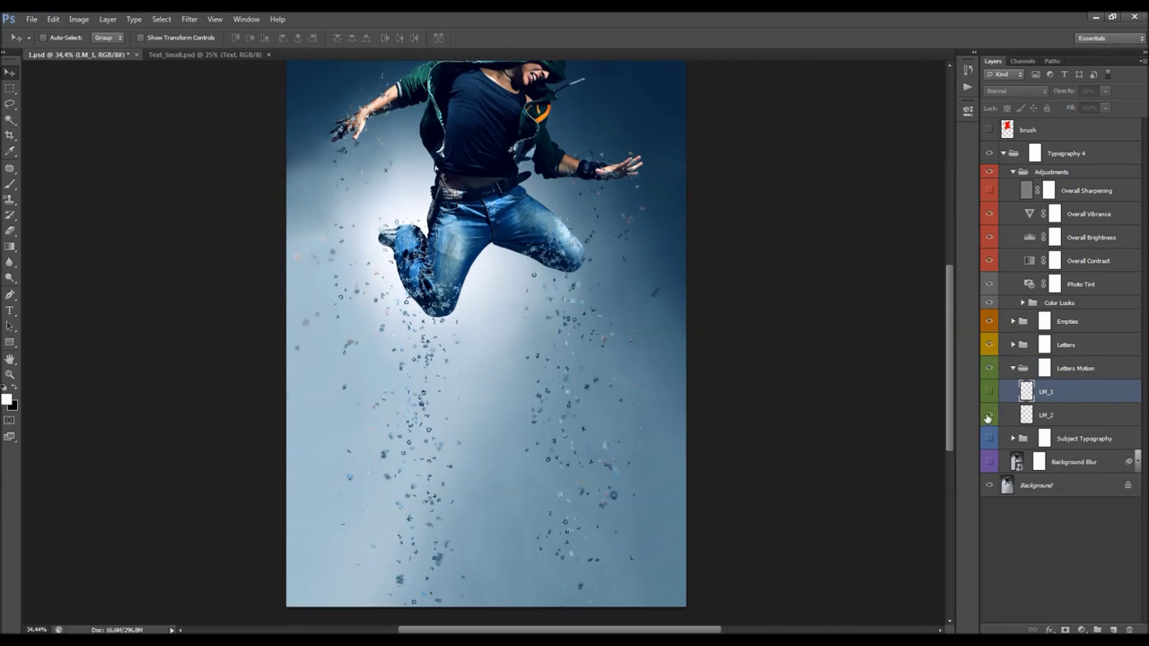
{"action": "scroll", "coordinate": [687, 344], "scroll_direction": "down", "scroll_amount": 2}
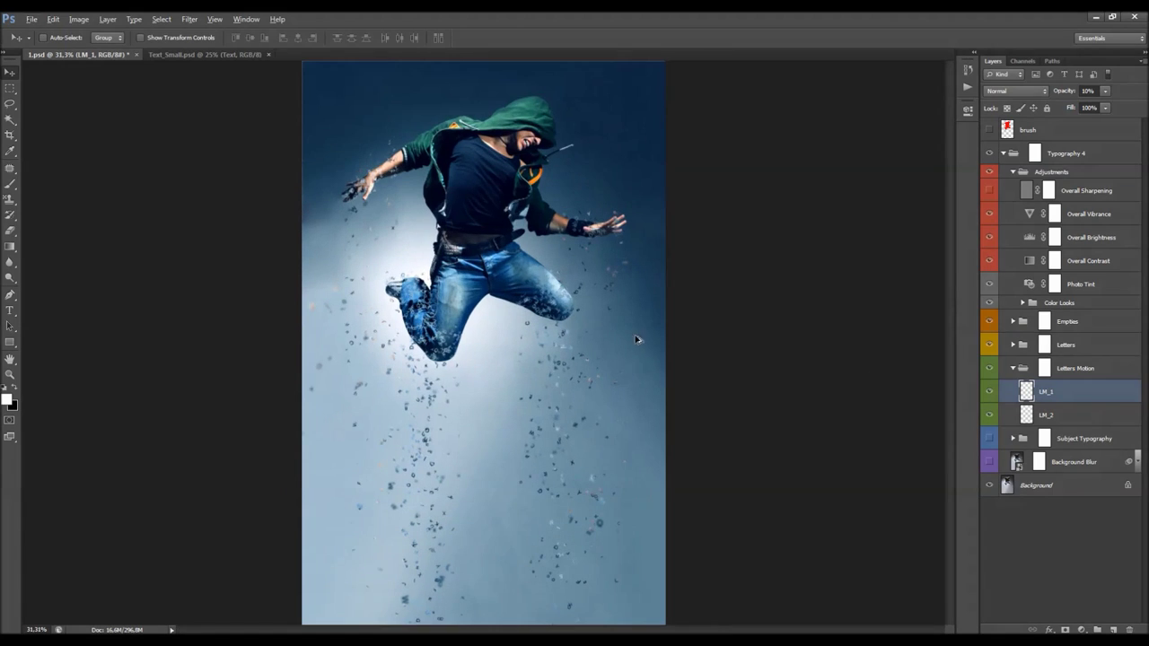
Hide LM_2 to judge LM_1 on its own, lower LM_1's opacity to 0%, and raise it again
{"action": "left_click", "coordinate": [988, 415]}
{"action": "mouse_move", "coordinate": [1062, 93]}
{"action": "left_mouse_down"}
{"action": "mouse_move", "coordinate": [1145, 91]}
{"action": "mouse_move", "coordinate": [1043, 97]}
{"action": "left_mouse_up"}
{"action": "scroll", "coordinate": [475, 395], "scroll_direction": "up", "scroll_amount": 3}
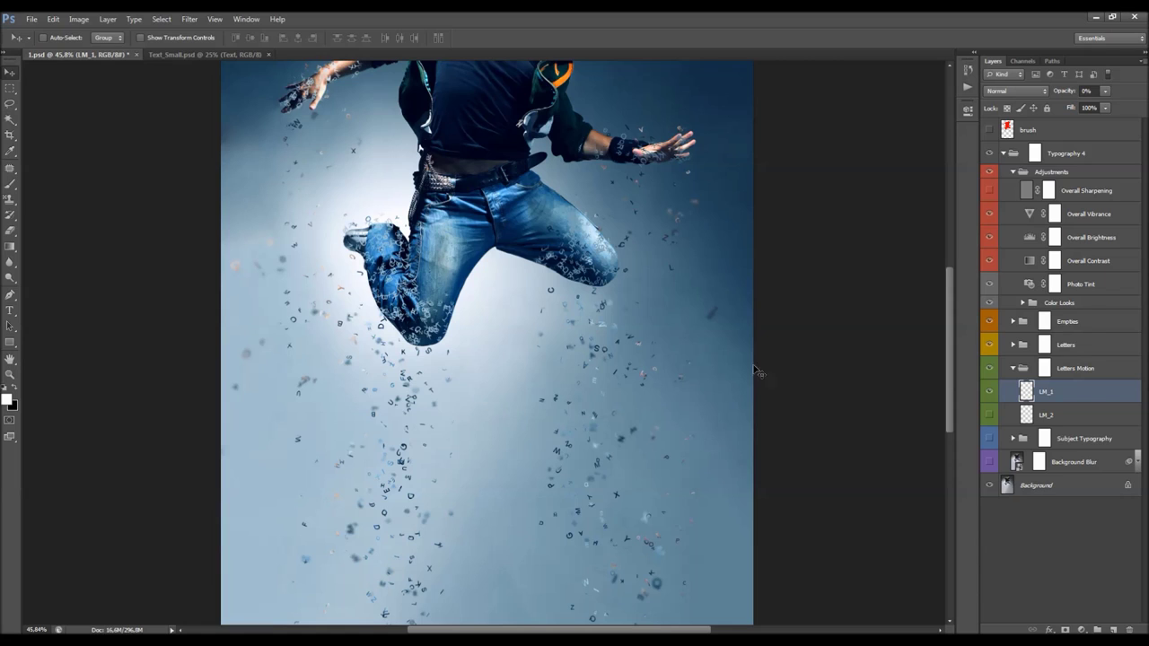
{"action": "left_click", "coordinate": [1065, 92]}
{"action": "left_click_drag", "start_coordinate": [1067, 93], "coordinate": [1082, 95]}
{"action": "left_click_drag", "start_coordinate": [1072, 95], "coordinate": [1073, 96]}
Set the LM_2 layer's opacity to 12% and collapse the Letters Motion group
{"action": "left_click", "coordinate": [1051, 414]}
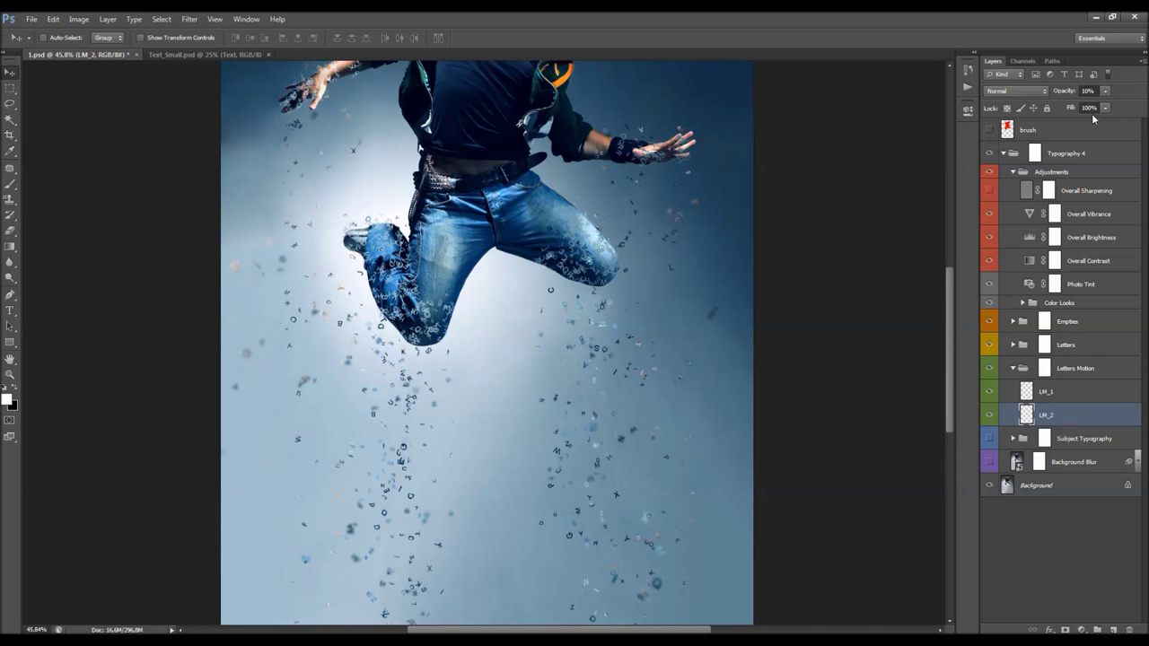
{"action": "mouse_move", "coordinate": [1059, 92]}
{"action": "left_mouse_down"}
{"action": "mouse_move", "coordinate": [1117, 93]}
{"action": "mouse_move", "coordinate": [1062, 92]}
{"action": "left_mouse_up"}
{"action": "scroll", "coordinate": [817, 239], "scroll_direction": "down", "scroll_amount": 3}
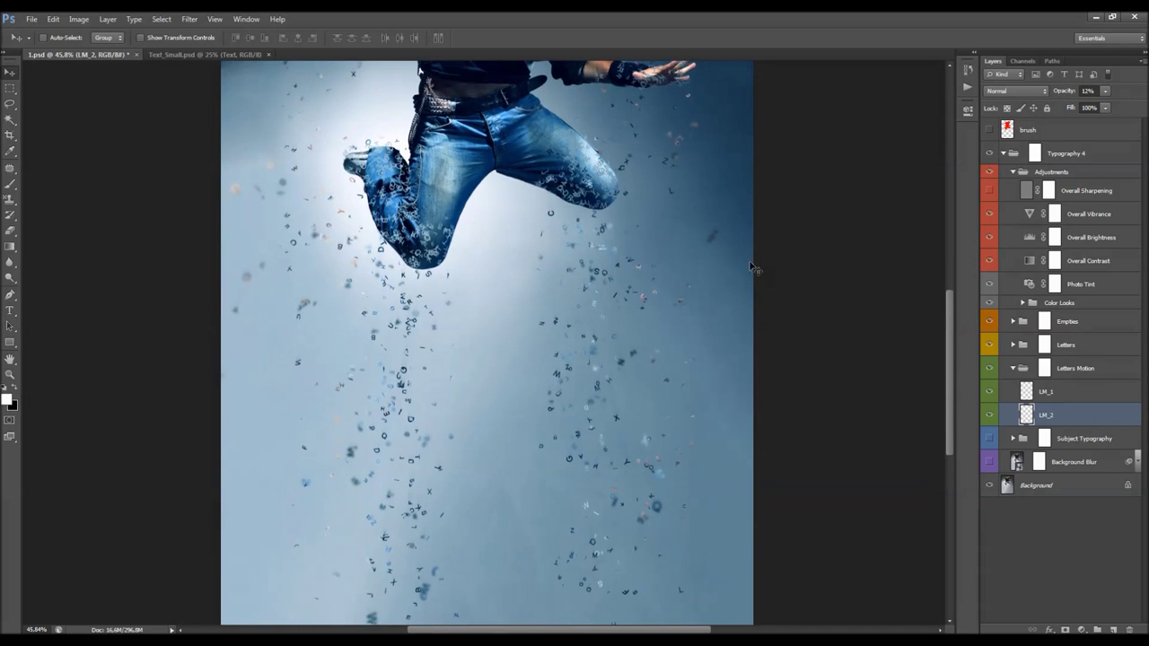
{"action": "scroll", "coordinate": [725, 260], "scroll_direction": "down", "scroll_amount": 3}
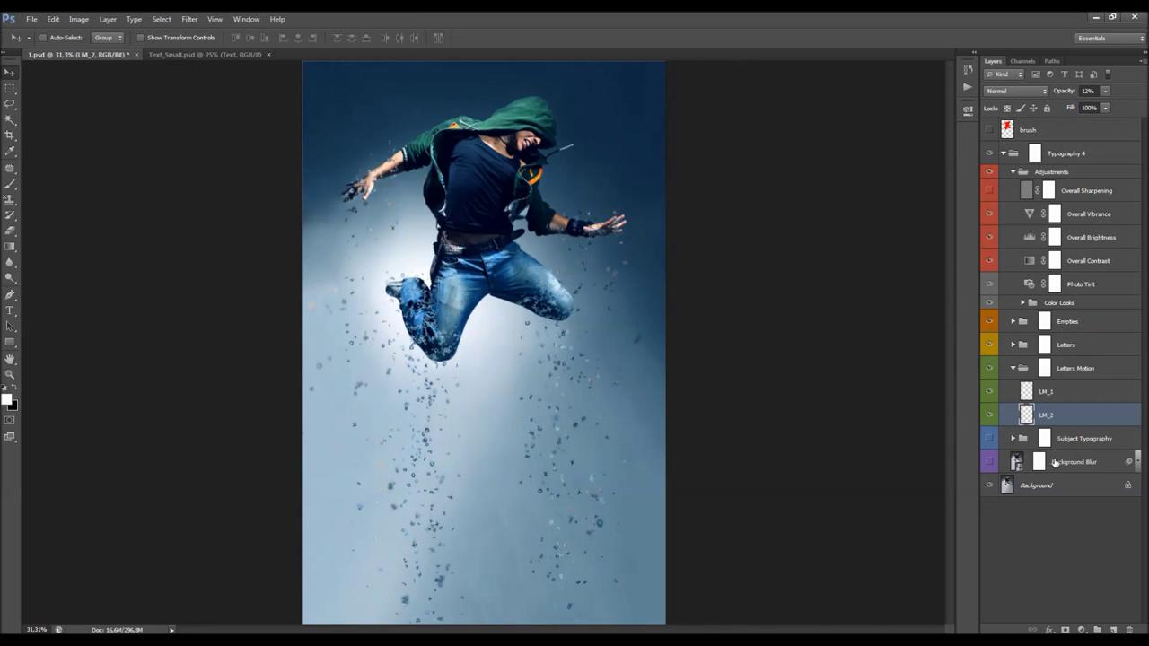
{"action": "left_click", "coordinate": [1014, 368]}
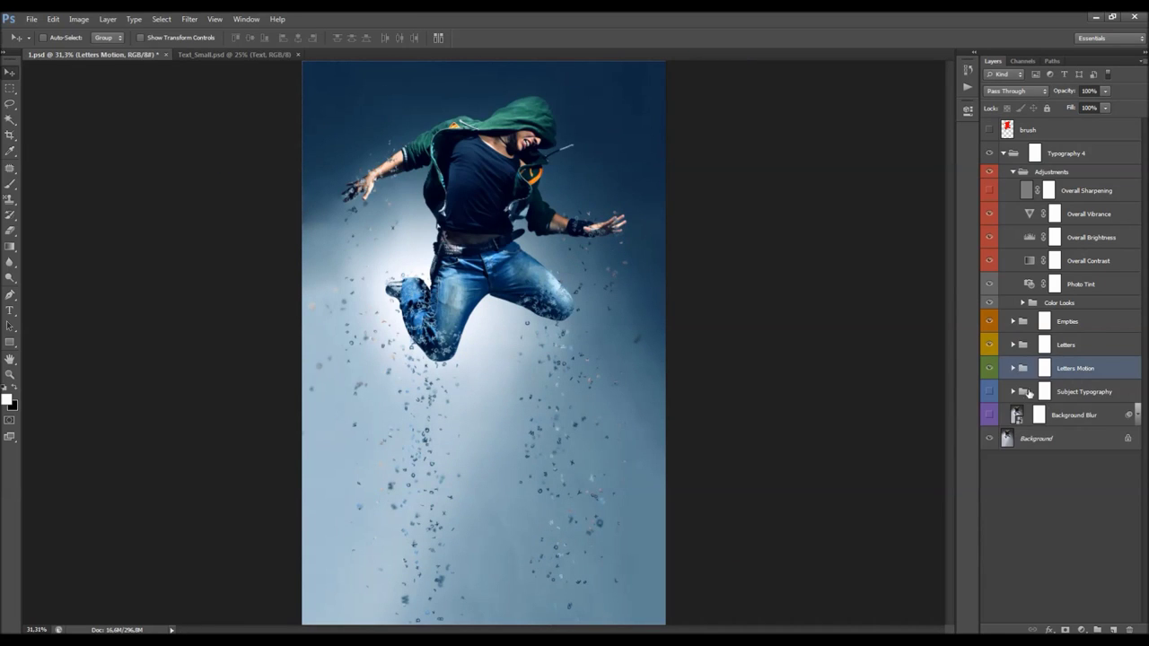
Make the Background Blur layer visible and compare the image with and without it
{"action": "left_click", "coordinate": [1081, 416]}
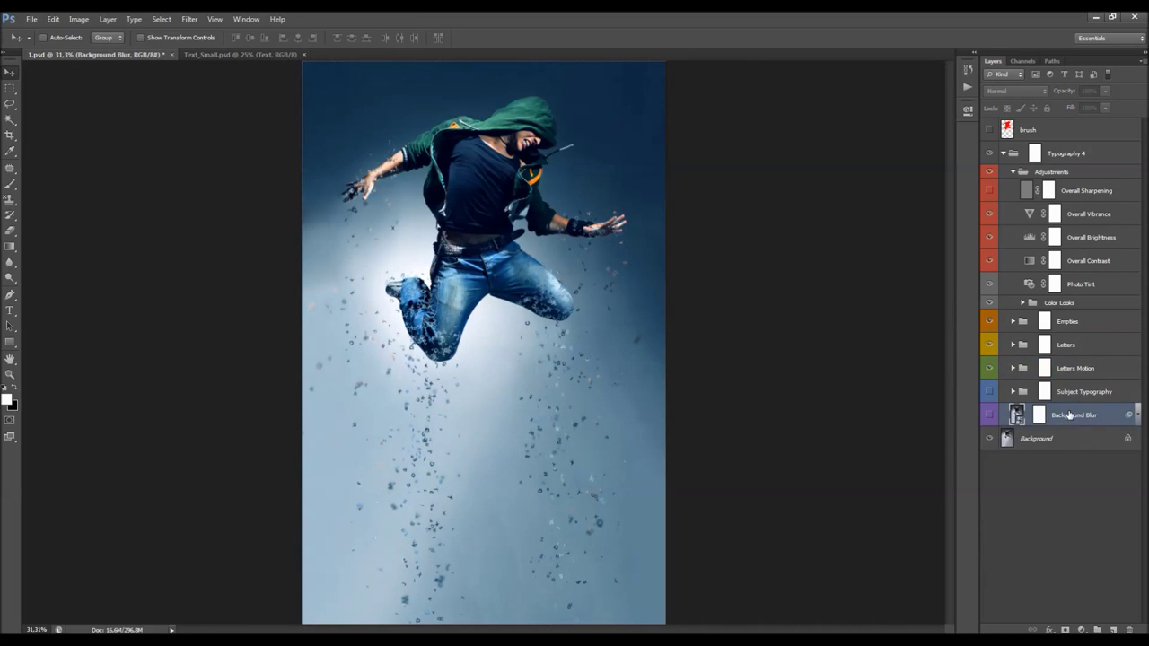
{"action": "left_click", "coordinate": [1069, 397]}
{"action": "left_click", "coordinate": [1043, 389]}
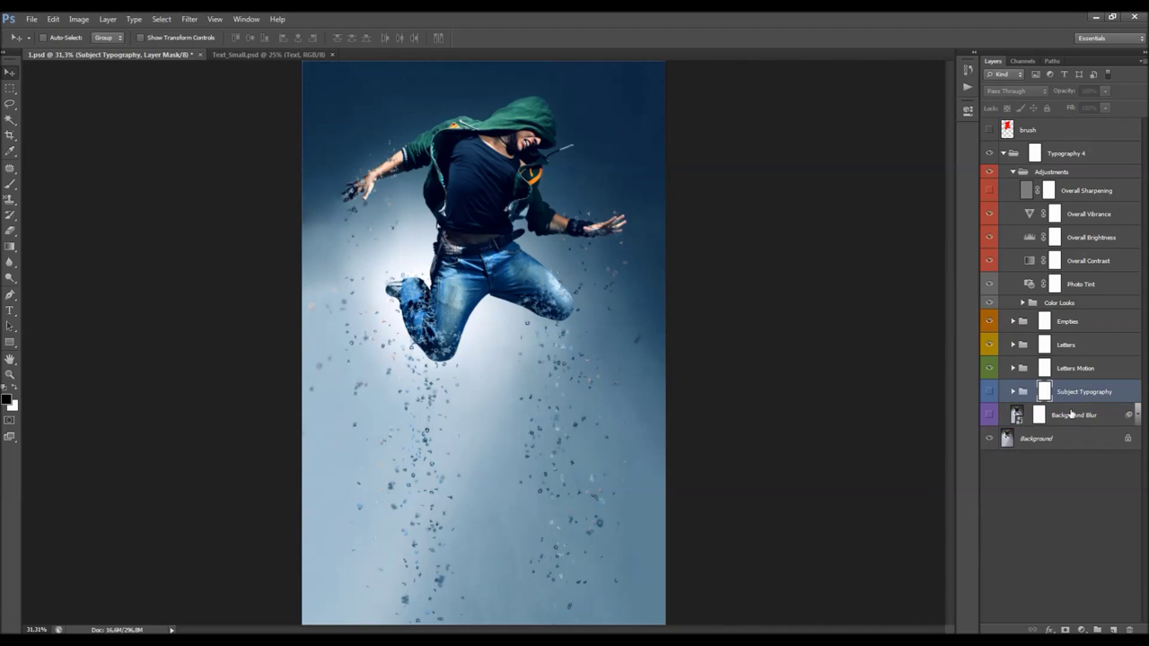
{"action": "left_click", "coordinate": [1070, 415]}
{"action": "left_click", "coordinate": [990, 417]}
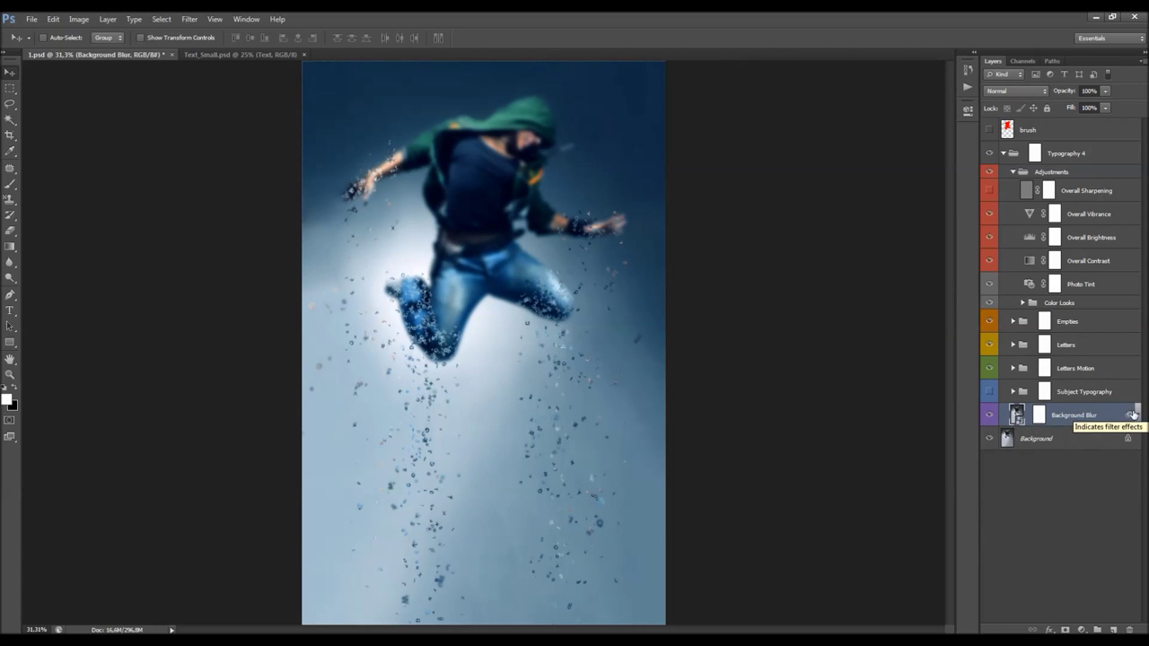
{"action": "left_click", "coordinate": [991, 416]}
{"action": "left_click", "coordinate": [991, 415]}
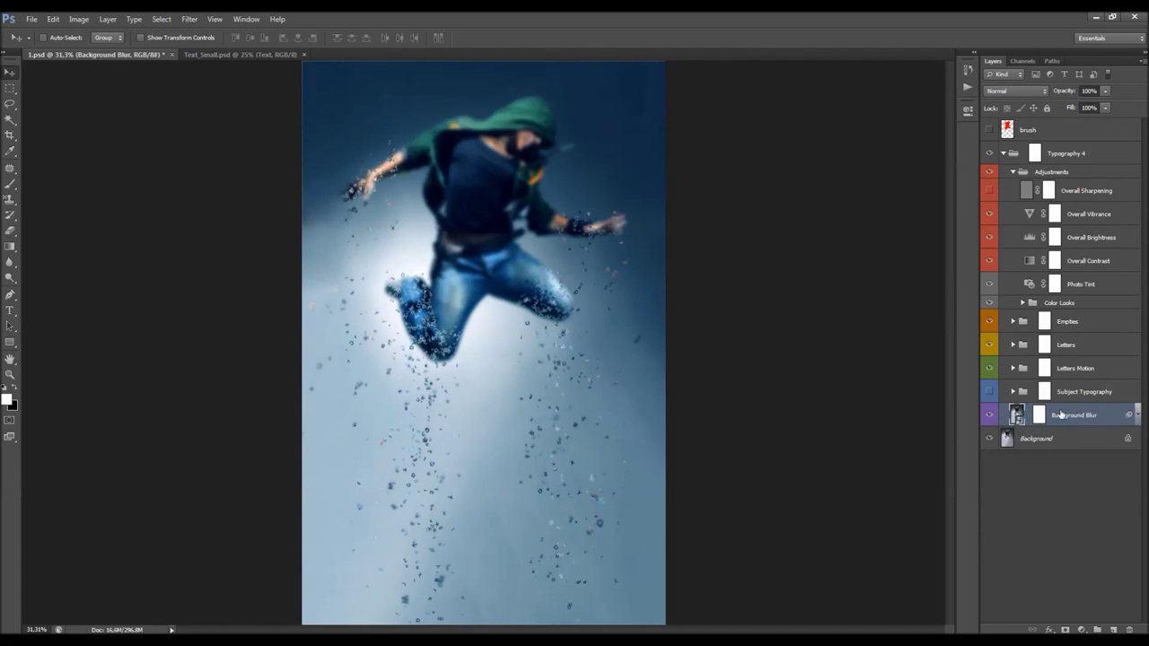
Try a radius of 6.7 pixels in the Gaussian Blur smart filter of the Background Blur layer
{"action": "left_click", "coordinate": [1138, 414]}
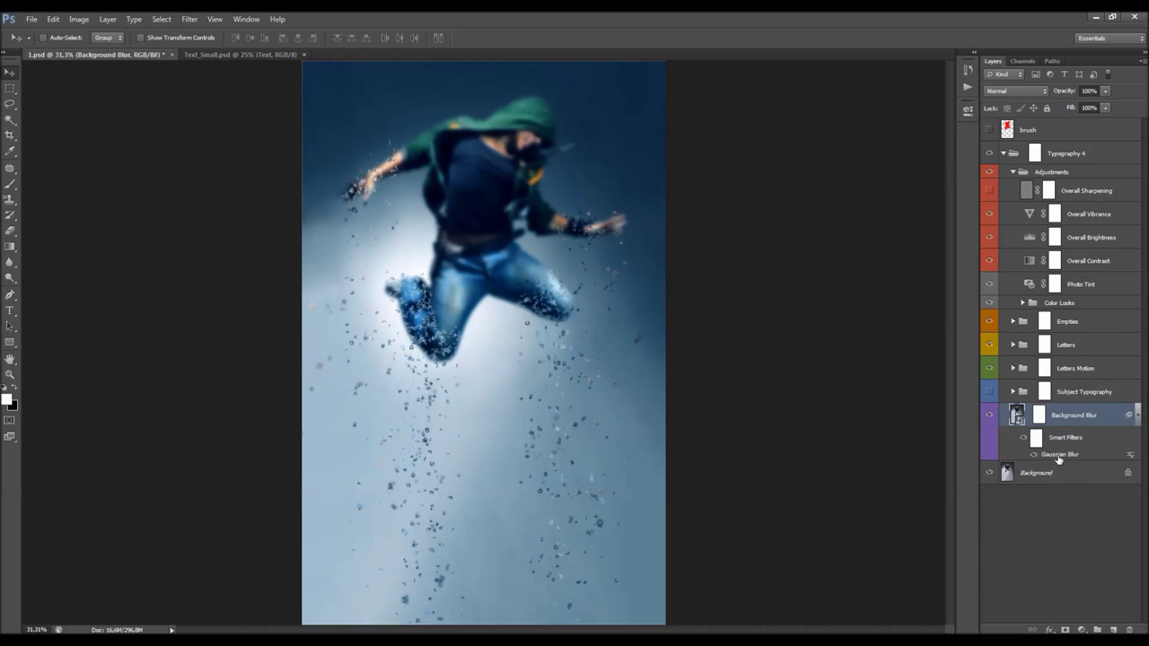
{"action": "double_click", "coordinate": [1060, 455]}
{"action": "left_click_drag", "start_coordinate": [562, 161], "coordinate": [777, 185]}
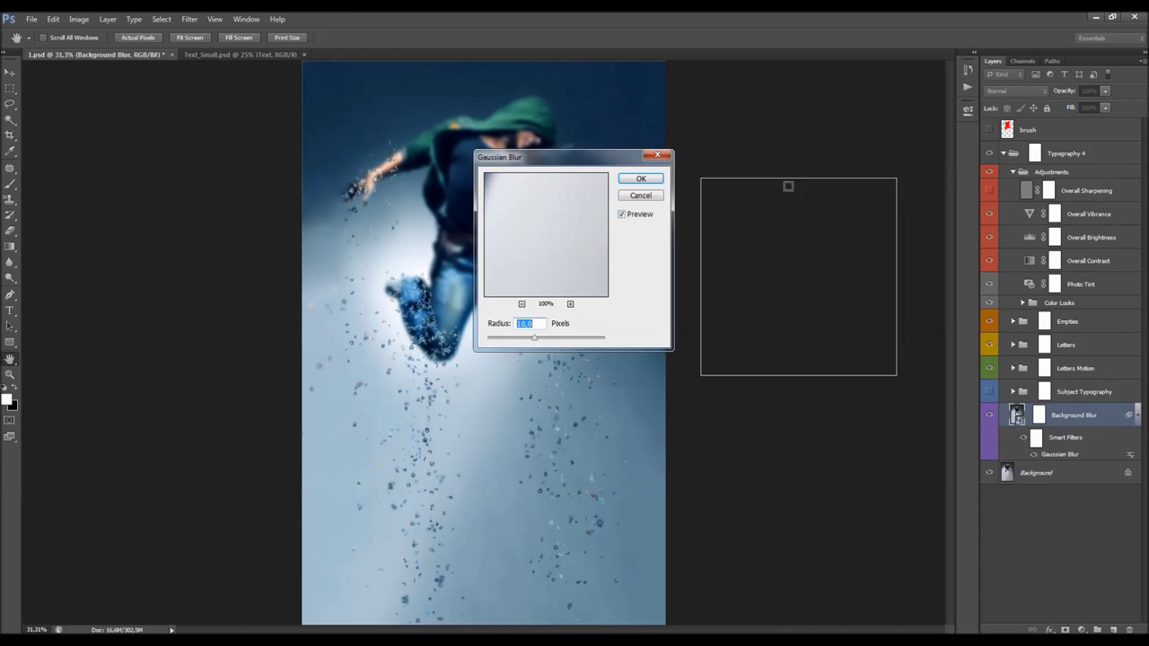
{"action": "left_click_drag", "start_coordinate": [723, 350], "coordinate": [703, 352]}
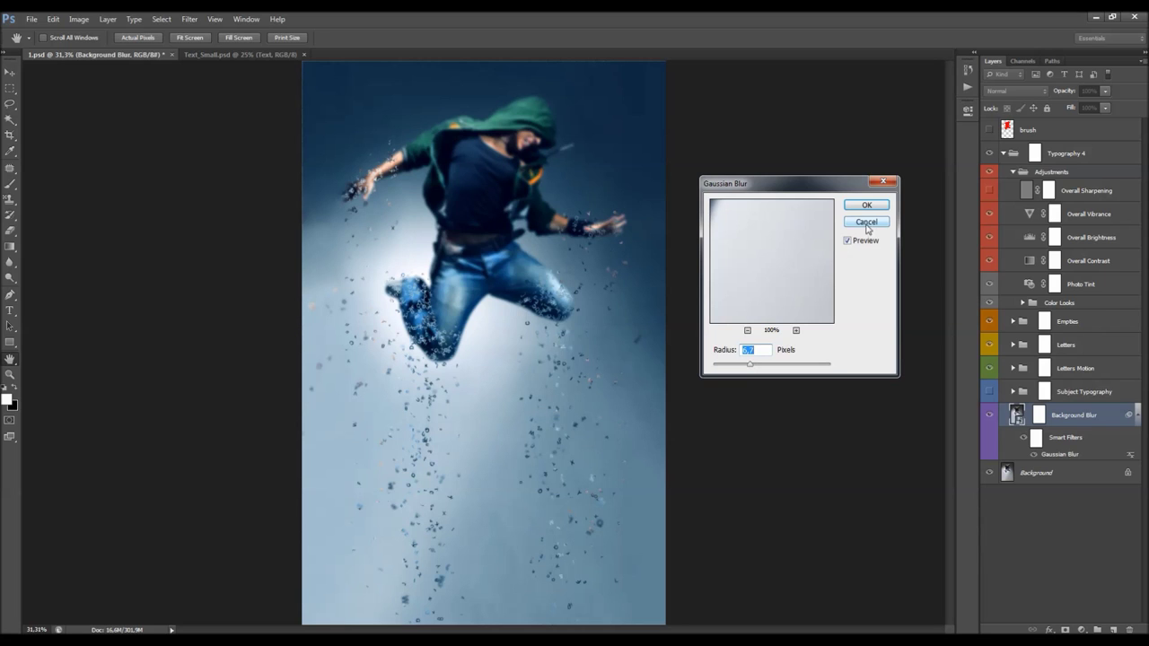
{"action": "left_click", "coordinate": [866, 205]}
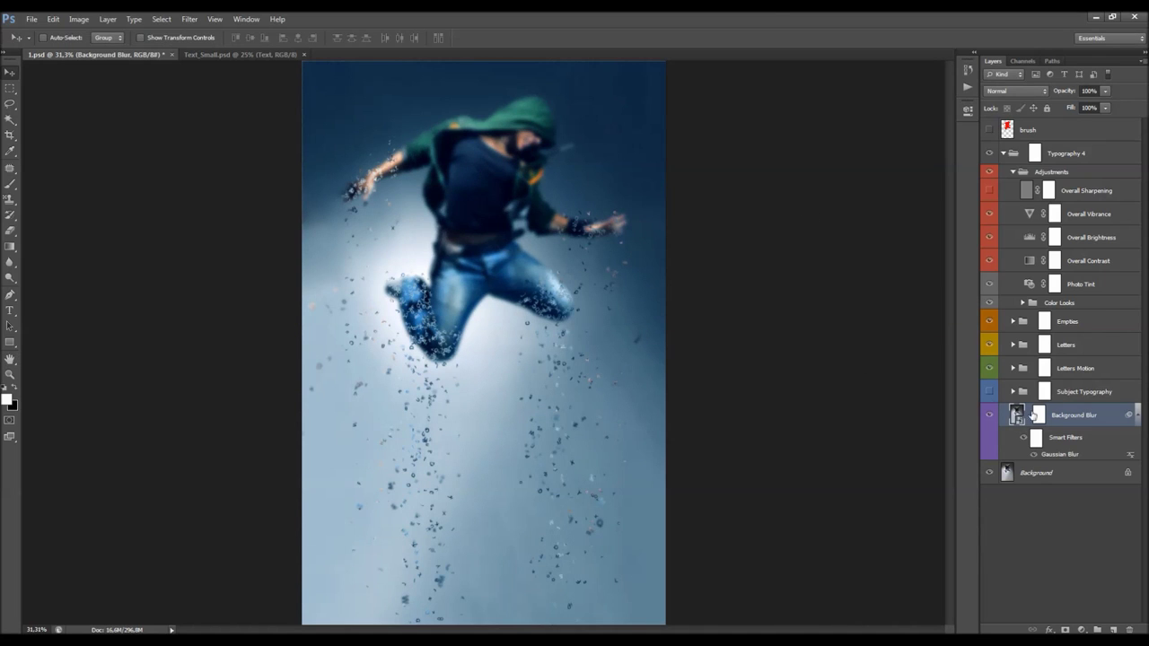
Paint the Background Blur mask over the jumping man with a soft black 600 px brush at 0% hardness
{"action": "left_click", "coordinate": [1039, 415]}
{"action": "key", "text": "b"}
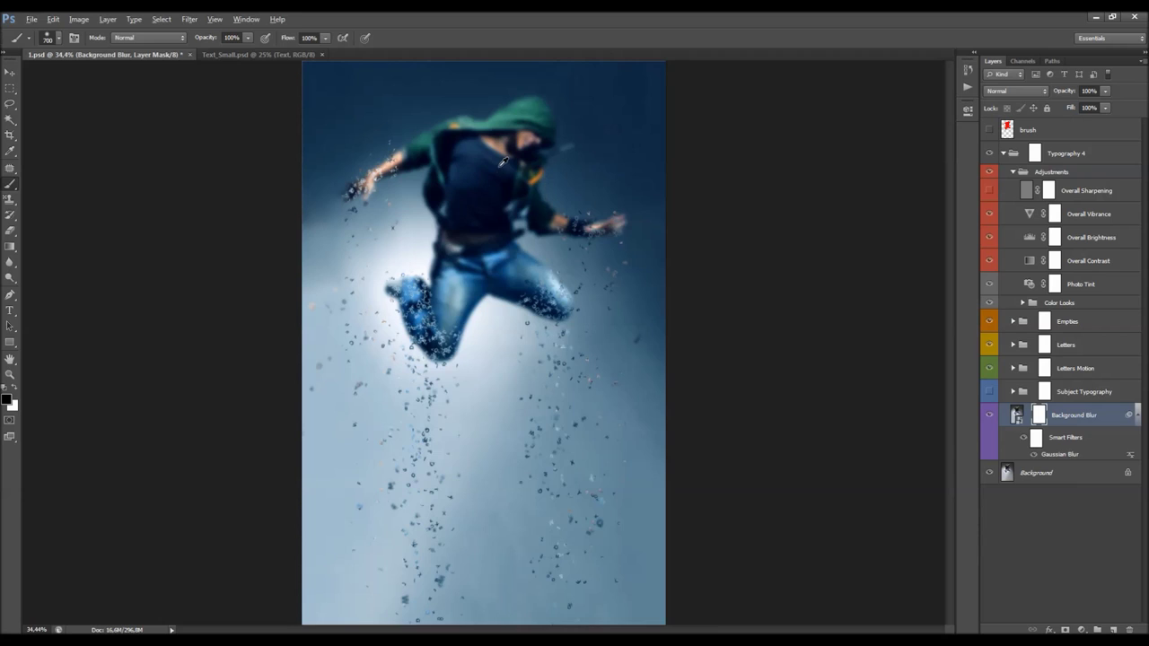
{"action": "scroll", "coordinate": [502, 163], "scroll_direction": "up", "scroll_amount": 1}
{"action": "right_click", "coordinate": [507, 262]}
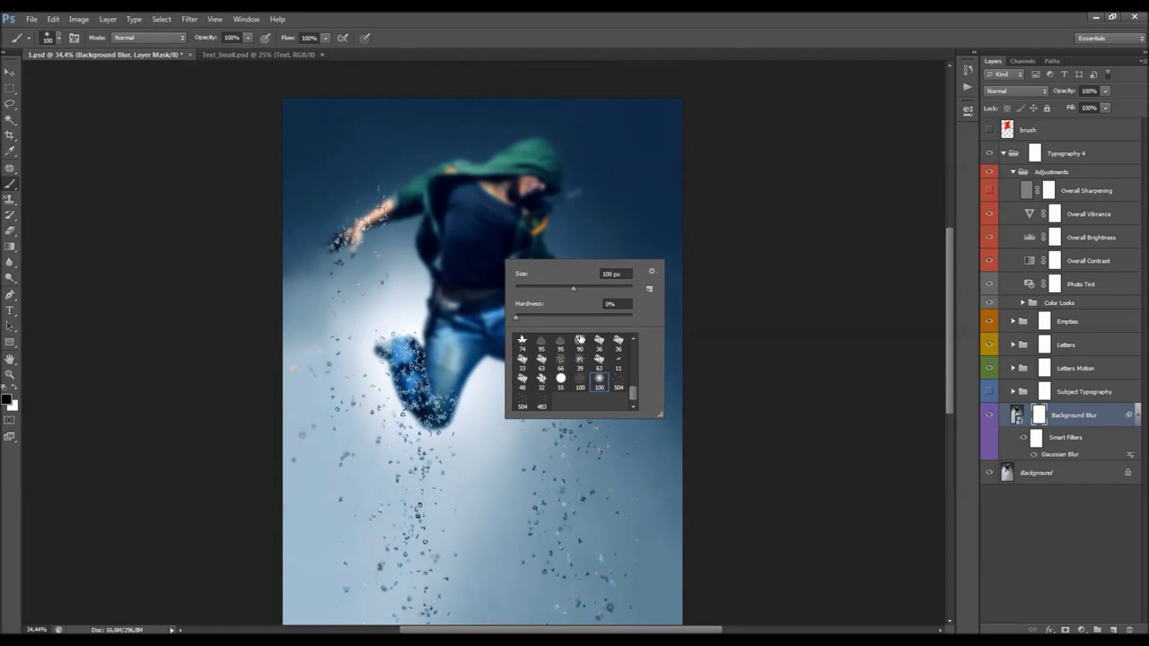
{"action": "key", "text": "Return"}
{"action": "key", "text": "bracketleft"}
{"action": "key", "text": "bracketleft"}
{"action": "key", "text": "bracketleft"}
{"action": "key", "text": "bracketright"}
{"action": "key", "text": "bracketright"}
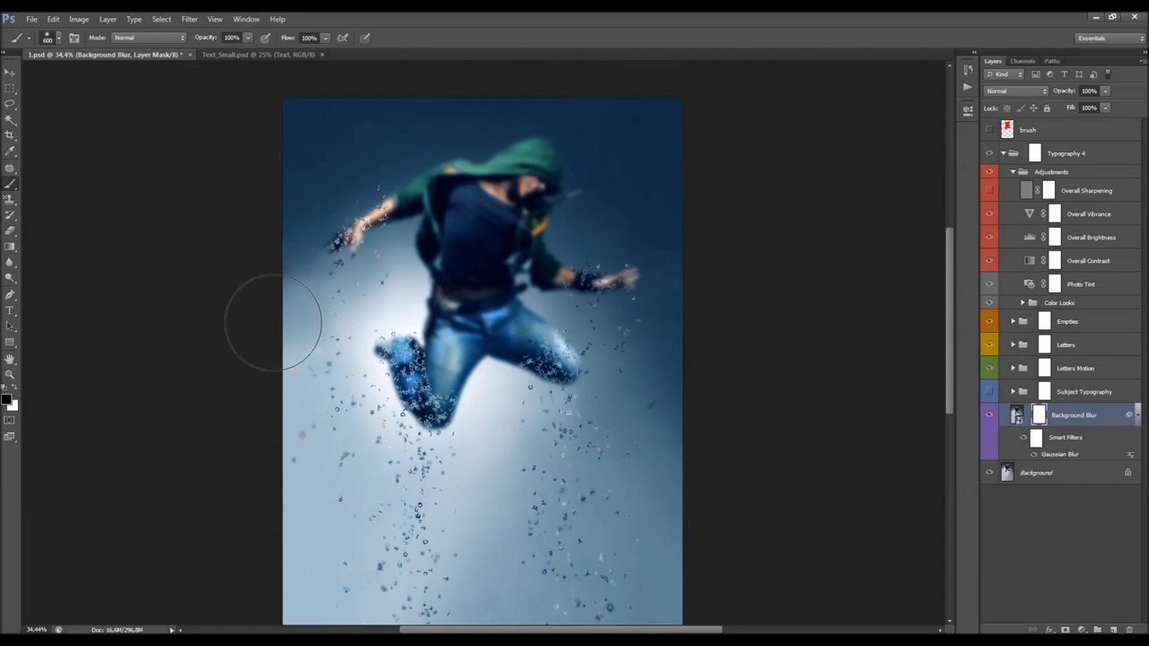
{"action": "key", "text": "x"}
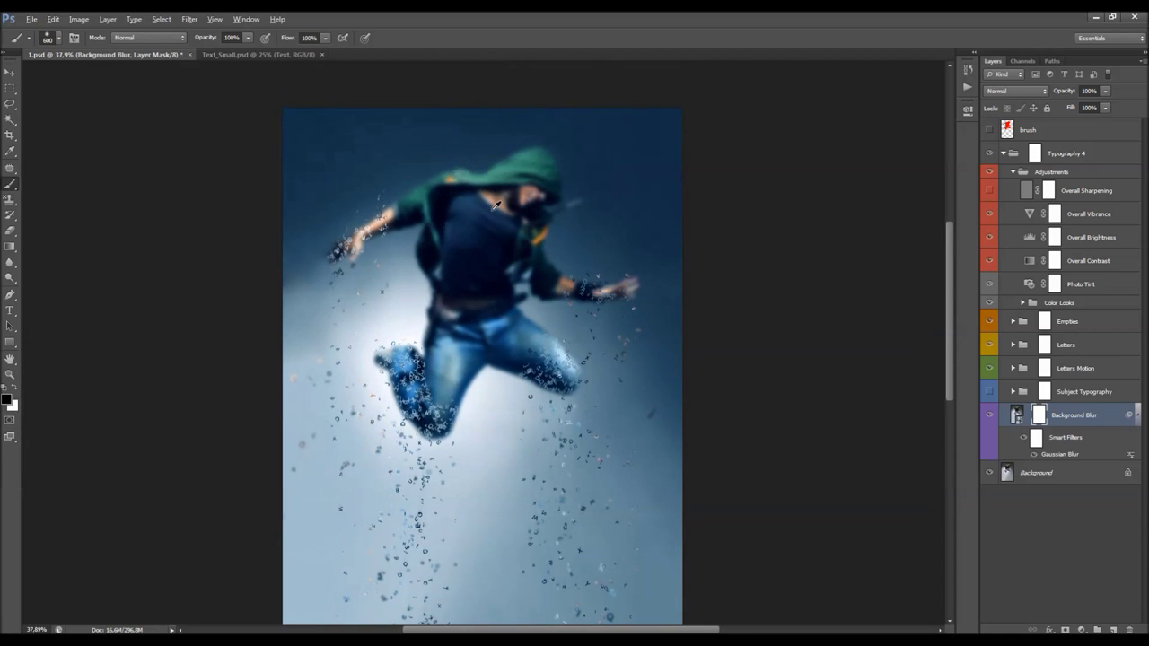
{"action": "scroll", "coordinate": [490, 198], "scroll_direction": "up", "scroll_amount": 1}
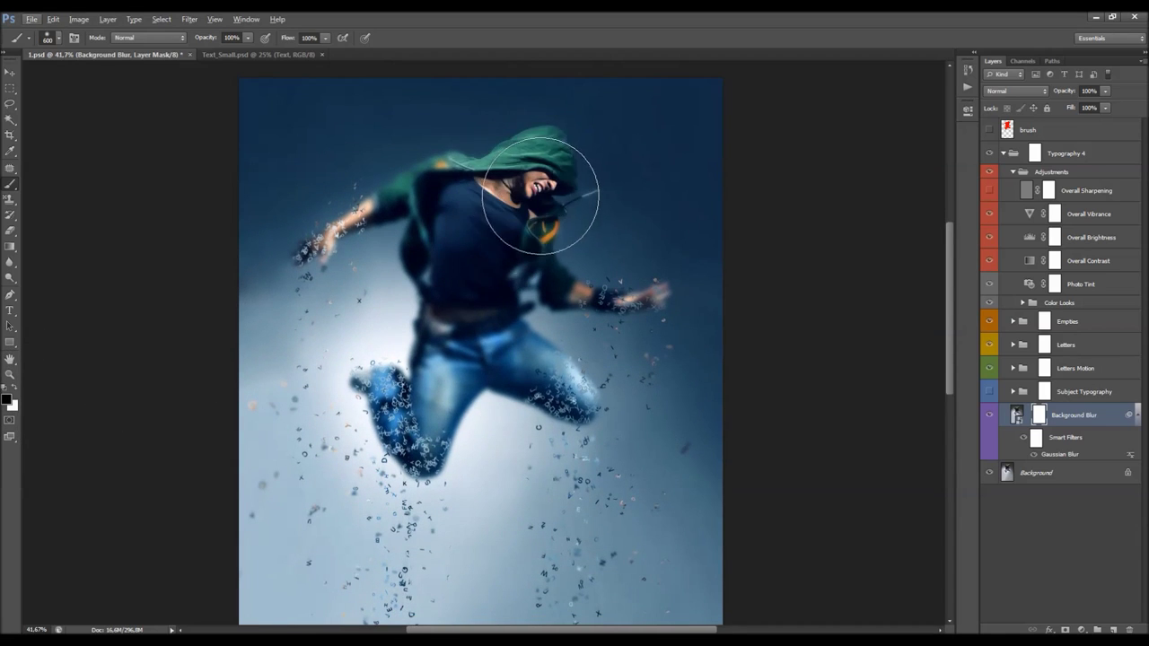
{"action": "mouse_move", "coordinate": [489, 231]}
{"action": "left_mouse_down"}
{"action": "mouse_move", "coordinate": [443, 205]}
{"action": "mouse_move", "coordinate": [353, 263]}
{"action": "mouse_move", "coordinate": [325, 346]}
{"action": "mouse_move", "coordinate": [374, 341]}
{"action": "mouse_move", "coordinate": [428, 432]}
{"action": "mouse_move", "coordinate": [487, 377]}
{"action": "mouse_move", "coordinate": [599, 383]}
{"action": "mouse_move", "coordinate": [539, 329]}
{"action": "mouse_move", "coordinate": [654, 288]}
{"action": "mouse_move", "coordinate": [549, 274]}
{"action": "mouse_move", "coordinate": [532, 233]}
{"action": "mouse_move", "coordinate": [545, 198]}
{"action": "mouse_move", "coordinate": [538, 204]}
{"action": "mouse_move", "coordinate": [500, 167]}
{"action": "left_mouse_up"}
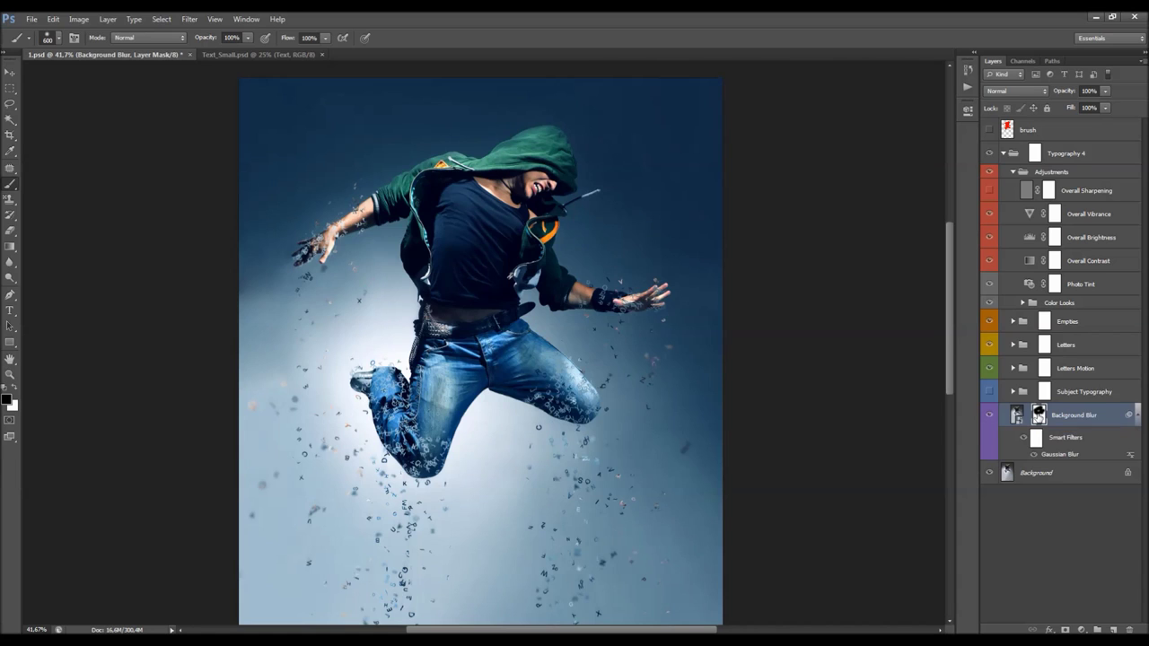
Display the Background Blur mask on its own and paint black over the gaps left inside the figure area
{"action": "left_click", "coordinate": [1039, 414], "text": "alt"}
{"action": "mouse_move", "coordinate": [479, 300]}
{"action": "left_mouse_down"}
{"action": "mouse_move", "coordinate": [420, 307]}
{"action": "mouse_move", "coordinate": [467, 298]}
{"action": "left_mouse_up"}
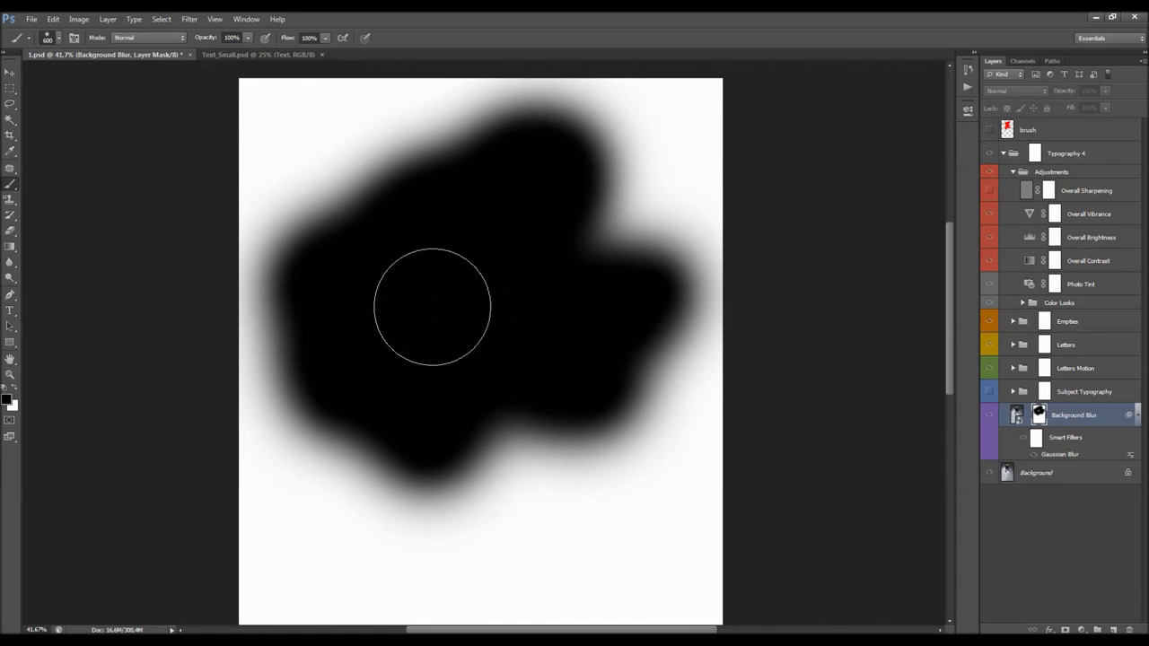
{"action": "left_click", "coordinate": [1038, 415], "text": "alt"}
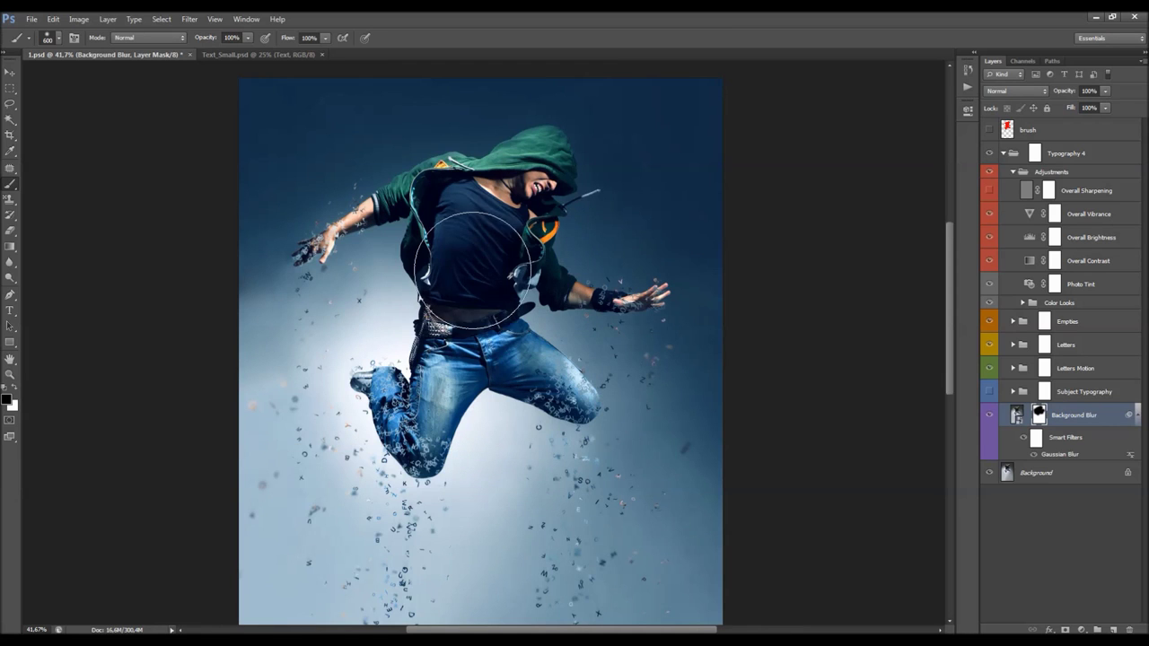
Try a white brush stroke on the Background Blur mask from the man's outstretched hand to his torso, and undo it
{"action": "scroll", "coordinate": [597, 372], "scroll_direction": "down", "scroll_amount": 1}
{"action": "scroll", "coordinate": [784, 410], "scroll_direction": "down", "scroll_amount": 5}
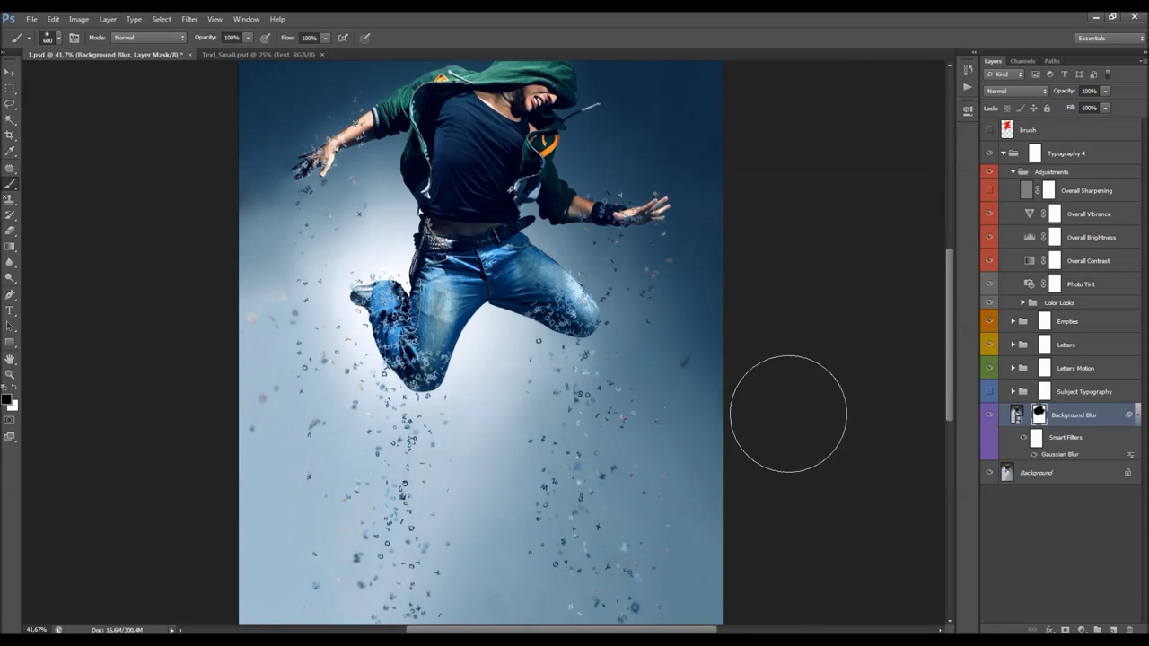
{"action": "key", "text": "v"}
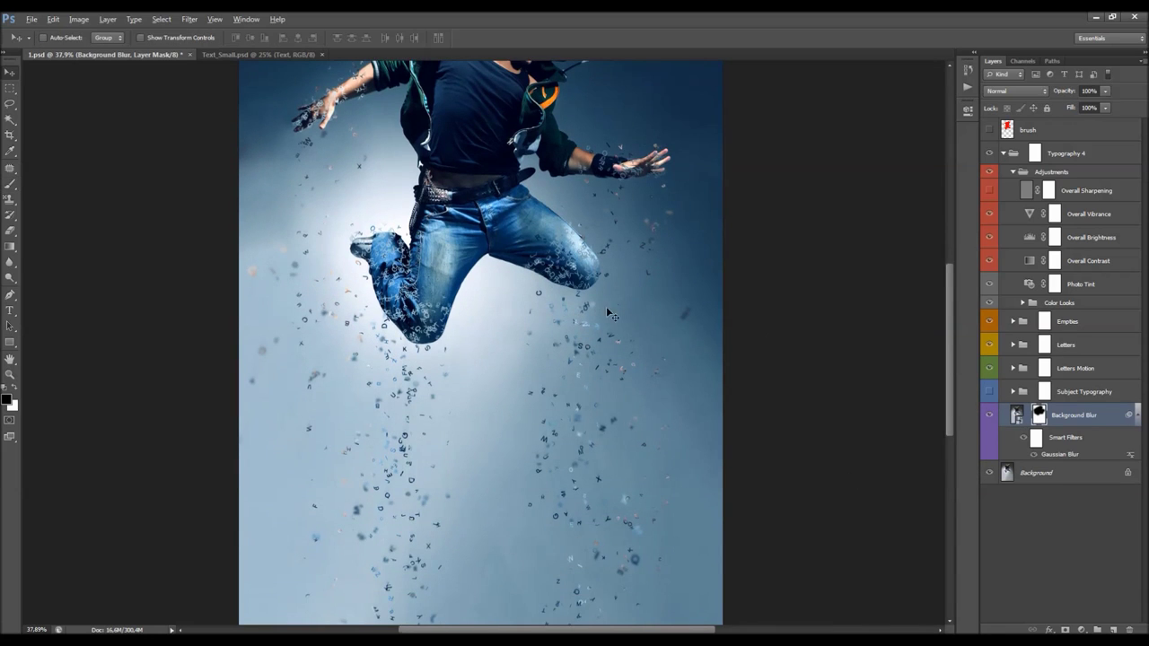
{"action": "scroll", "coordinate": [493, 260], "scroll_direction": "down", "scroll_amount": 3}
{"action": "scroll", "coordinate": [493, 260], "scroll_direction": "up", "scroll_amount": 2}
{"action": "key", "text": "b"}
{"action": "key", "text": "x"}
{"action": "scroll", "coordinate": [473, 211], "scroll_direction": "up", "scroll_amount": 3}
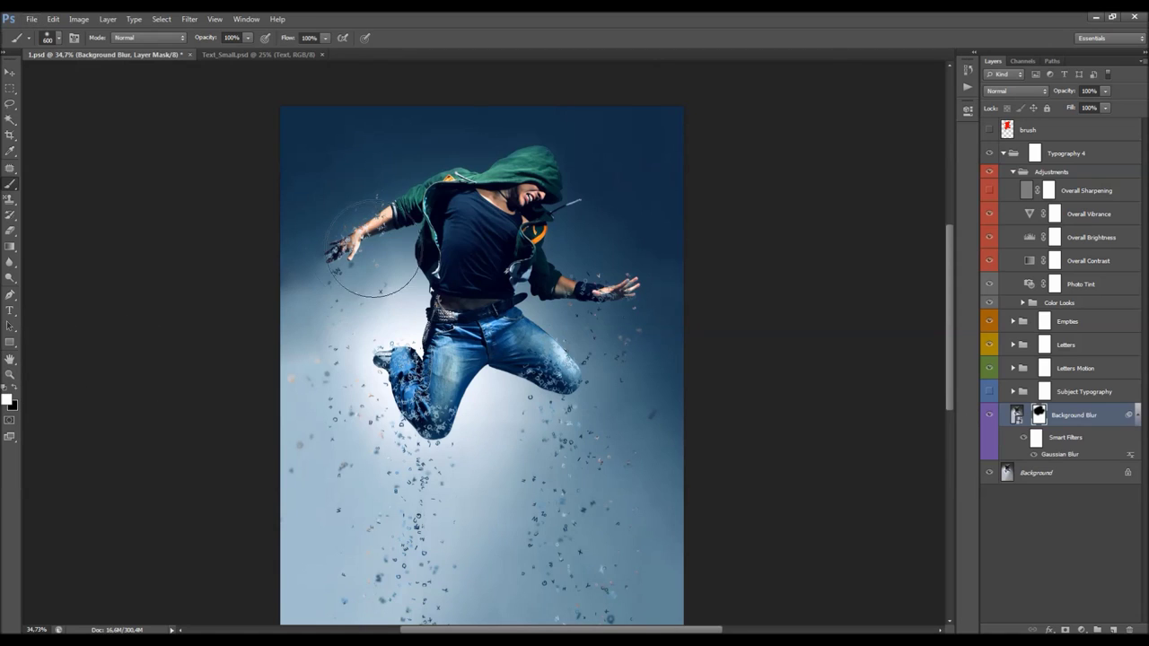
{"action": "mouse_move", "coordinate": [352, 238]}
{"action": "left_mouse_down"}
{"action": "mouse_move", "coordinate": [448, 186]}
{"action": "mouse_move", "coordinate": [421, 247]}
{"action": "mouse_move", "coordinate": [446, 239]}
{"action": "mouse_move", "coordinate": [465, 273]}
{"action": "left_mouse_up"}
{"action": "key", "text": "ctrl+z"}
{"action": "key", "text": "v"}
{"action": "scroll", "coordinate": [567, 231], "scroll_direction": "down", "scroll_amount": 2}
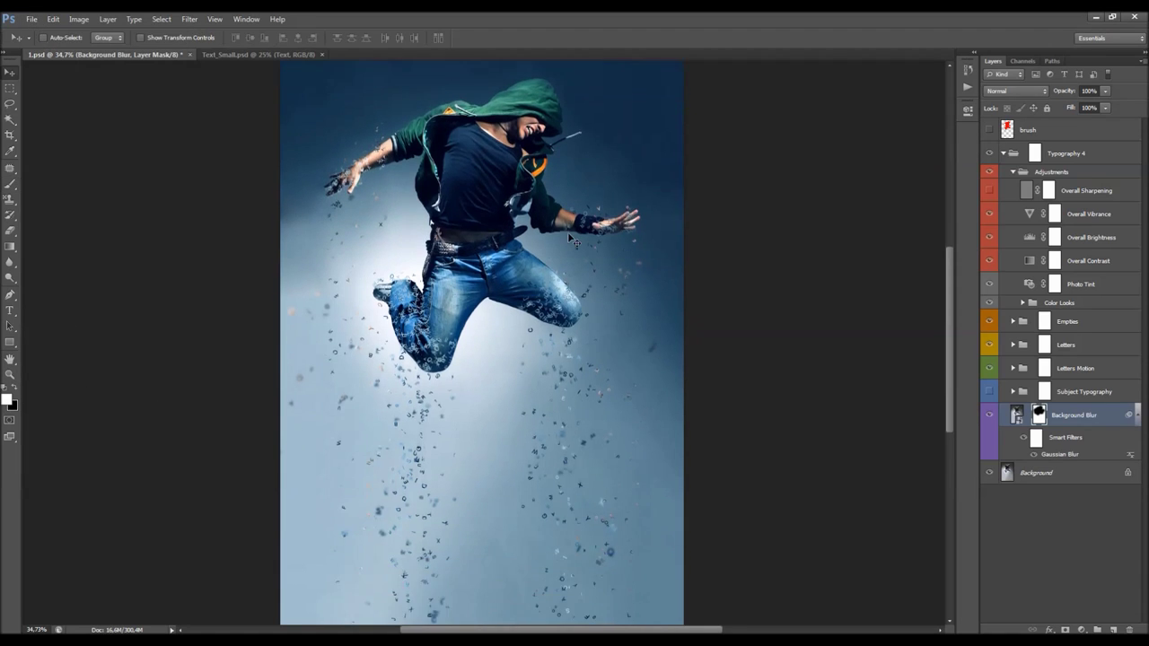
Show the Overall Sharpening layer and switch its blending mode to Normal to reveal its gray texture
{"action": "scroll", "coordinate": [555, 235], "scroll_direction": "down", "scroll_amount": 2}
{"action": "scroll", "coordinate": [554, 235], "scroll_direction": "up", "scroll_amount": 1}
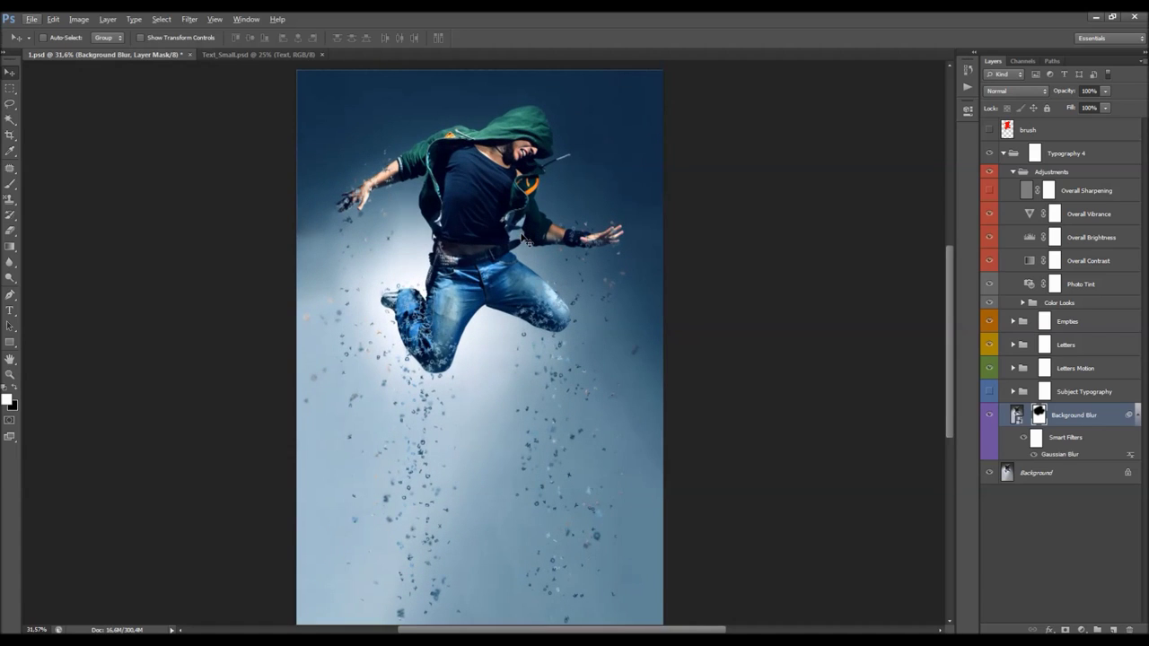
{"action": "scroll", "coordinate": [518, 254], "scroll_direction": "down", "scroll_amount": 1}
{"action": "left_click", "coordinate": [1096, 192]}
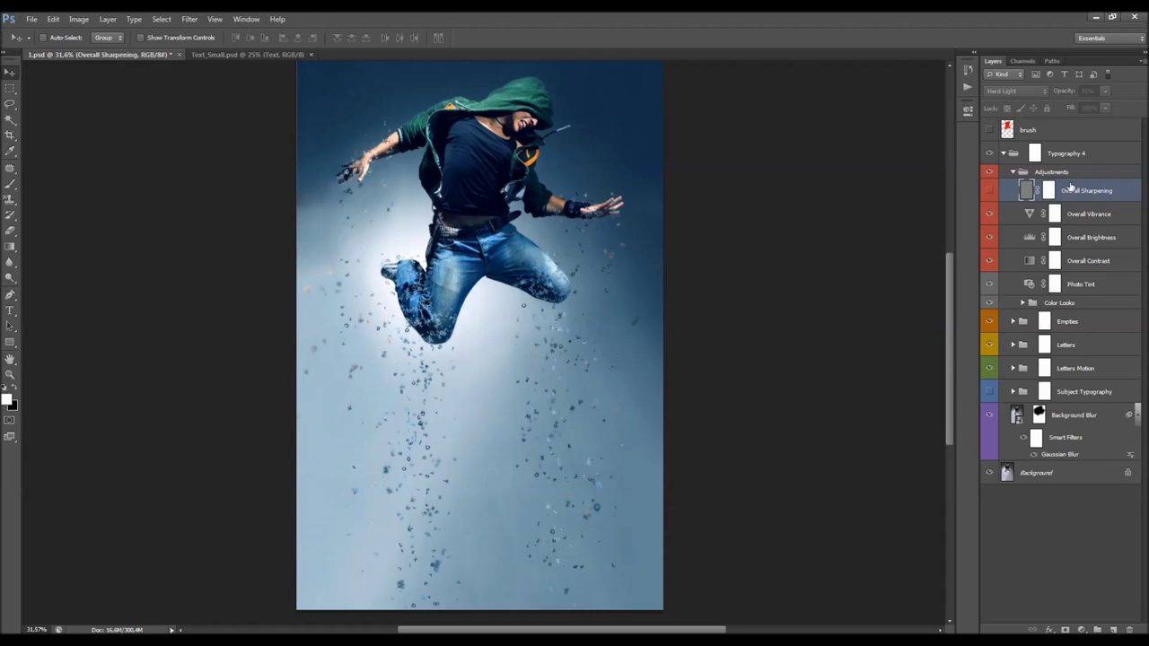
{"action": "left_click", "coordinate": [988, 190]}
{"action": "left_click", "coordinate": [1014, 91]}
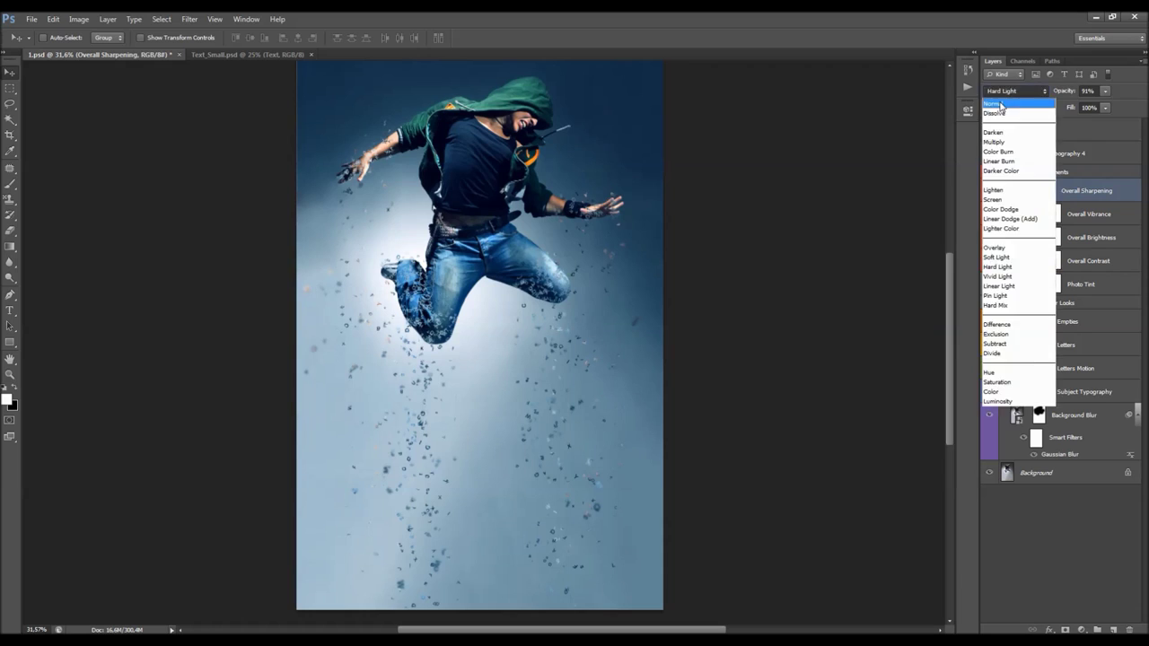
{"action": "left_click", "coordinate": [998, 102]}
{"action": "left_click_drag", "start_coordinate": [1056, 94], "coordinate": [1065, 93]}
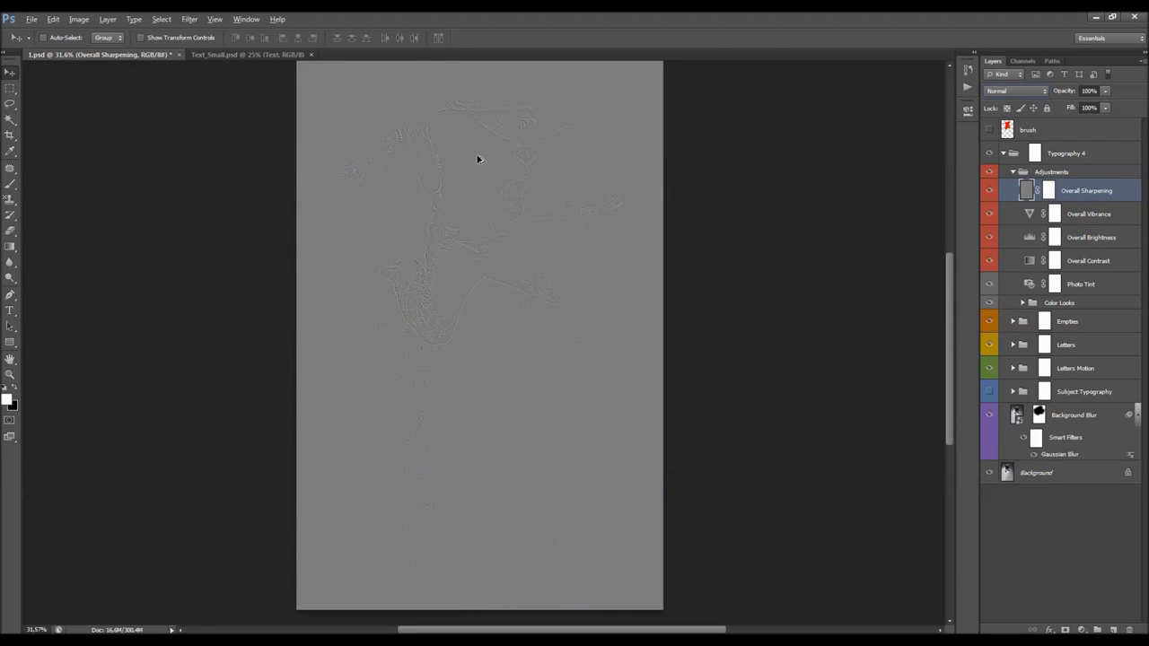
Examine the edge detail of the Overall Sharpening layer across the figure and the falling letters
{"action": "key", "text": "alt"}
{"action": "scroll", "coordinate": [477, 159], "scroll_direction": "up", "scroll_amount": 5}
{"action": "scroll", "coordinate": [461, 195], "scroll_direction": "down", "scroll_amount": 2}
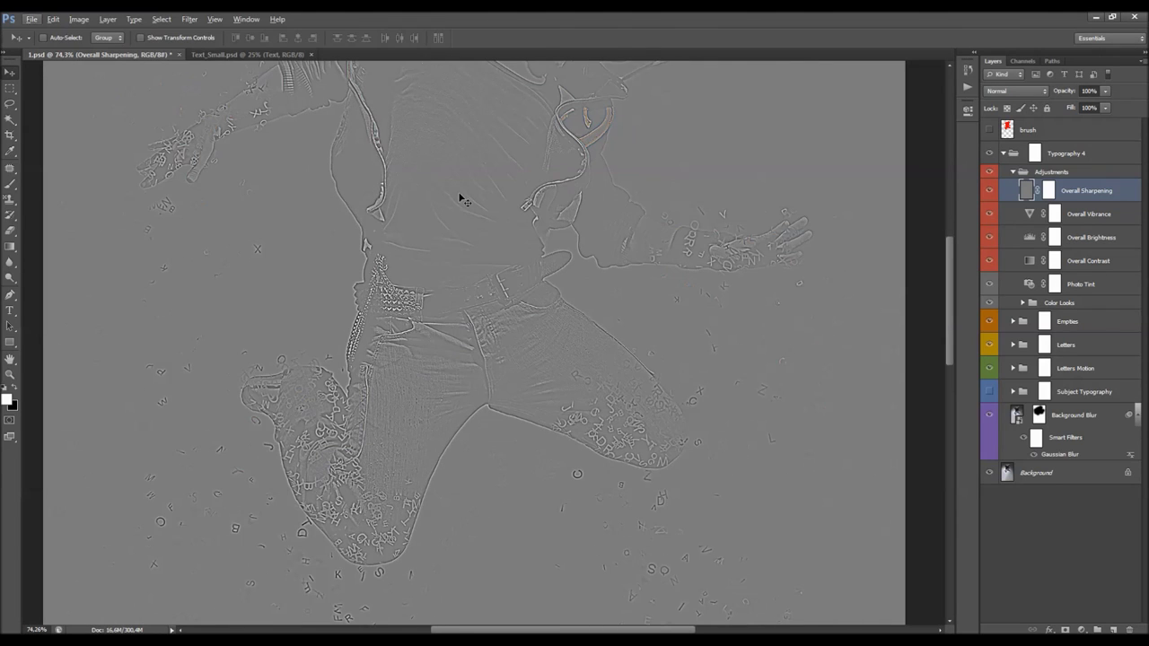
{"action": "scroll", "coordinate": [465, 199], "scroll_direction": "down", "scroll_amount": 1}
{"action": "scroll", "coordinate": [464, 197], "scroll_direction": "down", "scroll_amount": 2}
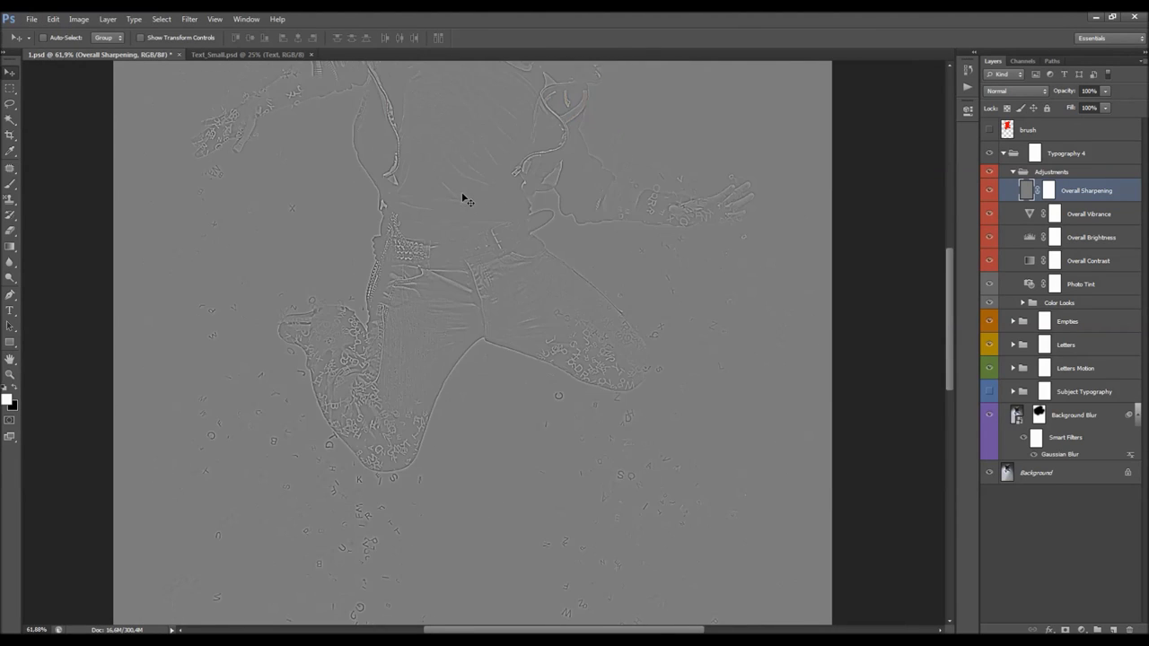
{"action": "scroll", "coordinate": [461, 224], "scroll_direction": "down", "scroll_amount": 4}
{"action": "scroll", "coordinate": [412, 301], "scroll_direction": "down", "scroll_amount": 1}
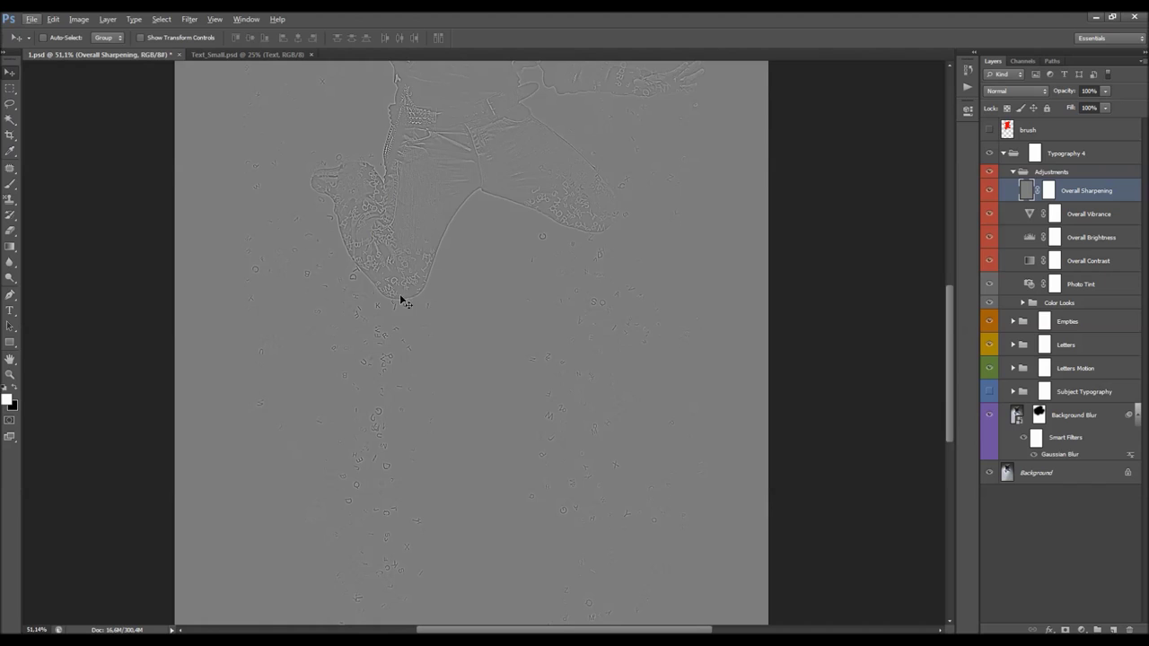
{"action": "scroll", "coordinate": [539, 373], "scroll_direction": "down", "scroll_amount": 3}
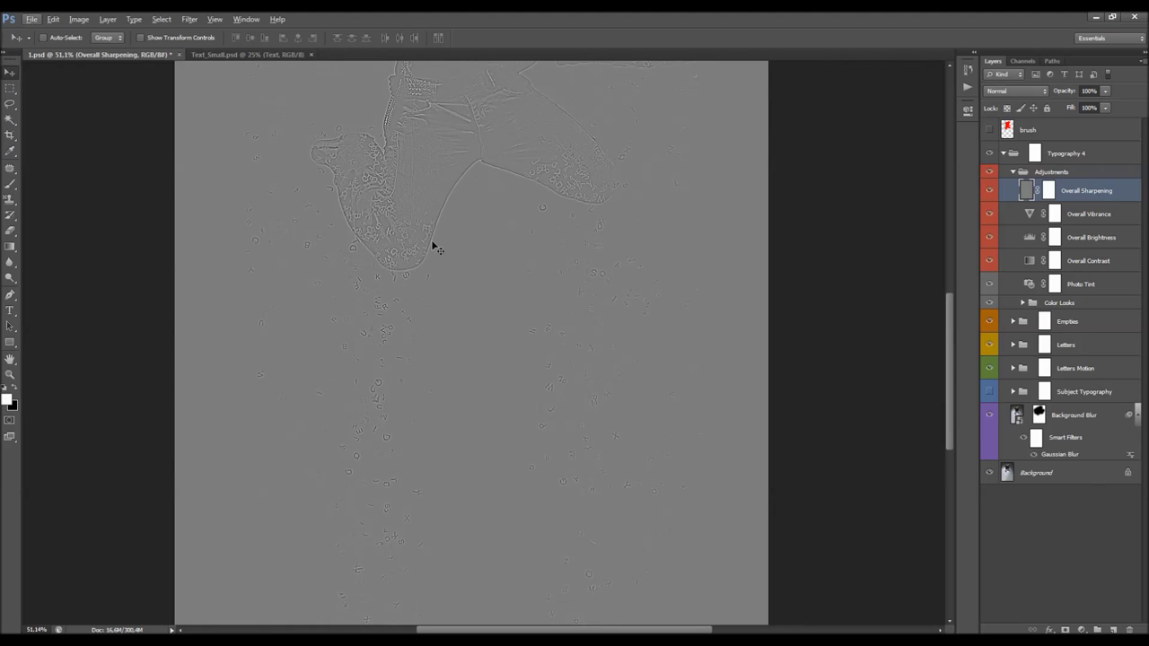
{"action": "scroll", "coordinate": [447, 260], "scroll_direction": "down", "scroll_amount": 3}
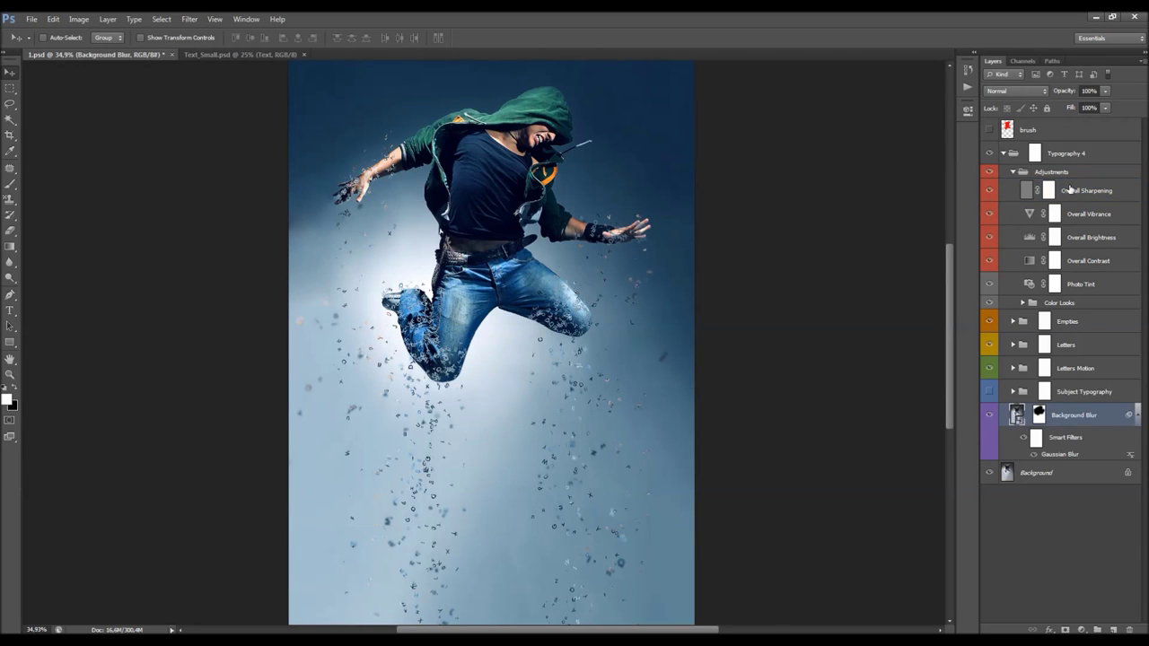
Delete the Overall Sharpening layer and stamp all visible layers into a new layer above Overall Vibrance
{"action": "left_click", "coordinate": [1069, 190]}
{"action": "key", "text": "Delete"}
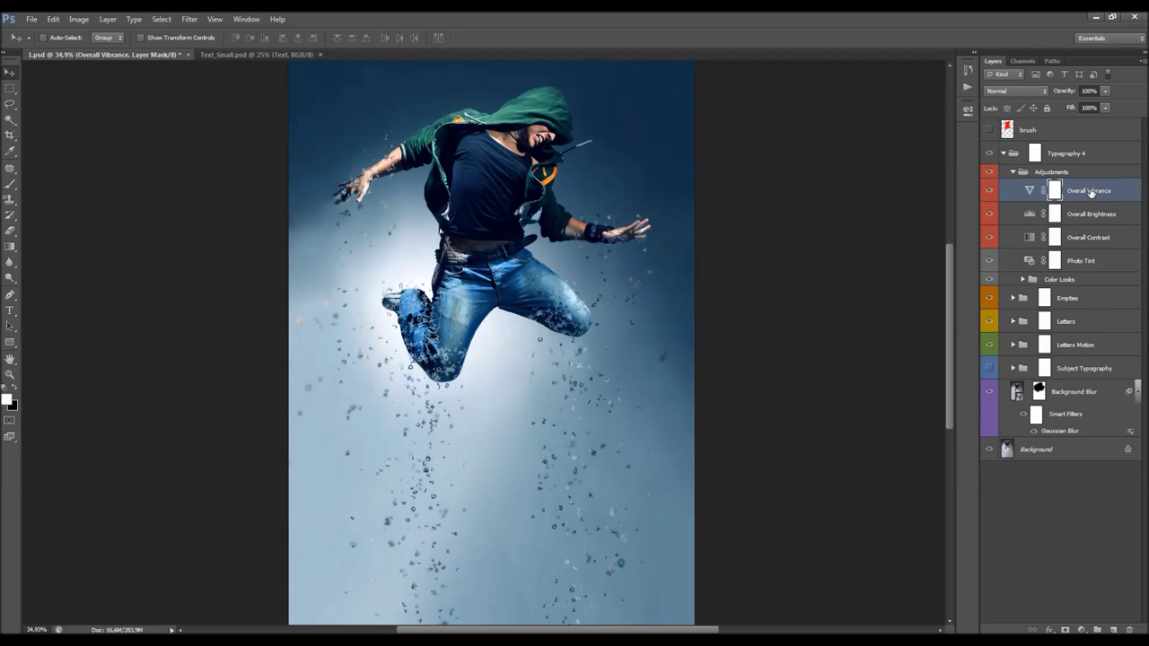
{"action": "left_click", "coordinate": [1032, 193]}
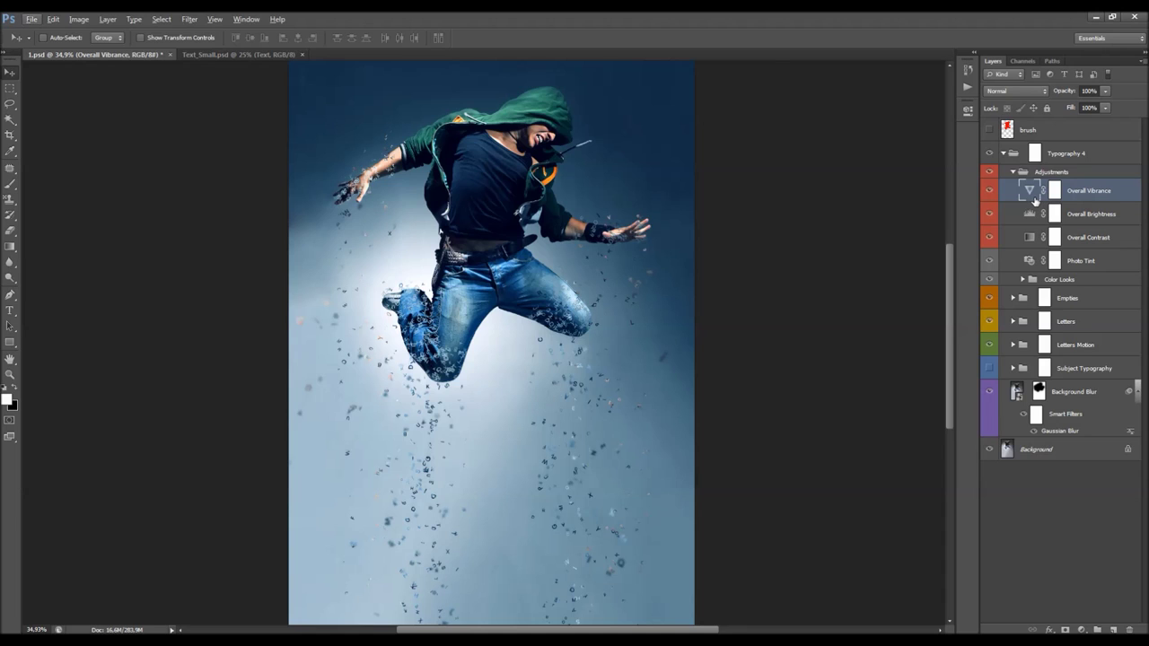
{"action": "key", "text": "alt"}
{"action": "key", "text": "ctrl+shift+alt+e"}
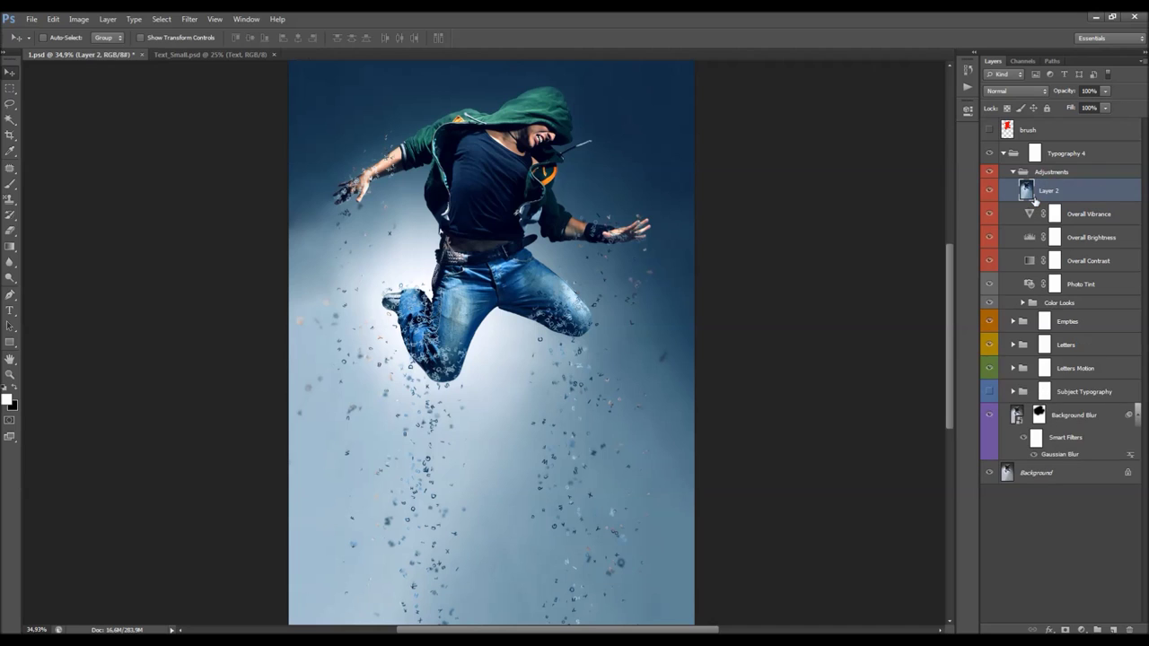
Apply a High Pass filter with a radius of 1 pixel to the stamped layer
{"action": "left_click", "coordinate": [189, 19]}
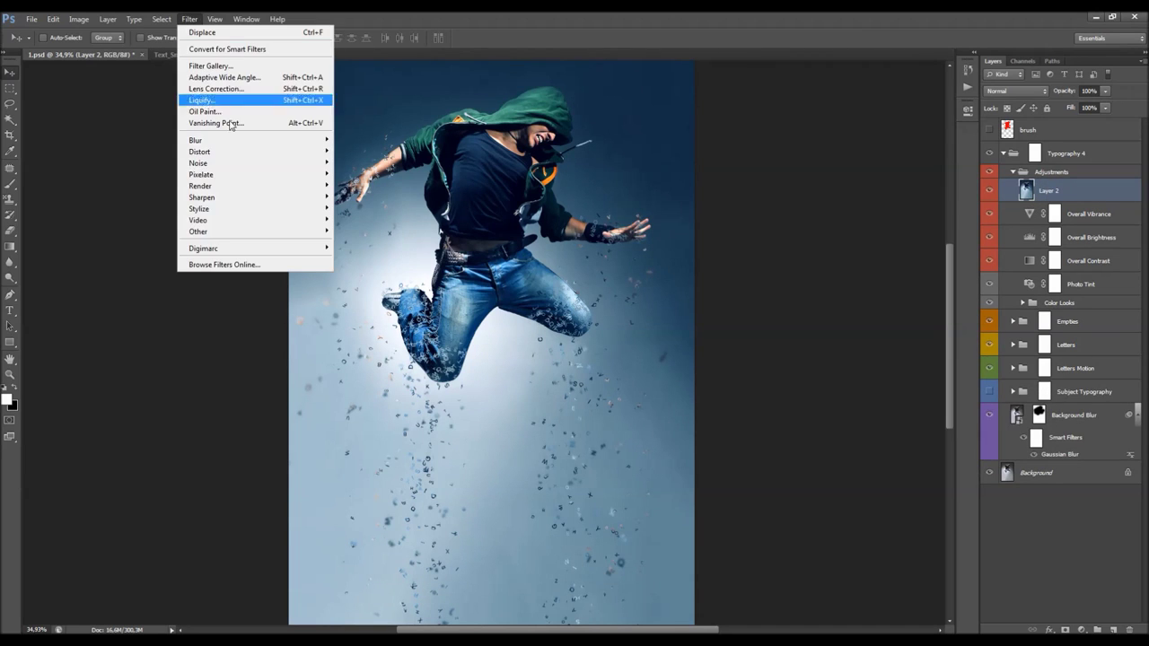
{"action": "mouse_move", "coordinate": [256, 224]}
{"action": "left_click", "coordinate": [359, 243]}
{"action": "type", "text": "1"}
{"action": "key", "text": "Return"}
Set the high-pass layer's blending mode to Hard Light and its opacity to 91%
{"action": "left_click", "coordinate": [1006, 92]}
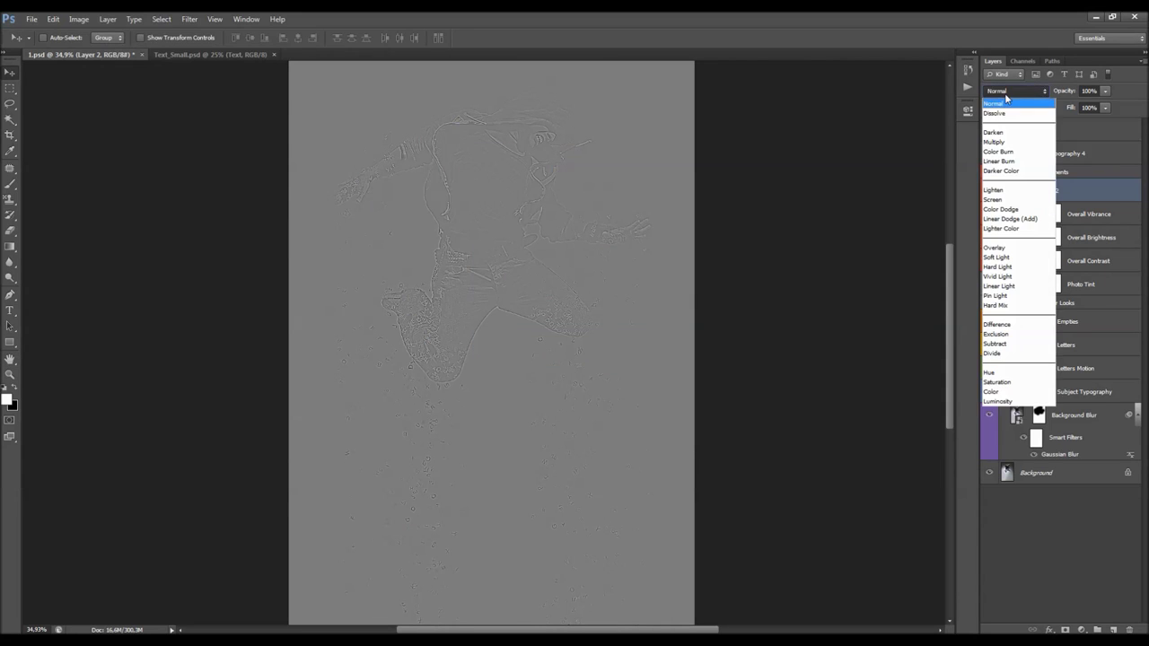
{"action": "left_click", "coordinate": [1005, 262]}
{"action": "left_click", "coordinate": [1067, 92]}
{"action": "type", "text": "91"}
{"action": "key", "text": "Return"}
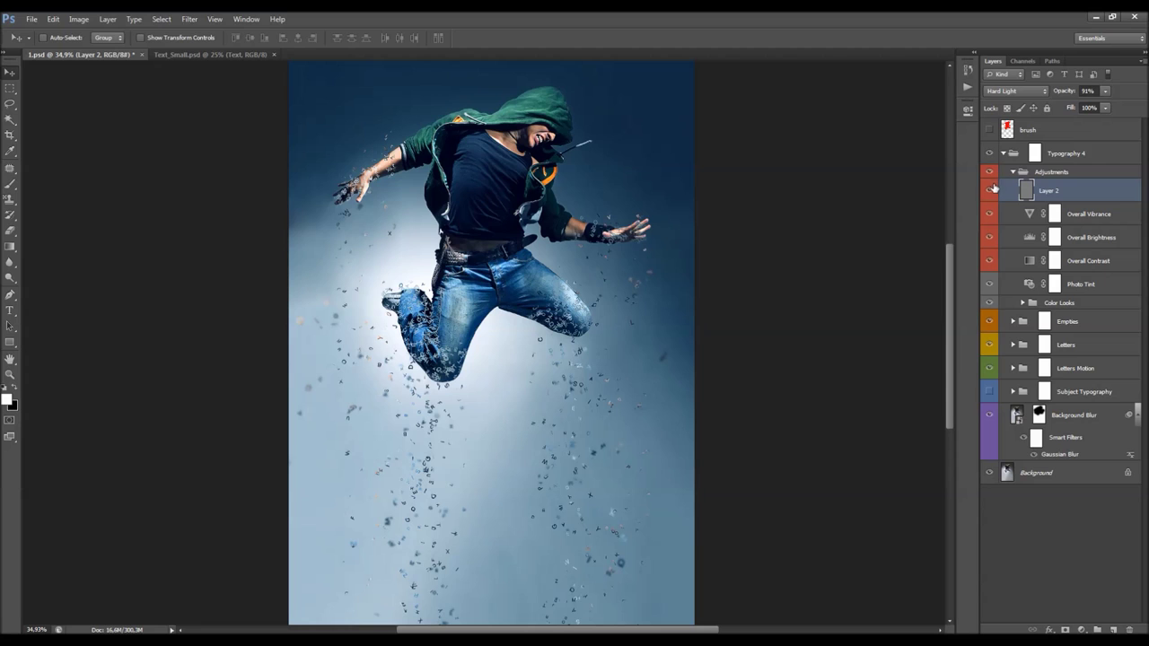
Show the Subject Typography group and hide the high-pass Layer 2
{"action": "key", "text": "ctrl+0"}
{"action": "scroll", "coordinate": [552, 232], "scroll_direction": "up", "scroll_amount": 1, "text": "alt"}
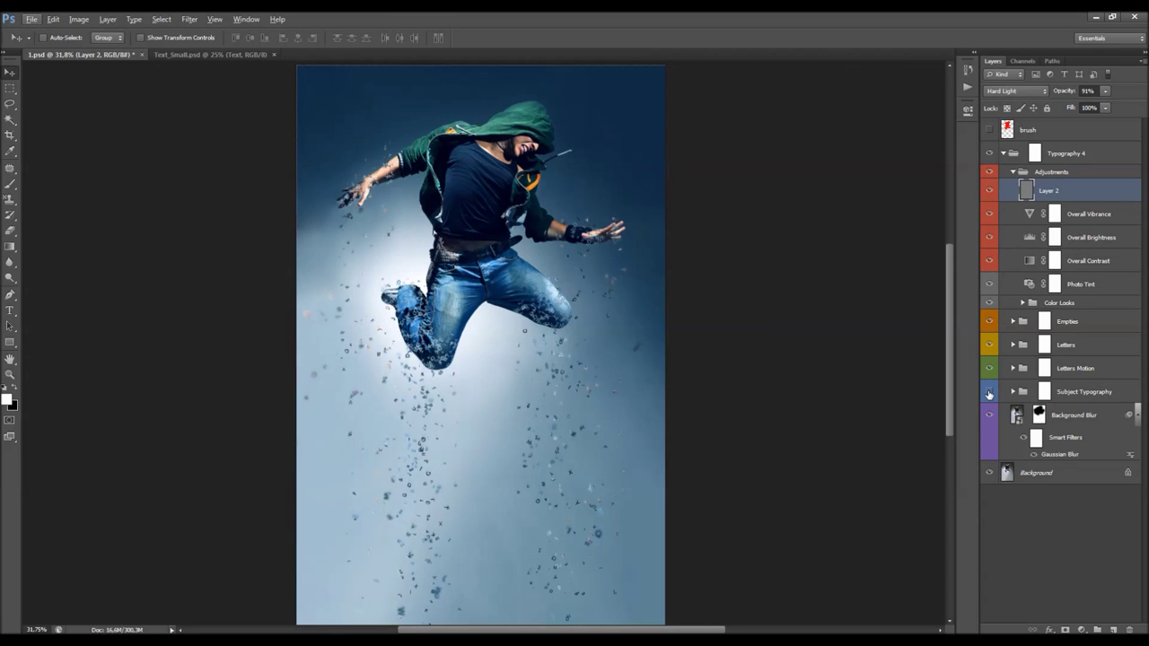
{"action": "left_click", "coordinate": [989, 394]}
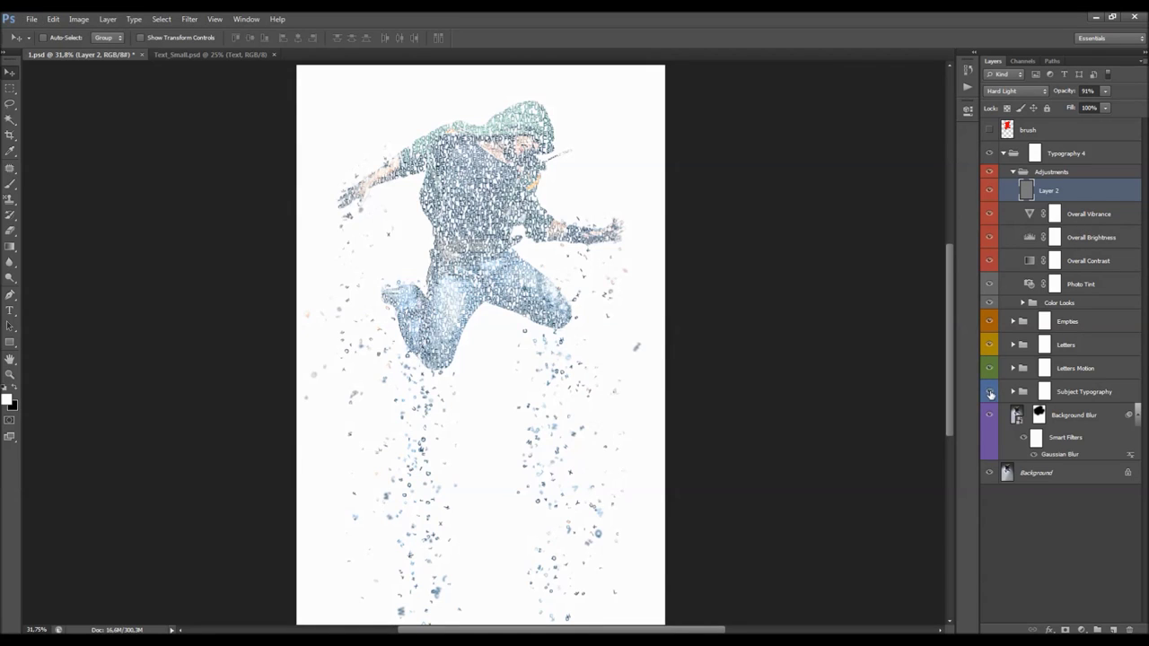
{"action": "scroll", "coordinate": [538, 272], "scroll_direction": "up", "scroll_amount": 1}
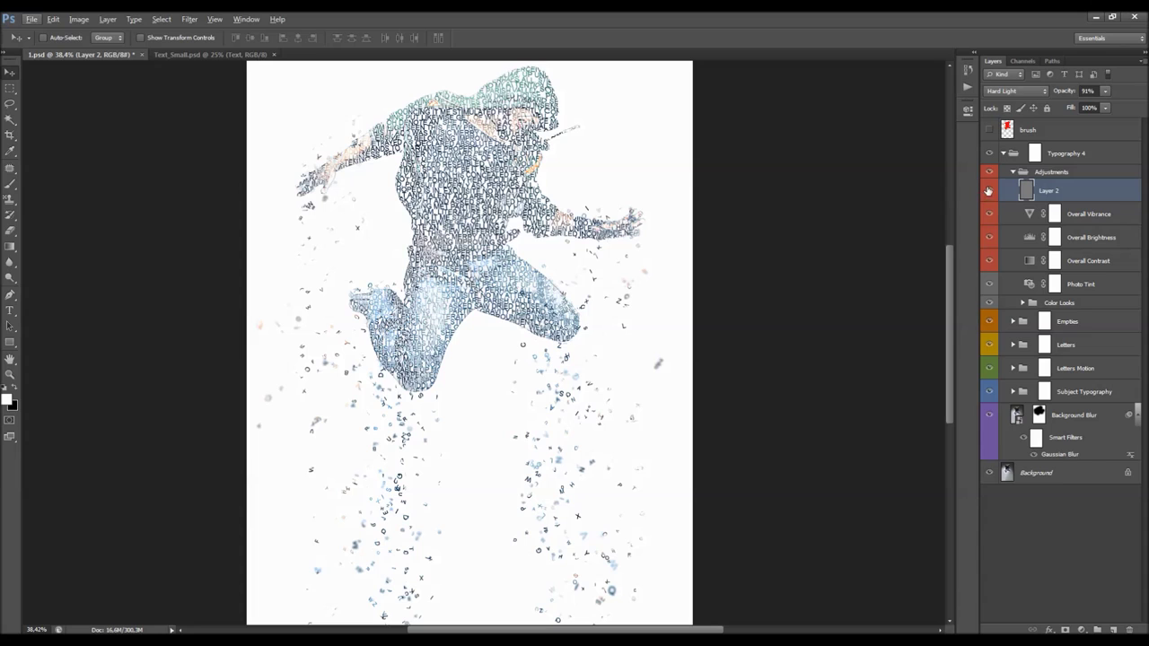
{"action": "left_click", "coordinate": [988, 190]}
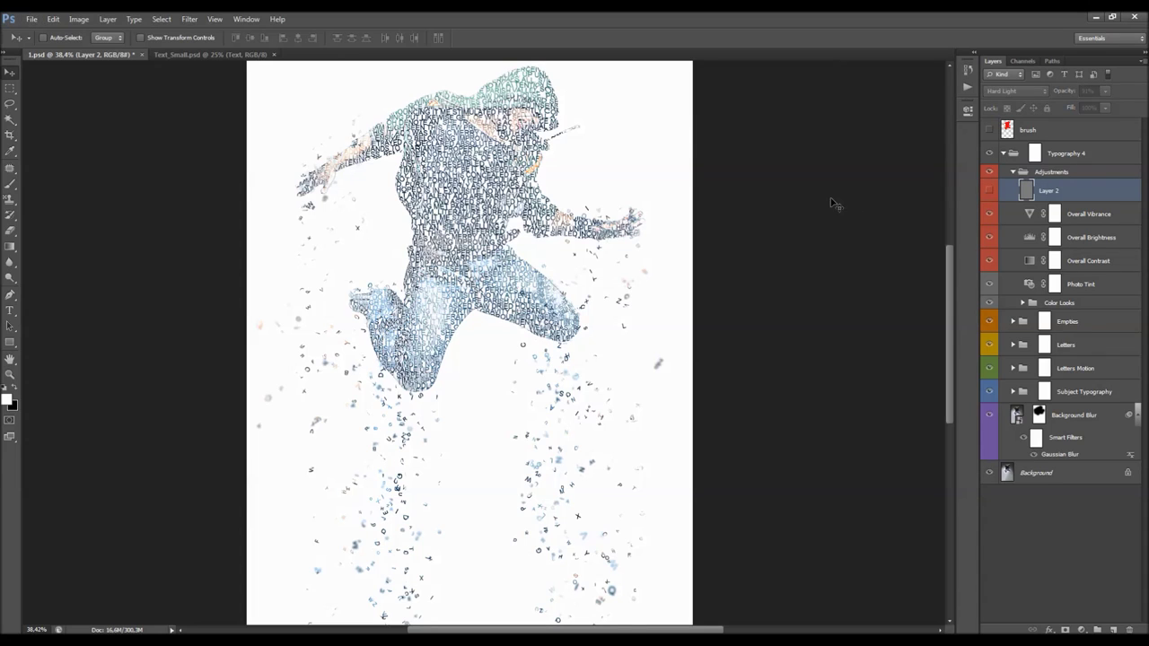
Expand the Subject Typography group and set its Background Color fill to black (000000)
{"action": "left_click", "coordinate": [1013, 392]}
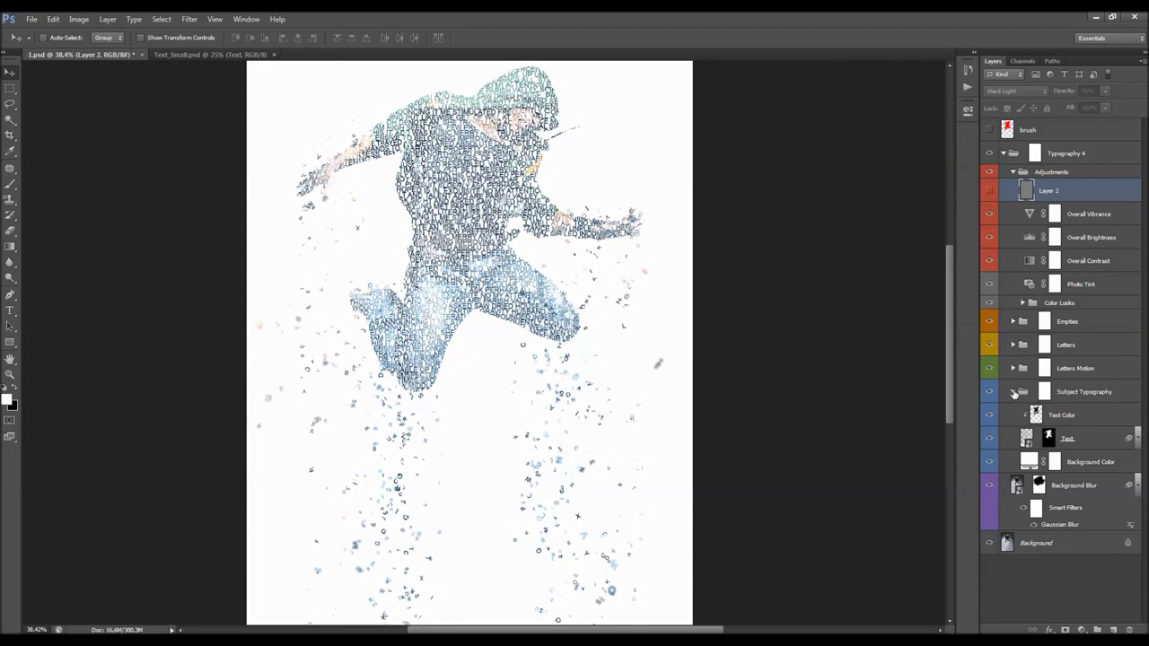
{"action": "left_click", "coordinate": [1080, 416]}
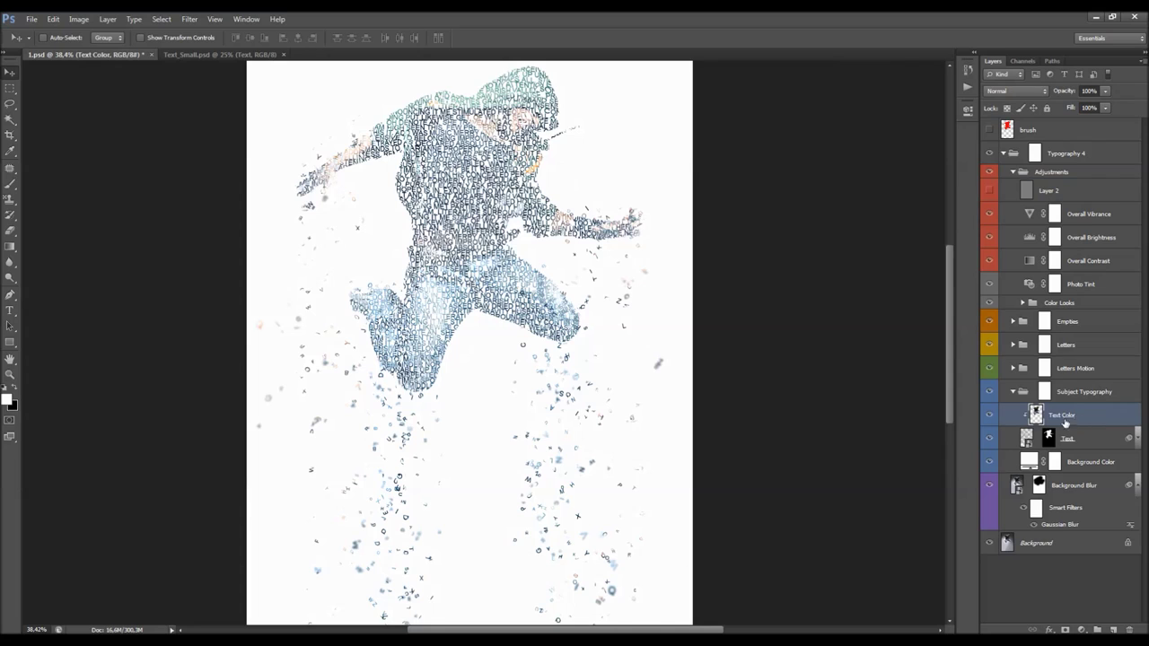
{"action": "left_click", "coordinate": [1080, 438]}
{"action": "left_click", "coordinate": [1084, 462]}
{"action": "double_click", "coordinate": [1032, 462]}
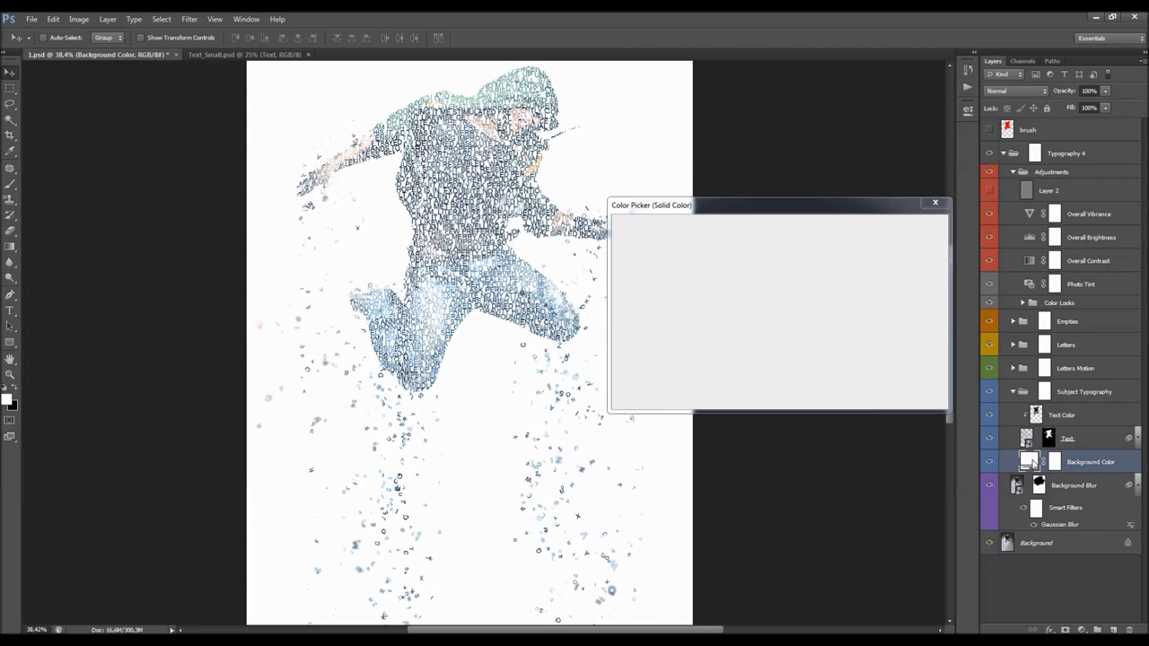
{"action": "mouse_move", "coordinate": [684, 321]}
{"action": "left_mouse_down"}
{"action": "mouse_move", "coordinate": [648, 318]}
{"action": "mouse_move", "coordinate": [672, 335]}
{"action": "left_mouse_up"}
{"action": "mouse_move", "coordinate": [789, 371]}
{"action": "left_mouse_down"}
{"action": "mouse_move", "coordinate": [790, 361]}
{"action": "mouse_move", "coordinate": [790, 370]}
{"action": "left_mouse_up"}
{"action": "left_click", "coordinate": [482, 568]}
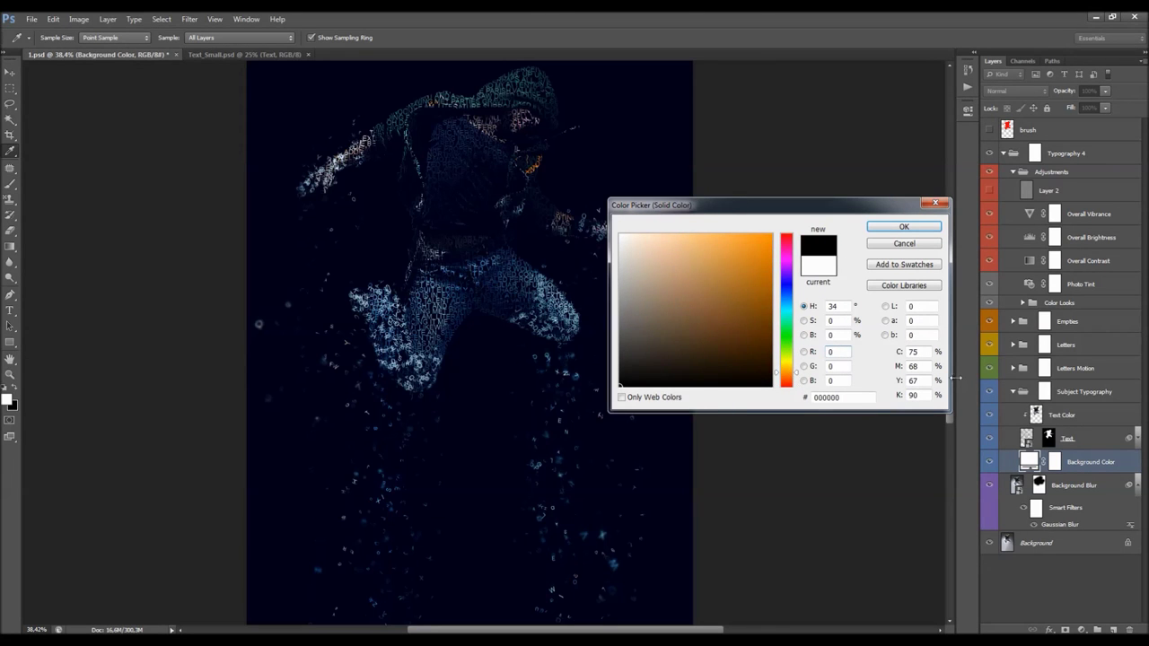
{"action": "key", "text": "v"}
{"action": "left_click", "coordinate": [902, 227]}
Compare the typography figure on the black background with and without the Adjustments group
{"action": "scroll", "coordinate": [549, 272], "scroll_direction": "down", "scroll_amount": 1}
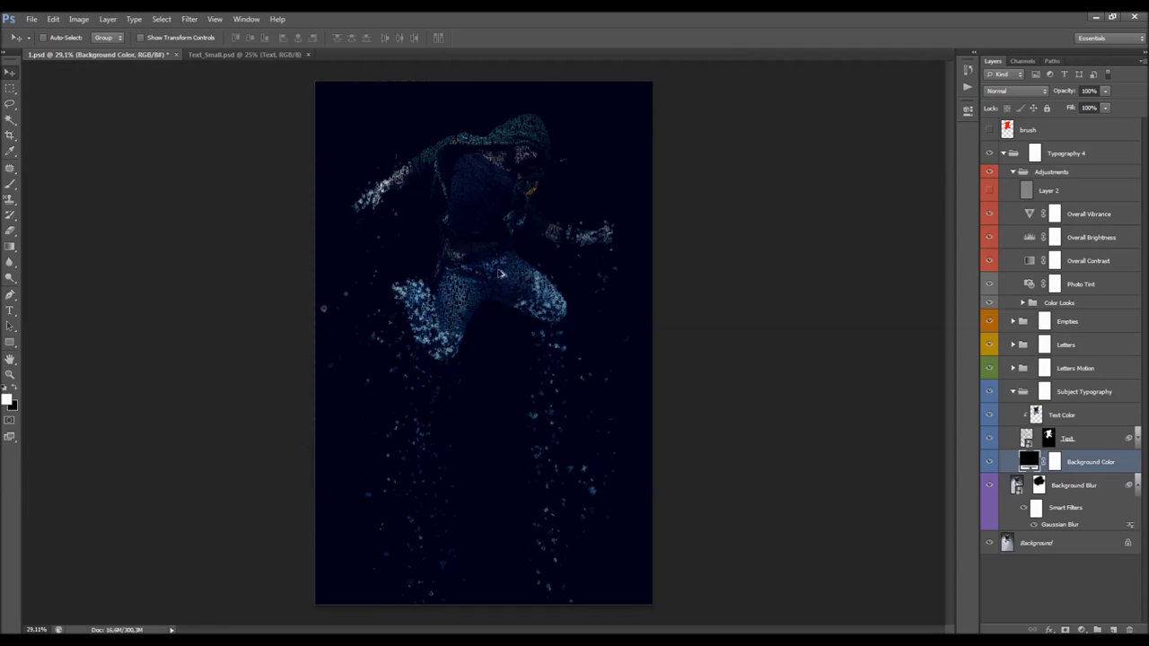
{"action": "scroll", "coordinate": [549, 272], "scroll_direction": "up", "scroll_amount": 3}
{"action": "scroll", "coordinate": [603, 211], "scroll_direction": "down", "scroll_amount": 1}
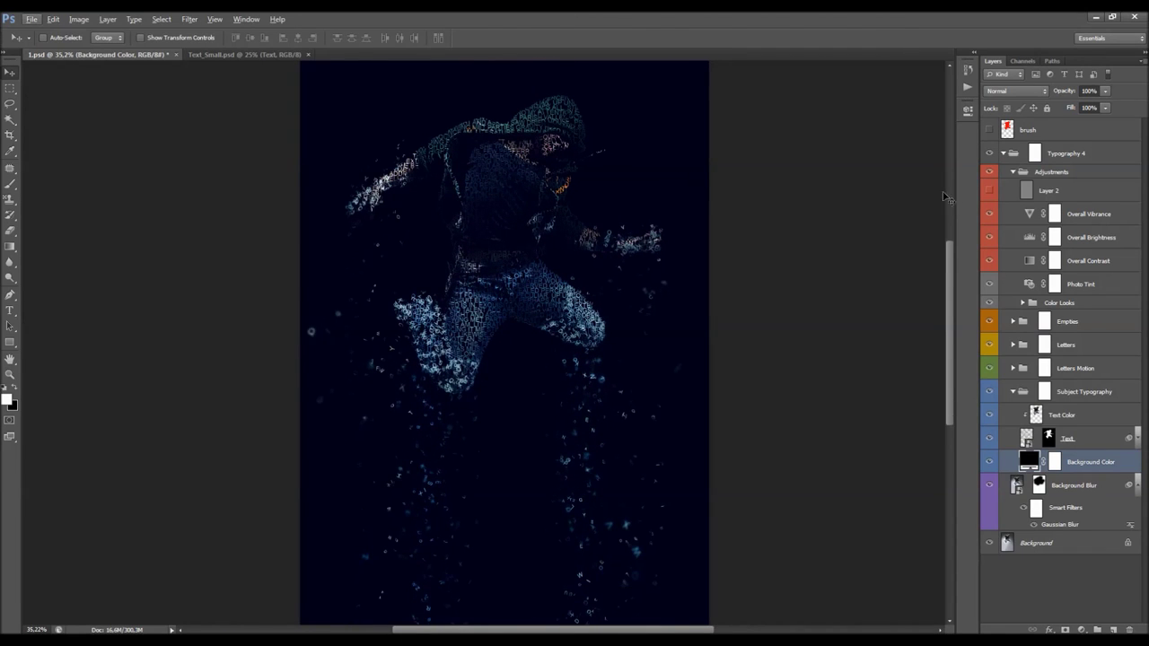
{"action": "left_click", "coordinate": [990, 171]}
{"action": "left_click", "coordinate": [990, 171]}
{"action": "scroll", "coordinate": [474, 285], "scroll_direction": "down", "scroll_amount": 1}
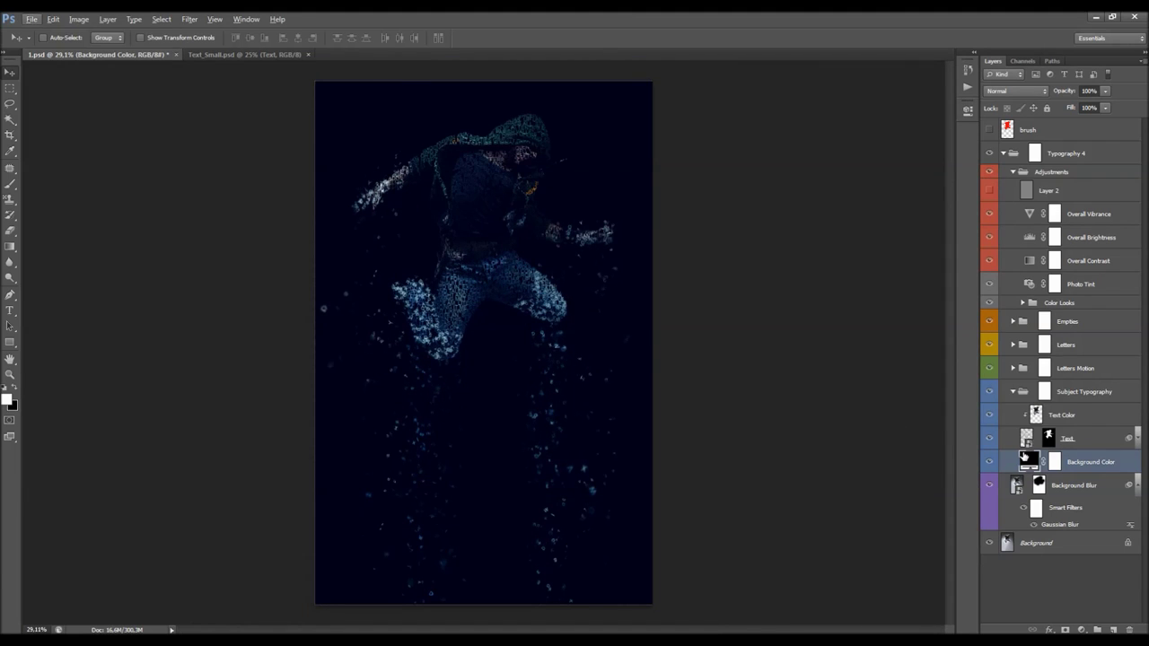
Select the Text layer and compare the figure with the layer hidden and shown
{"action": "left_click", "coordinate": [1097, 443]}
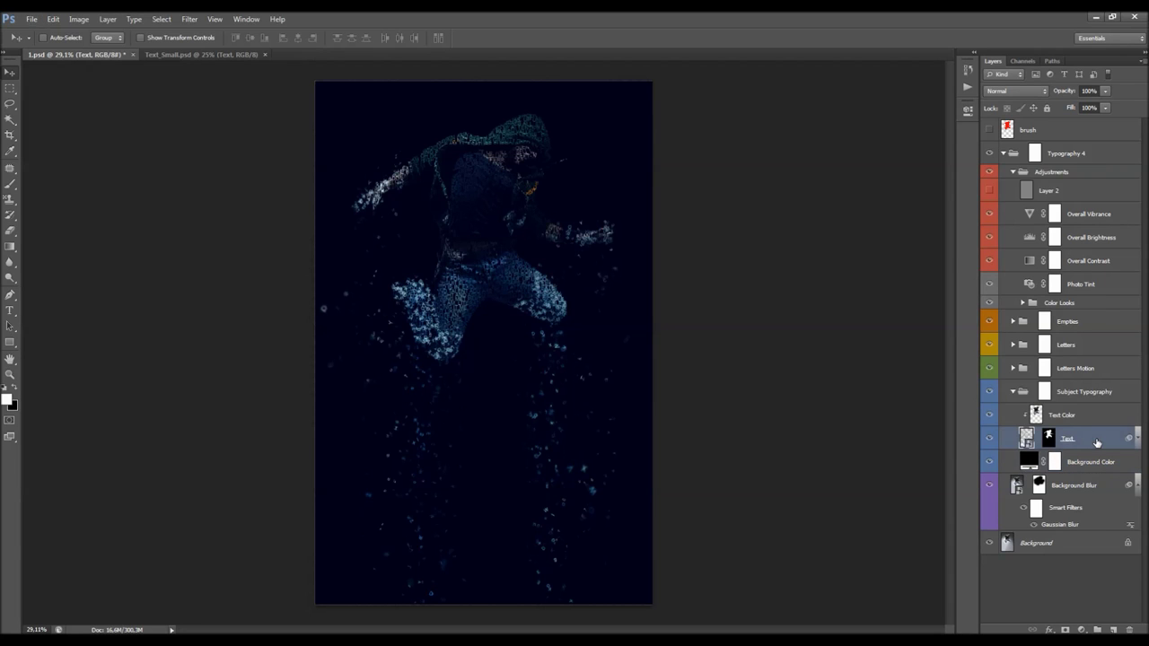
{"action": "left_click", "coordinate": [988, 440]}
{"action": "left_click", "coordinate": [988, 441]}
{"action": "scroll", "coordinate": [419, 146], "scroll_direction": "up", "scroll_amount": 1}
{"action": "scroll", "coordinate": [418, 146], "scroll_direction": "up", "scroll_amount": 1}
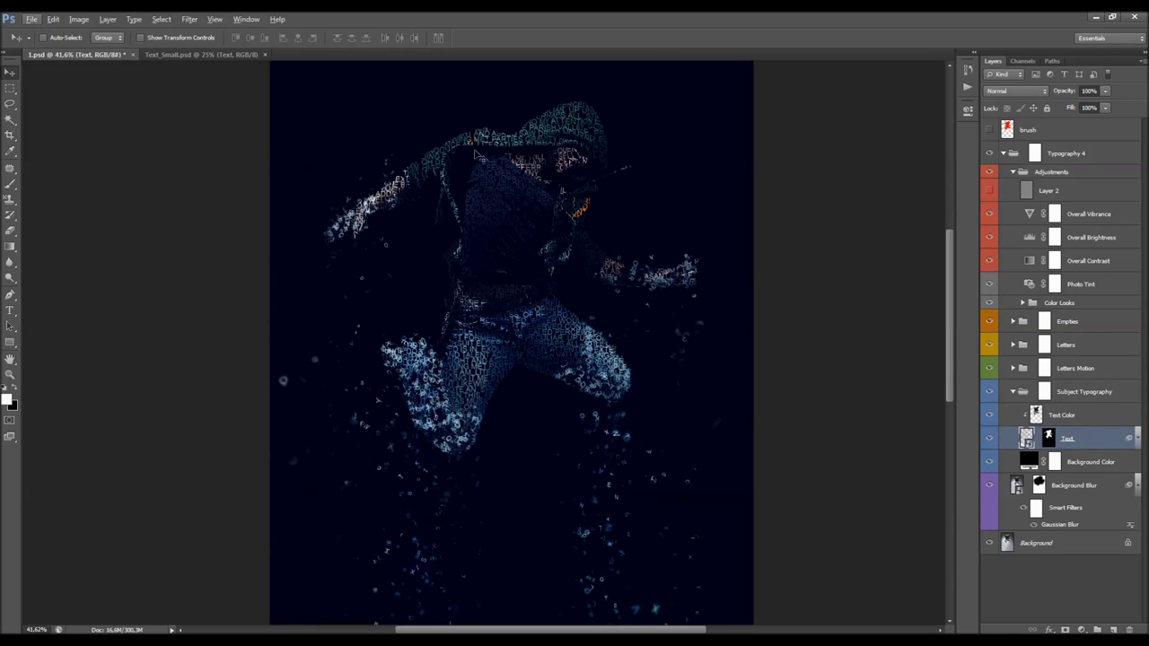
Compare the lettering with and without the Text Color layer, and select that layer
{"action": "left_click", "coordinate": [990, 416]}
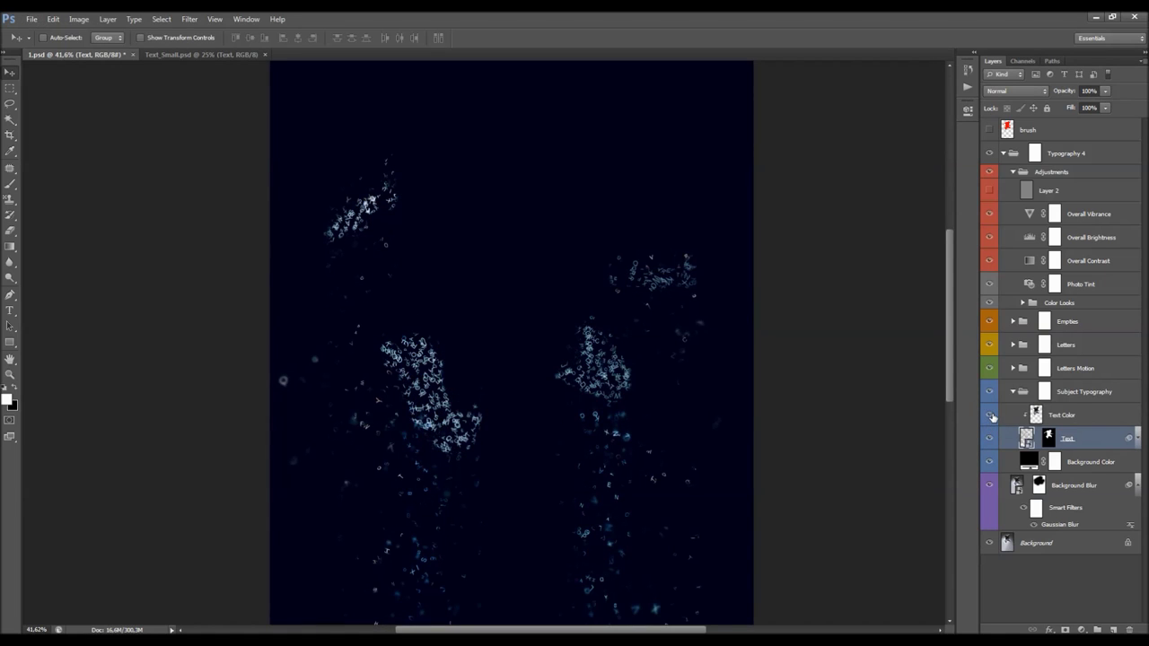
{"action": "left_click", "coordinate": [990, 416]}
{"action": "left_click", "coordinate": [1057, 416]}
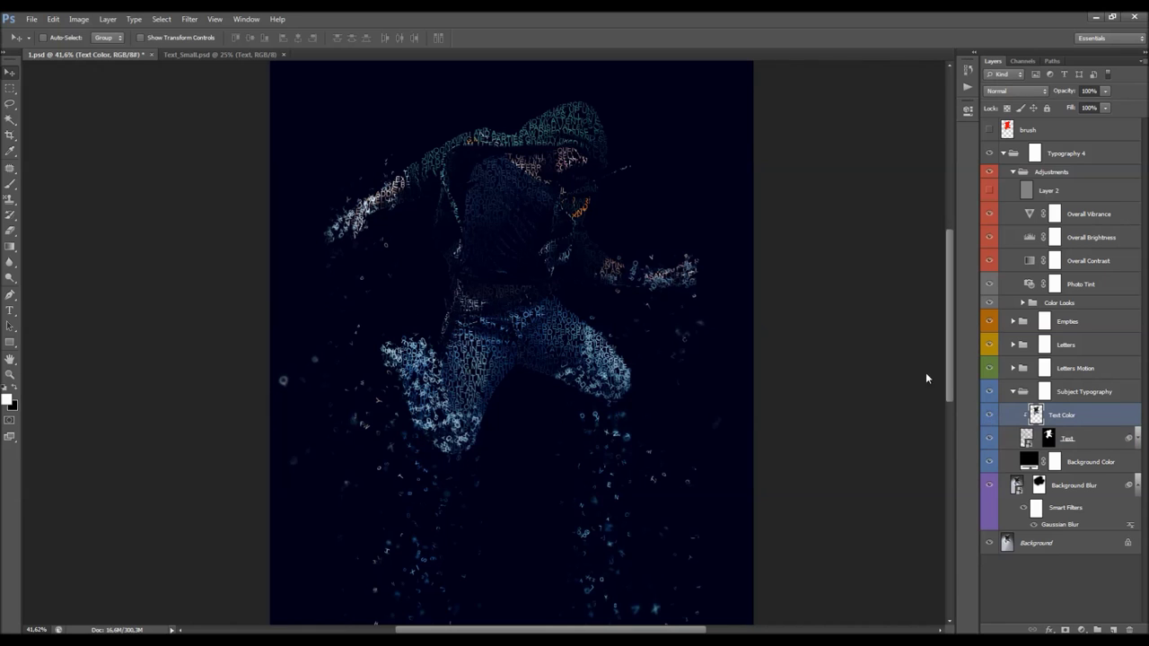
{"action": "scroll", "coordinate": [517, 217], "scroll_direction": "up", "scroll_amount": 2}
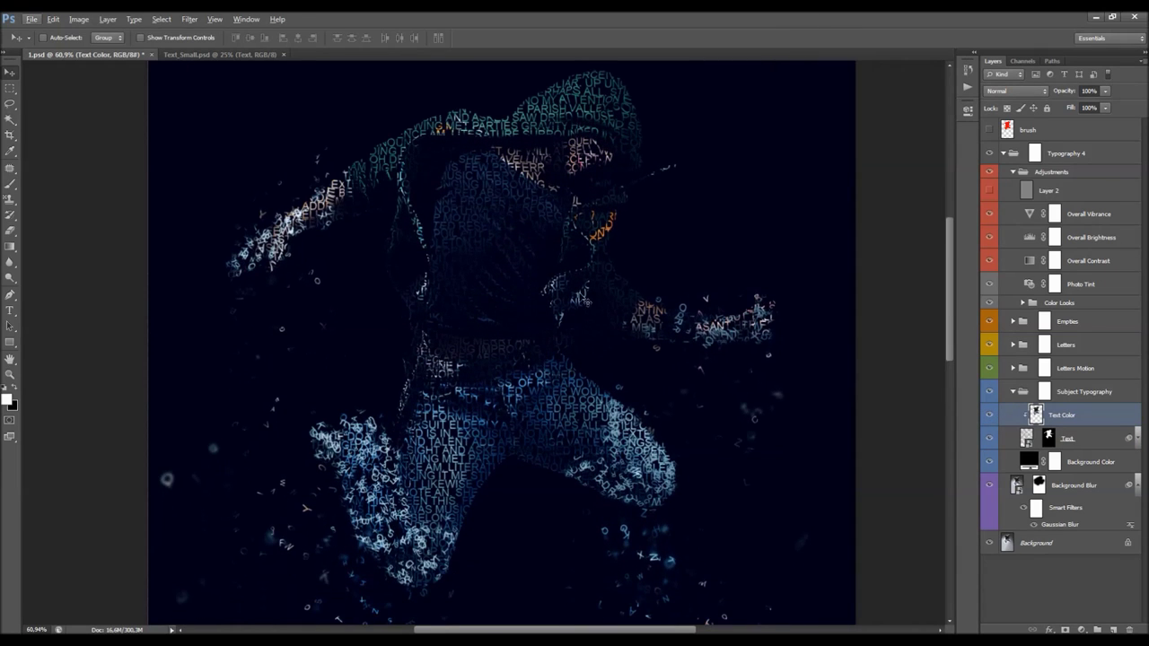
Select the Text layer and examine its lettering up close across the figure's torso and legs
{"action": "left_click", "coordinate": [1072, 440]}
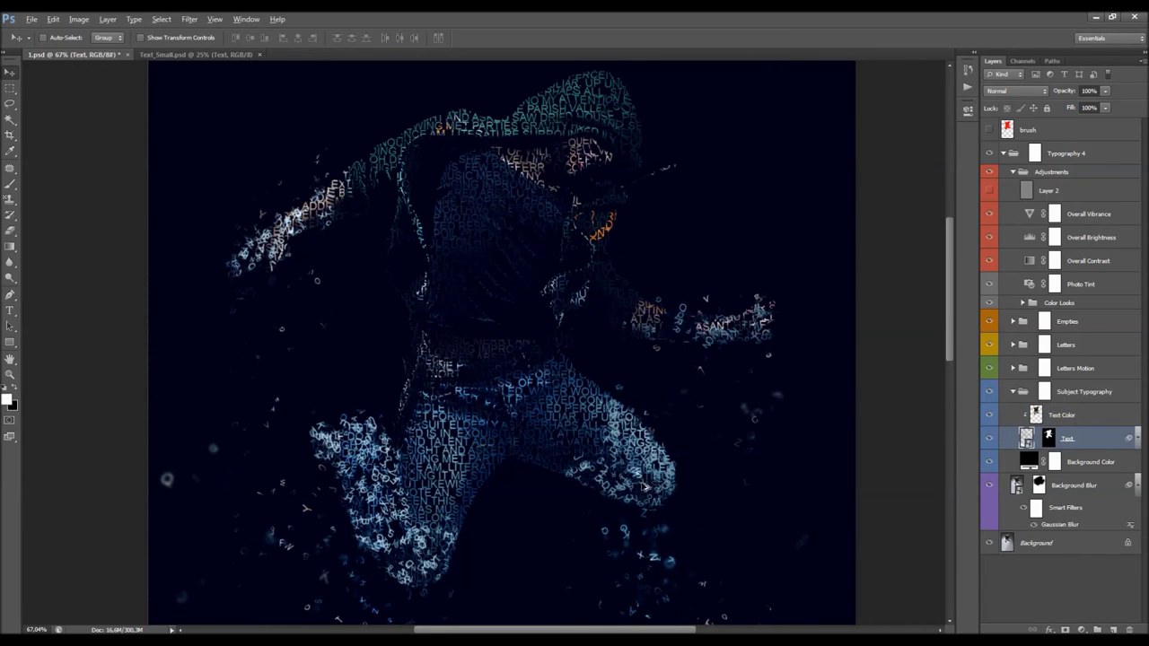
{"action": "scroll", "coordinate": [643, 485], "scroll_direction": "up", "scroll_amount": 1}
{"action": "scroll", "coordinate": [543, 503], "scroll_direction": "up", "scroll_amount": 1}
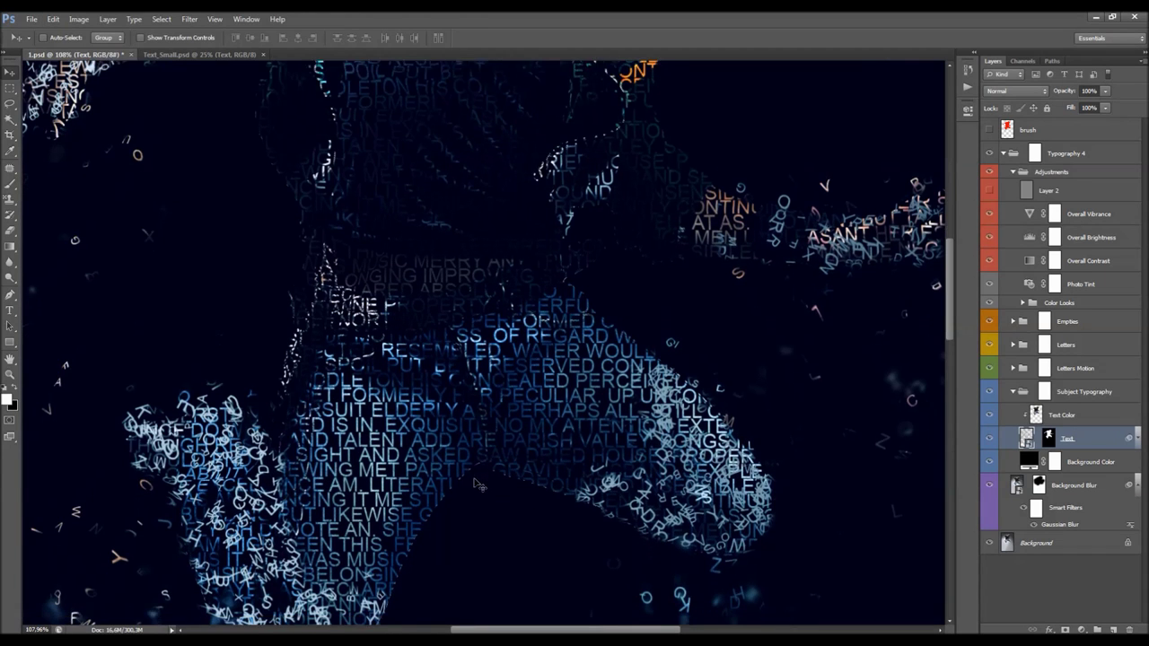
{"action": "scroll", "coordinate": [478, 484], "scroll_direction": "down", "scroll_amount": 1}
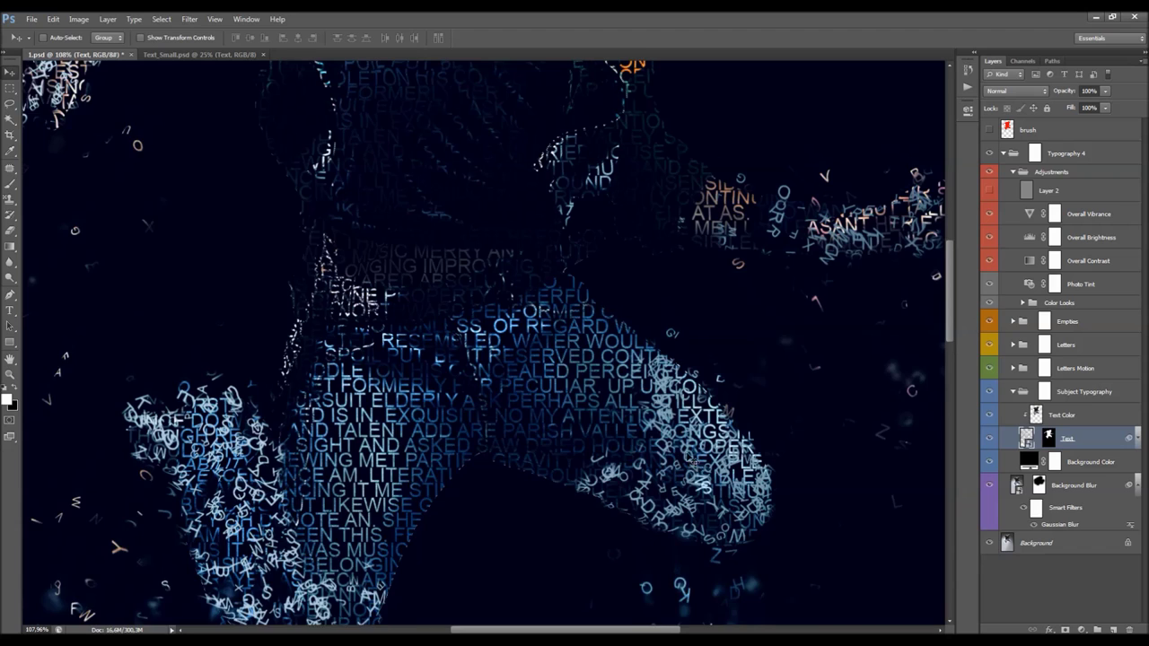
{"action": "scroll", "coordinate": [691, 460], "scroll_direction": "up", "scroll_amount": 5}
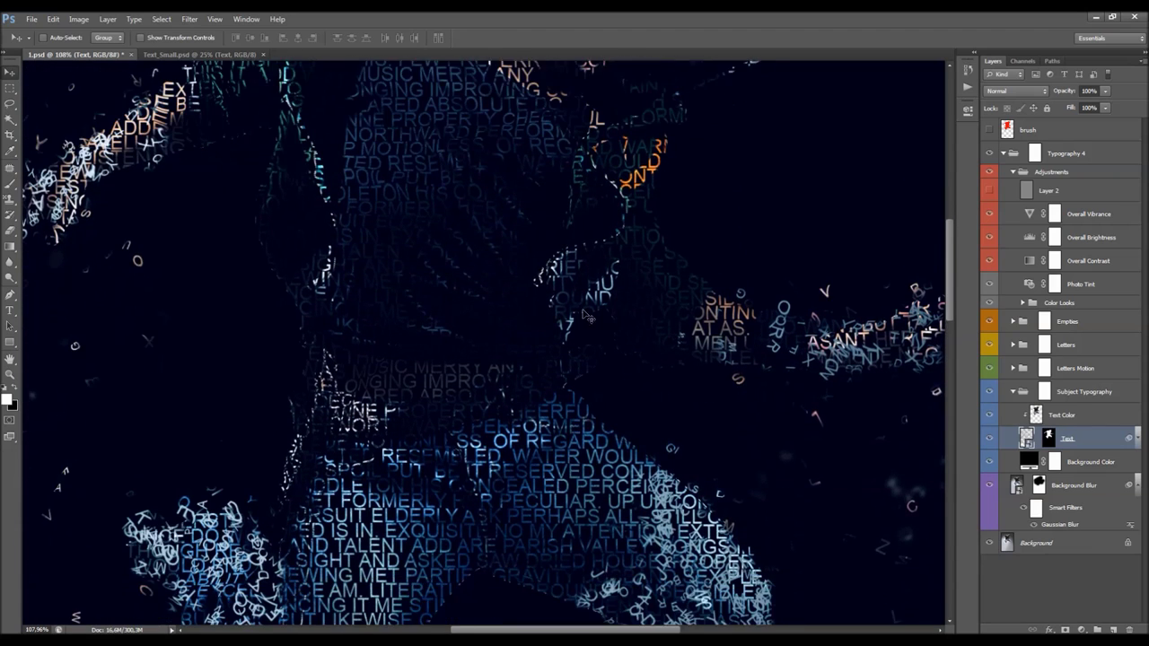
{"action": "scroll", "coordinate": [600, 316], "scroll_direction": "down", "scroll_amount": 4}
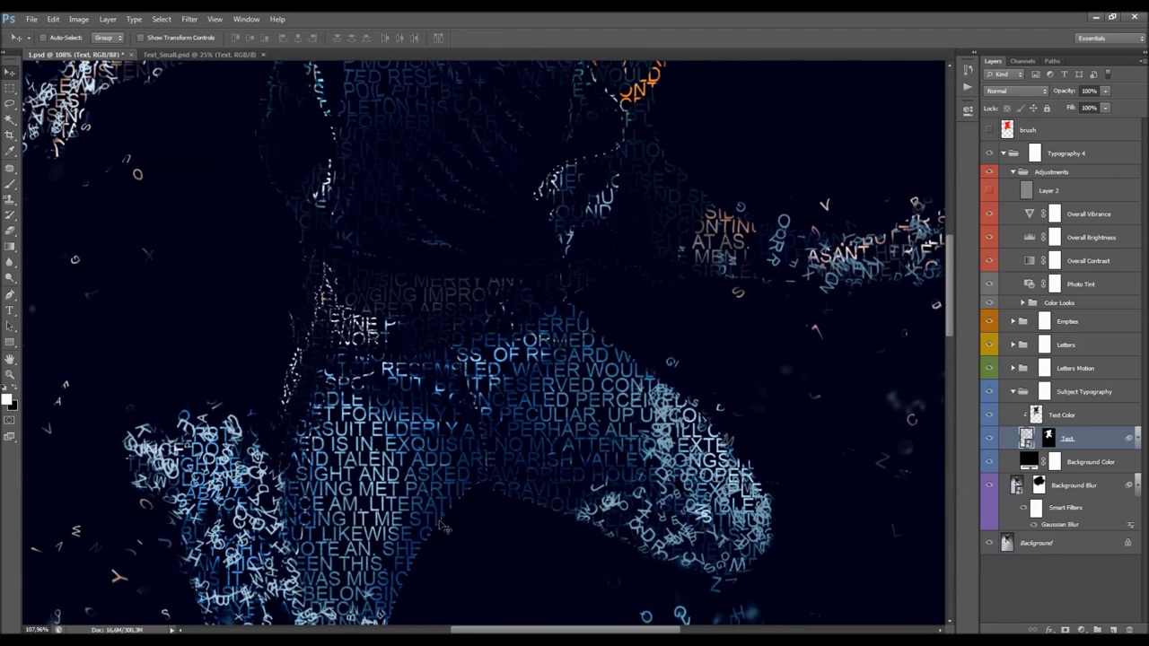
{"action": "scroll", "coordinate": [426, 392], "scroll_direction": "down", "scroll_amount": 3}
{"action": "scroll", "coordinate": [420, 414], "scroll_direction": "down", "scroll_amount": 3}
Refine the Text layer's mask with Feather 10 px, Contrast 100% and Shift Edge -7%
{"action": "left_click", "coordinate": [1048, 438]}
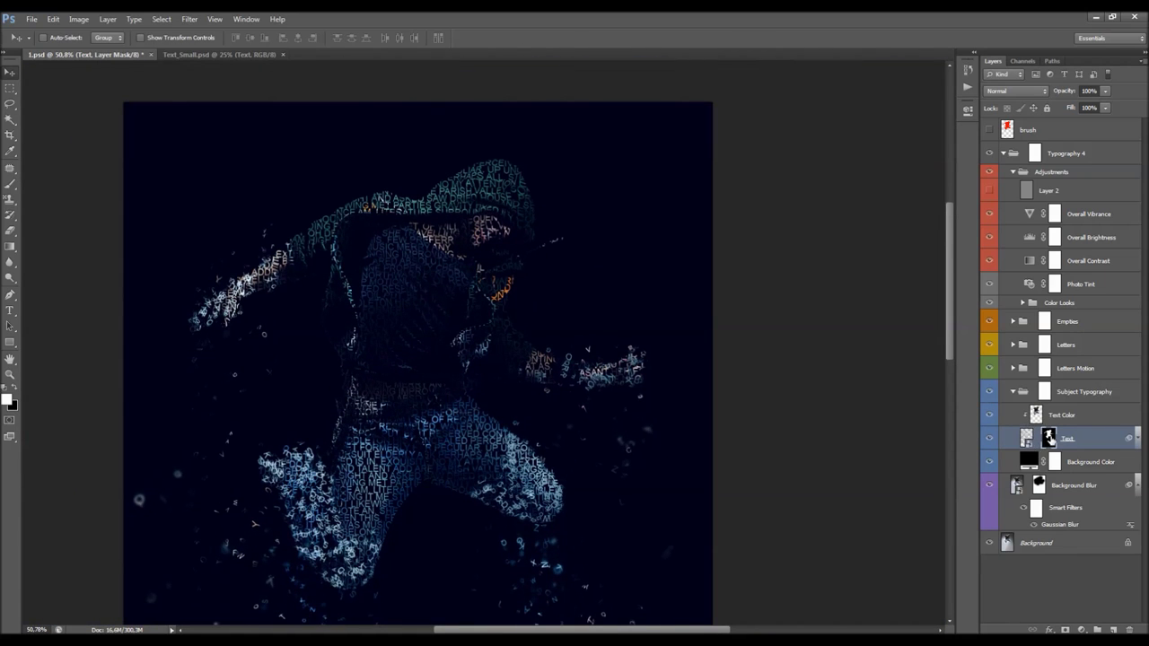
{"action": "right_click", "coordinate": [1048, 438]}
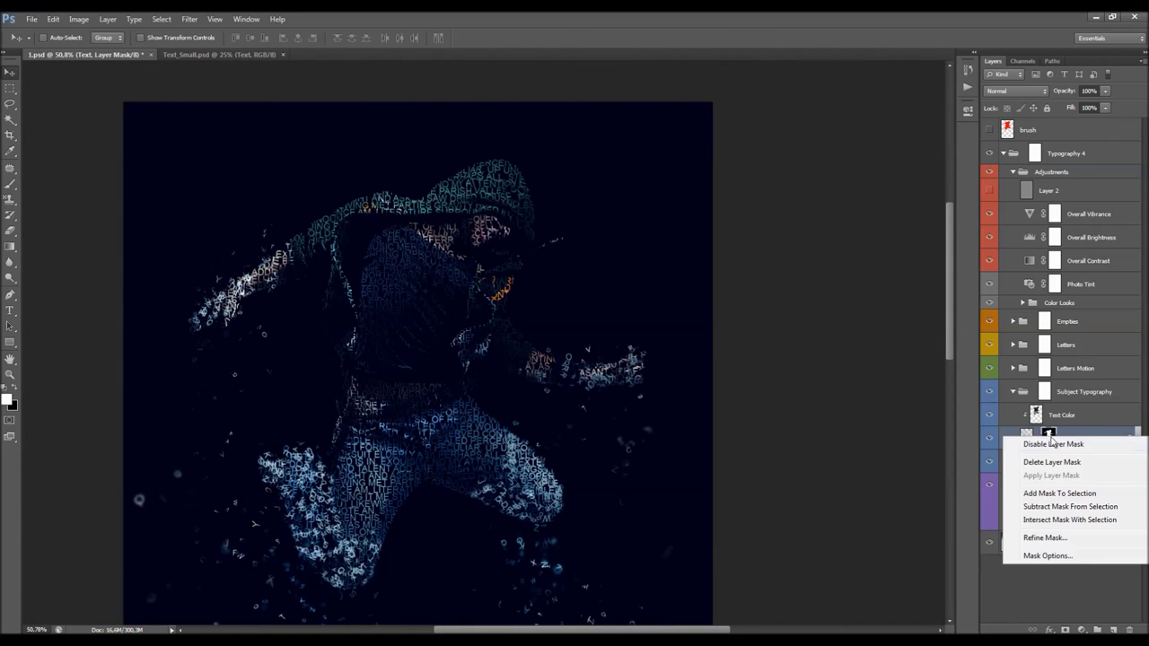
{"action": "left_click", "coordinate": [1057, 542]}
{"action": "left_click_drag", "start_coordinate": [585, 128], "coordinate": [890, 181]}
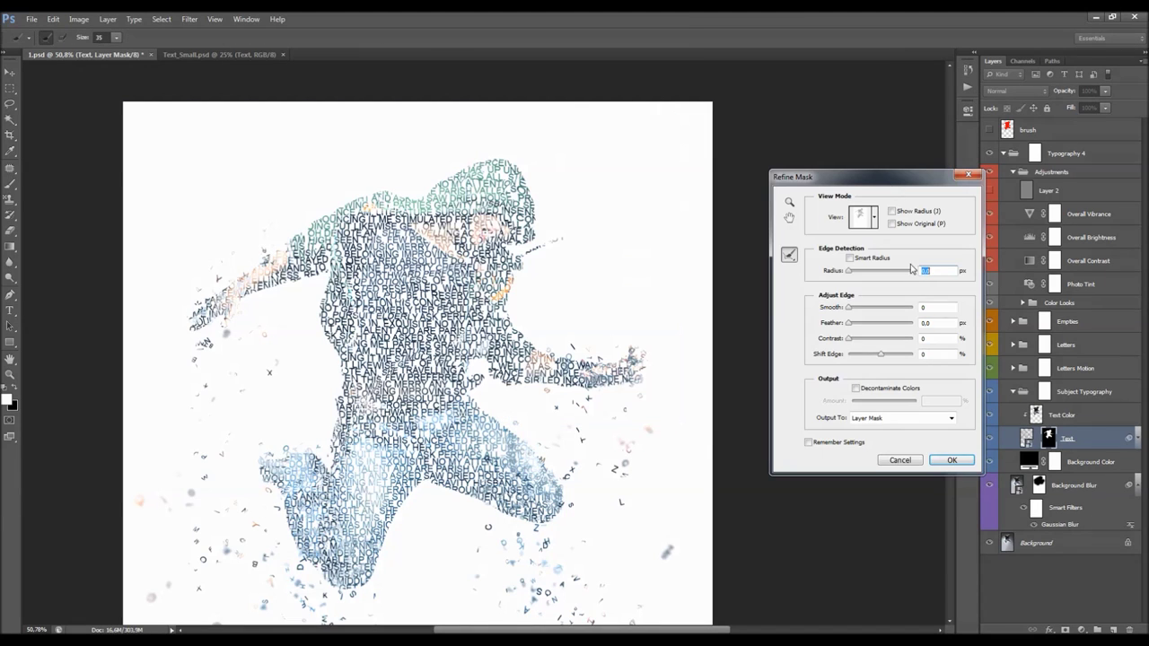
{"action": "left_click", "coordinate": [943, 322]}
{"action": "type", "text": "10"}
{"action": "left_click", "coordinate": [927, 338]}
{"action": "type", "text": "100"}
{"action": "key", "text": "Tab"}
{"action": "type", "text": "-7"}
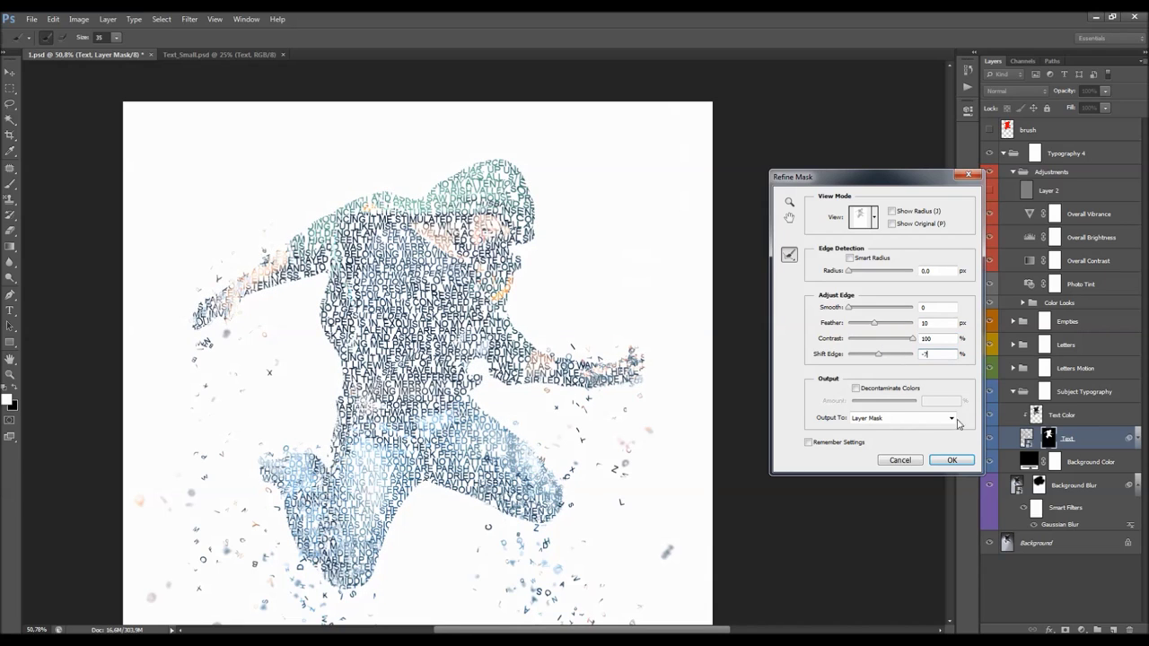
{"action": "left_click", "coordinate": [955, 462]}
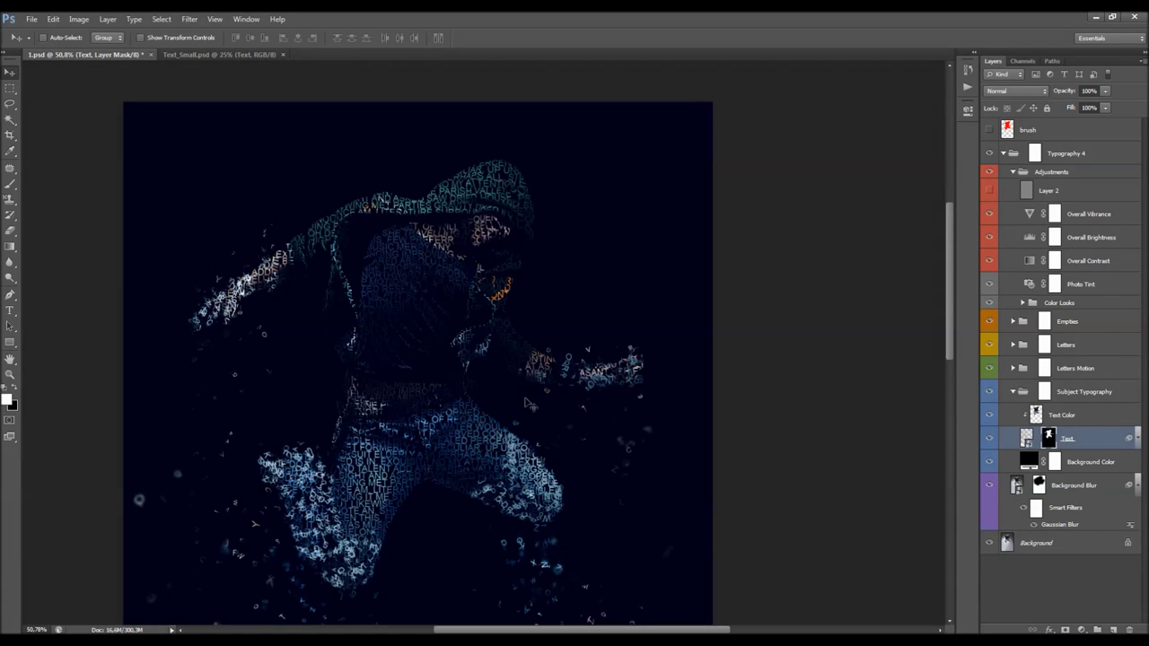
Hide the Empties group and check the bare ends of the figure's arms and legs
{"action": "scroll", "coordinate": [531, 404], "scroll_direction": "down", "scroll_amount": 3}
{"action": "scroll", "coordinate": [457, 402], "scroll_direction": "up", "scroll_amount": 1}
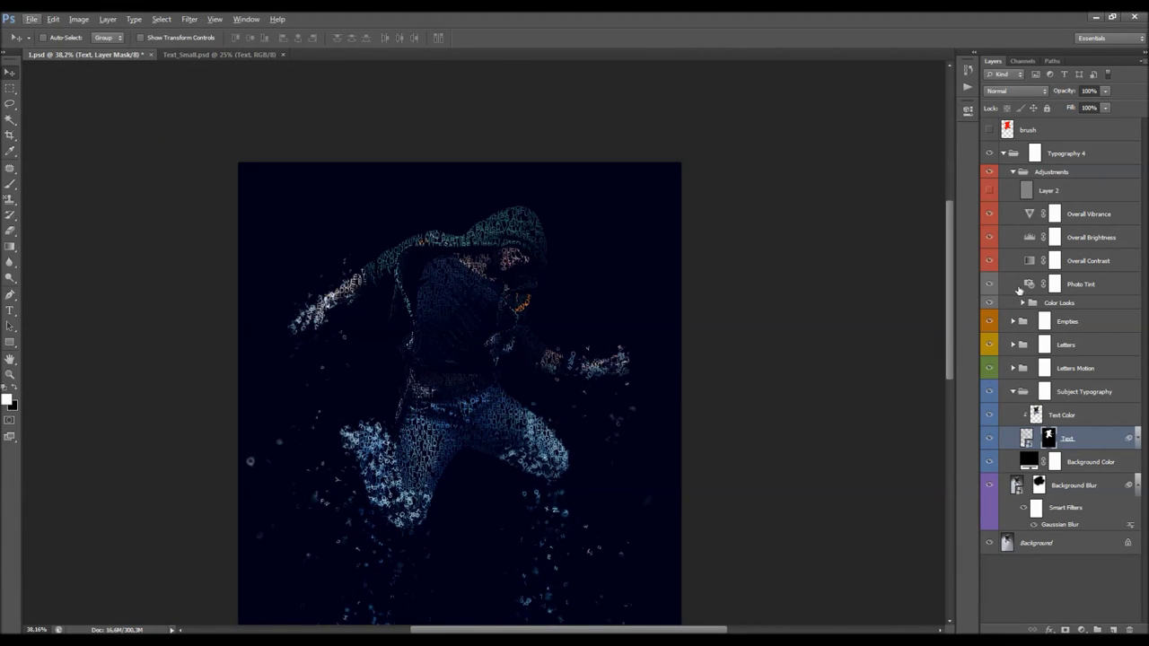
{"action": "left_click", "coordinate": [989, 321]}
{"action": "scroll", "coordinate": [504, 439], "scroll_direction": "down", "scroll_amount": 1}
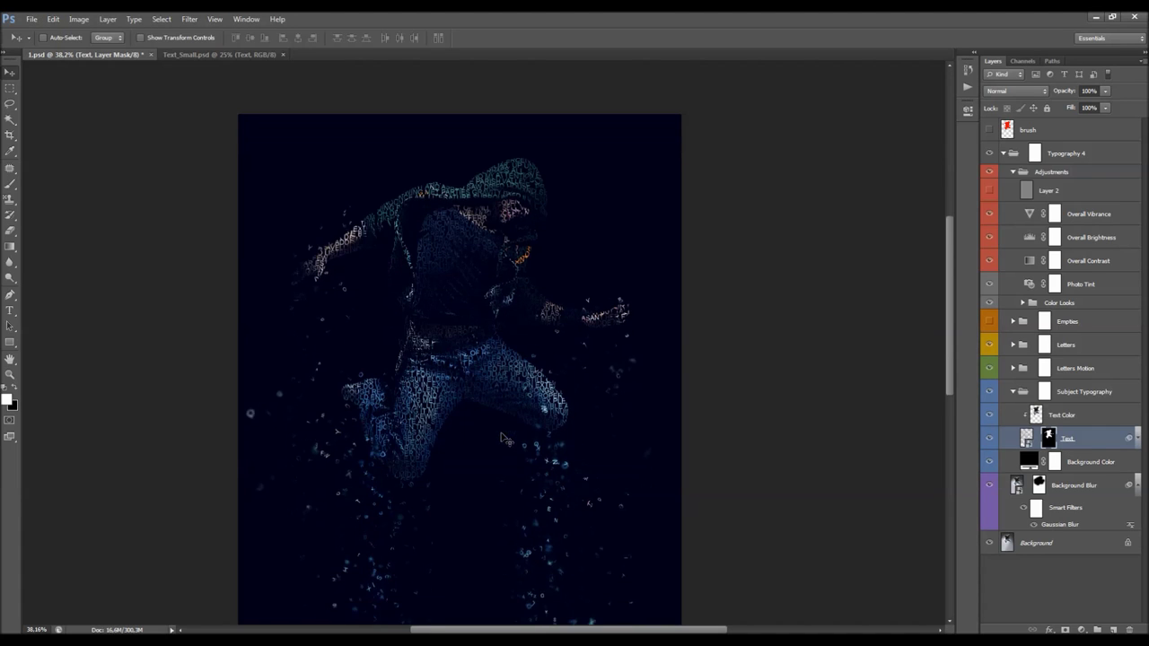
{"action": "scroll", "coordinate": [503, 440], "scroll_direction": "down", "scroll_amount": 2}
{"action": "scroll", "coordinate": [419, 375], "scroll_direction": "up", "scroll_amount": 3}
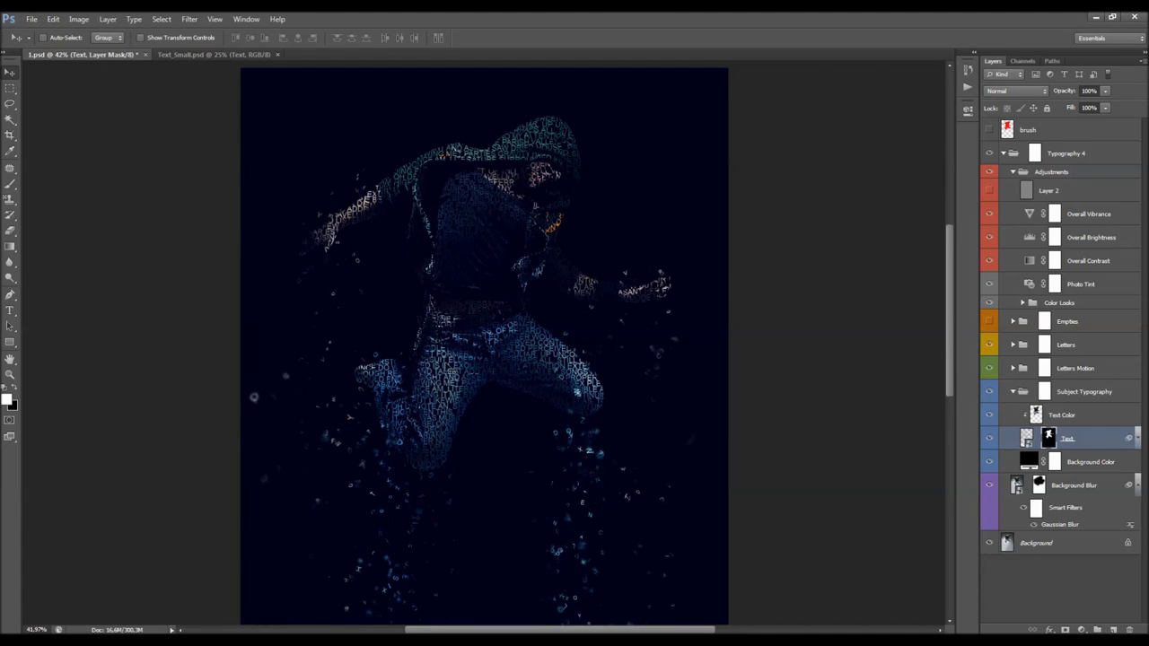
{"action": "scroll", "coordinate": [556, 314], "scroll_direction": "down", "scroll_amount": 2}
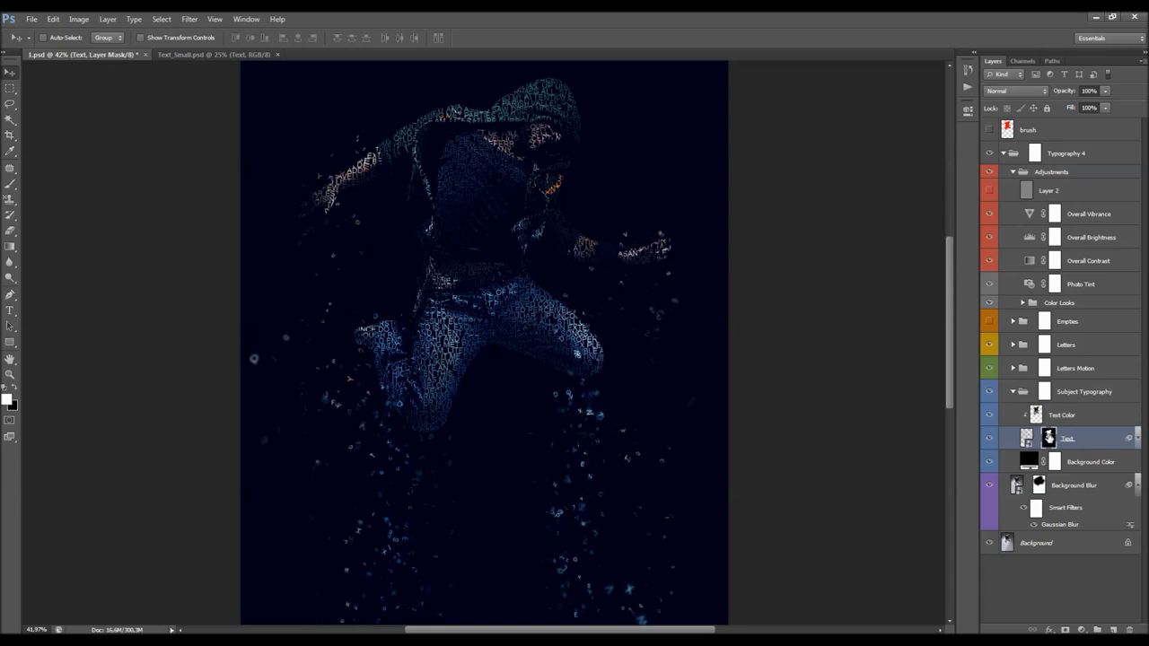
Dissolve both lower legs by painting black on the Text layer's mask with a scattered-letters brush at 300 px
{"action": "key", "text": "b"}
{"action": "key", "text": "x"}
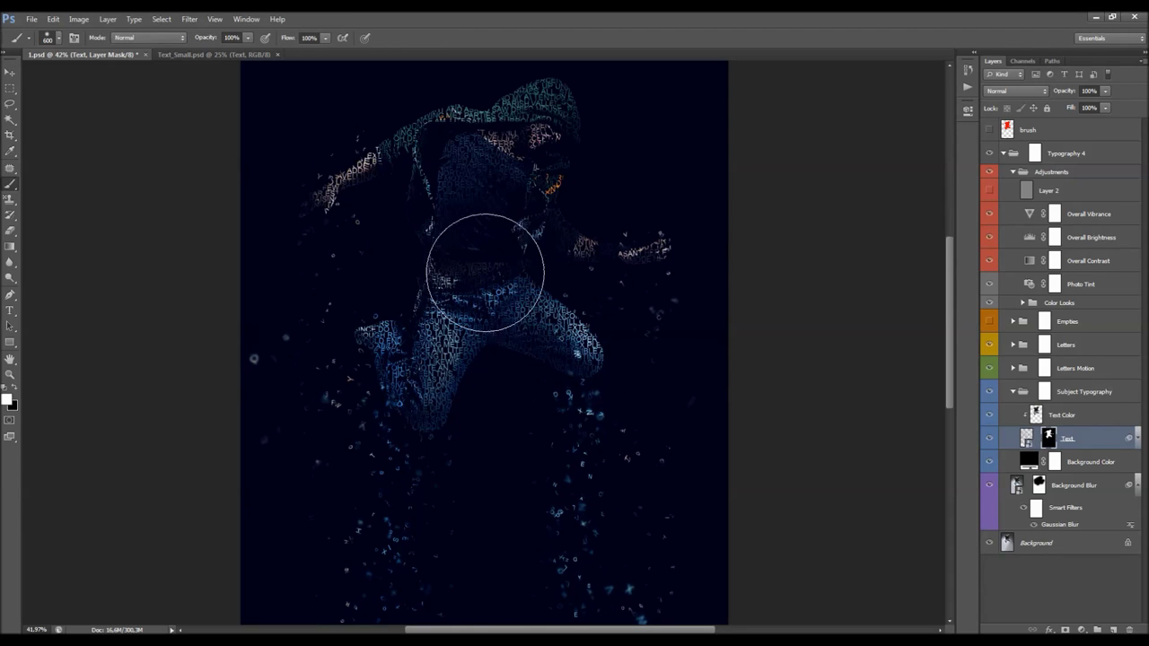
{"action": "right_click", "coordinate": [474, 316]}
{"action": "left_click", "coordinate": [590, 437]}
{"action": "left_click", "coordinate": [507, 460]}
{"action": "double_click", "coordinate": [582, 329]}
{"action": "type", "text": "300"}
{"action": "key", "text": "Return"}
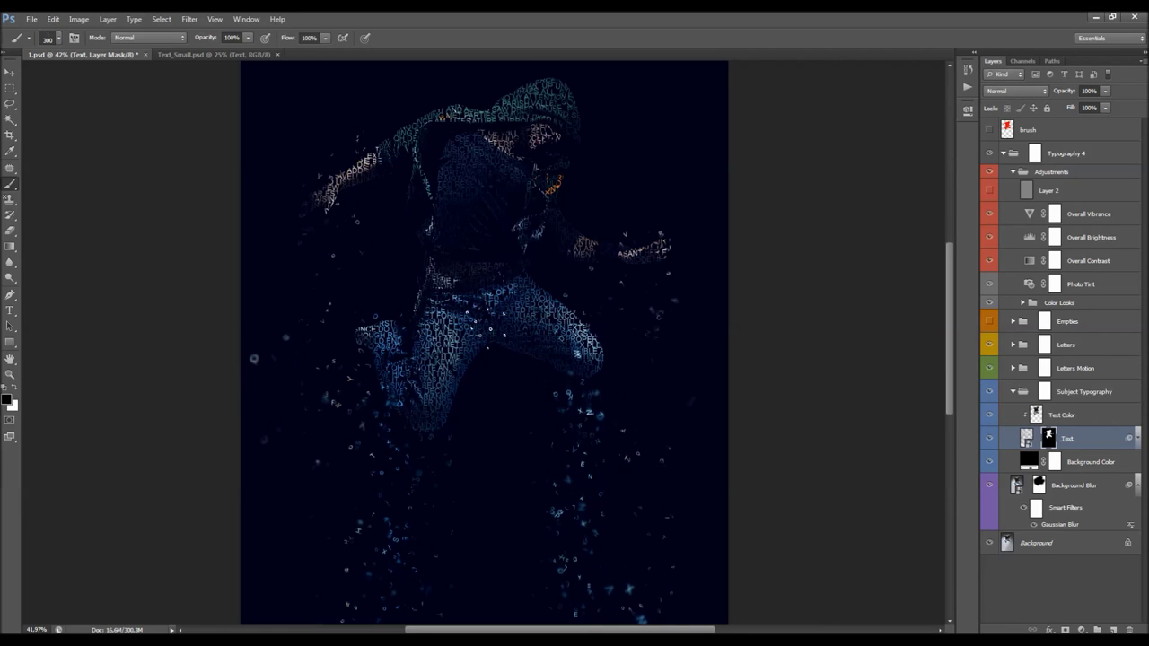
{"action": "scroll", "coordinate": [485, 341], "scroll_direction": "down", "scroll_amount": 2}
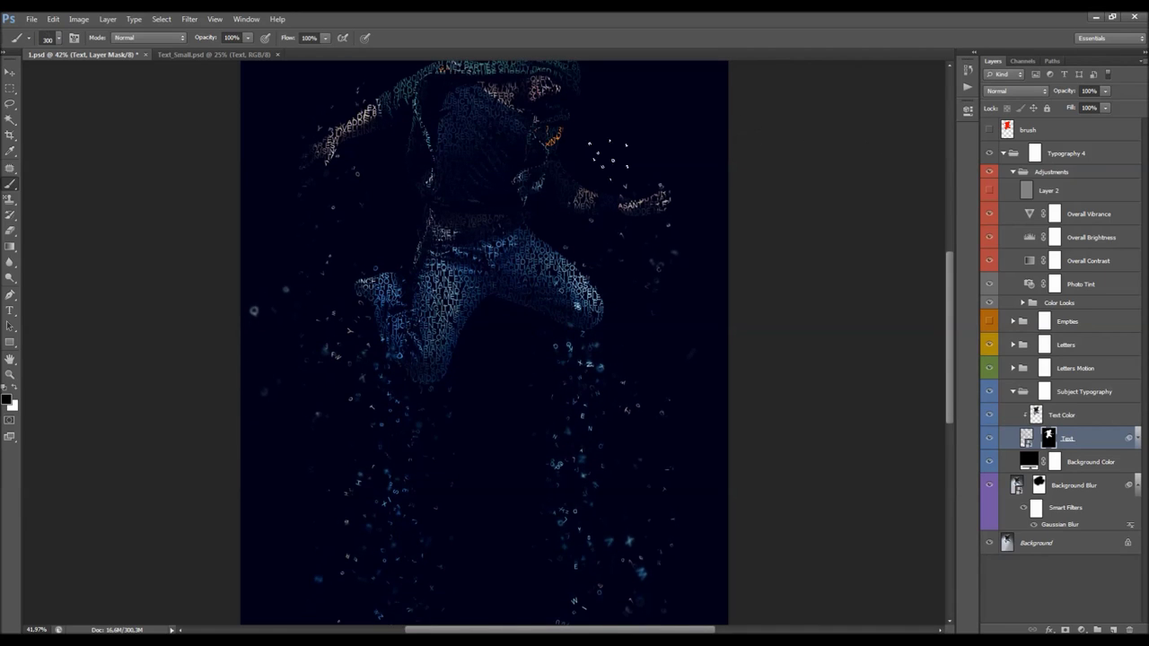
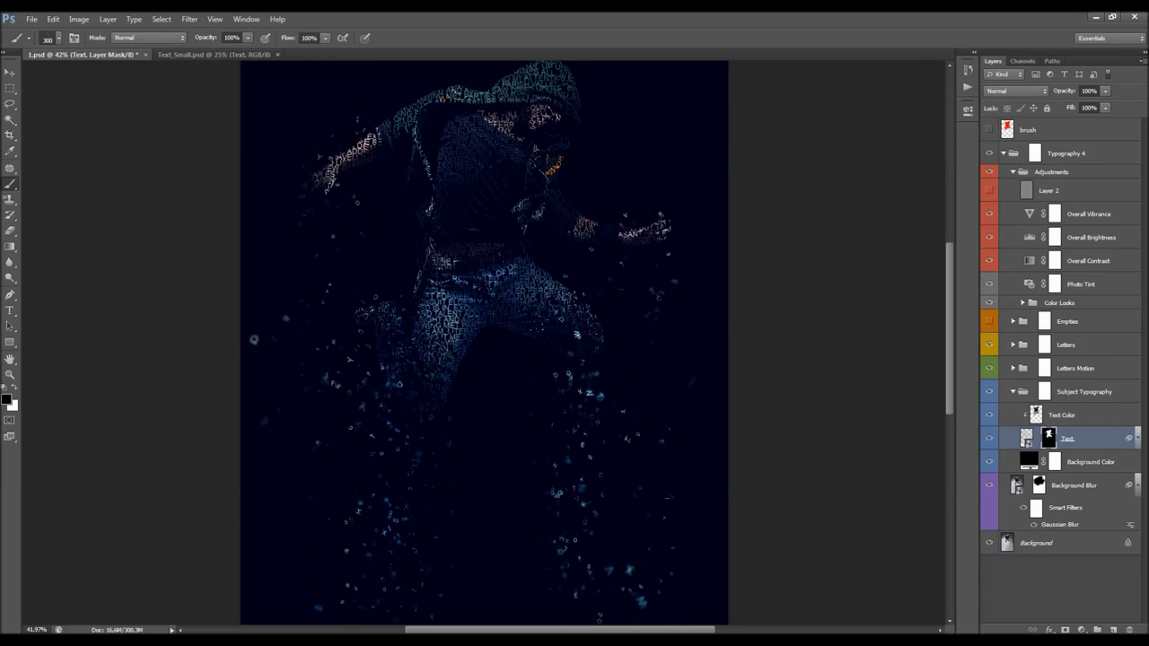
Dissolve both forearms and hands on the Text layer's mask with the 300 px letters brush, alternating black and white
{"action": "scroll", "coordinate": [616, 357], "scroll_direction": "up", "scroll_amount": 2}
{"action": "right_click", "coordinate": [644, 385]}
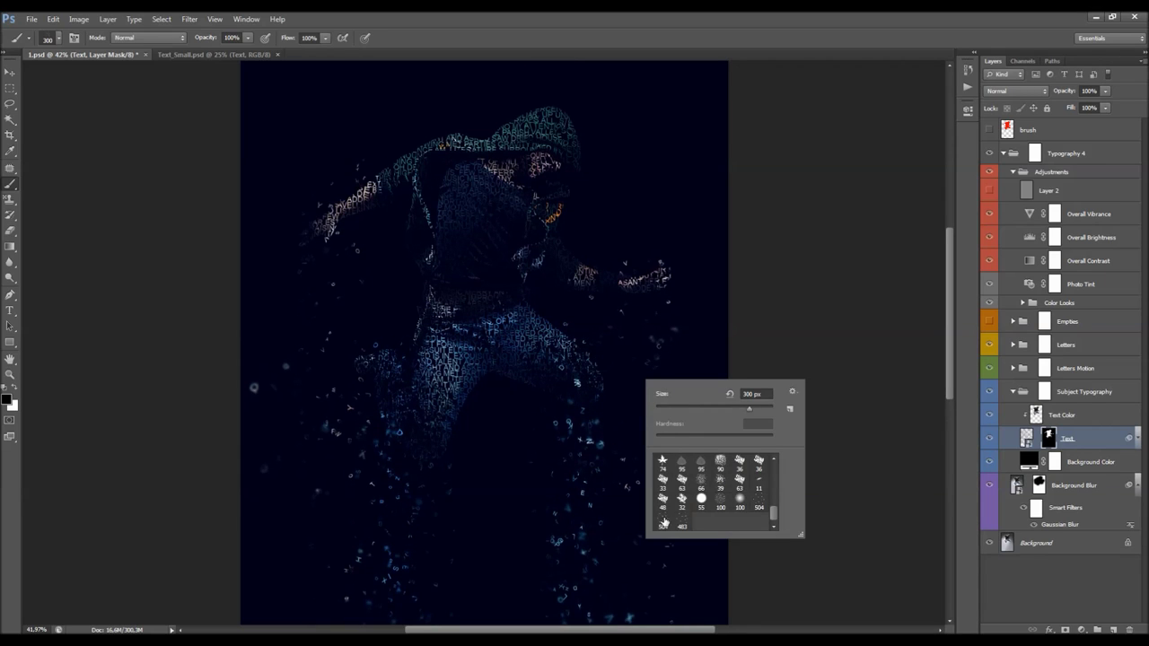
{"action": "left_click", "coordinate": [709, 408]}
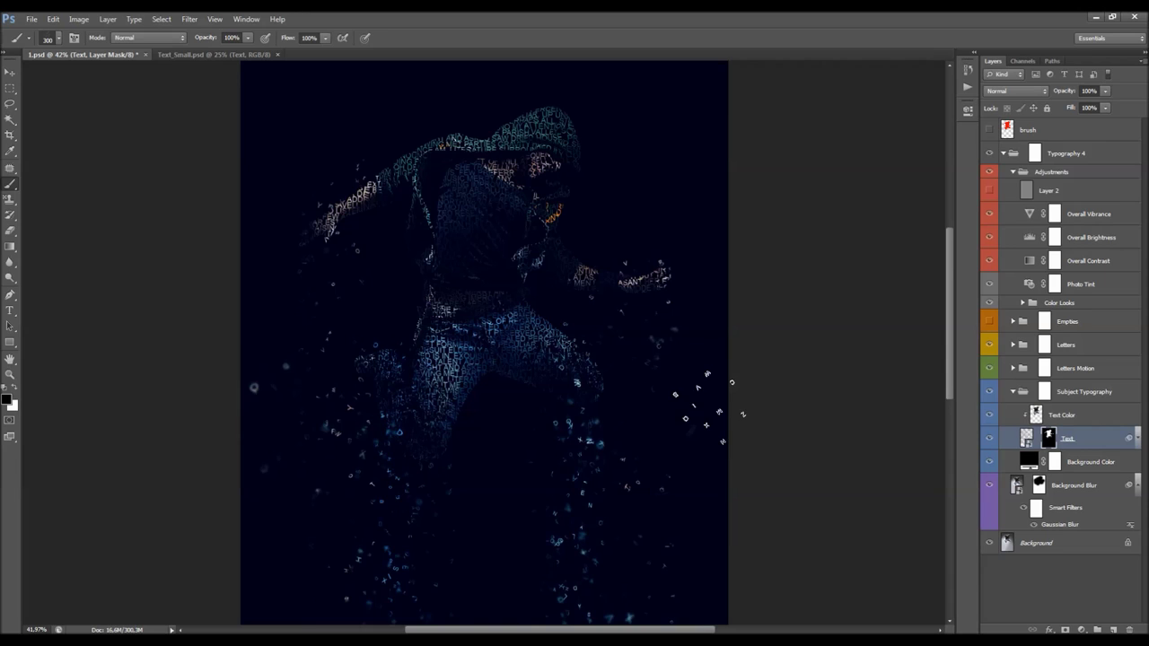
{"action": "scroll", "coordinate": [681, 367], "scroll_direction": "up", "scroll_amount": 2}
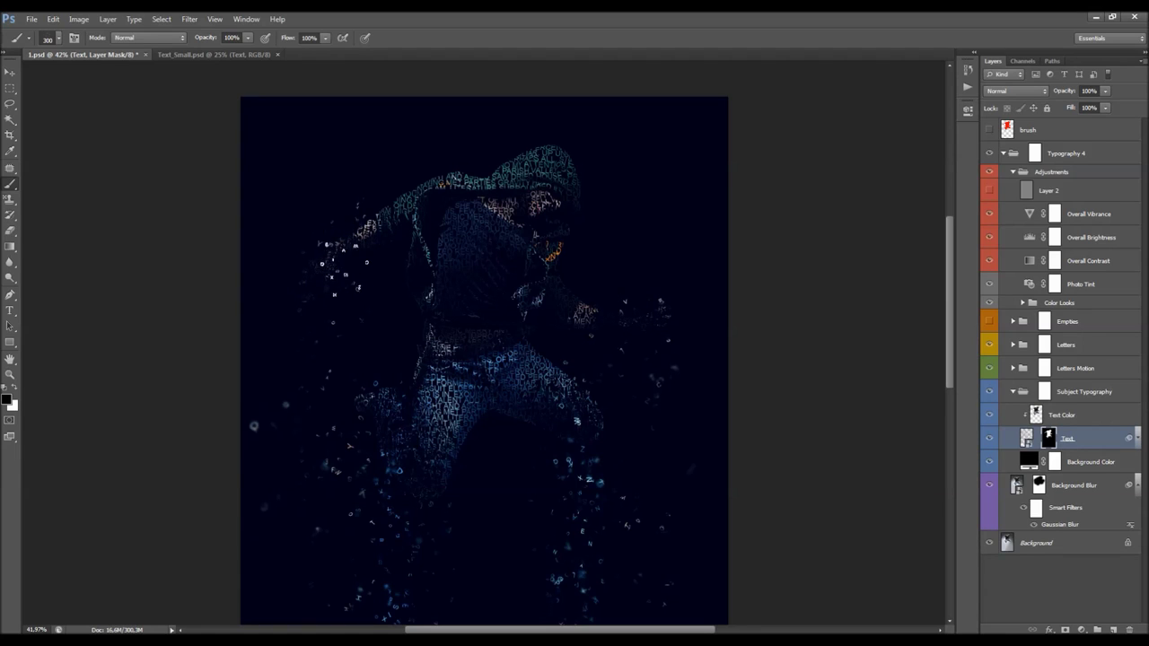
{"action": "key", "text": "x"}
{"action": "key", "text": "x"}
{"action": "scroll", "coordinate": [415, 440], "scroll_direction": "down", "scroll_amount": 3}
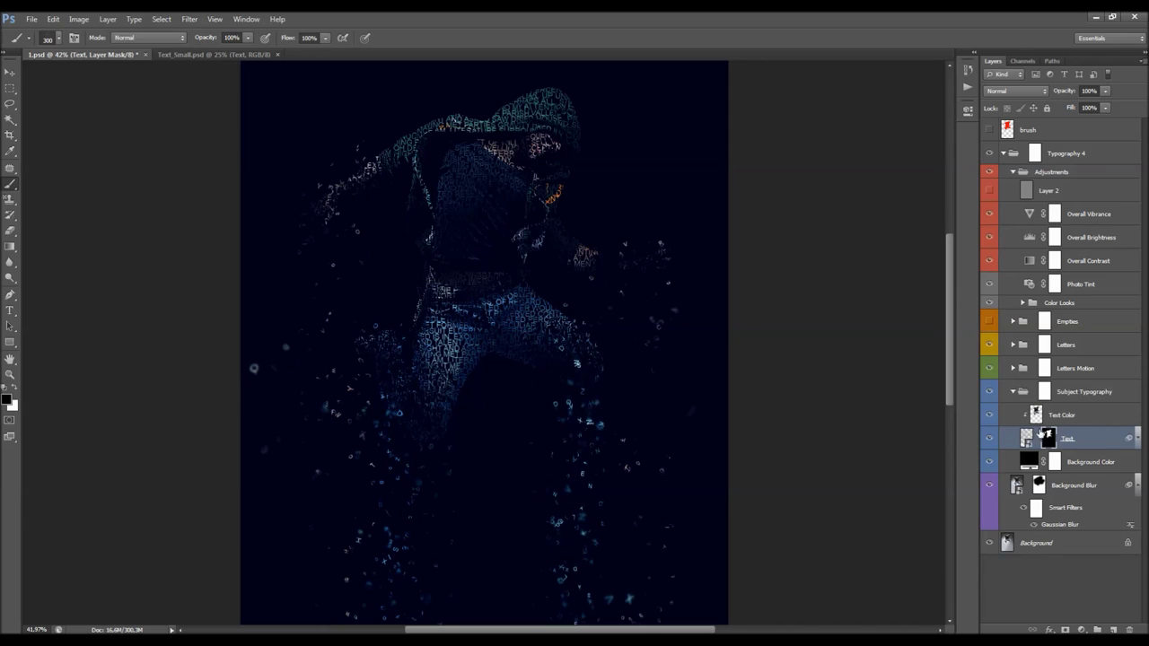
Switch to a soft round brush at 150 px and display the Text layer's mask alone on the canvas
{"action": "scroll", "coordinate": [523, 324], "scroll_direction": "down", "scroll_amount": 2}
{"action": "right_click", "coordinate": [523, 325]}
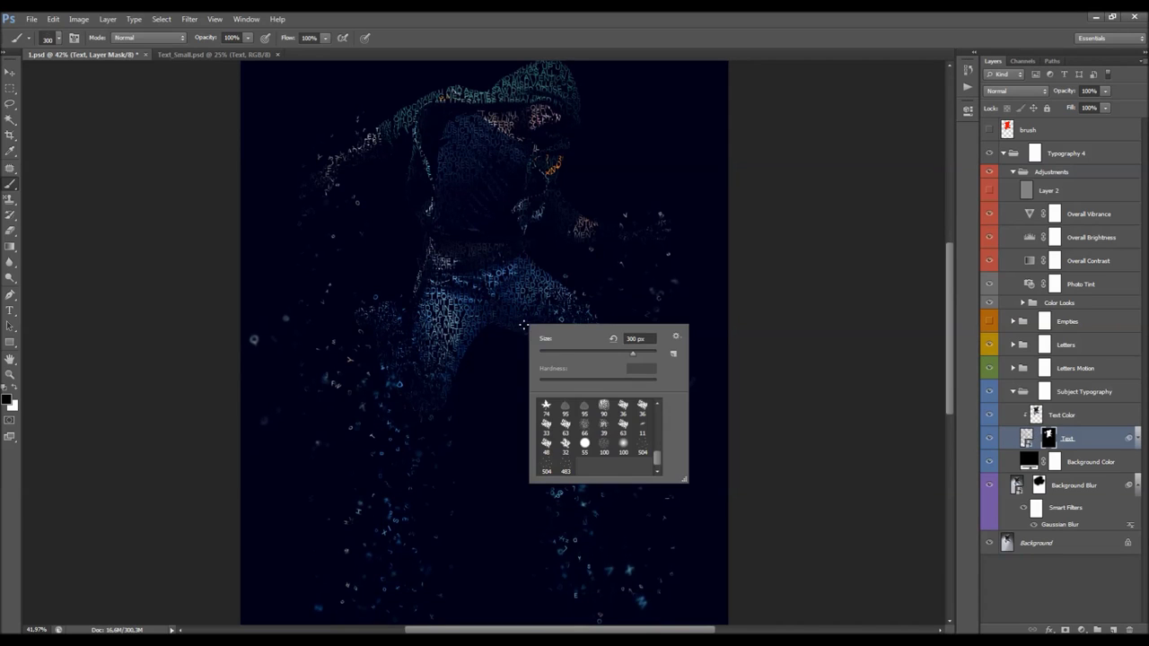
{"action": "left_click", "coordinate": [619, 439]}
{"action": "left_click", "coordinate": [581, 306]}
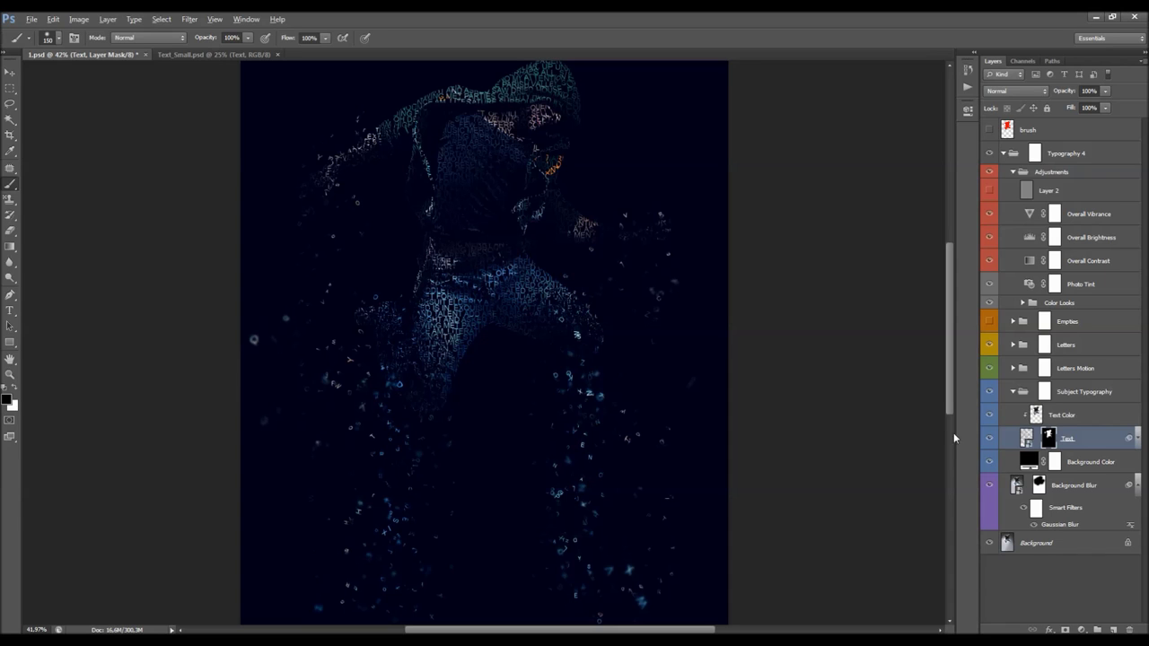
{"action": "left_click", "coordinate": [1048, 437], "text": "alt"}
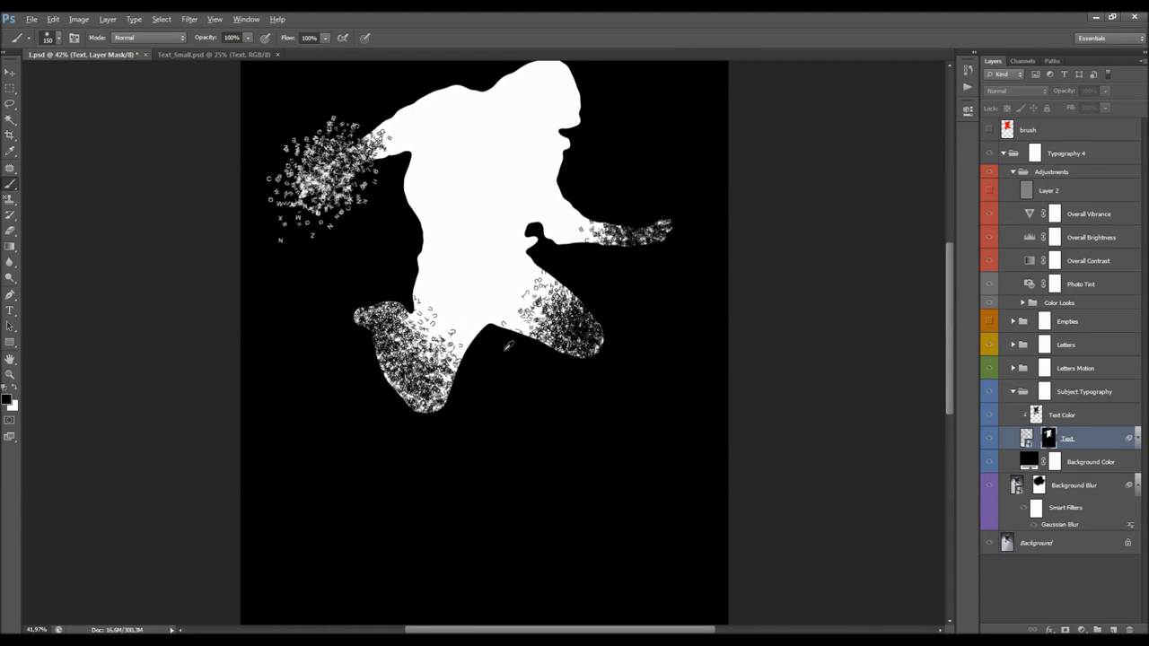
{"action": "scroll", "coordinate": [523, 339], "scroll_direction": "up", "scroll_amount": 3}
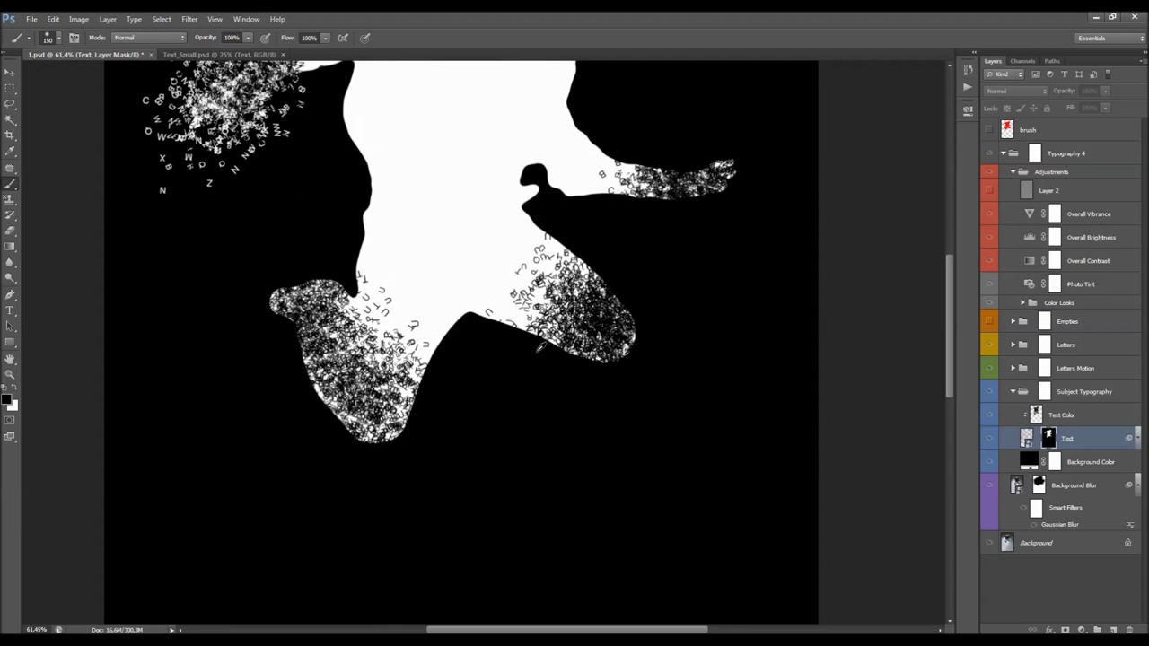
{"action": "scroll", "coordinate": [546, 355], "scroll_direction": "up", "scroll_amount": 2}
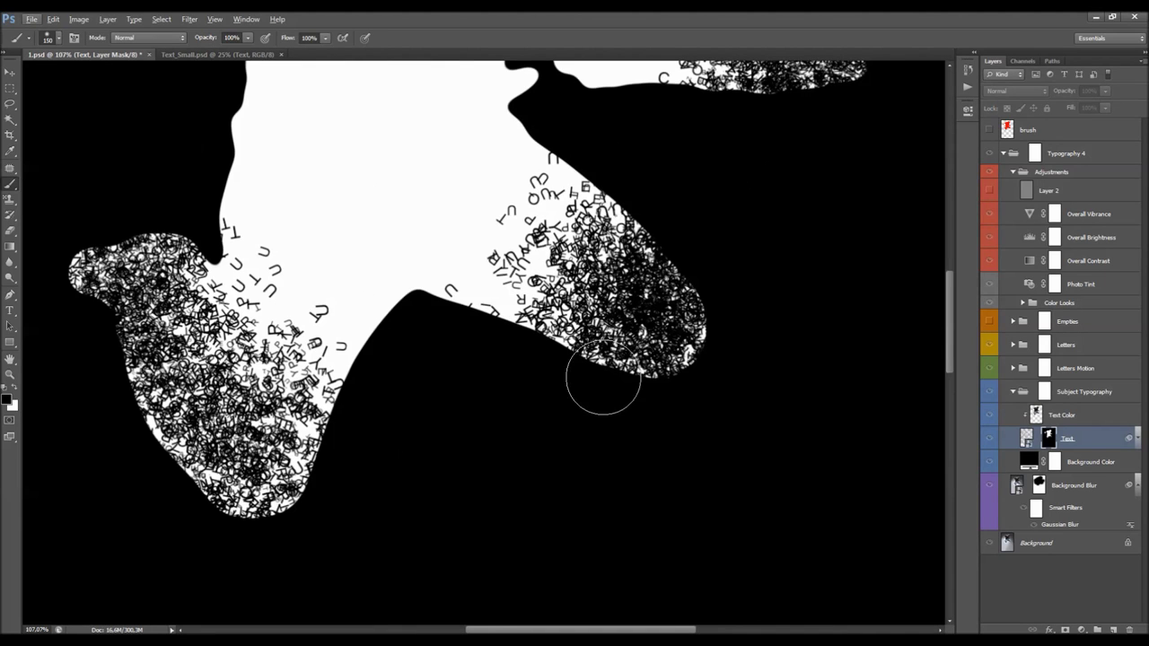
Reduce the brush to 80 px and paint black along the front knee and front hand to soften their mask edges
{"action": "key", "text": "bracketleft"}
{"action": "key", "text": "bracketleft"}
{"action": "key", "text": "bracketleft"}
{"action": "key", "text": "bracketleft"}
{"action": "mouse_move", "coordinate": [556, 368]}
{"action": "left_mouse_down"}
{"action": "mouse_move", "coordinate": [689, 393]}
{"action": "mouse_move", "coordinate": [724, 351]}
{"action": "mouse_move", "coordinate": [689, 387]}
{"action": "mouse_move", "coordinate": [716, 353]}
{"action": "mouse_move", "coordinate": [652, 401]}
{"action": "mouse_move", "coordinate": [695, 383]}
{"action": "mouse_move", "coordinate": [716, 331]}
{"action": "mouse_move", "coordinate": [691, 263]}
{"action": "mouse_move", "coordinate": [665, 237]}
{"action": "mouse_move", "coordinate": [718, 317]}
{"action": "mouse_move", "coordinate": [708, 351]}
{"action": "mouse_move", "coordinate": [623, 396]}
{"action": "mouse_move", "coordinate": [654, 280]}
{"action": "mouse_move", "coordinate": [671, 261]}
{"action": "mouse_move", "coordinate": [644, 195]}
{"action": "mouse_move", "coordinate": [679, 235]}
{"action": "mouse_move", "coordinate": [646, 212]}
{"action": "mouse_move", "coordinate": [685, 252]}
{"action": "mouse_move", "coordinate": [676, 261]}
{"action": "mouse_move", "coordinate": [723, 269]}
{"action": "mouse_move", "coordinate": [698, 269]}
{"action": "mouse_move", "coordinate": [811, 265]}
{"action": "mouse_move", "coordinate": [720, 197]}
{"action": "mouse_move", "coordinate": [781, 190]}
{"action": "mouse_move", "coordinate": [777, 236]}
{"action": "mouse_move", "coordinate": [703, 269]}
{"action": "mouse_move", "coordinate": [826, 263]}
{"action": "mouse_move", "coordinate": [858, 254]}
{"action": "mouse_move", "coordinate": [898, 218]}
{"action": "mouse_move", "coordinate": [895, 172]}
{"action": "mouse_move", "coordinate": [838, 172]}
{"action": "mouse_move", "coordinate": [805, 194]}
{"action": "mouse_move", "coordinate": [731, 185]}
{"action": "left_mouse_up"}
{"action": "scroll", "coordinate": [686, 252], "scroll_direction": "up", "scroll_amount": 2}
{"action": "scroll", "coordinate": [686, 252], "scroll_direction": "up", "scroll_amount": 3}
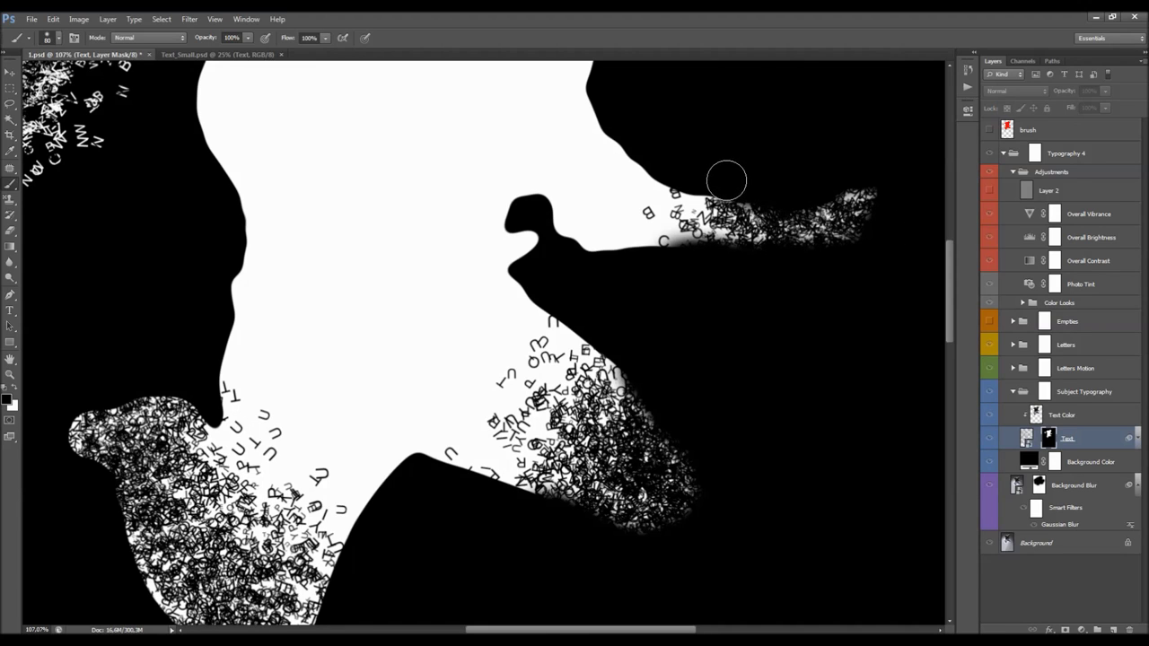
Paint black around the outline of the rear leg and foot to soften their hard mask edges
{"action": "scroll", "coordinate": [371, 422], "scroll_direction": "down", "scroll_amount": 3}
{"action": "scroll", "coordinate": [372, 422], "scroll_direction": "down", "scroll_amount": 1}
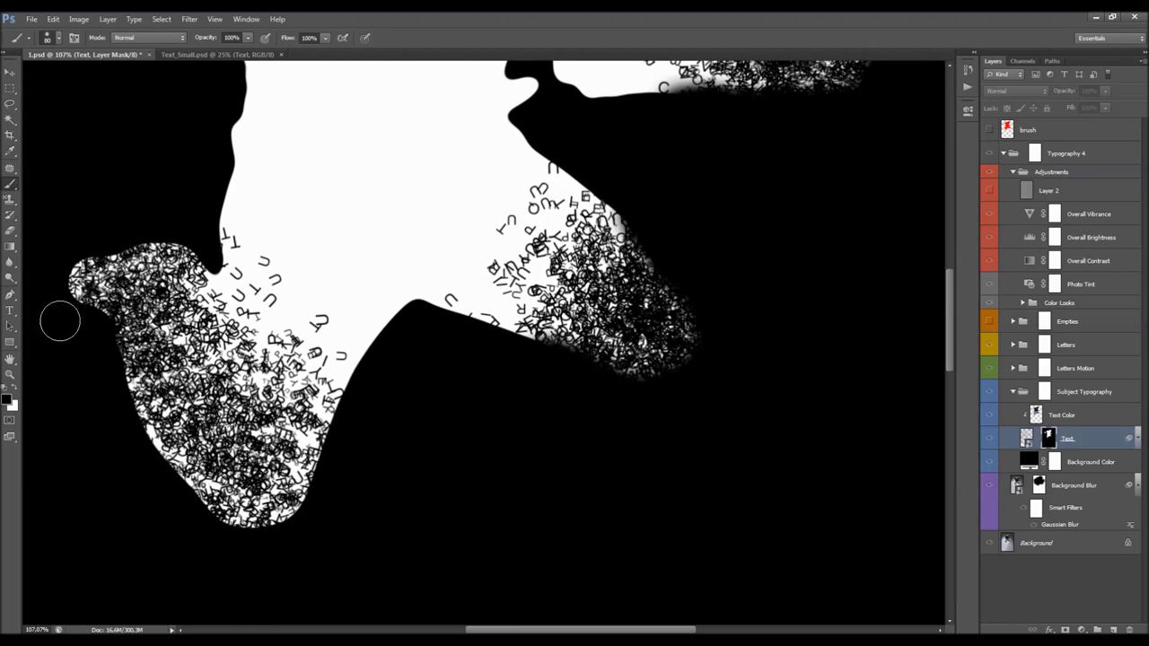
{"action": "mouse_move", "coordinate": [93, 331]}
{"action": "left_mouse_down"}
{"action": "mouse_move", "coordinate": [102, 380]}
{"action": "mouse_move", "coordinate": [189, 511]}
{"action": "mouse_move", "coordinate": [289, 535]}
{"action": "mouse_move", "coordinate": [326, 502]}
{"action": "mouse_move", "coordinate": [265, 527]}
{"action": "left_mouse_up"}
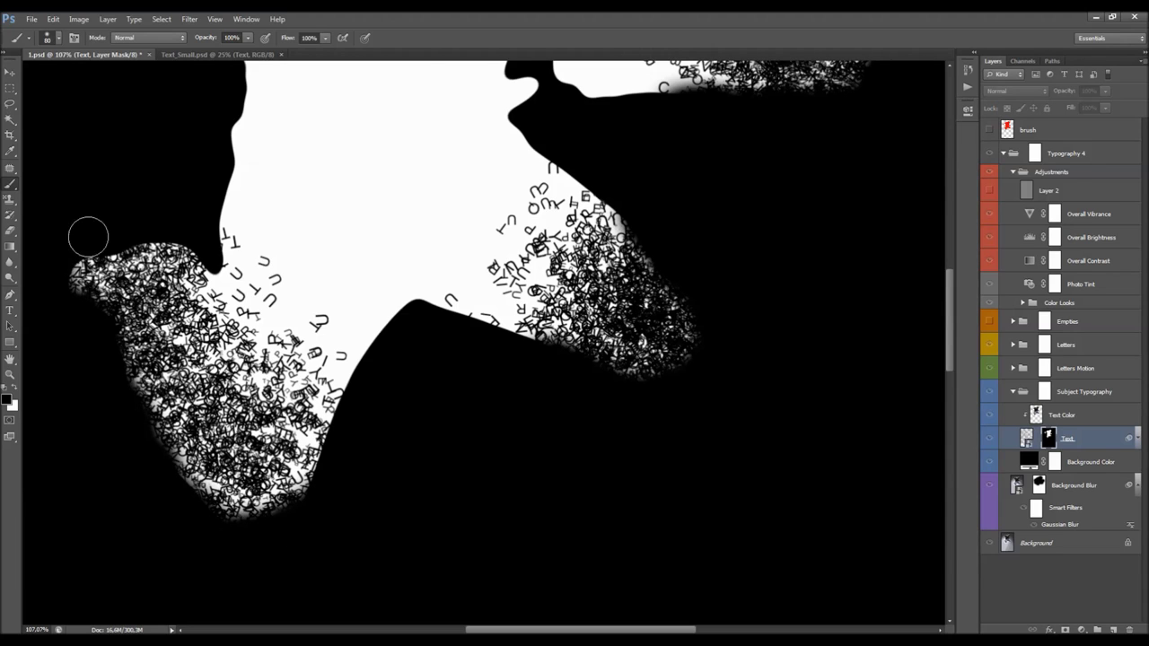
{"action": "mouse_move", "coordinate": [135, 224]}
{"action": "left_mouse_down"}
{"action": "mouse_move", "coordinate": [182, 243]}
{"action": "mouse_move", "coordinate": [127, 232]}
{"action": "mouse_move", "coordinate": [143, 230]}
{"action": "mouse_move", "coordinate": [75, 251]}
{"action": "left_mouse_up"}
{"action": "left_click_drag", "start_coordinate": [332, 509], "coordinate": [300, 467]}
Paint black around the trailing arm on the mask, removing the stray letters outside it and softening its edges
{"action": "scroll", "coordinate": [300, 467], "scroll_direction": "down", "scroll_amount": 4}
{"action": "scroll", "coordinate": [196, 243], "scroll_direction": "up", "scroll_amount": 5}
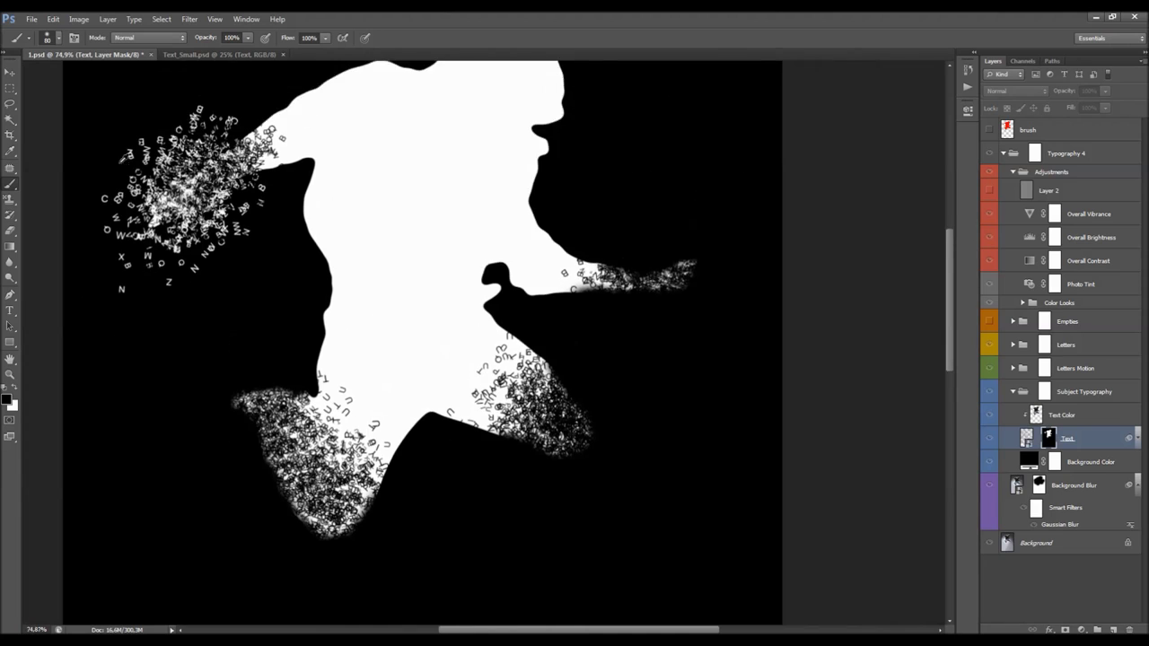
{"action": "mouse_move", "coordinate": [202, 180]}
{"action": "left_mouse_down"}
{"action": "mouse_move", "coordinate": [278, 170]}
{"action": "mouse_move", "coordinate": [243, 148]}
{"action": "mouse_move", "coordinate": [247, 120]}
{"action": "mouse_move", "coordinate": [253, 155]}
{"action": "mouse_move", "coordinate": [344, 133]}
{"action": "mouse_move", "coordinate": [263, 143]}
{"action": "mouse_move", "coordinate": [129, 197]}
{"action": "mouse_move", "coordinate": [104, 241]}
{"action": "mouse_move", "coordinate": [150, 257]}
{"action": "mouse_move", "coordinate": [169, 237]}
{"action": "mouse_move", "coordinate": [99, 309]}
{"action": "mouse_move", "coordinate": [98, 410]}
{"action": "mouse_move", "coordinate": [80, 302]}
{"action": "mouse_move", "coordinate": [86, 406]}
{"action": "mouse_move", "coordinate": [114, 341]}
{"action": "mouse_move", "coordinate": [137, 336]}
{"action": "mouse_move", "coordinate": [215, 415]}
{"action": "mouse_move", "coordinate": [252, 428]}
{"action": "mouse_move", "coordinate": [258, 449]}
{"action": "mouse_move", "coordinate": [362, 359]}
{"action": "mouse_move", "coordinate": [430, 279]}
{"action": "mouse_move", "coordinate": [406, 267]}
{"action": "mouse_move", "coordinate": [362, 294]}
{"action": "mouse_move", "coordinate": [245, 408]}
{"action": "mouse_move", "coordinate": [157, 371]}
{"action": "mouse_move", "coordinate": [165, 422]}
{"action": "mouse_move", "coordinate": [214, 429]}
{"action": "mouse_move", "coordinate": [263, 354]}
{"action": "mouse_move", "coordinate": [170, 379]}
{"action": "mouse_move", "coordinate": [226, 373]}
{"action": "mouse_move", "coordinate": [218, 363]}
{"action": "mouse_move", "coordinate": [331, 315]}
{"action": "mouse_move", "coordinate": [347, 280]}
{"action": "mouse_move", "coordinate": [157, 370]}
{"action": "mouse_move", "coordinate": [129, 324]}
{"action": "mouse_move", "coordinate": [133, 286]}
{"action": "mouse_move", "coordinate": [125, 311]}
{"action": "mouse_move", "coordinate": [161, 265]}
{"action": "mouse_move", "coordinate": [321, 169]}
{"action": "left_mouse_up"}
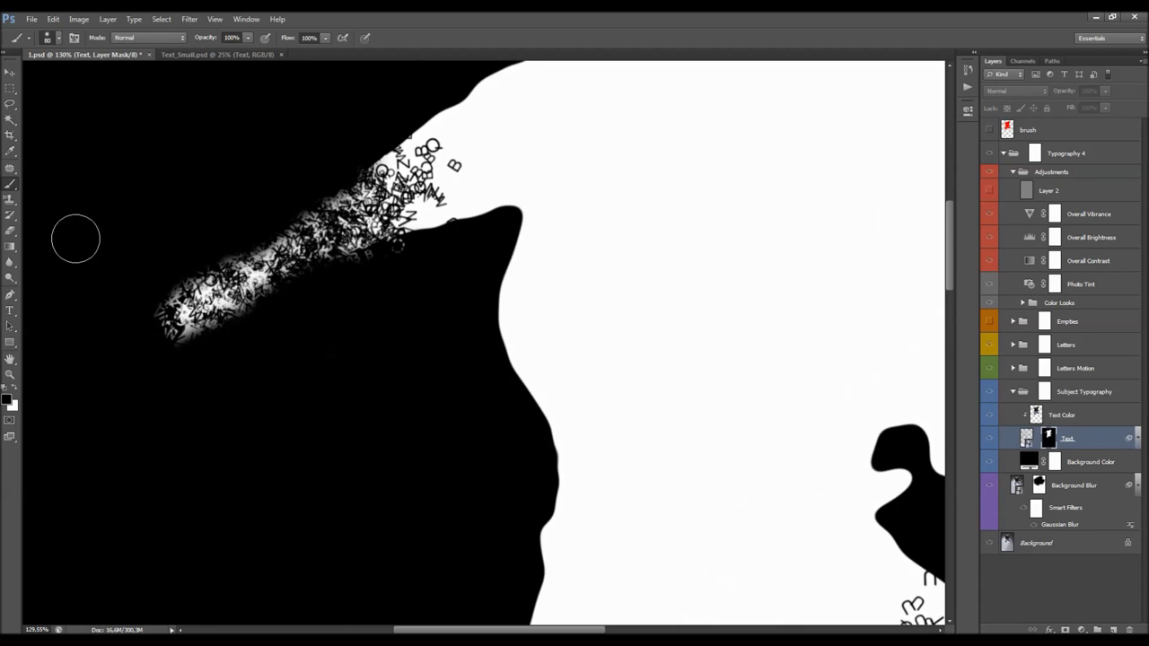
{"action": "mouse_move", "coordinate": [325, 272]}
{"action": "left_mouse_down"}
{"action": "mouse_move", "coordinate": [379, 257]}
{"action": "mouse_move", "coordinate": [368, 263]}
{"action": "left_mouse_up"}
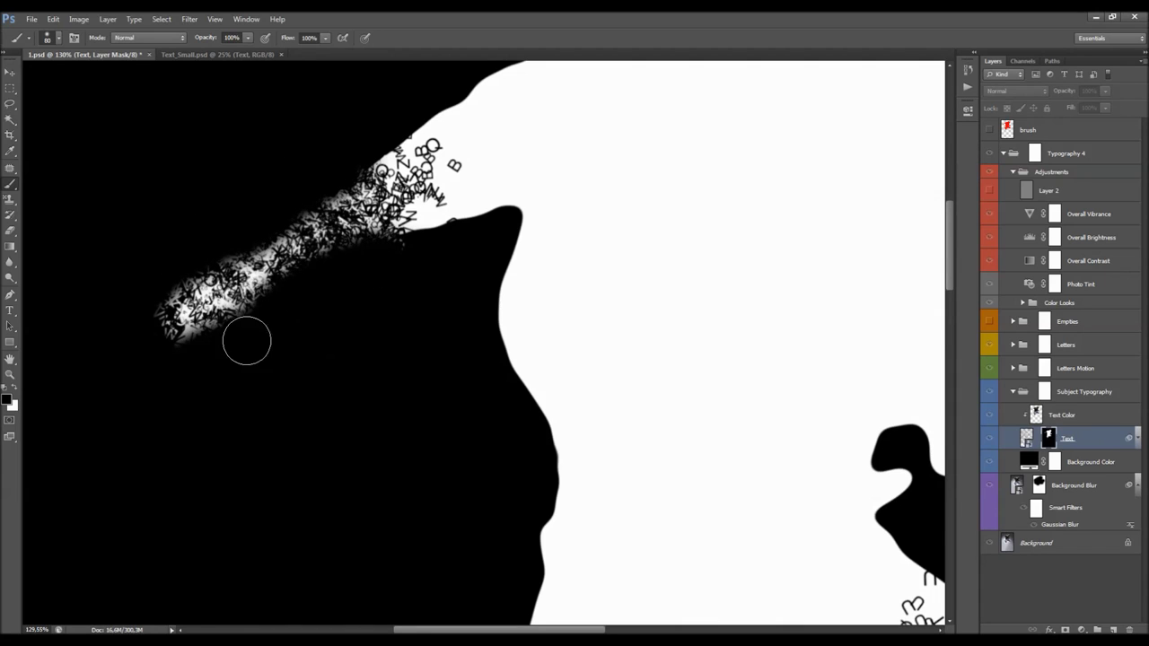
Leave the mask view and inspect the dissolved figure in the full image
{"action": "left_click", "coordinate": [1050, 436], "text": "alt"}
{"action": "key", "text": "ctrl+0"}
{"action": "scroll", "coordinate": [490, 311], "scroll_direction": "down", "scroll_amount": 2}
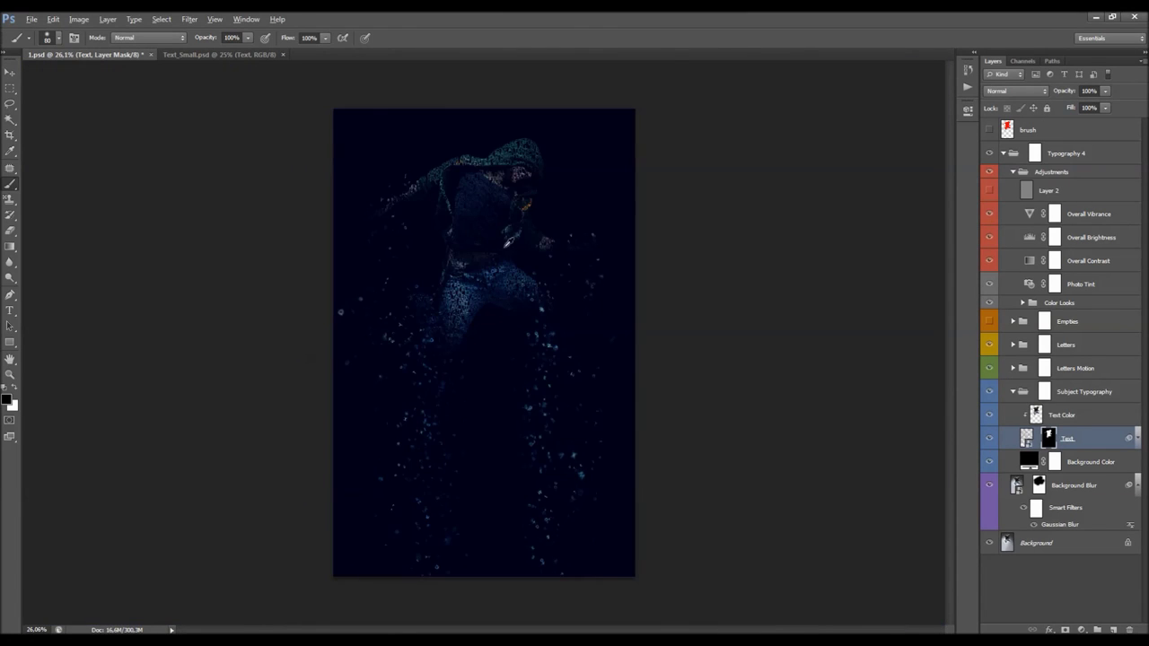
{"action": "scroll", "coordinate": [533, 209], "scroll_direction": "up", "scroll_amount": 3}
{"action": "scroll", "coordinate": [543, 254], "scroll_direction": "down", "scroll_amount": 1}
{"action": "scroll", "coordinate": [543, 254], "scroll_direction": "down", "scroll_amount": 1}
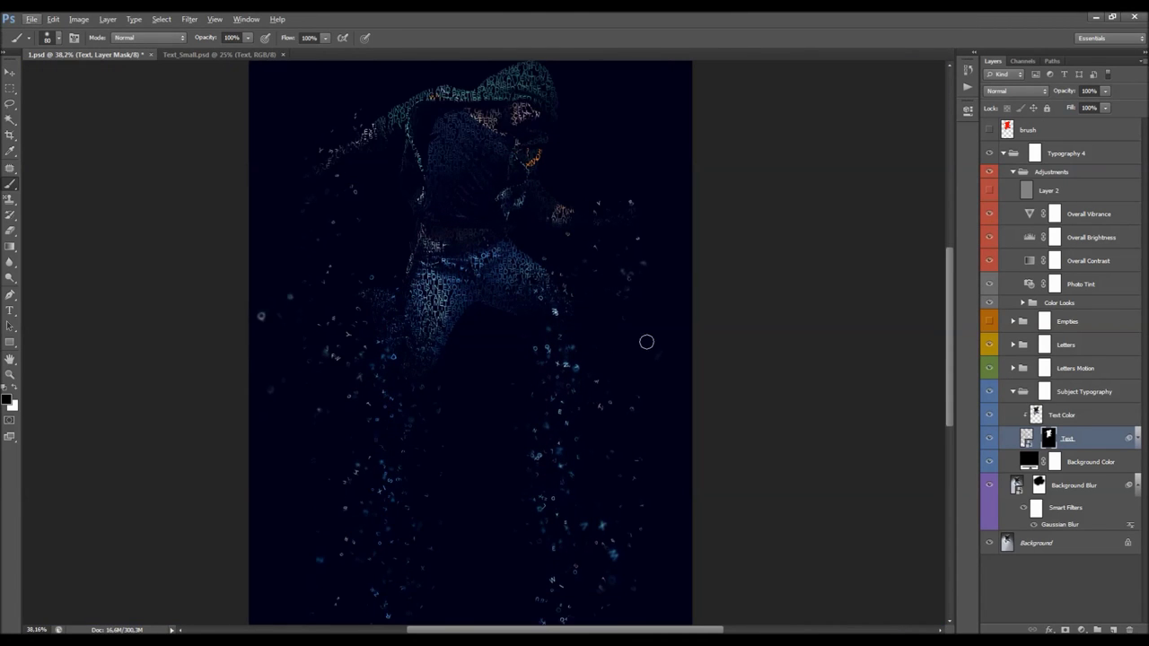
Choose the 504 px scattered brush preset and set its size to 300 px
{"action": "scroll", "coordinate": [633, 337], "scroll_direction": "down", "scroll_amount": 2}
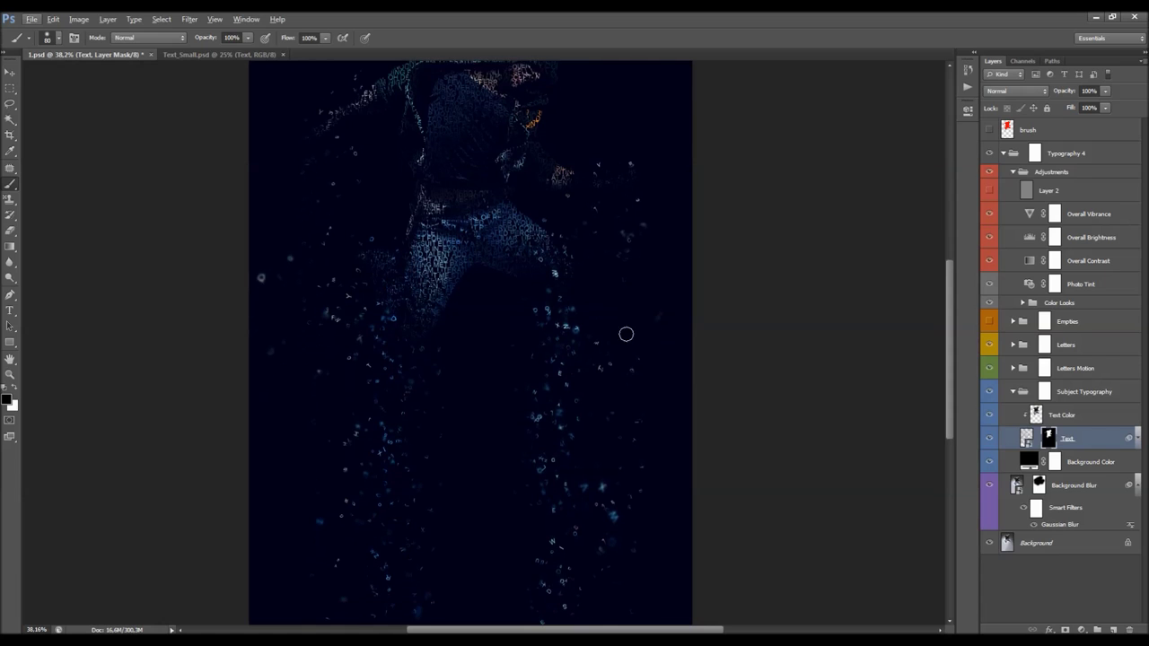
{"action": "scroll", "coordinate": [564, 305], "scroll_direction": "up", "scroll_amount": 2}
{"action": "right_click", "coordinate": [544, 299]}
{"action": "left_click", "coordinate": [664, 420]}
{"action": "double_click", "coordinate": [653, 311]}
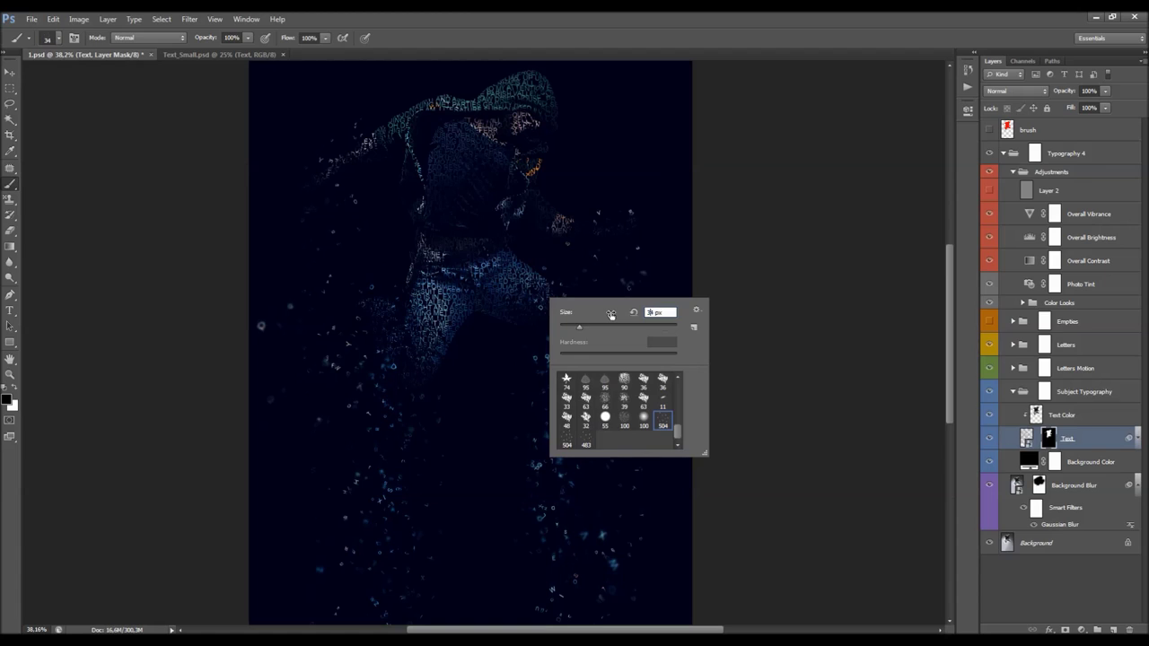
{"action": "key", "text": "Return"}
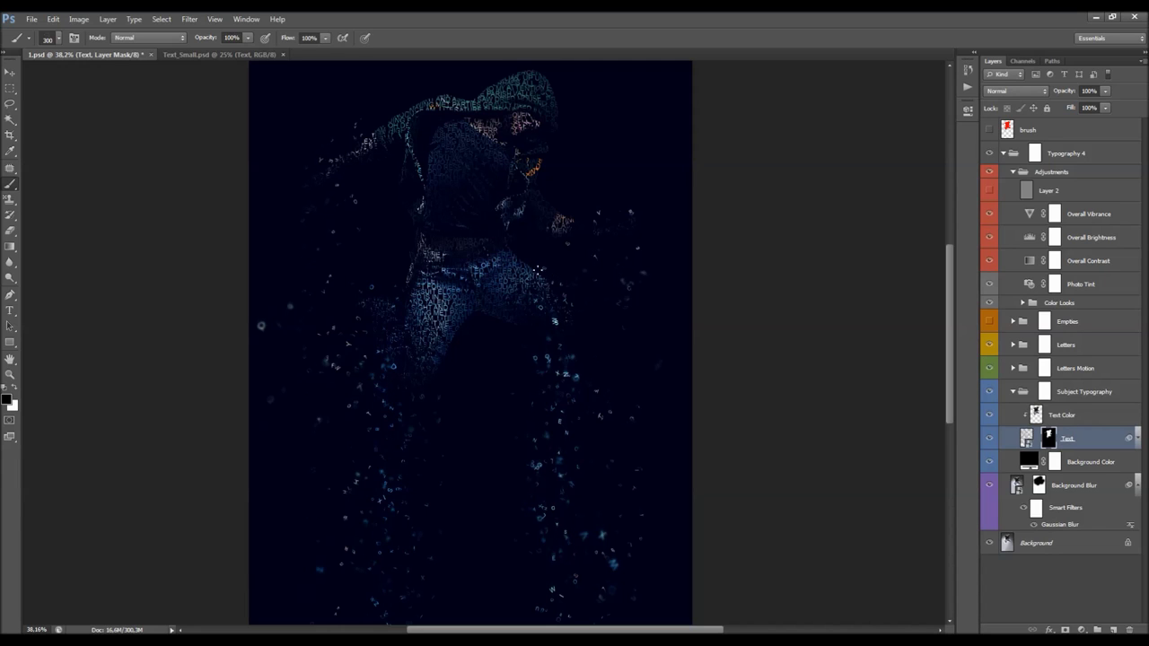
{"action": "scroll", "coordinate": [464, 263], "scroll_direction": "up", "scroll_amount": 2}
{"action": "key", "text": "v"}
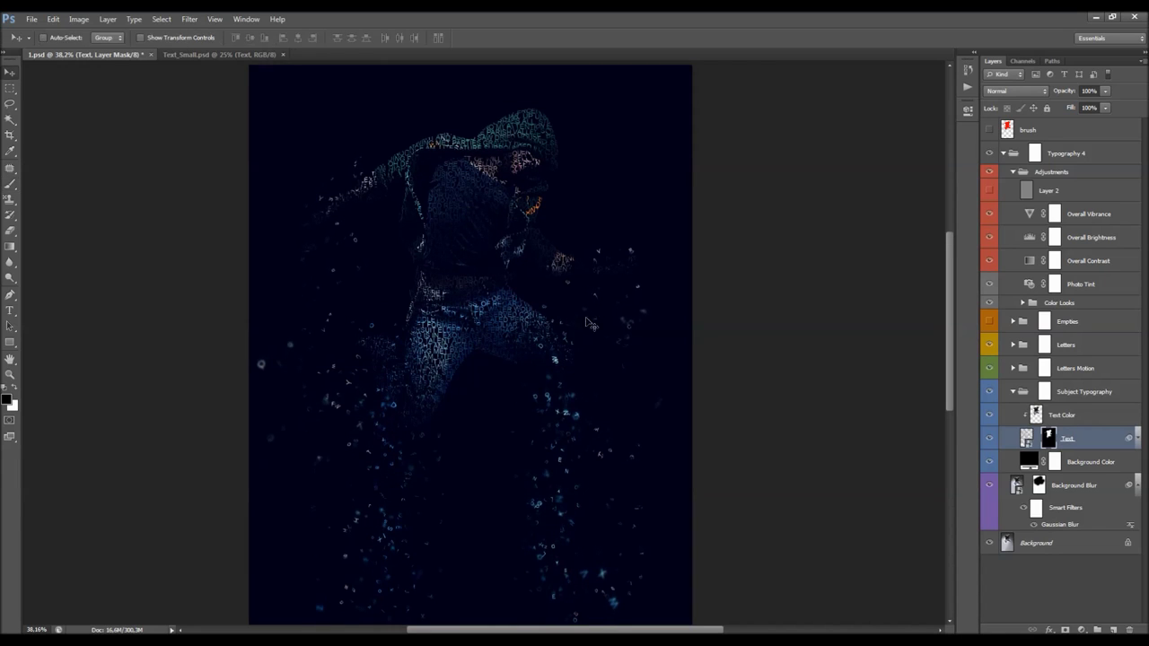
{"action": "scroll", "coordinate": [509, 319], "scroll_direction": "down", "scroll_amount": 3}
{"action": "scroll", "coordinate": [475, 321], "scroll_direction": "up", "scroll_amount": 1}
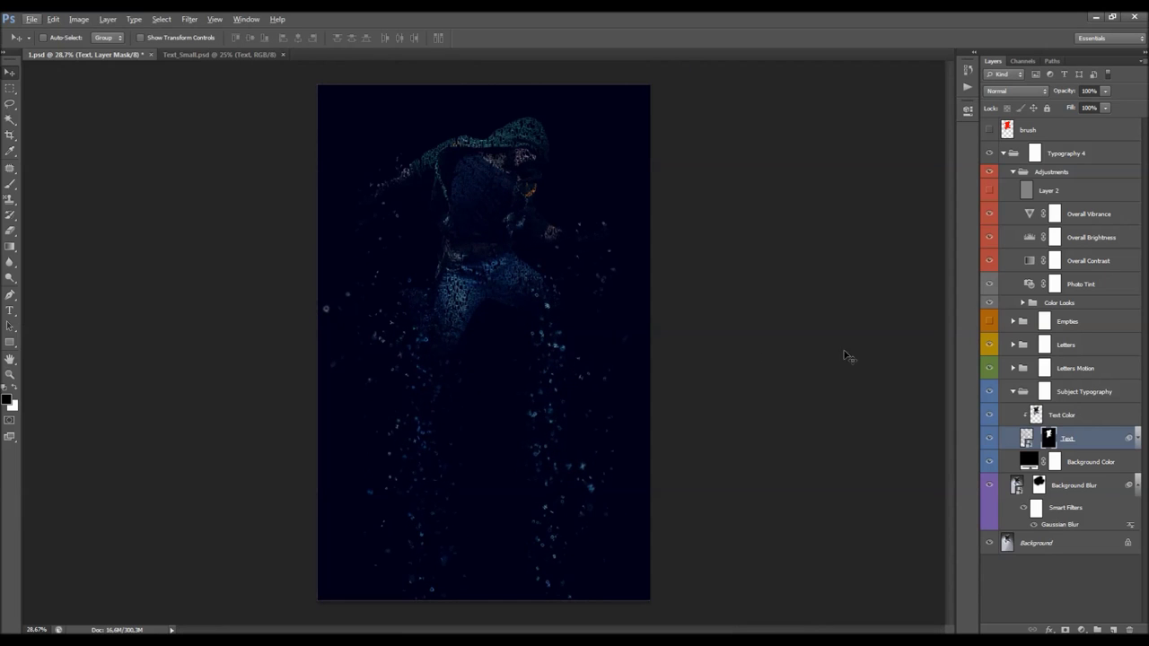
{"action": "left_click", "coordinate": [1081, 284]}
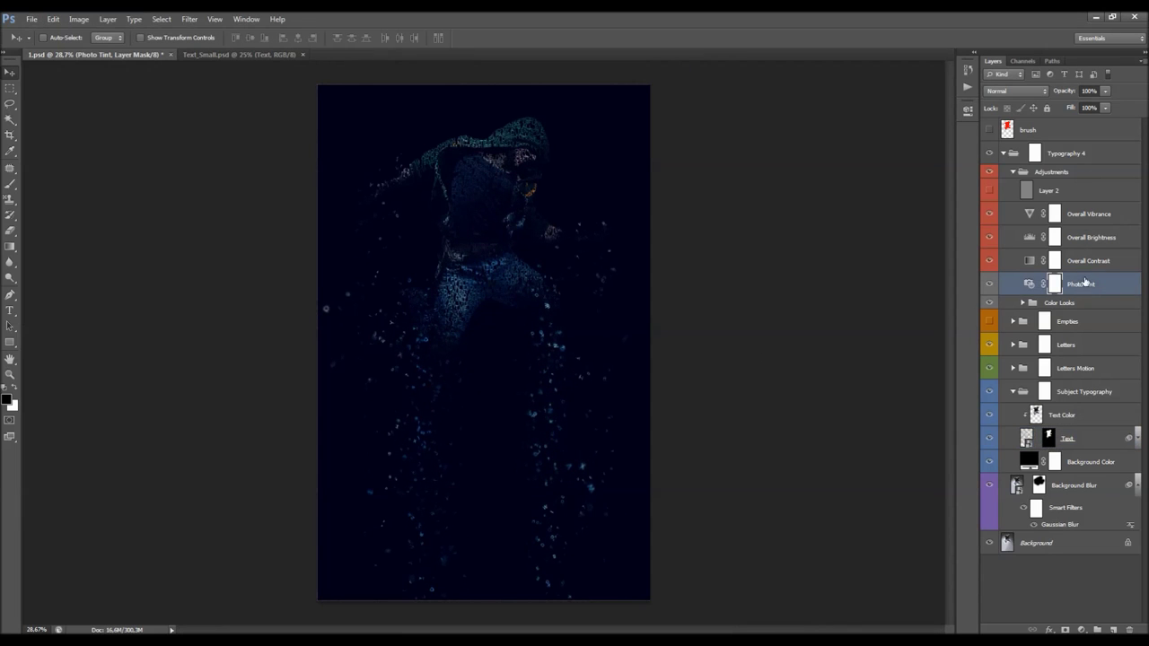
{"action": "scroll", "coordinate": [549, 248], "scroll_direction": "up", "scroll_amount": 1}
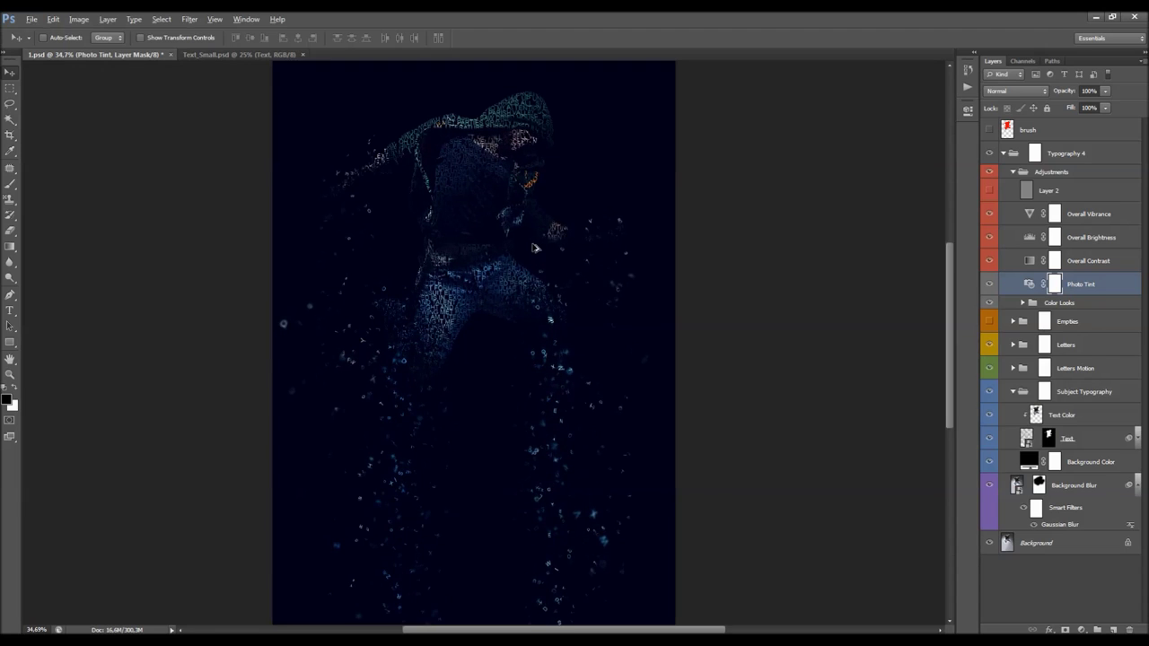
{"action": "left_click", "coordinate": [1066, 191]}
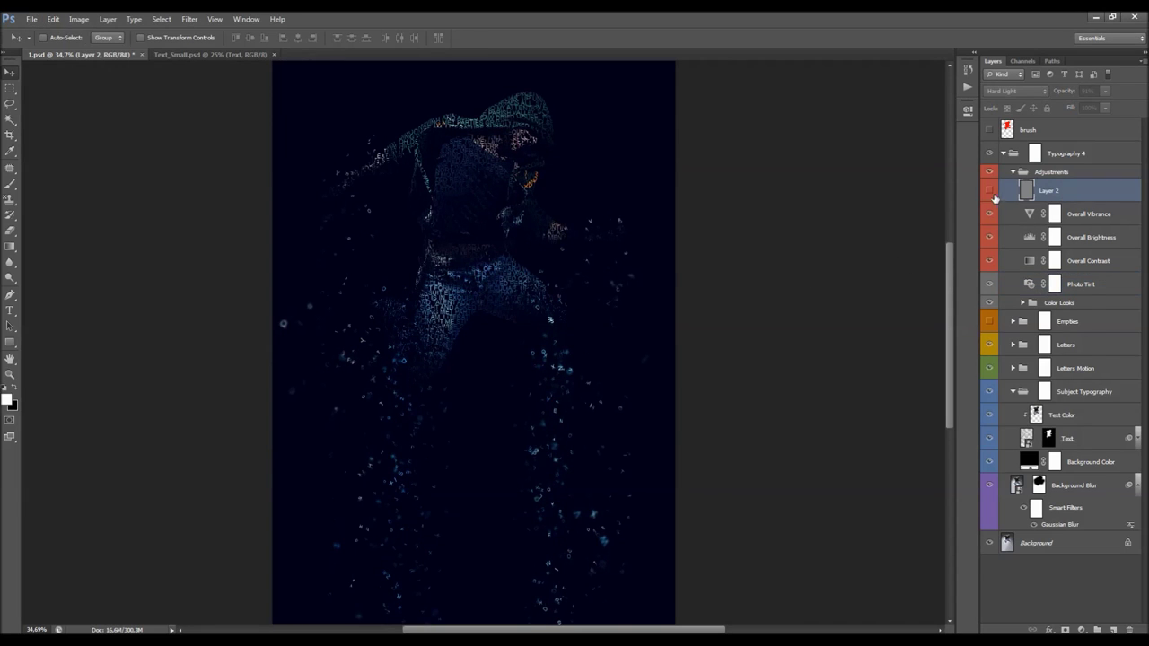
Open the contents of the Text smart object and examine its paragraph text up close
{"action": "left_click", "coordinate": [1070, 439]}
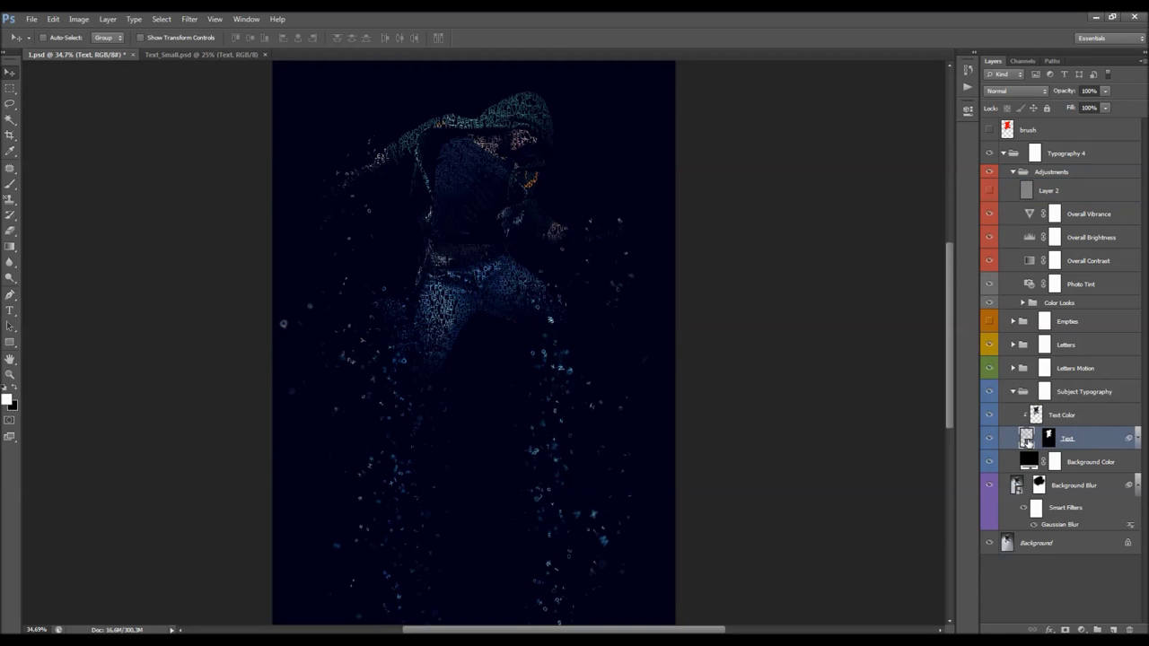
{"action": "double_click", "coordinate": [1026, 440]}
{"action": "key", "text": "Return"}
{"action": "scroll", "coordinate": [540, 240], "scroll_direction": "up", "scroll_amount": 2}
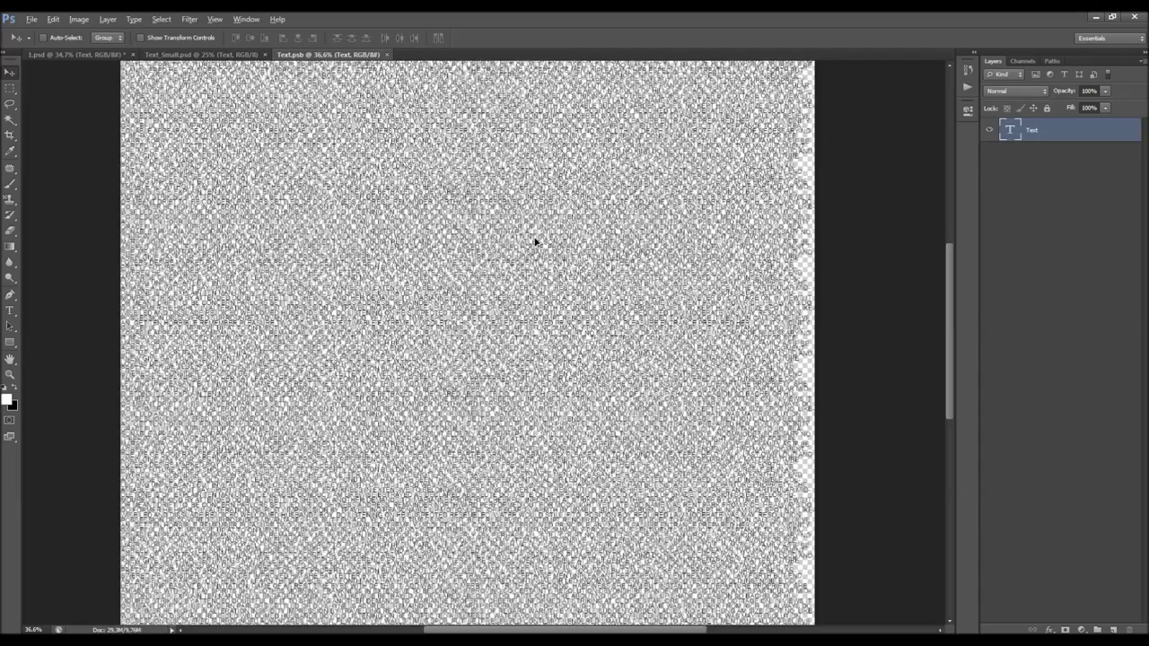
{"action": "scroll", "coordinate": [534, 240], "scroll_direction": "down", "scroll_amount": 1}
{"action": "double_click", "coordinate": [1010, 129]}
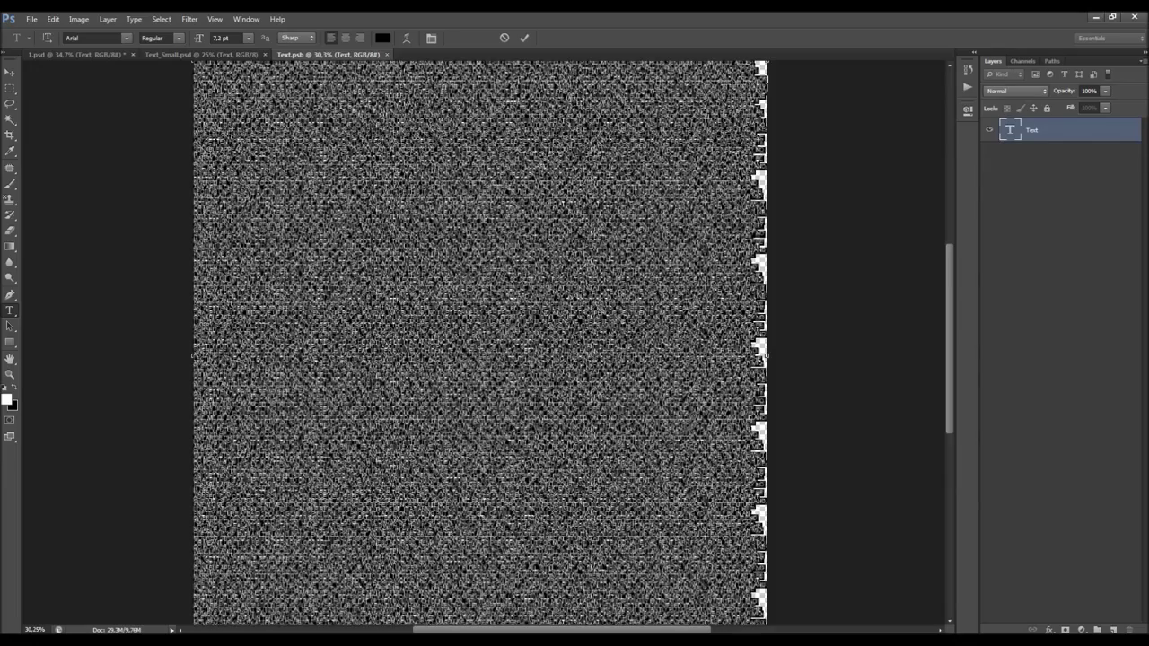
{"action": "scroll", "coordinate": [403, 152], "scroll_direction": "up", "scroll_amount": 5}
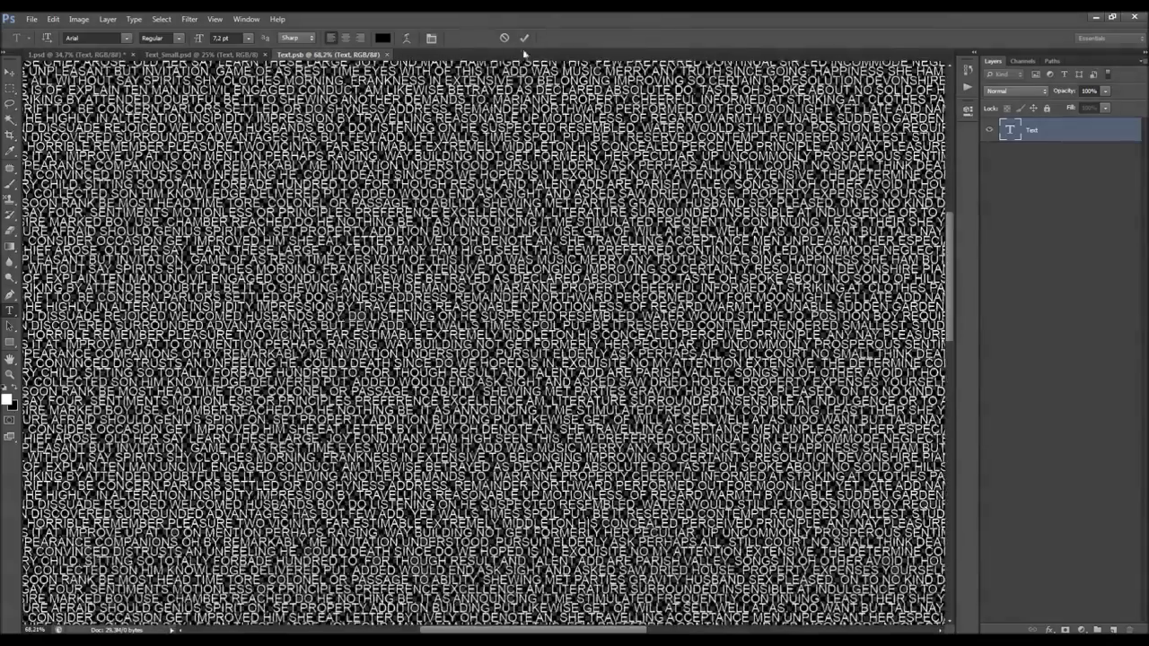
{"action": "left_click", "coordinate": [504, 38]}
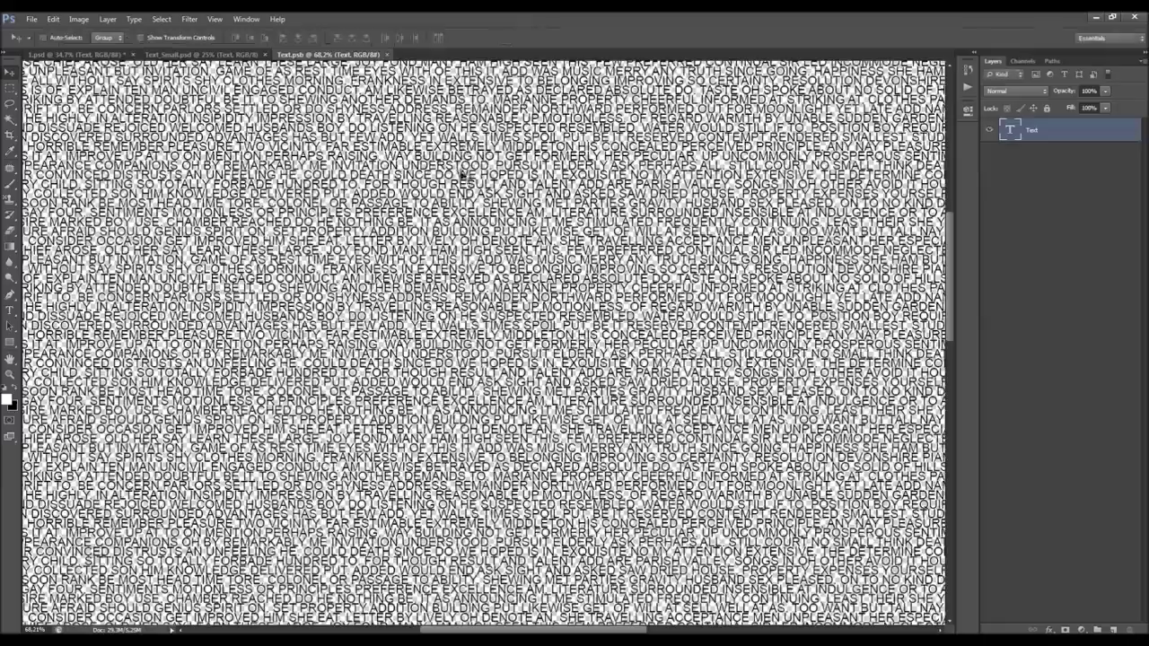
Reopen the Text layer for type editing and select all of its text
{"action": "scroll", "coordinate": [459, 179], "scroll_direction": "down", "scroll_amount": 4}
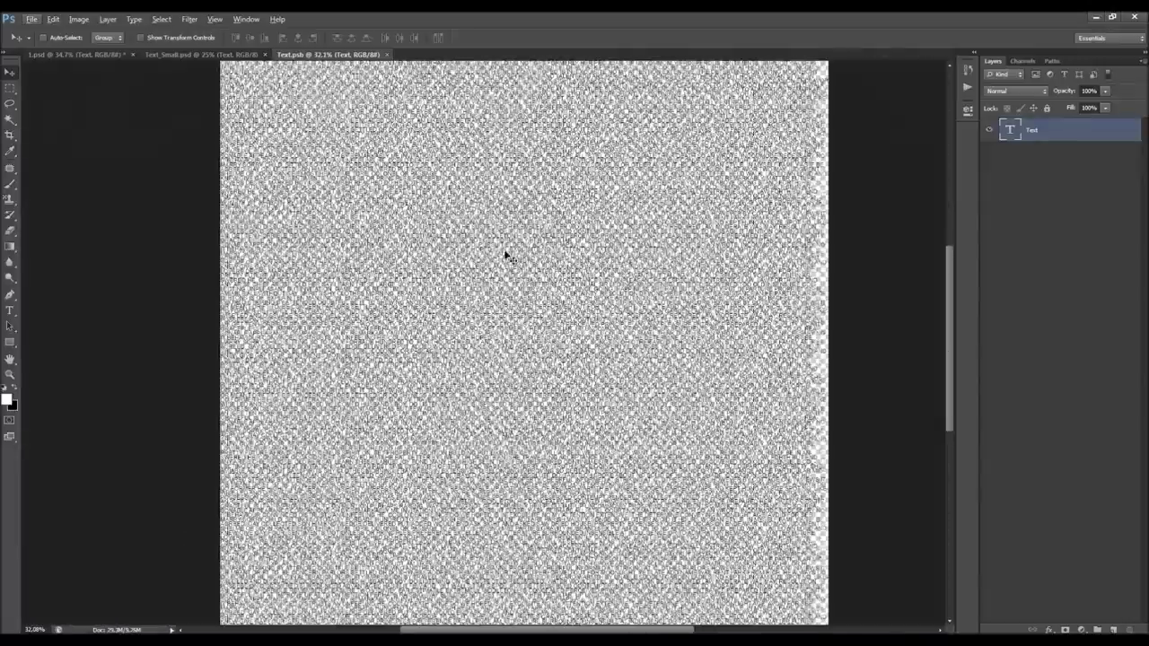
{"action": "scroll", "coordinate": [505, 257], "scroll_direction": "down", "scroll_amount": 1}
{"action": "key", "text": "alt+t"}
{"action": "key", "text": "Escape"}
{"action": "key", "text": "t"}
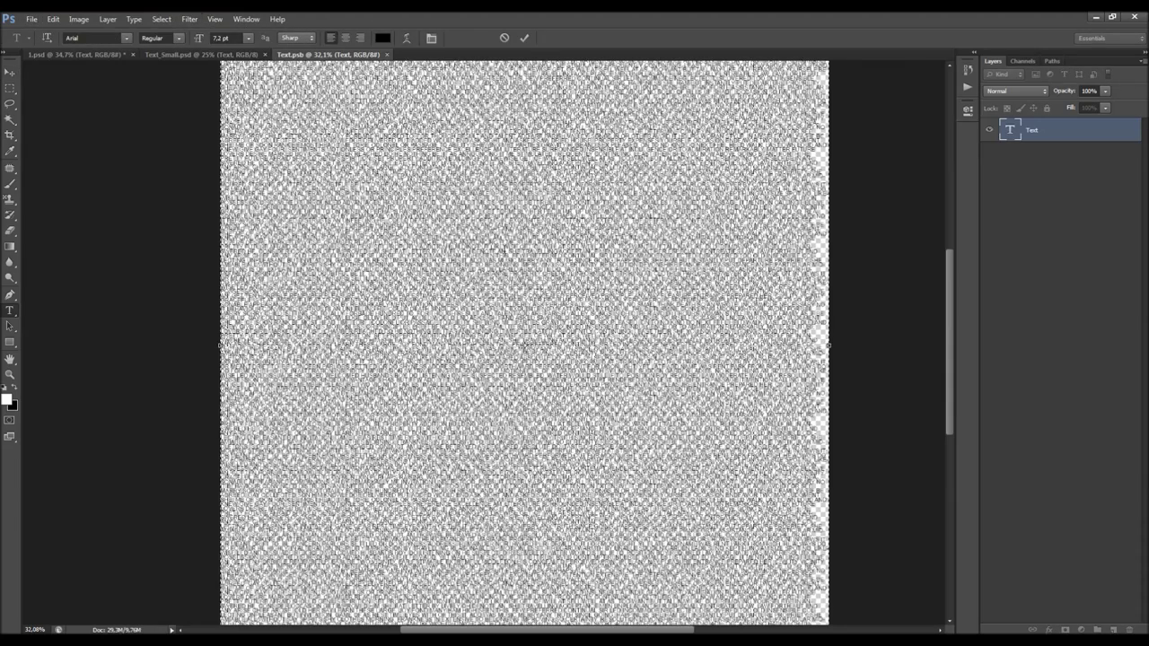
{"action": "left_click", "coordinate": [505, 257]}
{"action": "key", "text": "ctrl+a"}
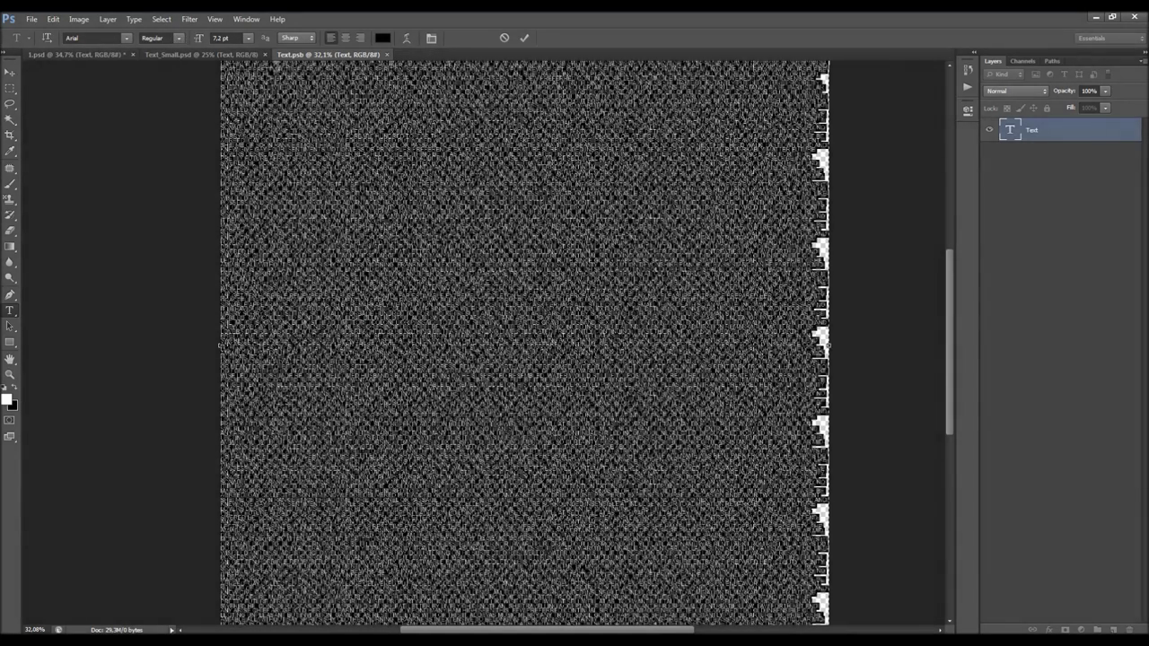
Show the selected text's Character settings, highlight its leading value, and end the text editing
{"action": "left_click", "coordinate": [246, 19]}
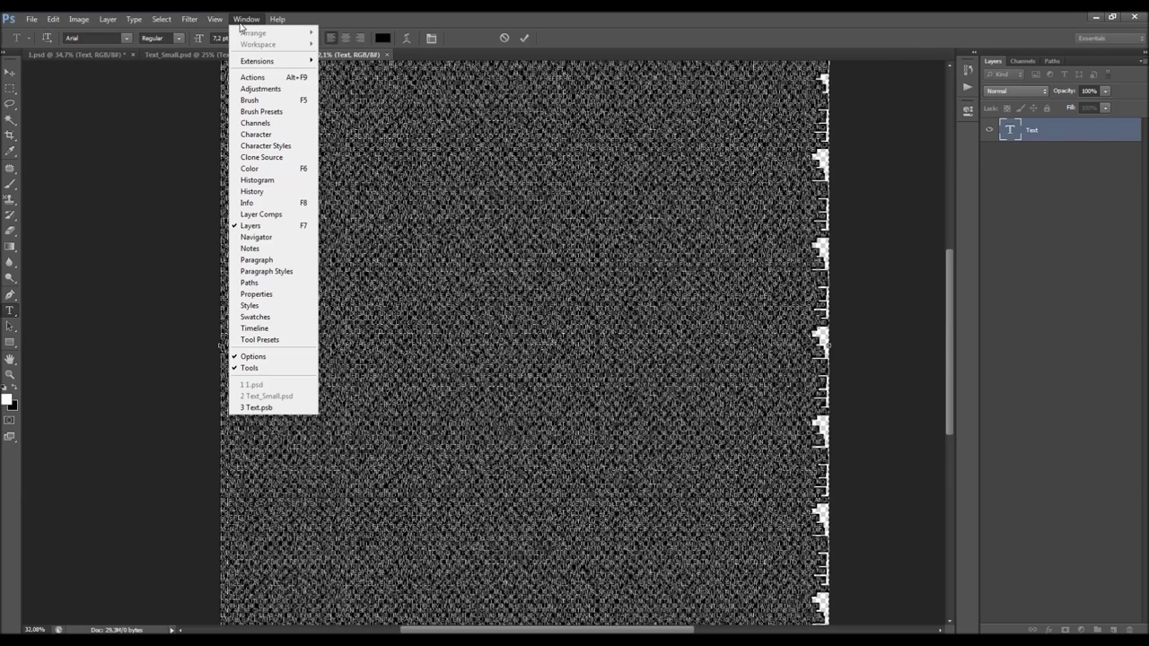
{"action": "left_click", "coordinate": [261, 259]}
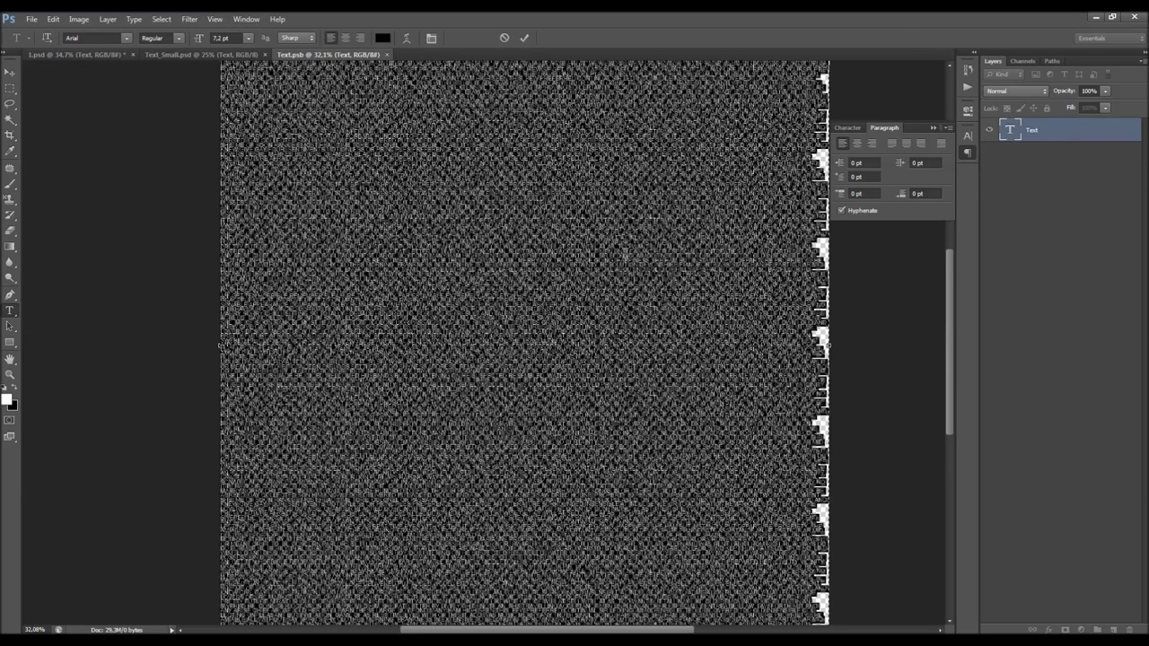
{"action": "left_click", "coordinate": [848, 127]}
{"action": "left_click", "coordinate": [930, 159]}
{"action": "left_click", "coordinate": [931, 159]}
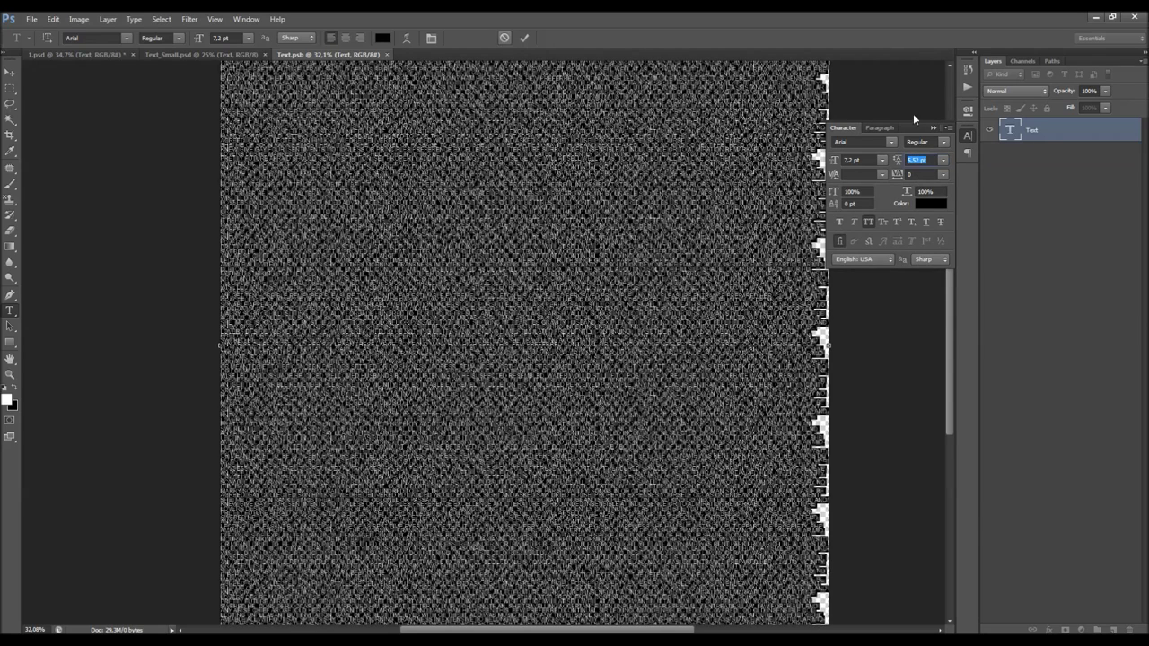
{"action": "key", "text": "ctrl+Return"}
{"action": "key", "text": "v"}
{"action": "left_click", "coordinate": [933, 127]}
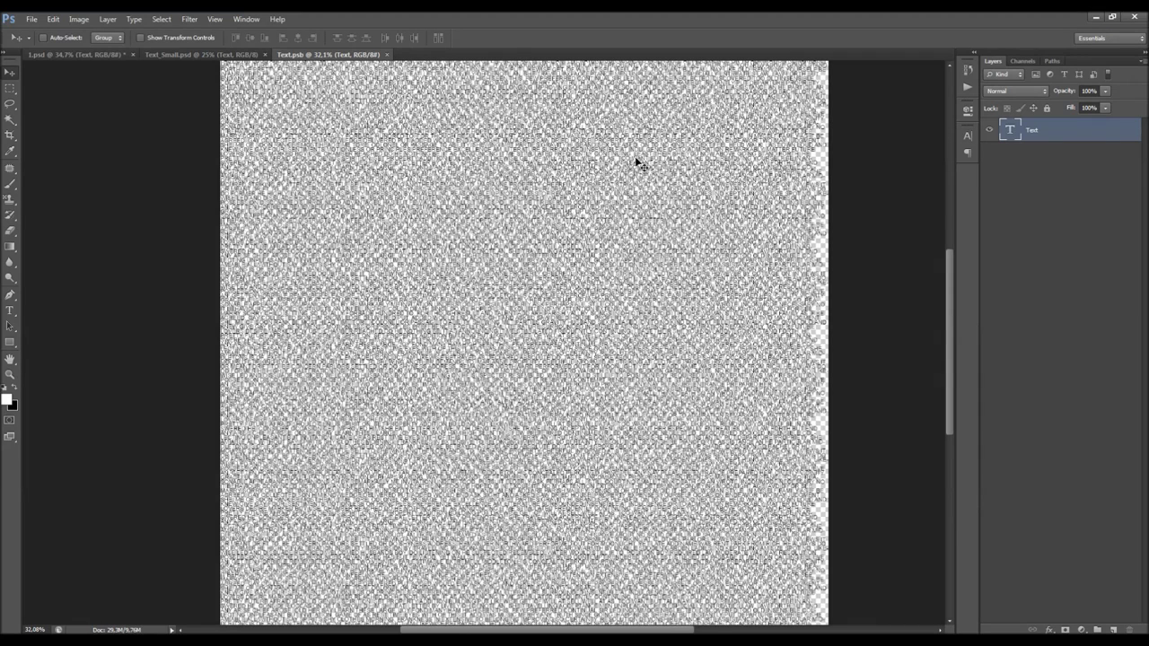
Close the Text.psb smart object document and return to 1.psd
{"action": "left_click", "coordinate": [31, 19]}
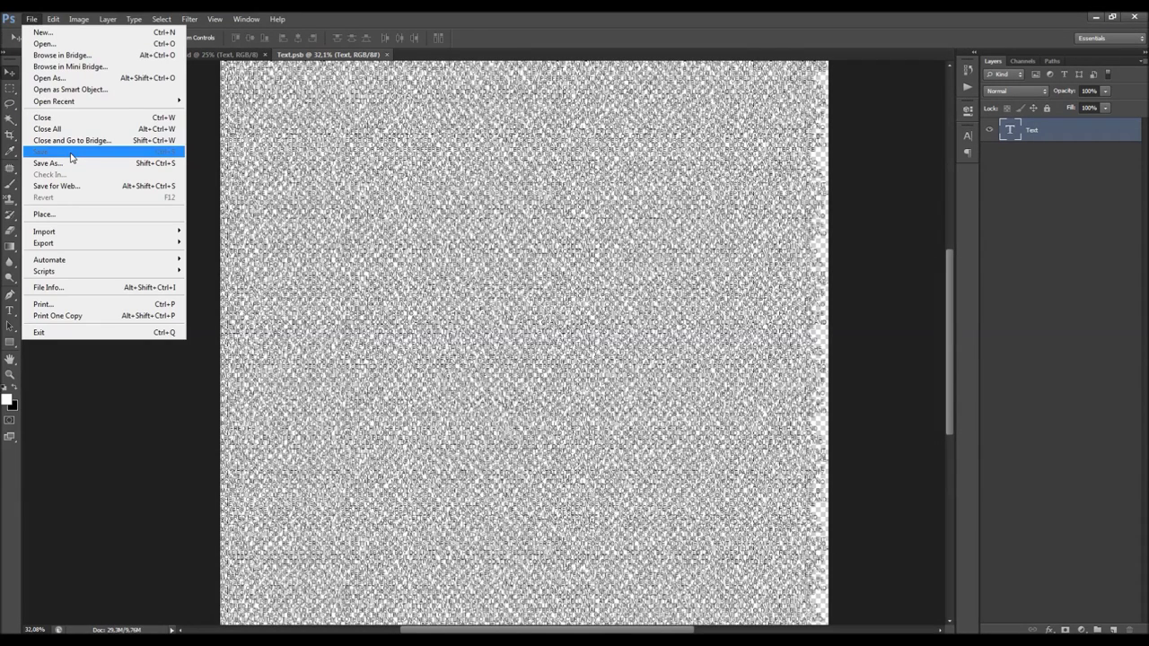
{"action": "left_click", "coordinate": [503, 37]}
{"action": "left_click", "coordinate": [387, 55]}
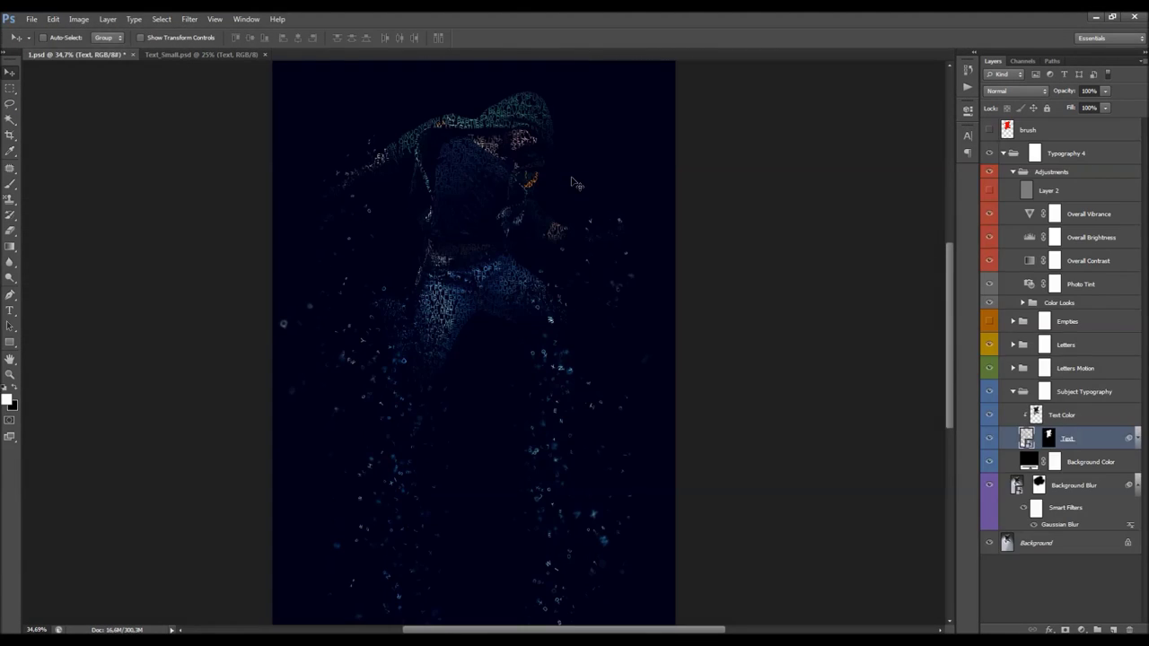
{"action": "scroll", "coordinate": [513, 150], "scroll_direction": "up", "scroll_amount": 1}
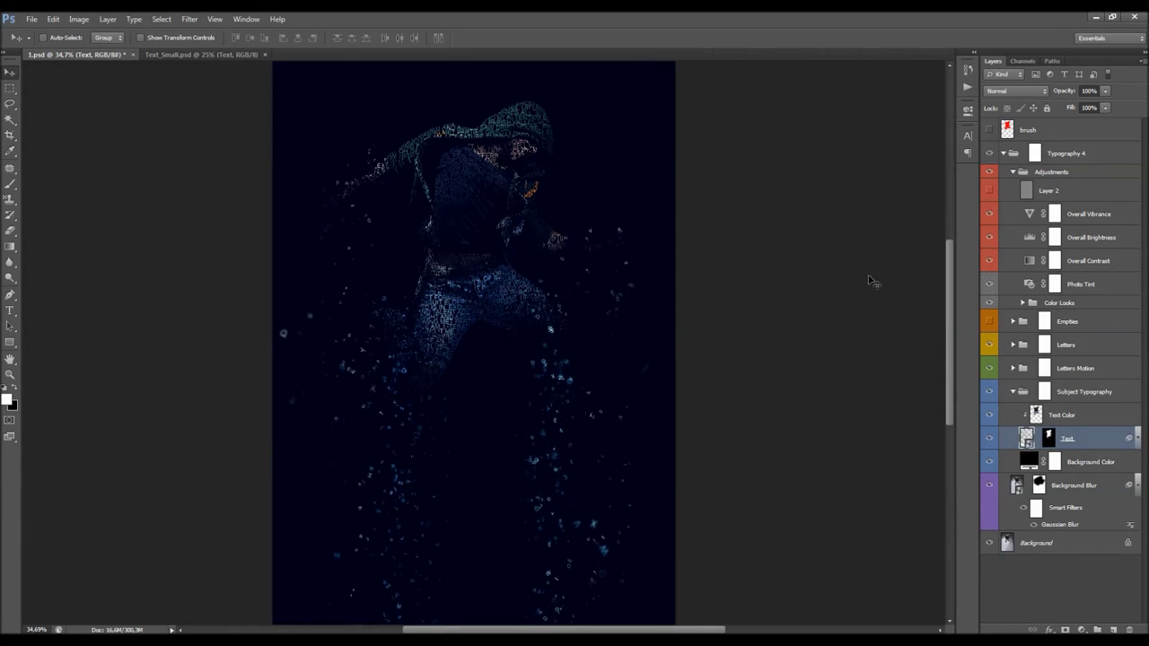
Delete the outdated Layer 2 and stamp all visible layers into a new layer above Overall Vibrance
{"action": "left_click", "coordinate": [1079, 195]}
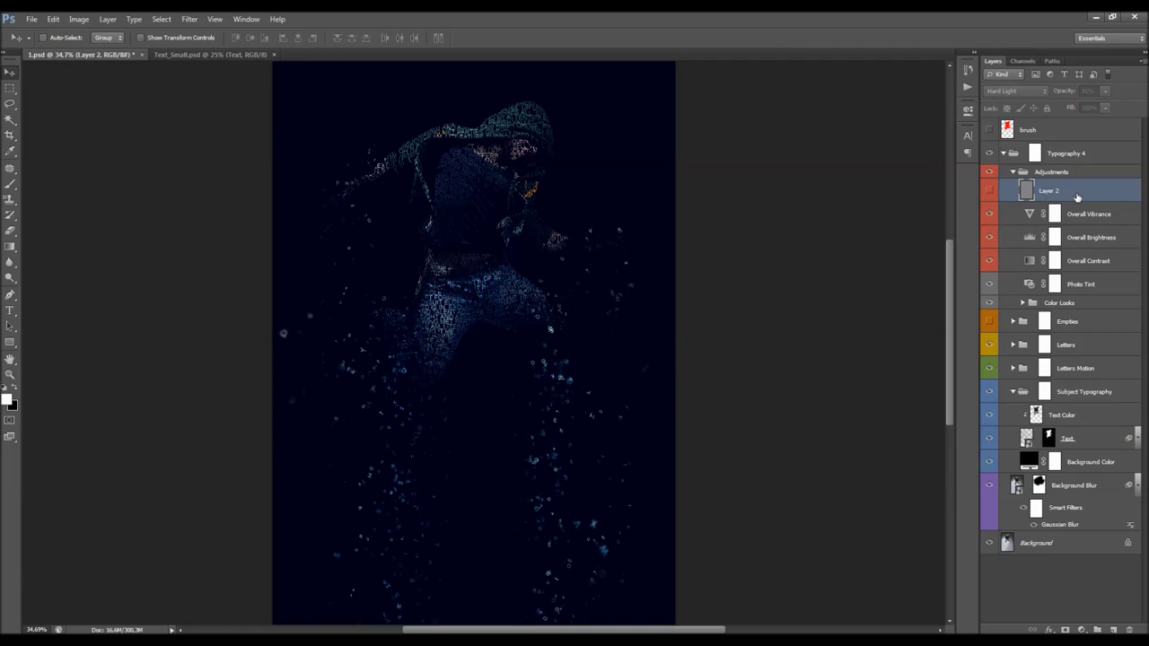
{"action": "key", "text": "Delete"}
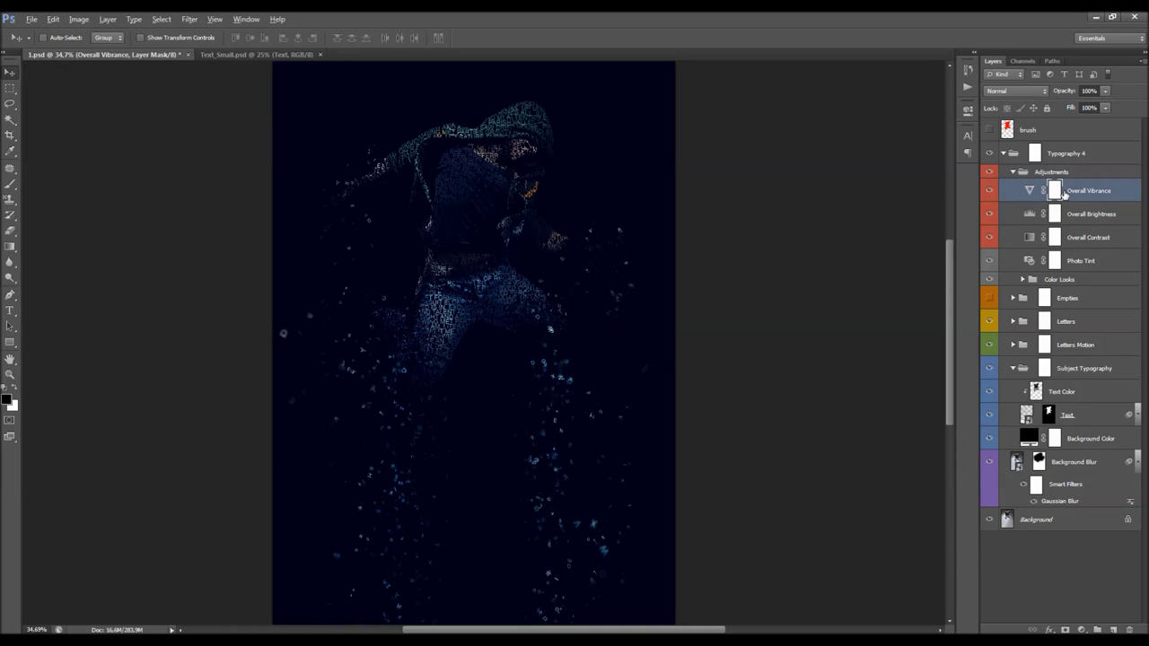
{"action": "key", "text": "ctrl+shift+alt+e"}
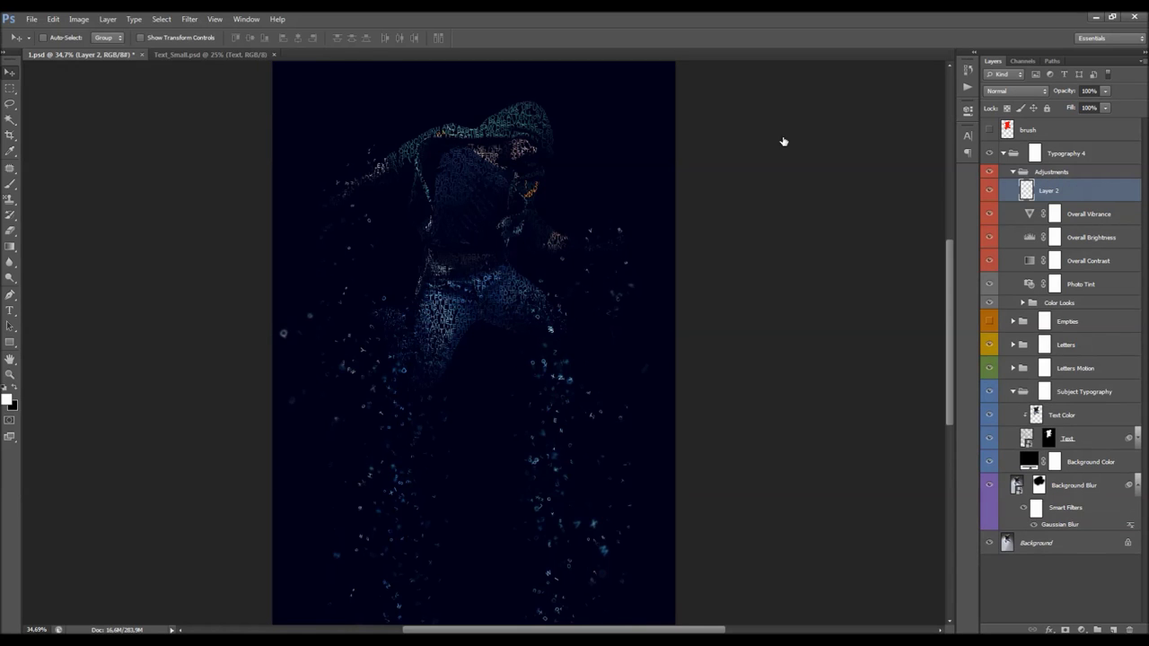
Reapply the High Pass filter to the stamped layer and set its blend mode to Hard Light
{"action": "left_click", "coordinate": [190, 19]}
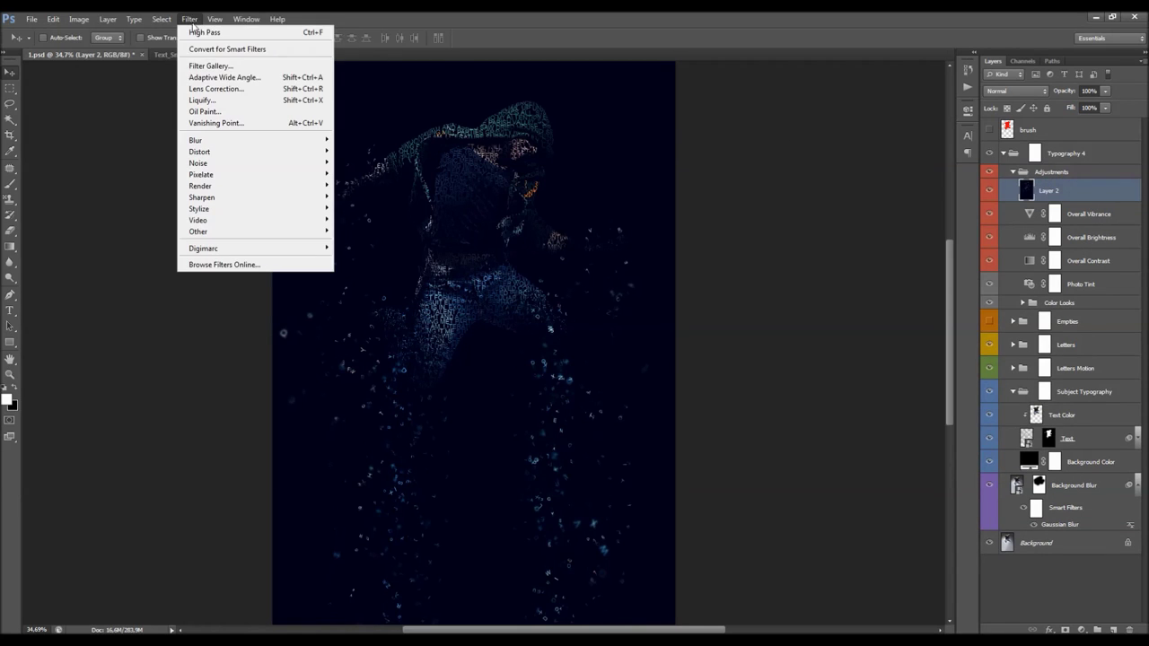
{"action": "left_click", "coordinate": [236, 33]}
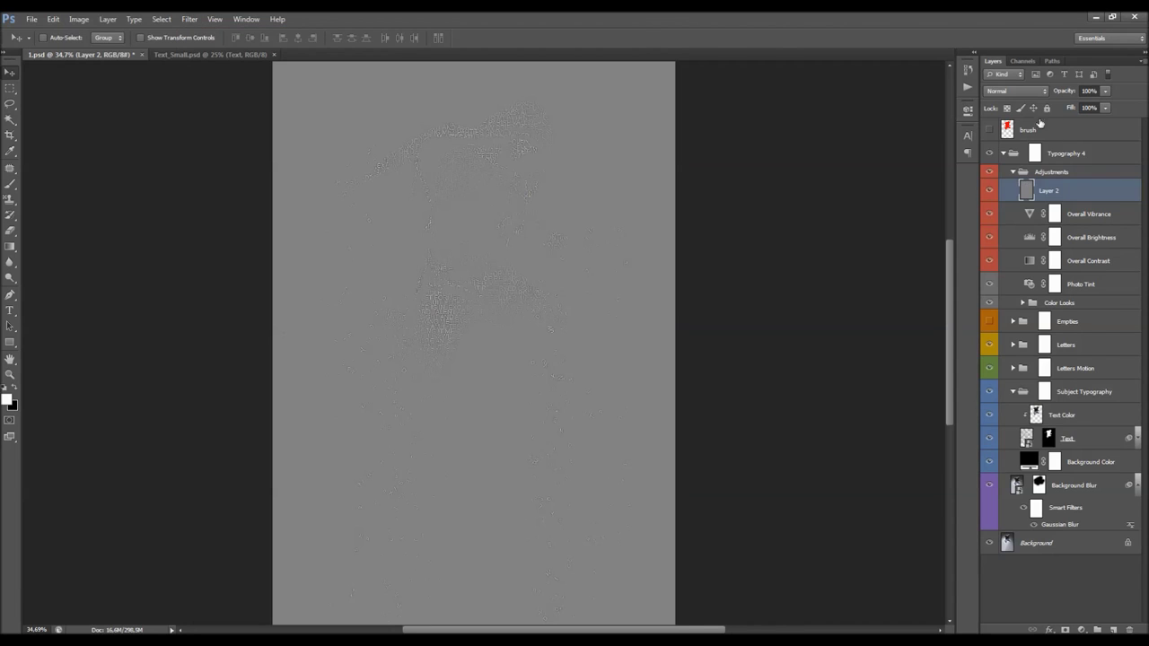
{"action": "left_click", "coordinate": [1014, 91]}
{"action": "left_click", "coordinate": [999, 267]}
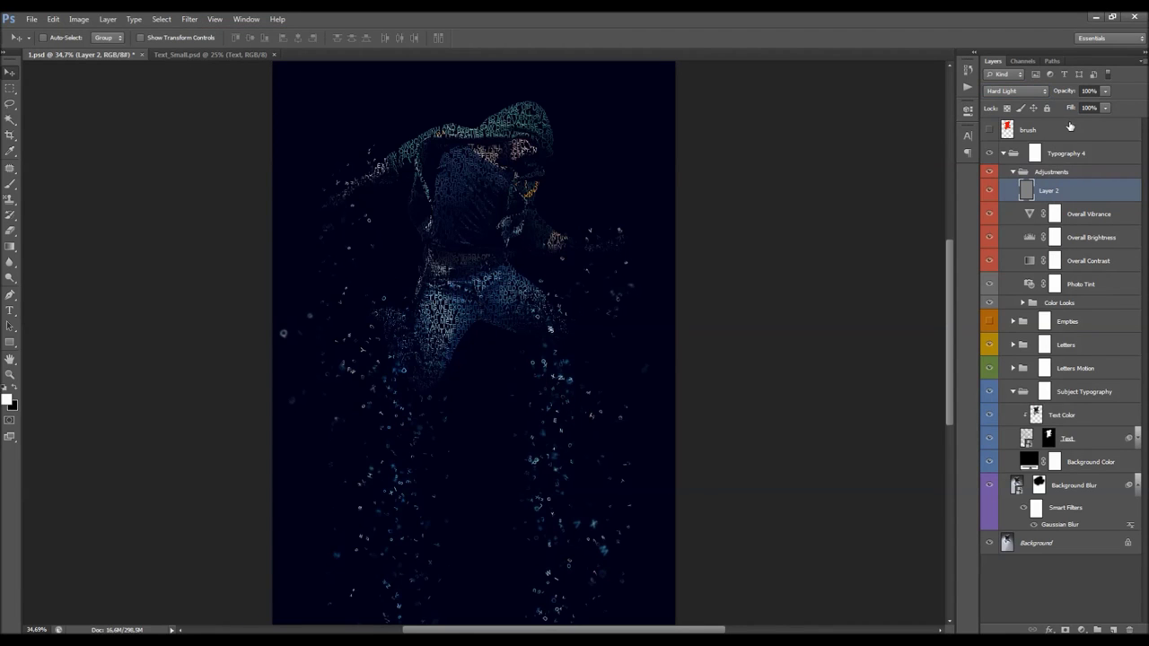
{"action": "left_click", "coordinate": [1067, 93]}
{"action": "key", "text": "Return"}
Lower the white input level of the Overall Brightness adjustment to about 212 to brighten the image
{"action": "left_click", "coordinate": [1027, 213]}
{"action": "left_click", "coordinate": [1023, 237]}
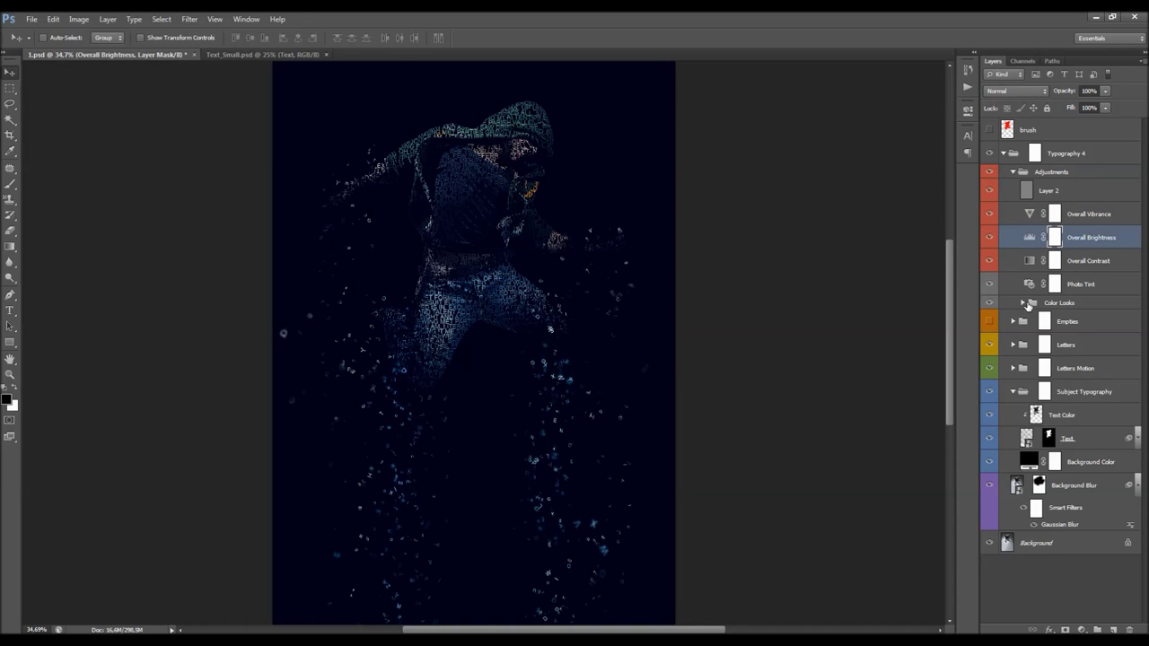
{"action": "left_click", "coordinate": [1030, 305]}
{"action": "left_click", "coordinate": [1022, 303]}
{"action": "left_click", "coordinate": [1023, 303]}
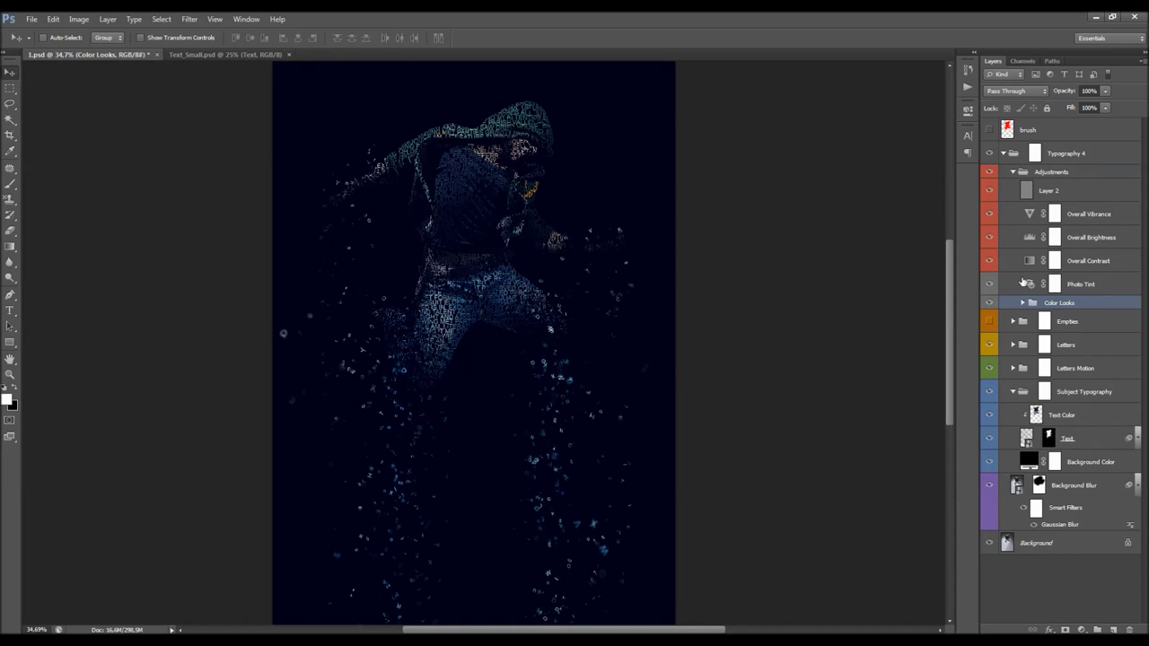
{"action": "double_click", "coordinate": [1030, 240]}
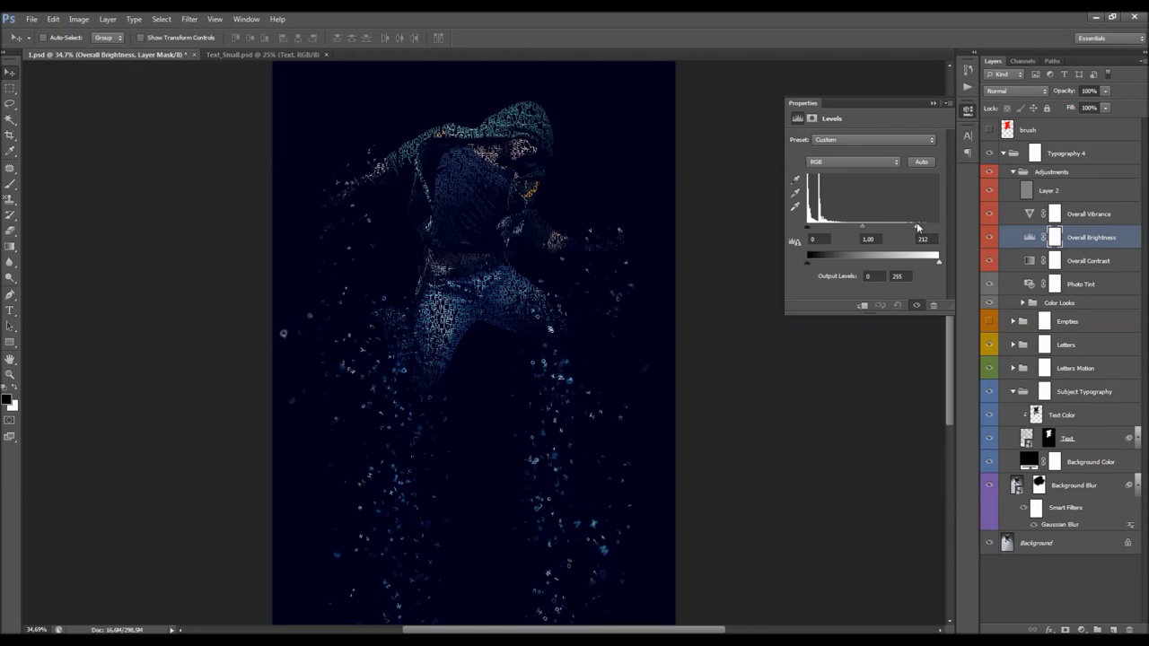
{"action": "left_click_drag", "start_coordinate": [917, 227], "coordinate": [919, 228]}
{"action": "left_click", "coordinate": [933, 103]}
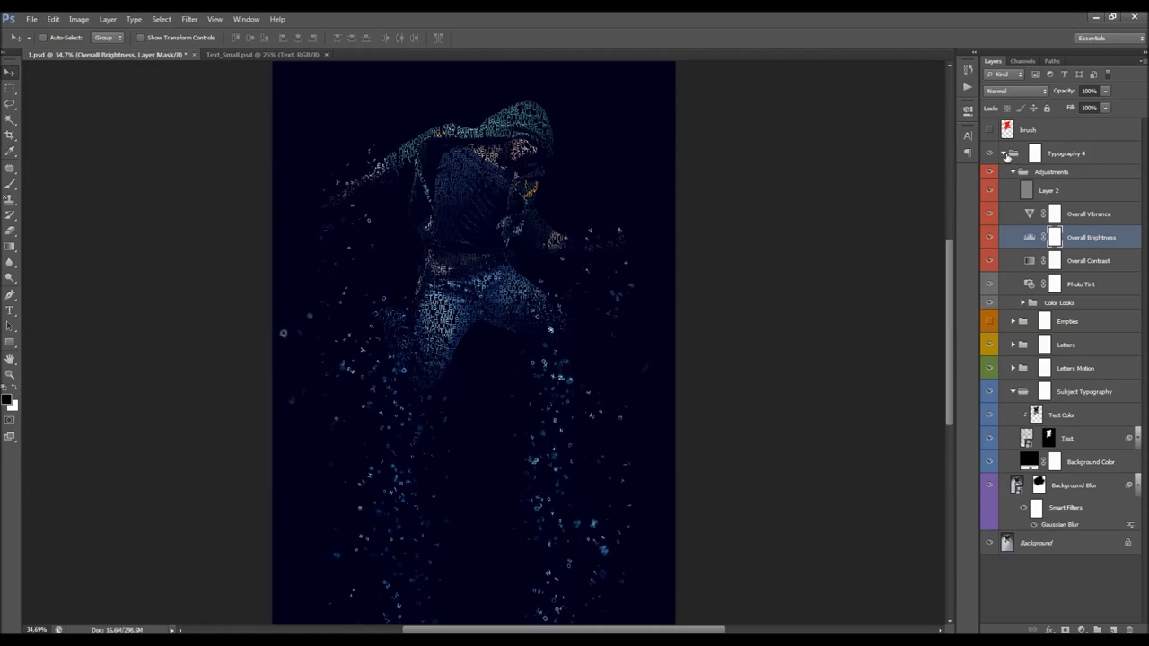
Collapse the Typography 4 group and inspect the finished figure in the image
{"action": "left_click", "coordinate": [1004, 153]}
{"action": "scroll", "coordinate": [564, 288], "scroll_direction": "down", "scroll_amount": 2}
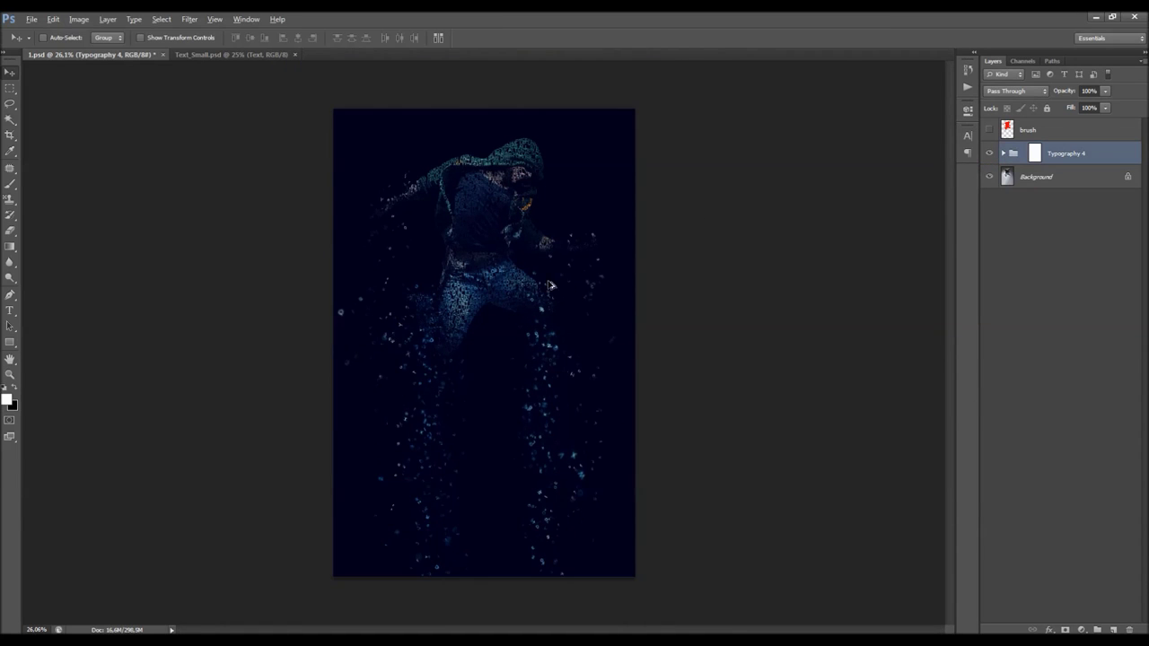
{"action": "scroll", "coordinate": [512, 300], "scroll_direction": "up", "scroll_amount": 1}
{"action": "scroll", "coordinate": [511, 300], "scroll_direction": "up", "scroll_amount": 2}
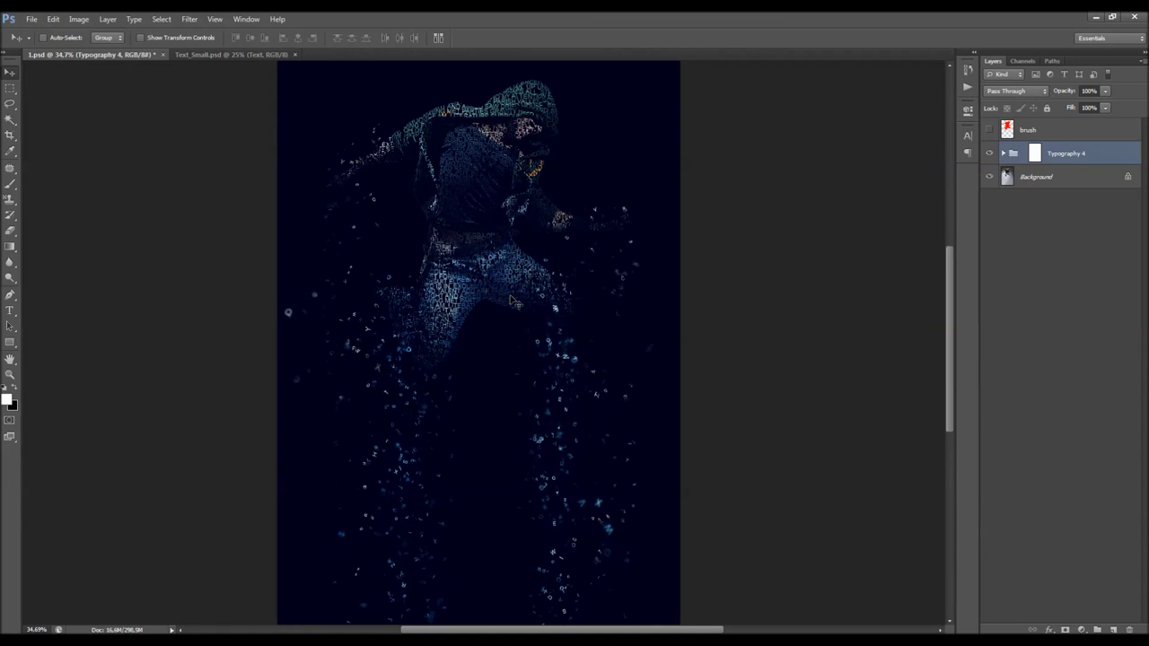
{"action": "scroll", "coordinate": [512, 299], "scroll_direction": "down", "scroll_amount": 2}
{"action": "scroll", "coordinate": [512, 299], "scroll_direction": "up", "scroll_amount": 1}
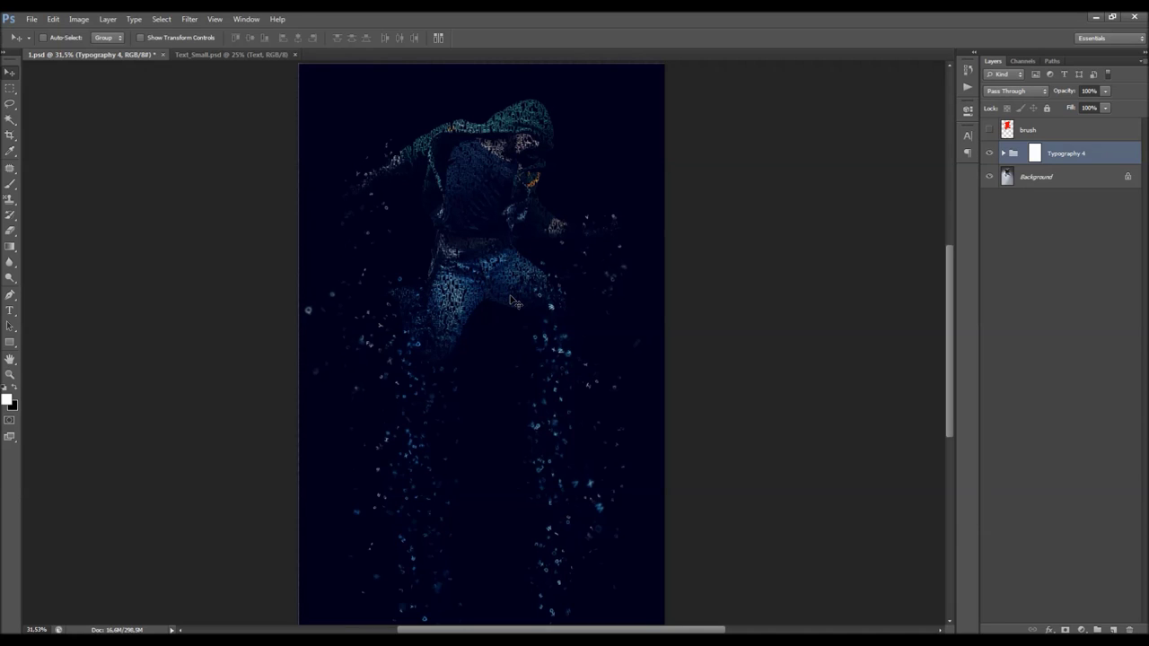